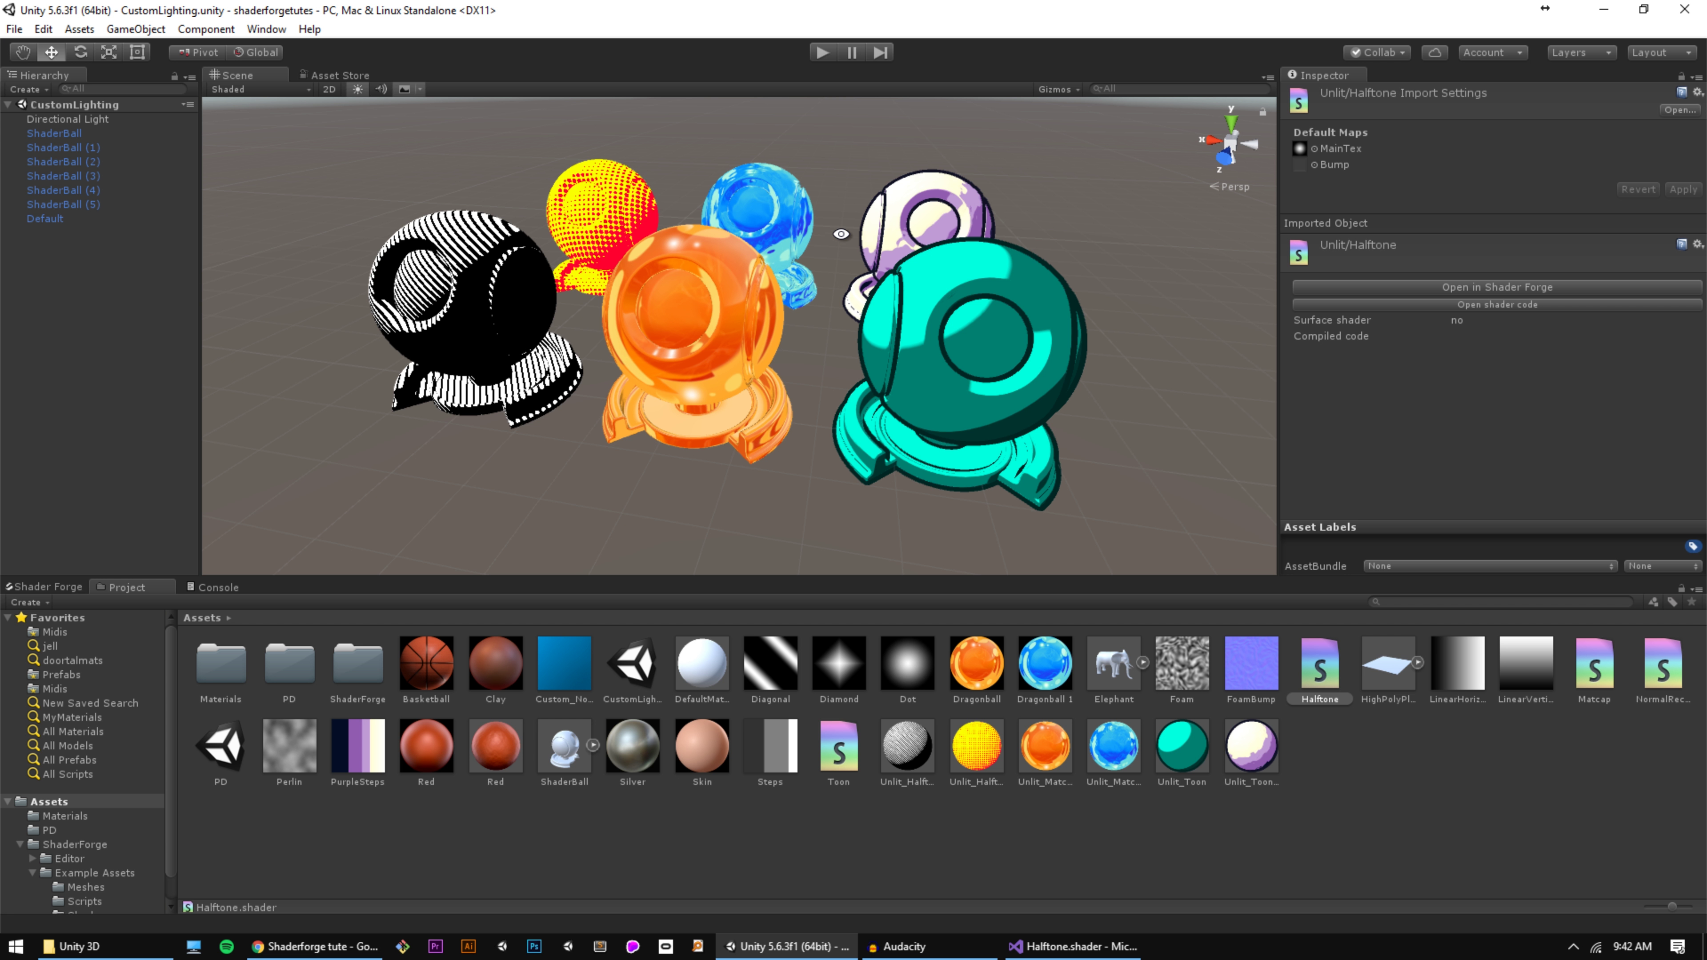
# Step: Switch to Visual Studio and examine the Halftone shader's code from its properties to the vertex function
pyautogui.keyDown('alt'); pyautogui.moveTo(868, 250); pyautogui.dragTo(777, 306); pyautogui.keyUp('alt')
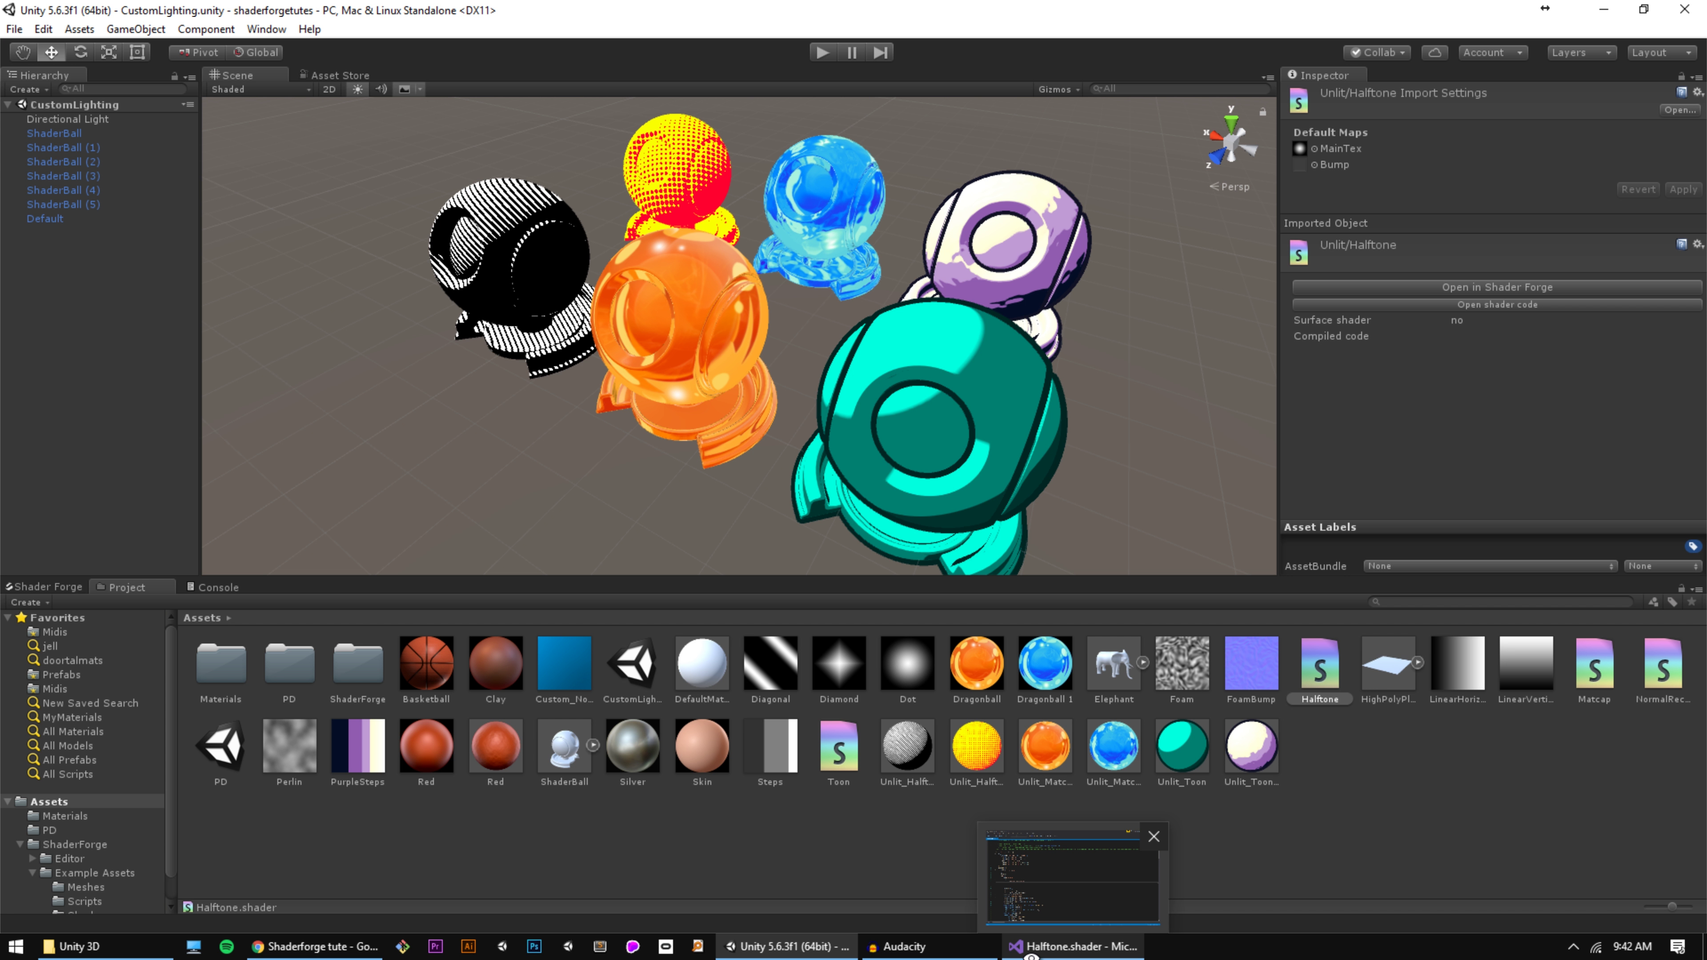
pyautogui.click(1030, 949)
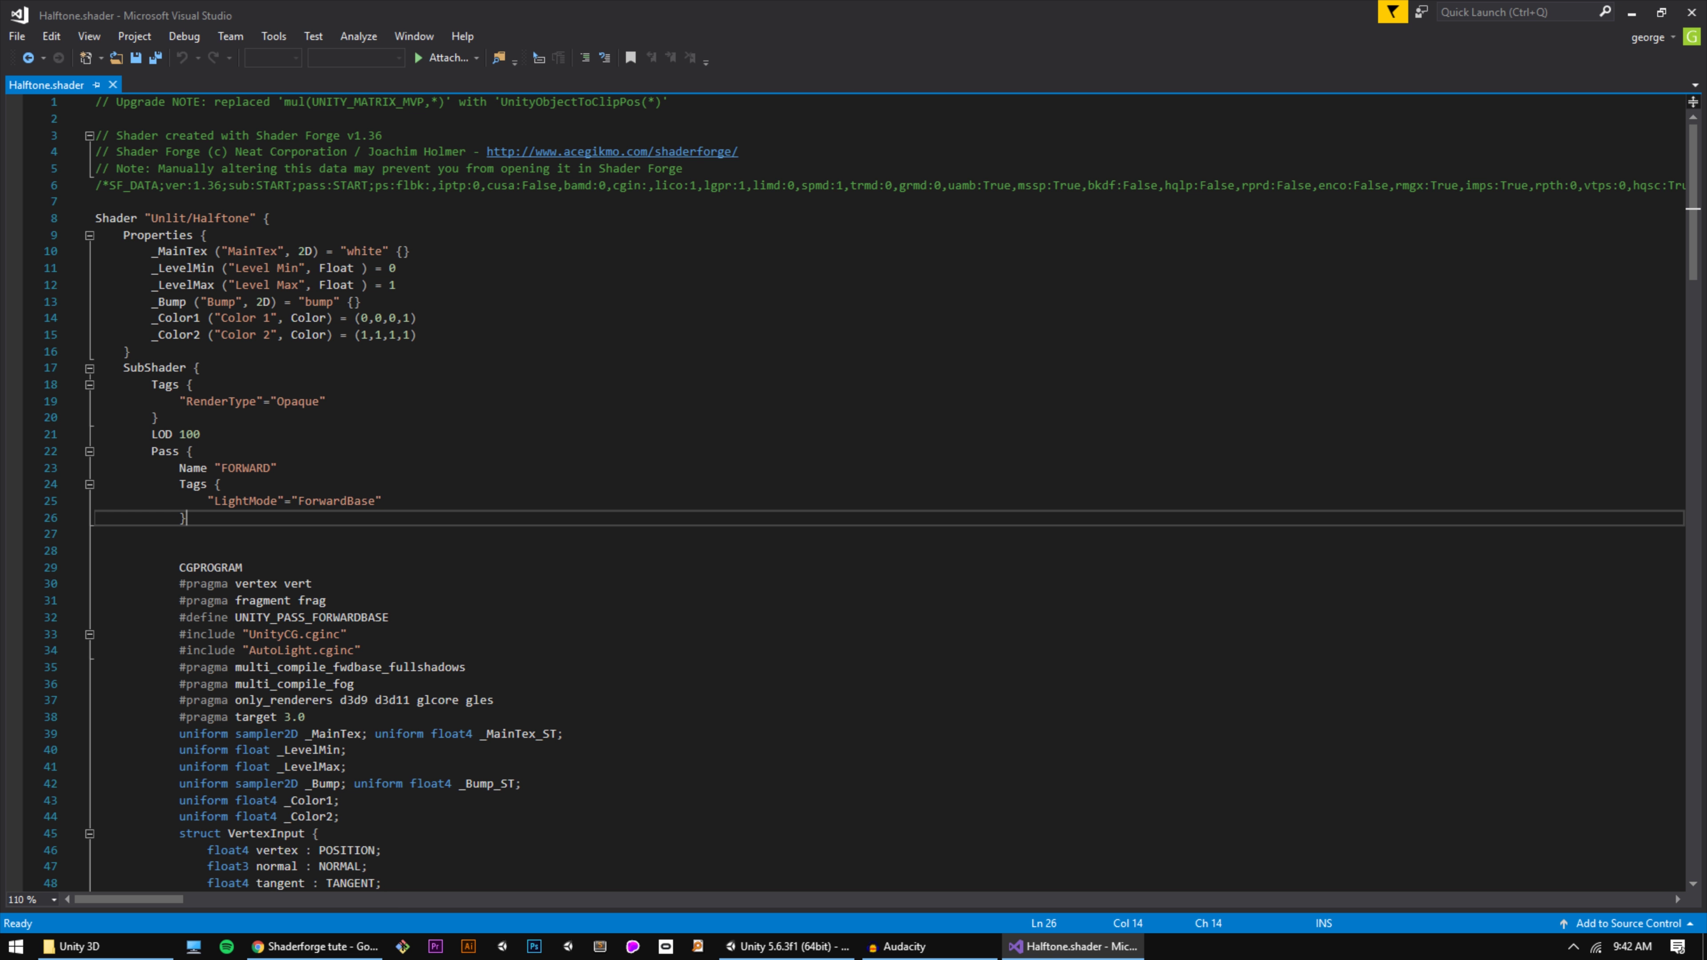
pyautogui.scroll(-2, 854, 495)
pyautogui.scroll(-2, 871, 493)
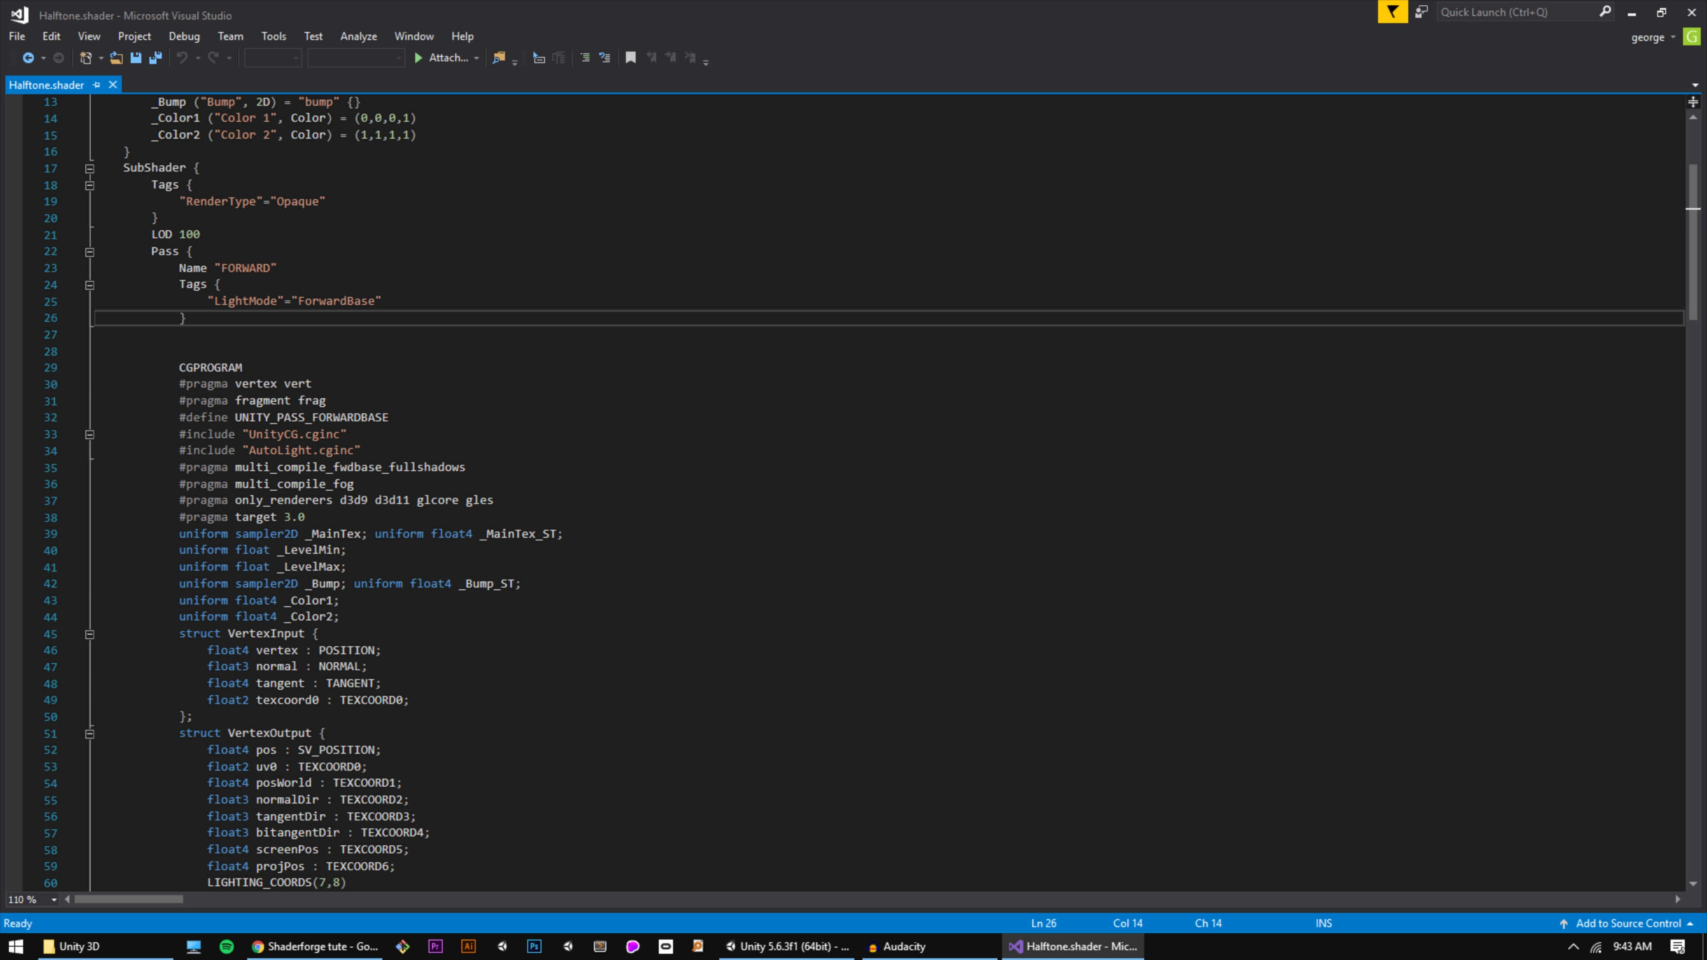
pyautogui.scroll(-2, 871, 492)
pyautogui.scroll(-3, 871, 492)
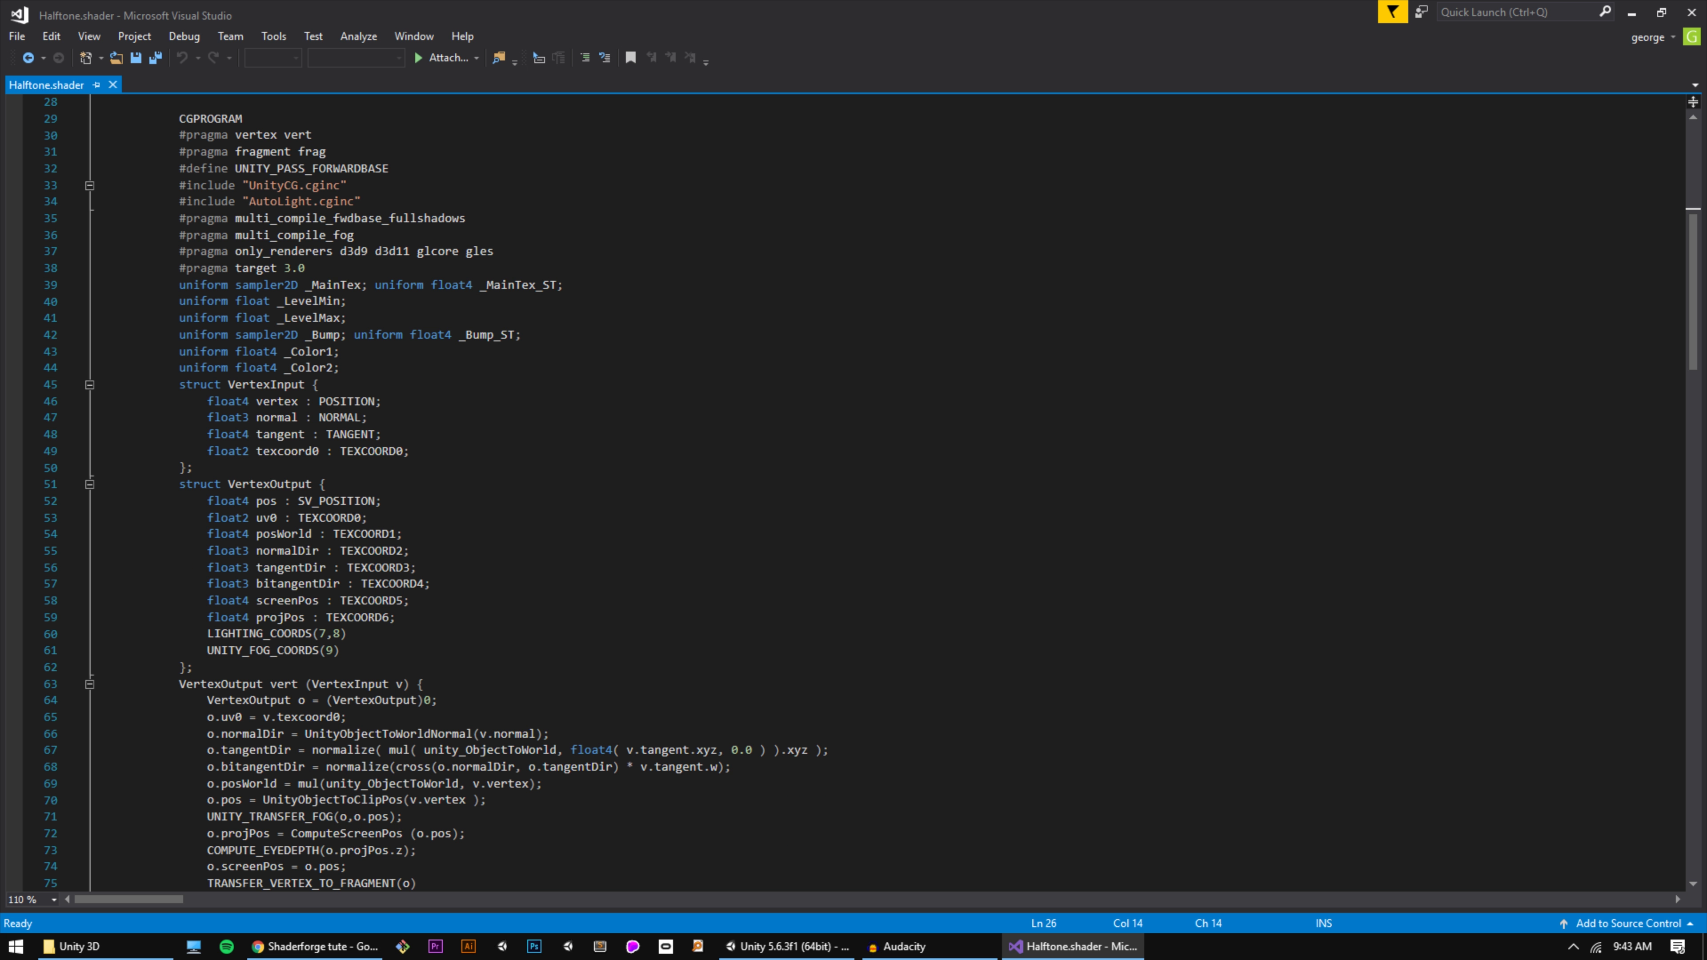
# Step: Return to Unity and show the Halftone node graph in Shader Forge with more room for the graph
pyautogui.click(786, 947)
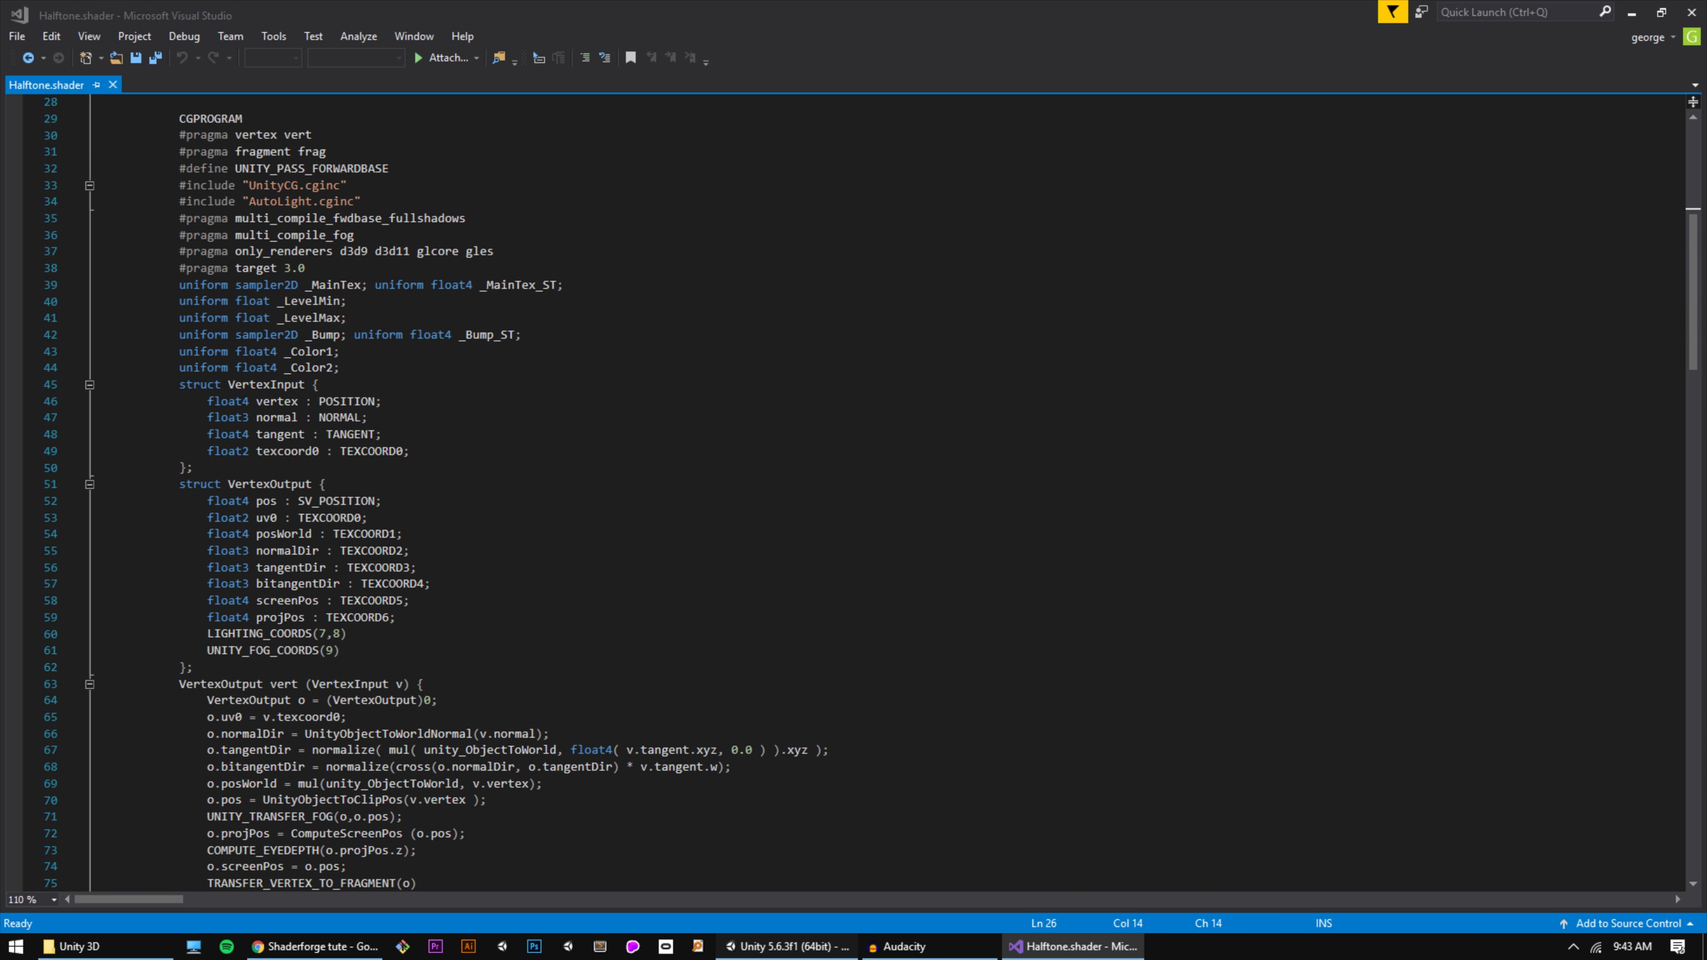
pyautogui.click(44, 587)
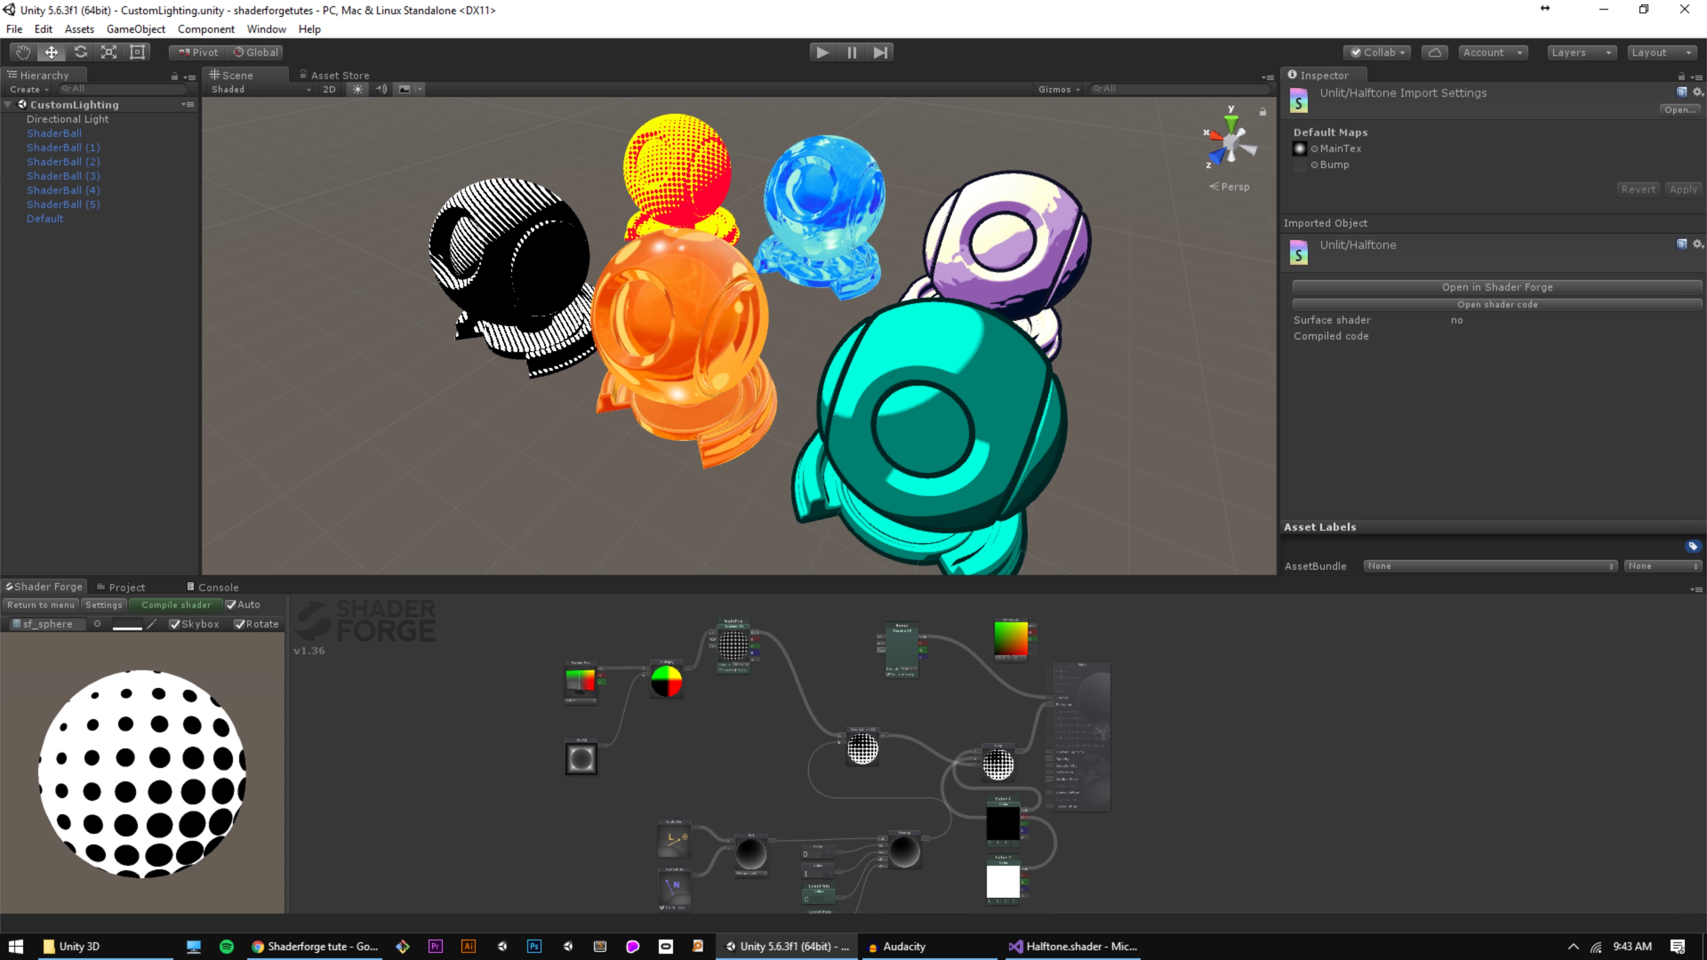
pyautogui.moveTo(430, 577); pyautogui.dragTo(430, 290)
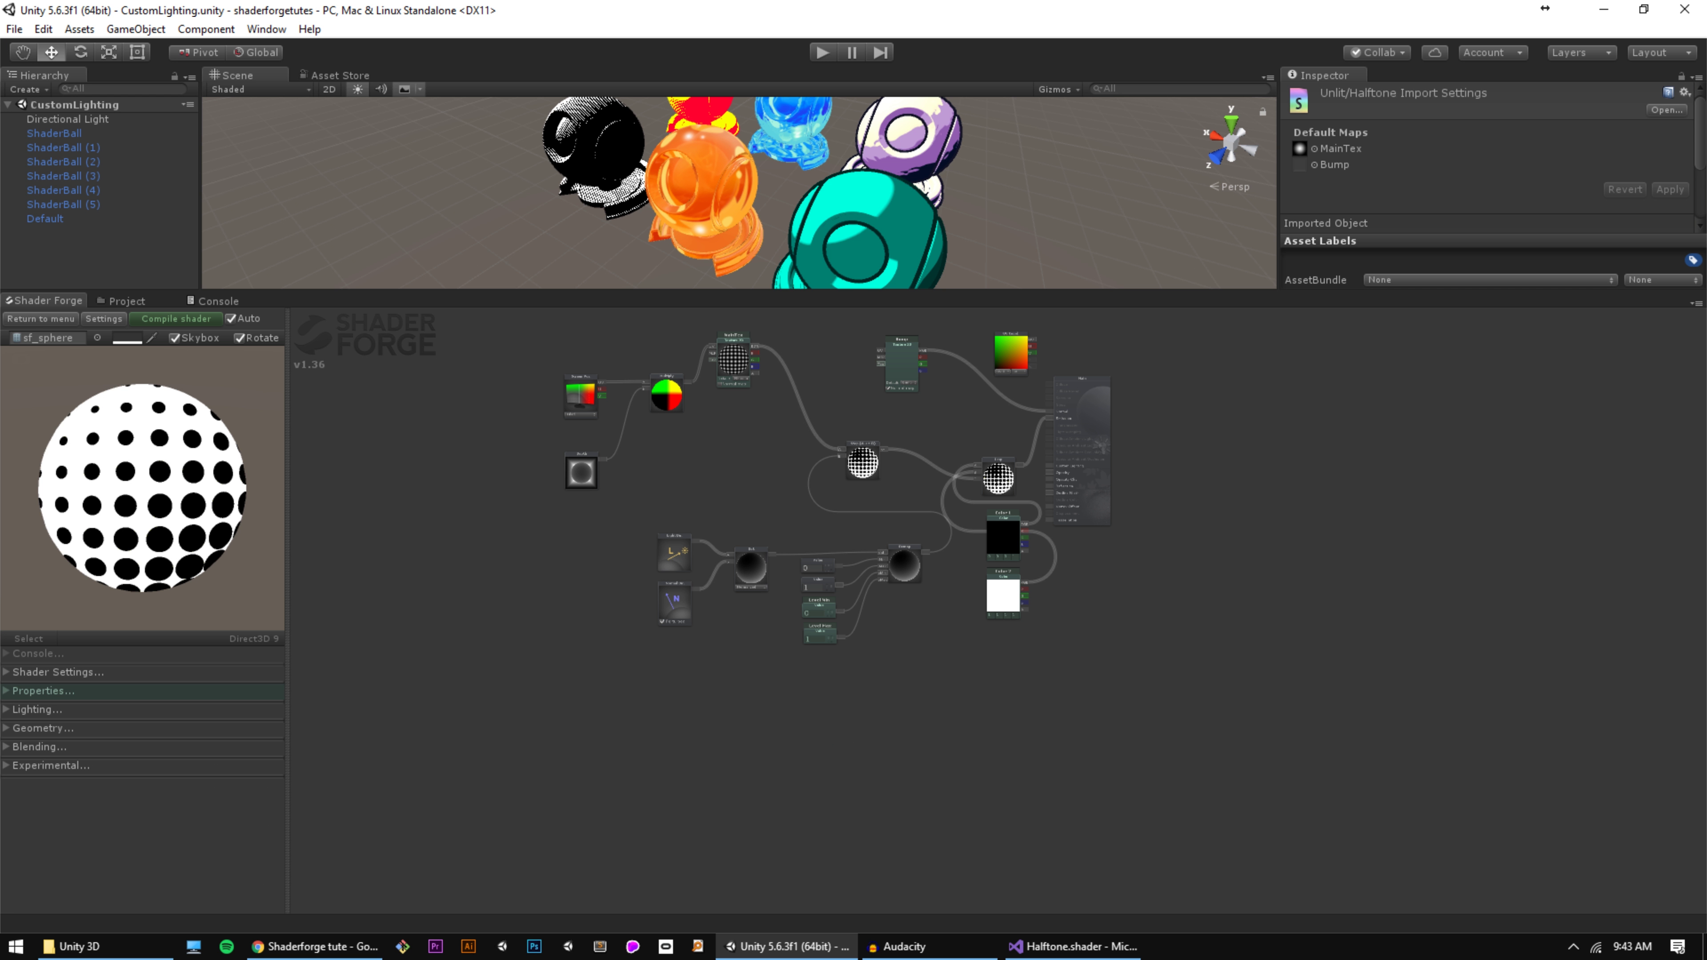
pyautogui.moveTo(734, 430); pyautogui.dragTo(715, 491, button='middle')
pyautogui.scroll(5, 729, 481)
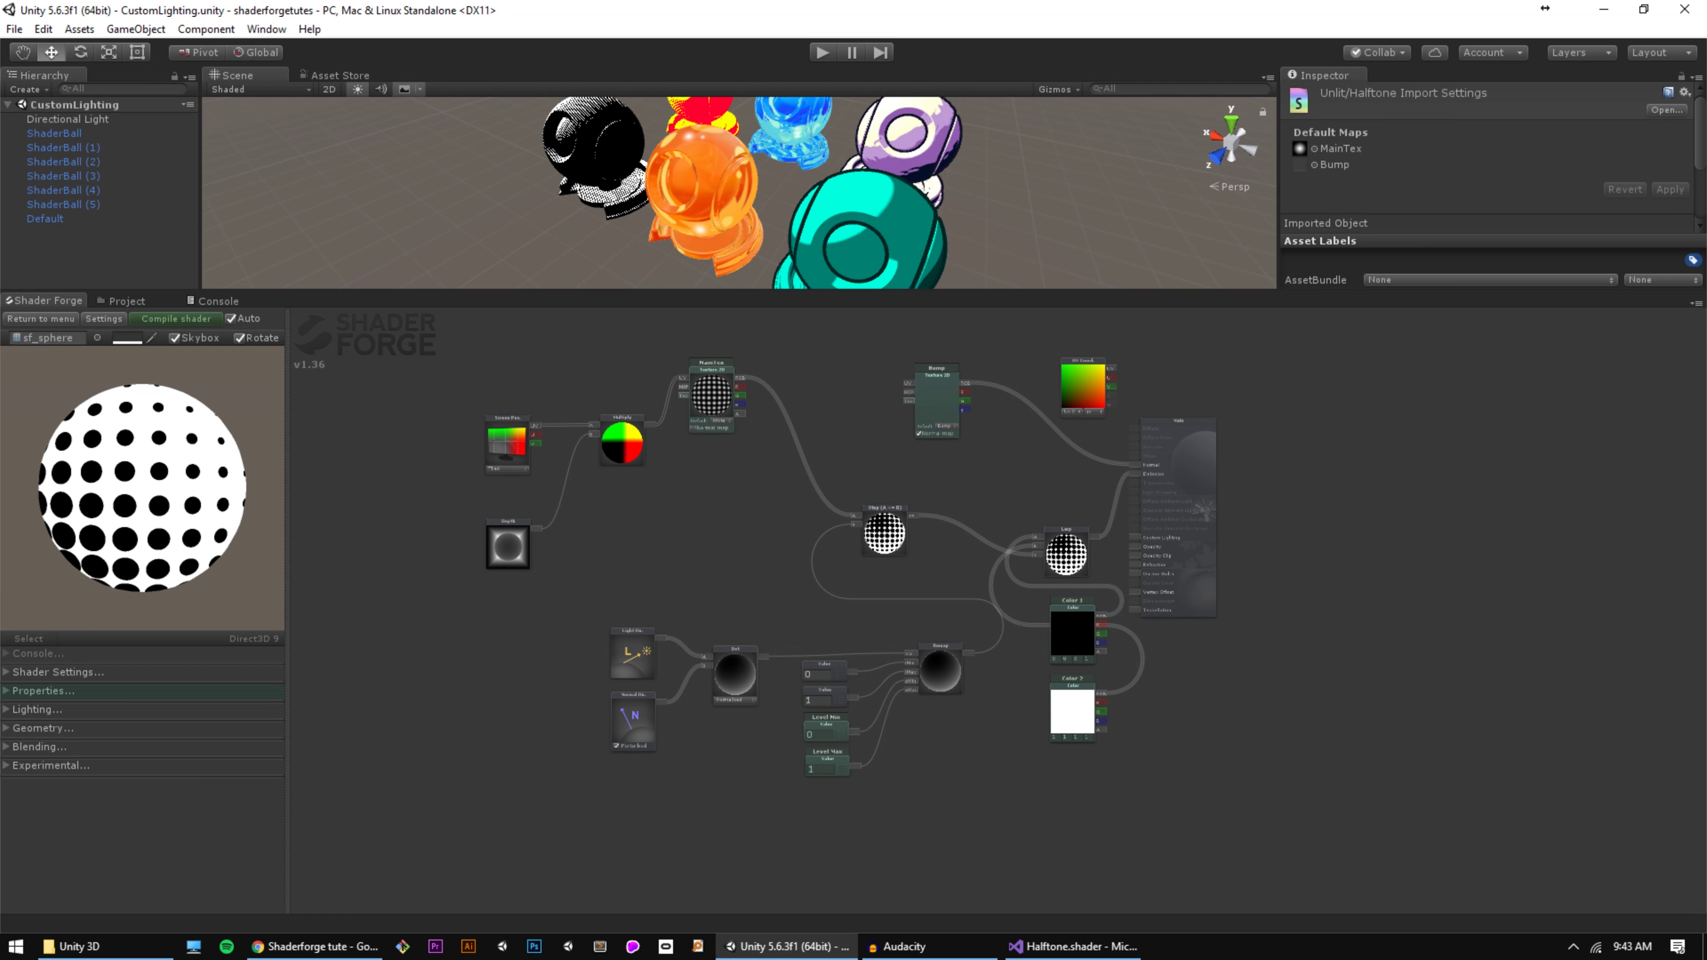
# Step: Frame the Default ball in the scene and make the scene view taller
pyautogui.click(44, 219)
pyautogui.press('f')
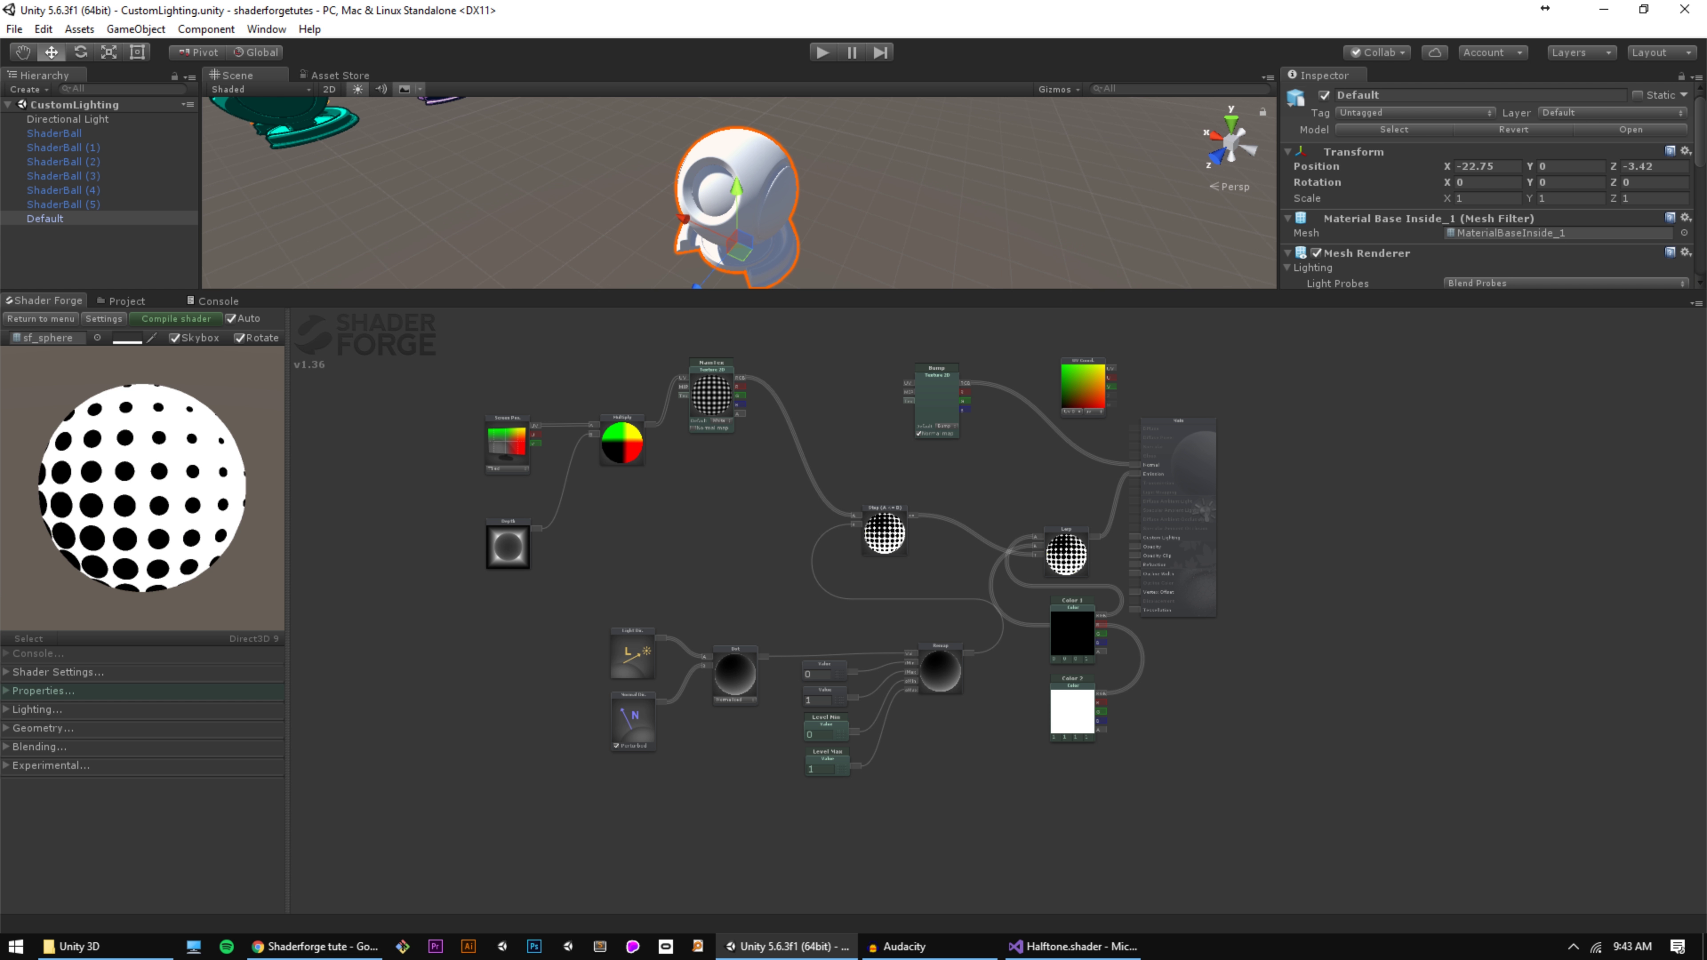
pyautogui.moveTo(740, 291); pyautogui.dragTo(739, 458)
# Step: Examine the striped halftone, teal toon and orange matcap shader balls in the scene, framing each one
pyautogui.click(54, 133)
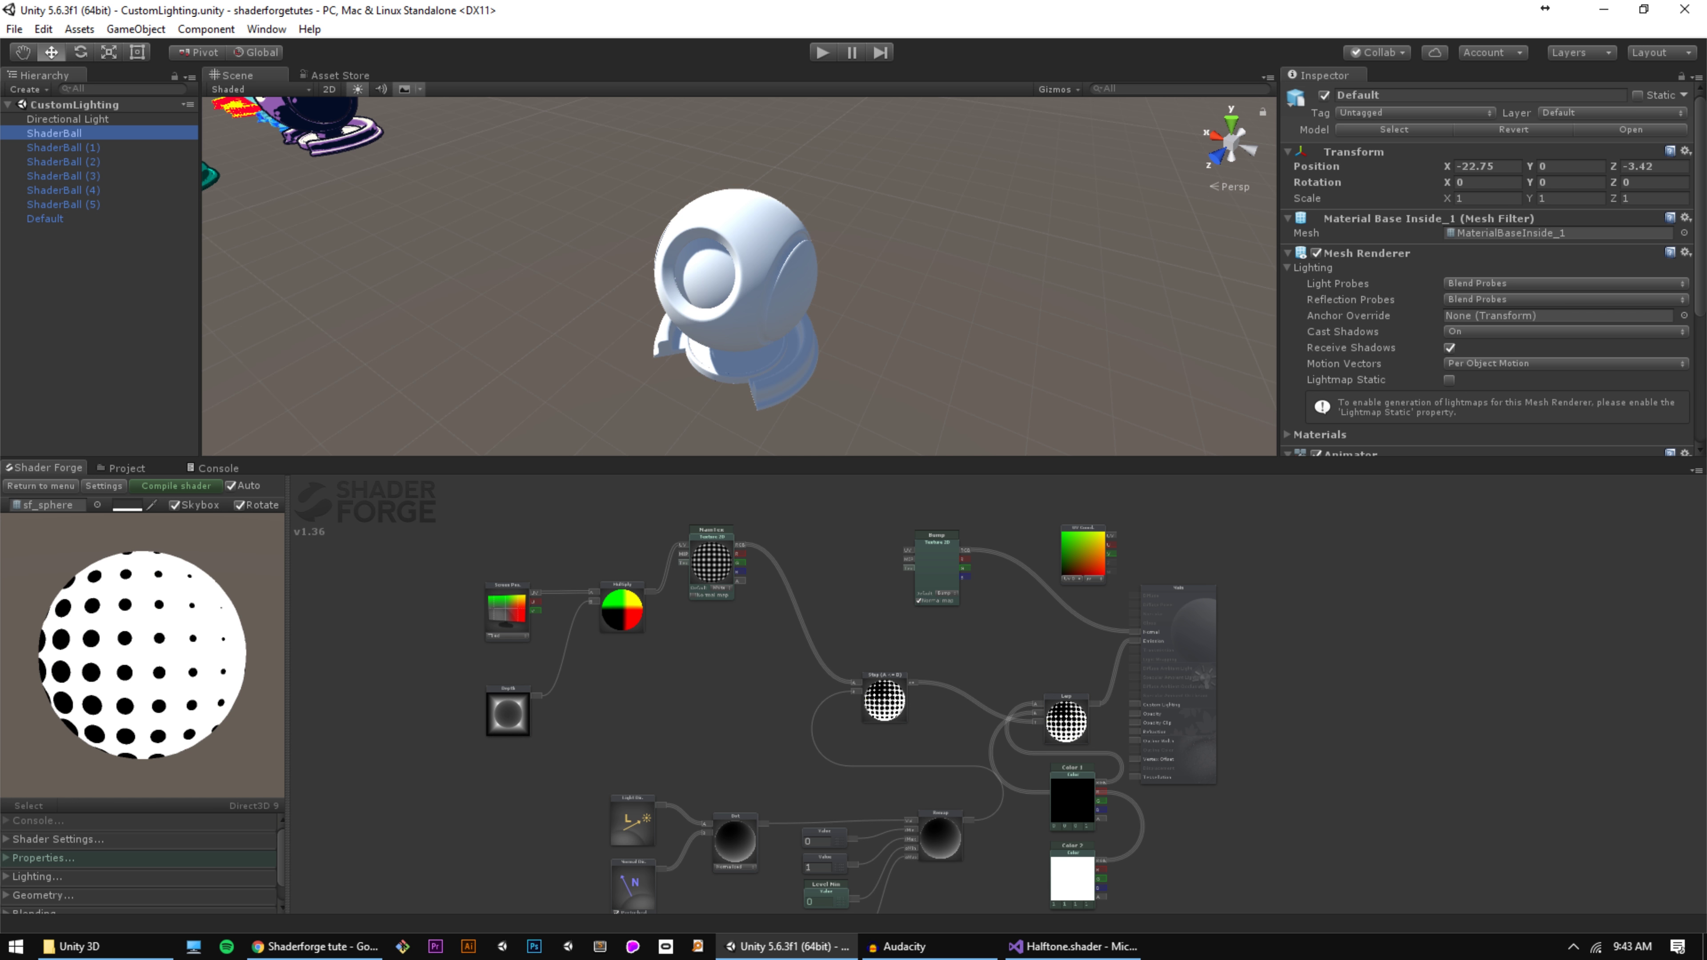
pyautogui.press('f')
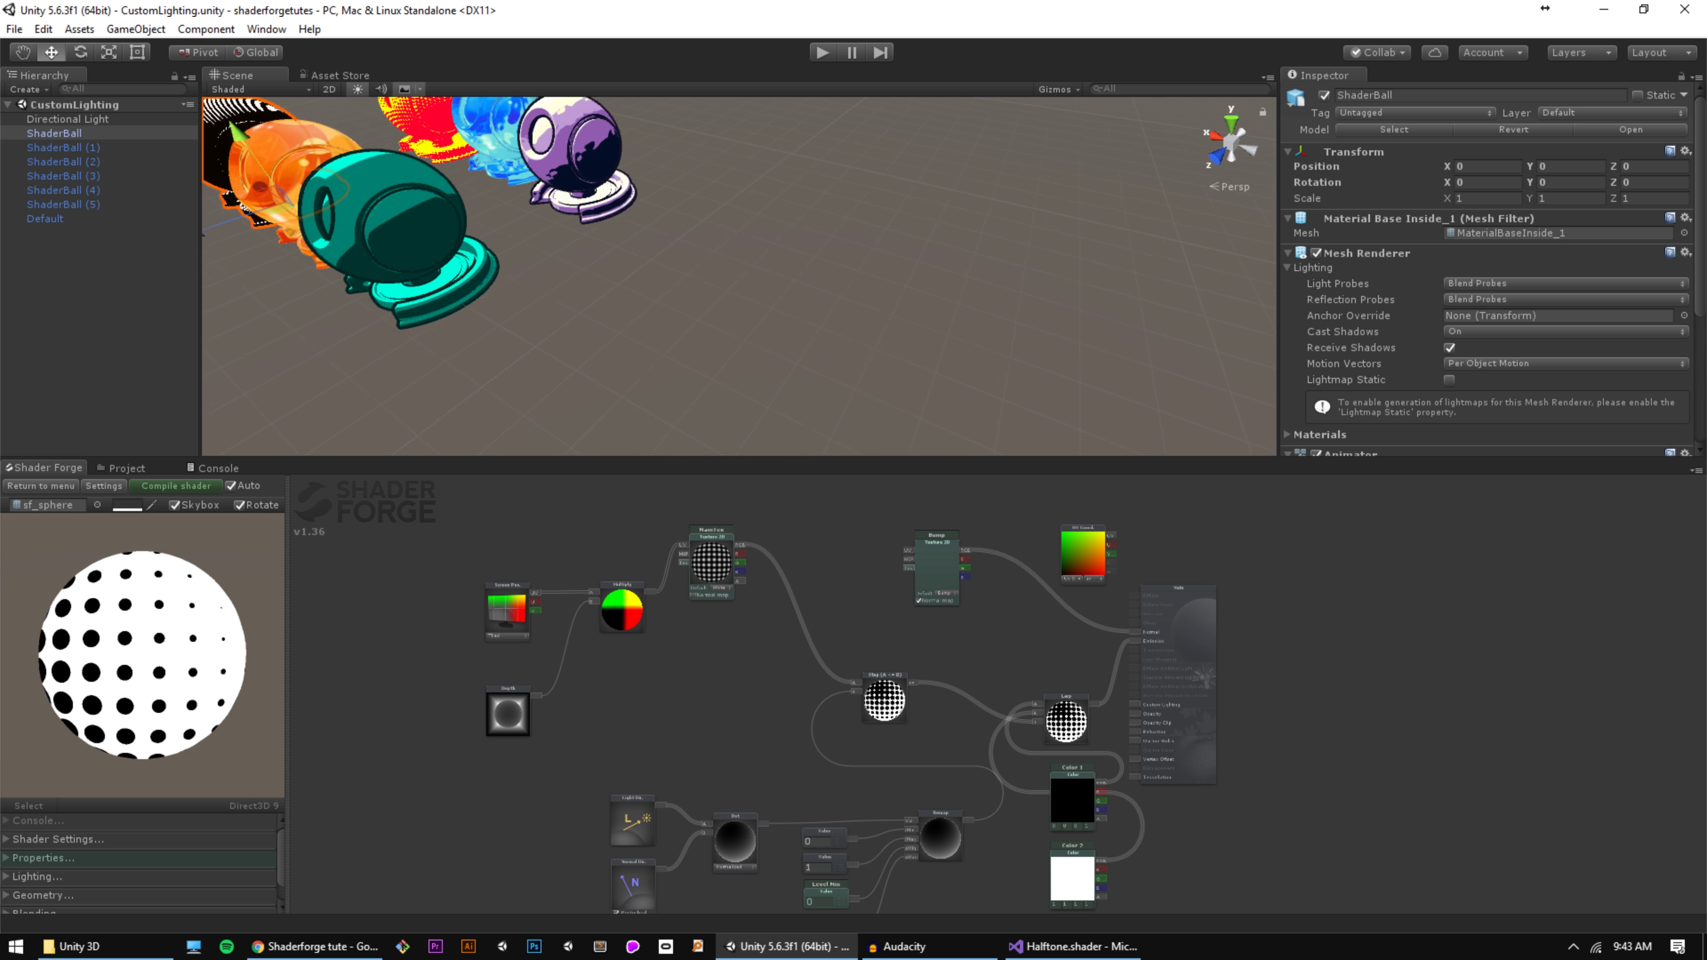
pyautogui.keyDown('alt'); pyautogui.moveTo(1149, 249); pyautogui.dragTo(1116, 303); pyautogui.keyUp('alt')
pyautogui.keyDown('alt'); pyautogui.moveTo(1116, 302); pyautogui.dragTo(1026, 288, button='middle'); pyautogui.keyUp('alt')
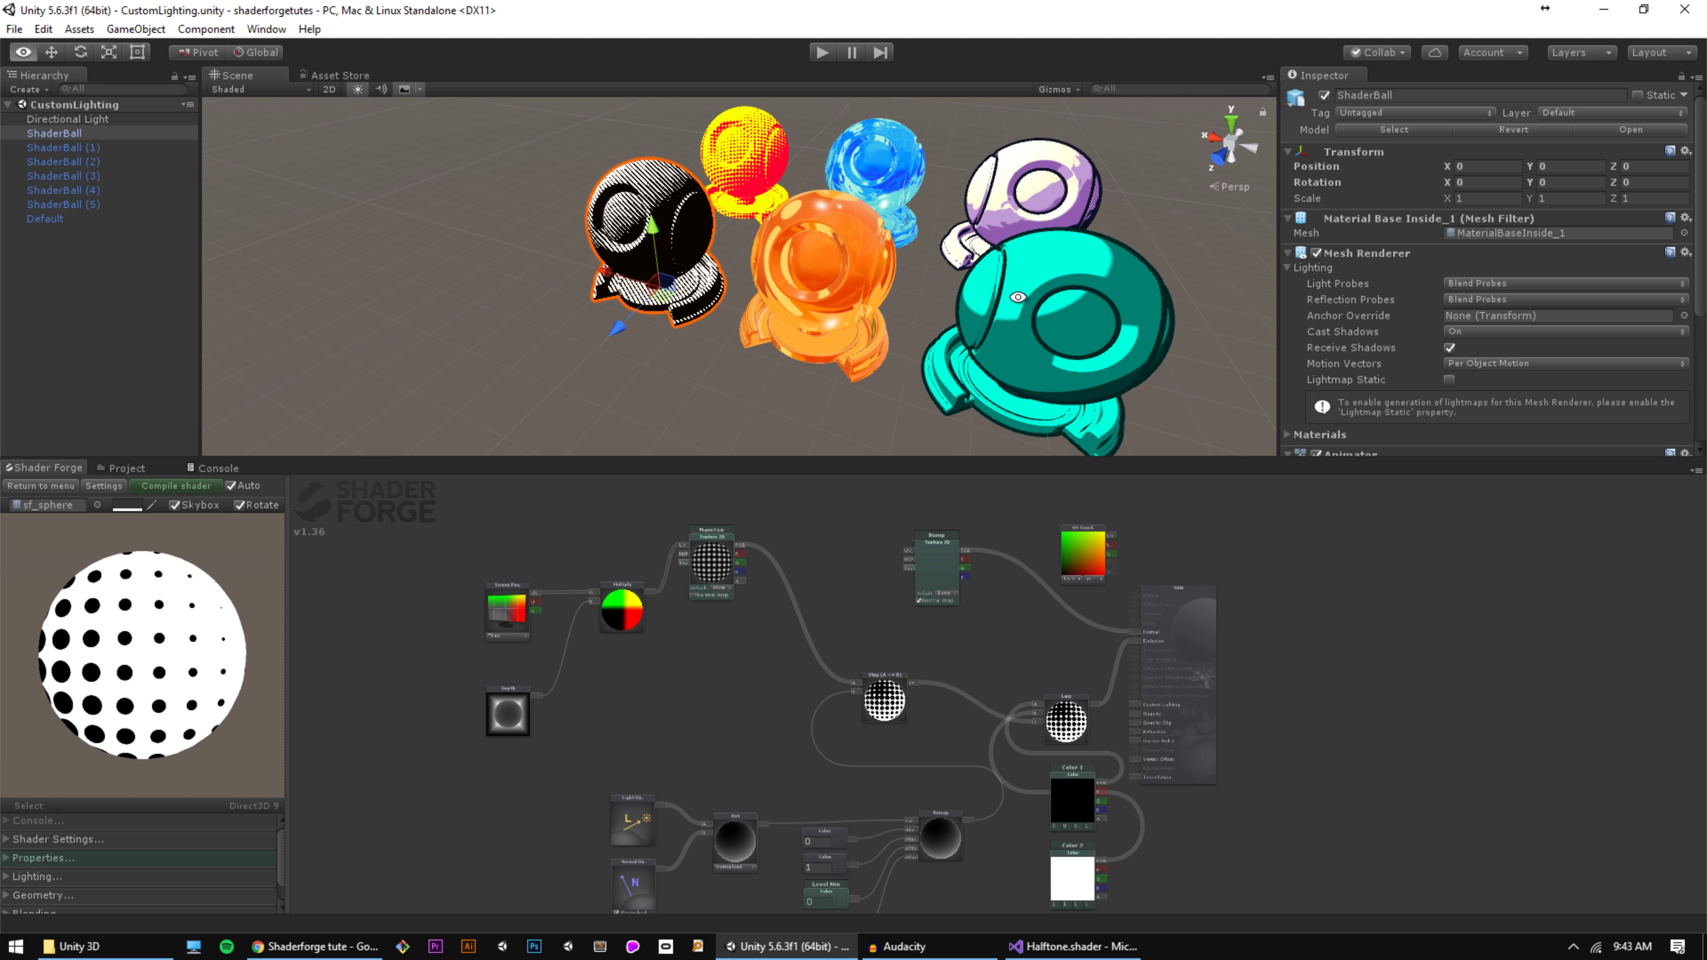
pyautogui.keyDown('alt'); pyautogui.moveTo(1019, 299); pyautogui.dragTo(1025, 289); pyautogui.keyUp('alt')
pyautogui.click(1056, 340)
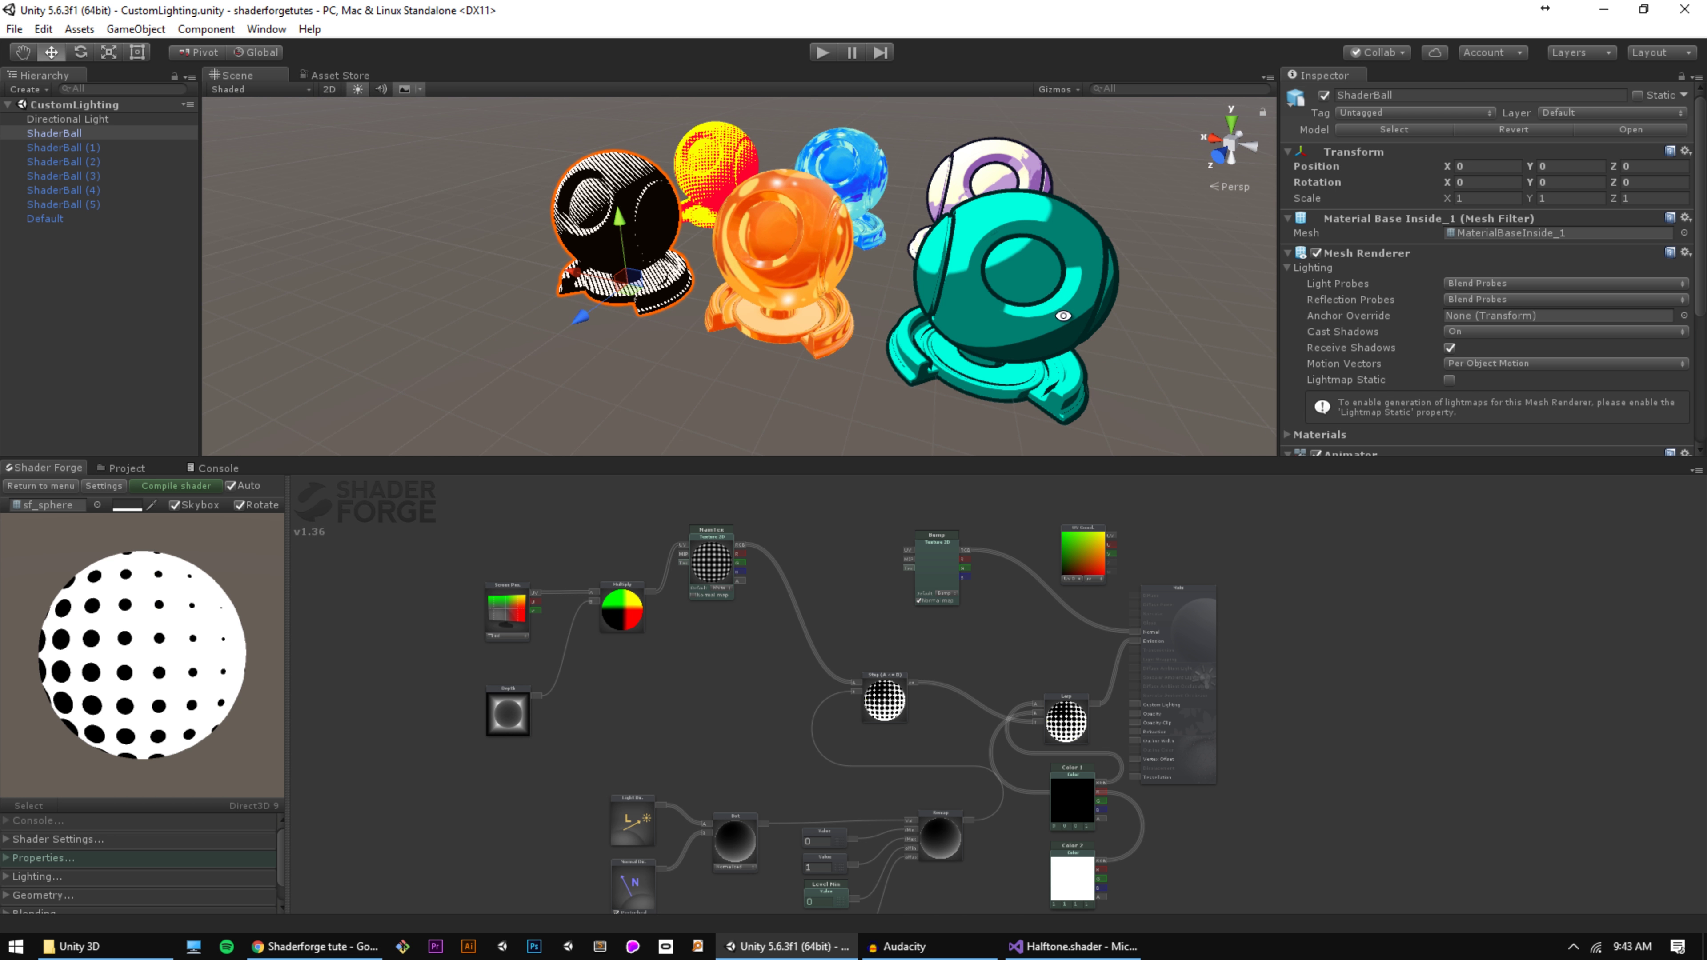
pyautogui.press('f')
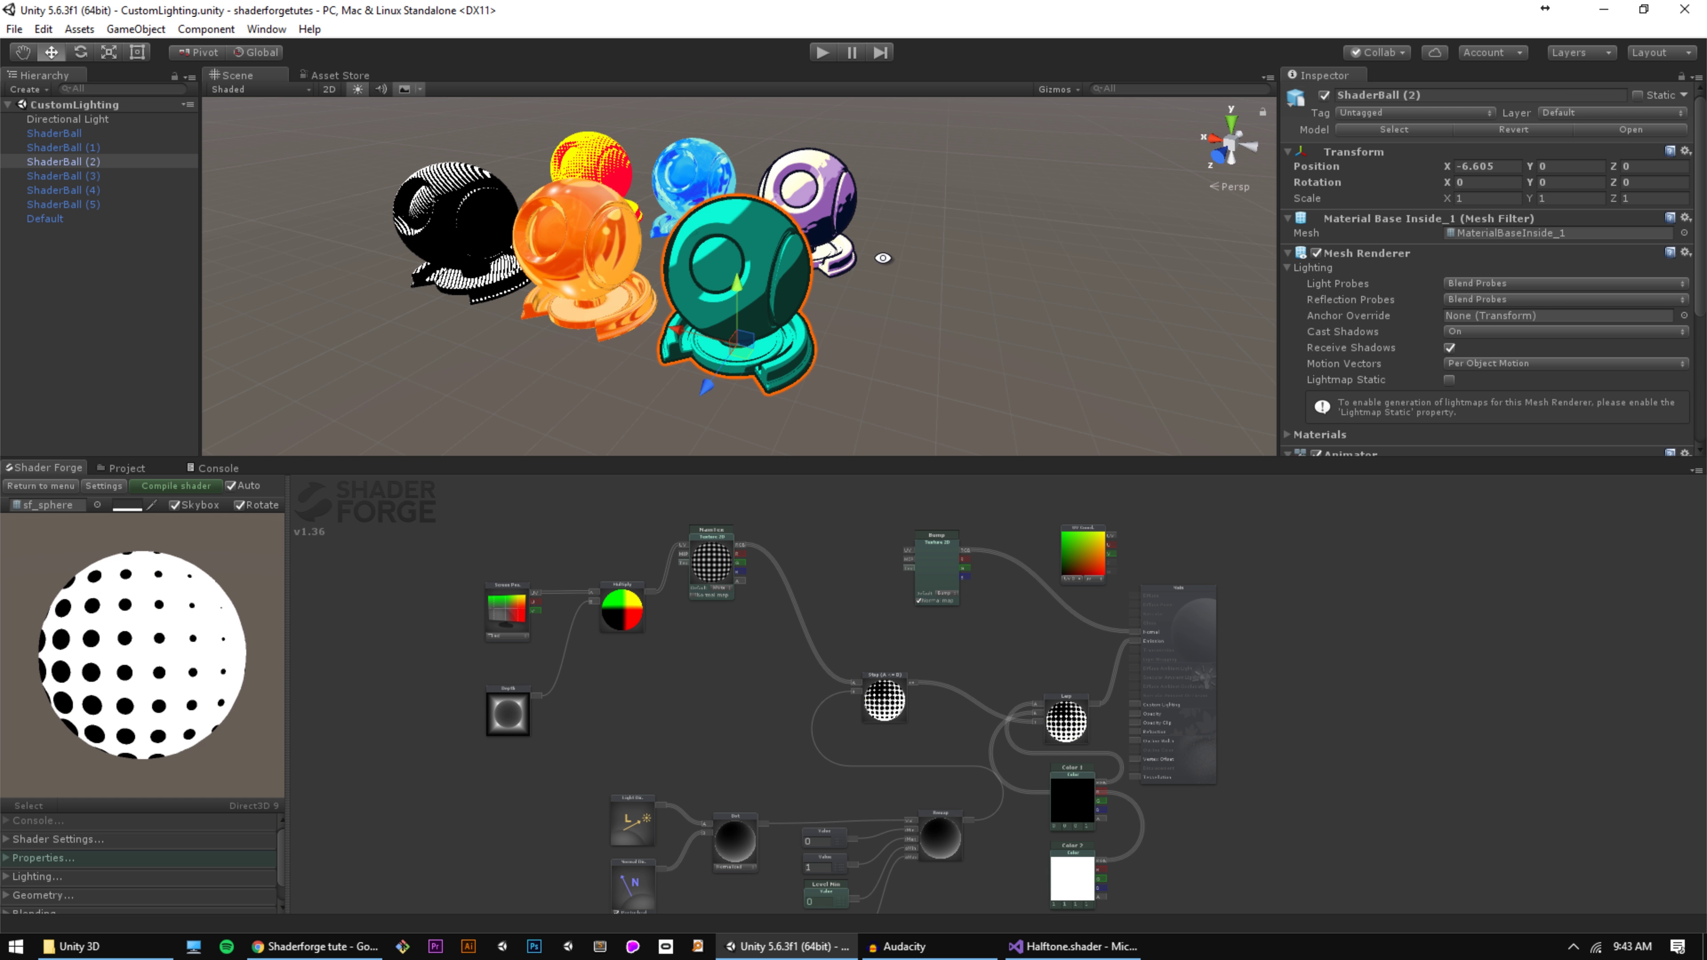
pyautogui.click(460, 228)
pyautogui.press('f')
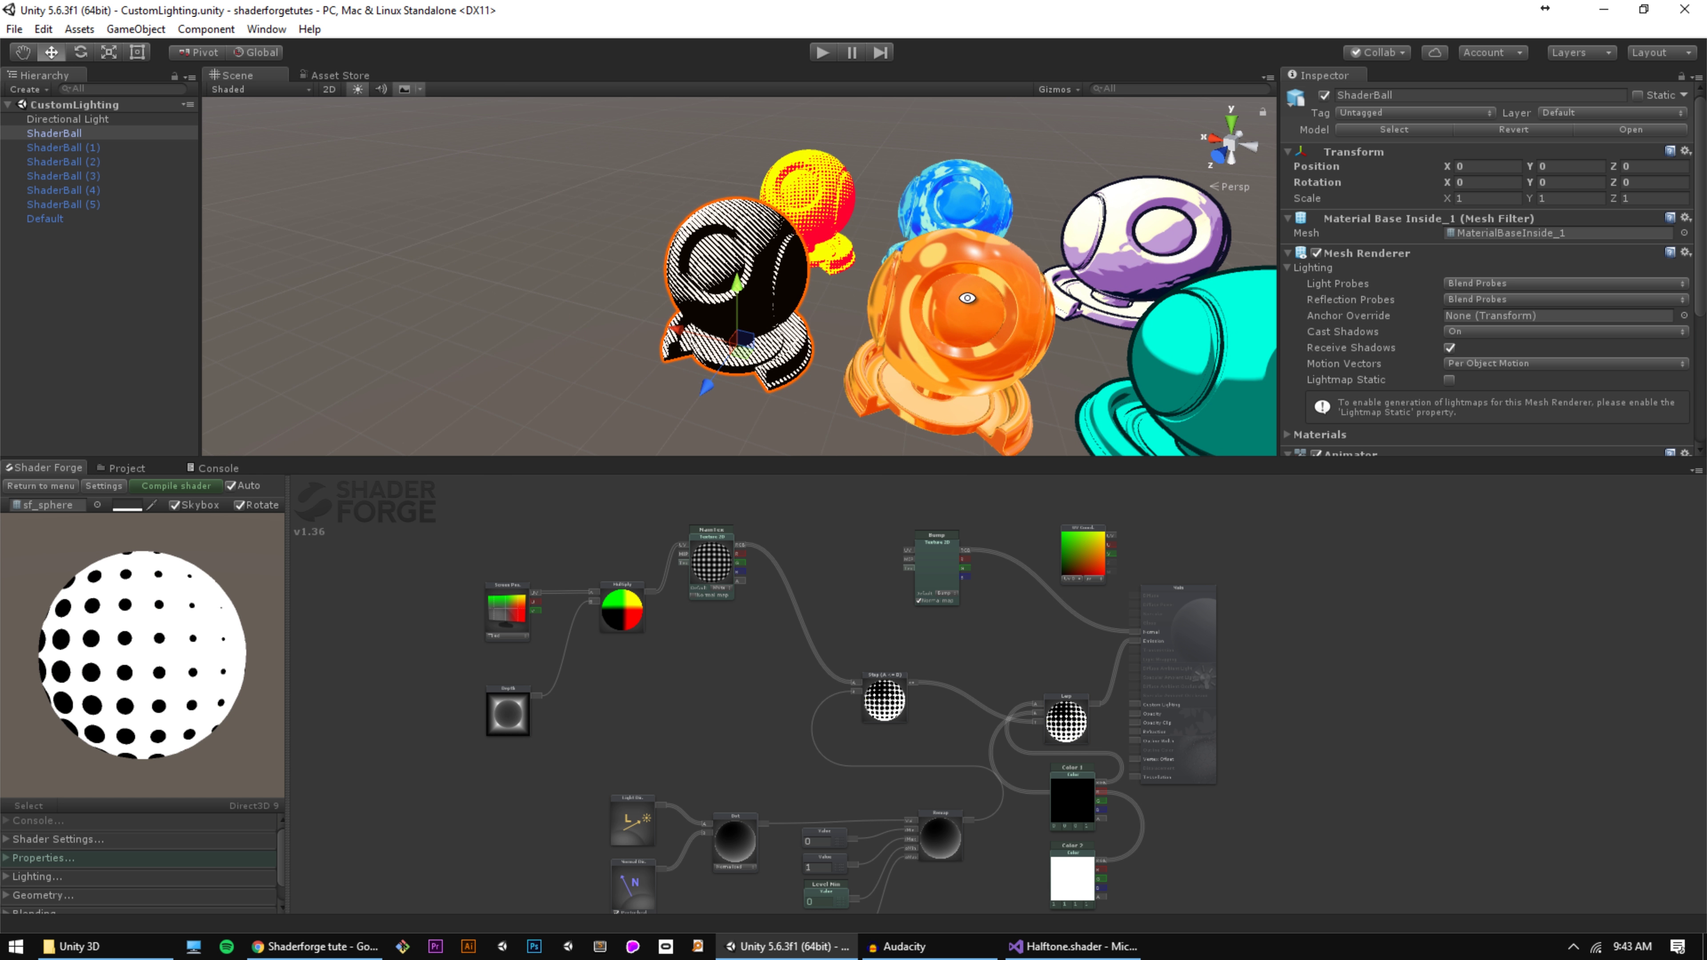
pyautogui.click(1041, 296)
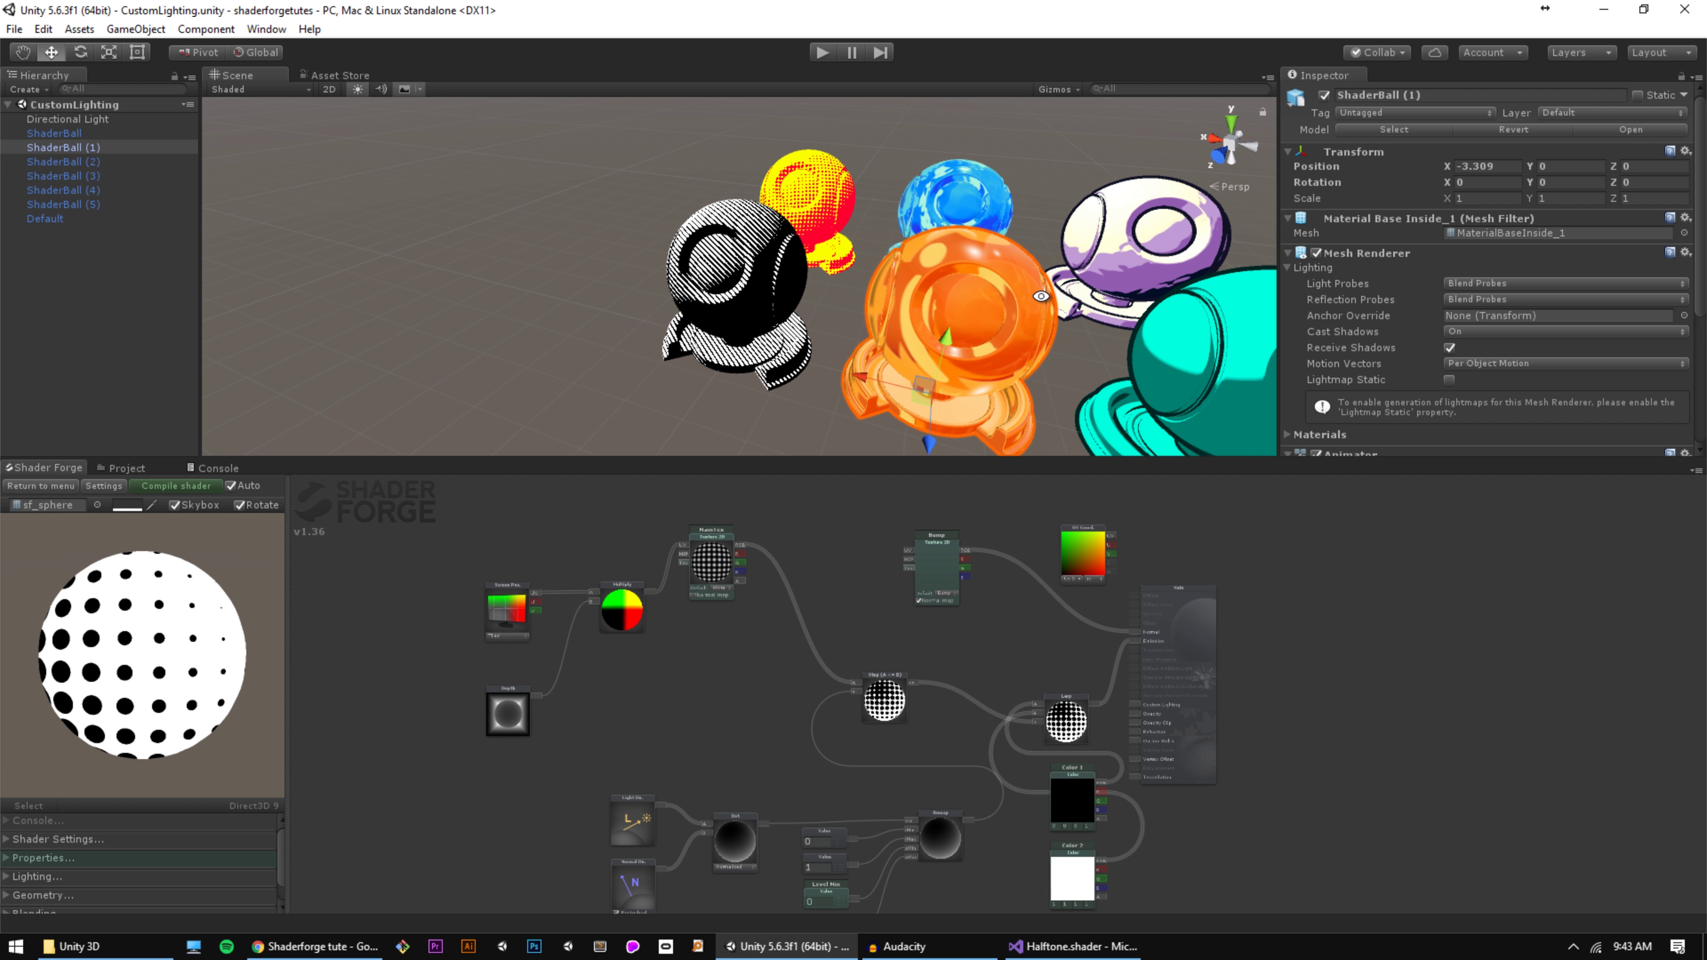
pyautogui.press('f')
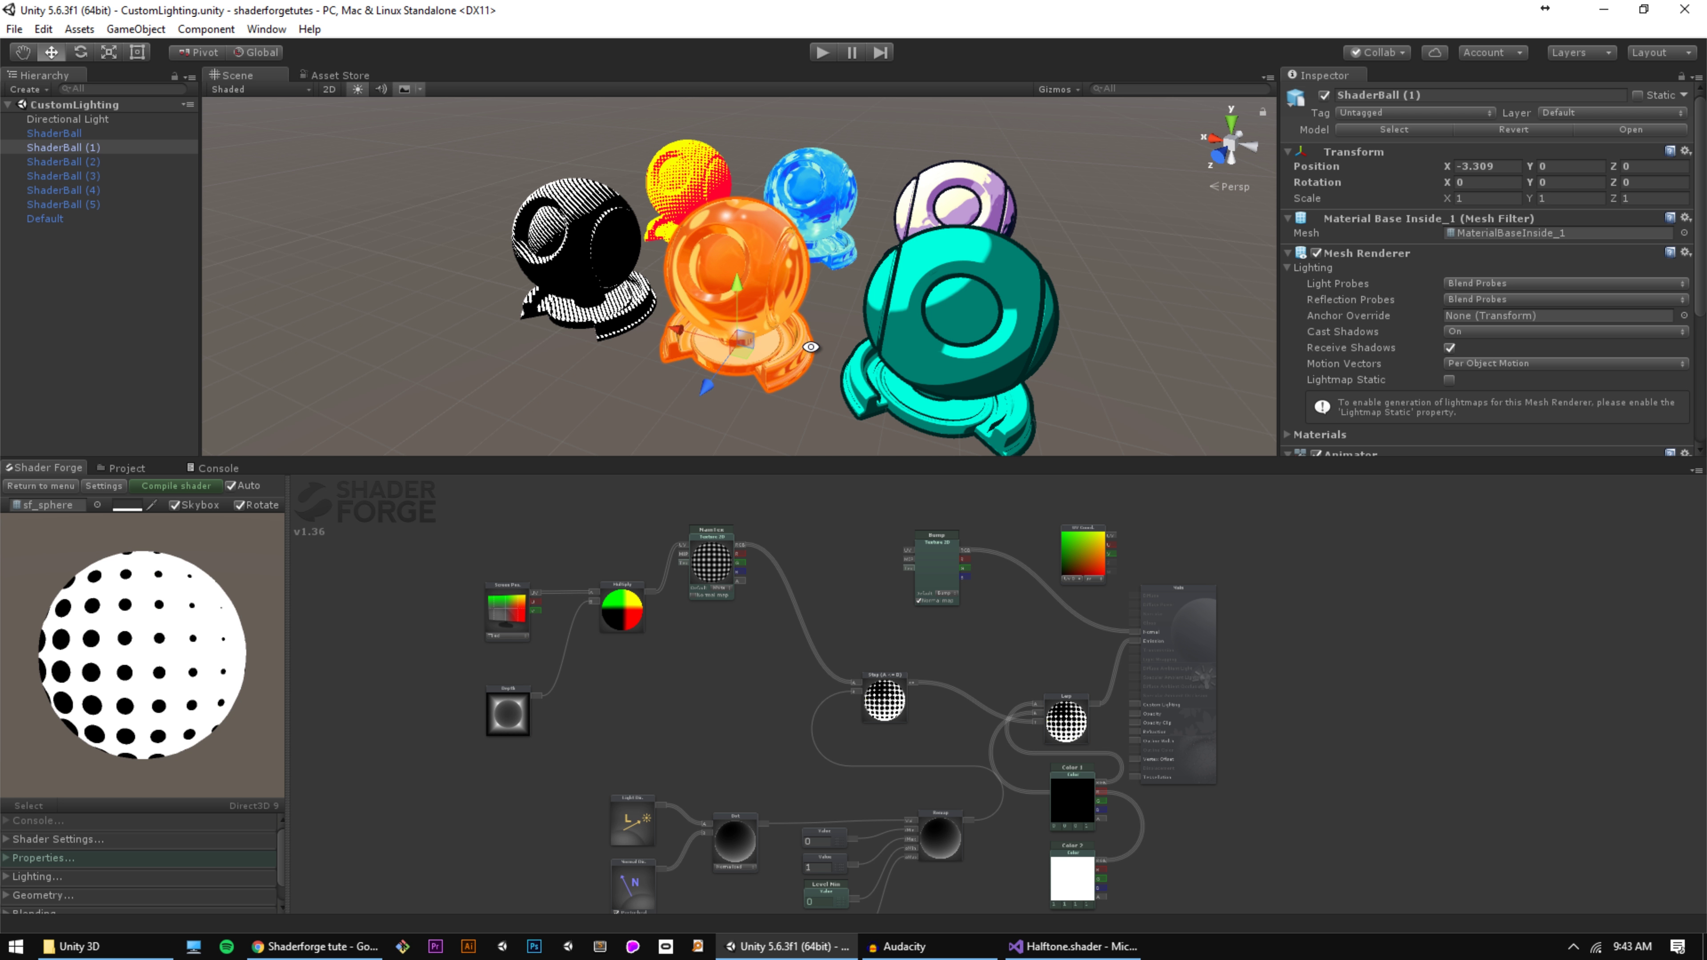
# Step: Create a new unlit shader in the project's Assets folder and name it CustomLighting
pyautogui.click(152, 474)
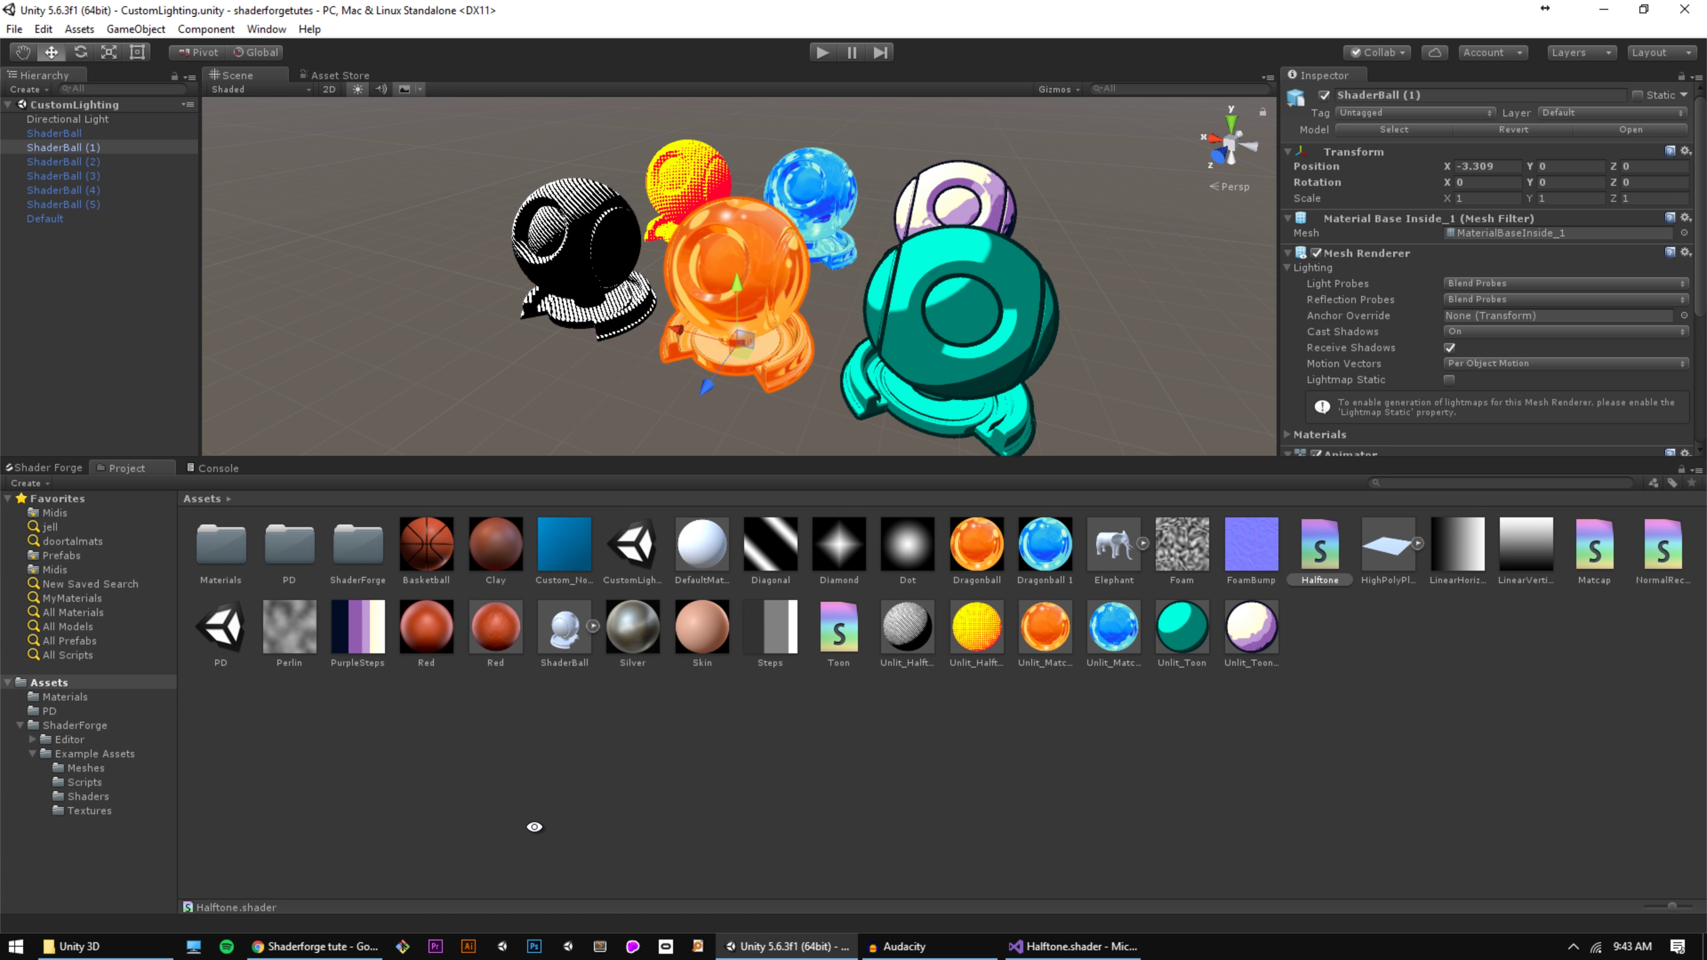
pyautogui.rightClick(546, 814)
pyautogui.moveTo(704, 482)
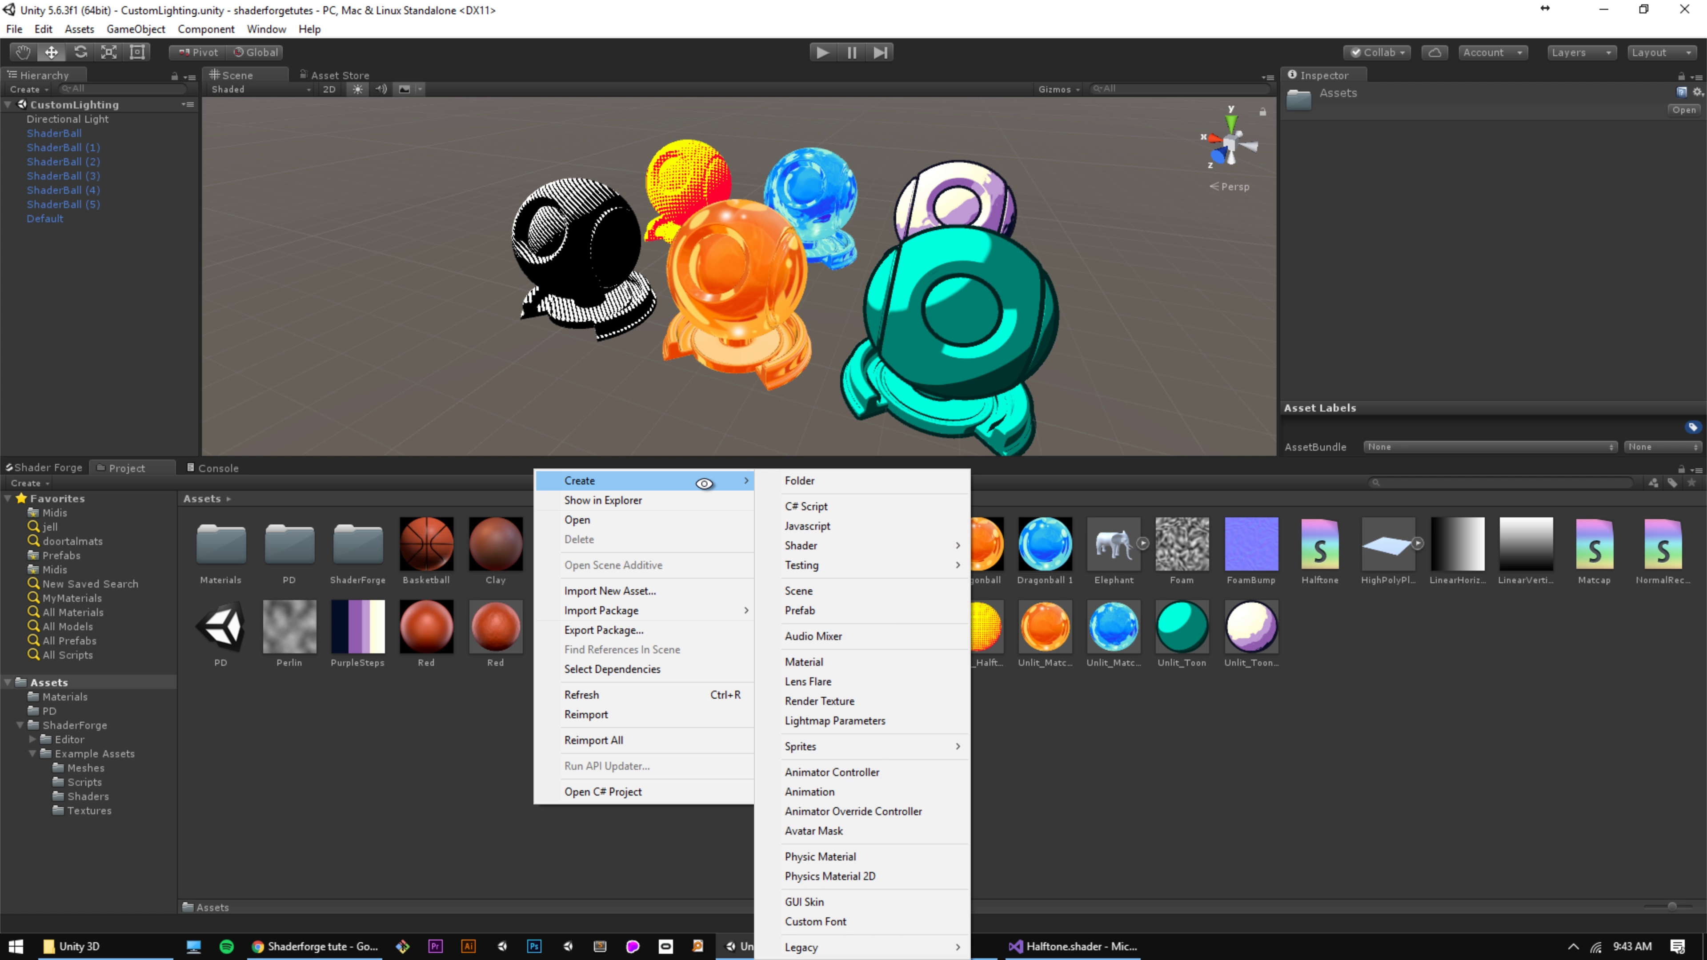
pyautogui.moveTo(831, 546)
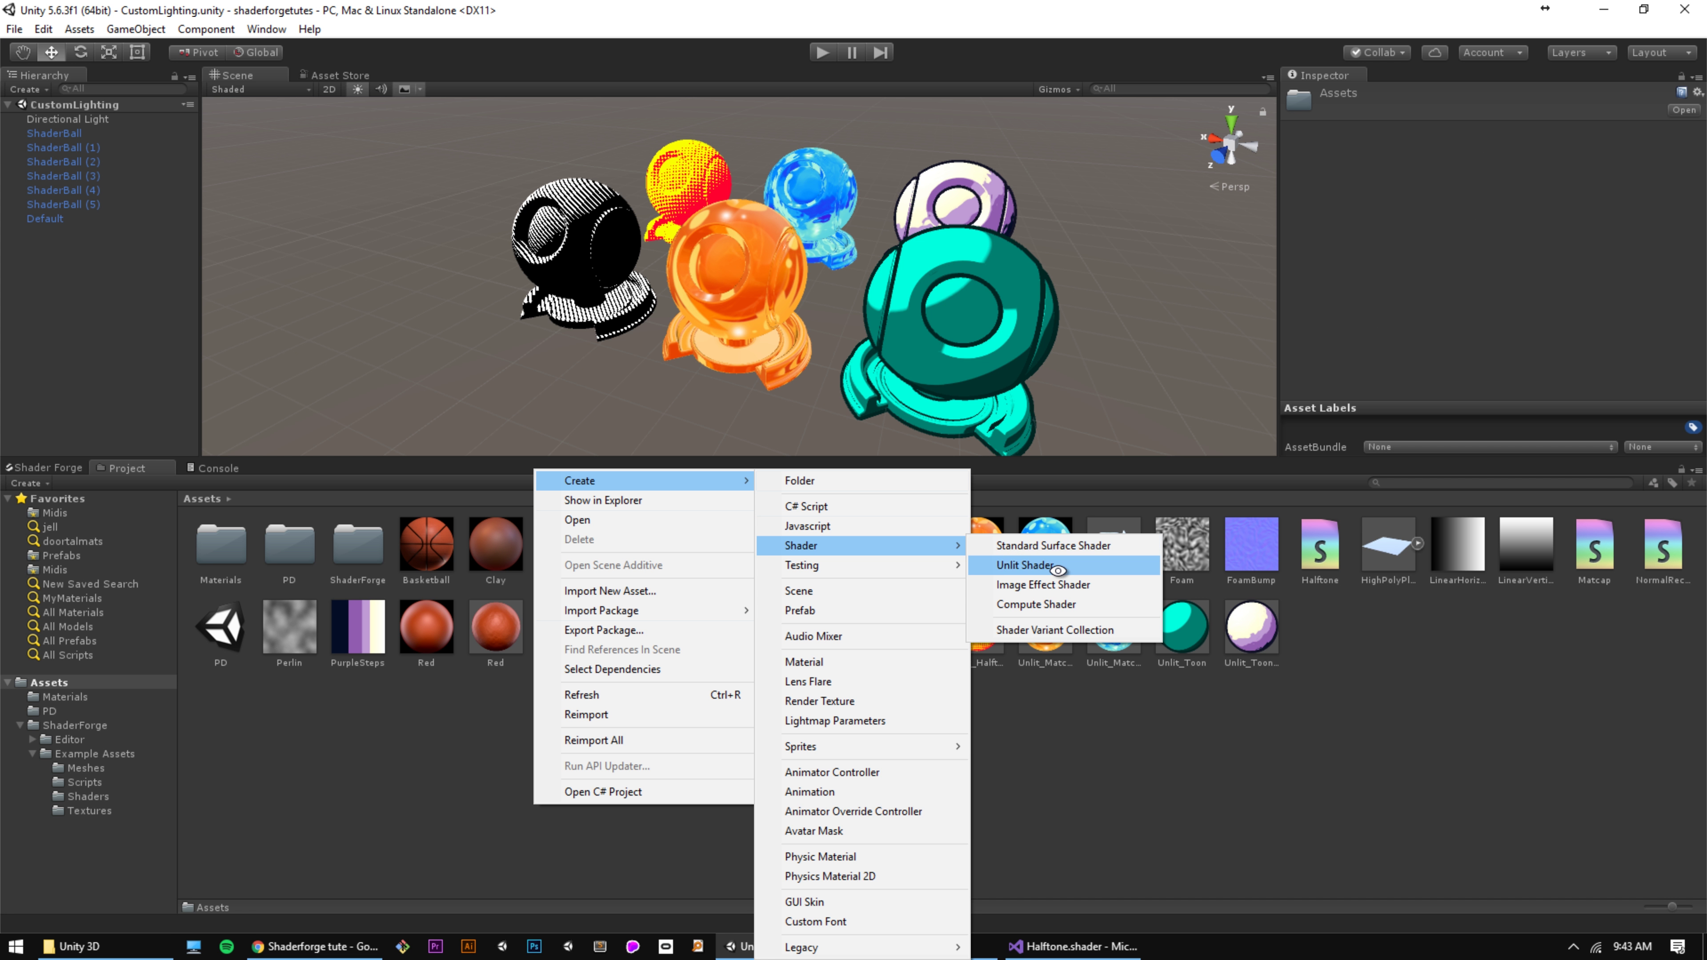
pyautogui.click(1026, 565)
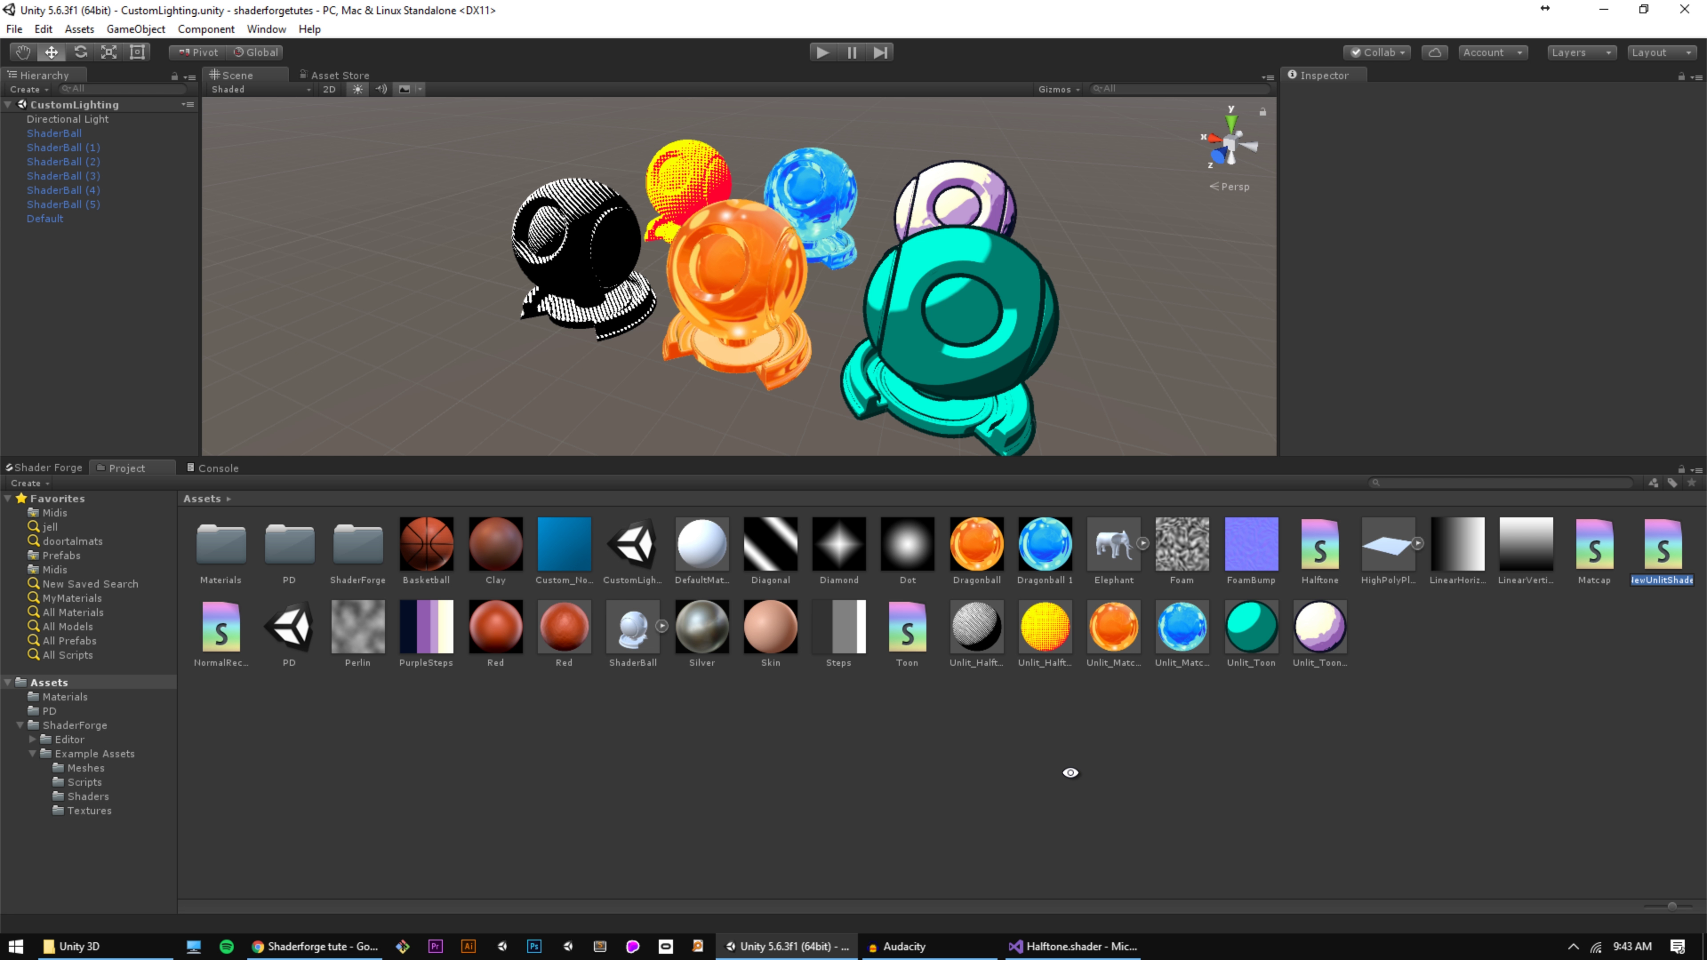
pyautogui.write('CustomLighting')
pyautogui.press('Return')
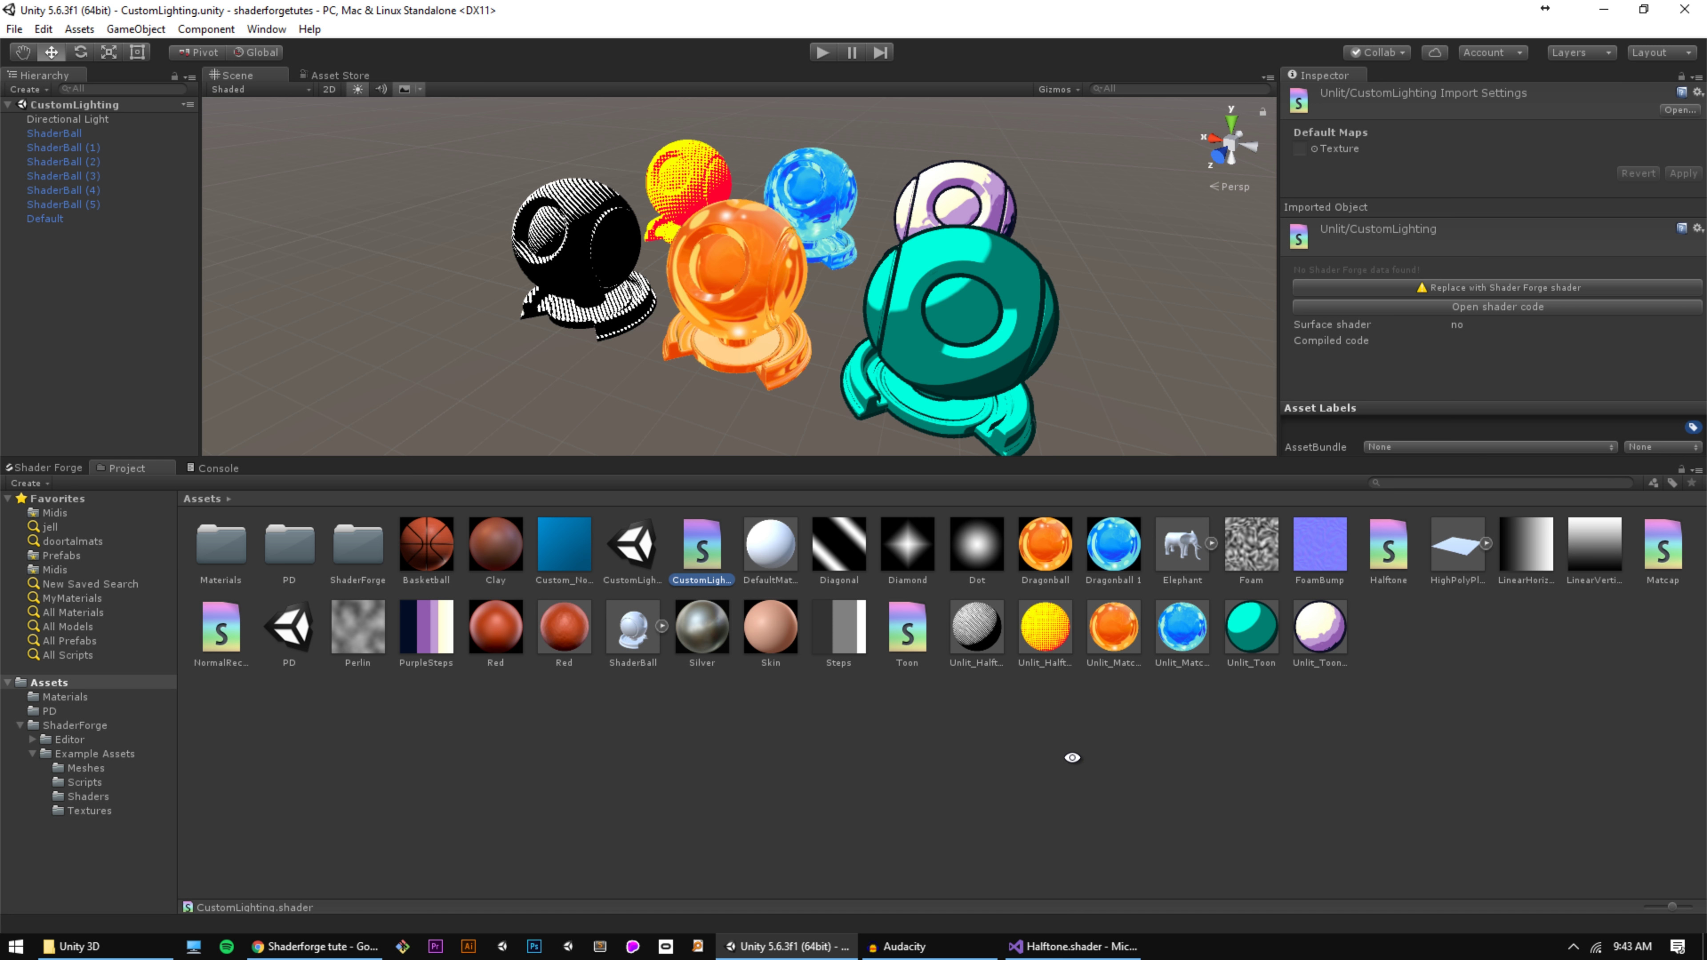
# Step: Start a new scene and add the ShaderBall model to it
pyautogui.hotkey('ctrl', 'n')
pyautogui.moveTo(631, 625); pyautogui.dragTo(125, 273)
pyautogui.keyDown('alt'); pyautogui.moveTo(660, 285); pyautogui.dragTo(838, 290); pyautogui.keyUp('alt')
pyautogui.click(904, 713)
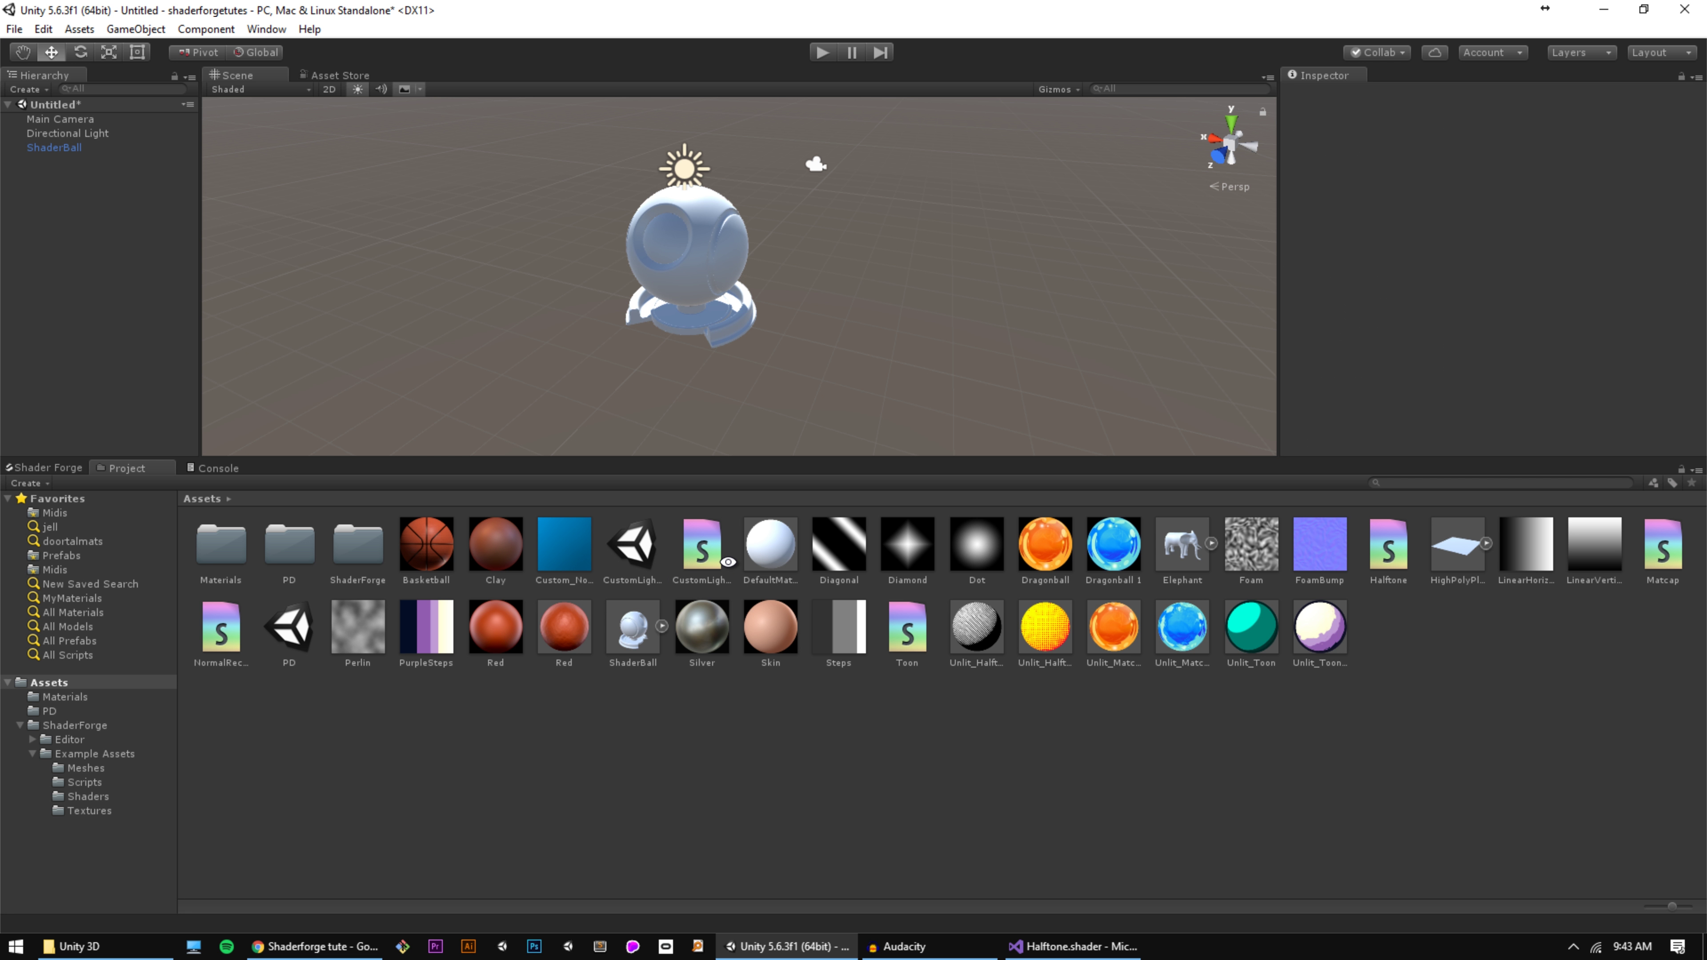
# Step: Create a material from the CustomLighting shader and apply it to the ShaderBall in the scene
pyautogui.rightClick(718, 560)
pyautogui.moveTo(742, 561)
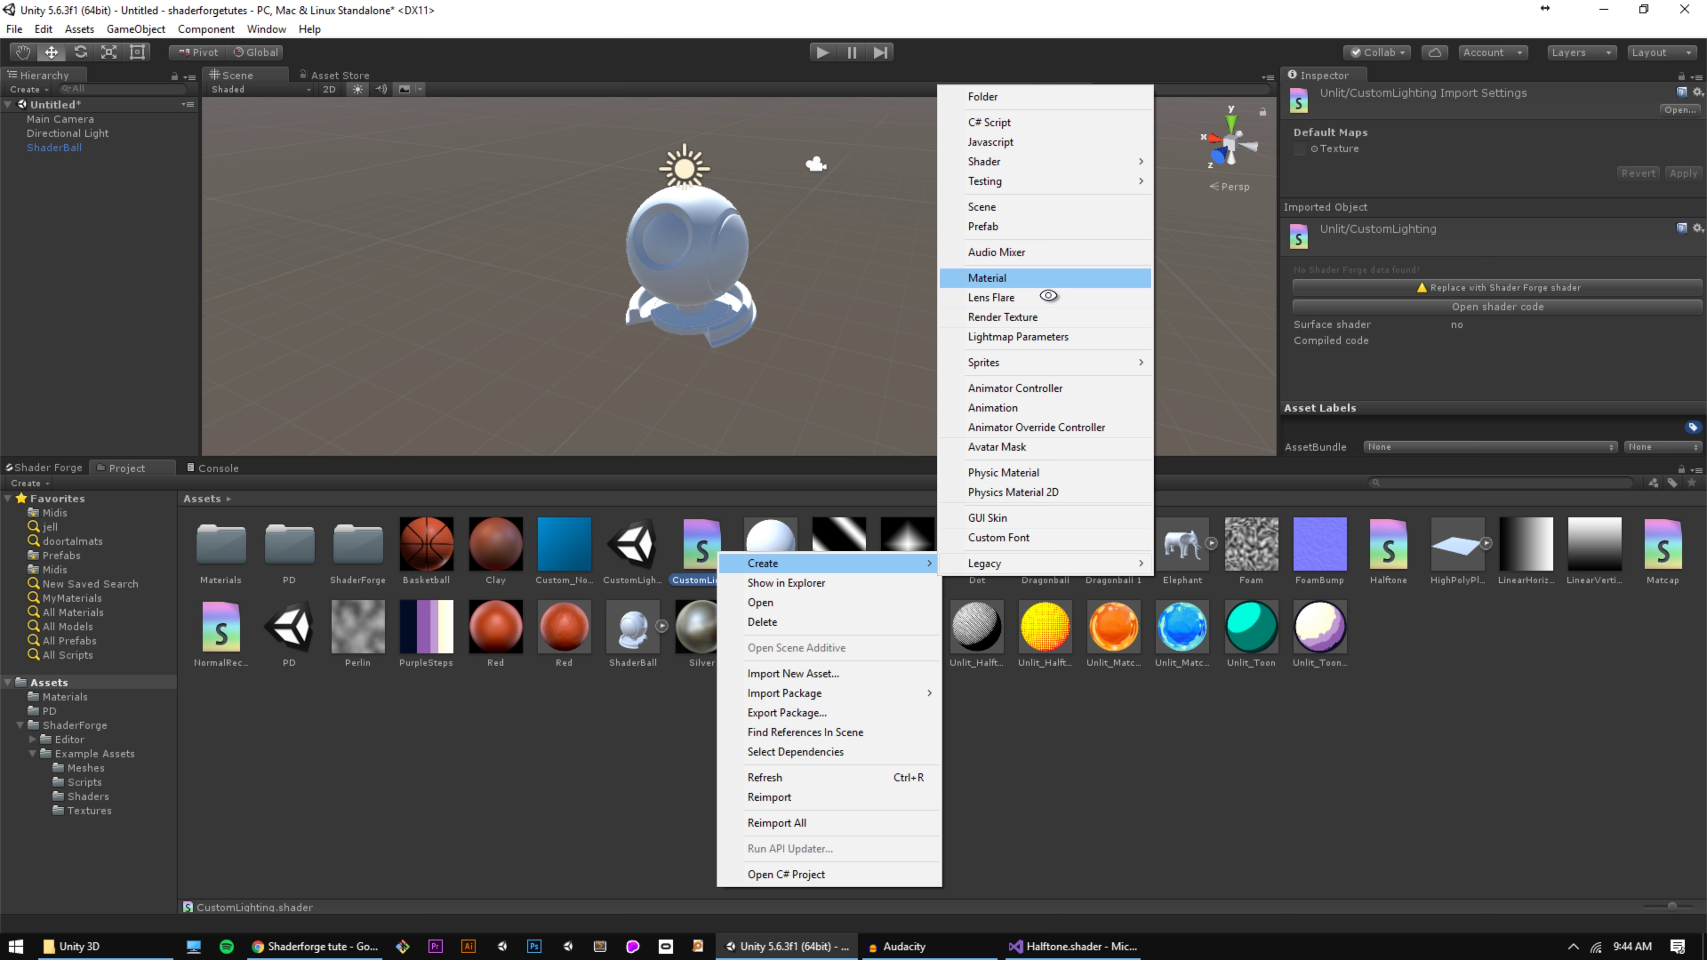
pyautogui.click(1045, 282)
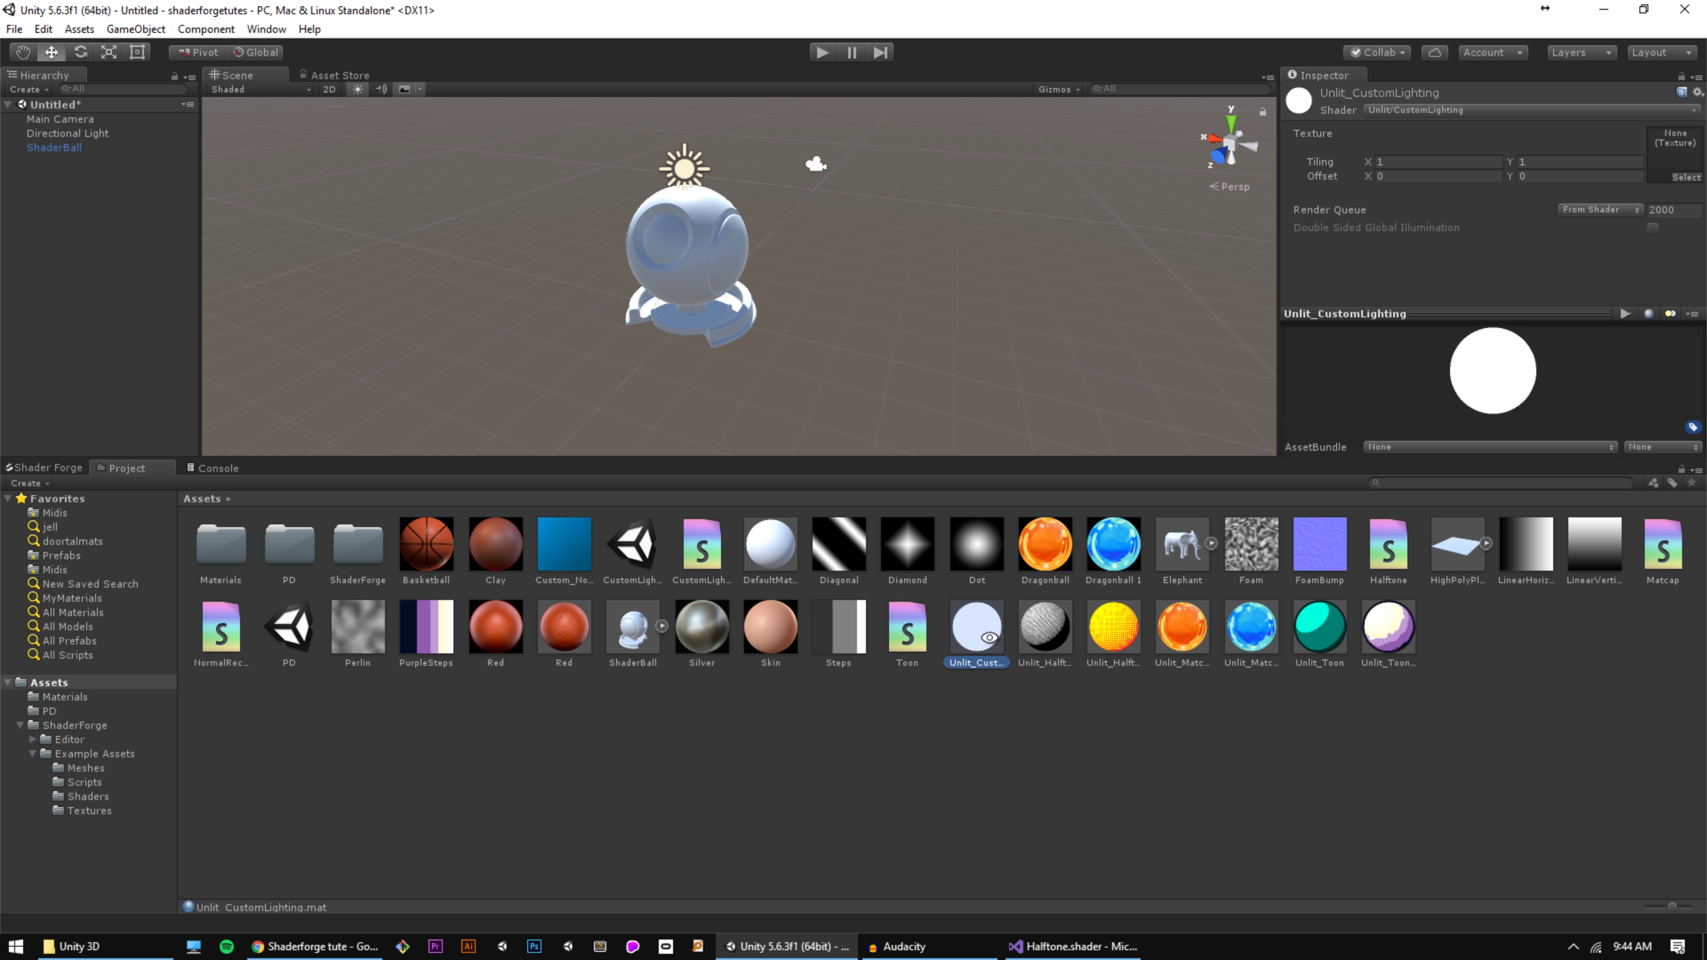
pyautogui.moveTo(990, 637); pyautogui.dragTo(715, 275)
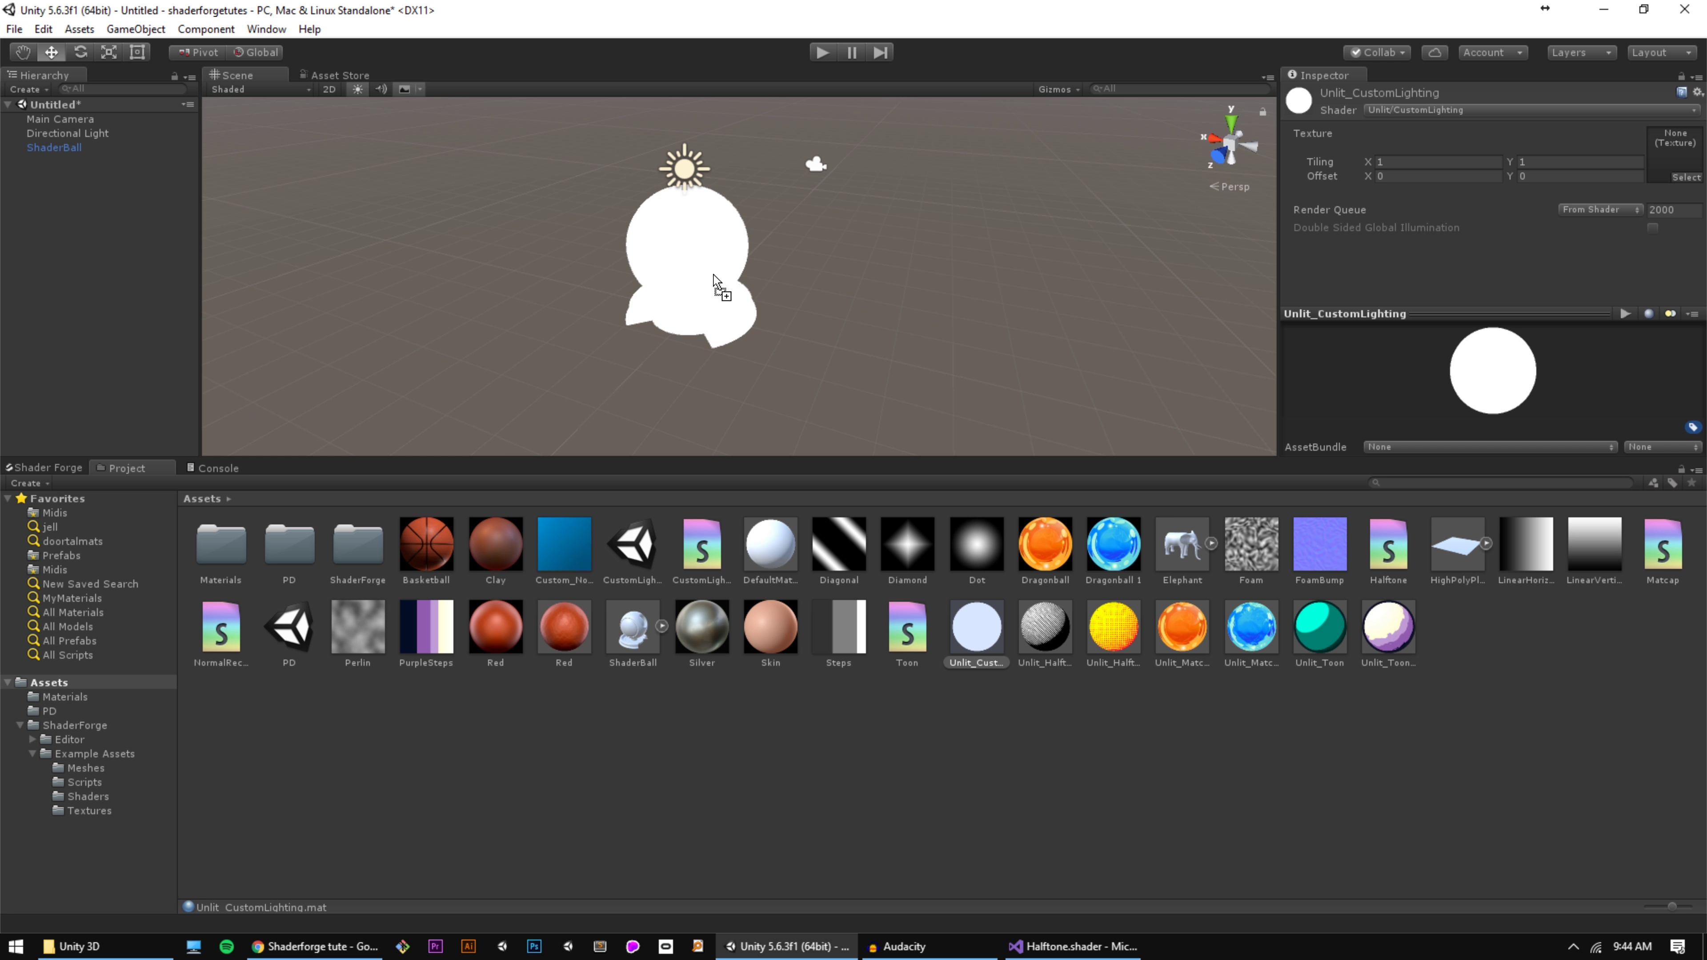
pyautogui.moveTo(796, 271); pyautogui.dragTo(822, 283, button='middle')
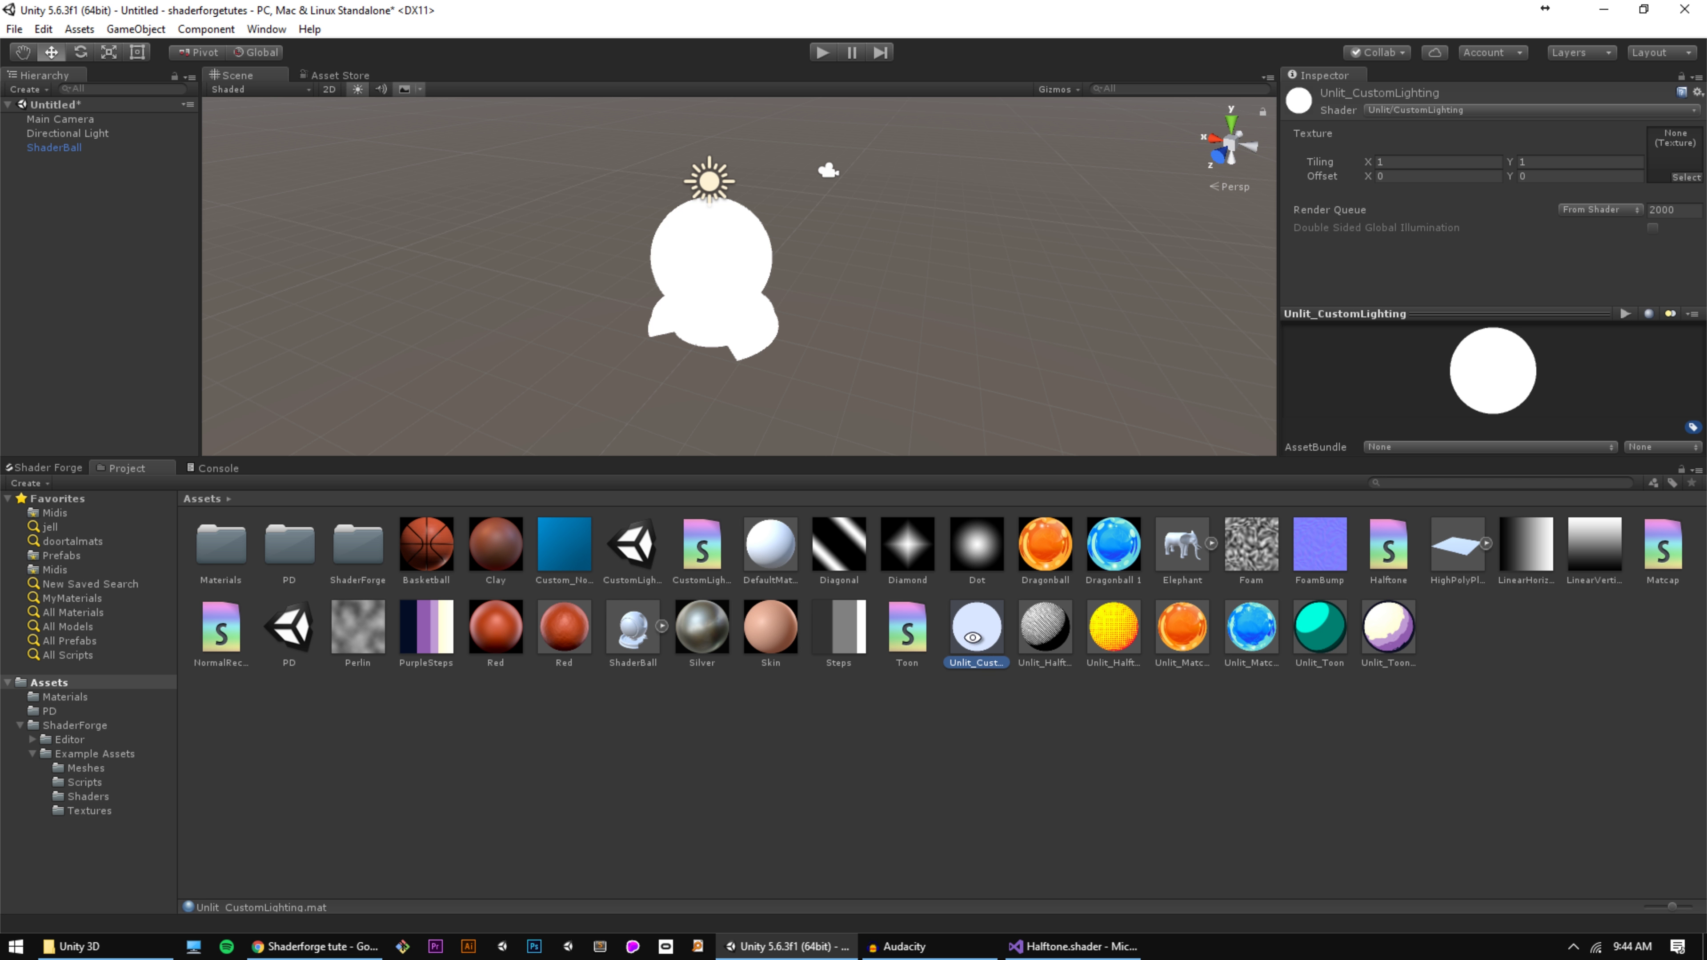
pyautogui.click(983, 771)
# Step: Replace the CustomLighting shader with a Shader Forge shader, accepting removal of its existing data
pyautogui.click(733, 557)
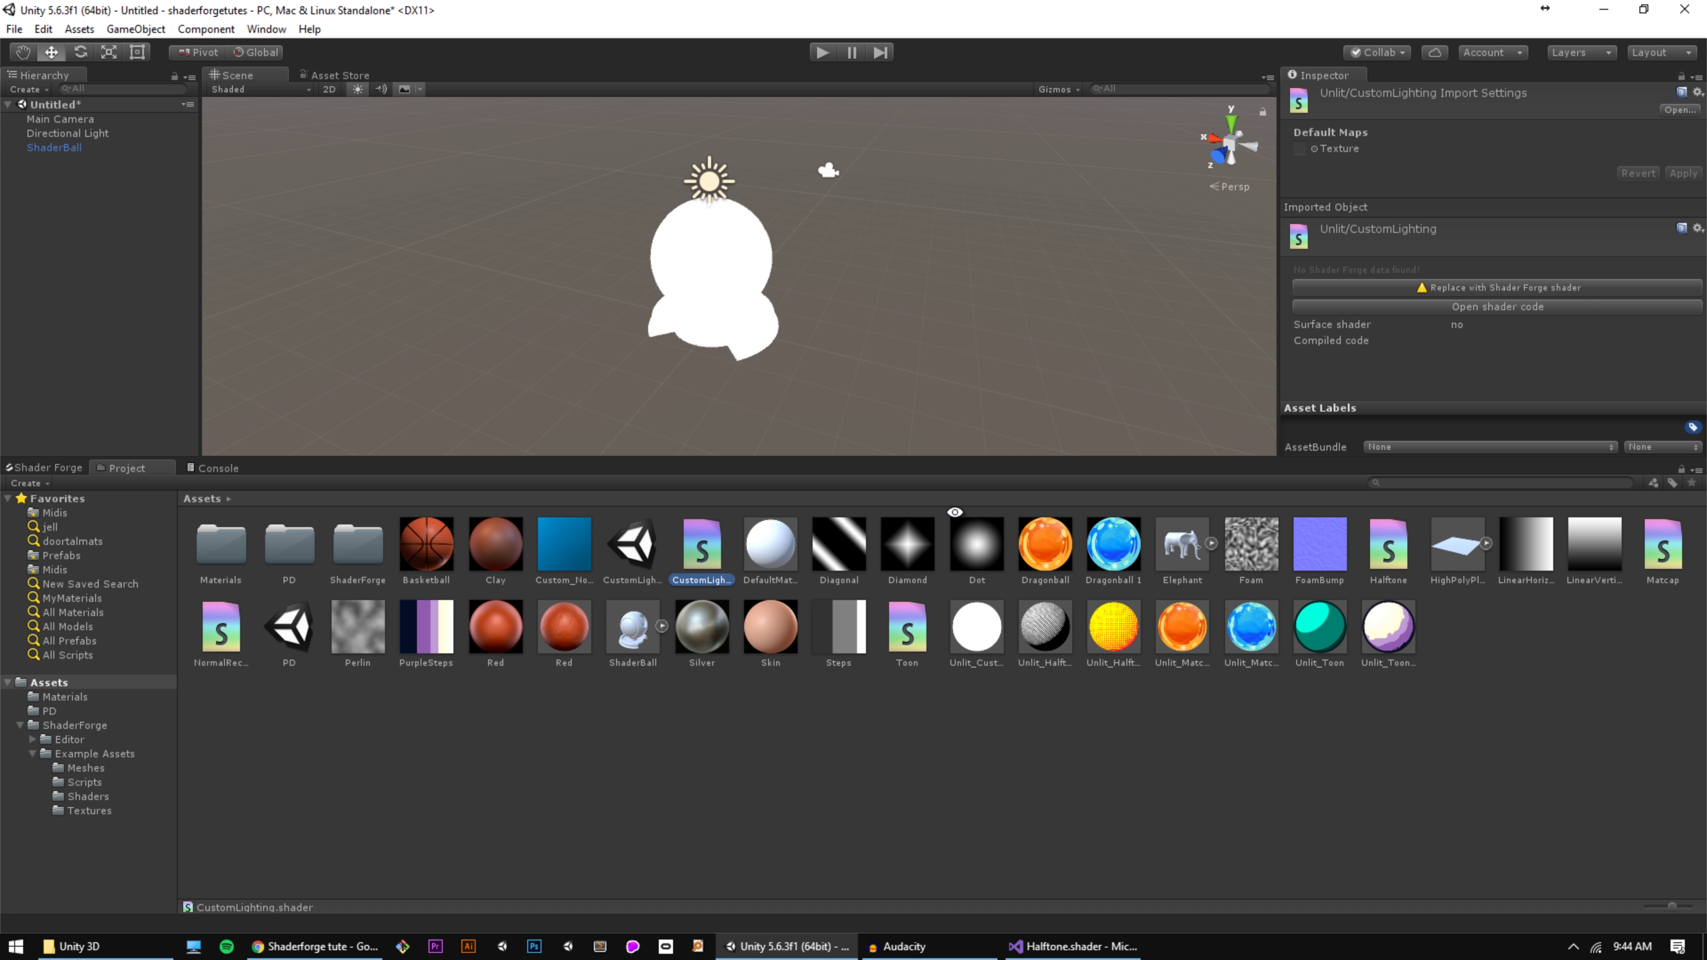
pyautogui.click(1532, 287)
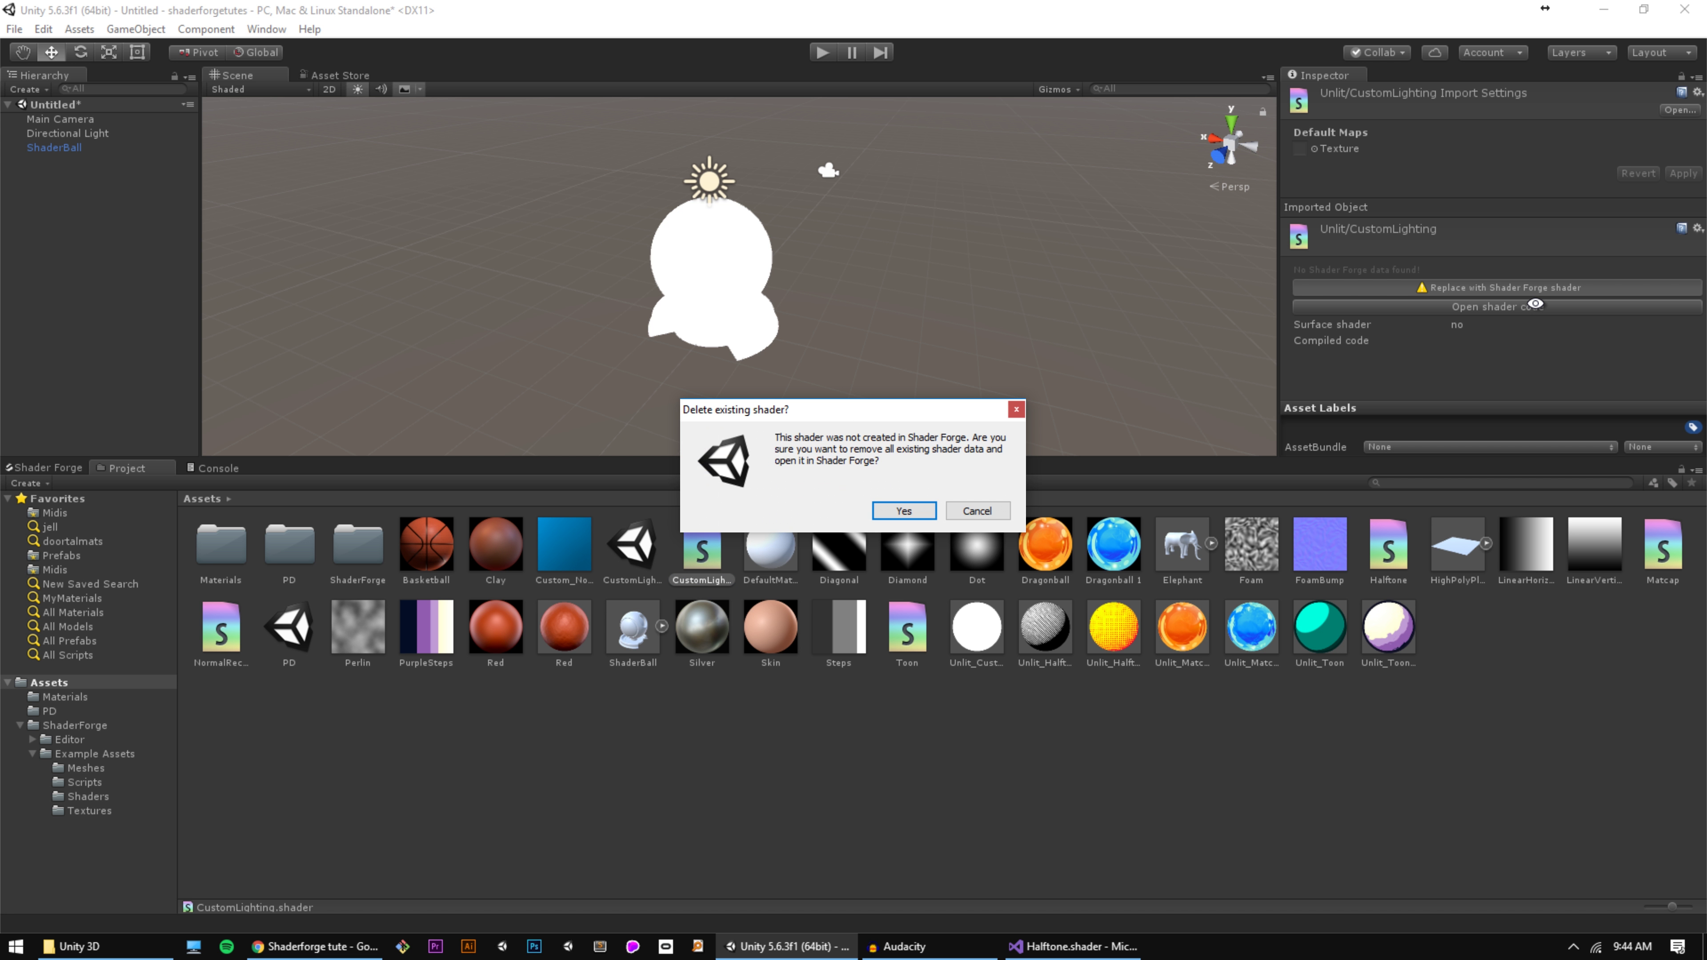
pyautogui.click(918, 517)
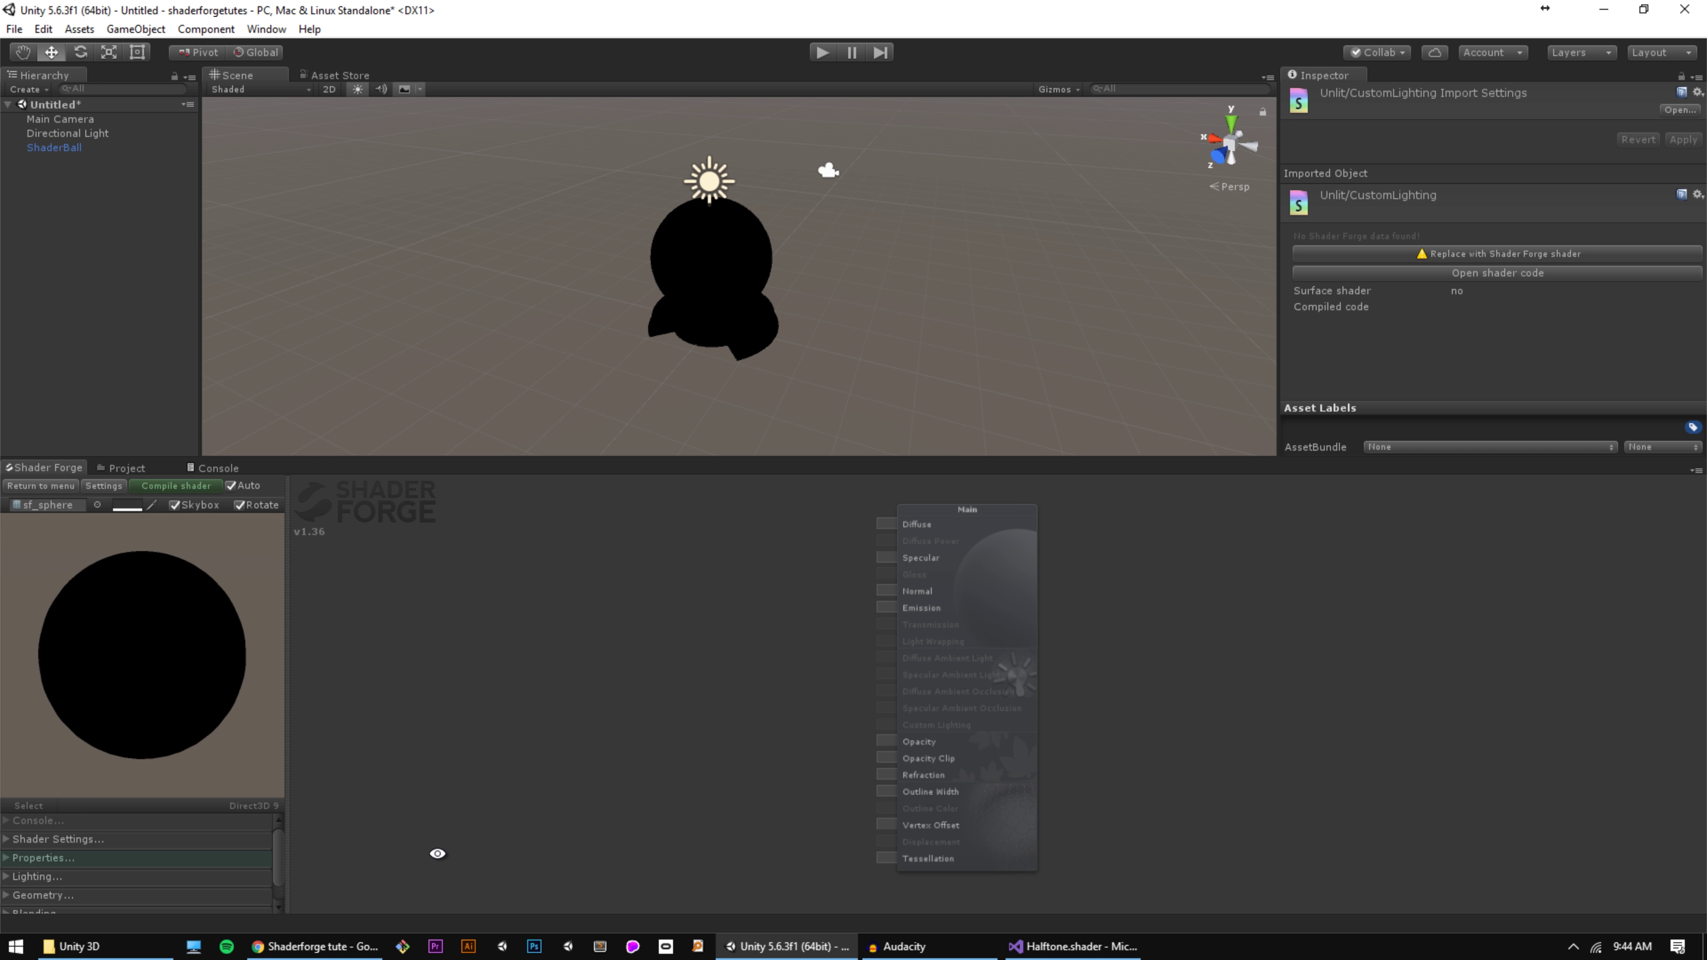
# Step: In the shader's lighting settings, compare Unlit/Custom with Blinn-Phong and set the light mode to Unlit/Custom
pyautogui.scroll(-2, 282, 867)
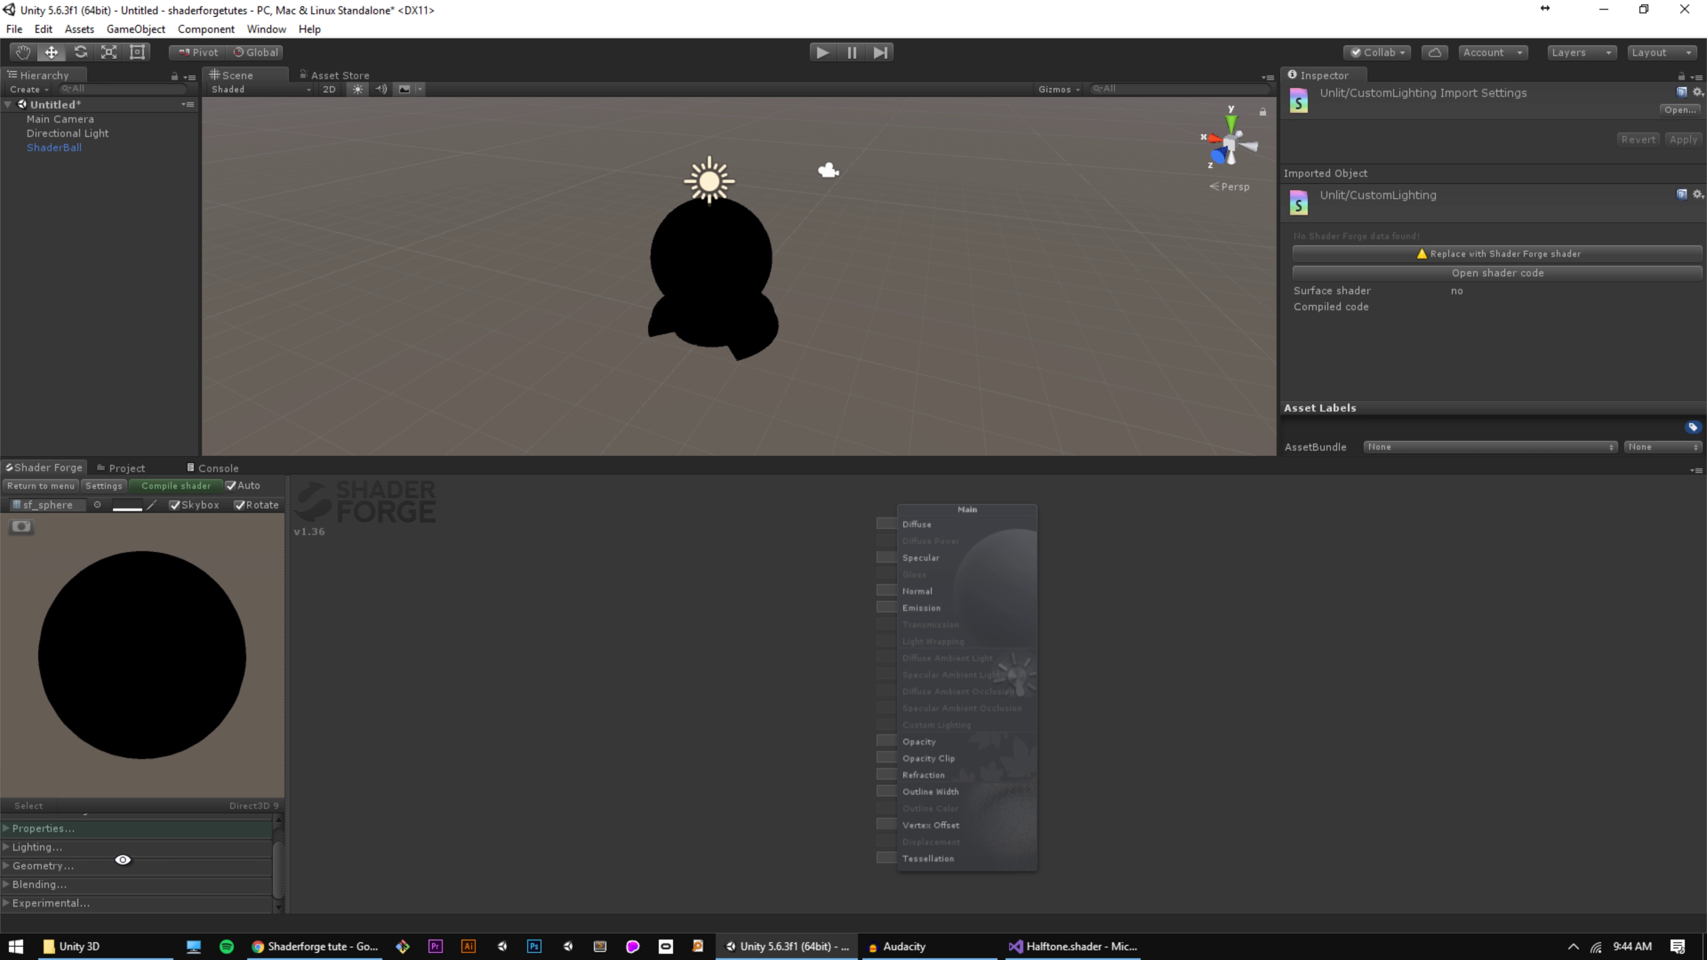
pyautogui.click(131, 851)
pyautogui.scroll(-2, 284, 854)
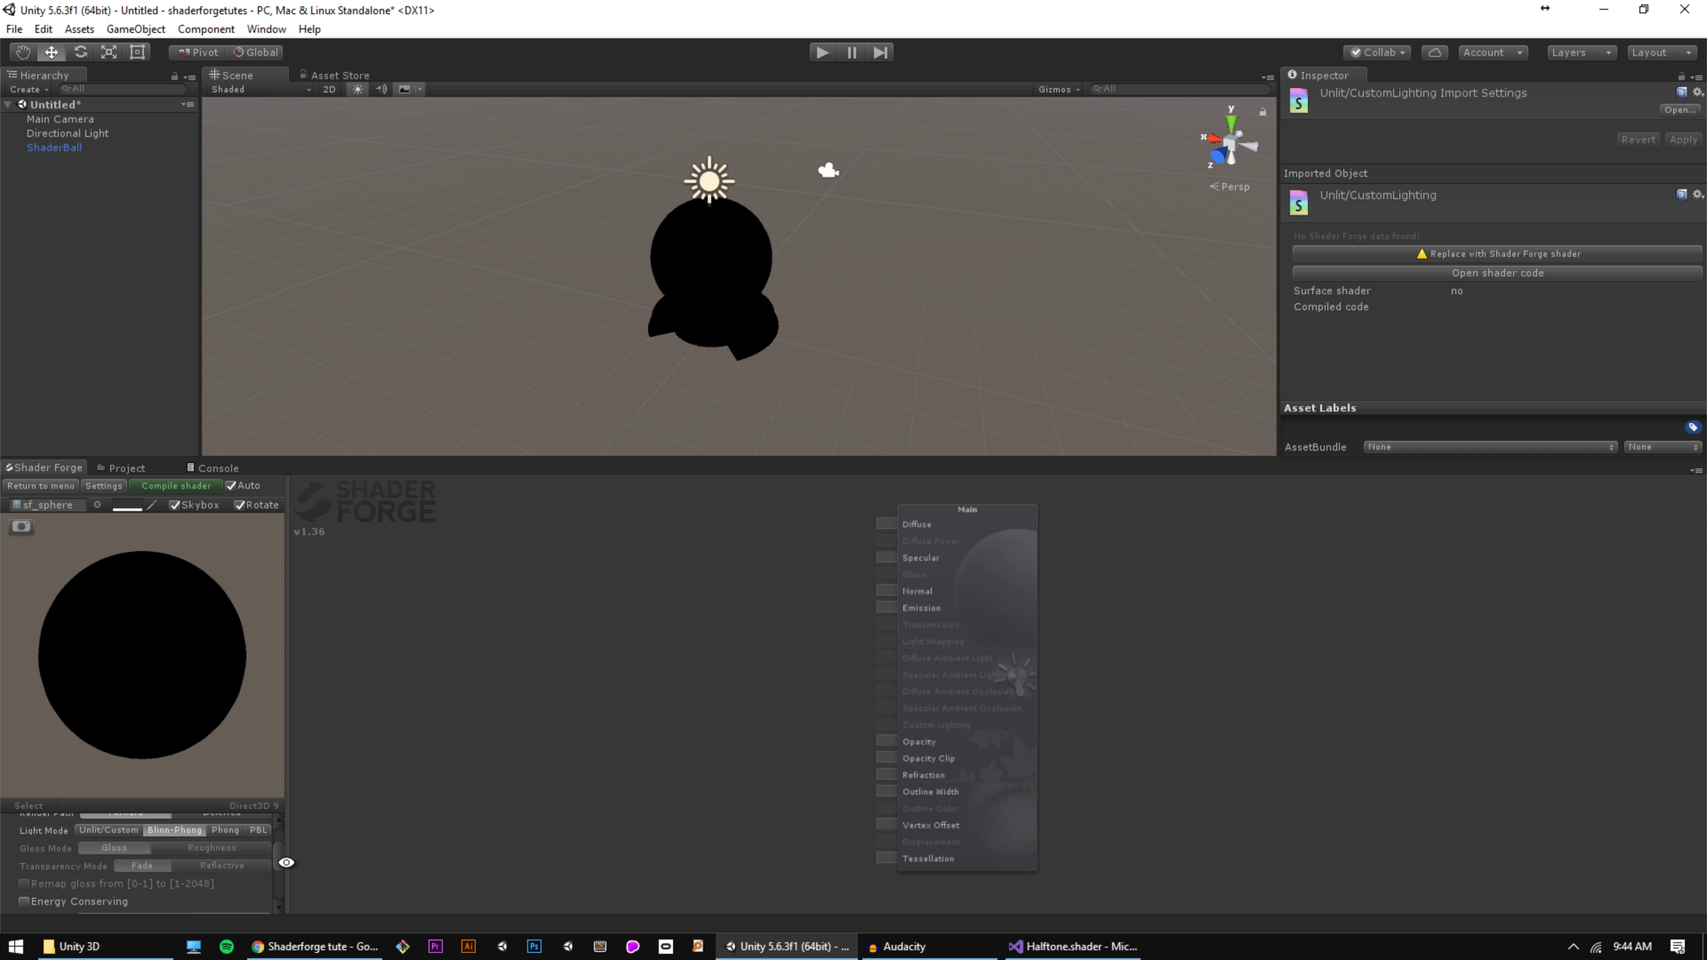
pyautogui.click(120, 838)
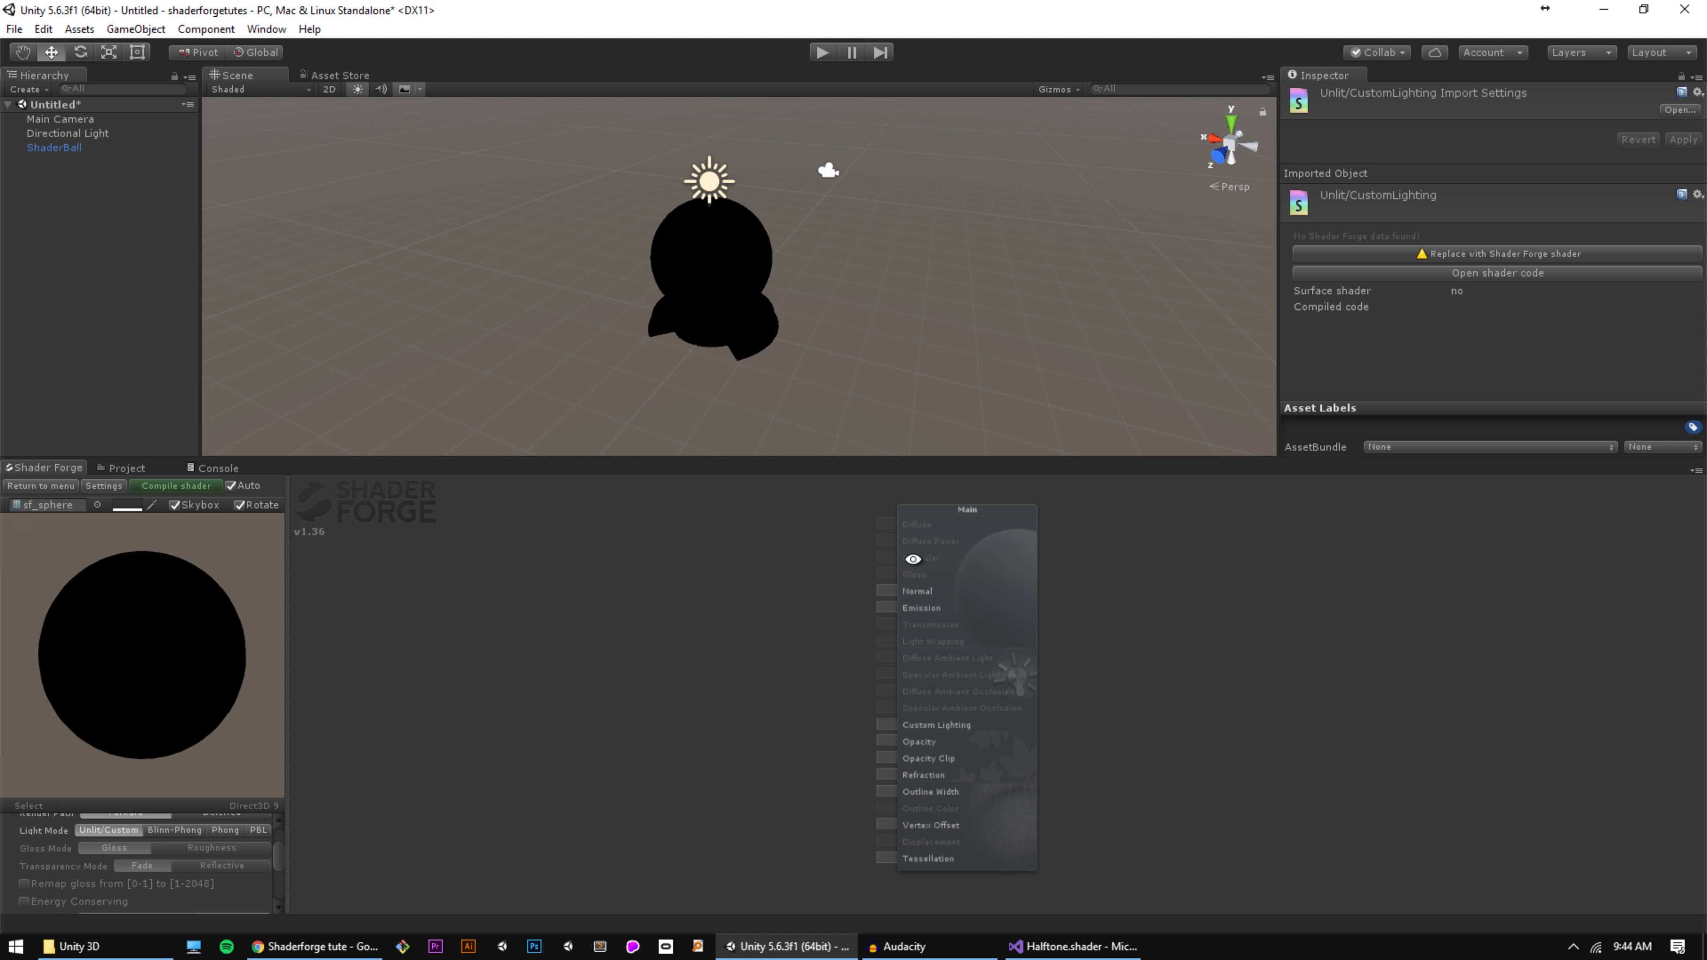
pyautogui.click(168, 833)
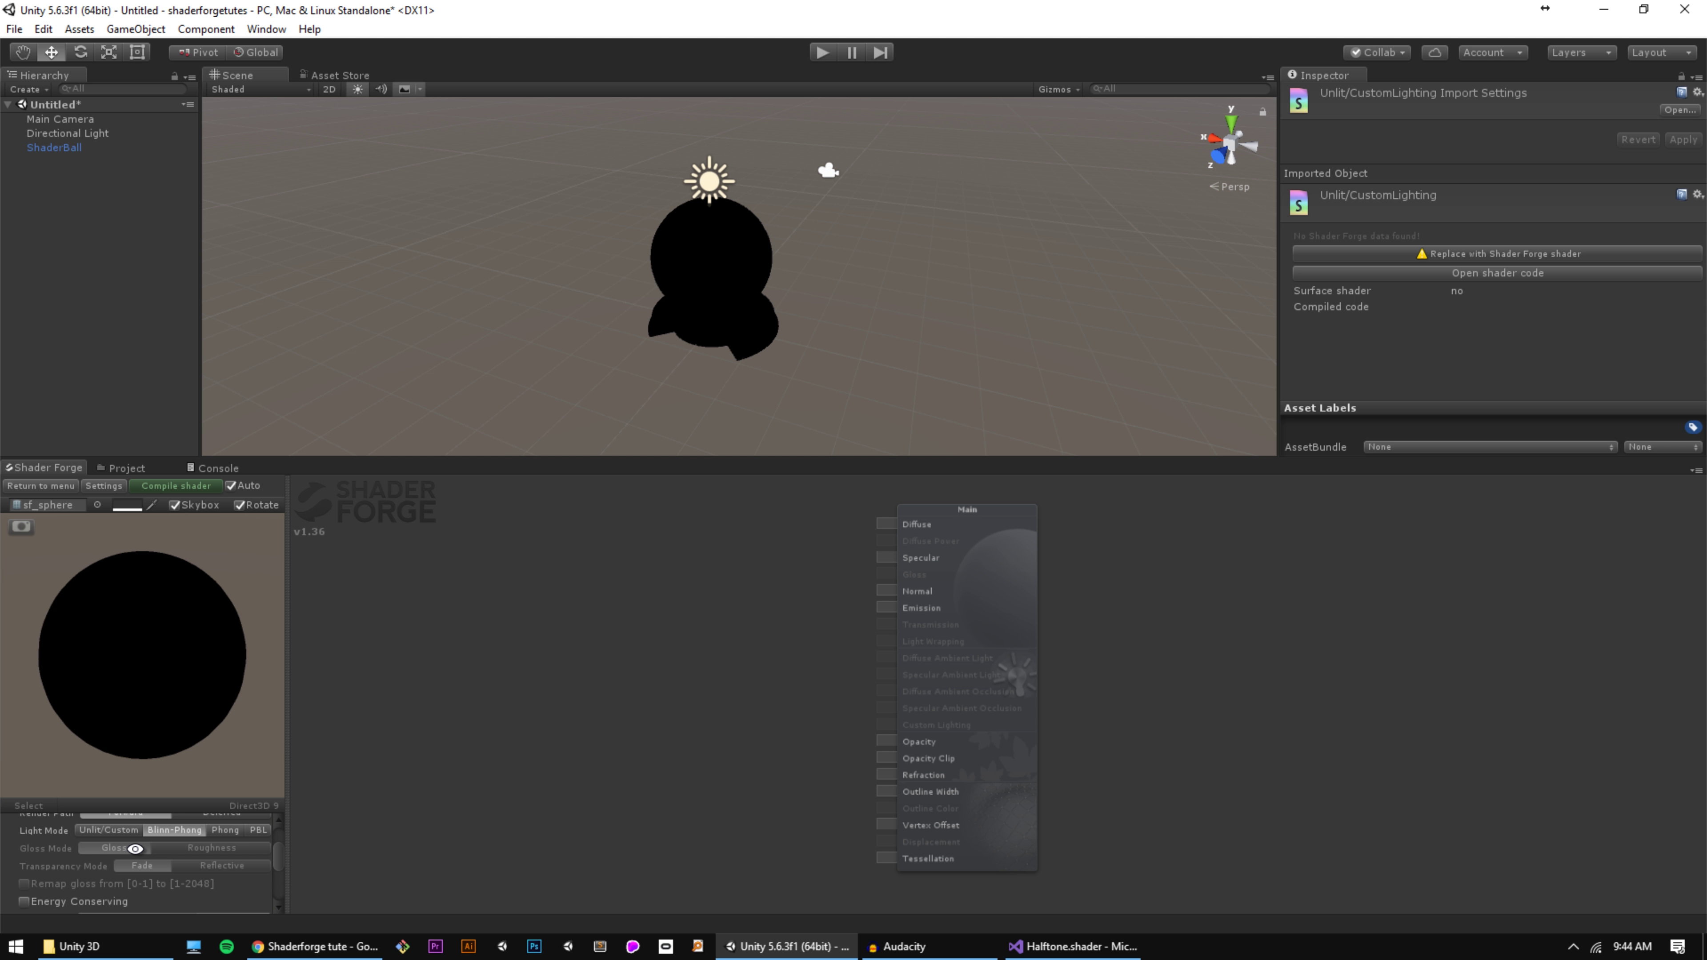
pyautogui.click(126, 832)
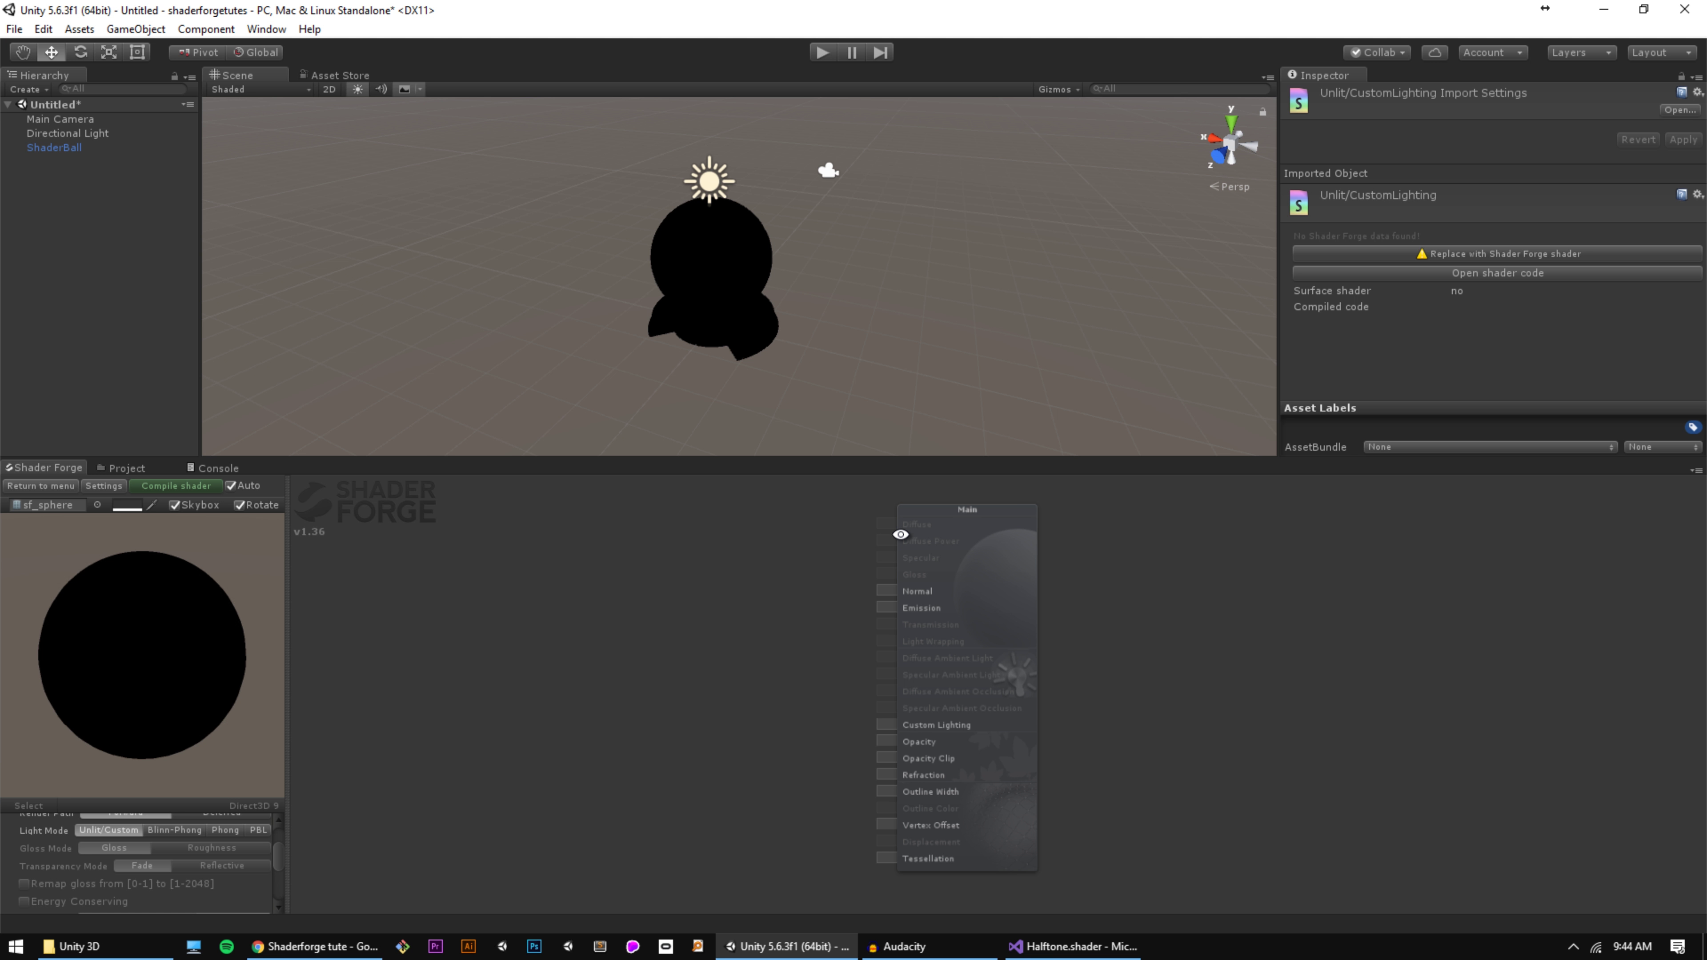
# Step: Move the Main node aside in the graph and rotate the directional light to about X 15, Y 99, Z 81
pyautogui.moveTo(947, 525); pyautogui.dragTo(969, 522)
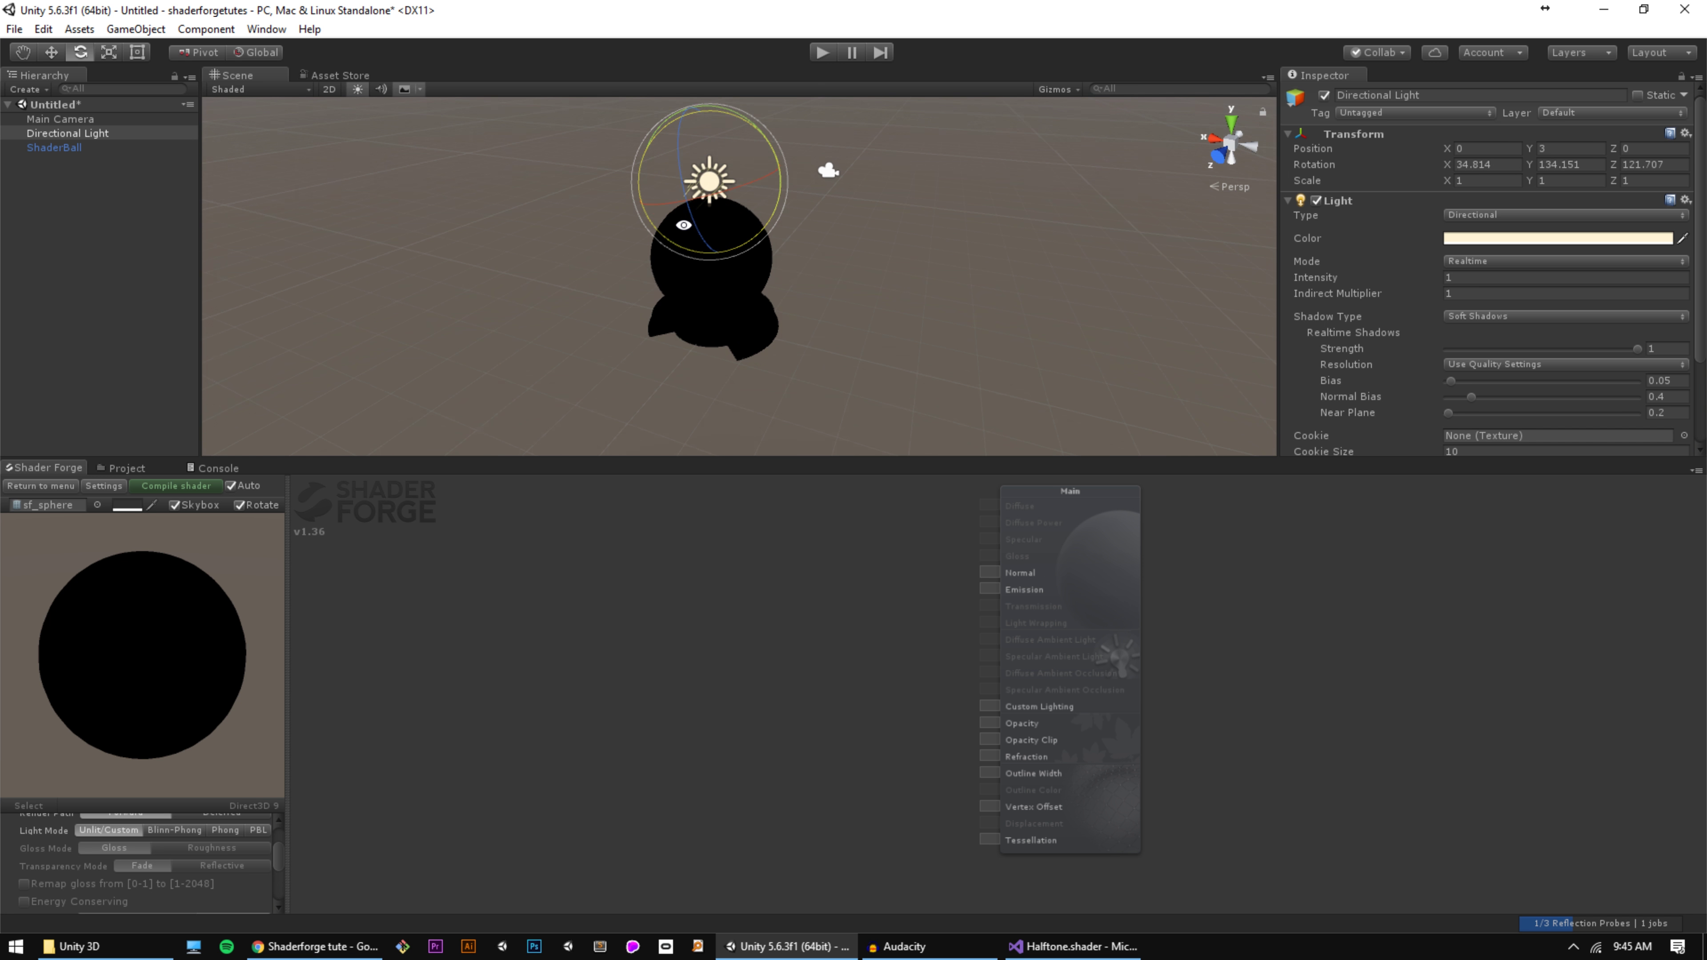
pyautogui.moveTo(684, 225); pyautogui.dragTo(729, 207)
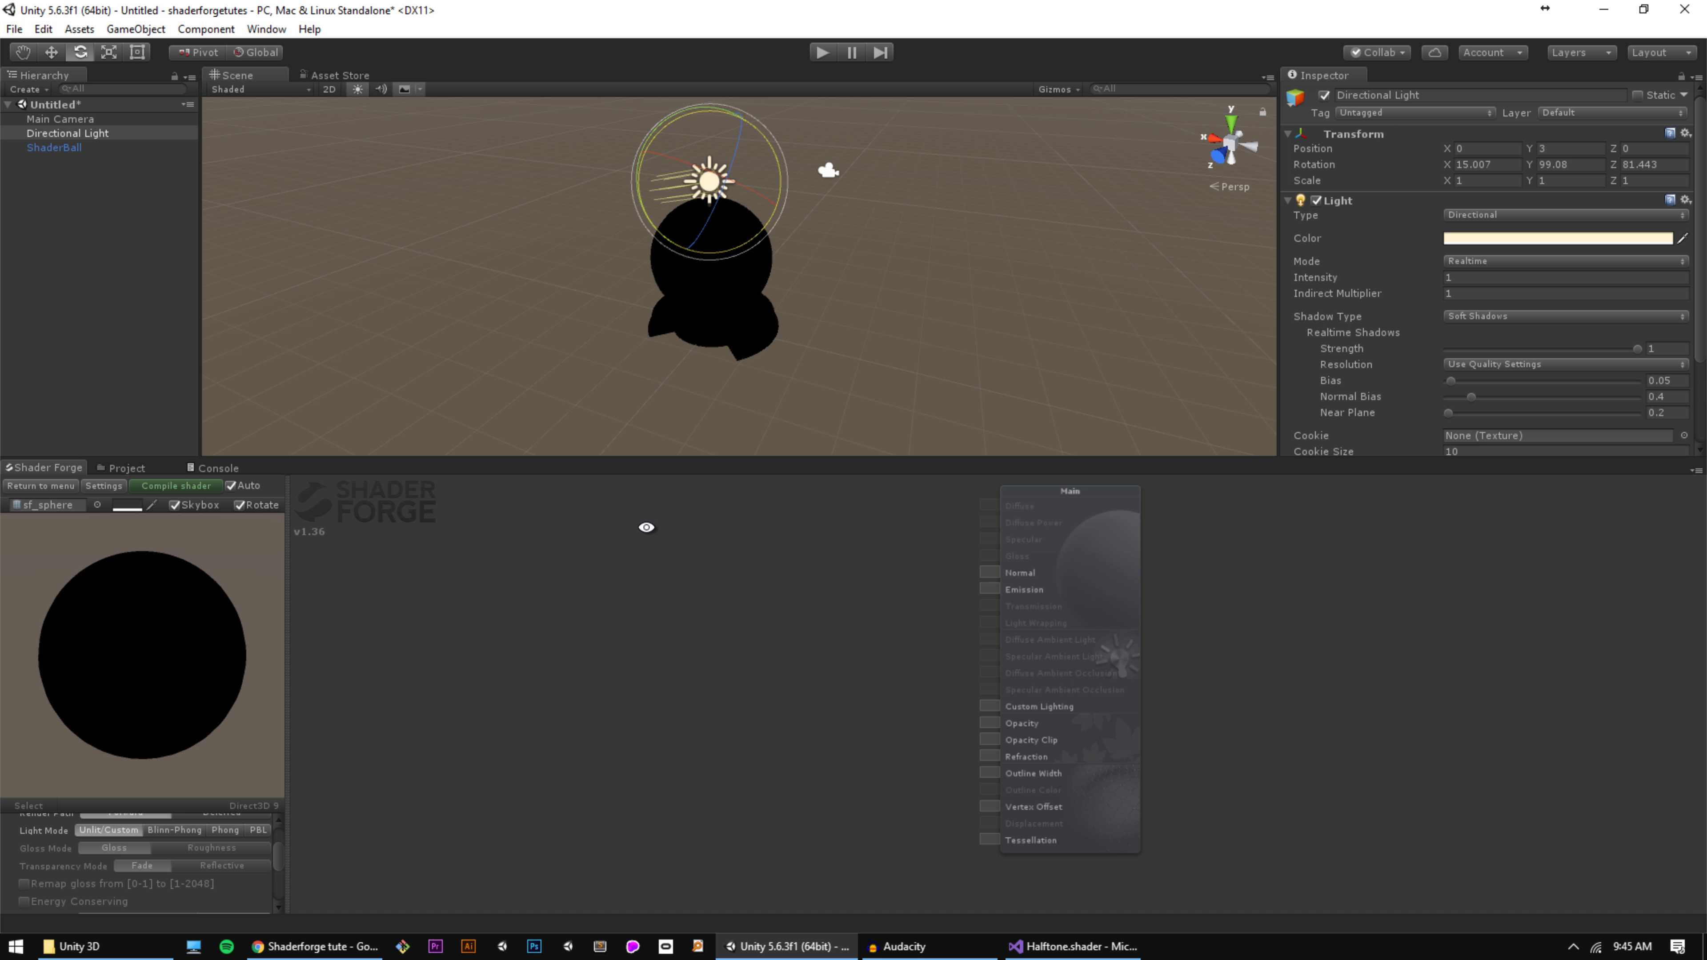
# Step: Add a Light Direction node to the shader graph and place it well to the left of the Main node
pyautogui.rightClick(650, 529)
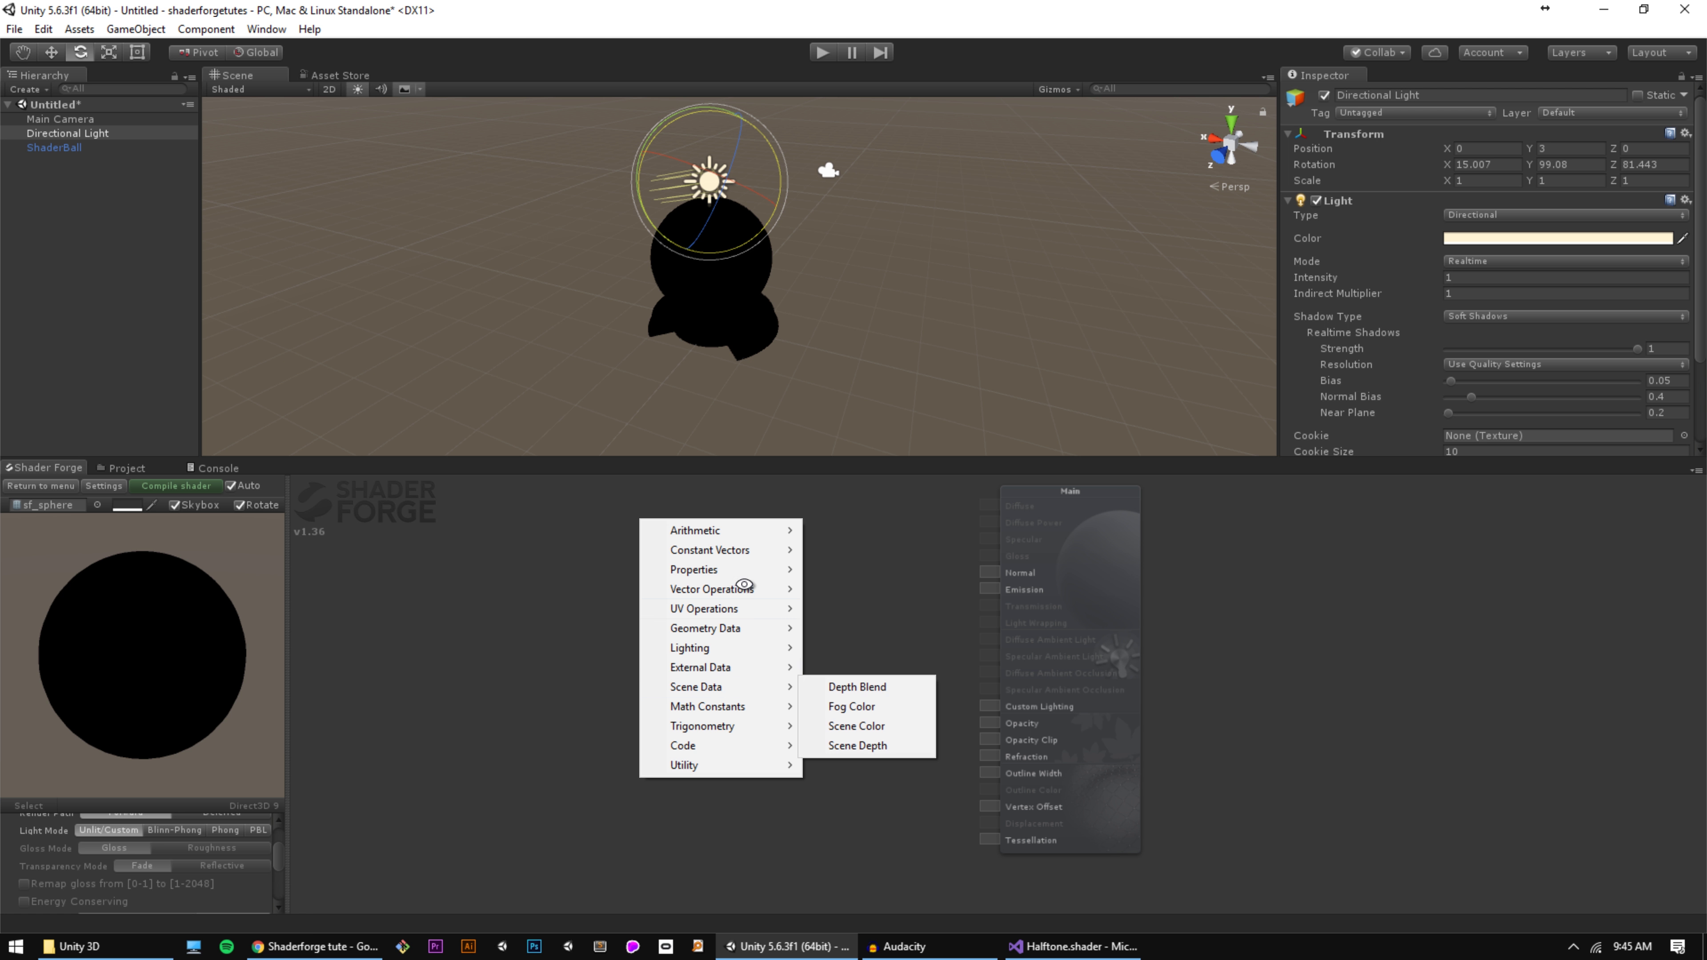
pyautogui.click(561, 644)
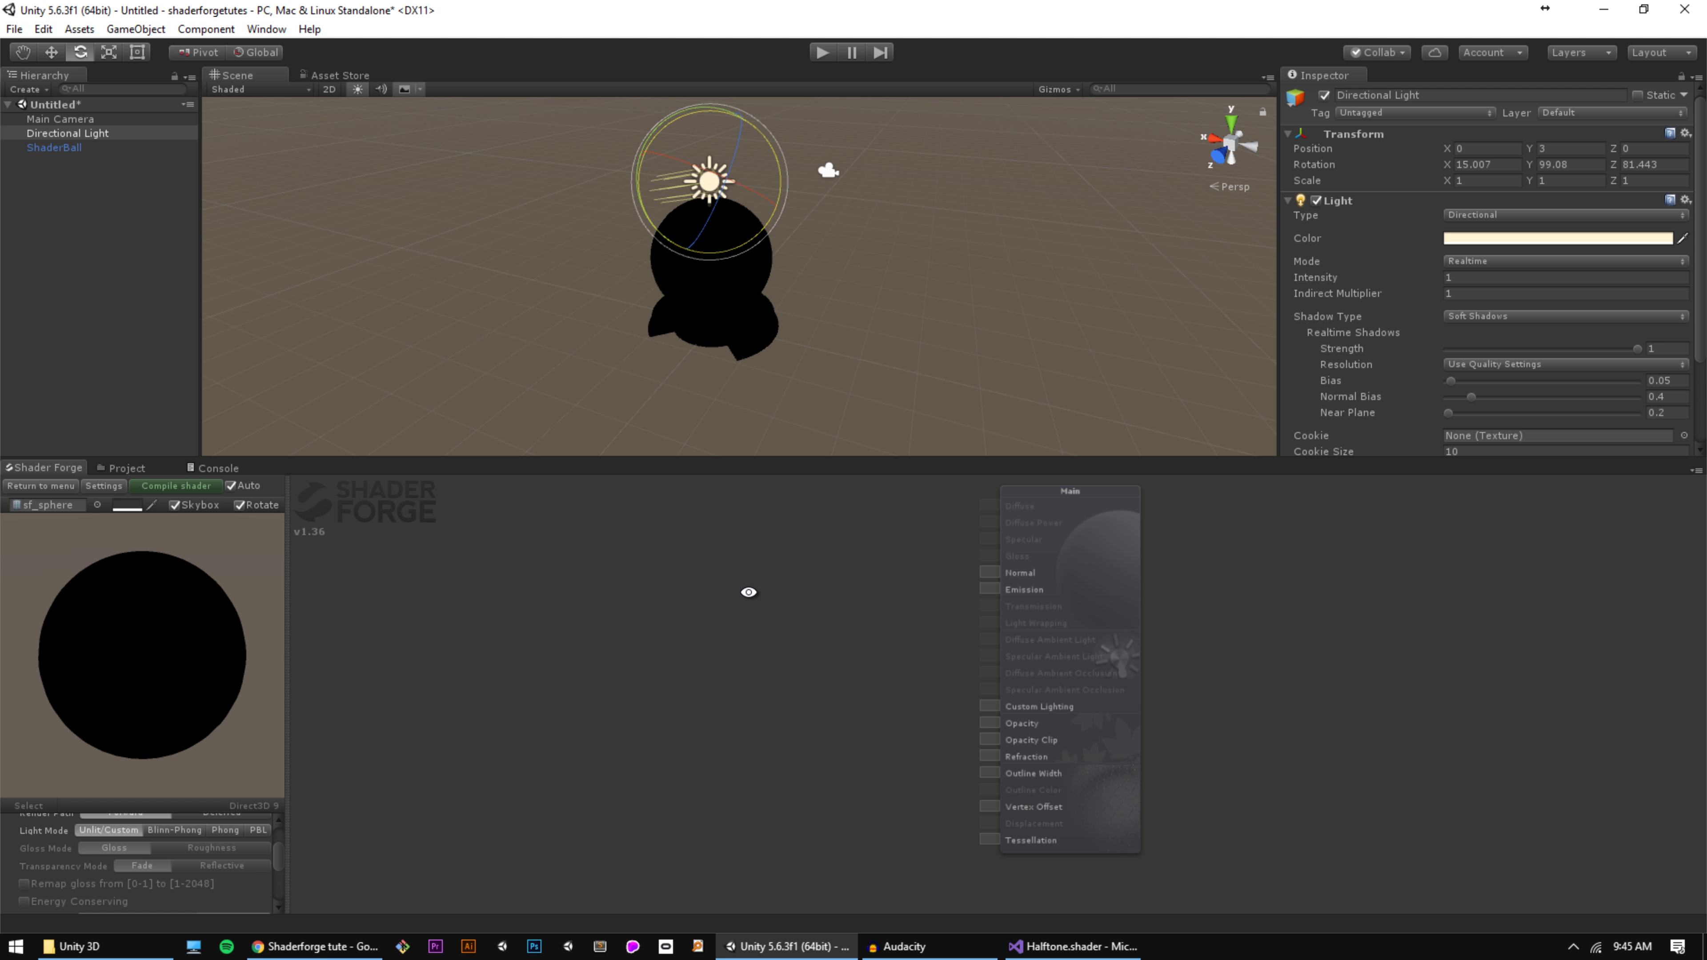
pyautogui.rightClick(742, 598)
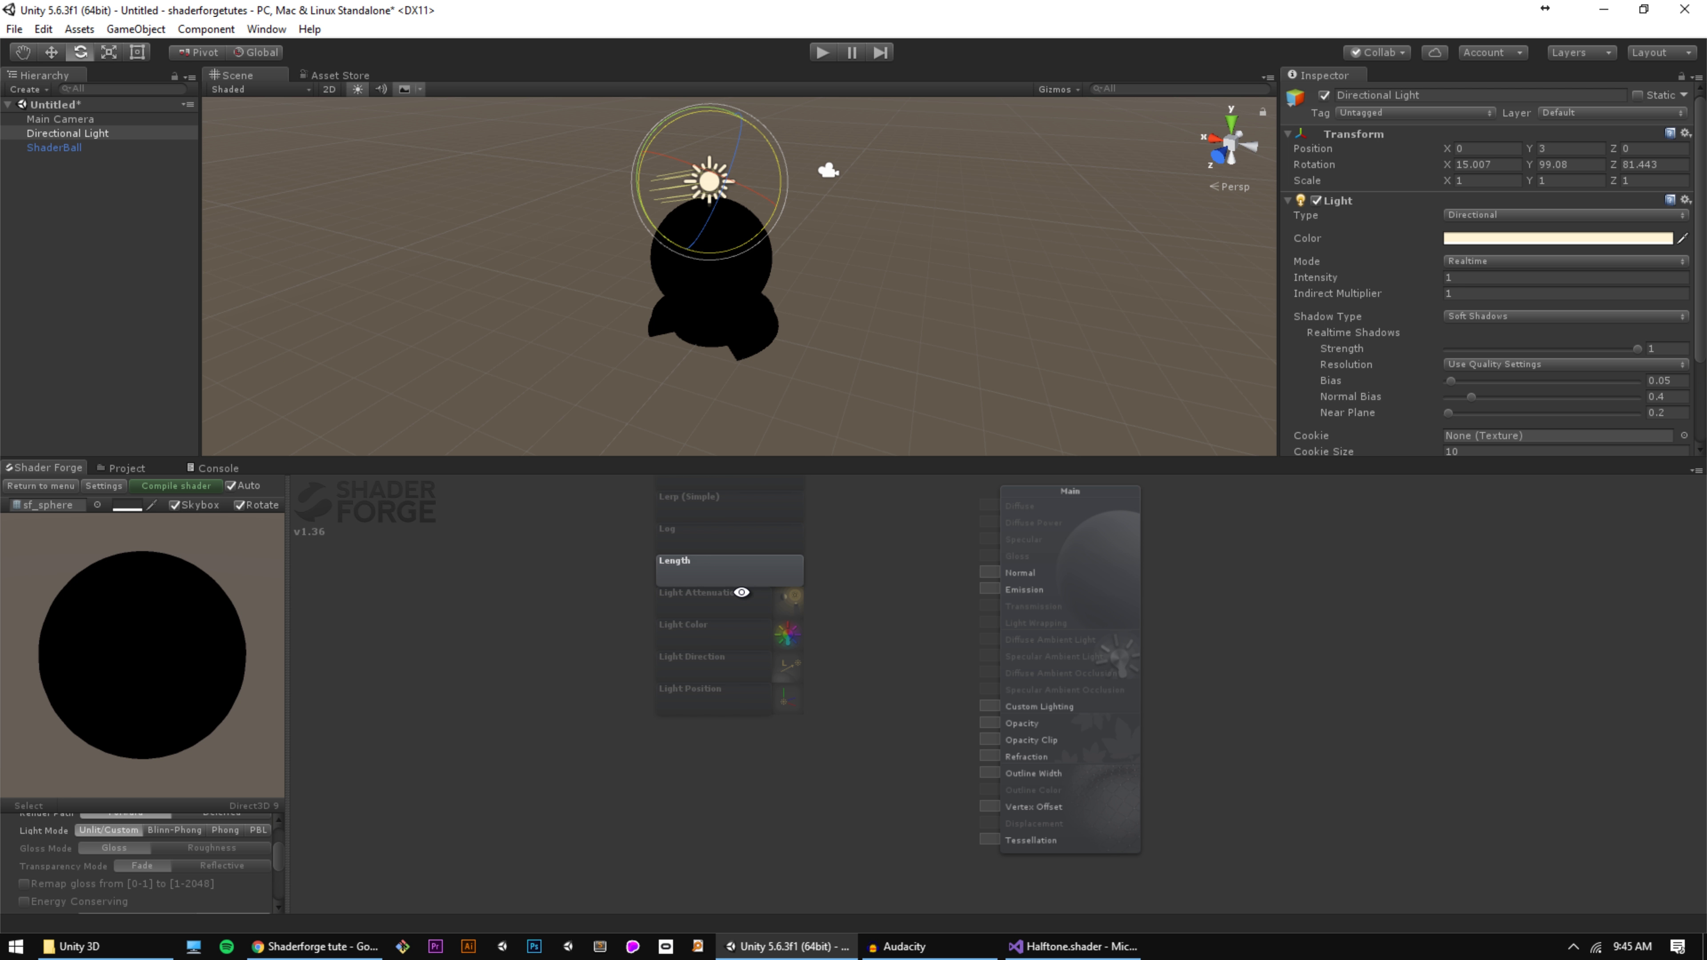
pyautogui.scroll(-2, 740, 593)
pyautogui.click(723, 592)
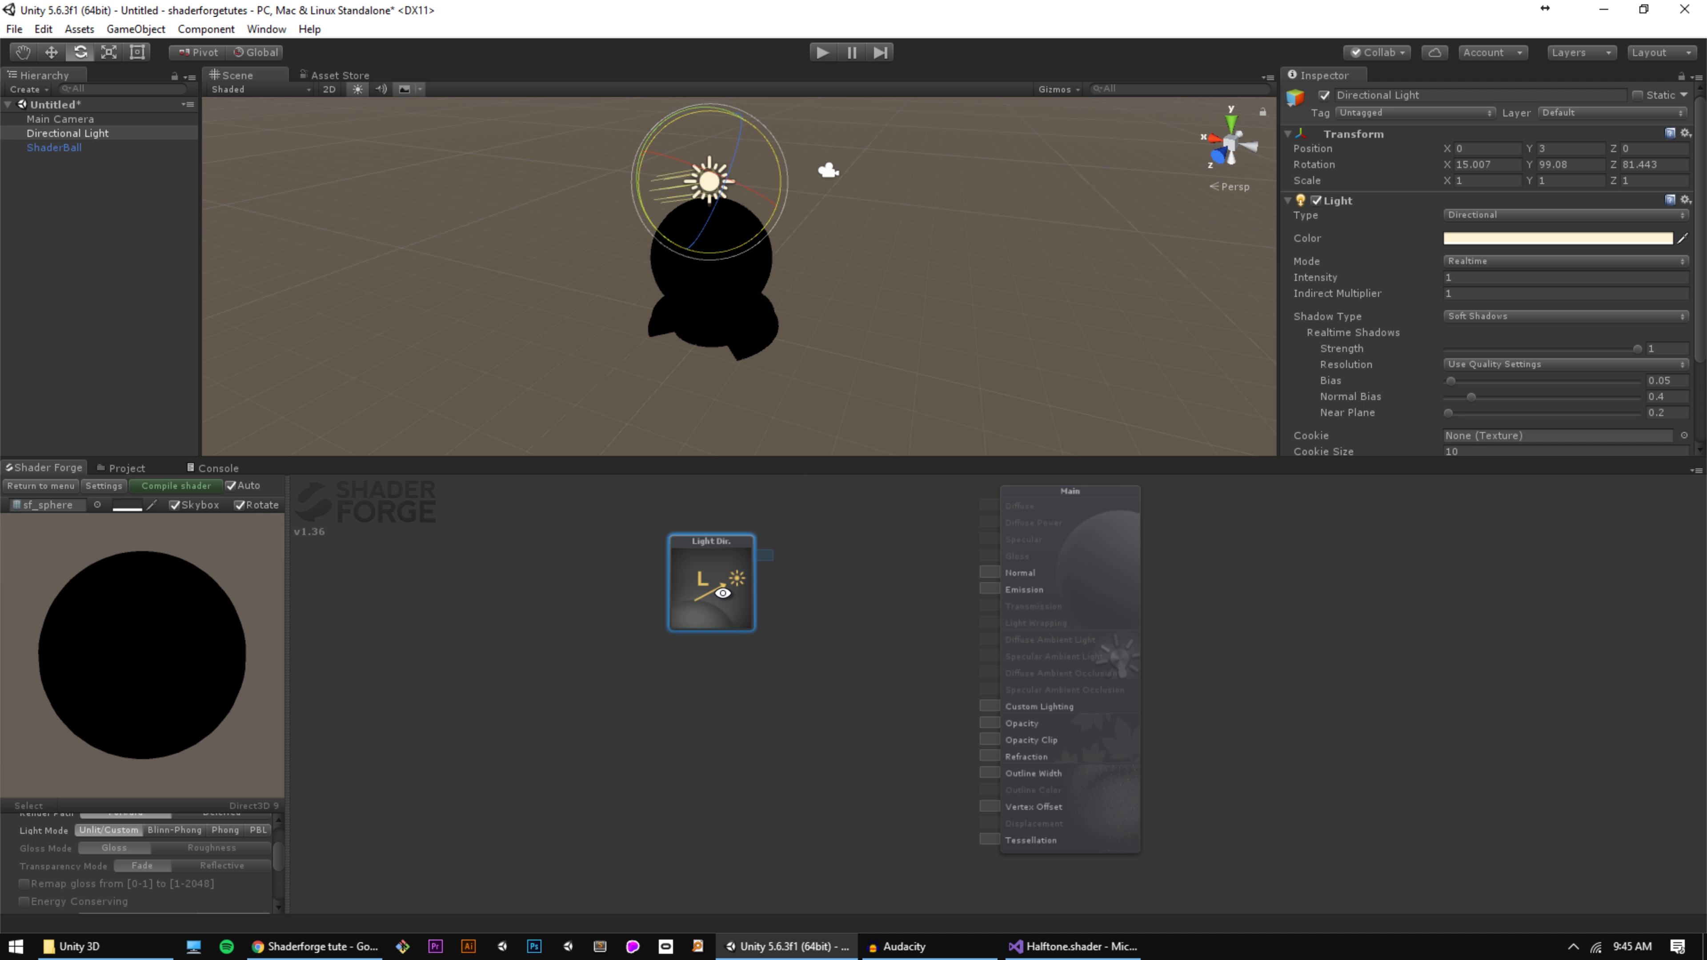
pyautogui.moveTo(744, 569); pyautogui.dragTo(681, 579)
pyautogui.click(773, 677)
pyautogui.moveTo(810, 673); pyautogui.dragTo(780, 666)
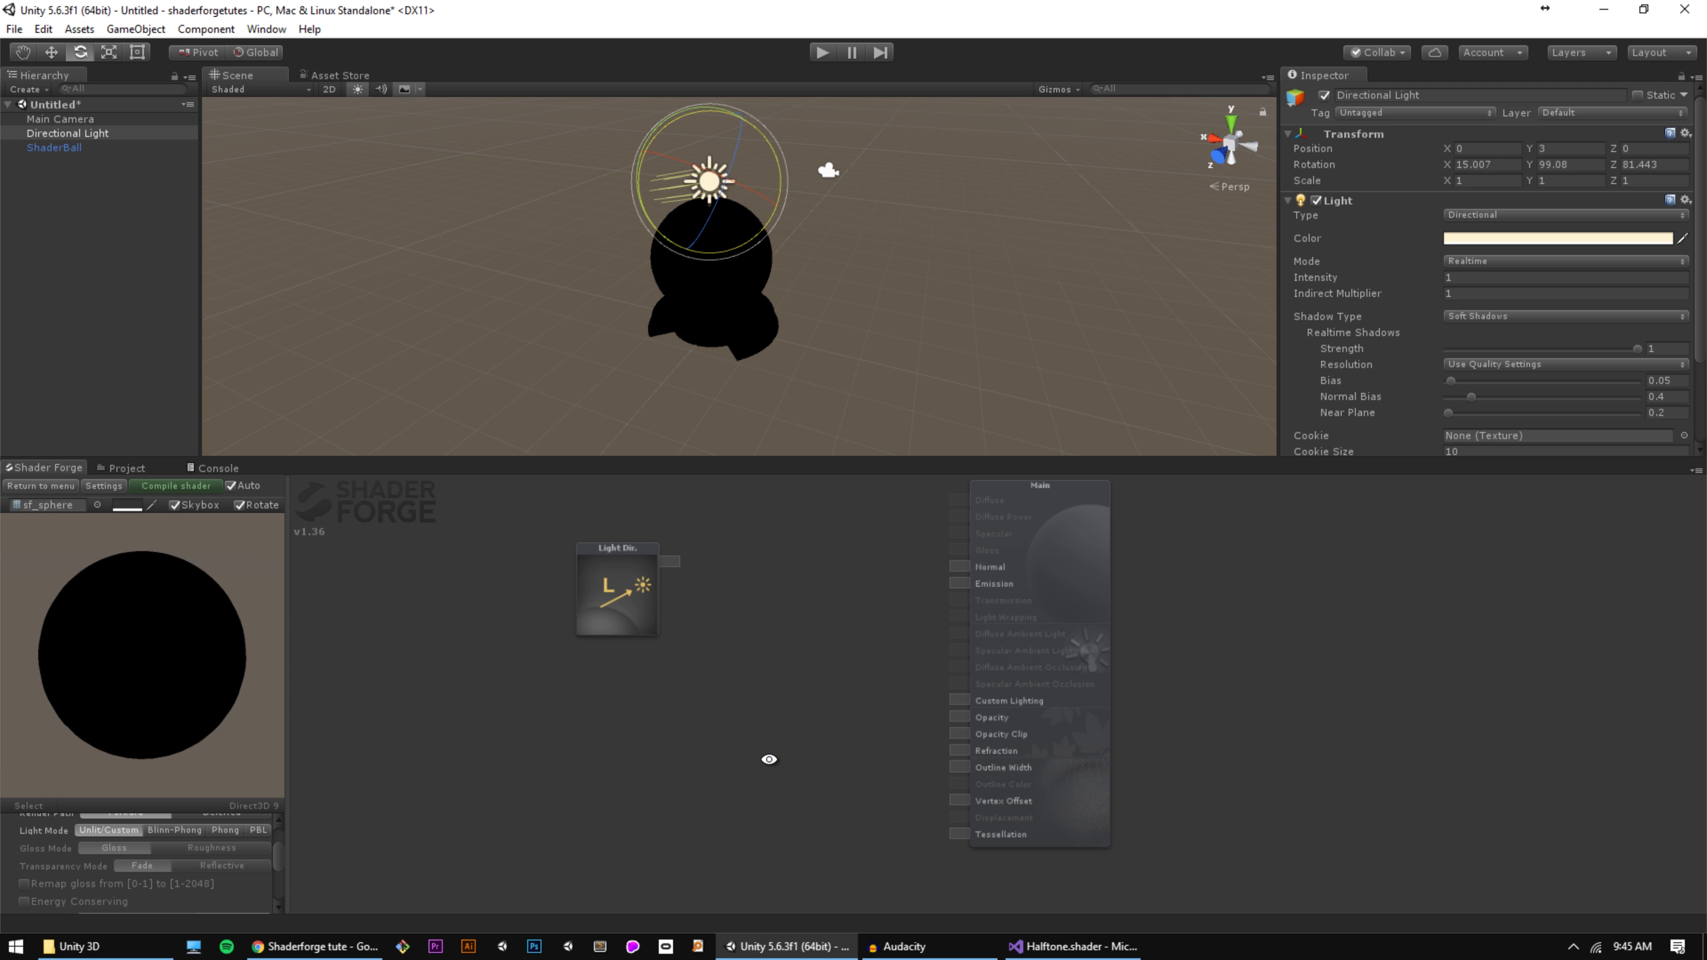
# Step: Add a Normal Direction node and align it directly below the Light Direction node
pyautogui.press('n')
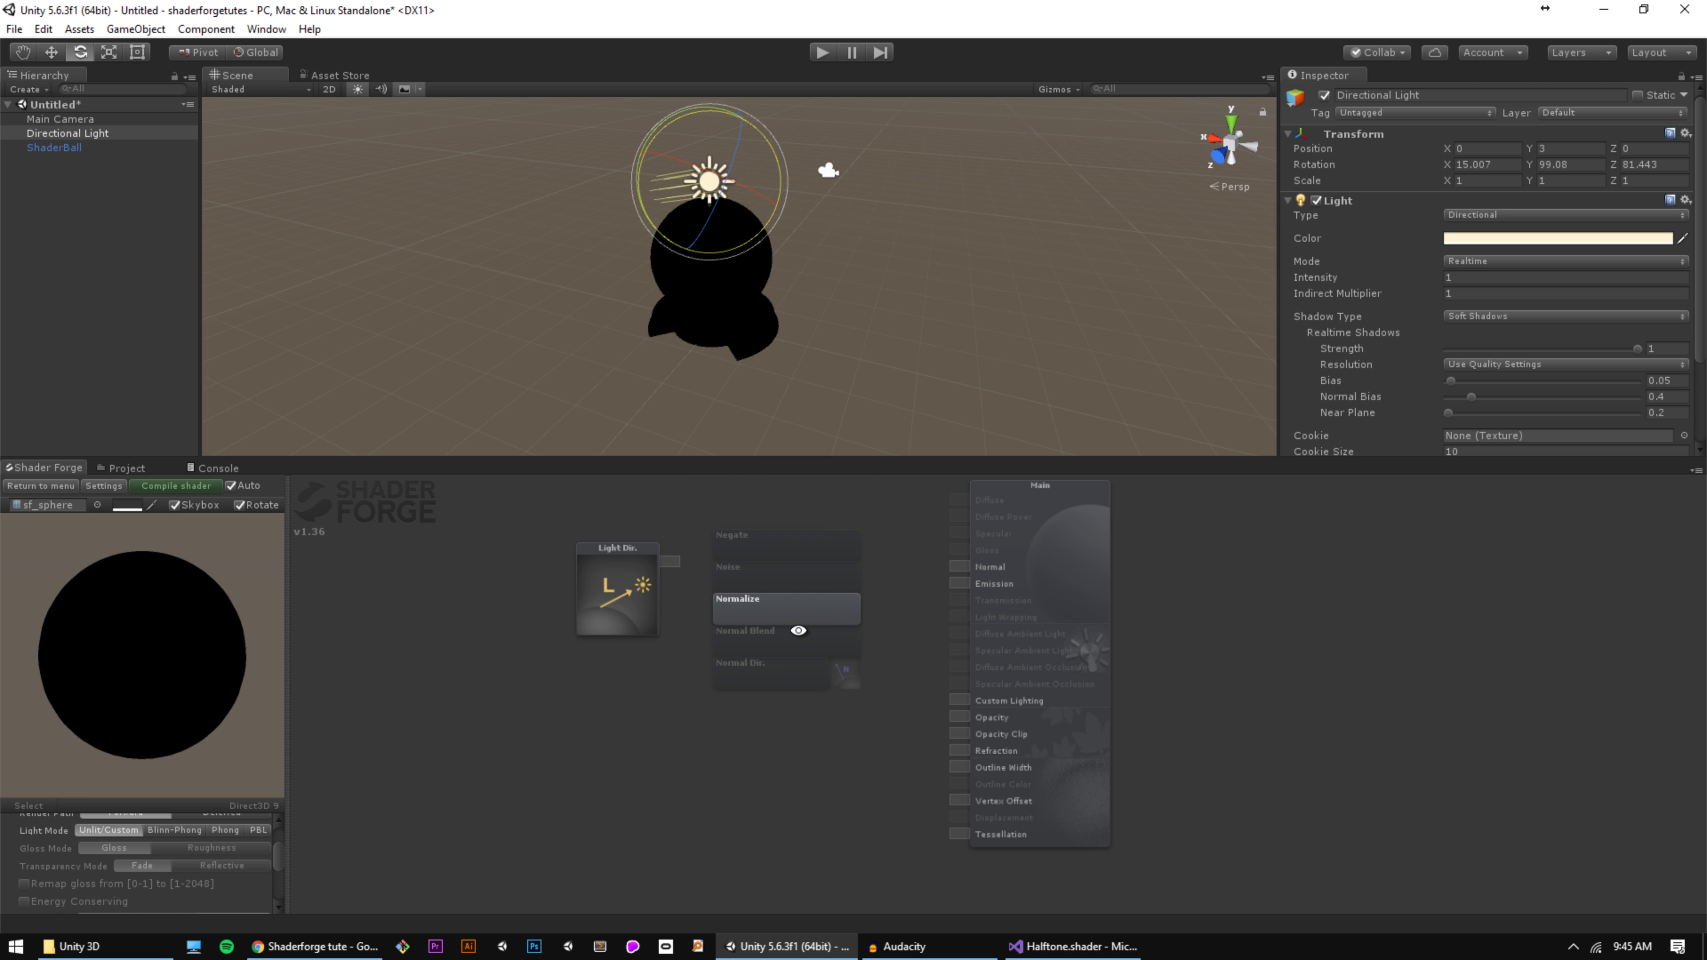
pyautogui.scroll(-1, 800, 631)
pyautogui.click(800, 631)
pyautogui.moveTo(810, 586); pyautogui.dragTo(651, 678)
pyautogui.moveTo(808, 670); pyautogui.dragTo(751, 687)
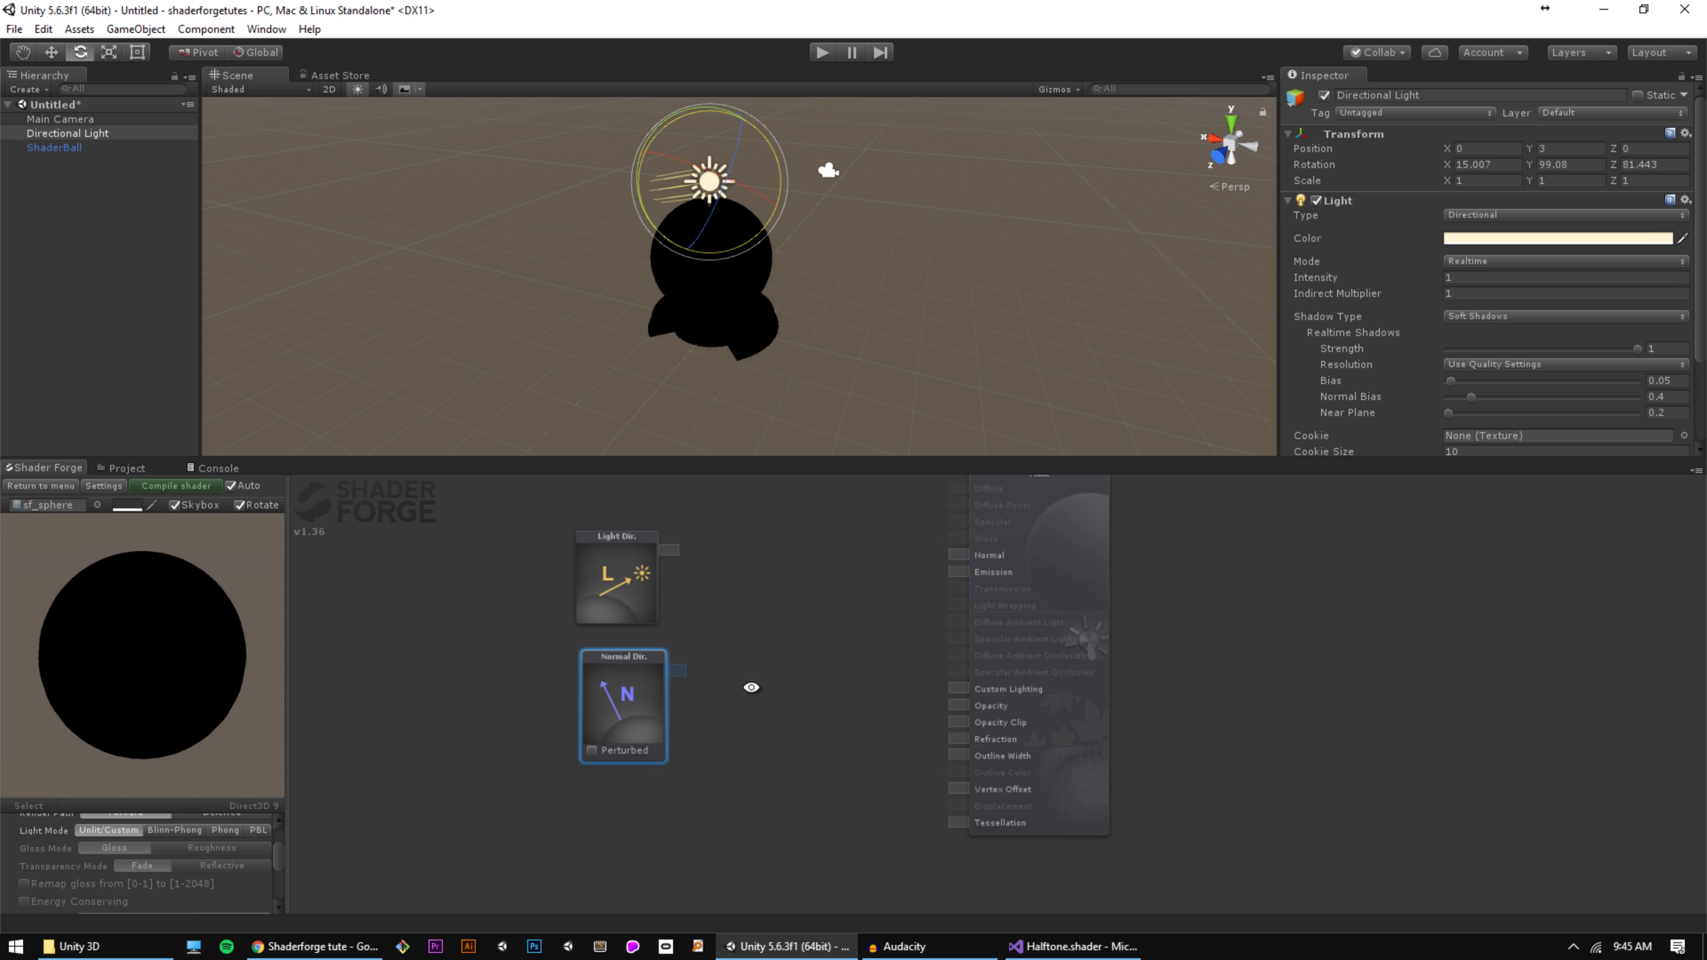
pyautogui.moveTo(644, 665); pyautogui.dragTo(594, 678)
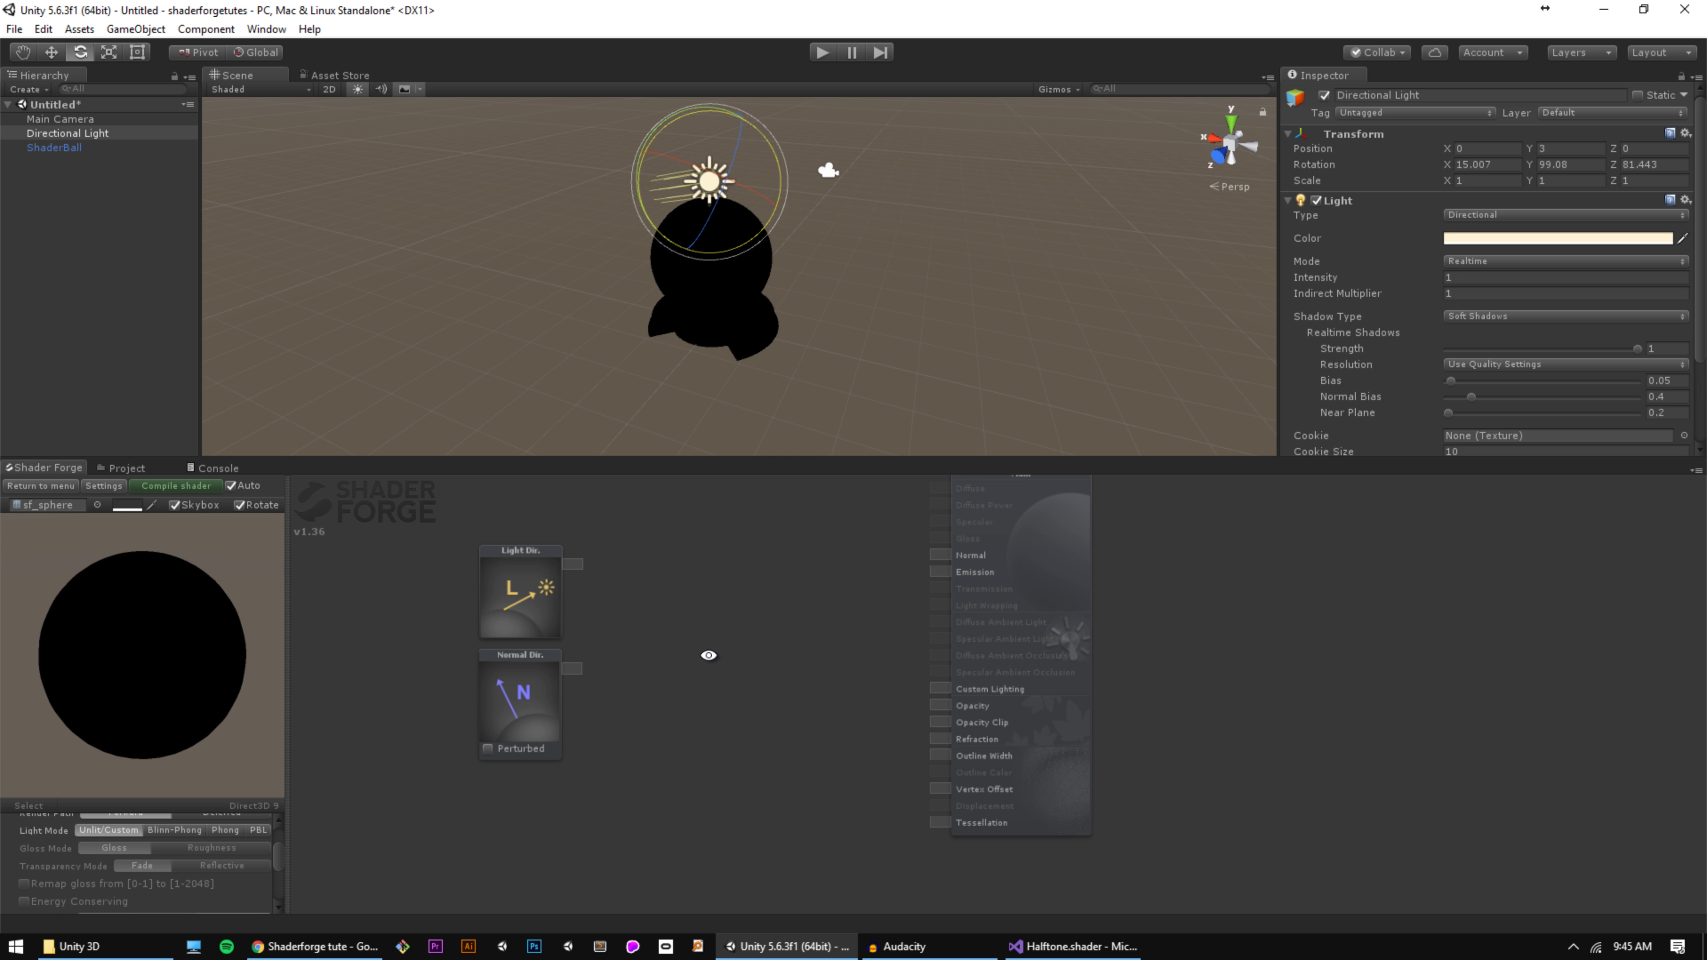
# Step: Add a Dot Product node, feeding Light Direction into its A input and Normal Direction into its B input
pyautogui.moveTo(714, 650); pyautogui.dragTo(673, 631)
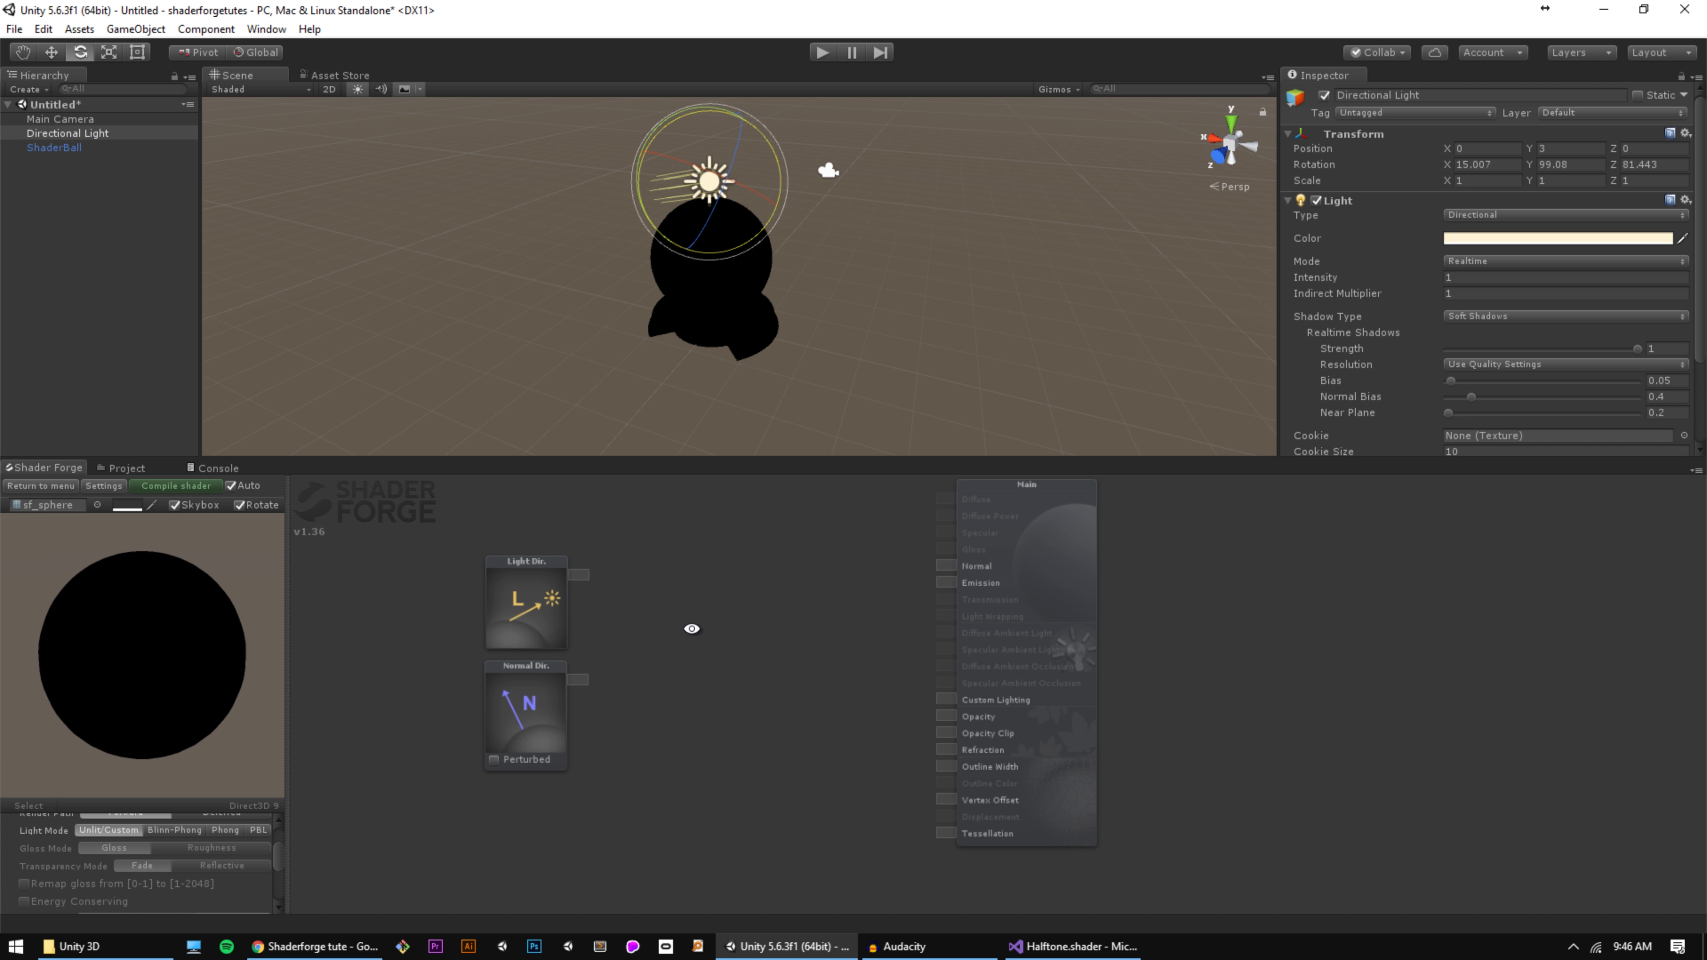
pyautogui.press('d')
pyautogui.scroll(-6, 693, 623)
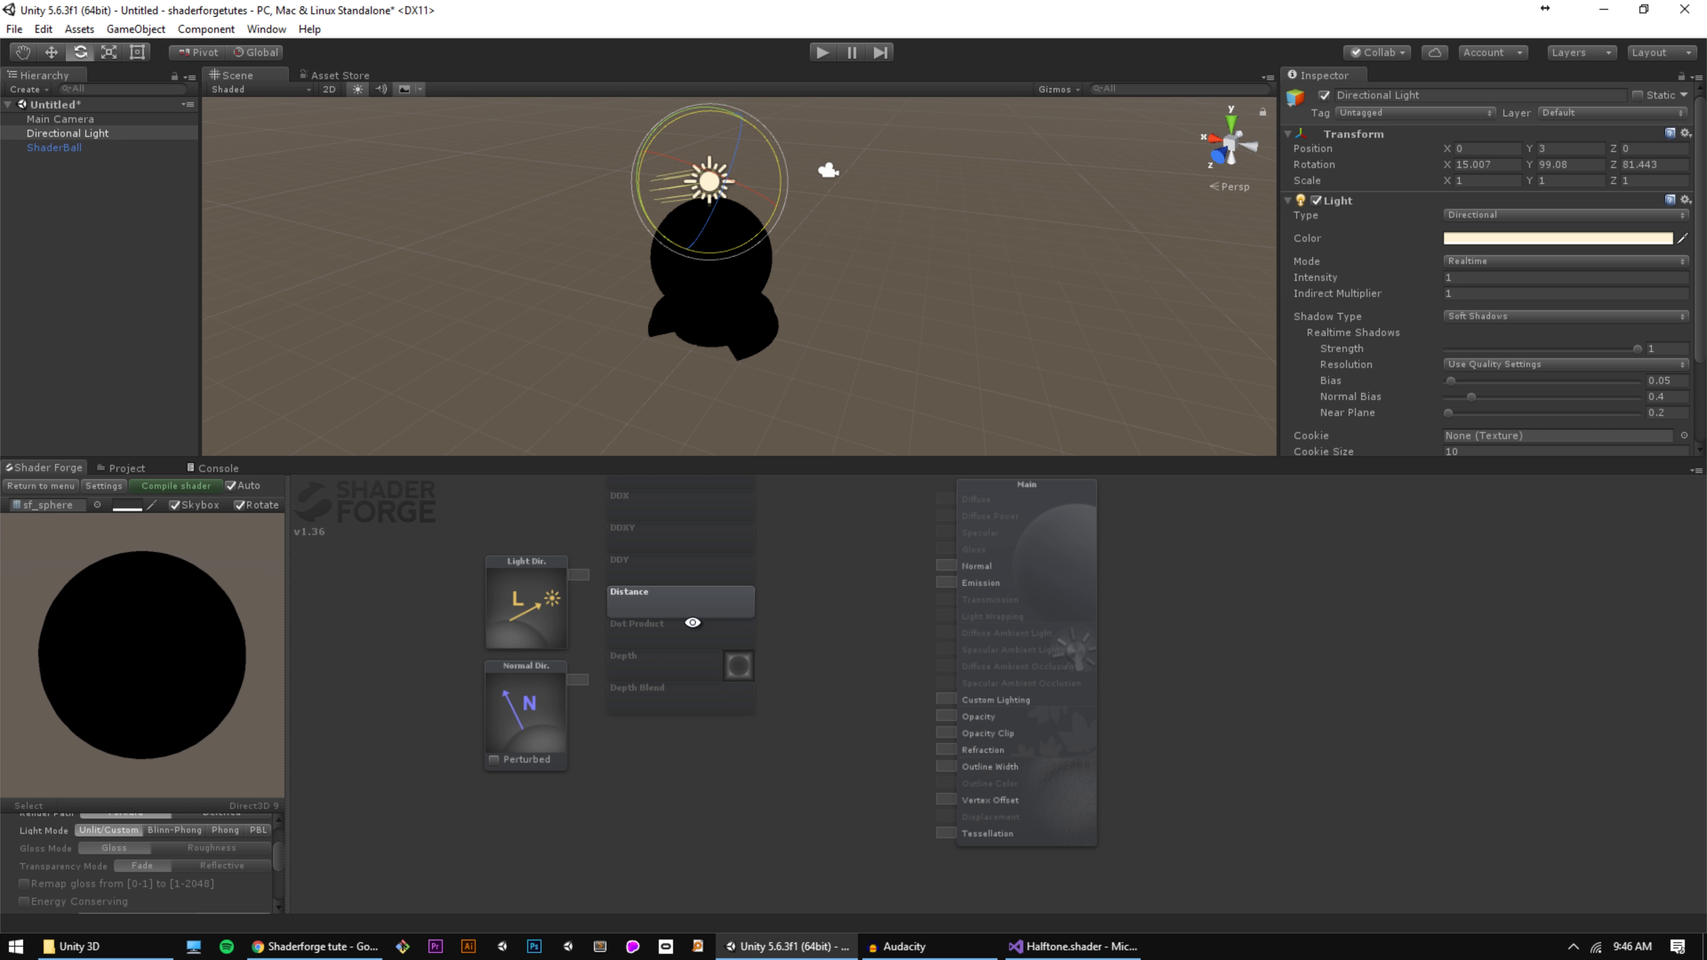
pyautogui.click(693, 622)
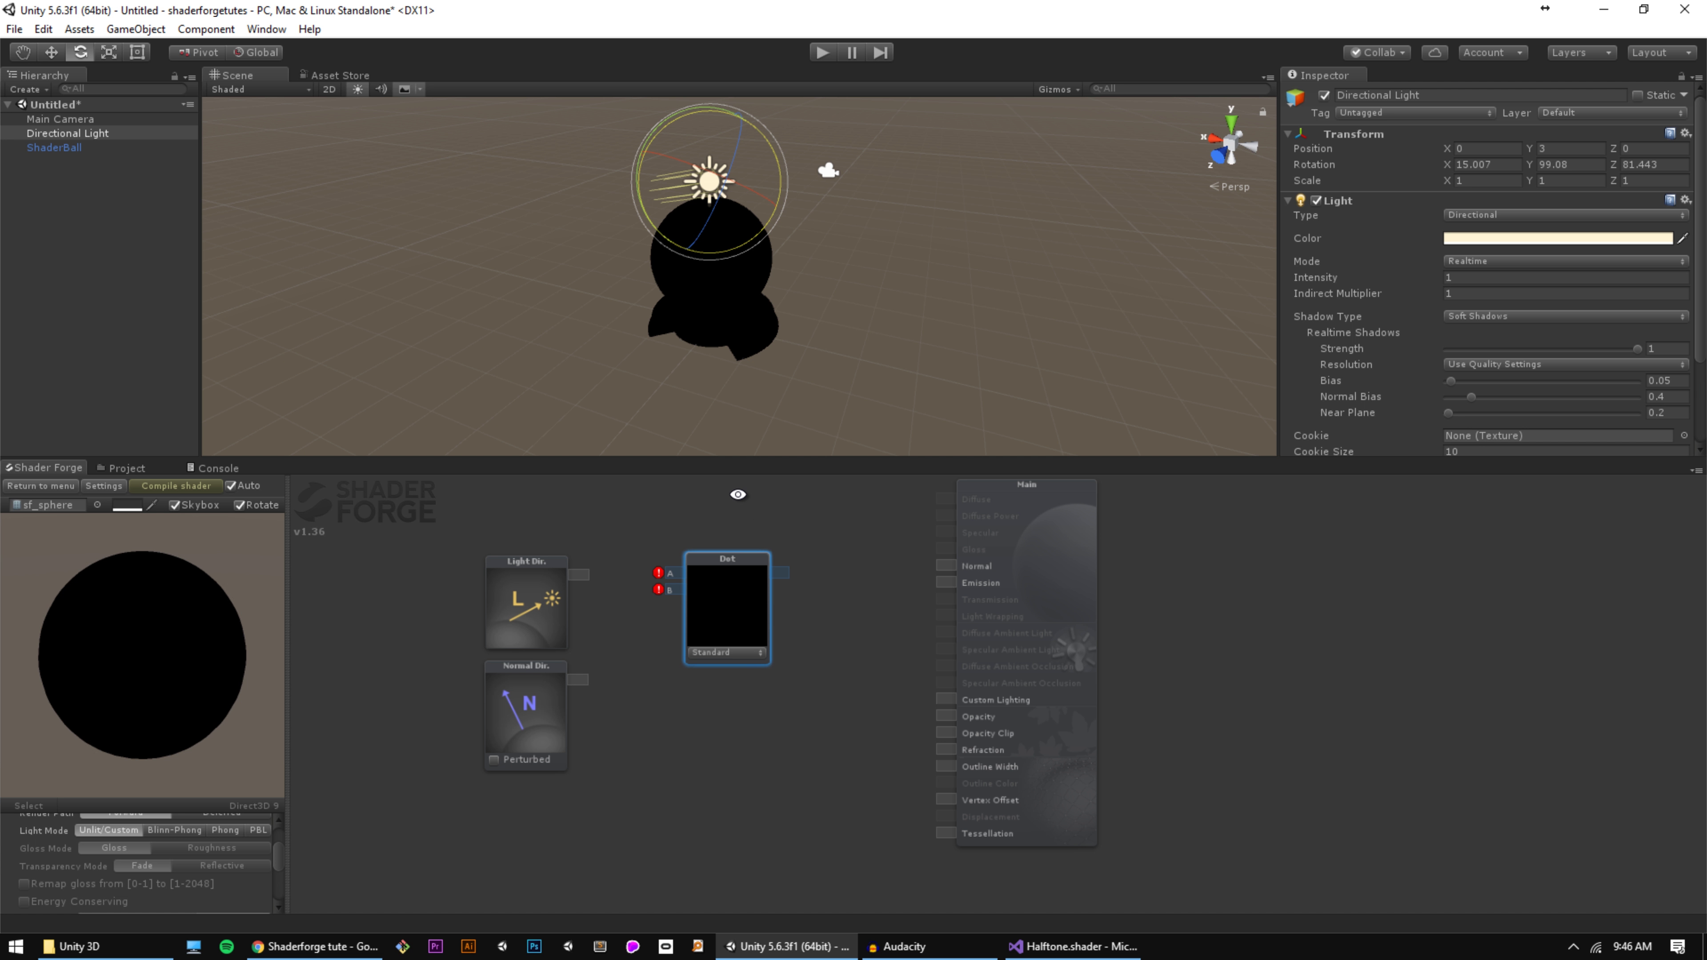
pyautogui.click(747, 522)
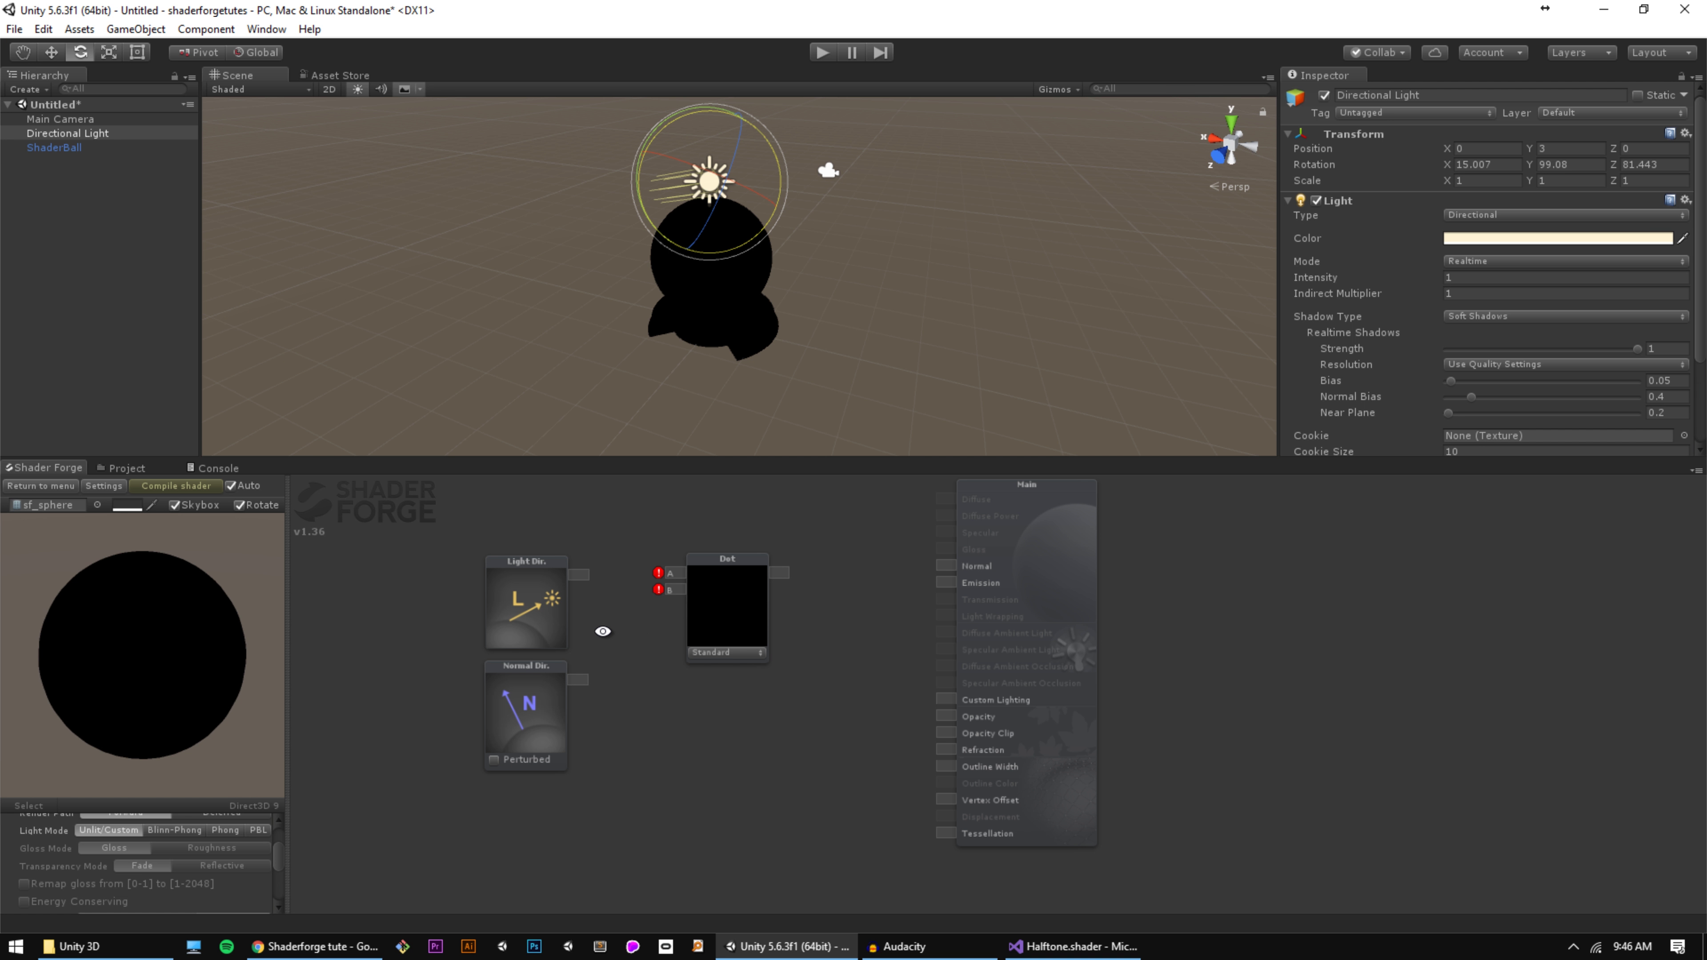
pyautogui.moveTo(578, 575); pyautogui.dragTo(578, 680)
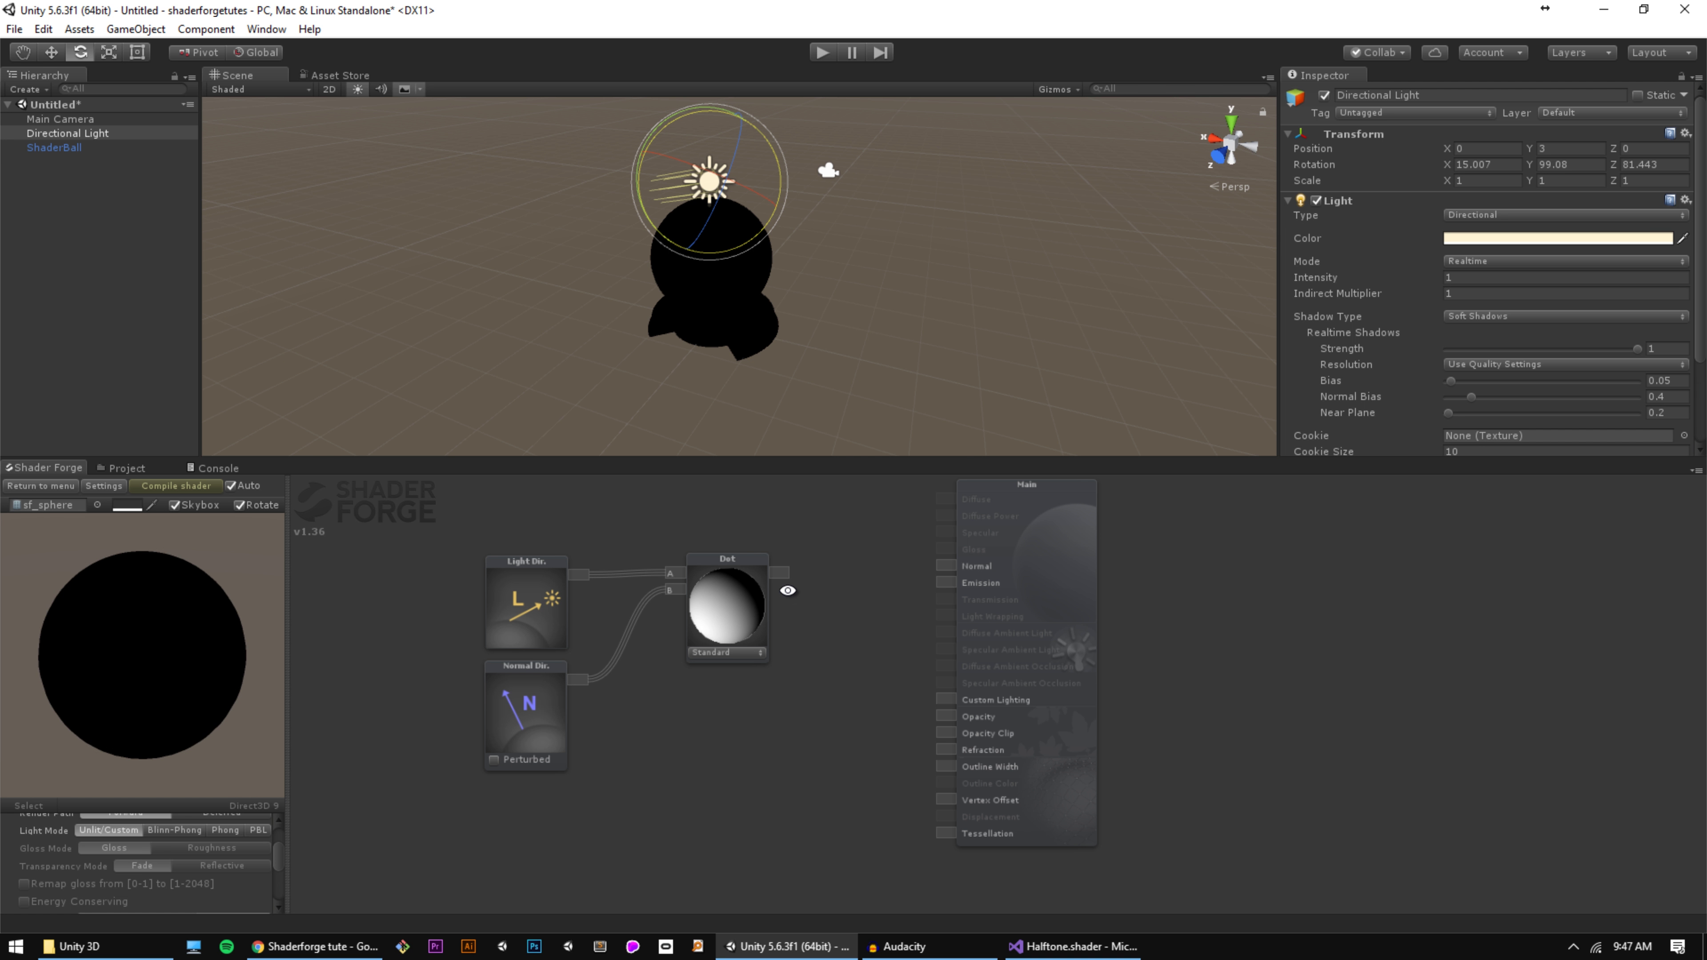
# Step: Connect the Dot output to Emission on the Main node and rotate the directional light to test the shading
pyautogui.moveTo(794, 581); pyautogui.dragTo(961, 598)
pyautogui.moveTo(785, 168); pyautogui.dragTo(714, 130)
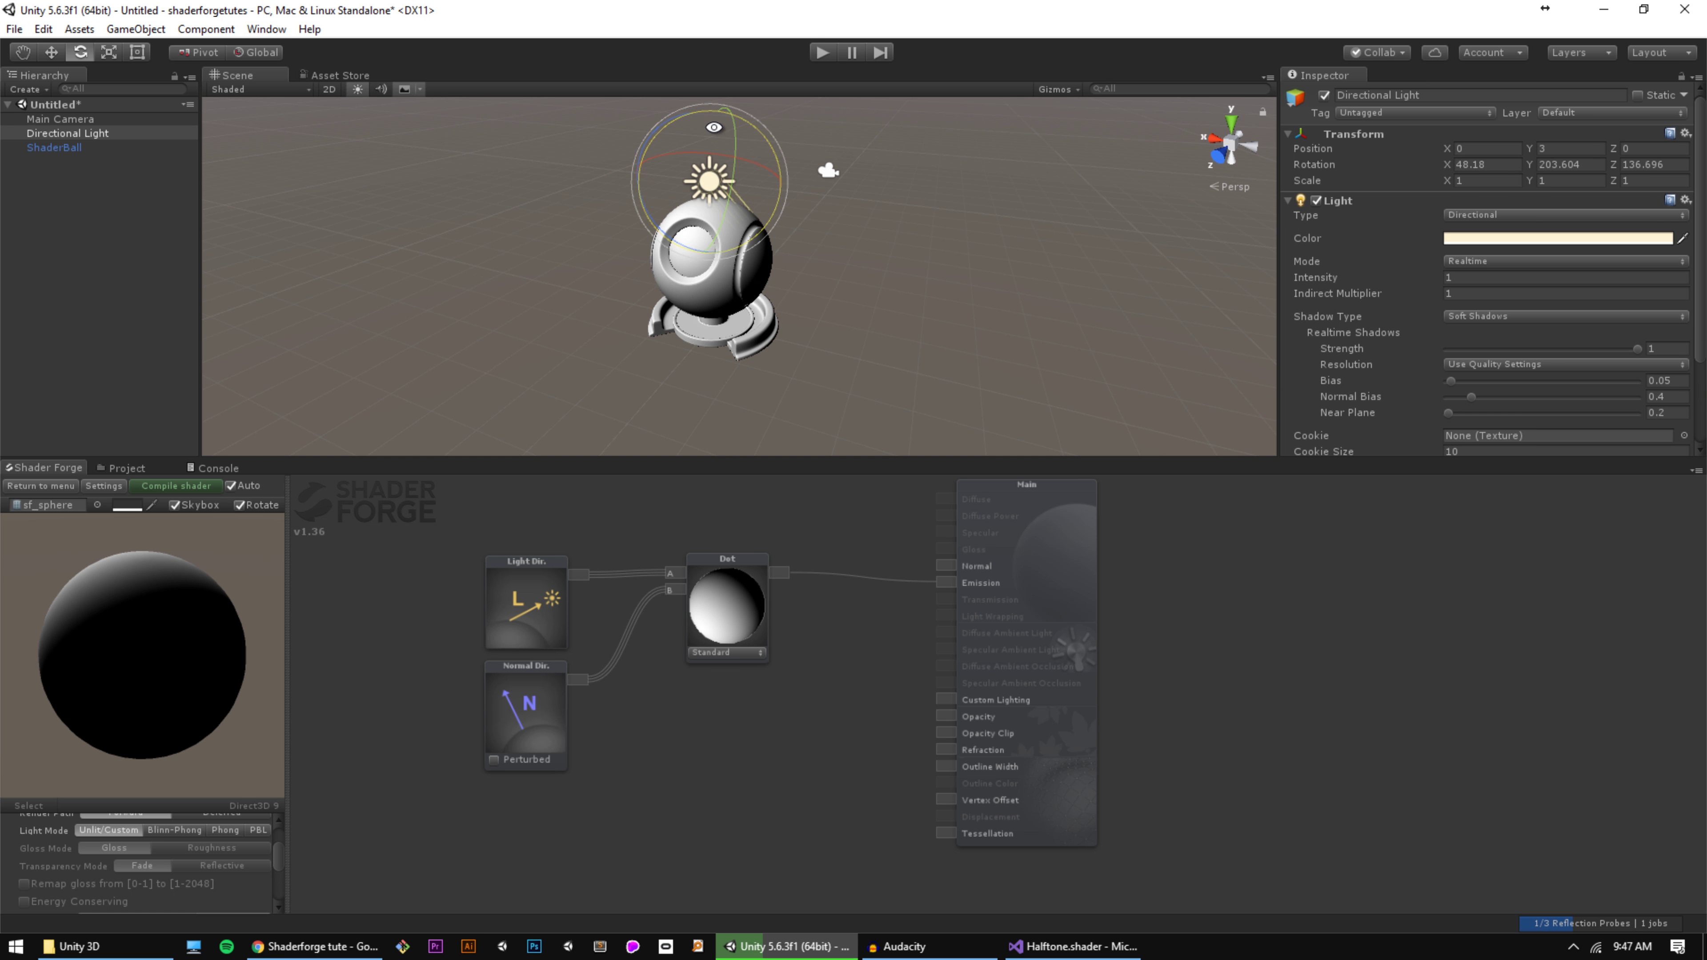
pyautogui.moveTo(714, 127)
pyautogui.mouseDown()
pyautogui.moveTo(687, 132)
pyautogui.moveTo(733, 143)
pyautogui.moveTo(776, 120)
pyautogui.mouseUp()
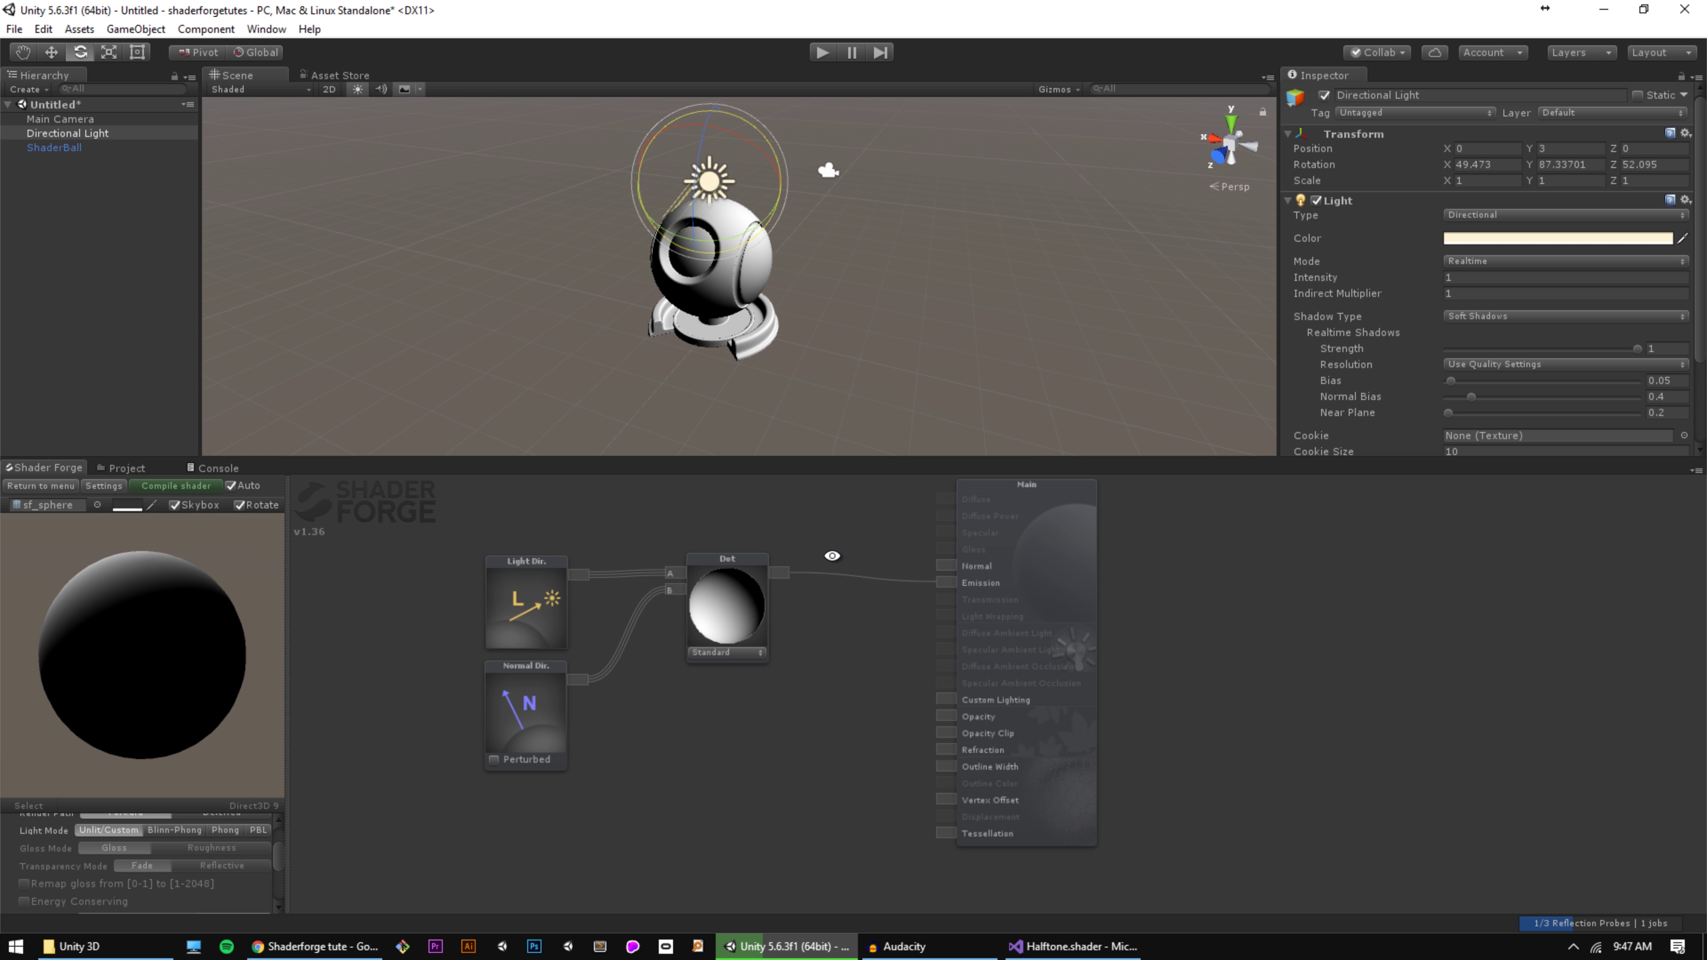
# Step: Move the Main node farther from the Dot node and rotate the directional light to about X 56, Y 250, Z 162
pyautogui.moveTo(877, 522); pyautogui.dragTo(805, 567)
pyautogui.moveTo(907, 544); pyautogui.dragTo(1098, 508)
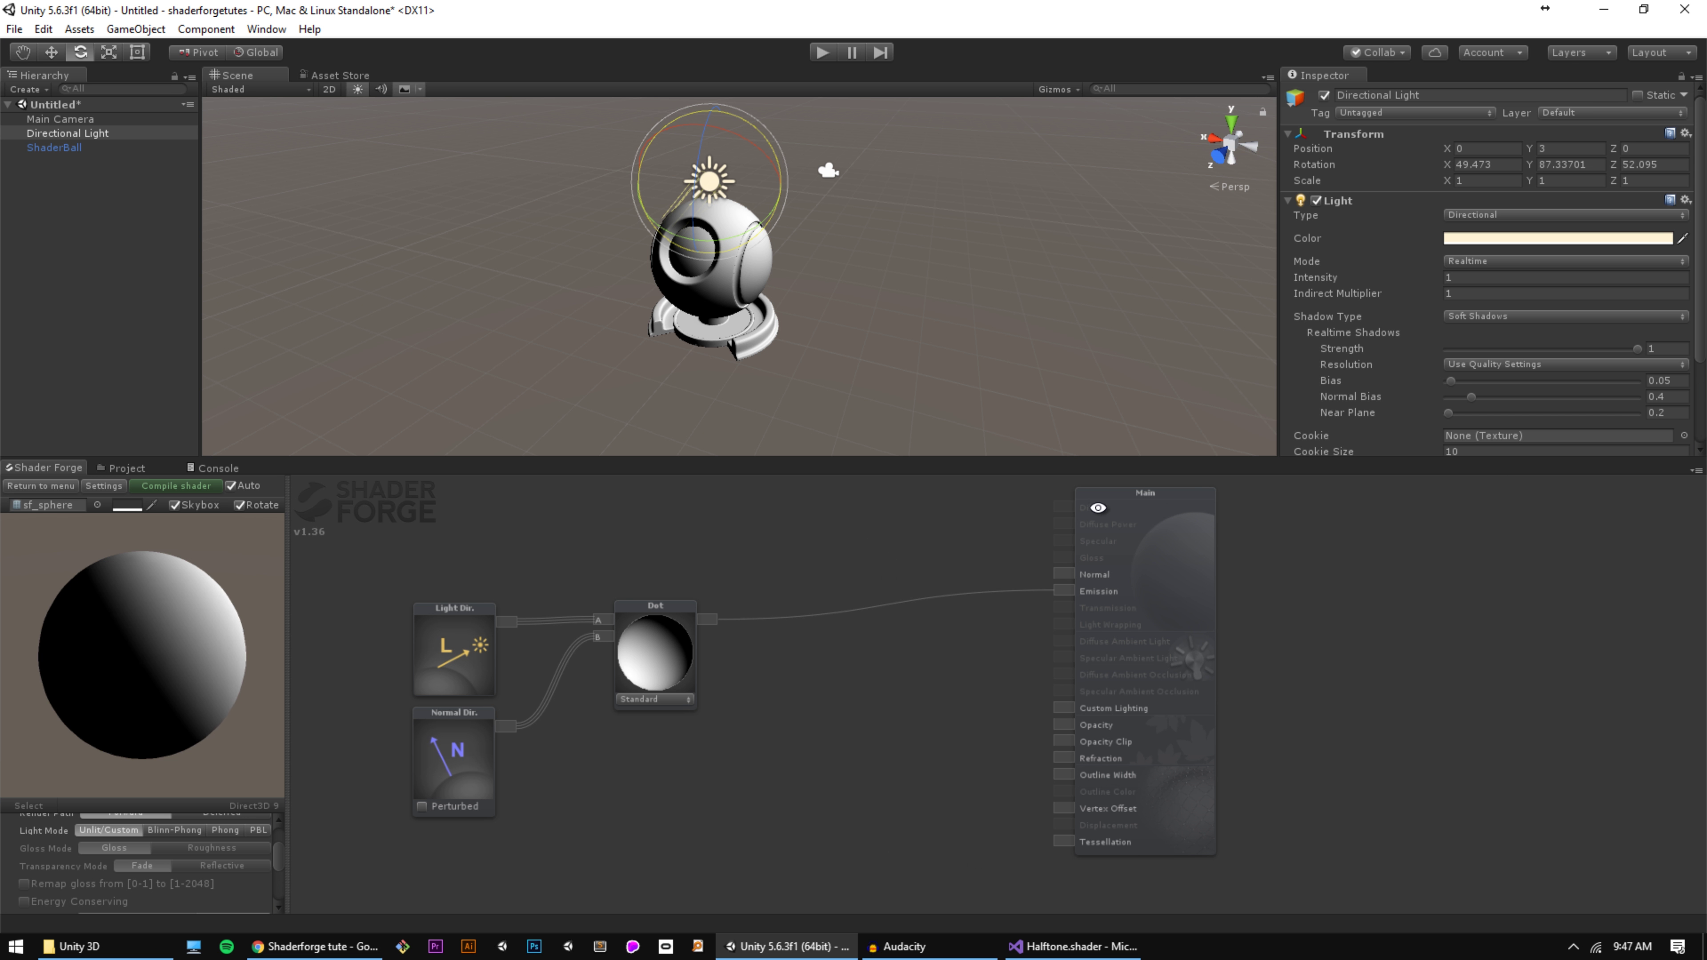
pyautogui.moveTo(913, 575); pyautogui.dragTo(959, 563)
pyautogui.moveTo(732, 189); pyautogui.dragTo(659, 170)
# Step: Add a Step (A <= B) node and position it between the Dot and Main nodes
pyautogui.moveTo(939, 564); pyautogui.dragTo(857, 522)
pyautogui.press('s')
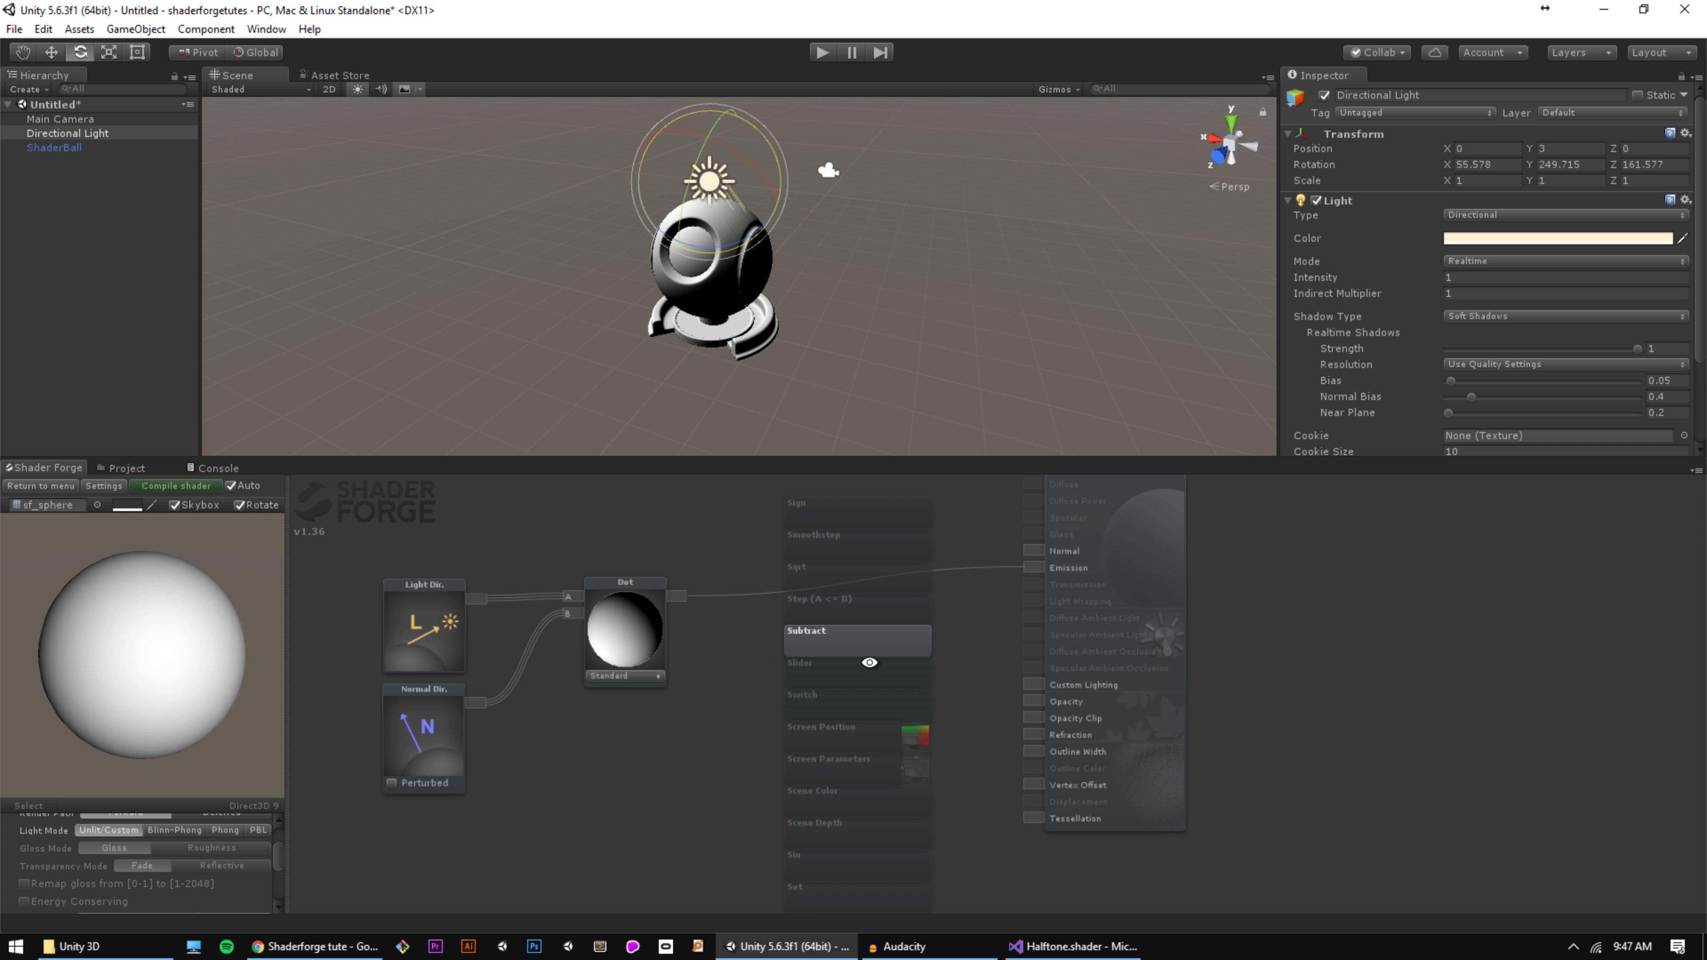
pyautogui.click(858, 599)
pyautogui.moveTo(880, 621)
pyautogui.mouseDown()
pyautogui.moveTo(850, 528)
pyautogui.moveTo(906, 636)
pyautogui.mouseUp()
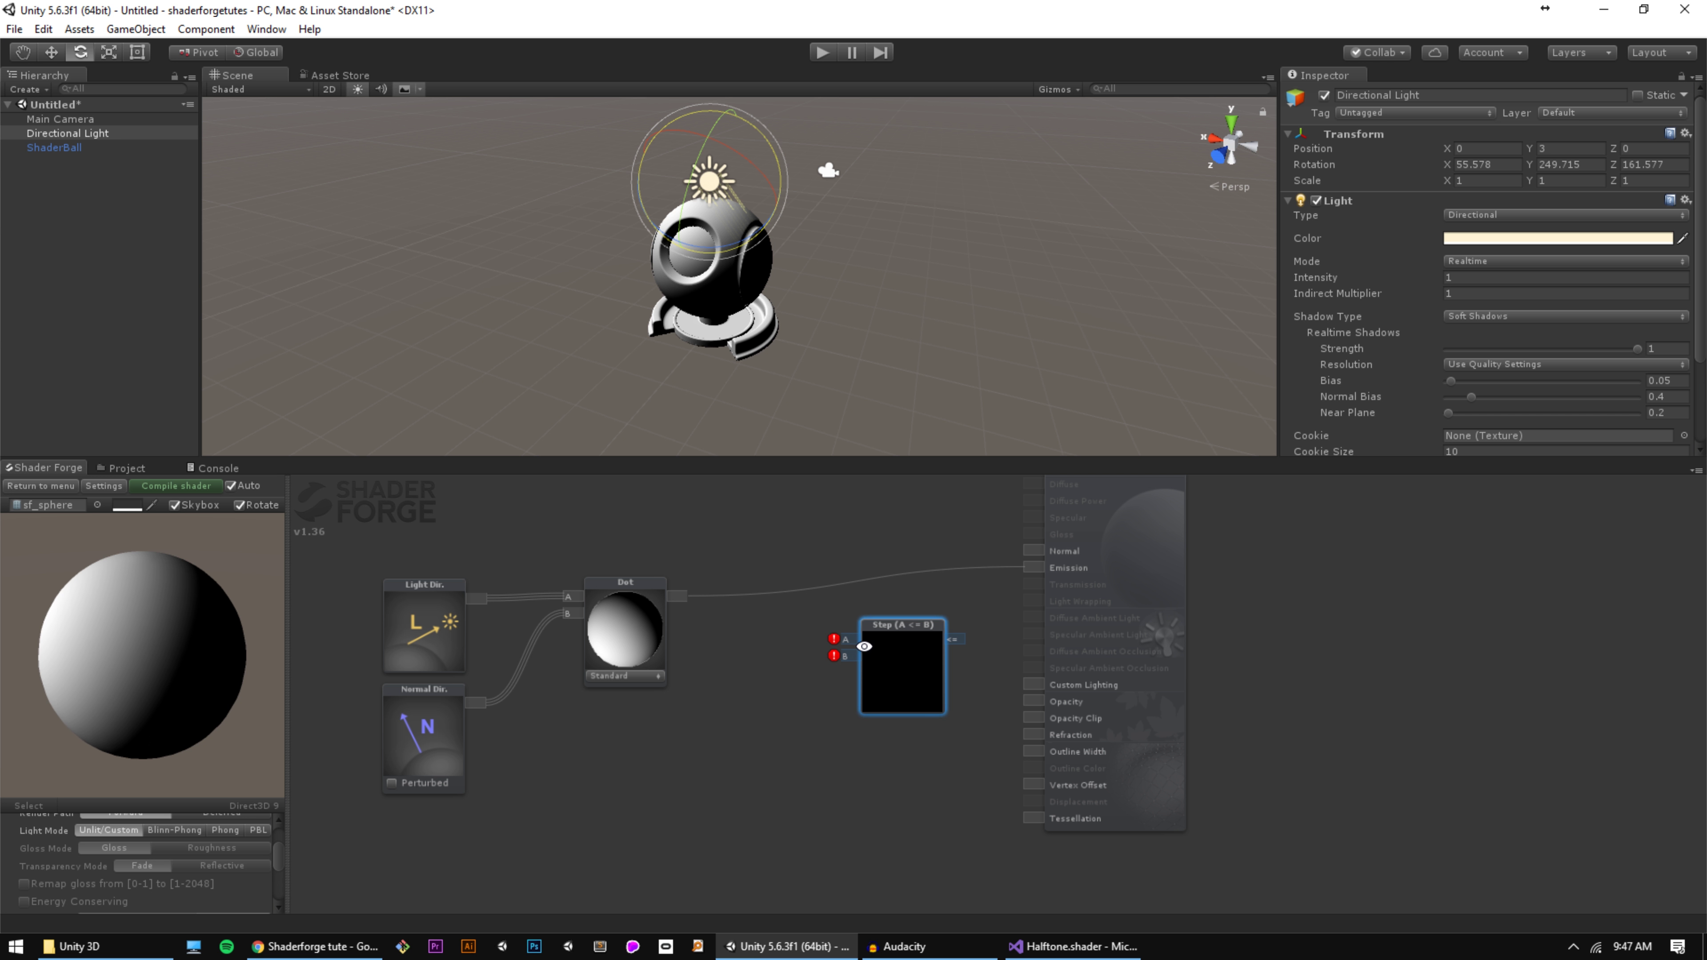
pyautogui.moveTo(894, 625); pyautogui.dragTo(862, 619)
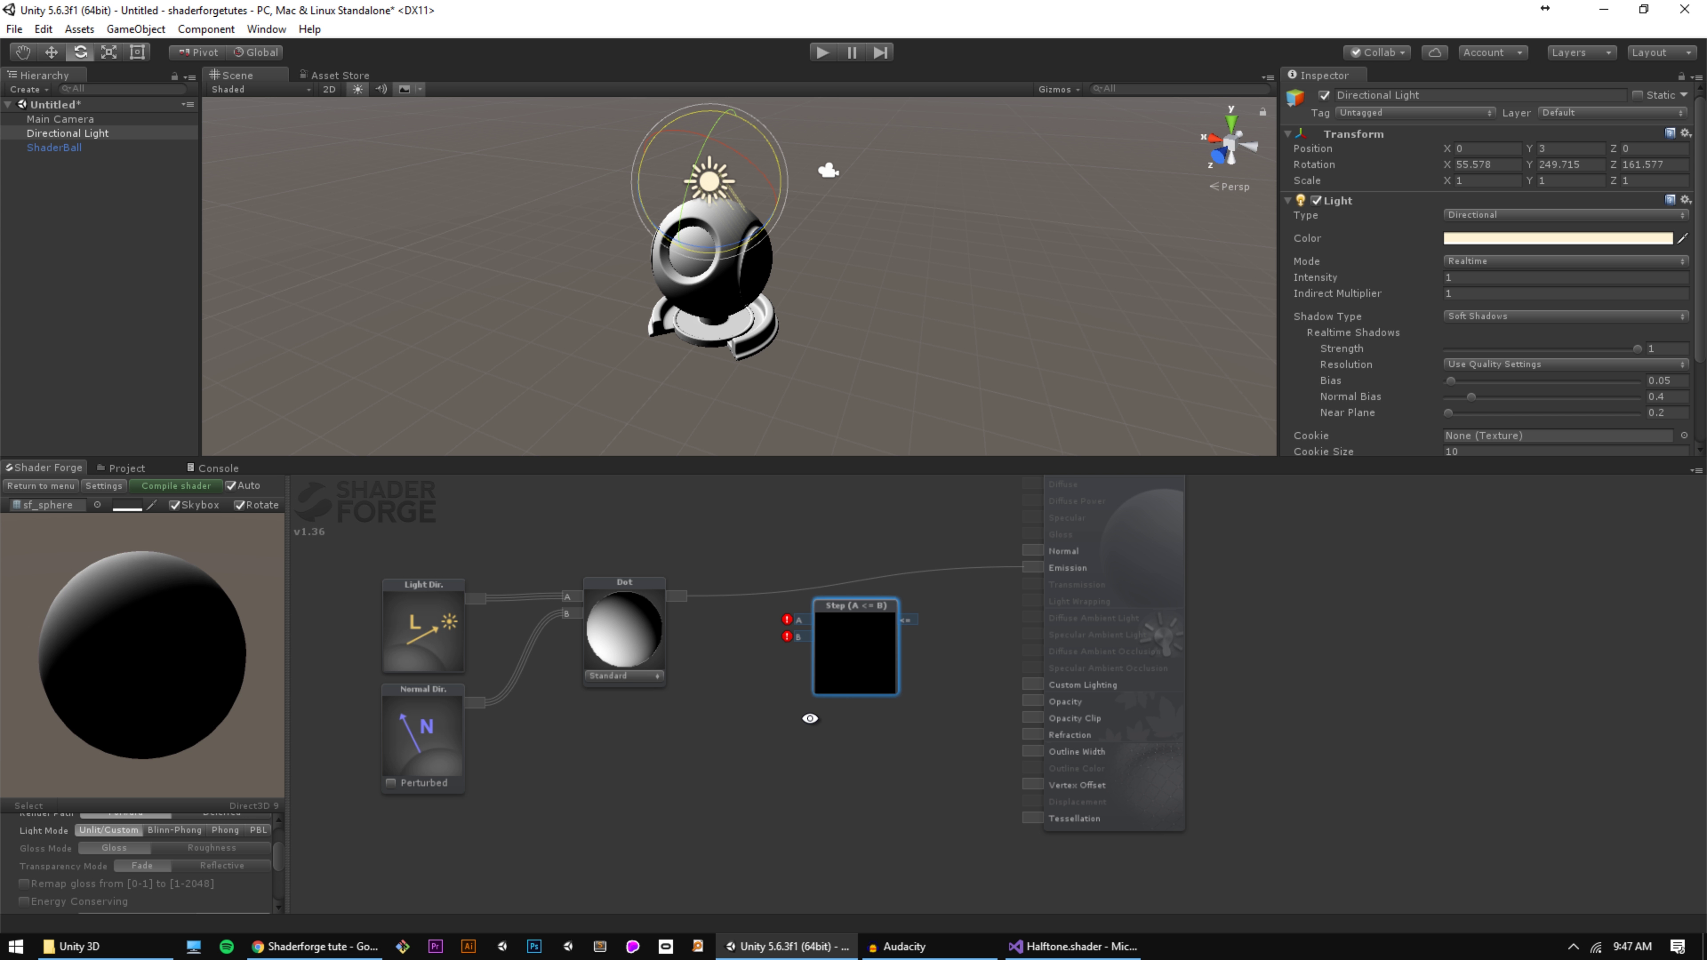
# Step: Connect the Dot output to the B input of the Step node
pyautogui.click(811, 719)
pyautogui.moveTo(694, 606); pyautogui.dragTo(806, 650)
pyautogui.moveTo(804, 753); pyautogui.dragTo(821, 739)
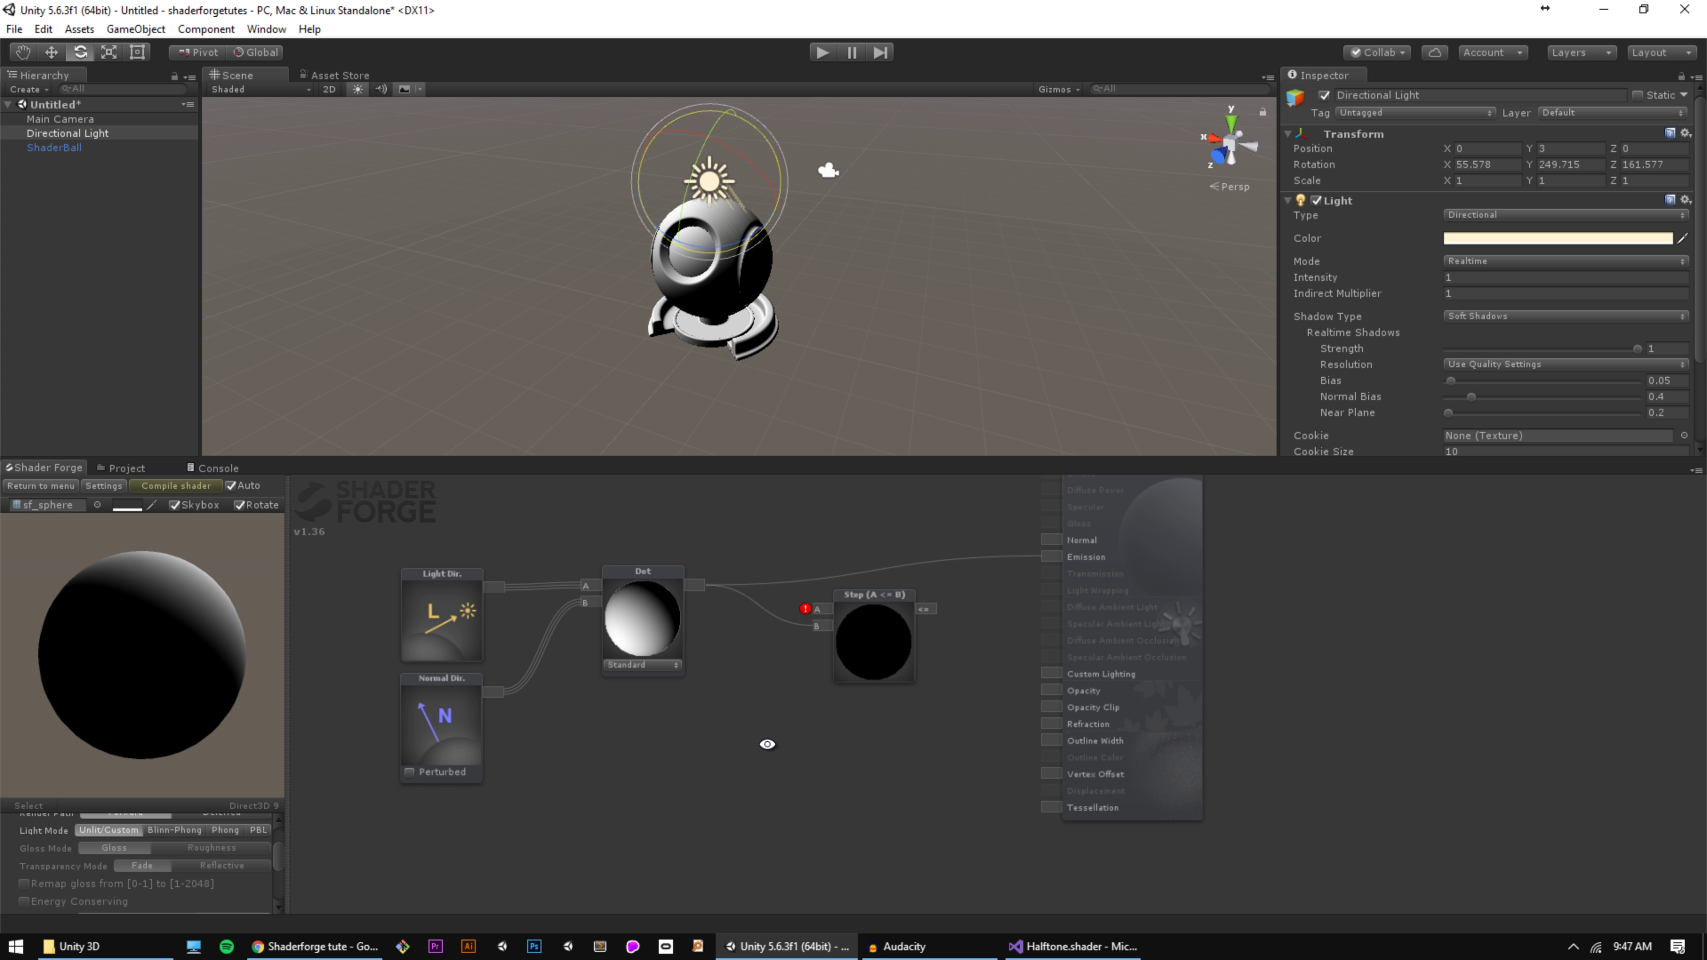
# Step: Add a Value node set to 0.5 and connect it to the A input of the Step node
pyautogui.press('v')
pyautogui.click(778, 745)
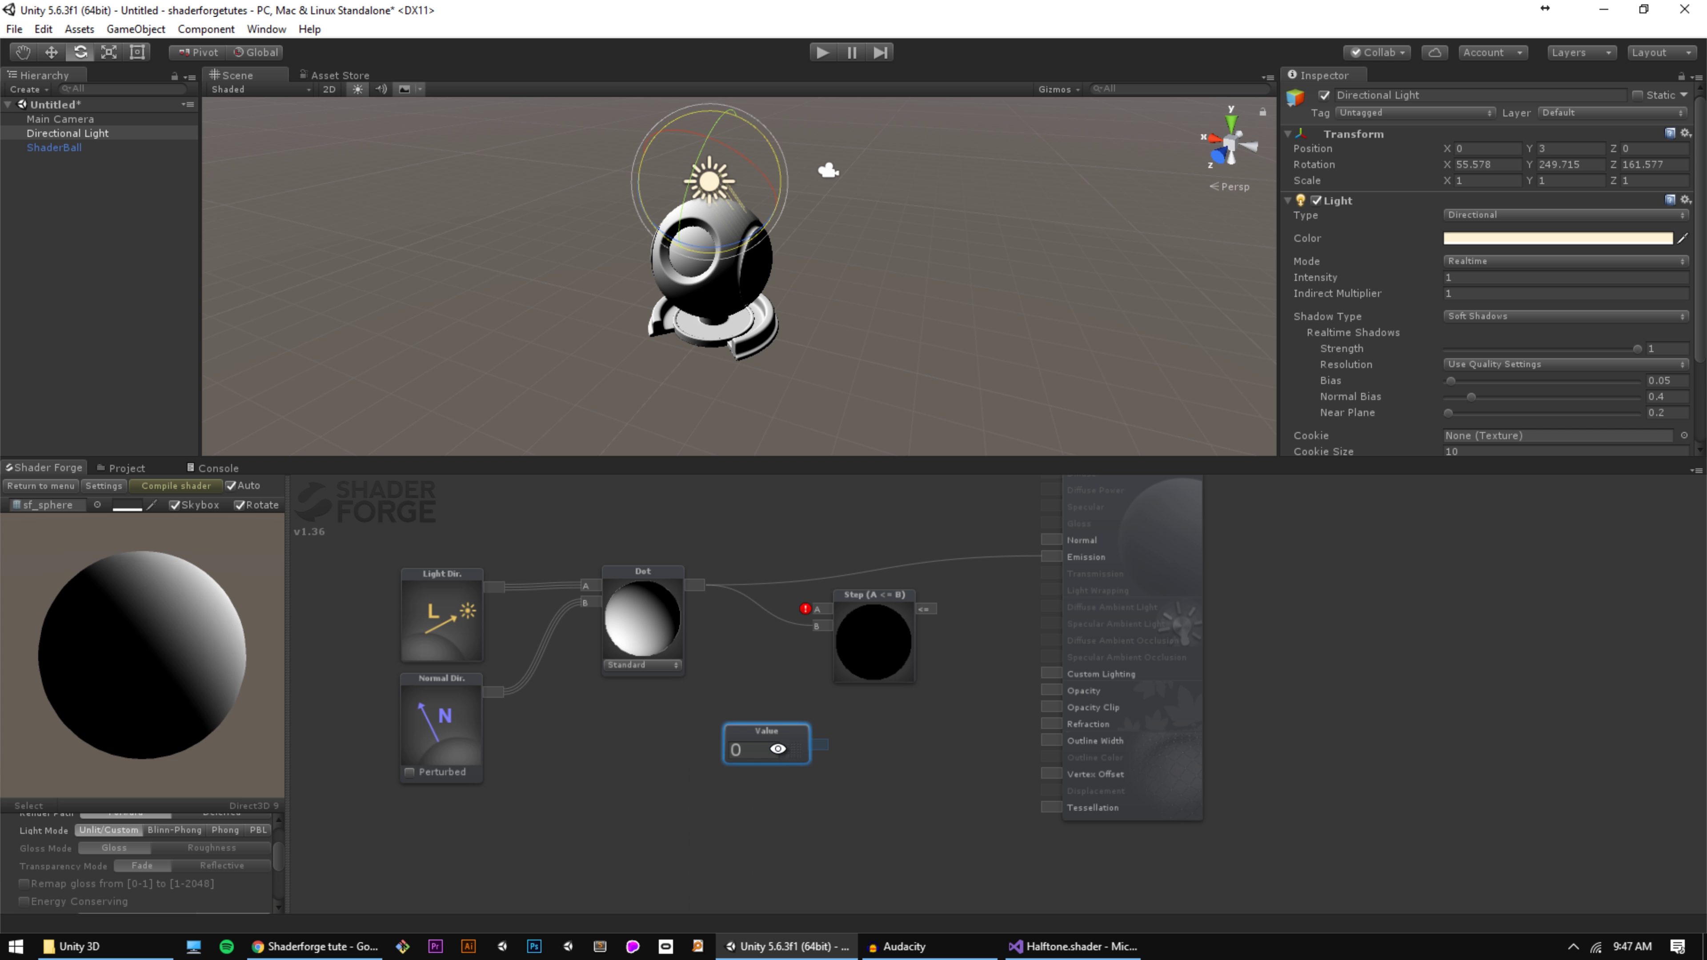
pyautogui.click(777, 757)
pyautogui.write('0.5')
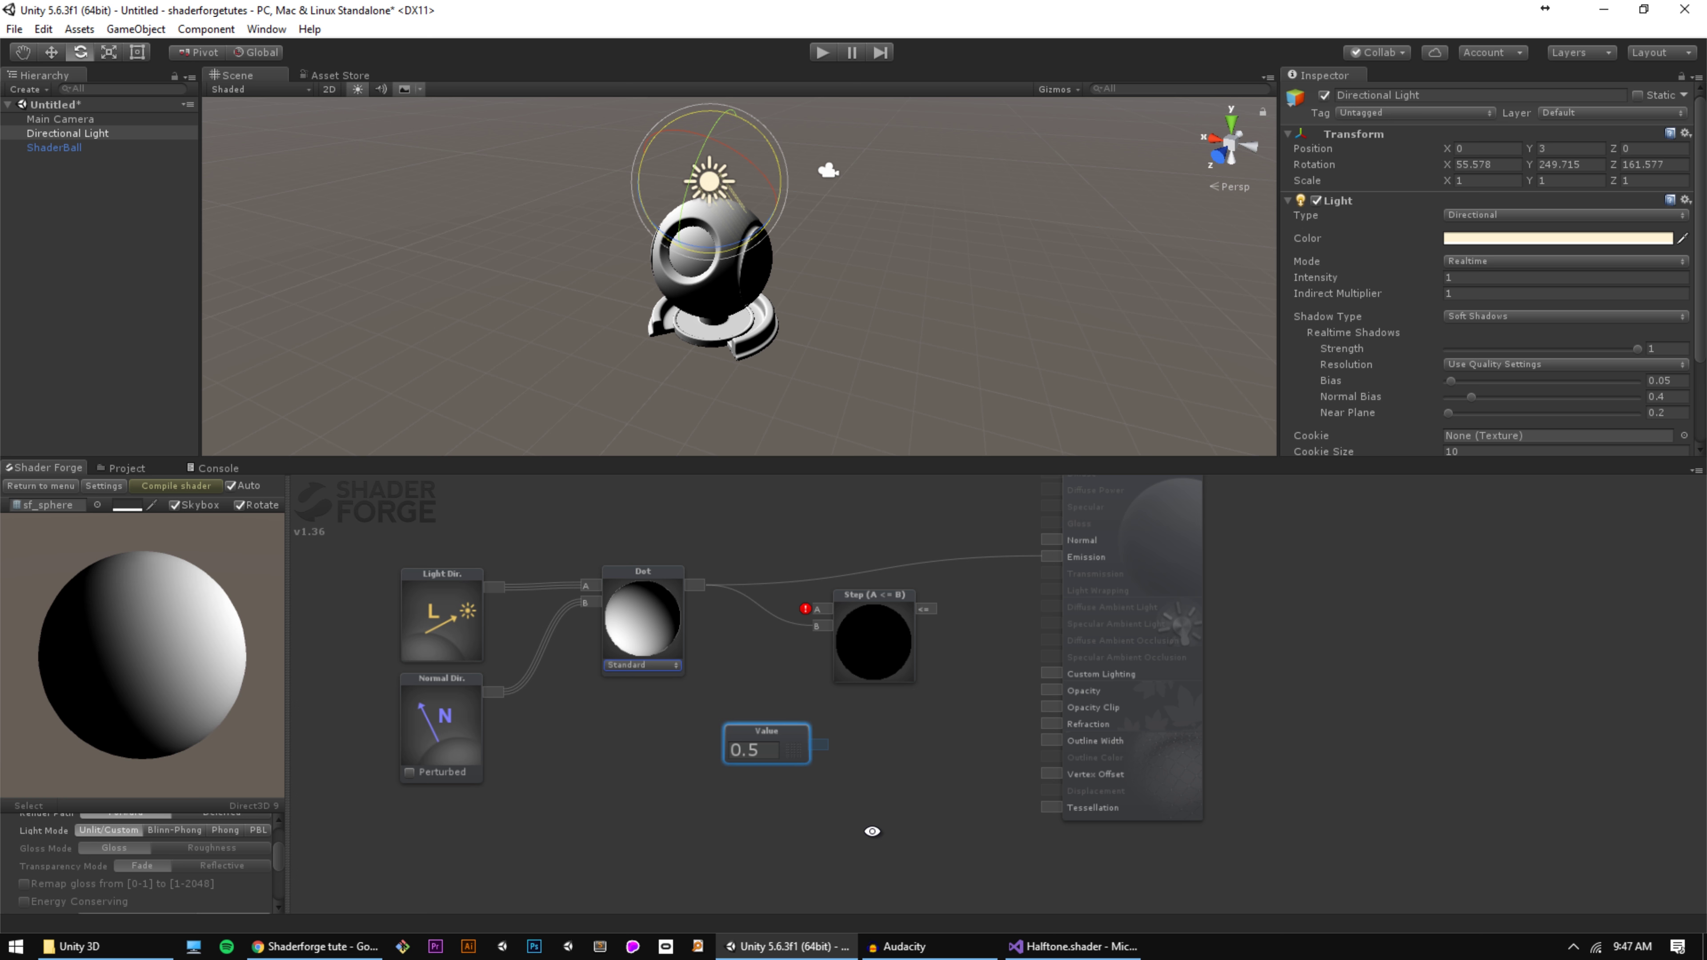
pyautogui.moveTo(820, 744); pyautogui.dragTo(817, 626)
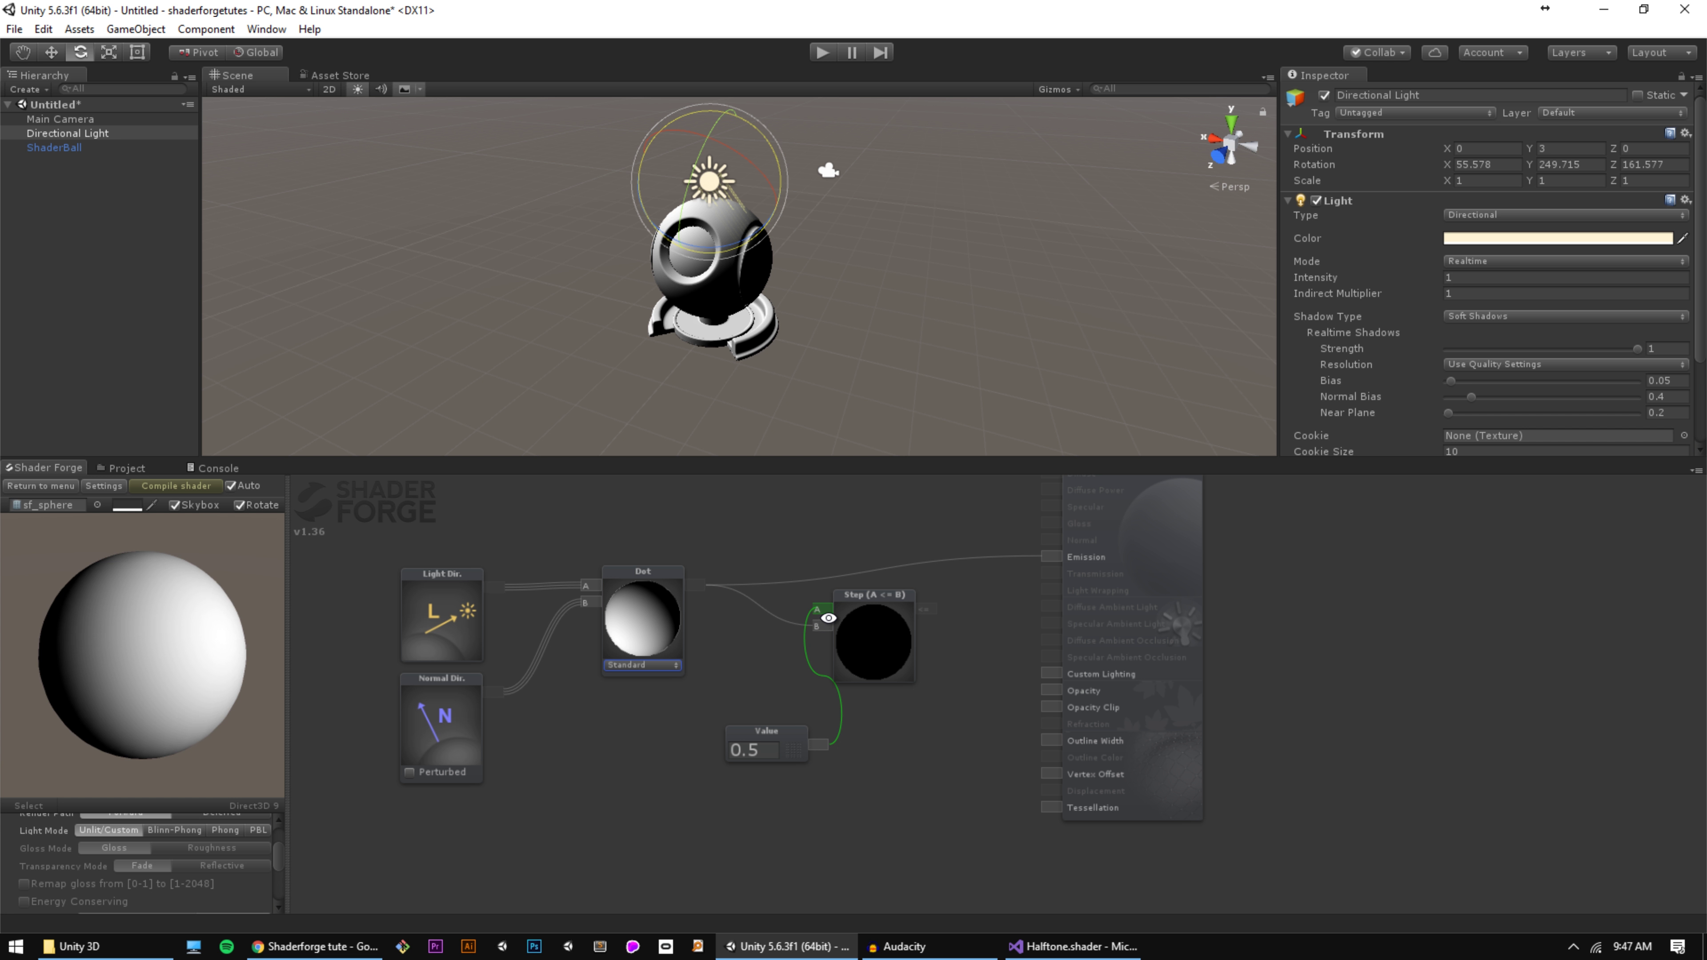
# Step: Connect the Step output to Emission and rotate the directional light to about X 51, Y 253, Z 86
pyautogui.moveTo(961, 610); pyautogui.dragTo(893, 643, button='middle')
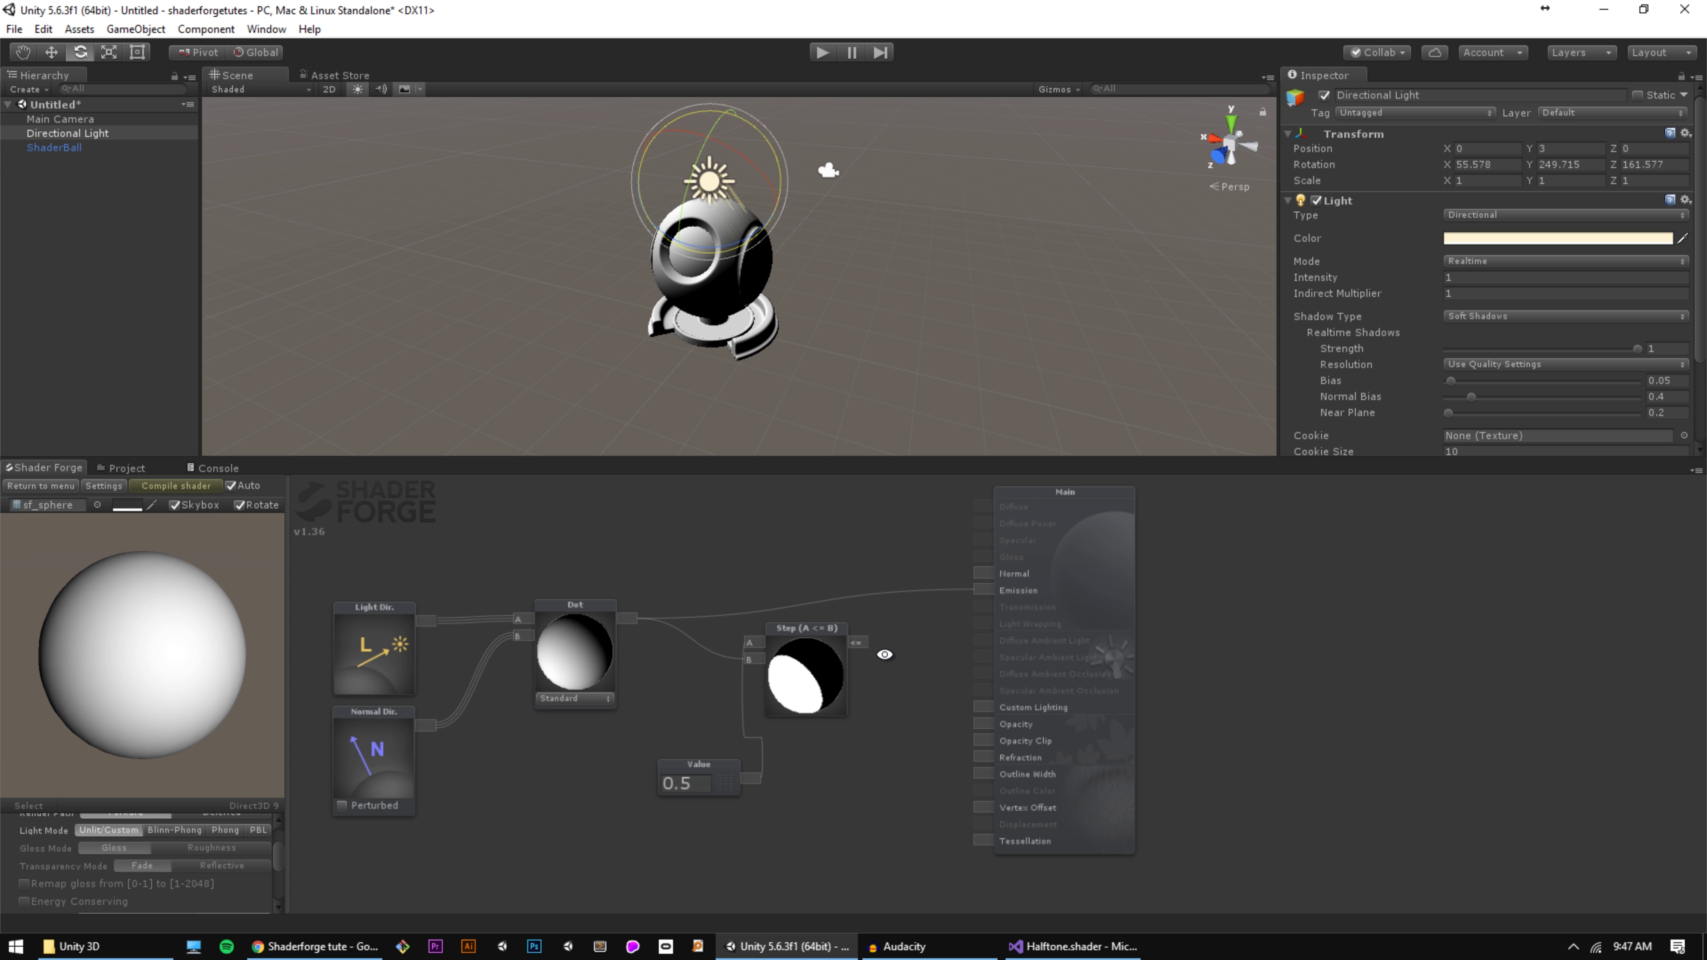
pyautogui.moveTo(860, 644); pyautogui.dragTo(981, 591)
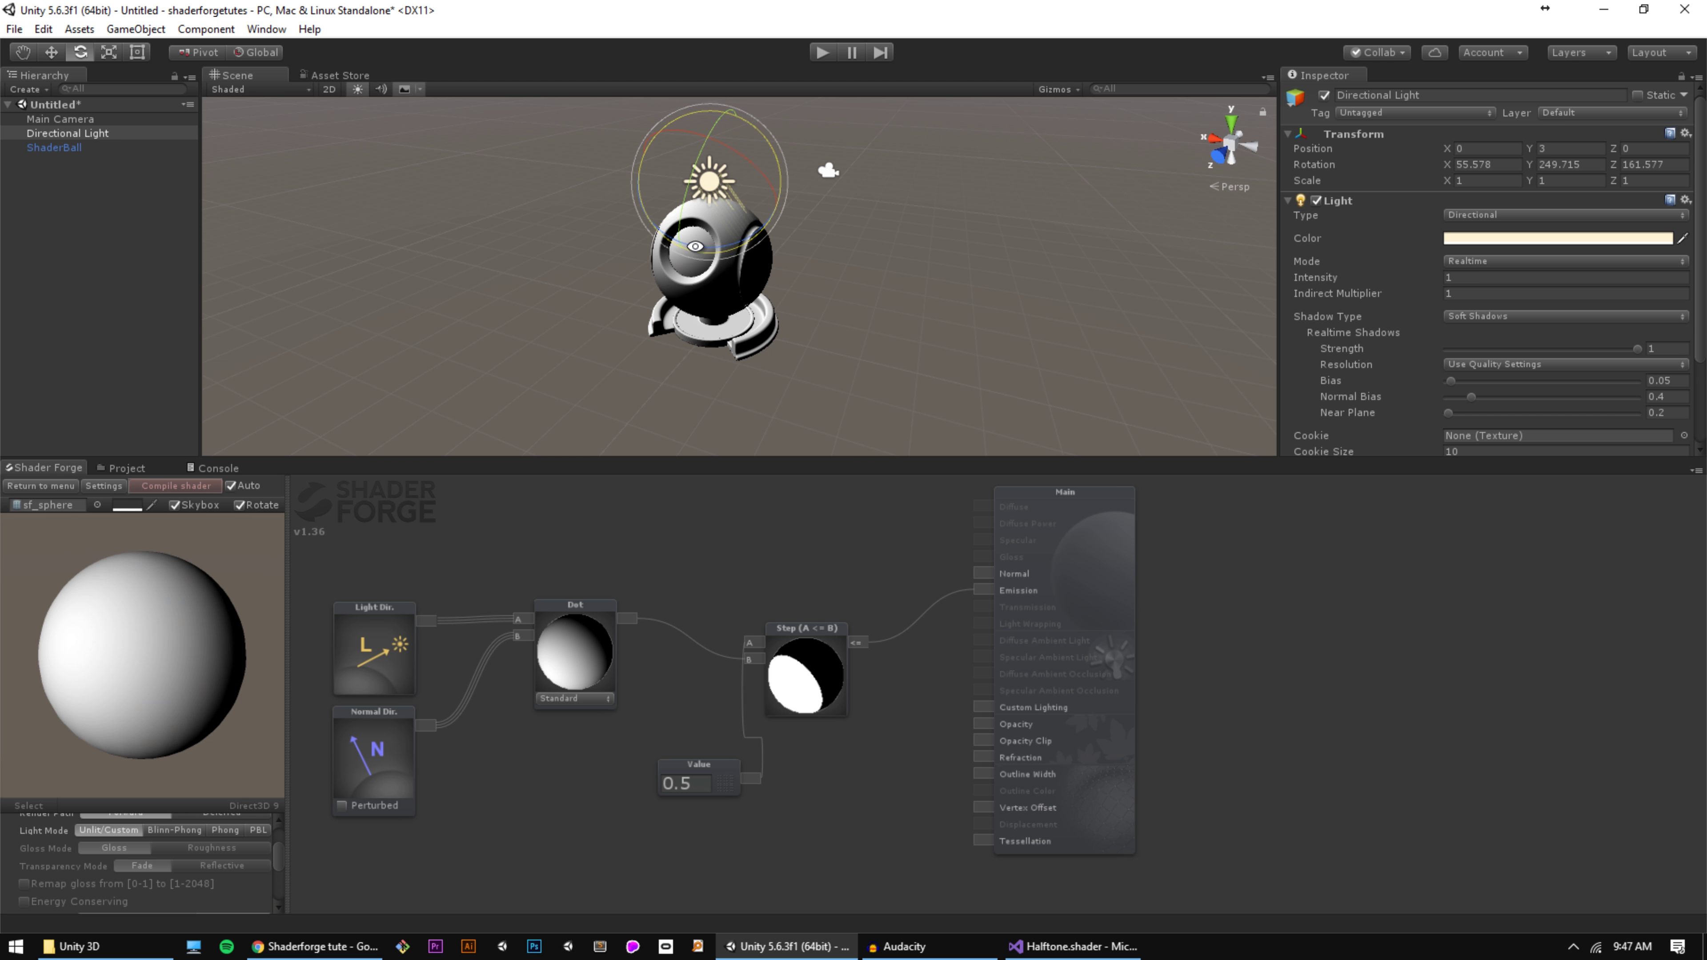
pyautogui.moveTo(696, 247)
pyautogui.mouseDown()
pyautogui.moveTo(733, 212)
pyautogui.moveTo(796, 205)
pyautogui.moveTo(773, 195)
pyautogui.moveTo(718, 237)
pyautogui.moveTo(711, 214)
pyautogui.moveTo(699, 277)
pyautogui.mouseUp()
# Step: Try 0.75, 0.55 and 0.25 in the Value node to compare the lighting cutoff, and restore it to 0.5
pyautogui.moveTo(870, 774); pyautogui.dragTo(881, 754)
pyautogui.click(691, 764)
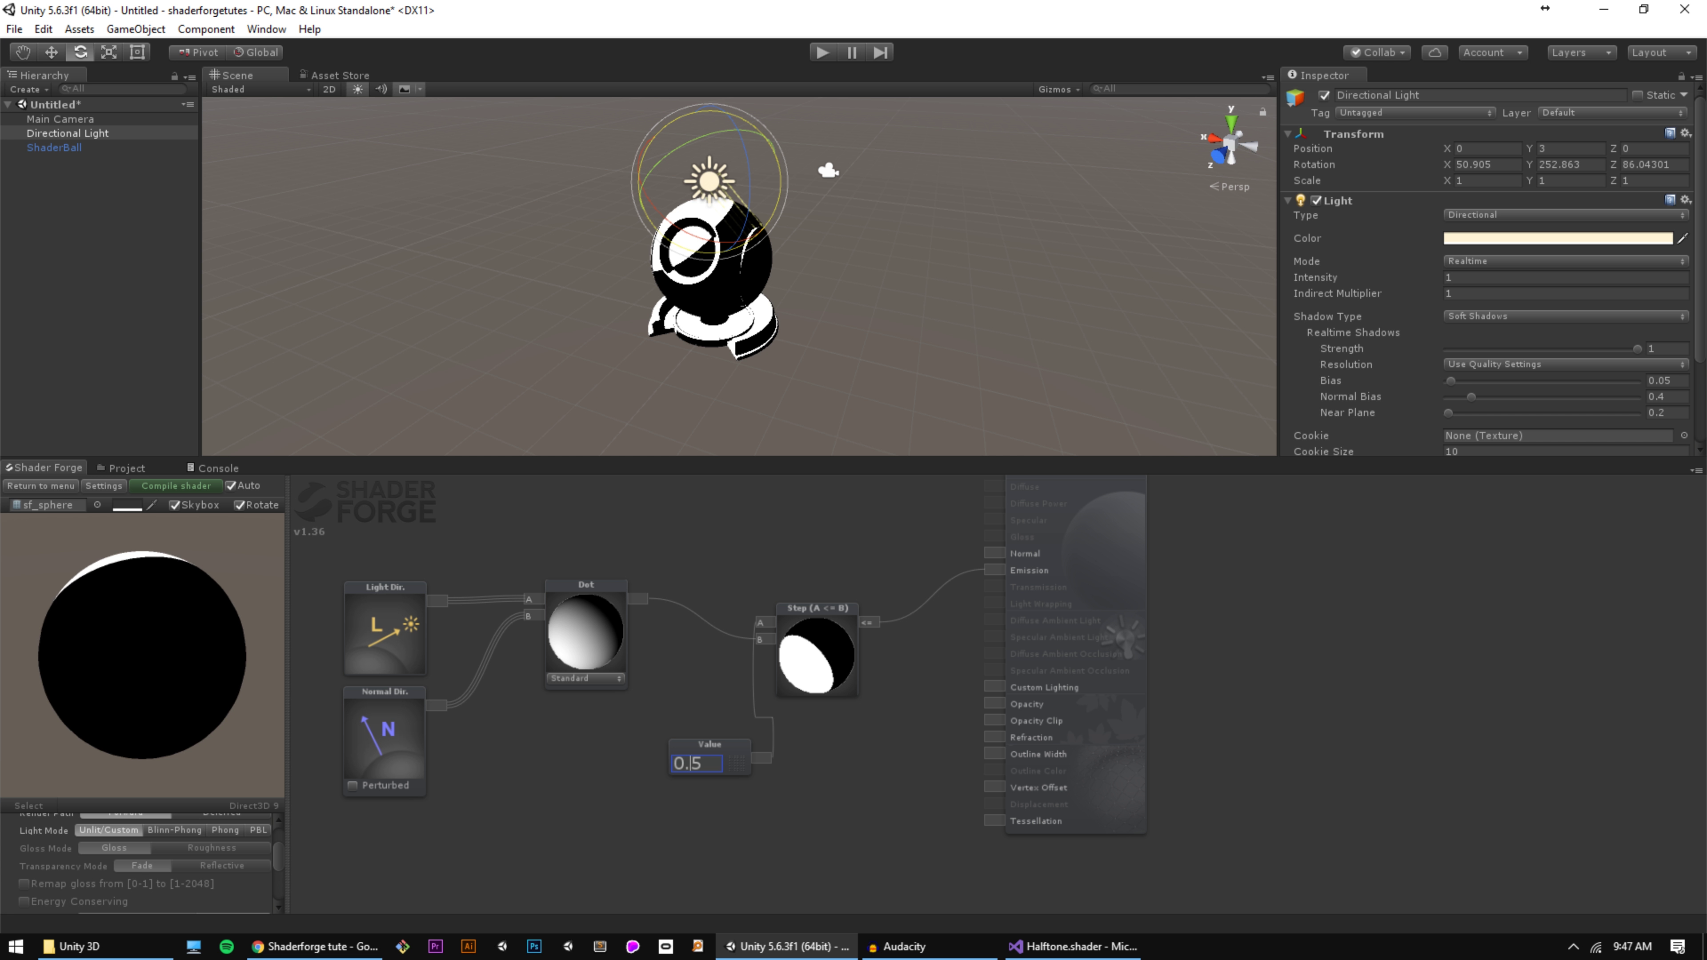
pyautogui.write('2')
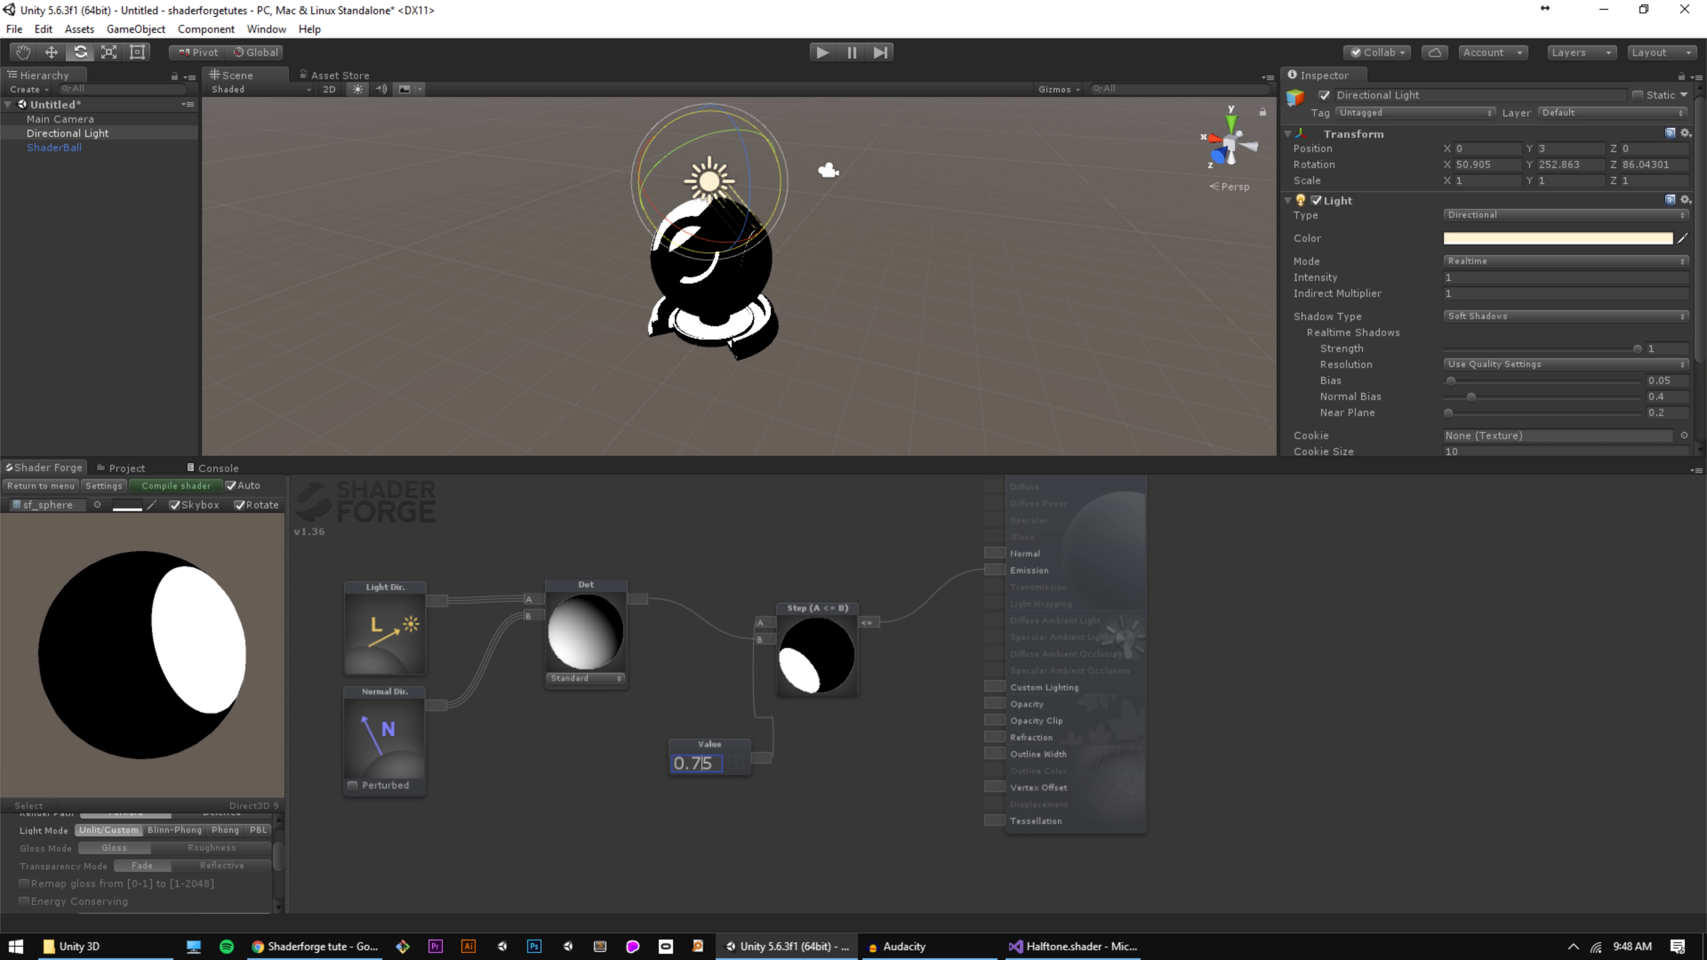
pyautogui.press('BackSpace')
pyautogui.write('5')
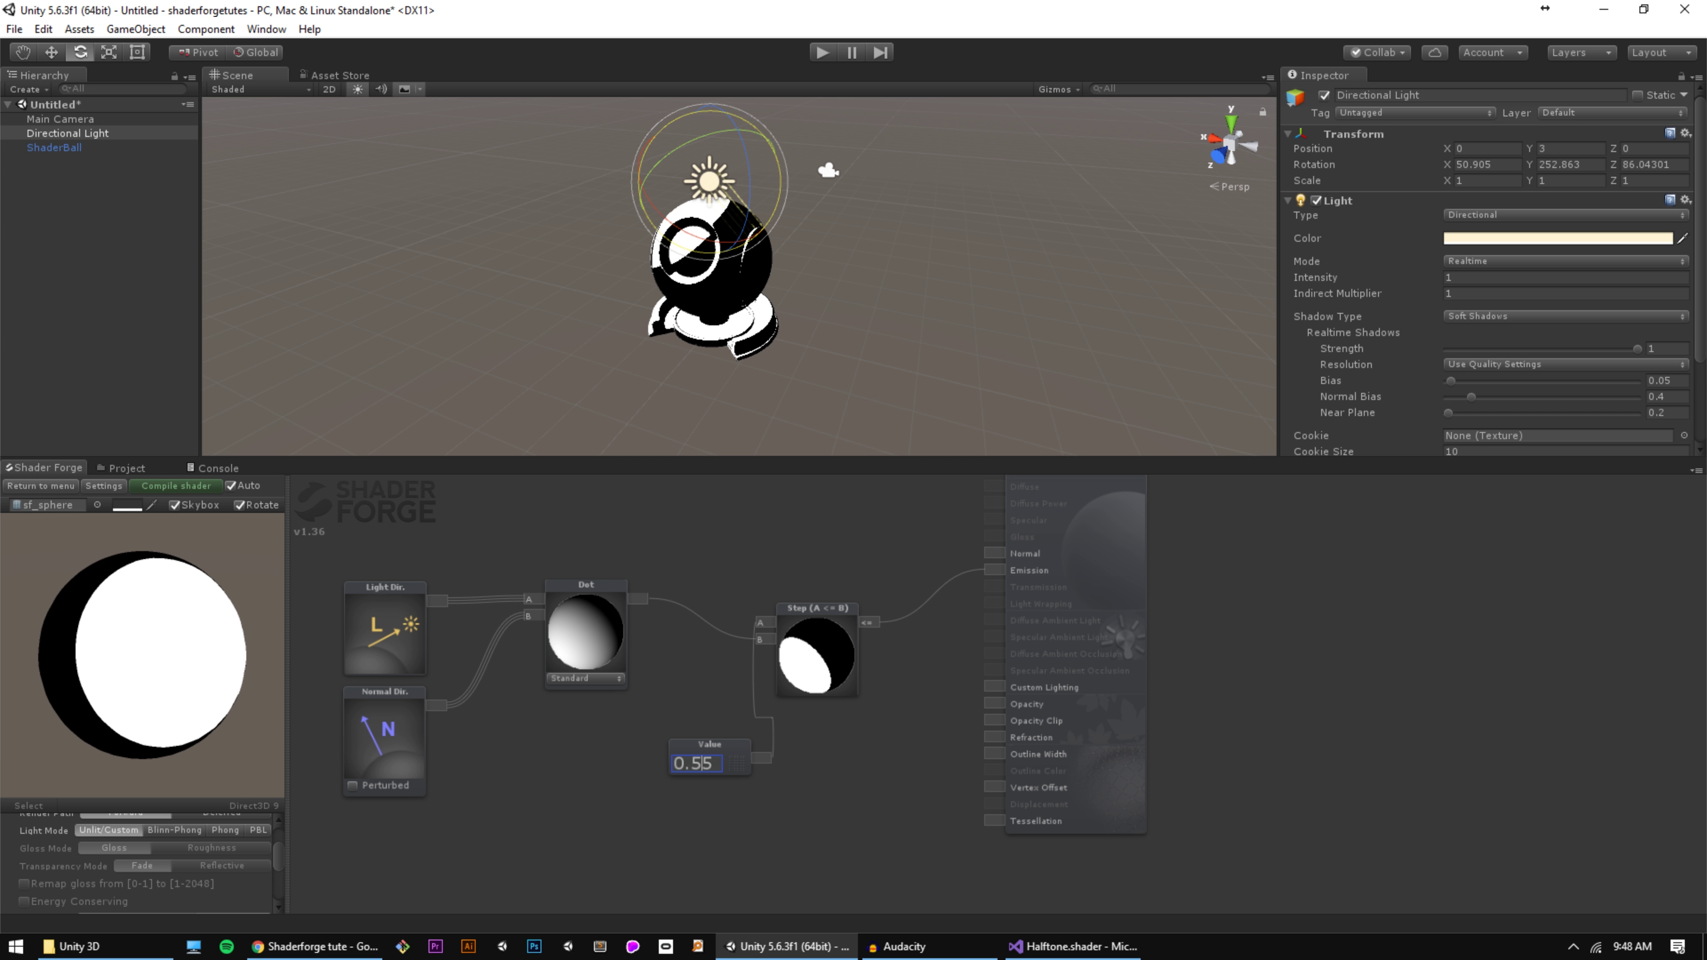
pyautogui.press('BackSpace')
pyautogui.write('2')
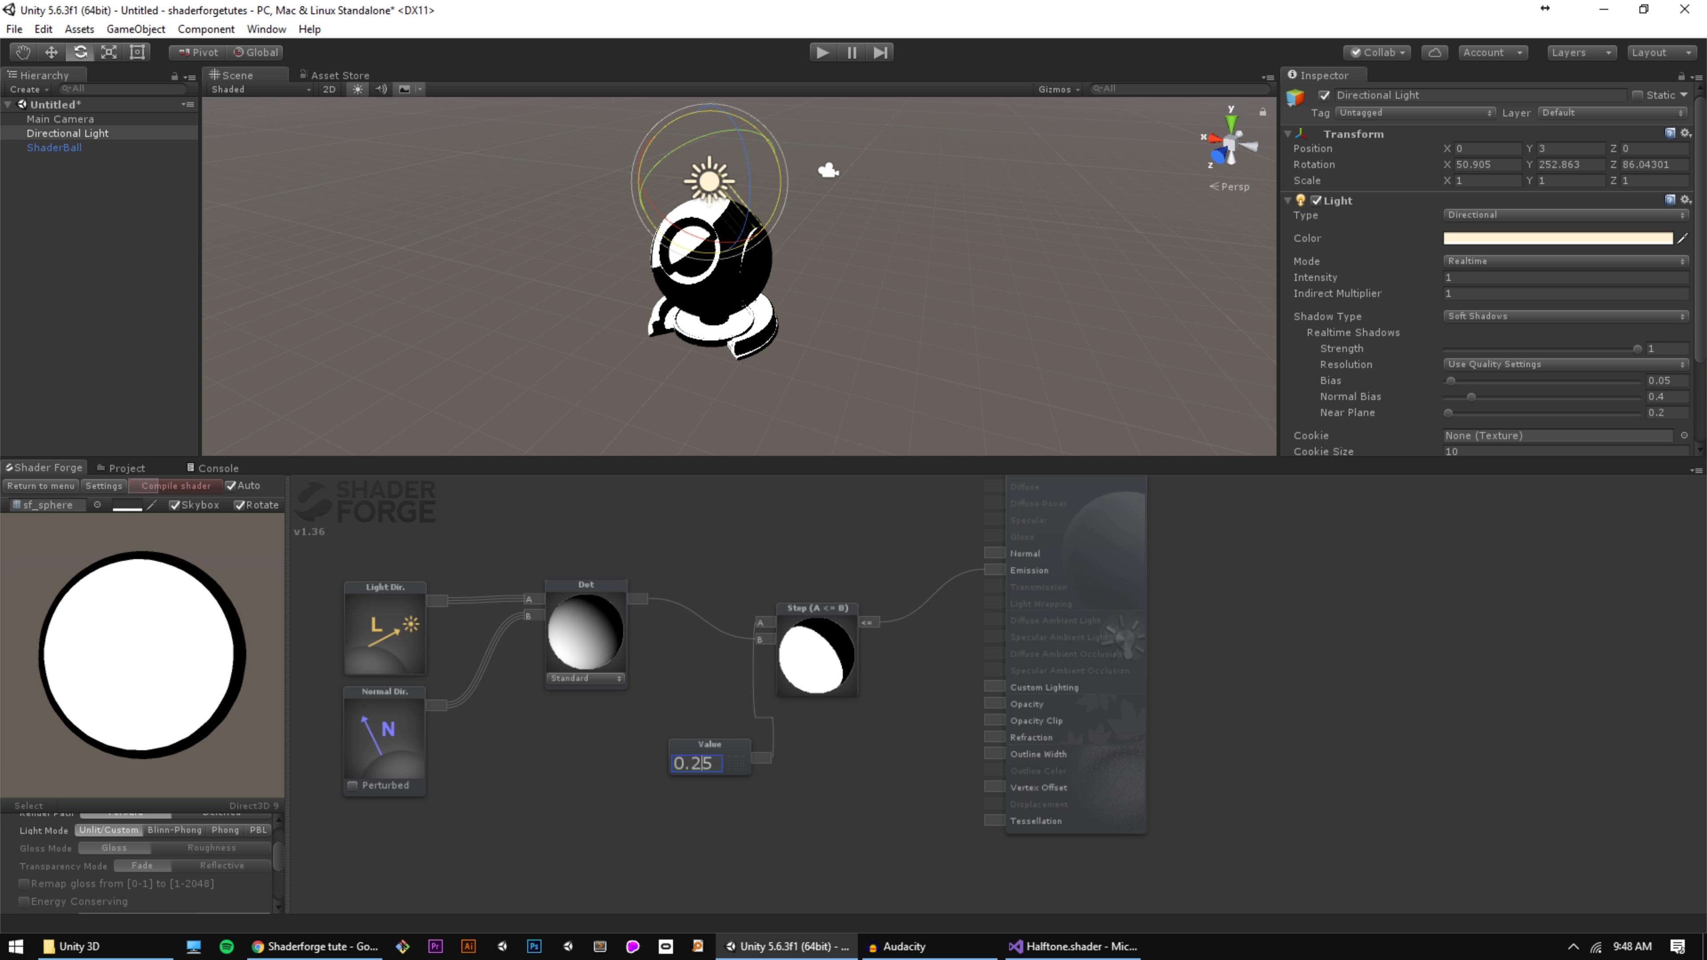
pyautogui.press('BackSpace')
# Step: Move the Value node below the Dot node to tidy its connection to the Step node
pyautogui.scroll(-3, 699, 673)
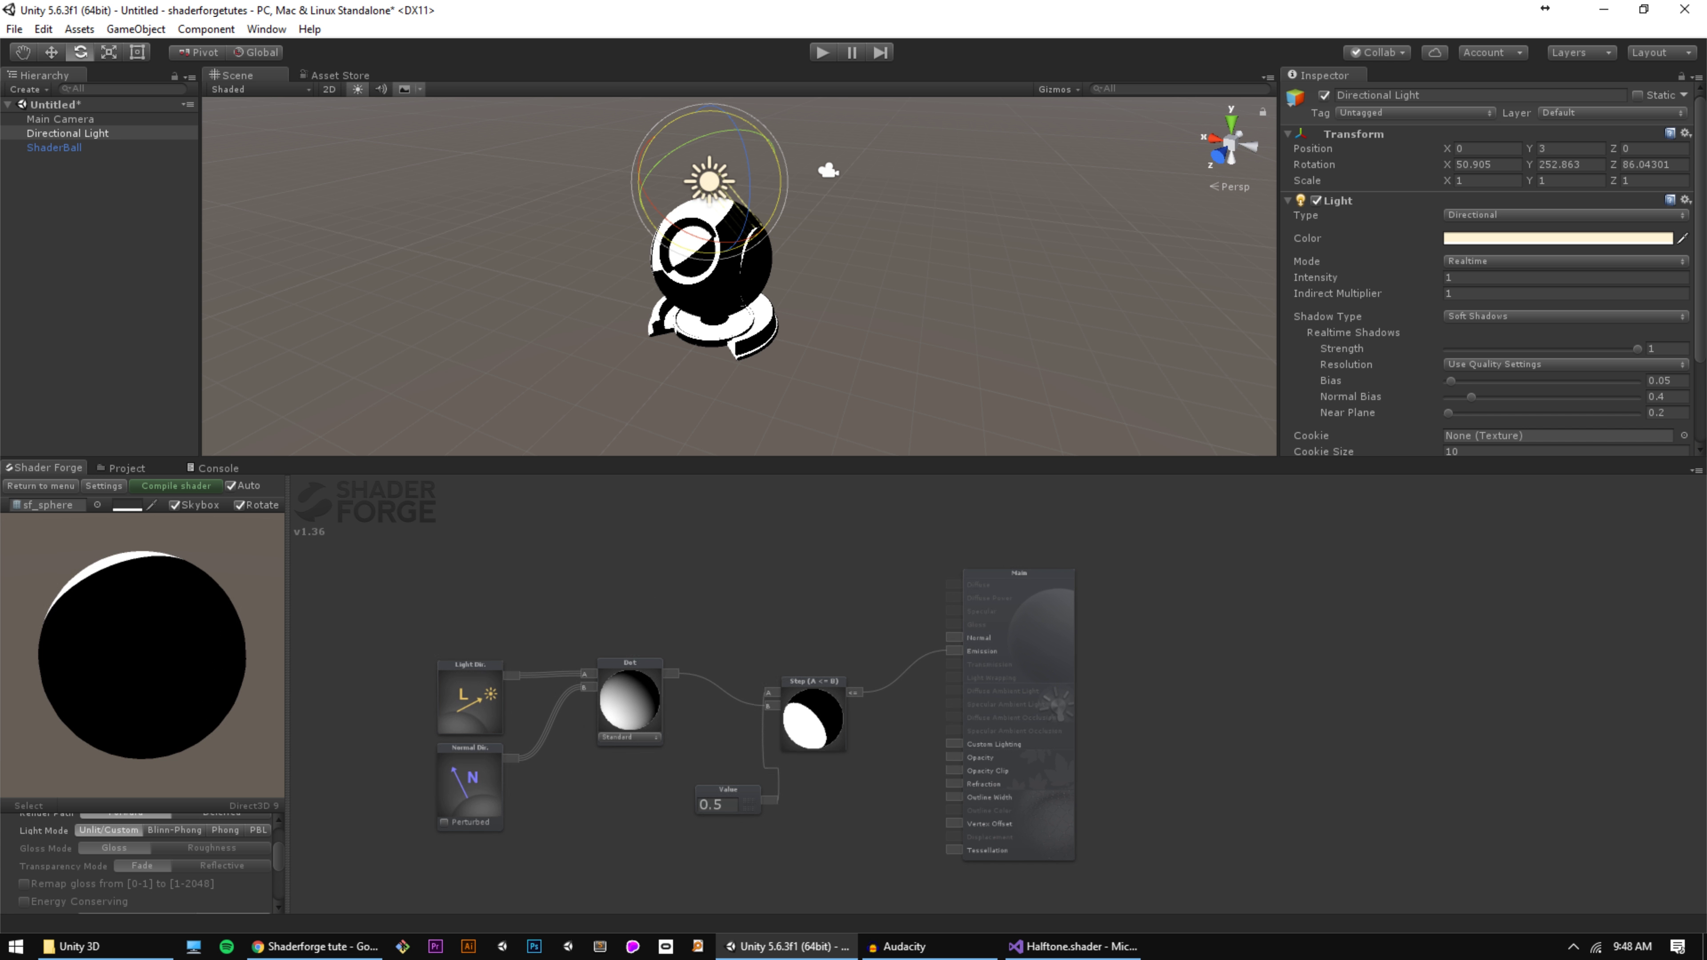
pyautogui.moveTo(704, 749); pyautogui.dragTo(655, 747)
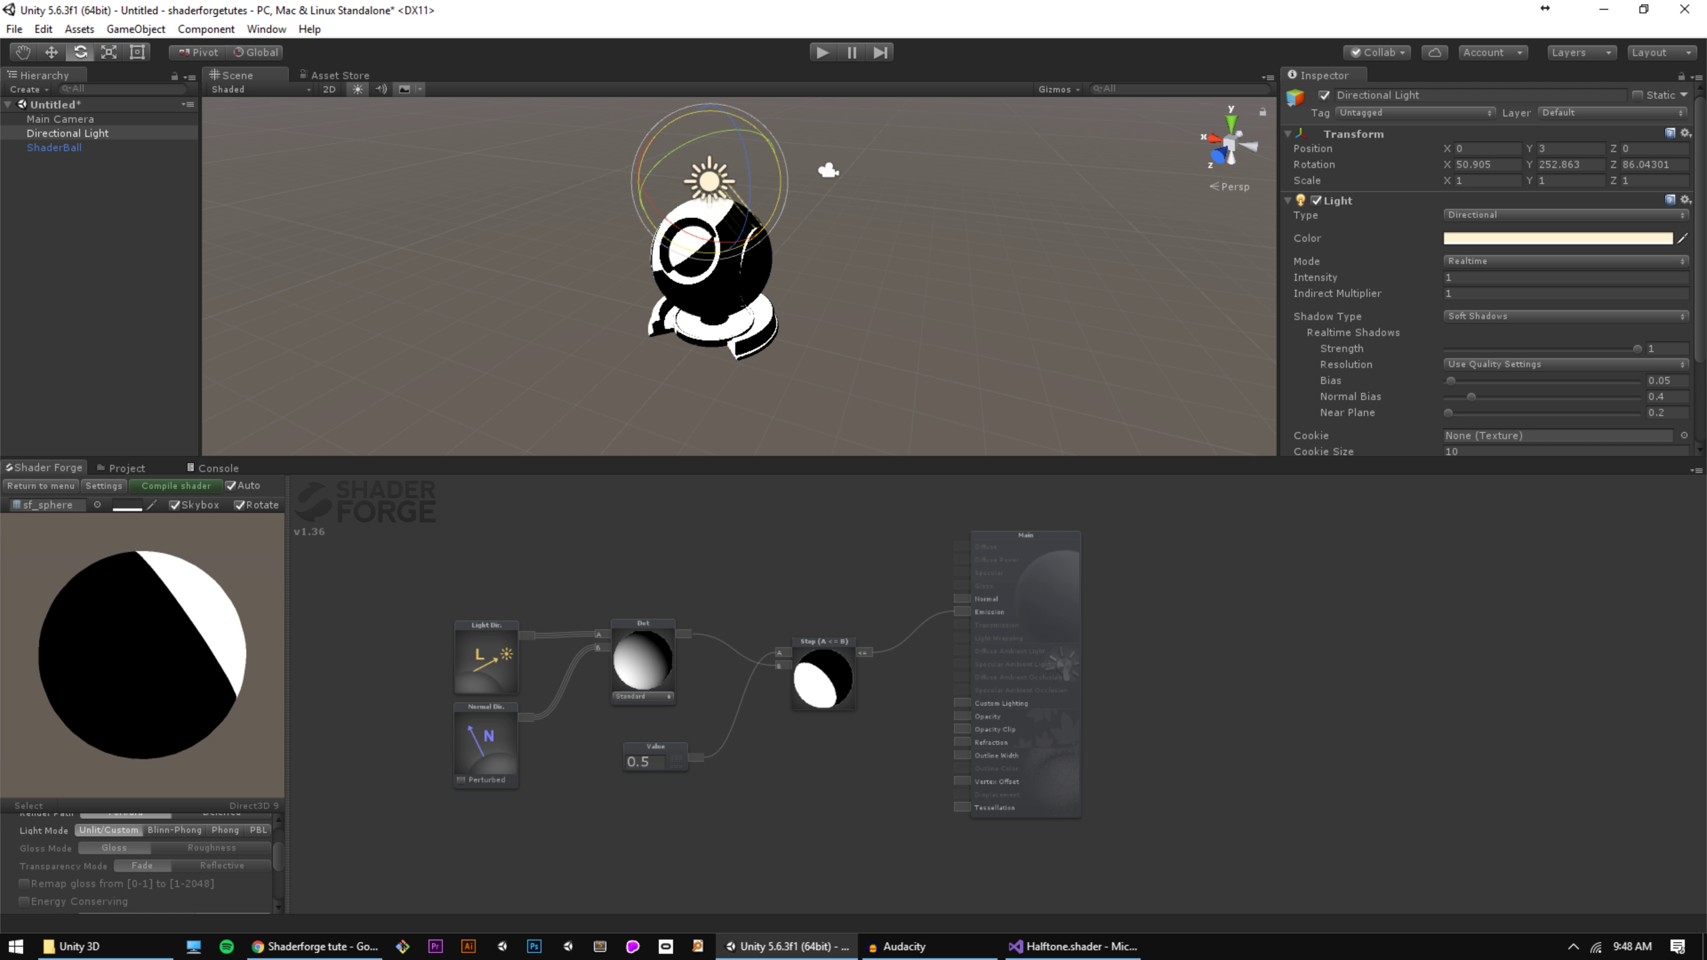
# Step: Open the project's assets and examine the PurpleSteps texture in its preview
pyautogui.click(127, 469)
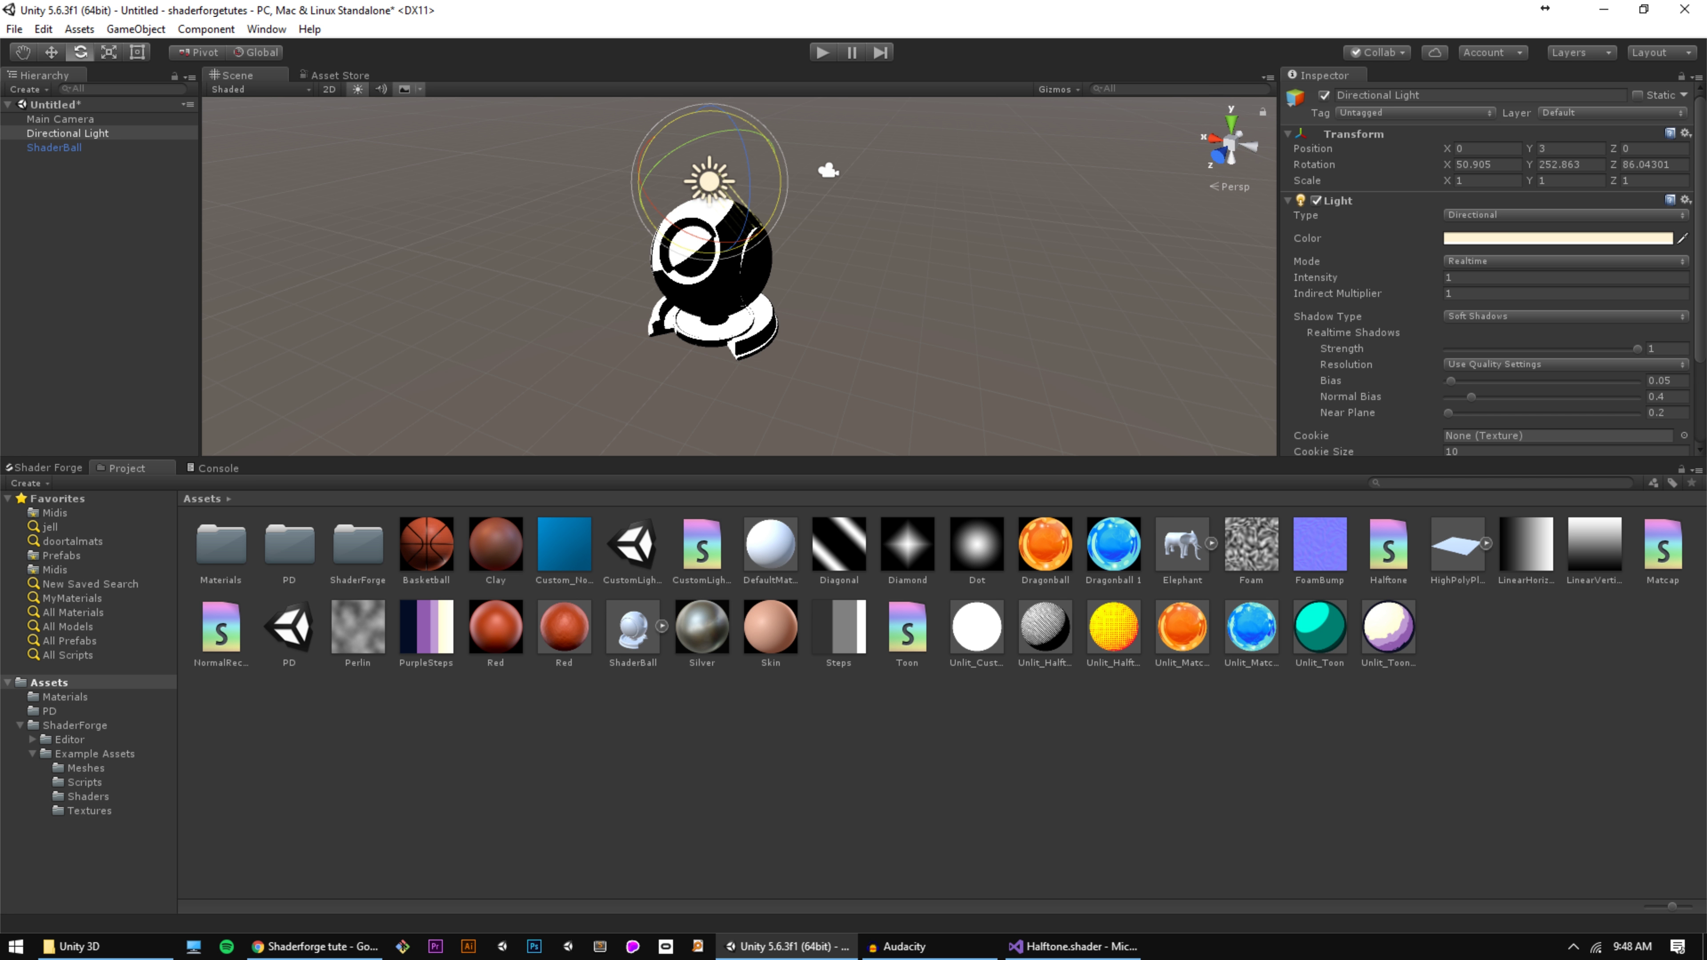
pyautogui.click(426, 627)
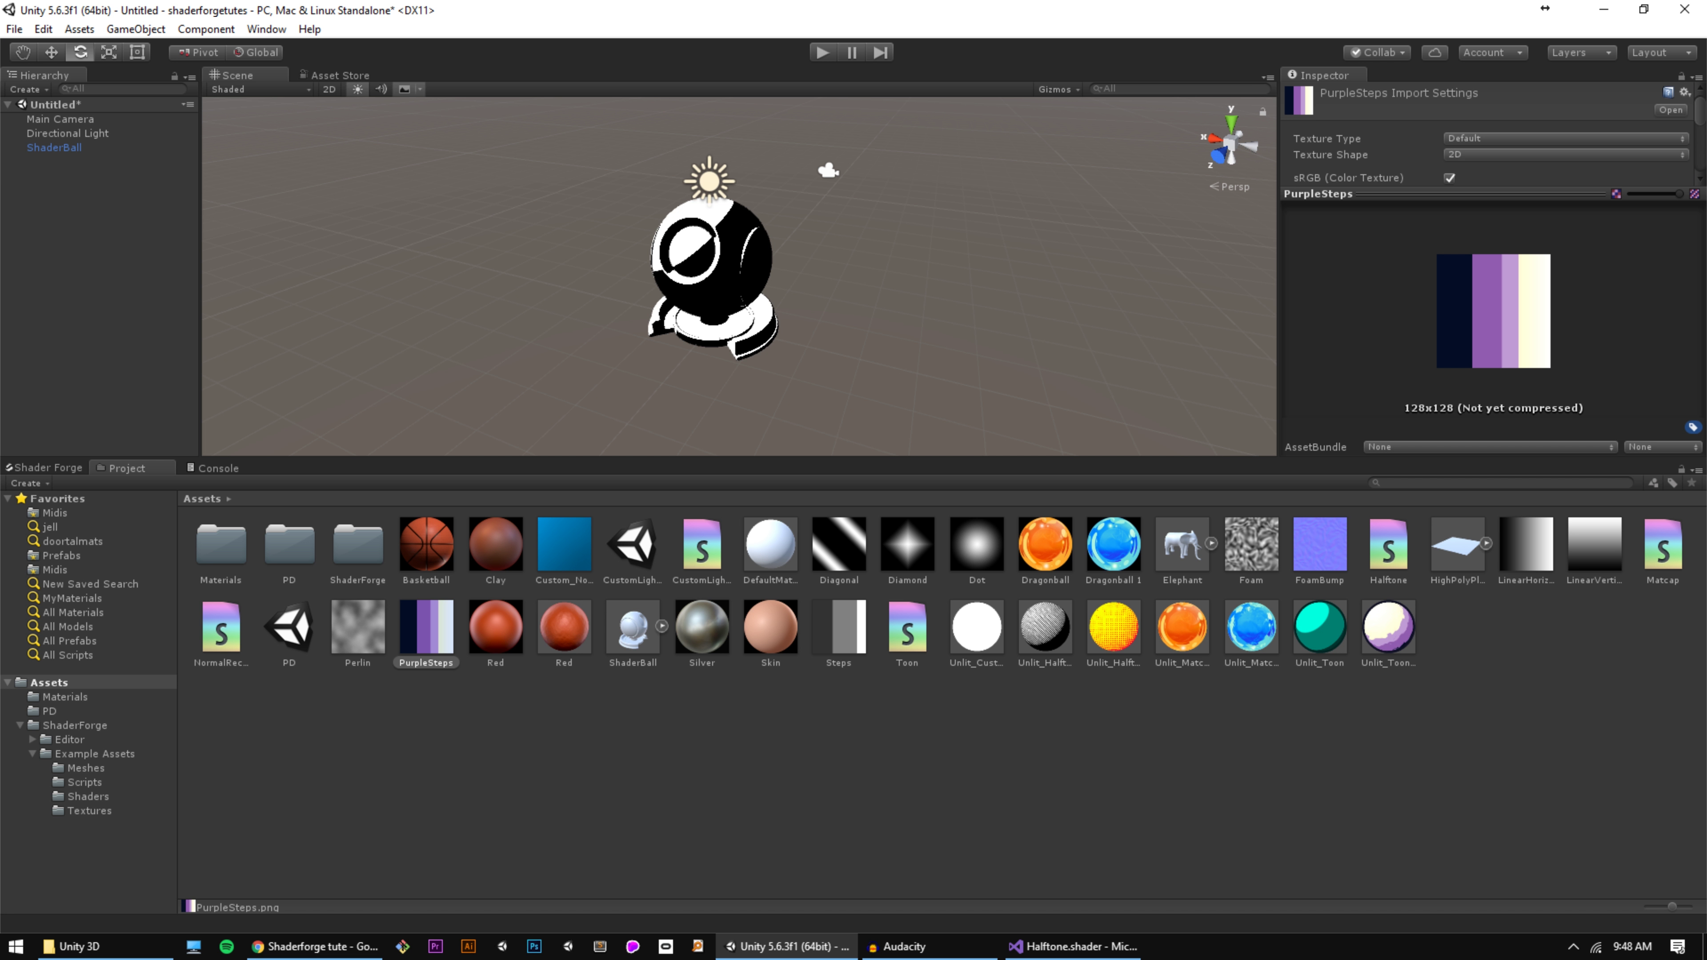
# Step: Add a Texture 2D node named Ramp to the shader graph below the 0.5 Value node
pyautogui.click(45, 468)
pyautogui.moveTo(861, 746); pyautogui.dragTo(860, 674, button='middle')
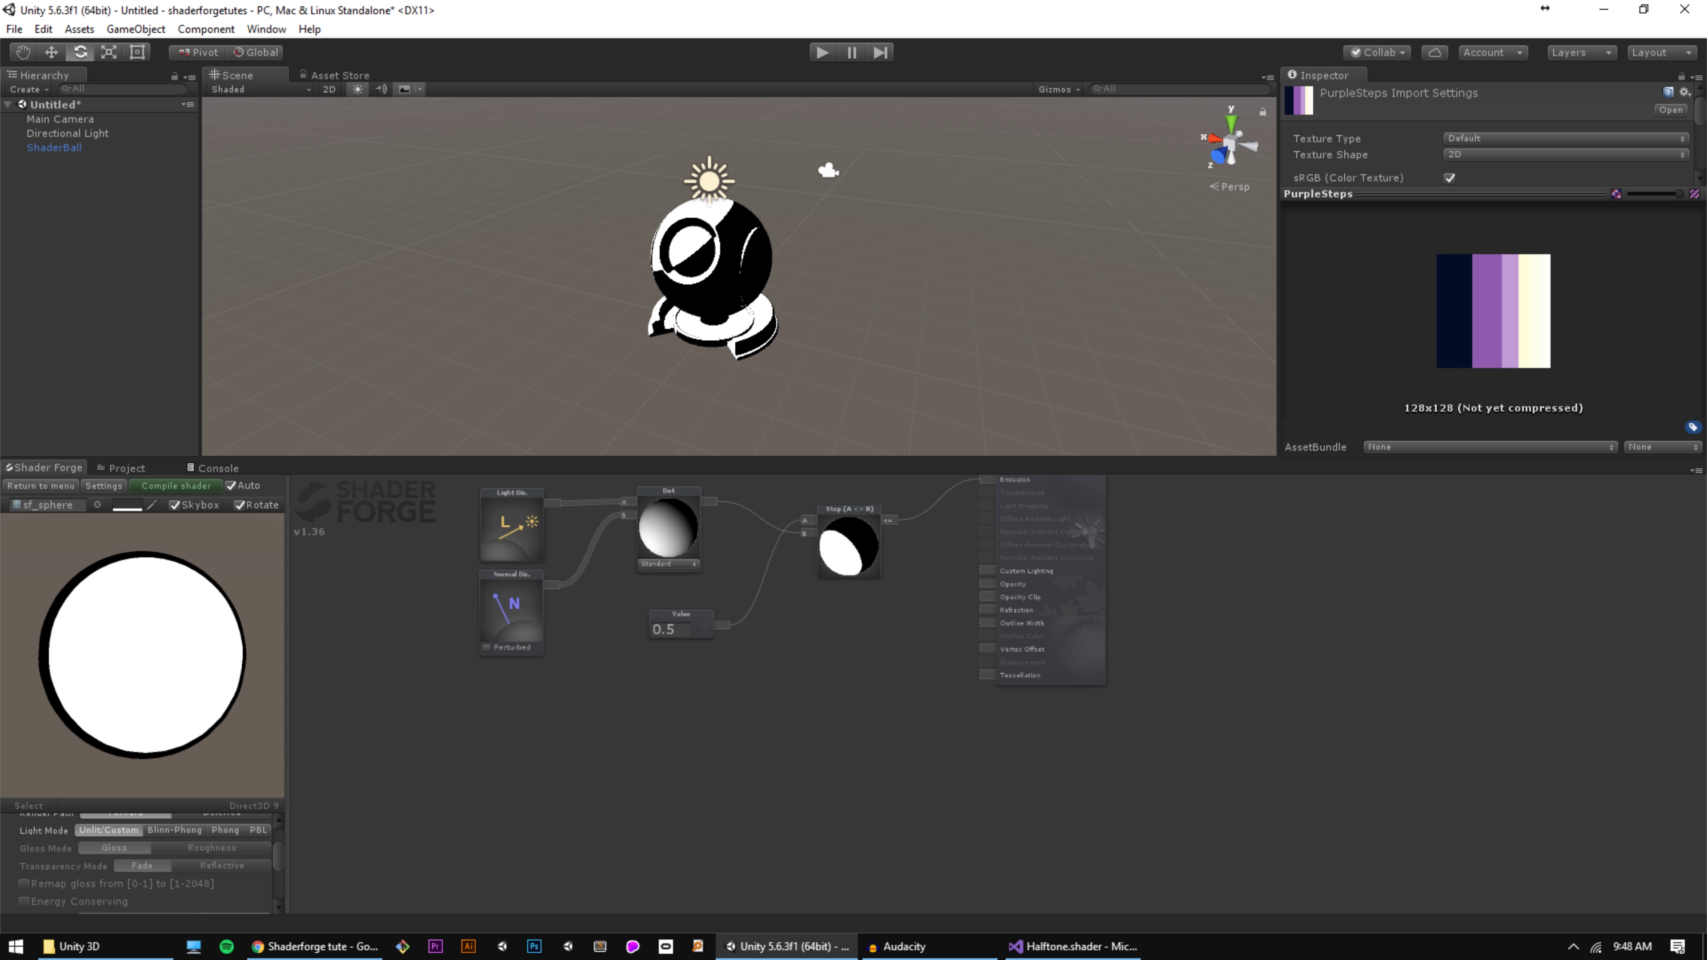
pyautogui.press('t')
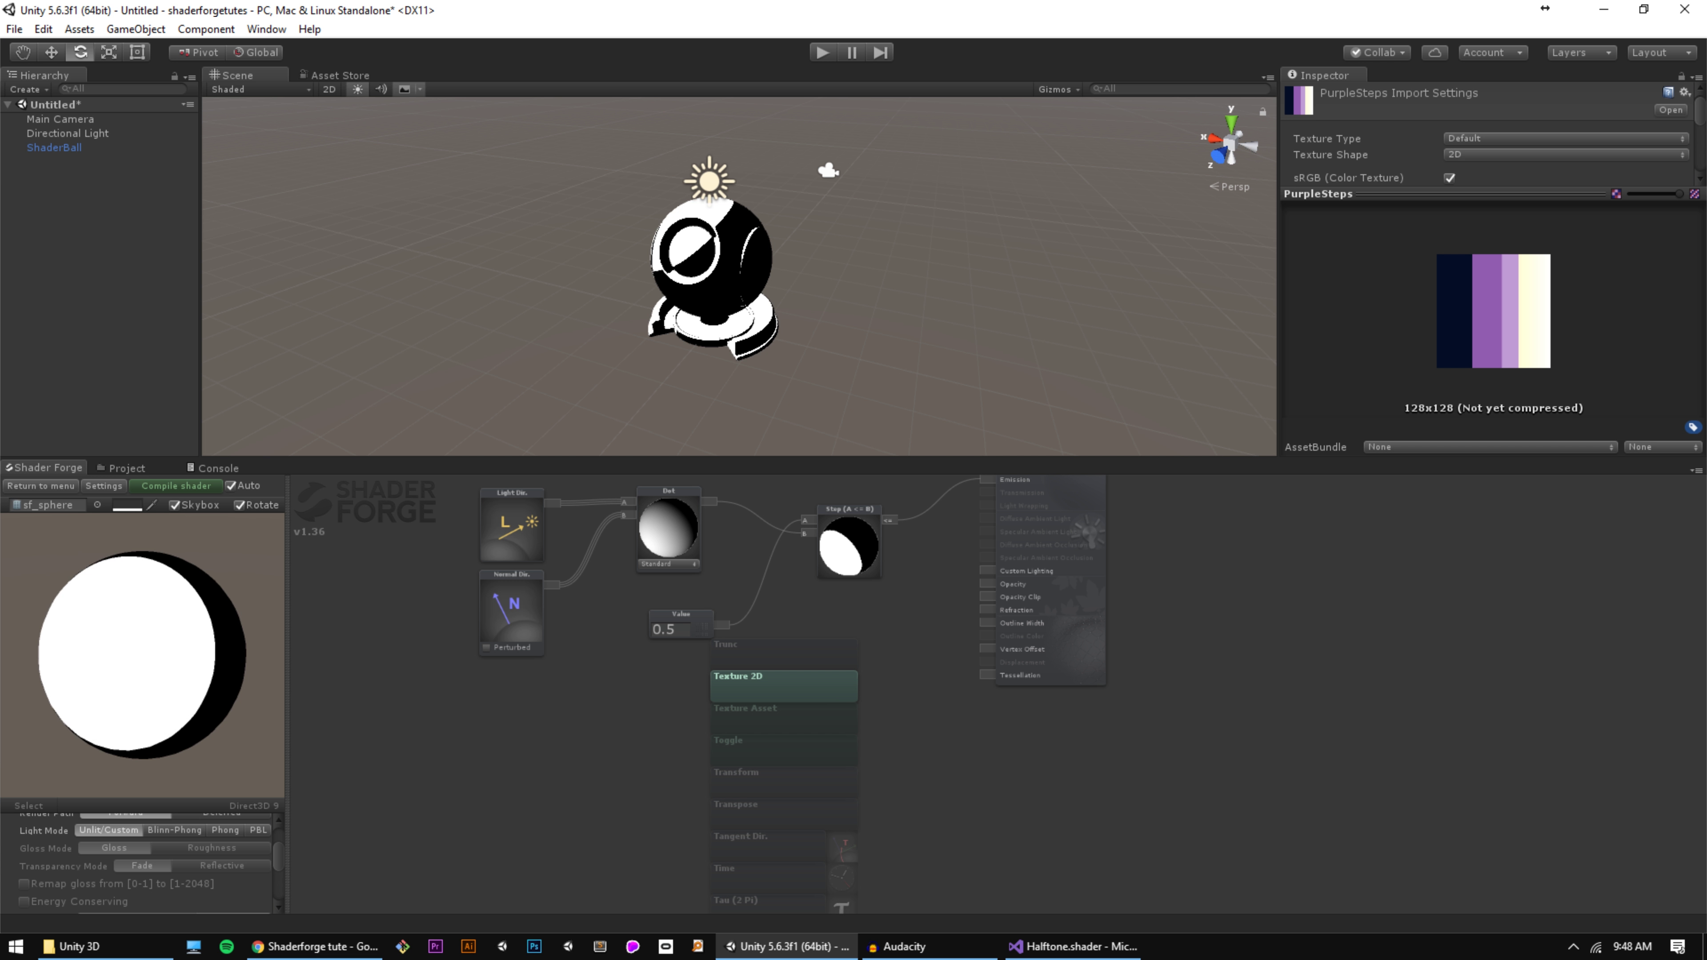
pyautogui.click(785, 687)
pyautogui.click(784, 655)
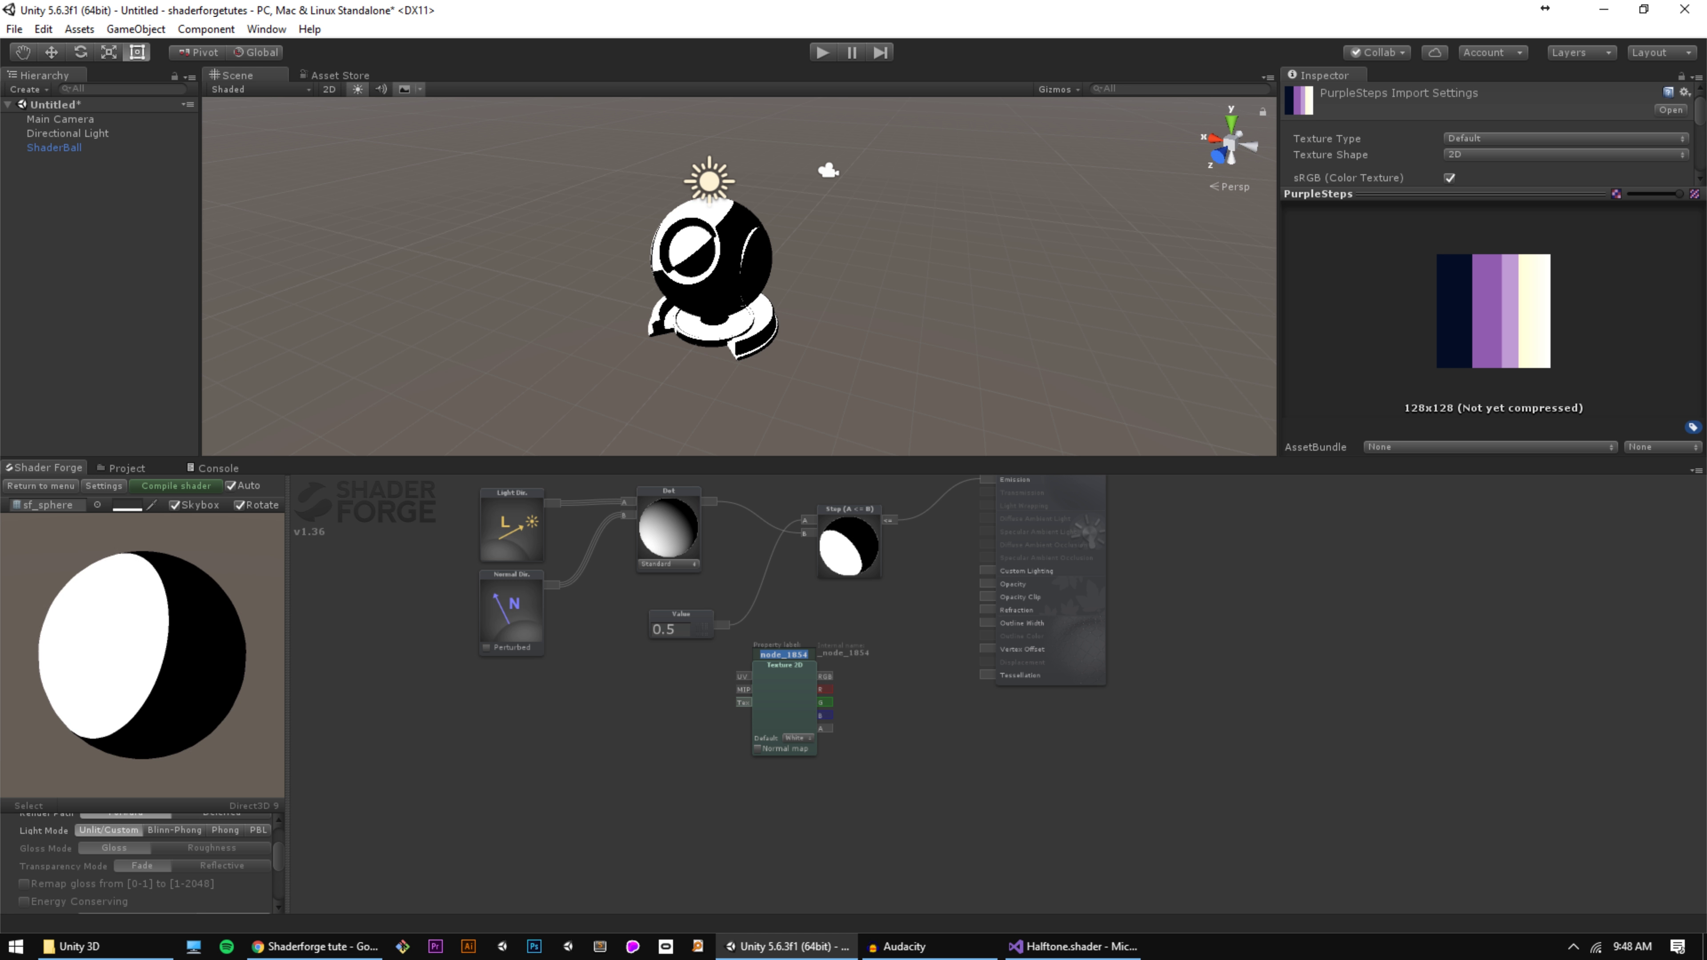
pyautogui.write('Ramp')
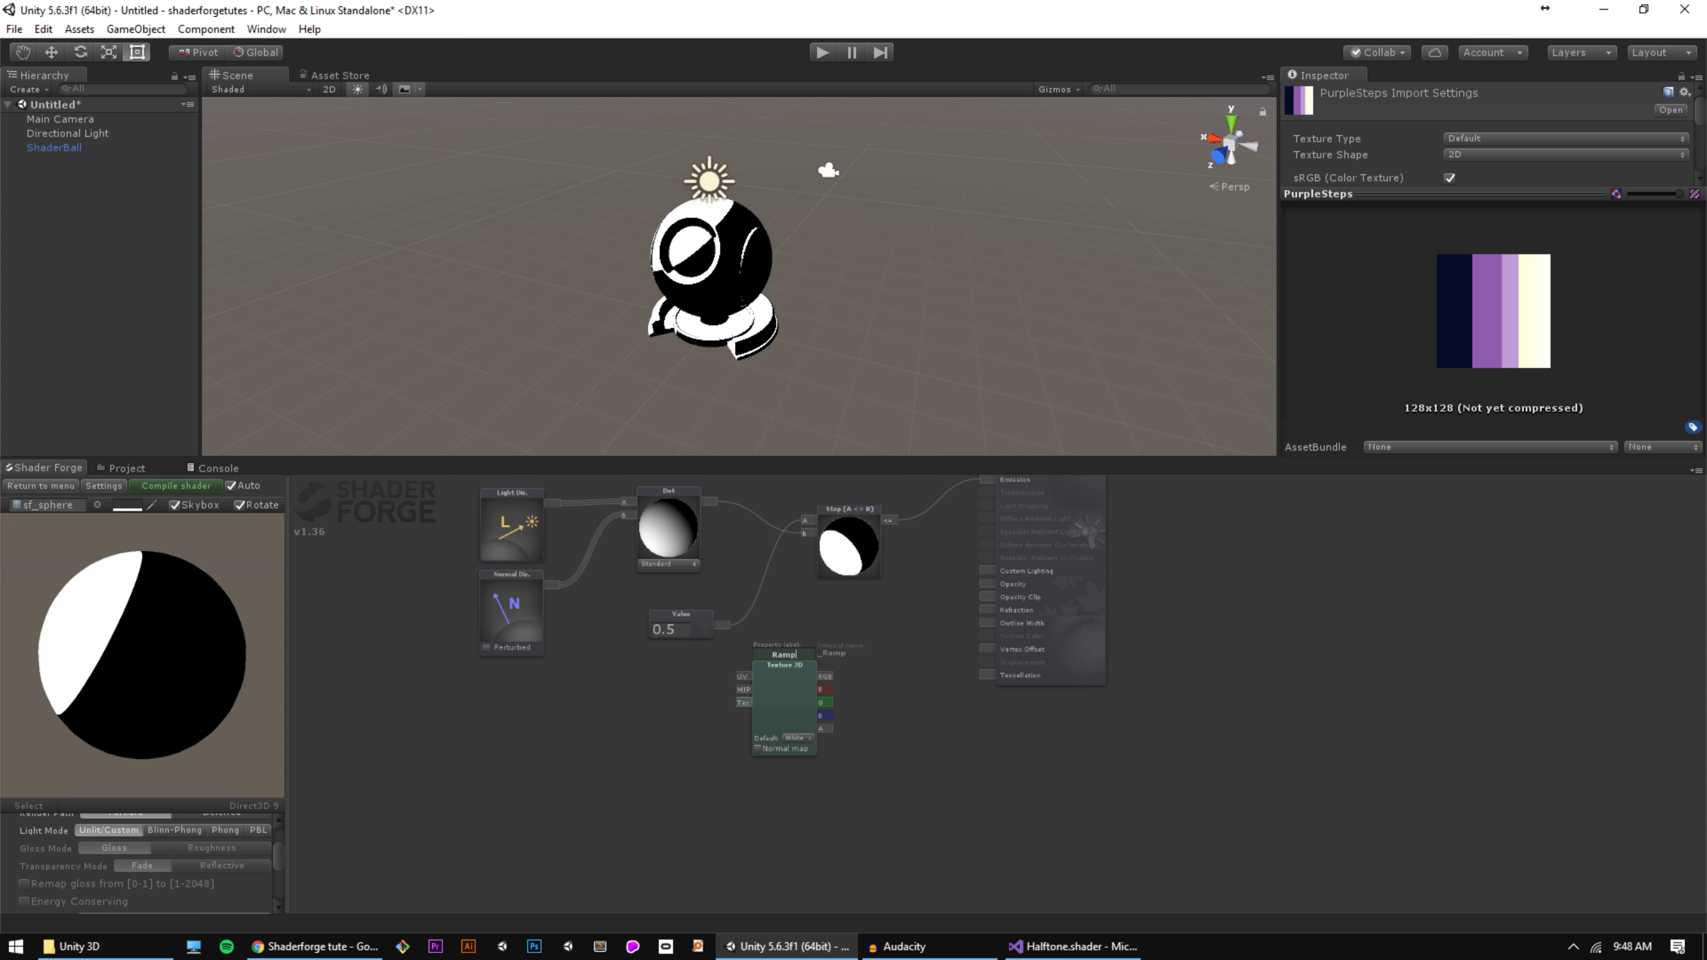
pyautogui.moveTo(813, 699); pyautogui.dragTo(784, 746, button='middle')
pyautogui.click(756, 745)
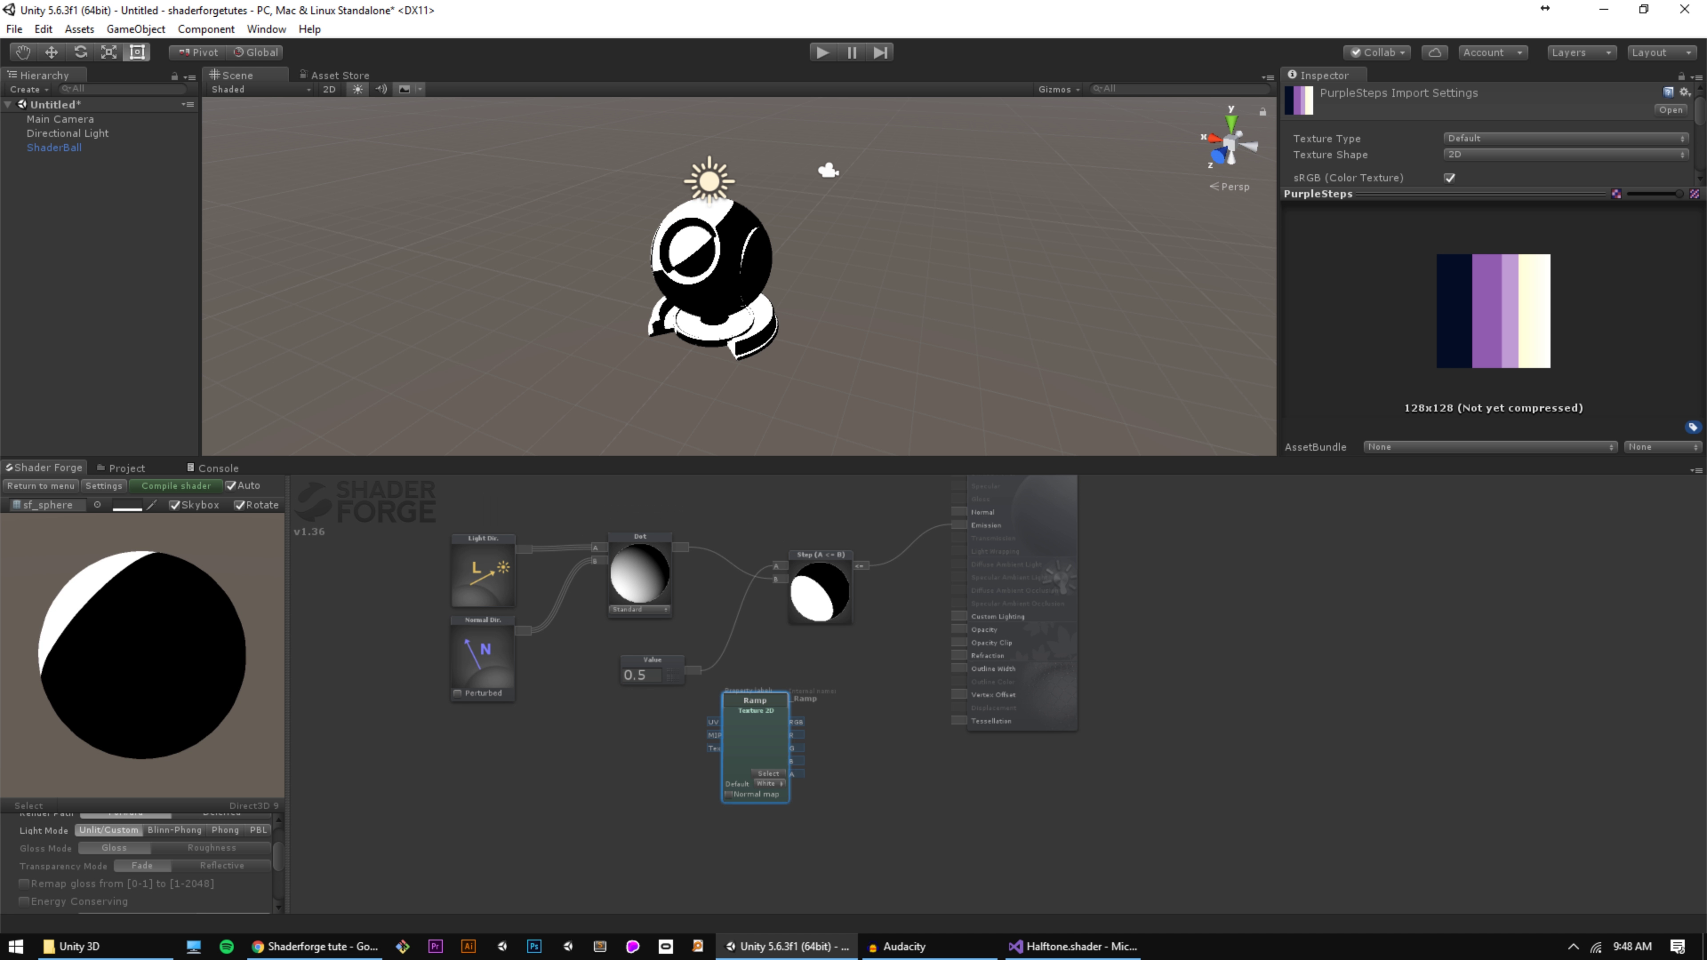
# Step: Show the ShaderBall's Unlit_CustomLighting material settings and connect the Ramp texture's RGB output to Emission
pyautogui.click(54, 147)
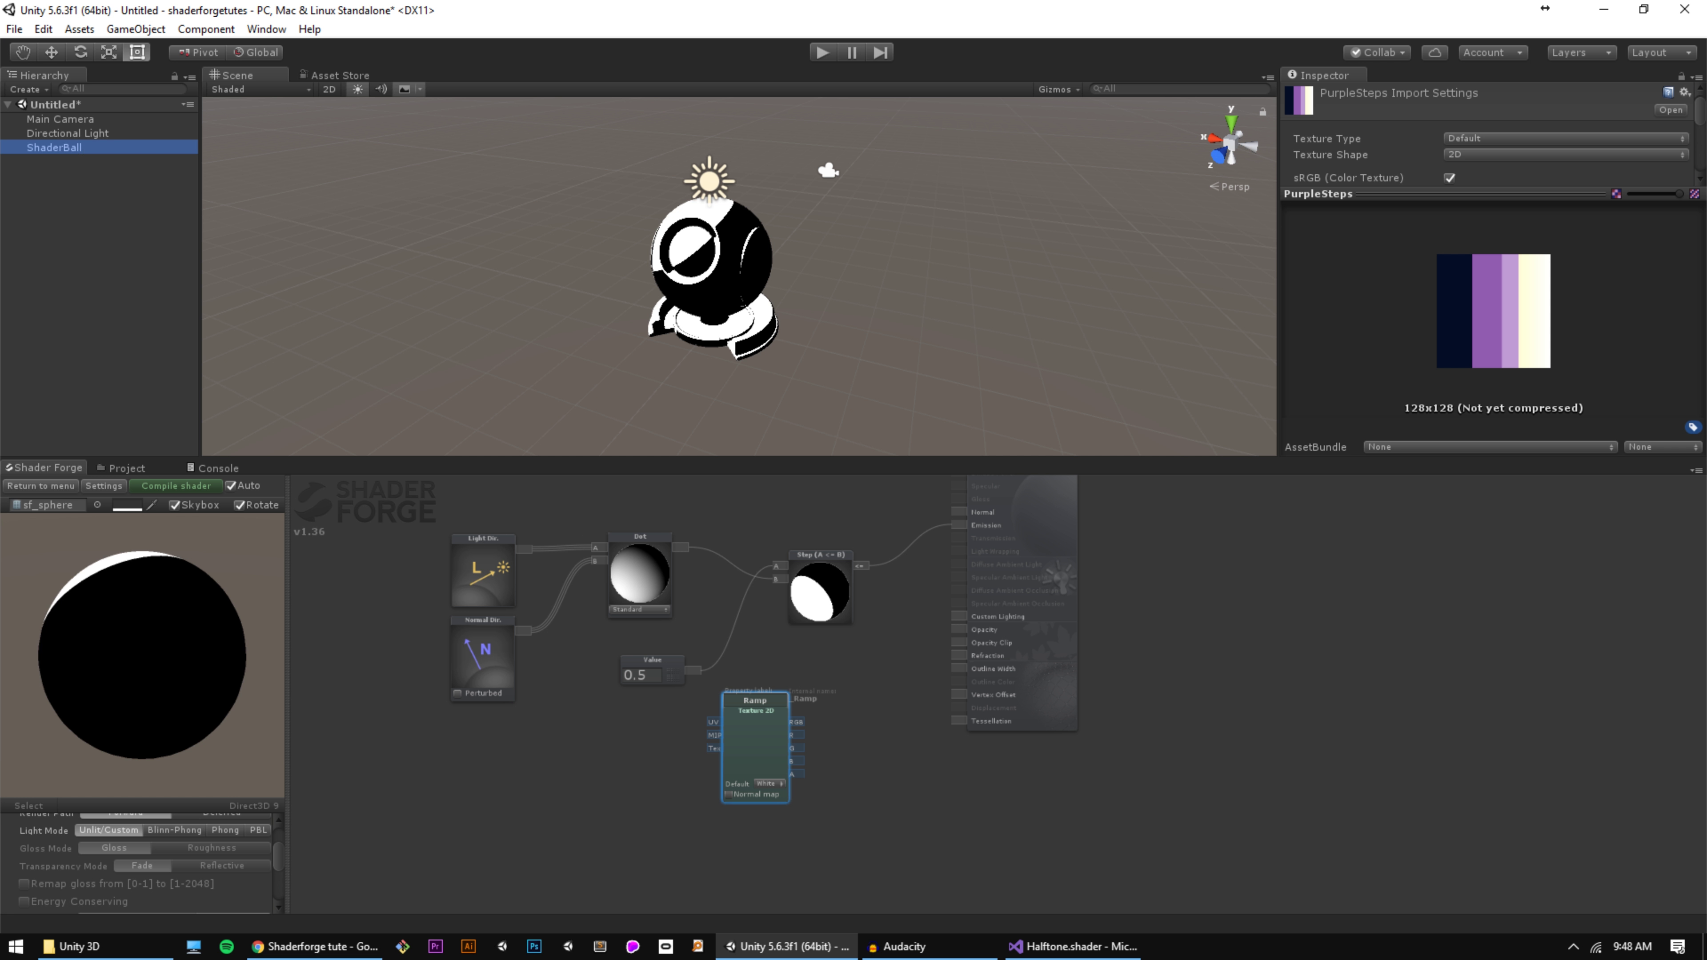
pyautogui.scroll(-5, 1487, 282)
pyautogui.click(1289, 401)
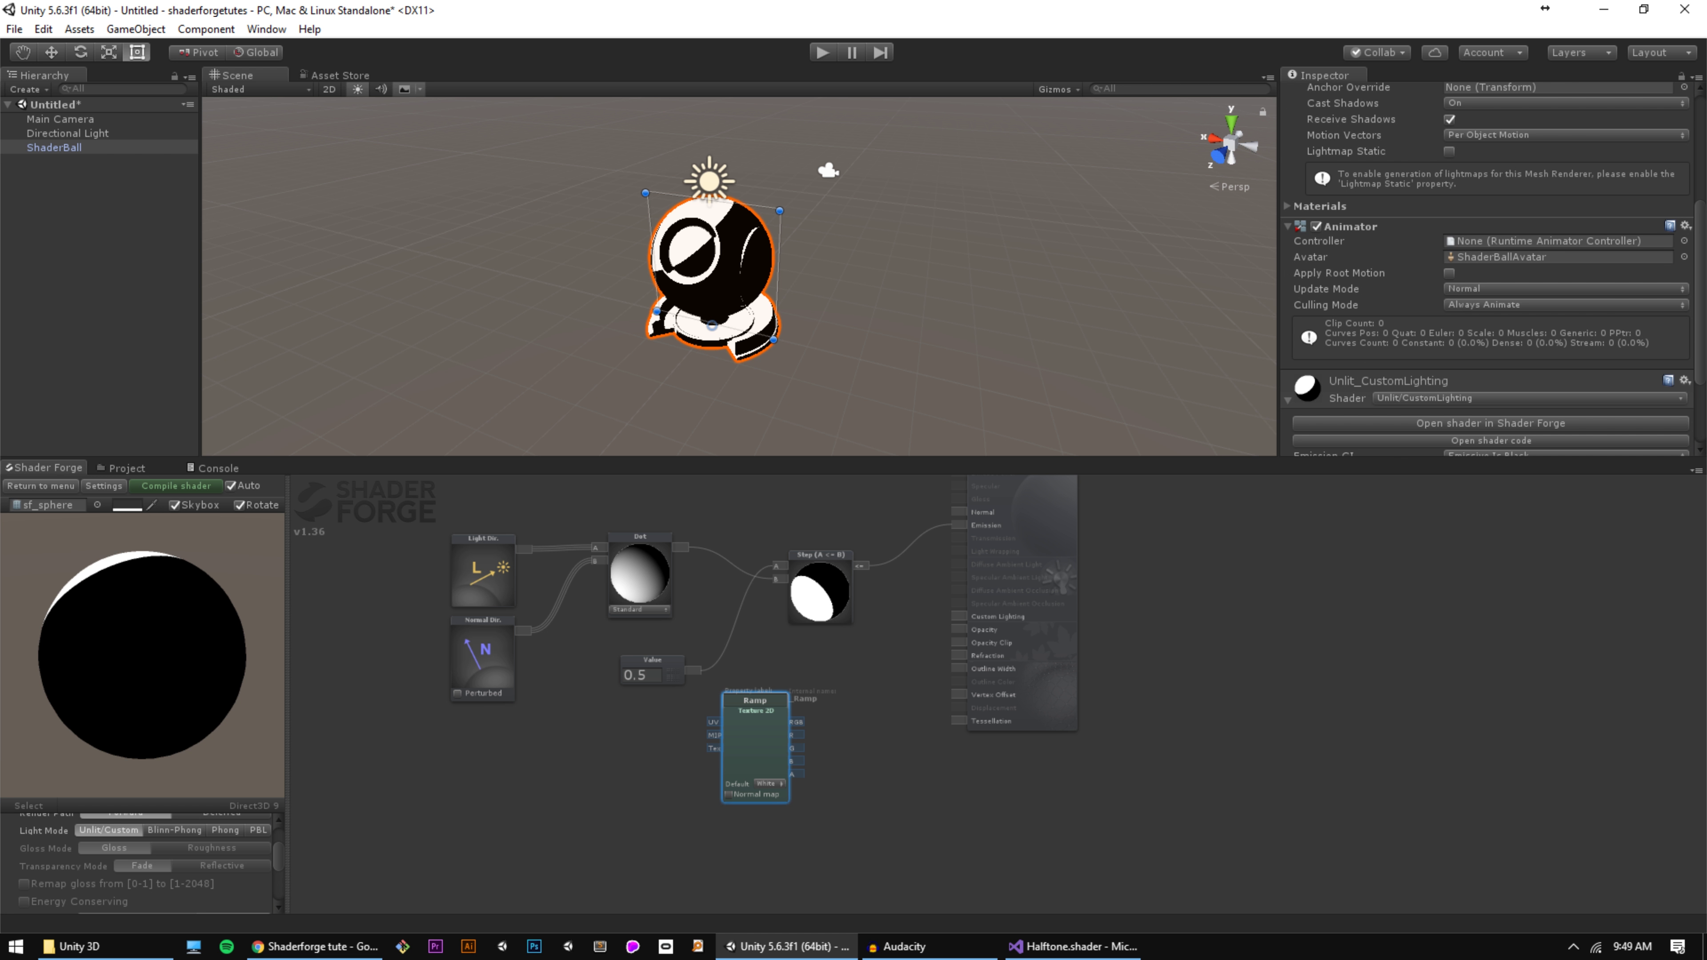
pyautogui.scroll(-3, 1294, 396)
pyautogui.click(894, 753)
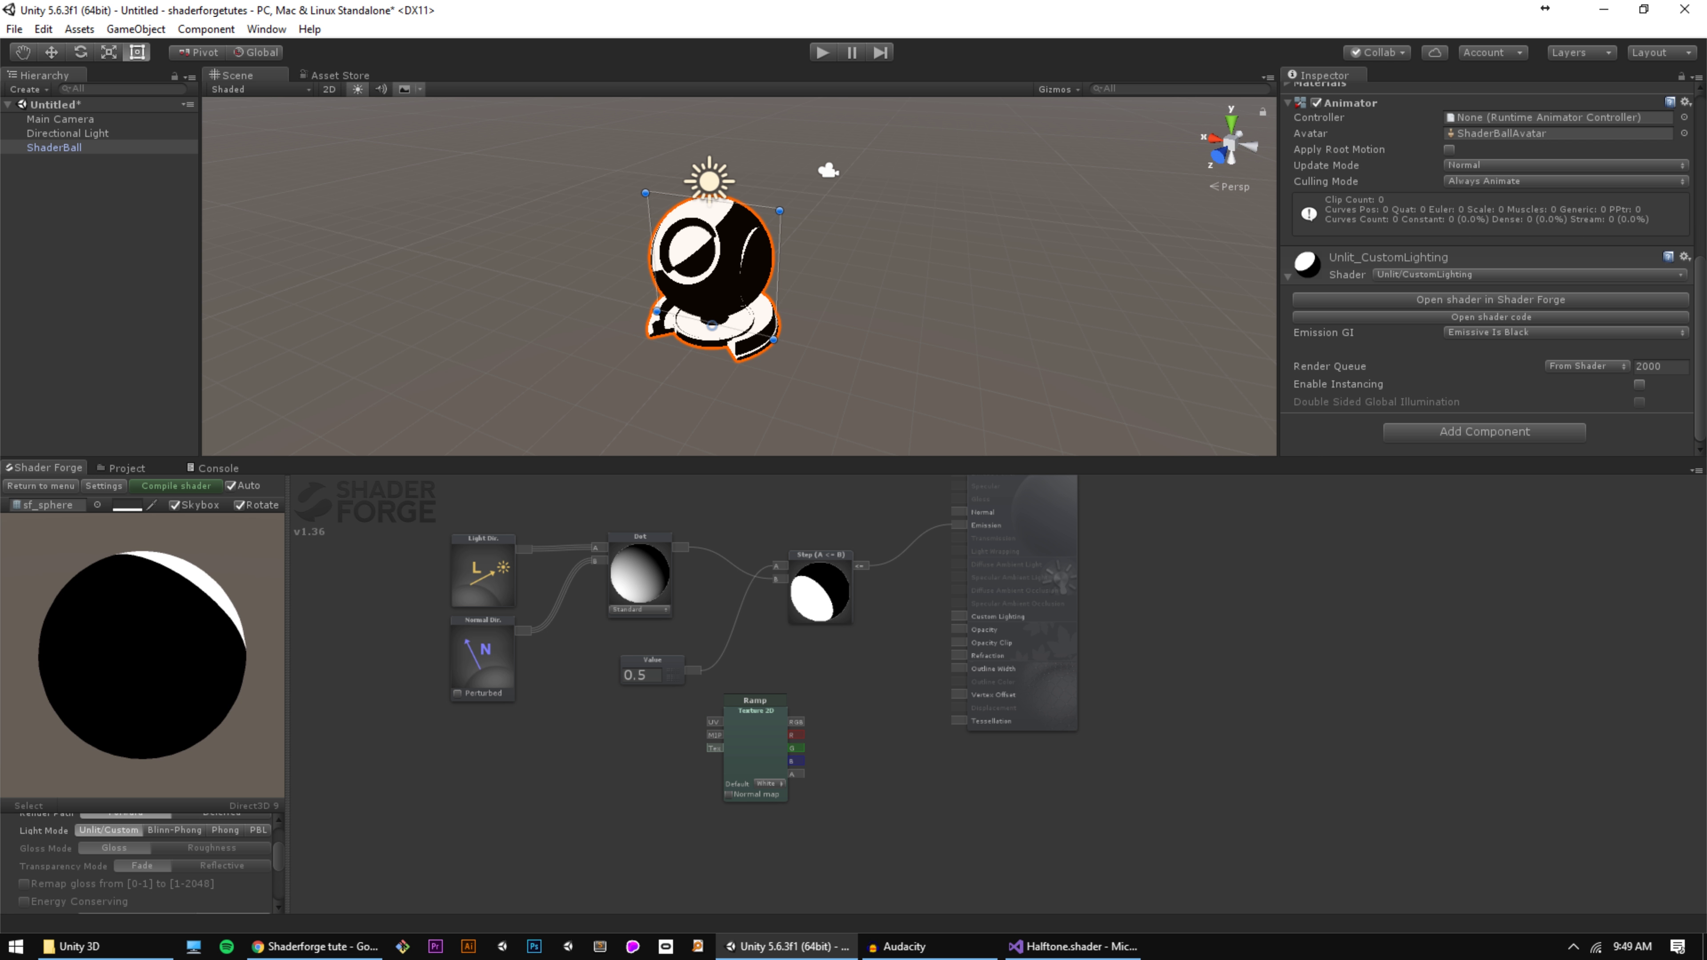
pyautogui.moveTo(894, 753); pyautogui.dragTo(837, 833, button='middle')
pyautogui.moveTo(739, 803); pyautogui.dragTo(902, 605)
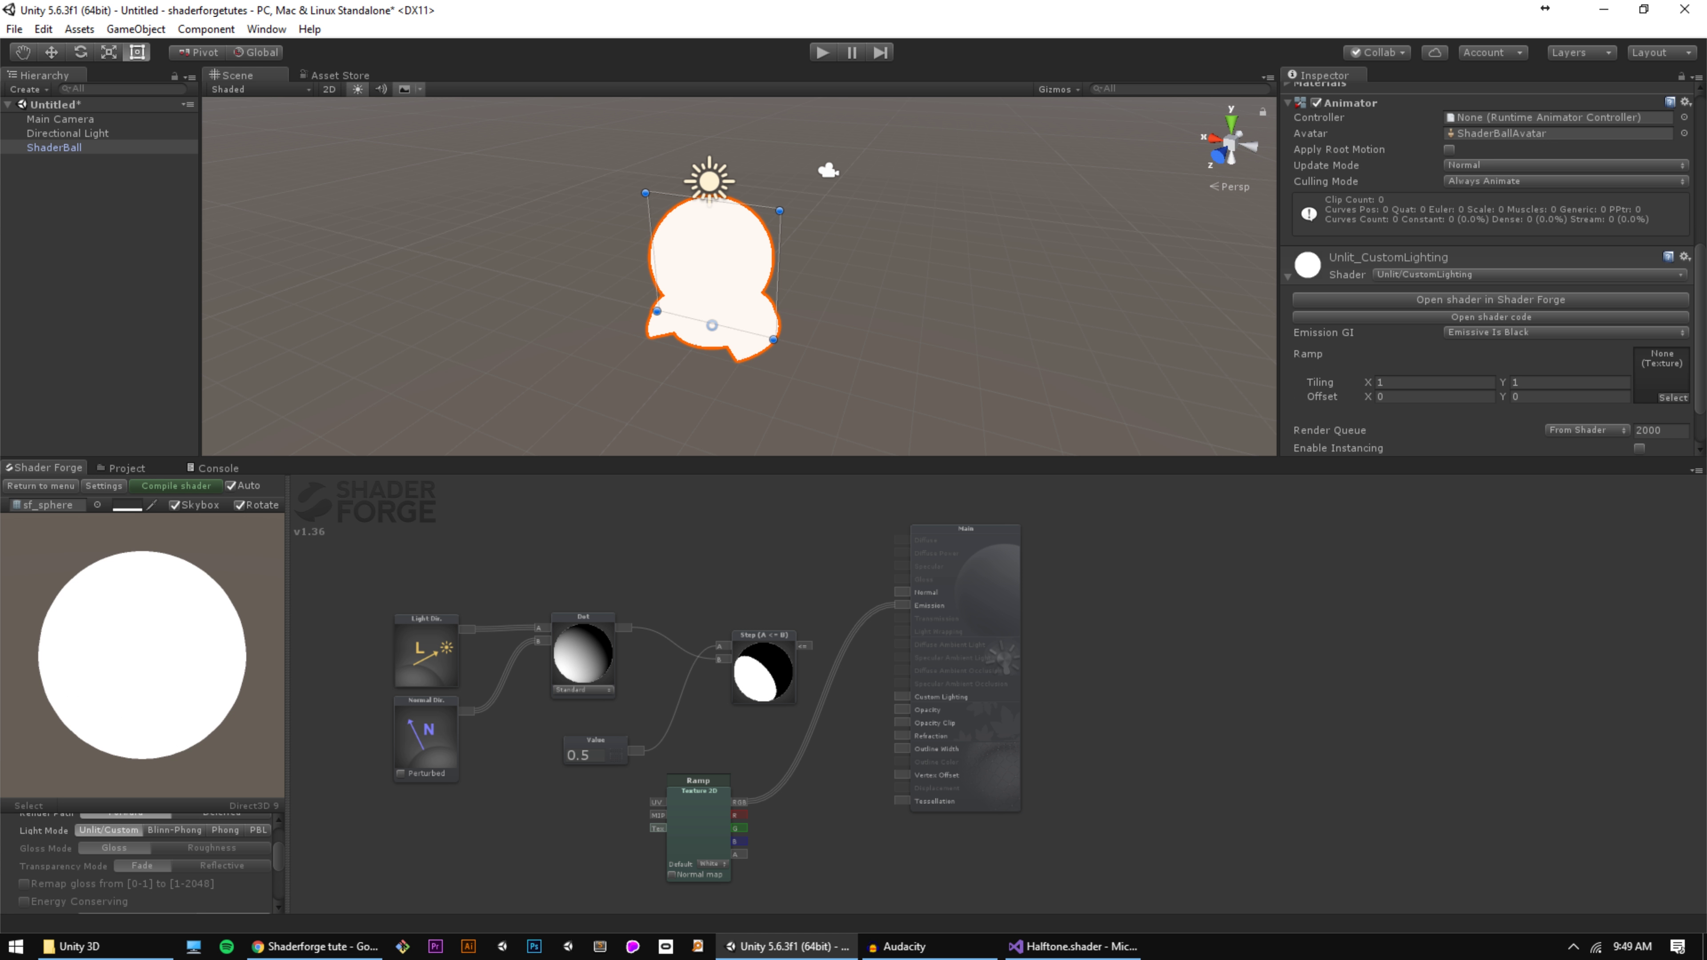
# Step: Assign the Steps texture to the Ramp slot of the ShaderBall's material
pyautogui.scroll(-3, 1375, 397)
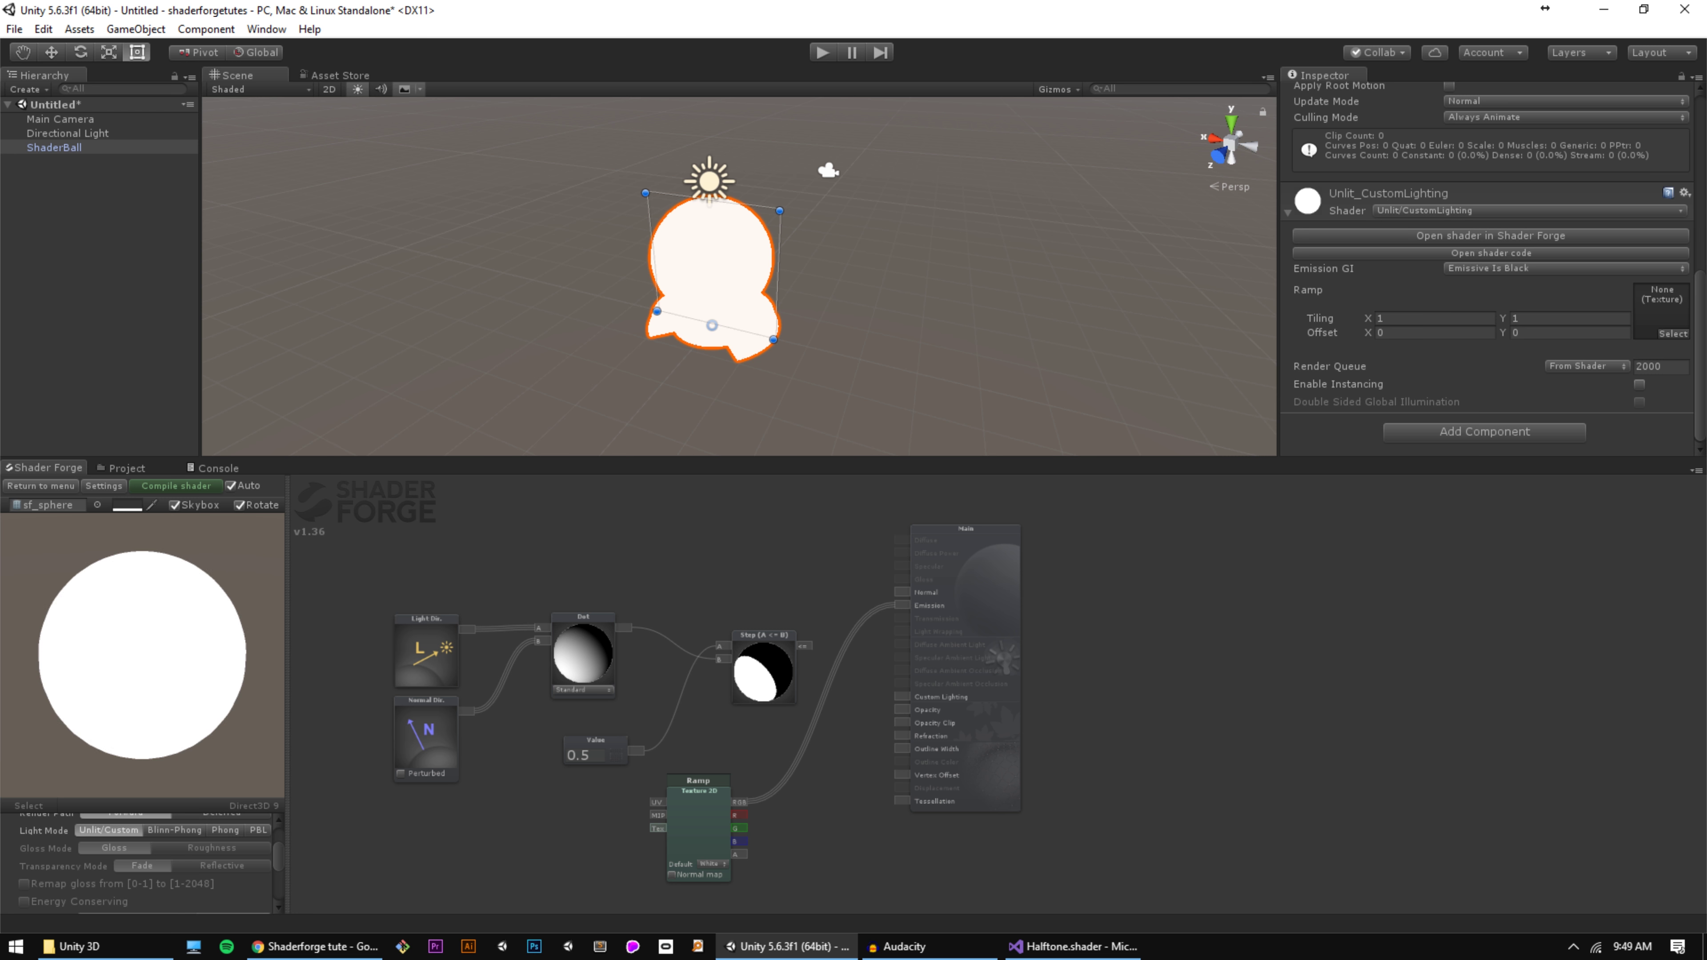
pyautogui.click(1673, 334)
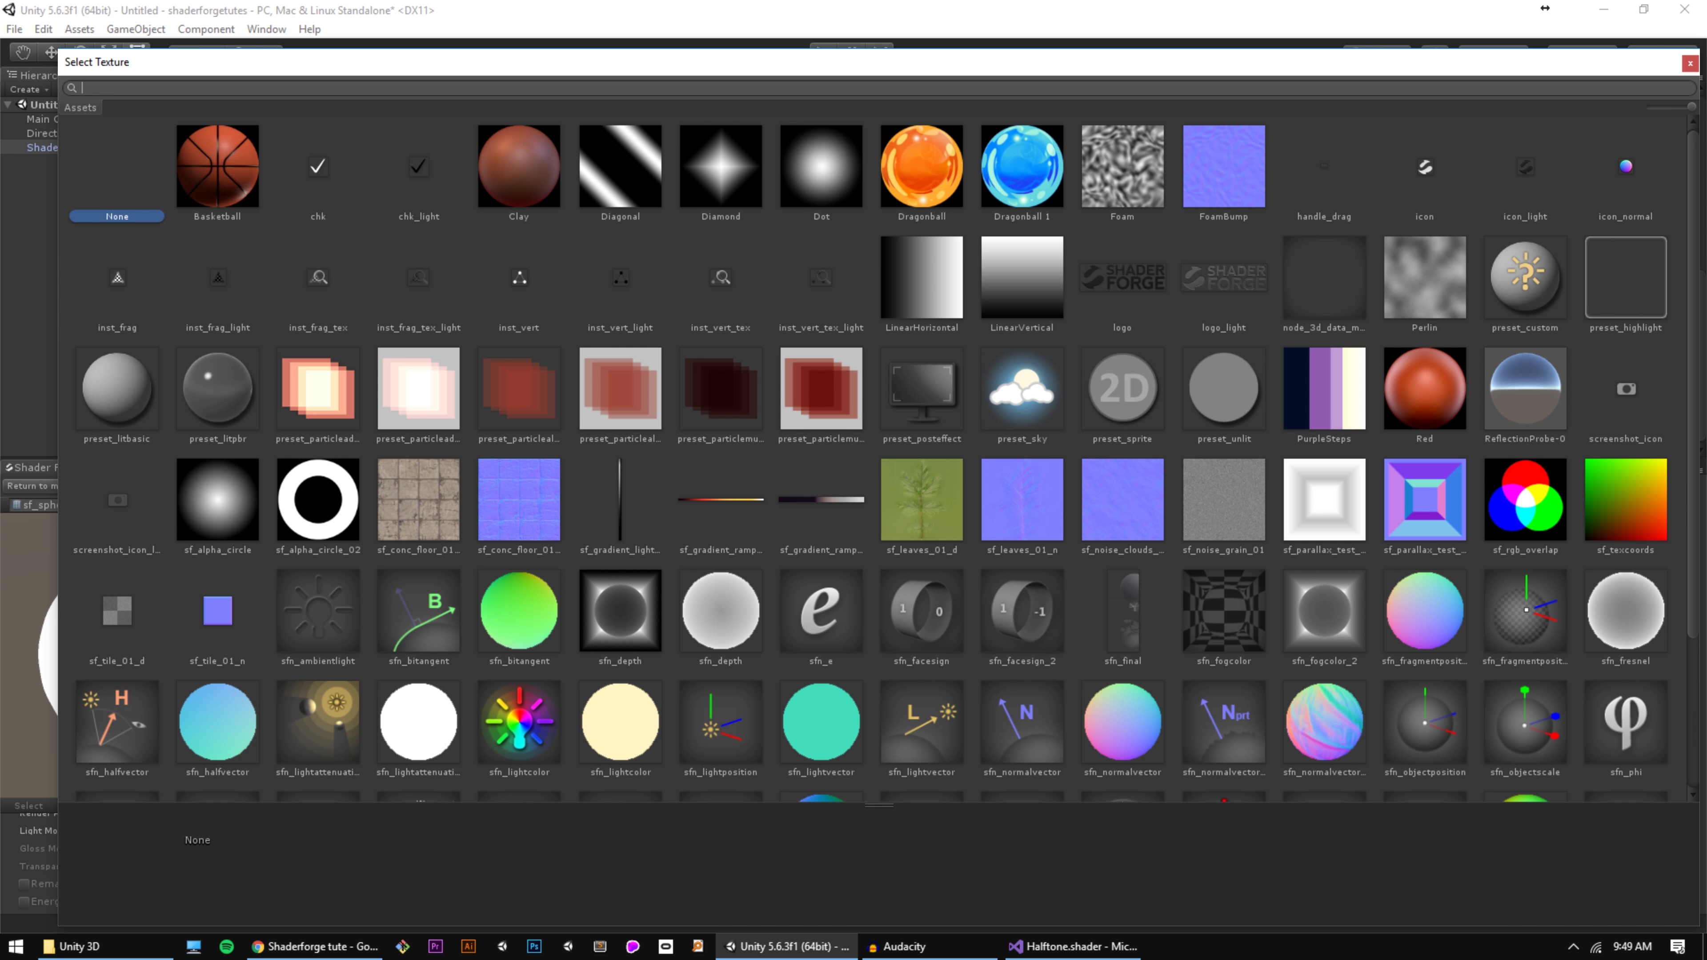
pyautogui.scroll(-3, 874, 457)
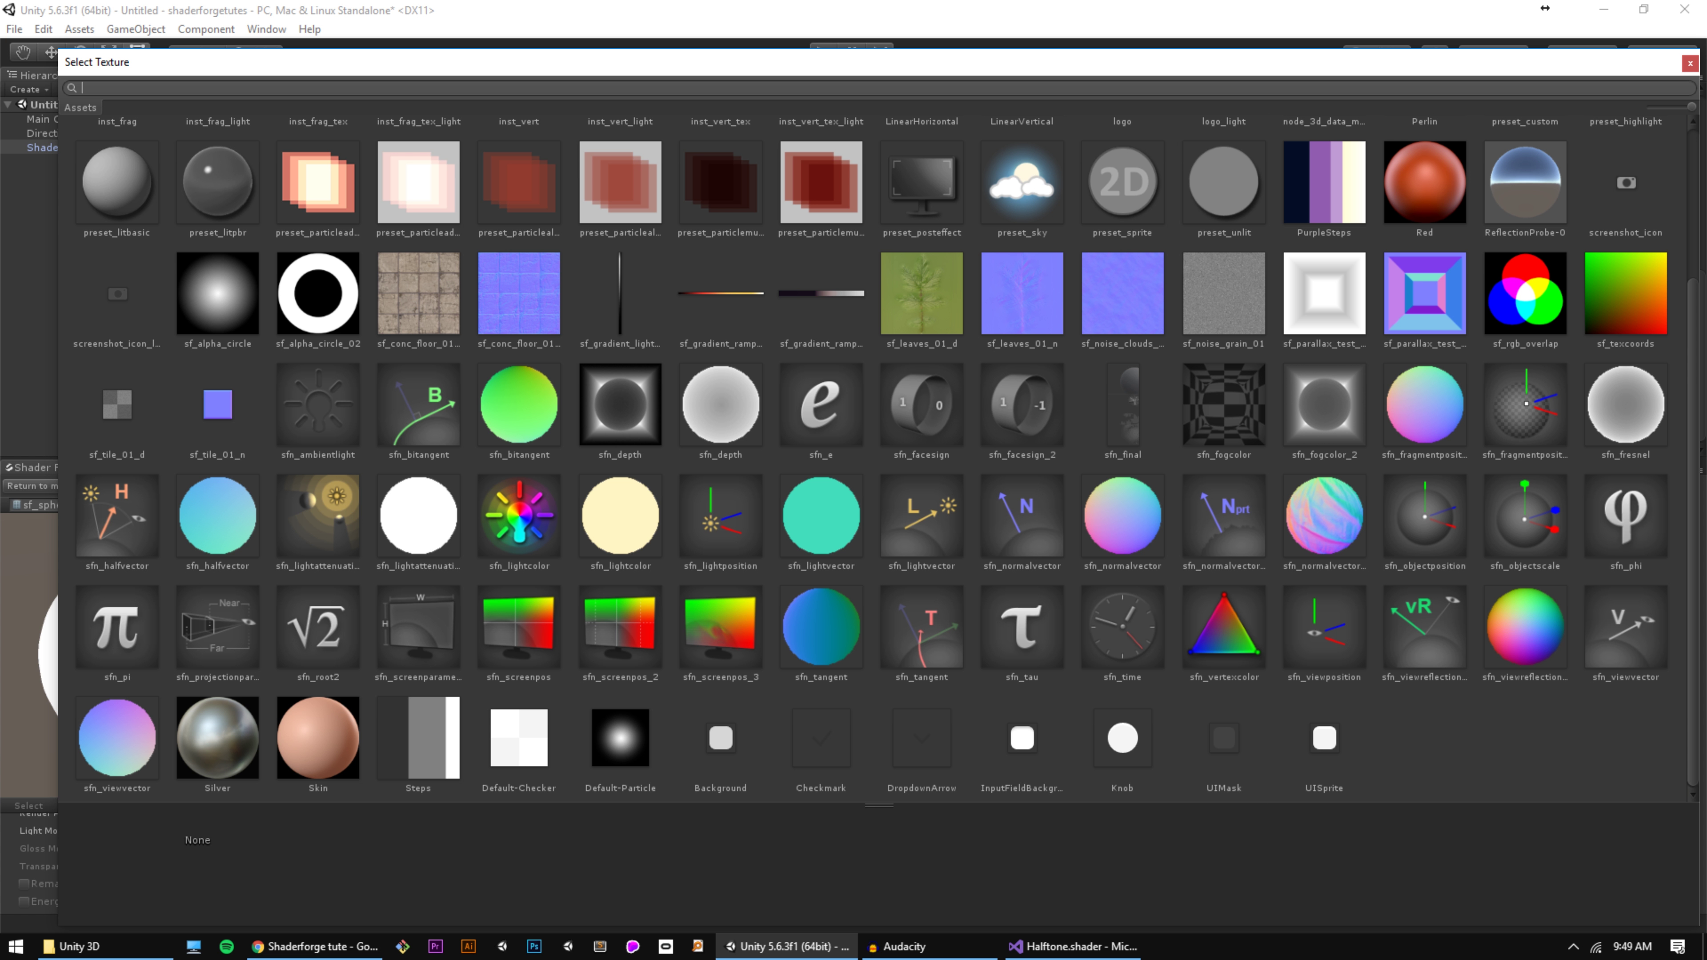
pyautogui.doubleClick(418, 738)
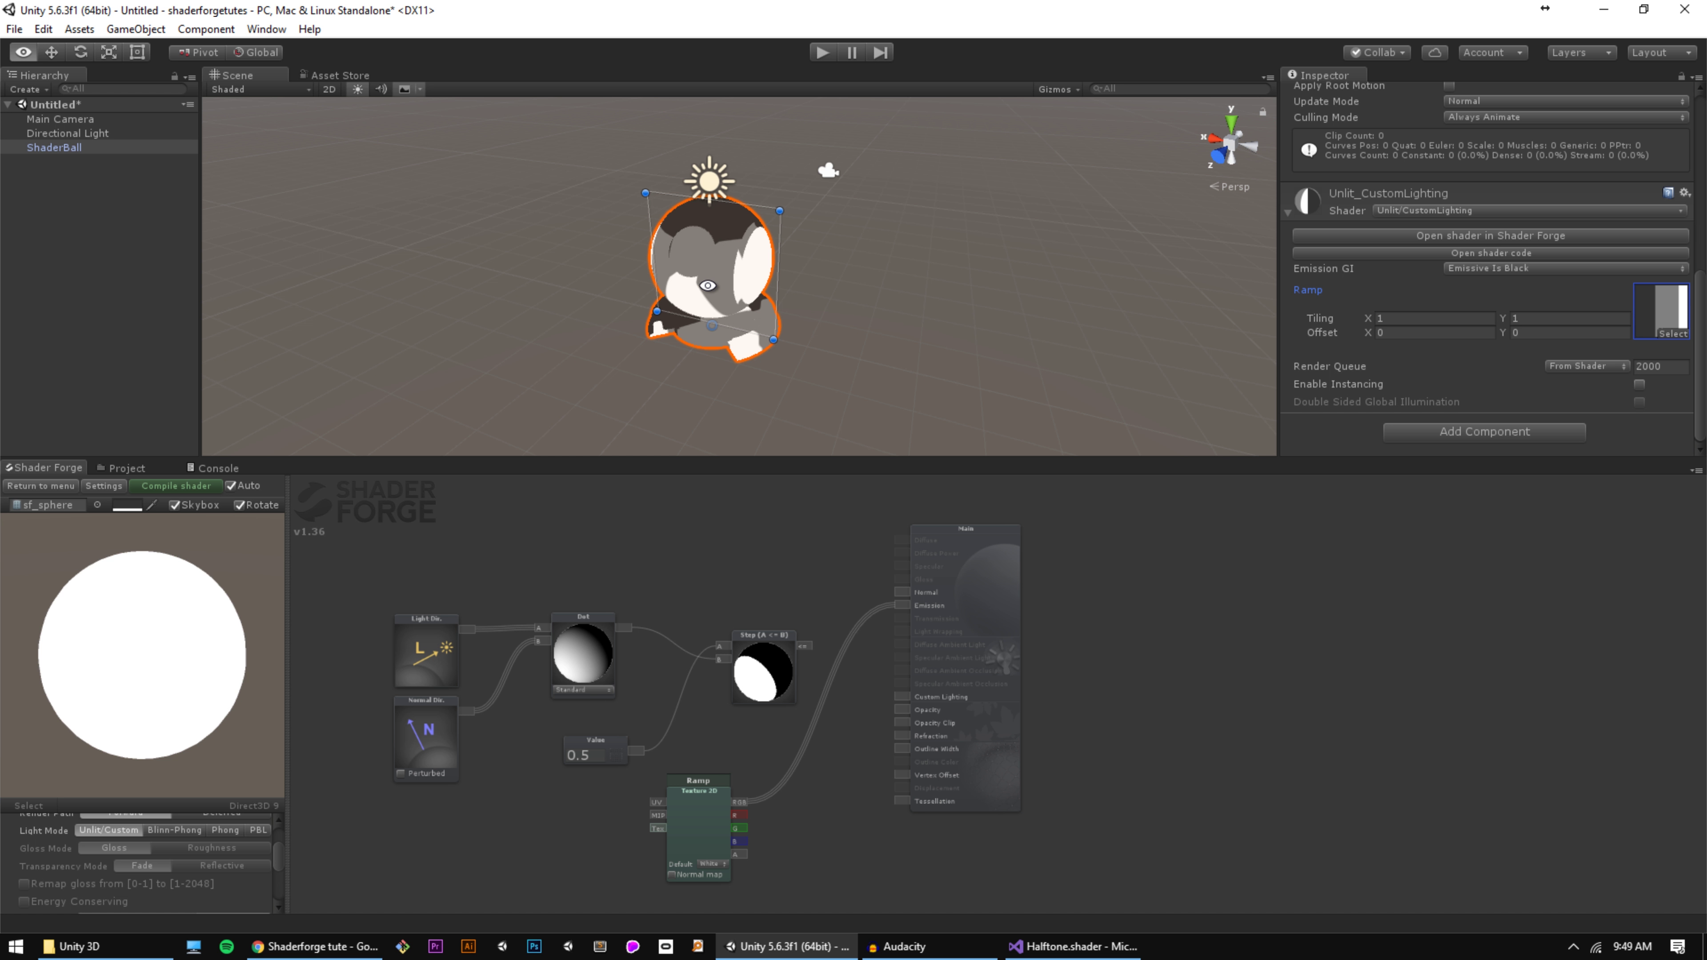
pyautogui.keyDown('alt'); pyautogui.moveTo(716, 303); pyautogui.dragTo(720, 272, button='middle'); pyautogui.keyUp('alt')
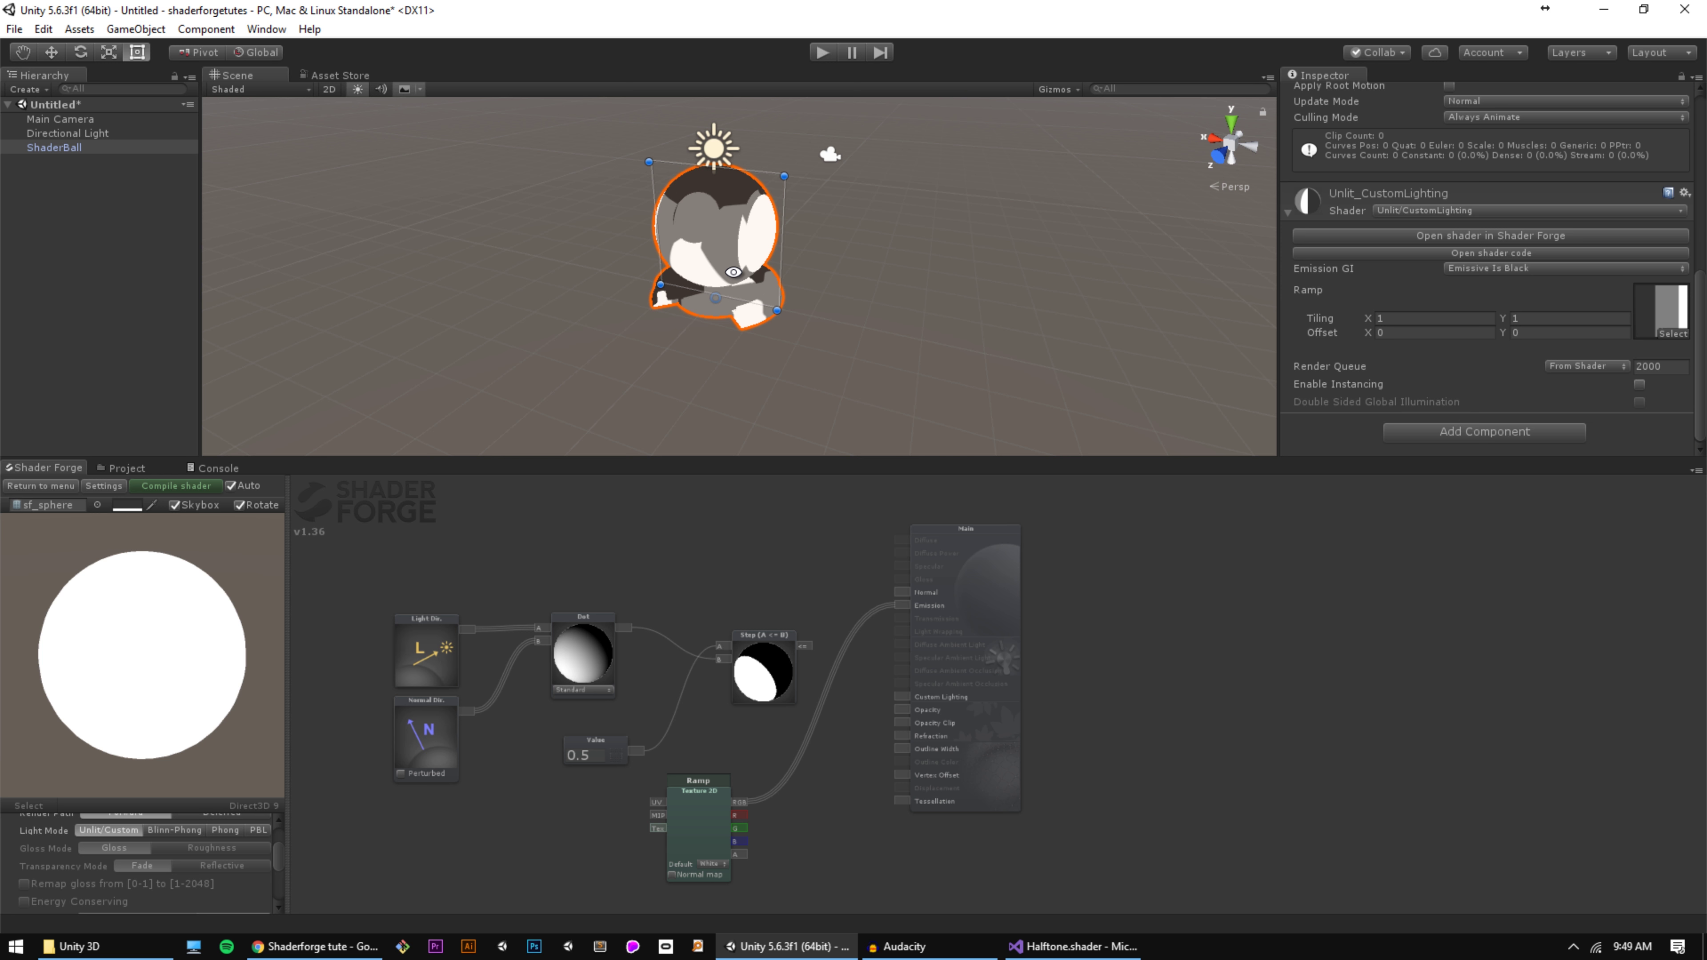
pyautogui.keyDown('alt'); pyautogui.moveTo(779, 286); pyautogui.dragTo(753, 266); pyautogui.keyUp('alt')
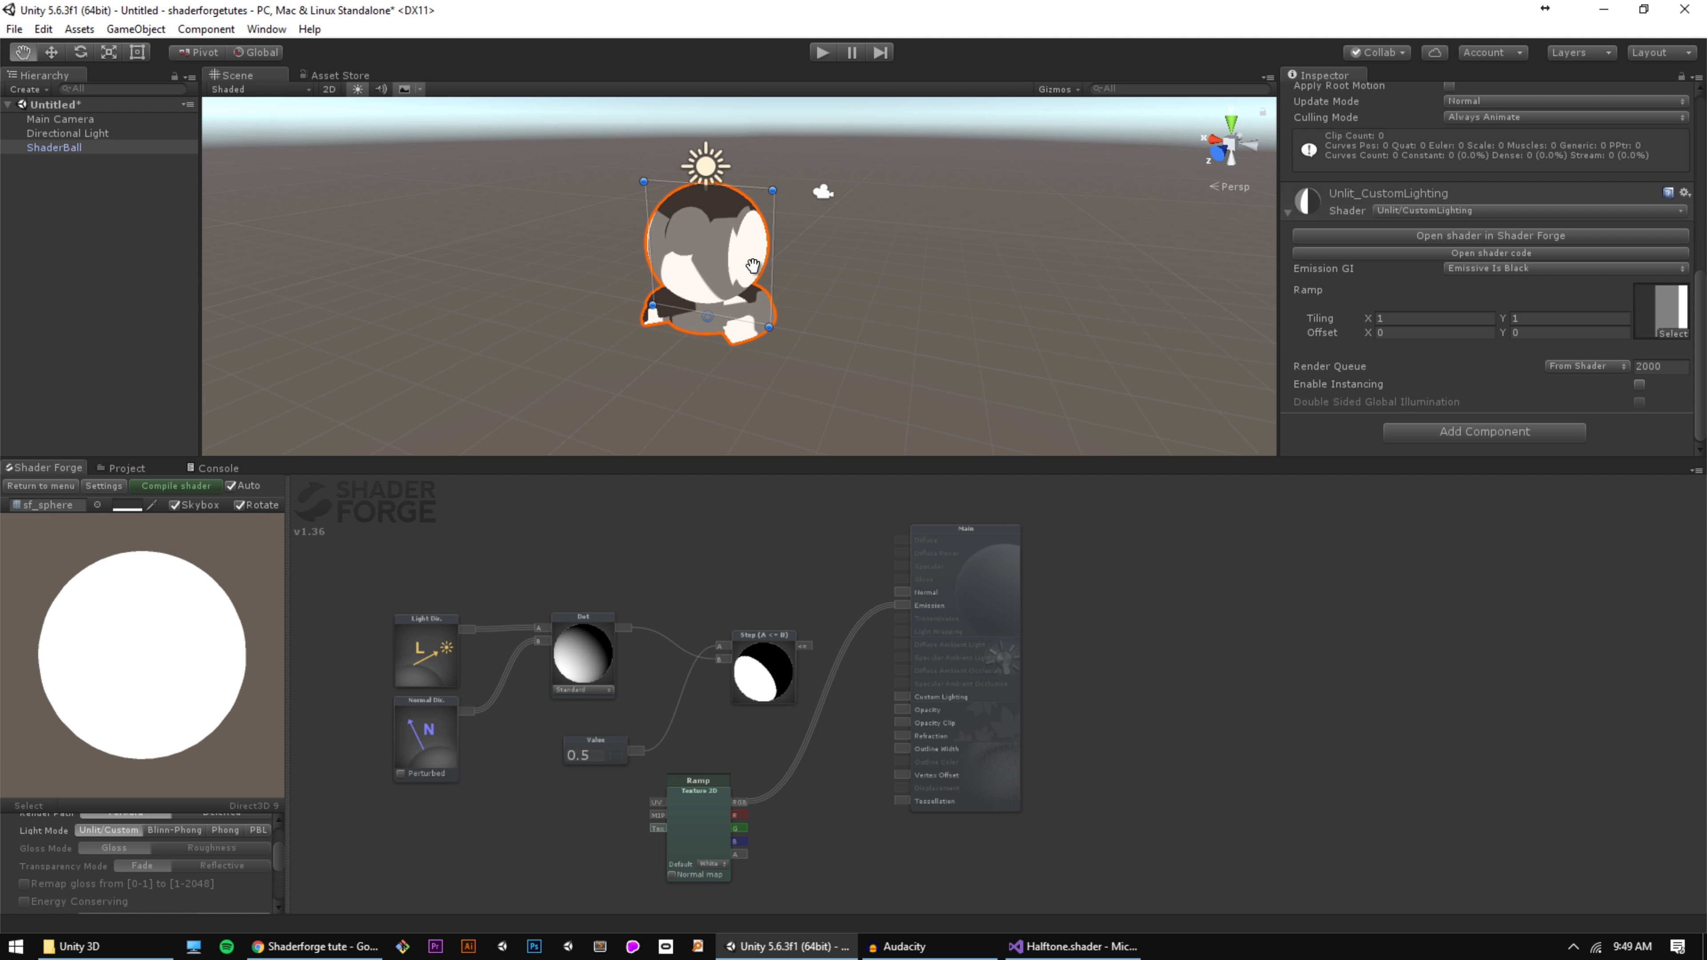
pyautogui.scroll(3, 741, 297)
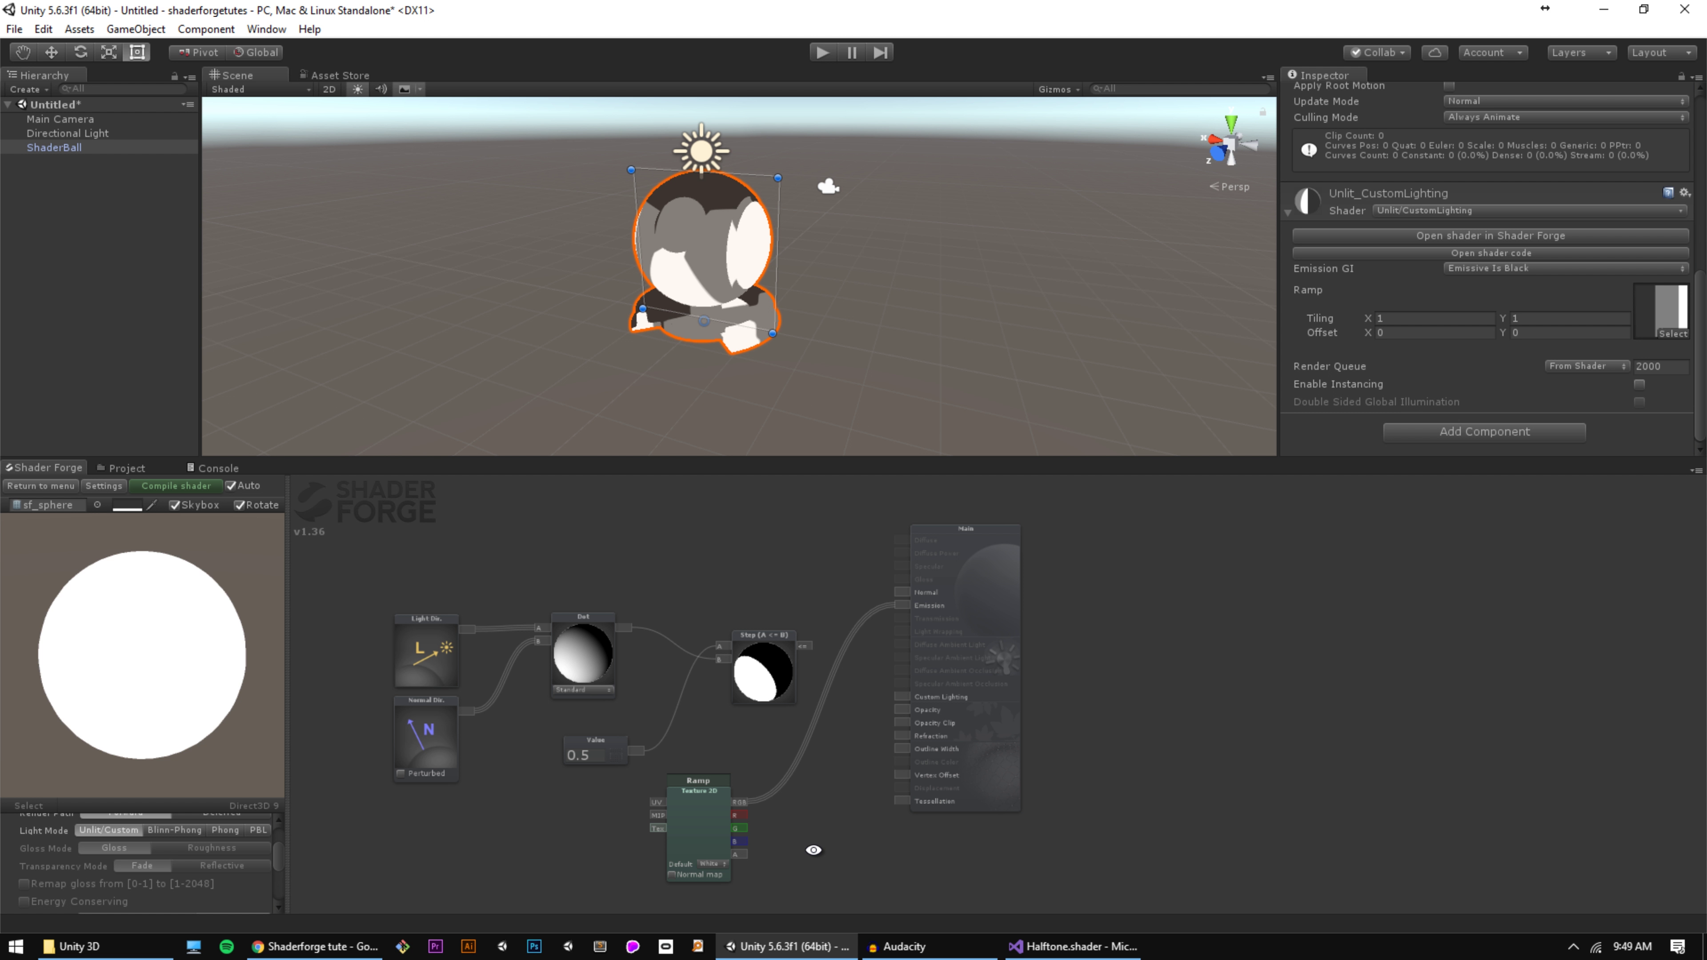
pyautogui.keyDown('alt'); pyautogui.moveTo(813, 850); pyautogui.dragTo(871, 797); pyautogui.keyUp('alt')
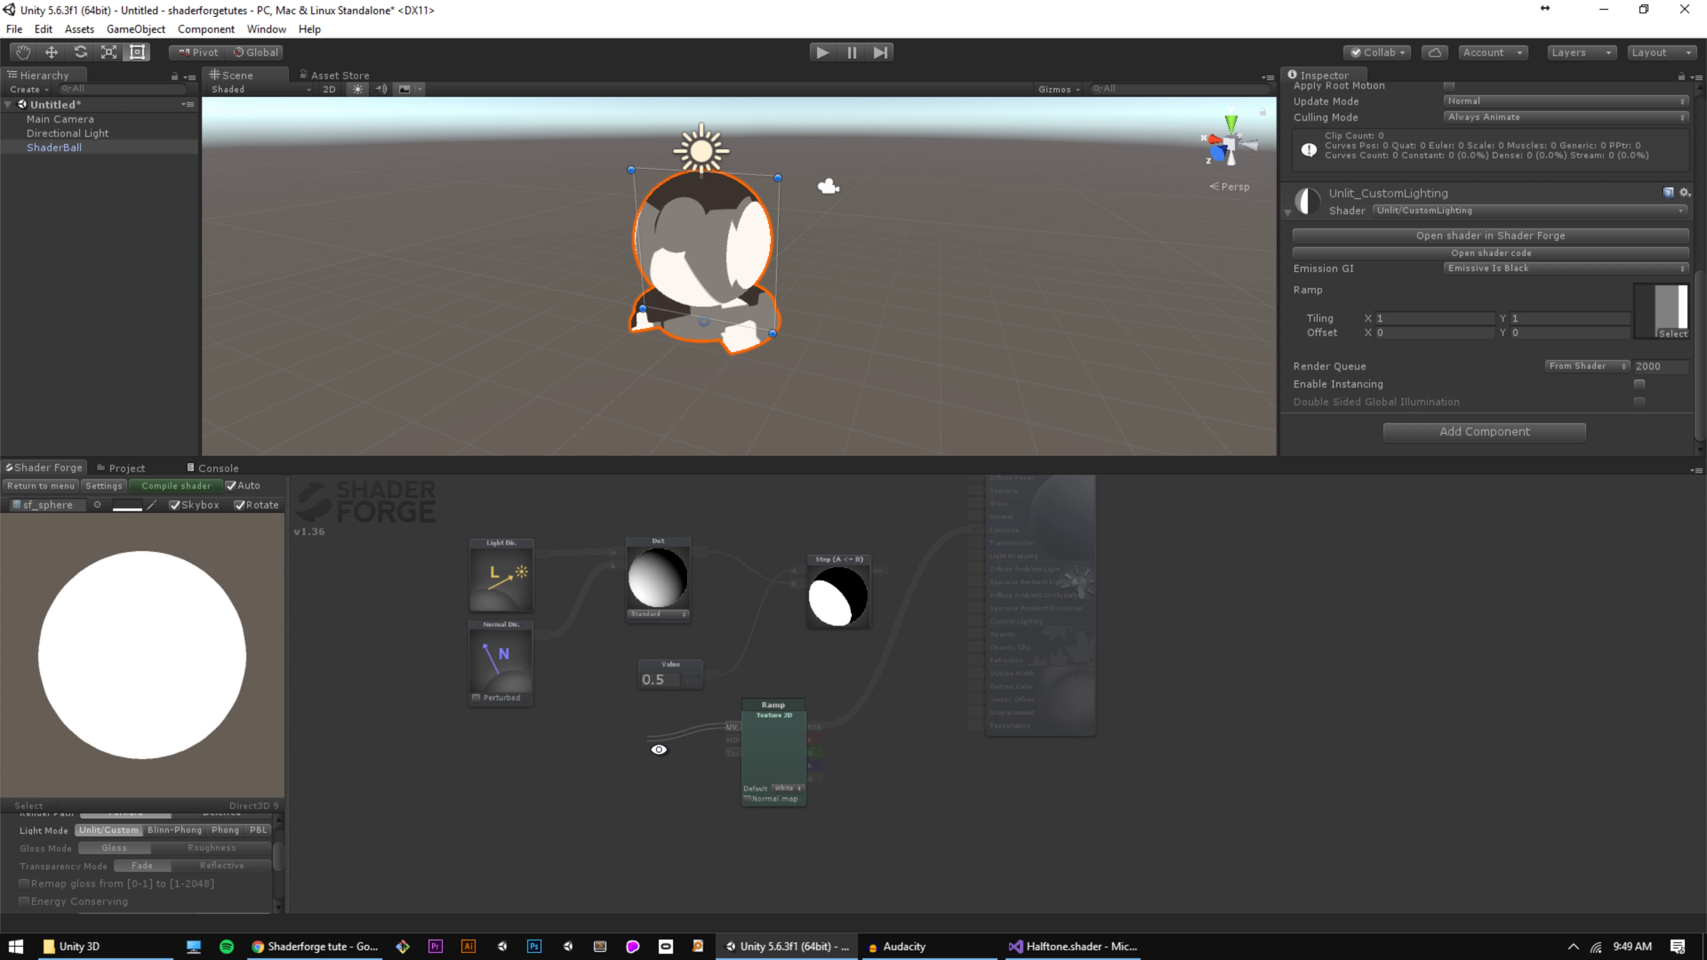
pyautogui.keyDown('alt'); pyautogui.moveTo(870, 789); pyautogui.dragTo(951, 795); pyautogui.keyUp('alt')
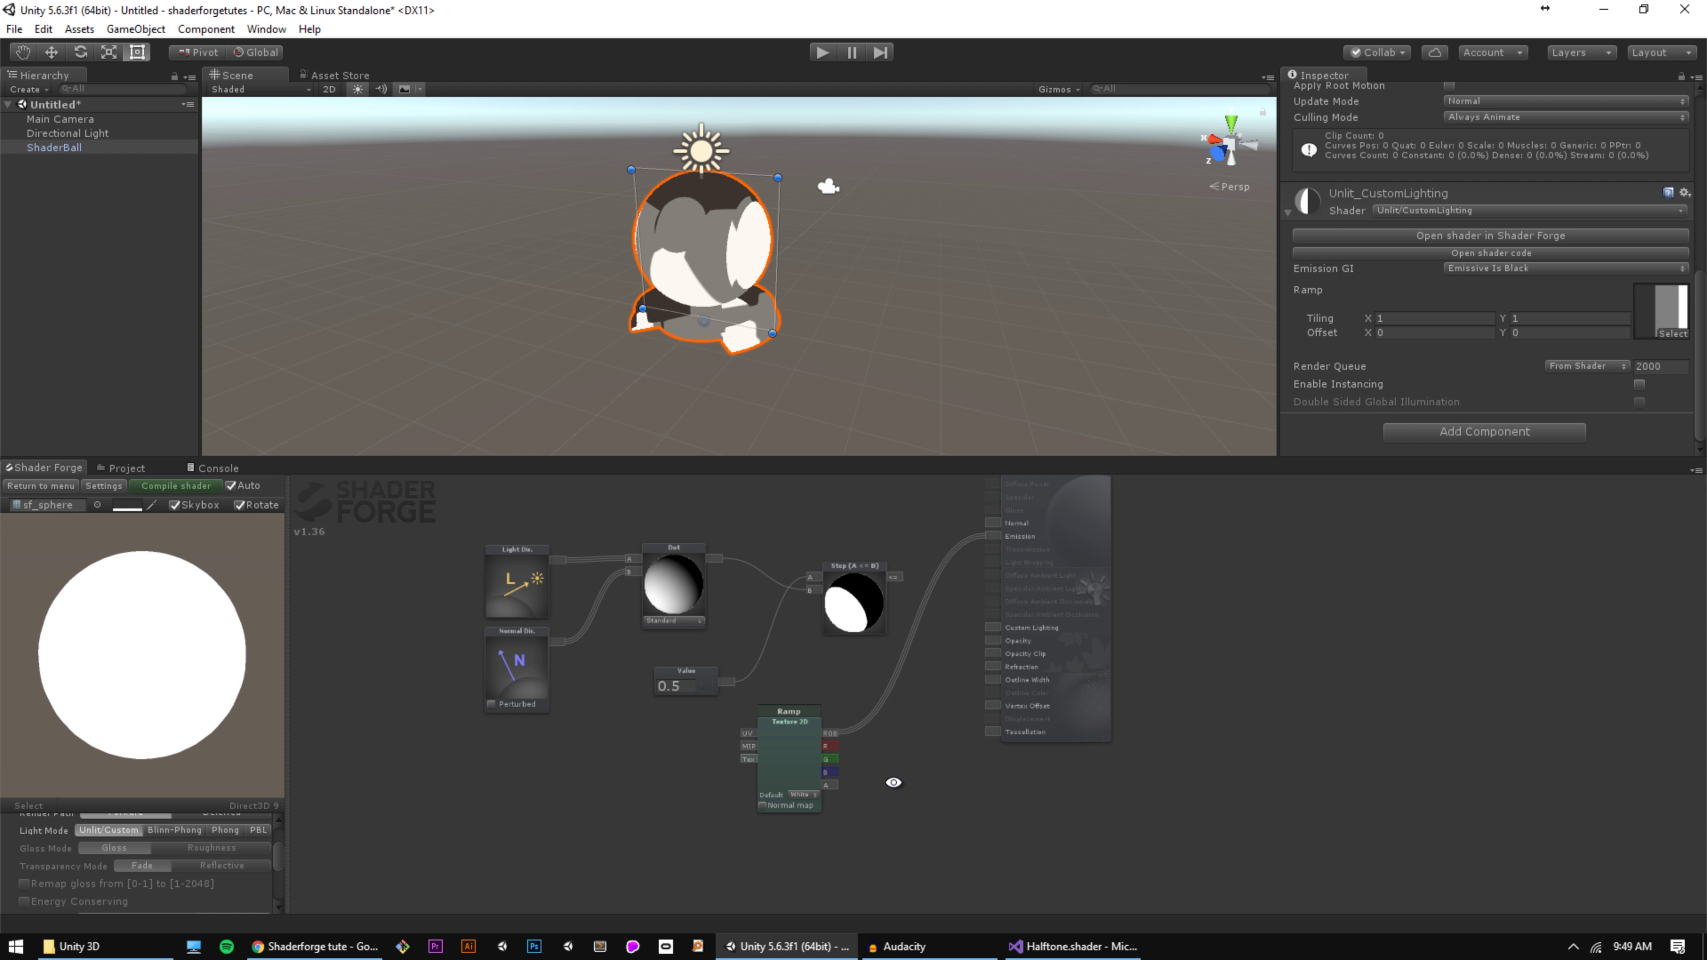
pyautogui.keyDown('alt'); pyautogui.moveTo(912, 778); pyautogui.dragTo(900, 768); pyautogui.keyUp('alt')
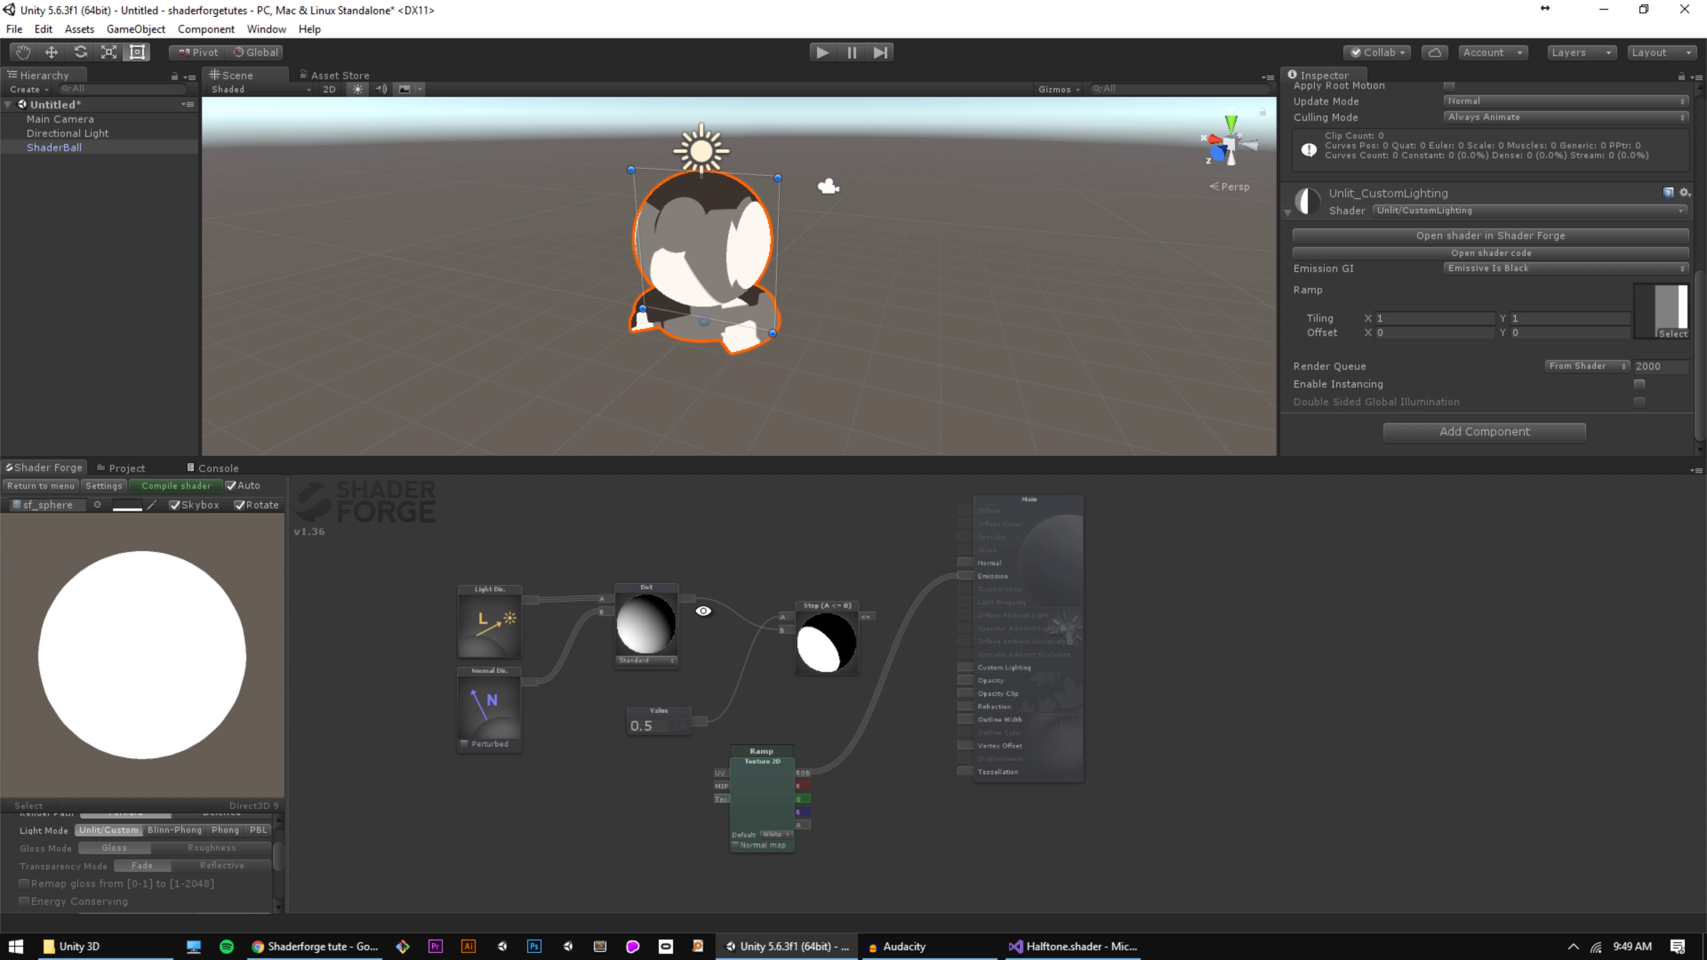
pyautogui.keyDown('alt'); pyautogui.moveTo(727, 669); pyautogui.dragTo(715, 652); pyautogui.keyUp('alt')
pyautogui.click(127, 468)
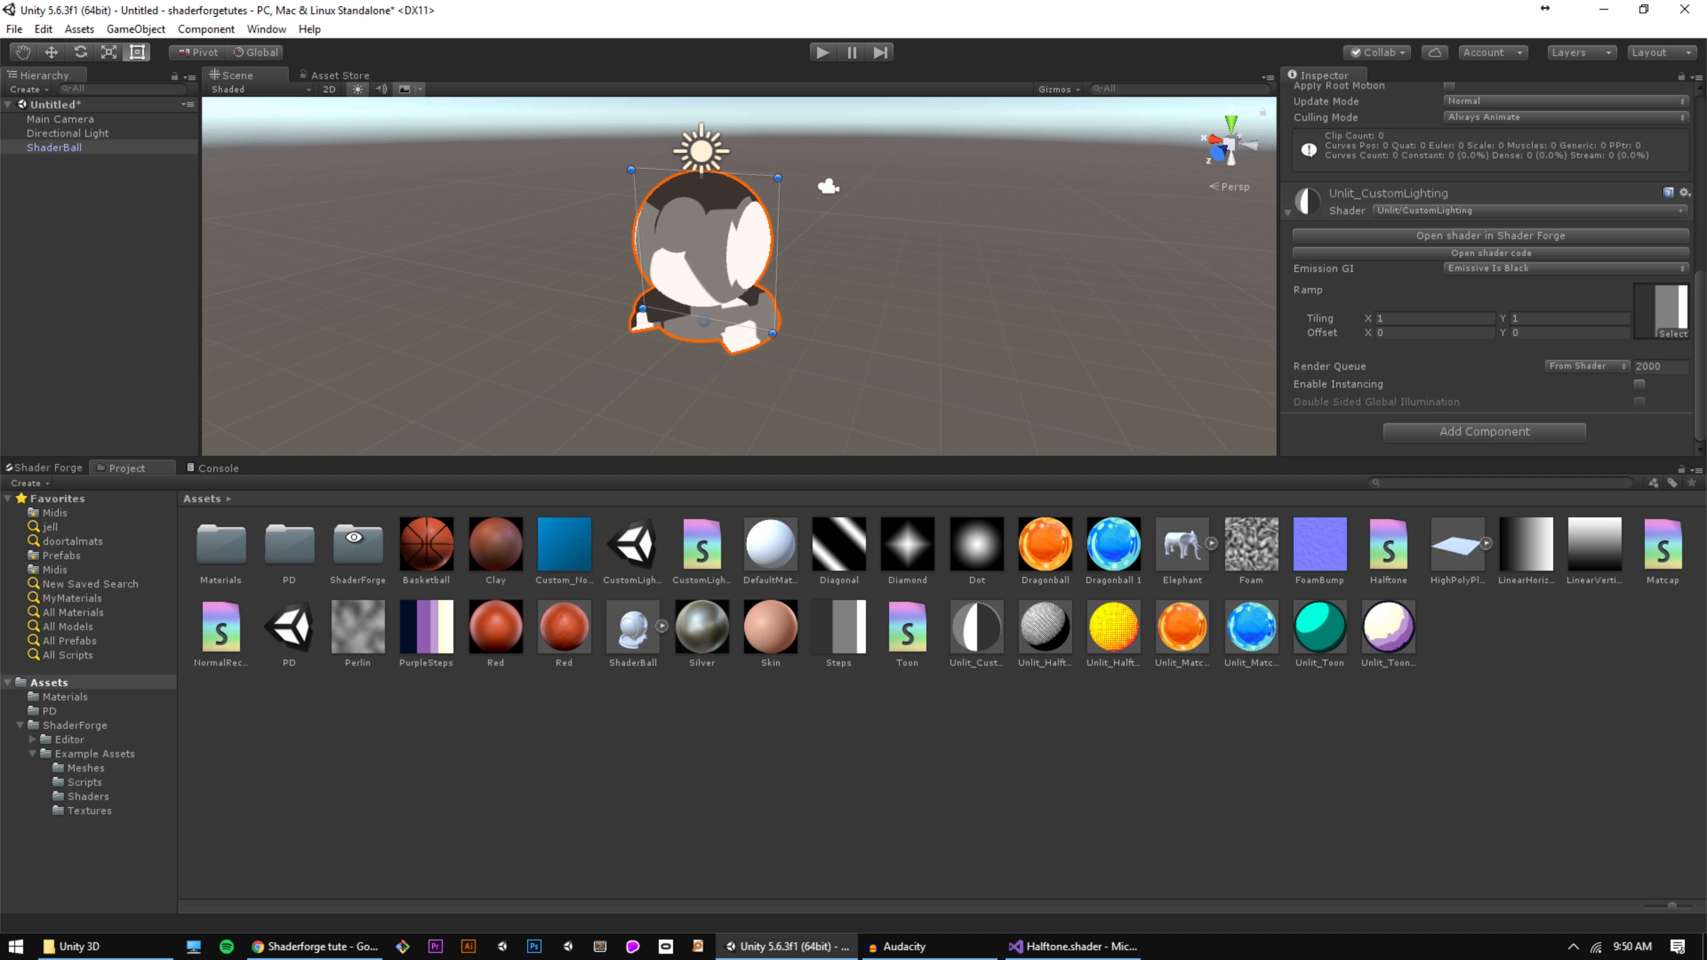
pyautogui.click(44, 468)
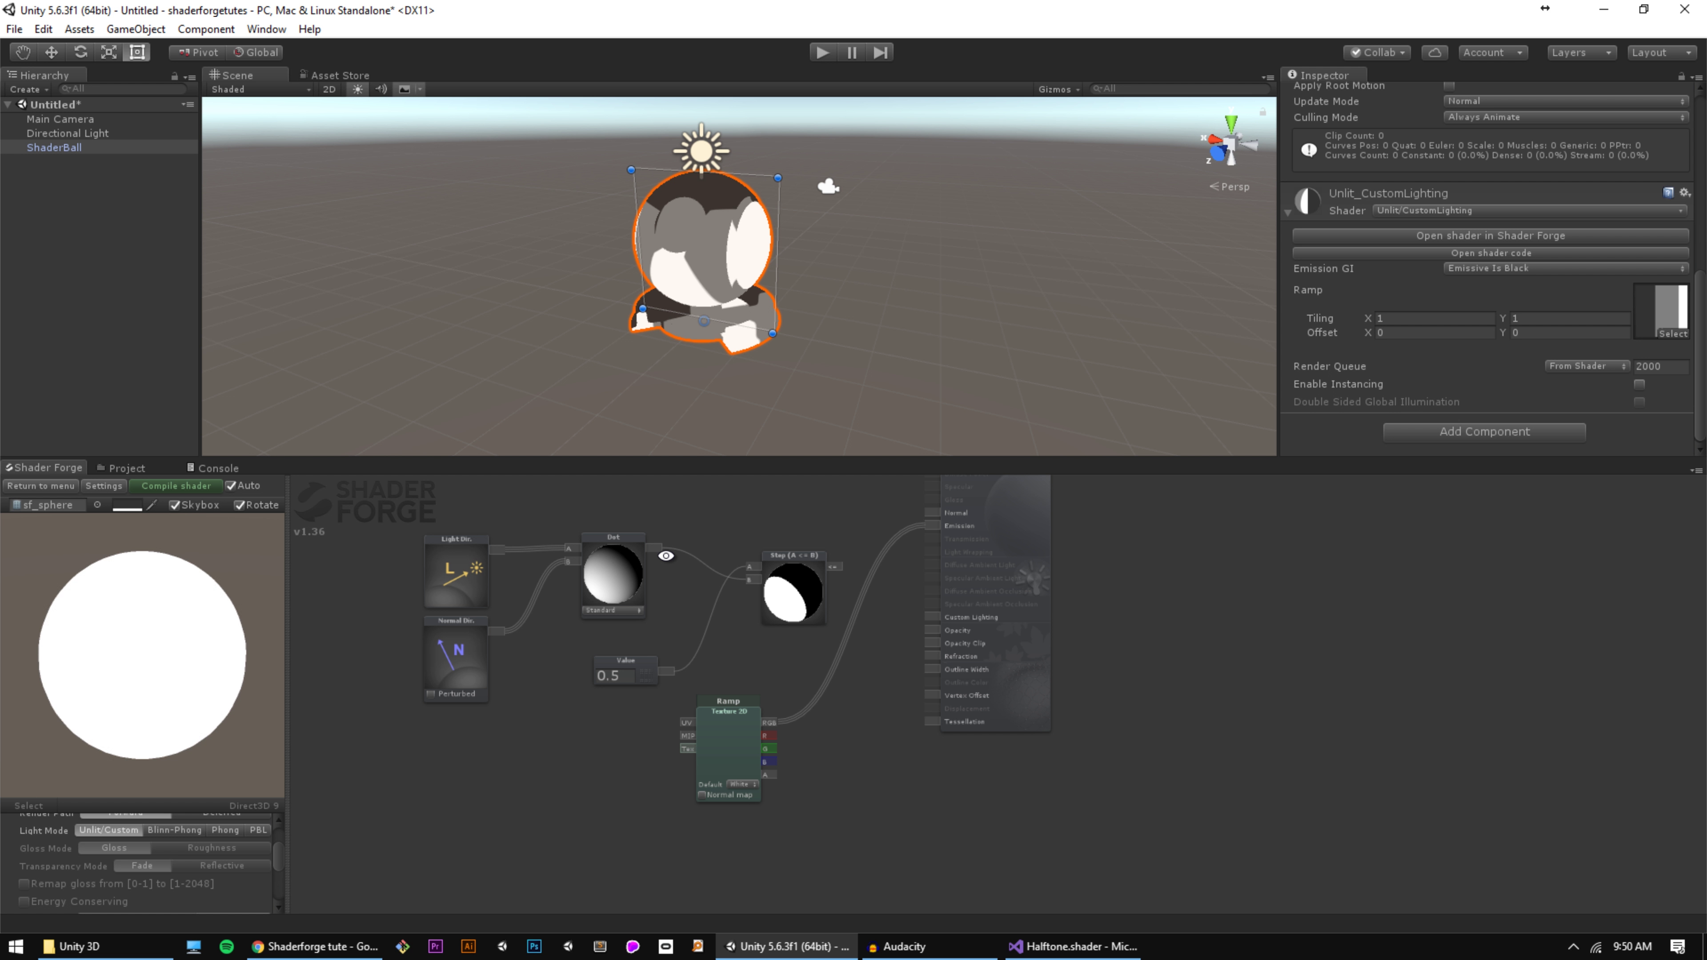
# Step: Move the Ramp texture node directly below the Step node
pyautogui.moveTo(657, 549); pyautogui.dragTo(772, 698)
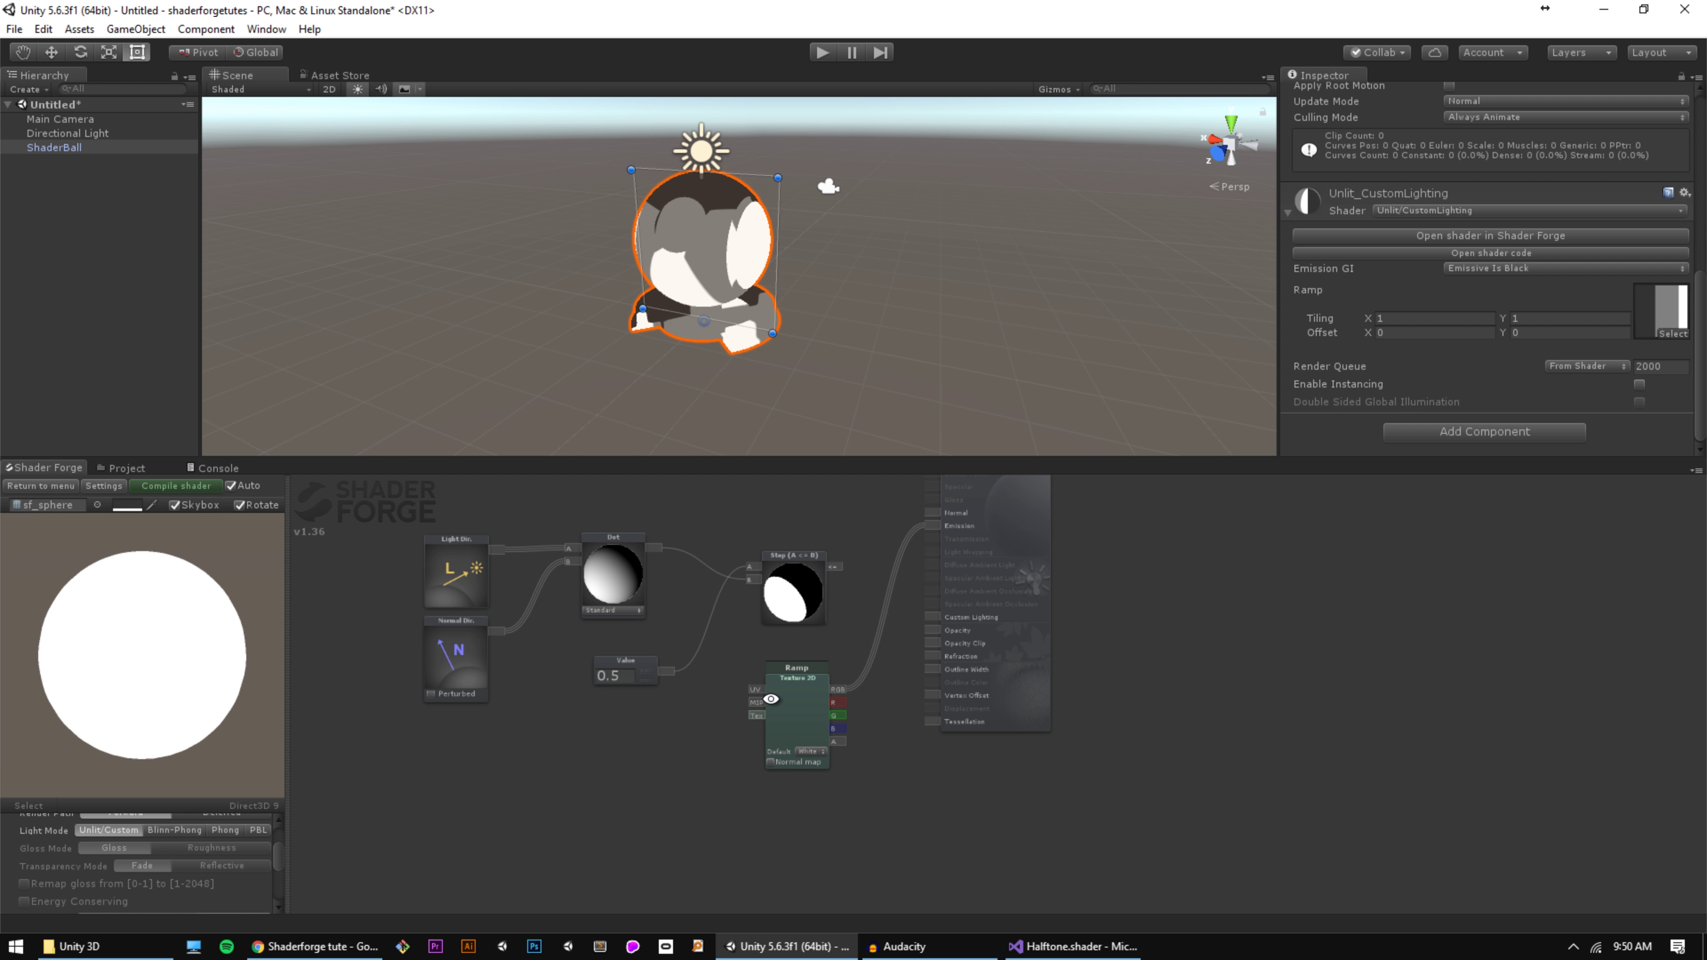
pyautogui.moveTo(717, 609); pyautogui.dragTo(750, 579)
pyautogui.click(613, 573)
pyautogui.moveTo(613, 573)
pyautogui.mouseDown(button='middle')
pyautogui.moveTo(578, 571)
pyautogui.moveTo(600, 552)
pyautogui.mouseUp(button='middle')
# Step: Add an Append node beside the Ramp node and connect the Dot output to its first input
pyautogui.click(679, 606)
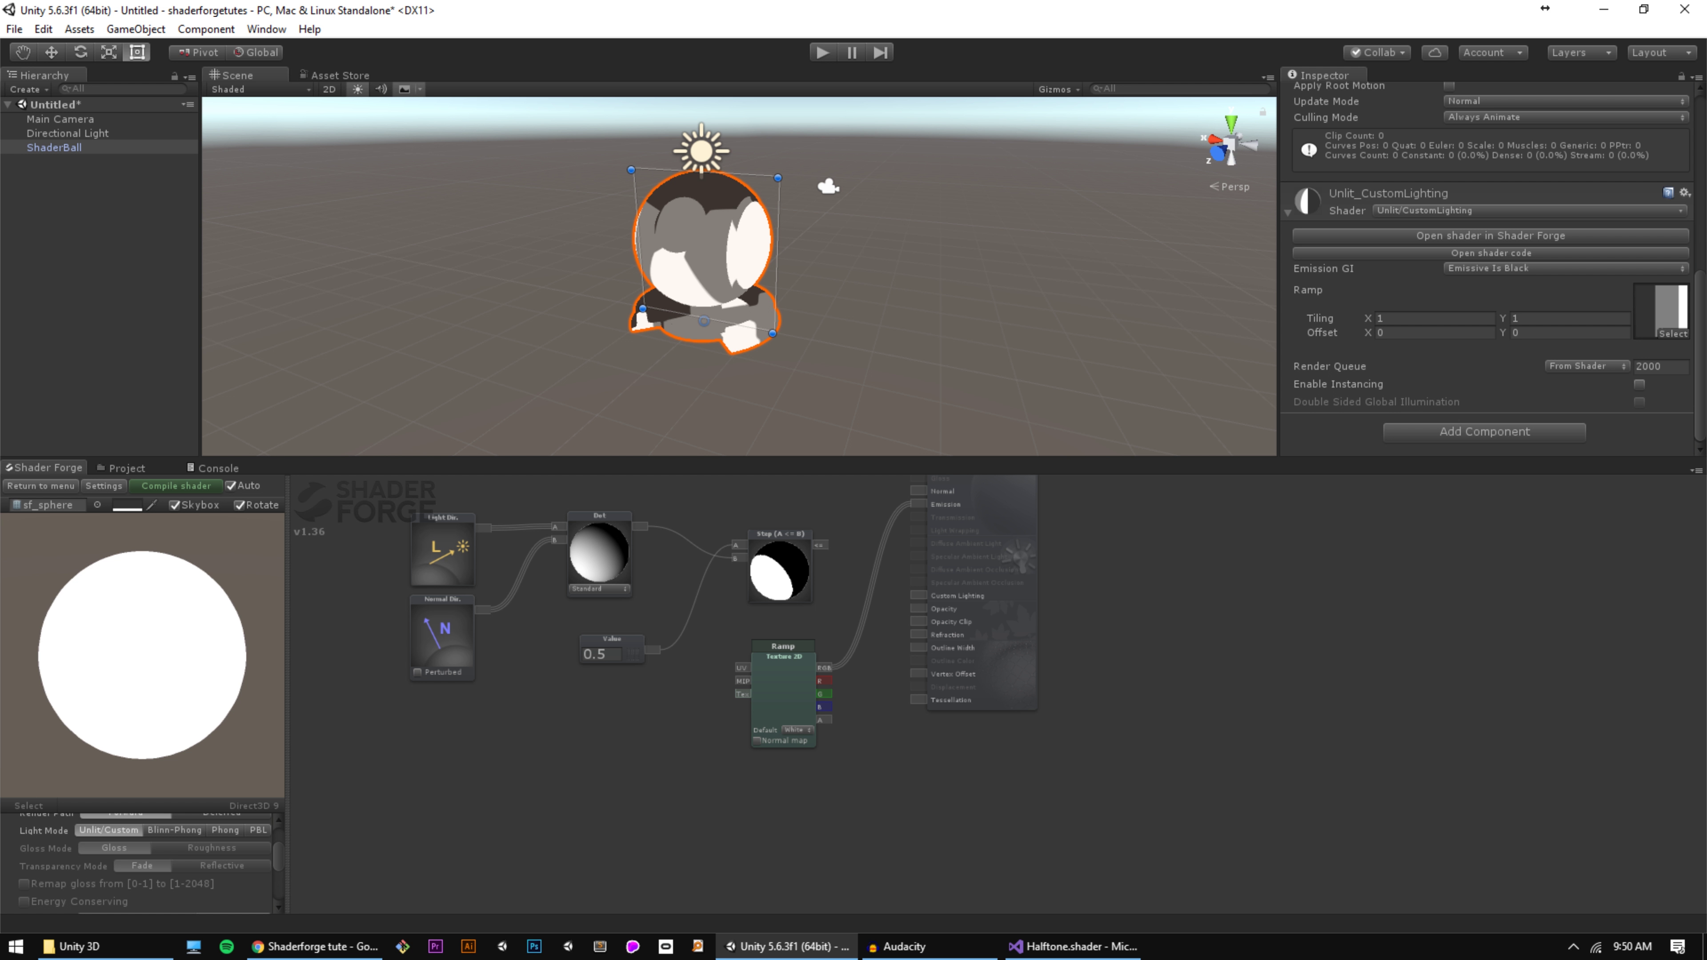
pyautogui.press('a')
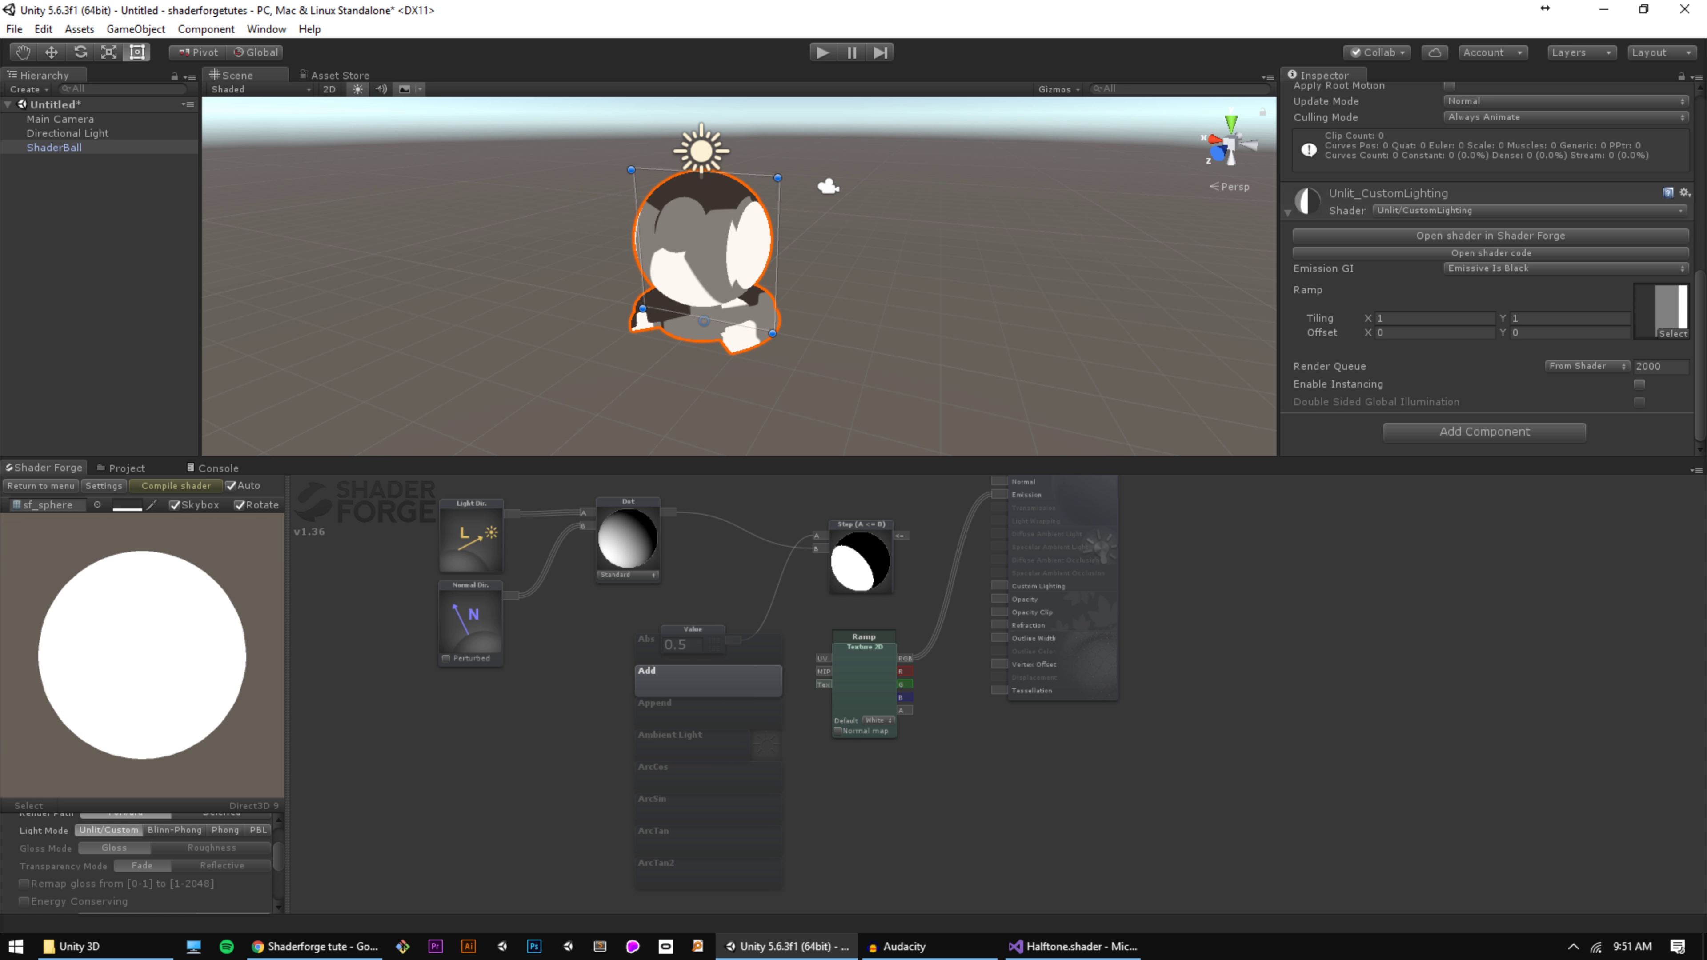
pyautogui.scroll(-1, 716, 681)
pyautogui.click(716, 686)
pyautogui.moveTo(715, 686); pyautogui.dragTo(714, 704)
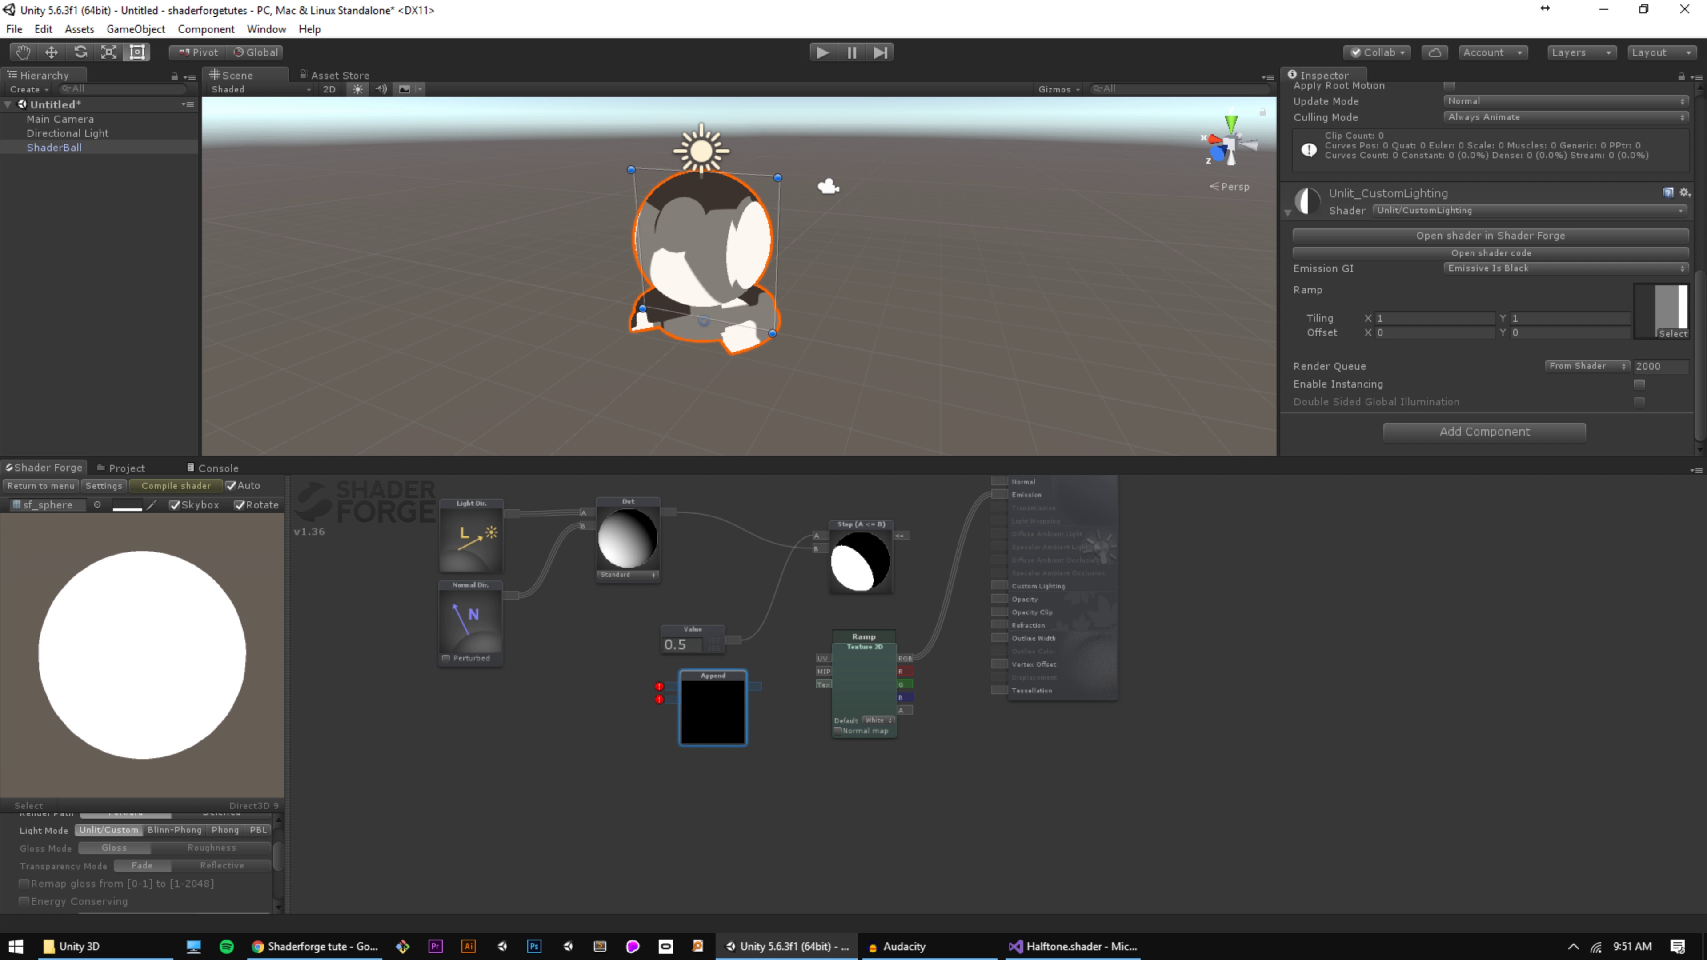
pyautogui.moveTo(668, 513); pyautogui.dragTo(669, 686)
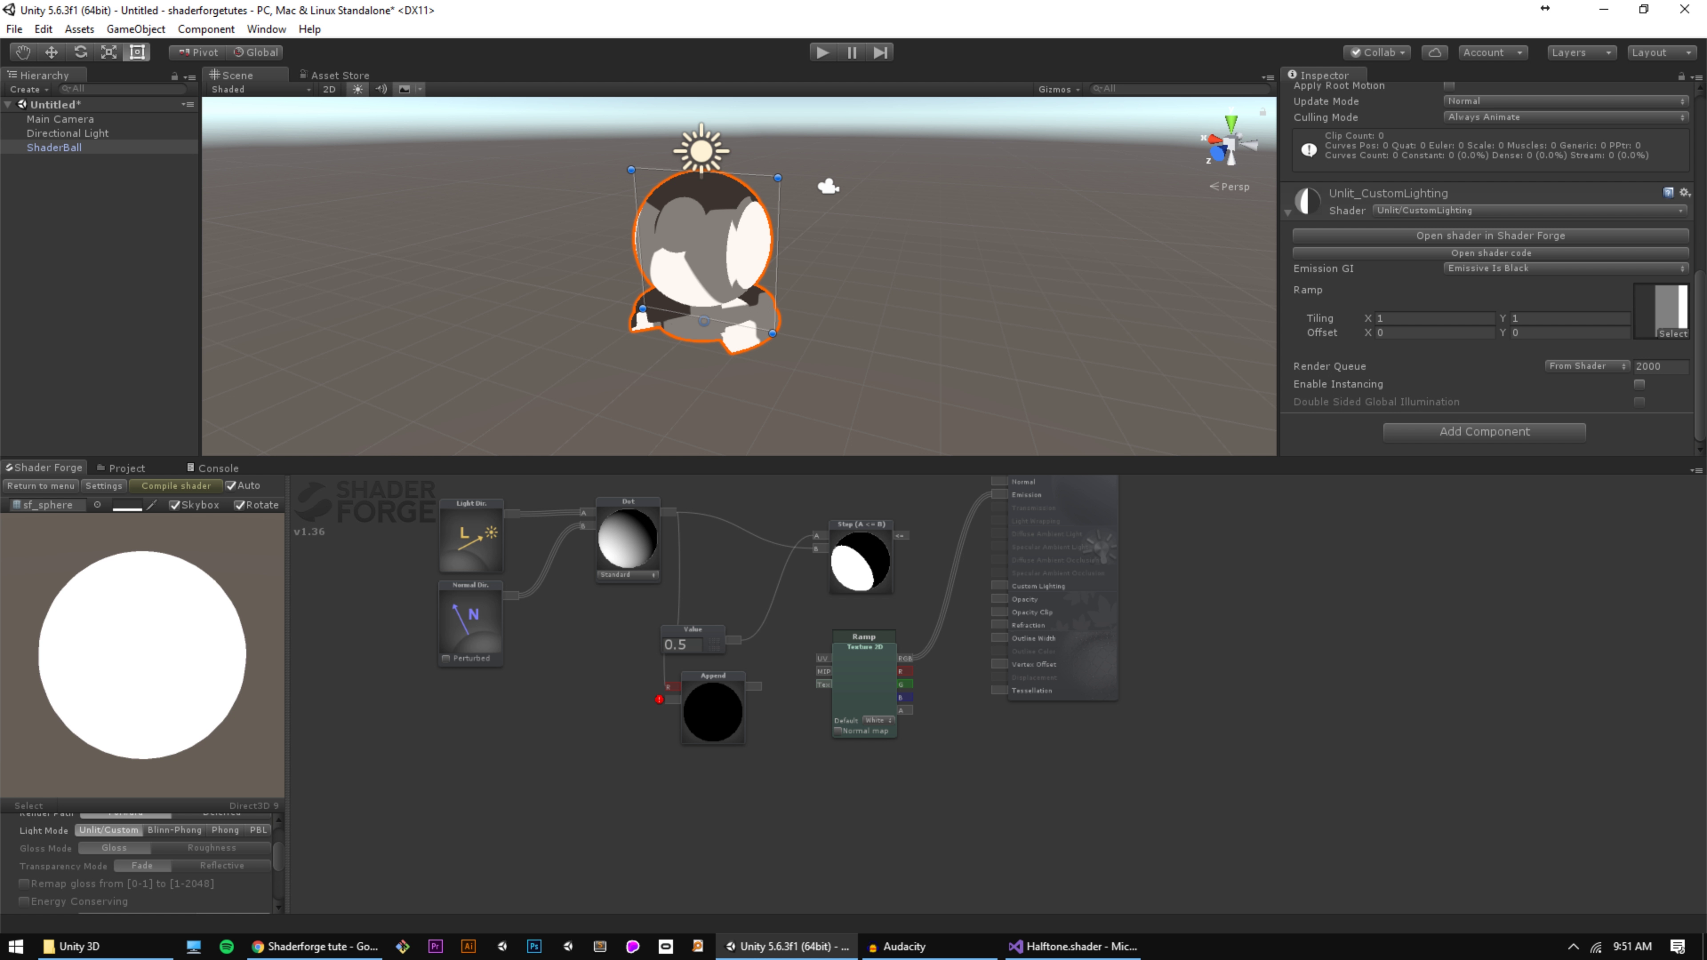
# Step: Add a Value node of 0 below the Append node and connect it to Append's second input
pyautogui.click(126, 469)
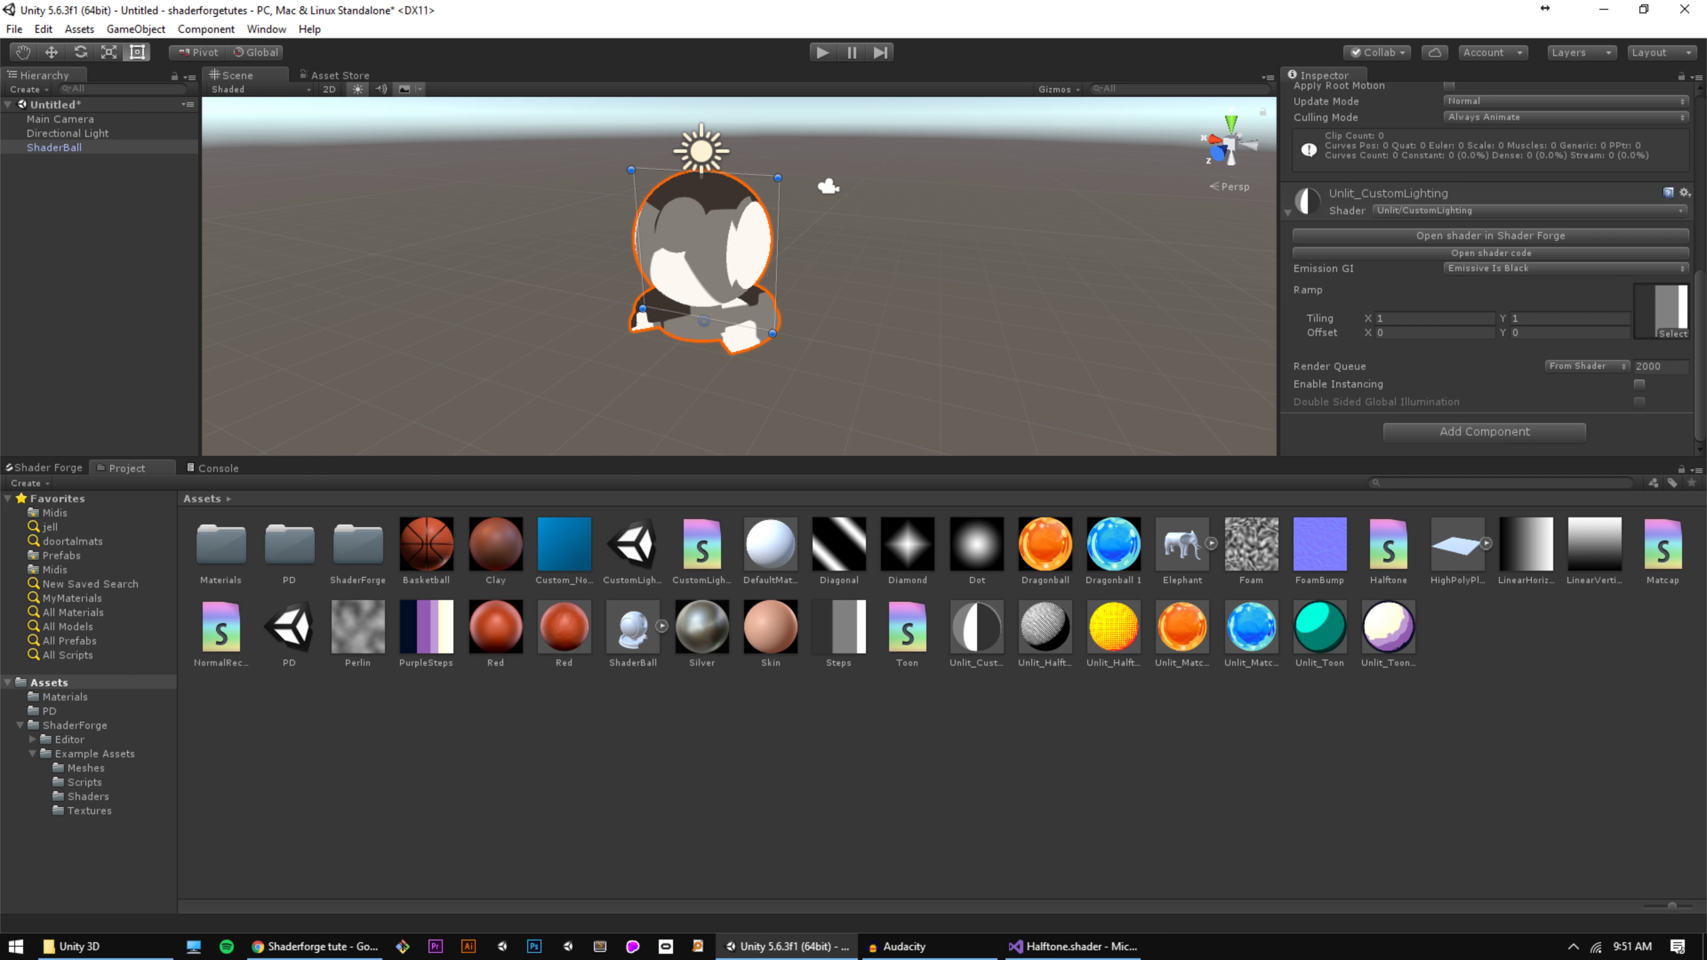
pyautogui.click(47, 469)
pyautogui.press('v')
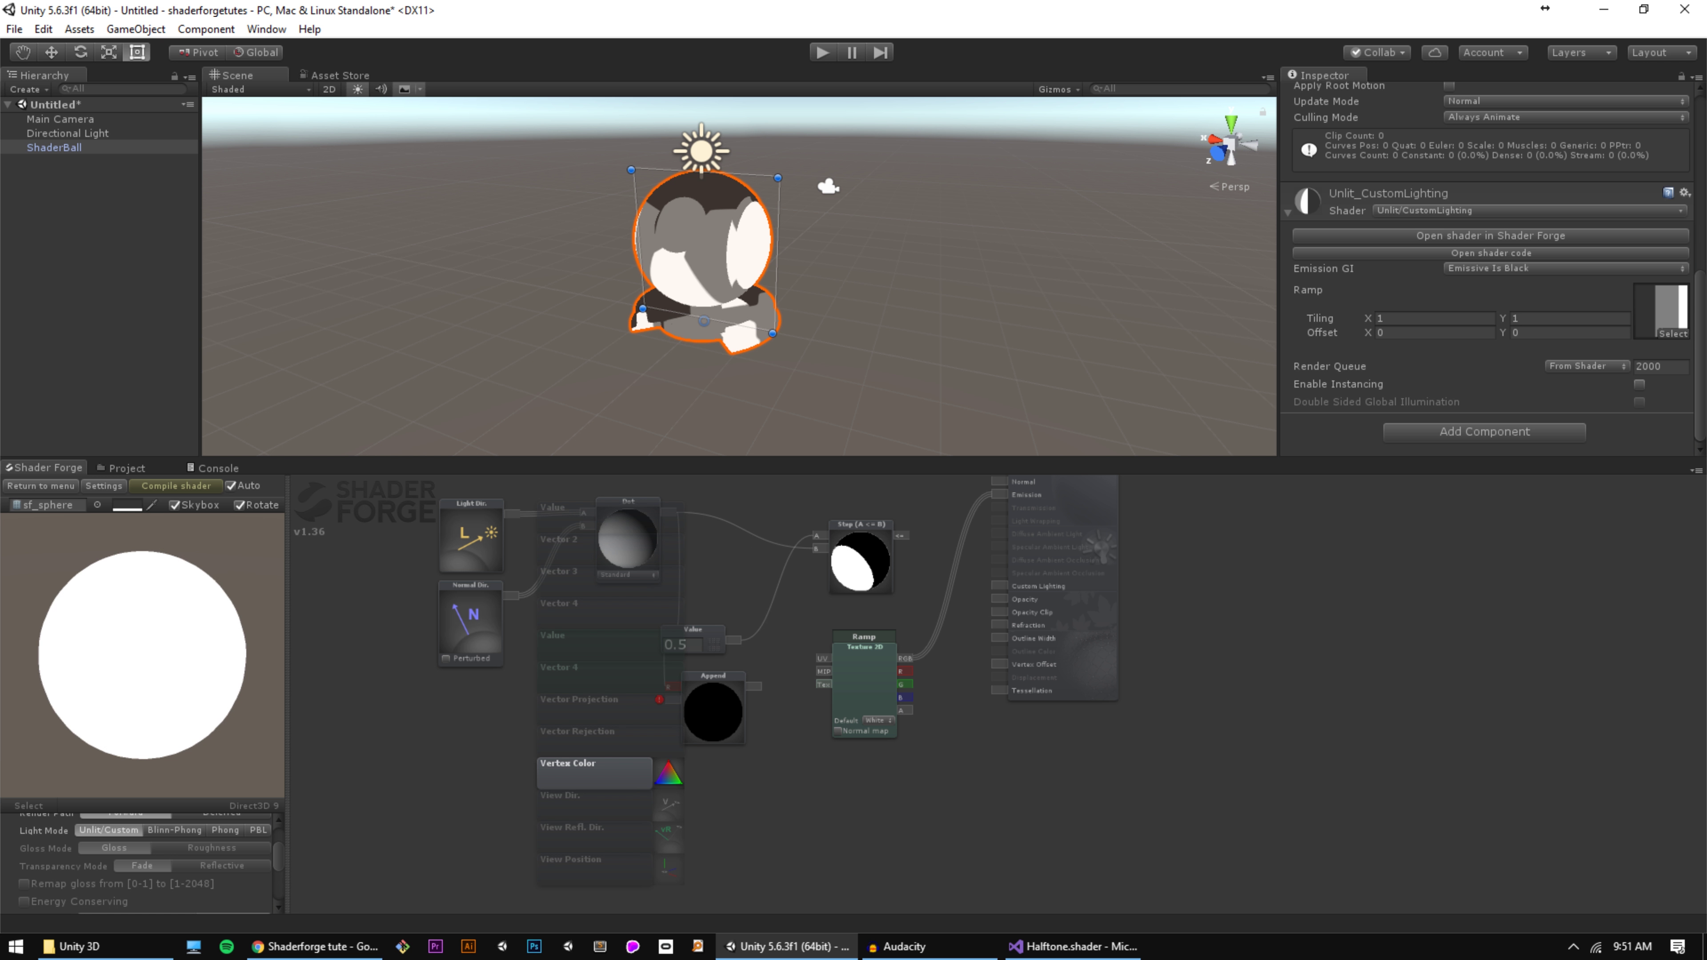
pyautogui.scroll(8, 608, 774)
pyautogui.click(608, 774)
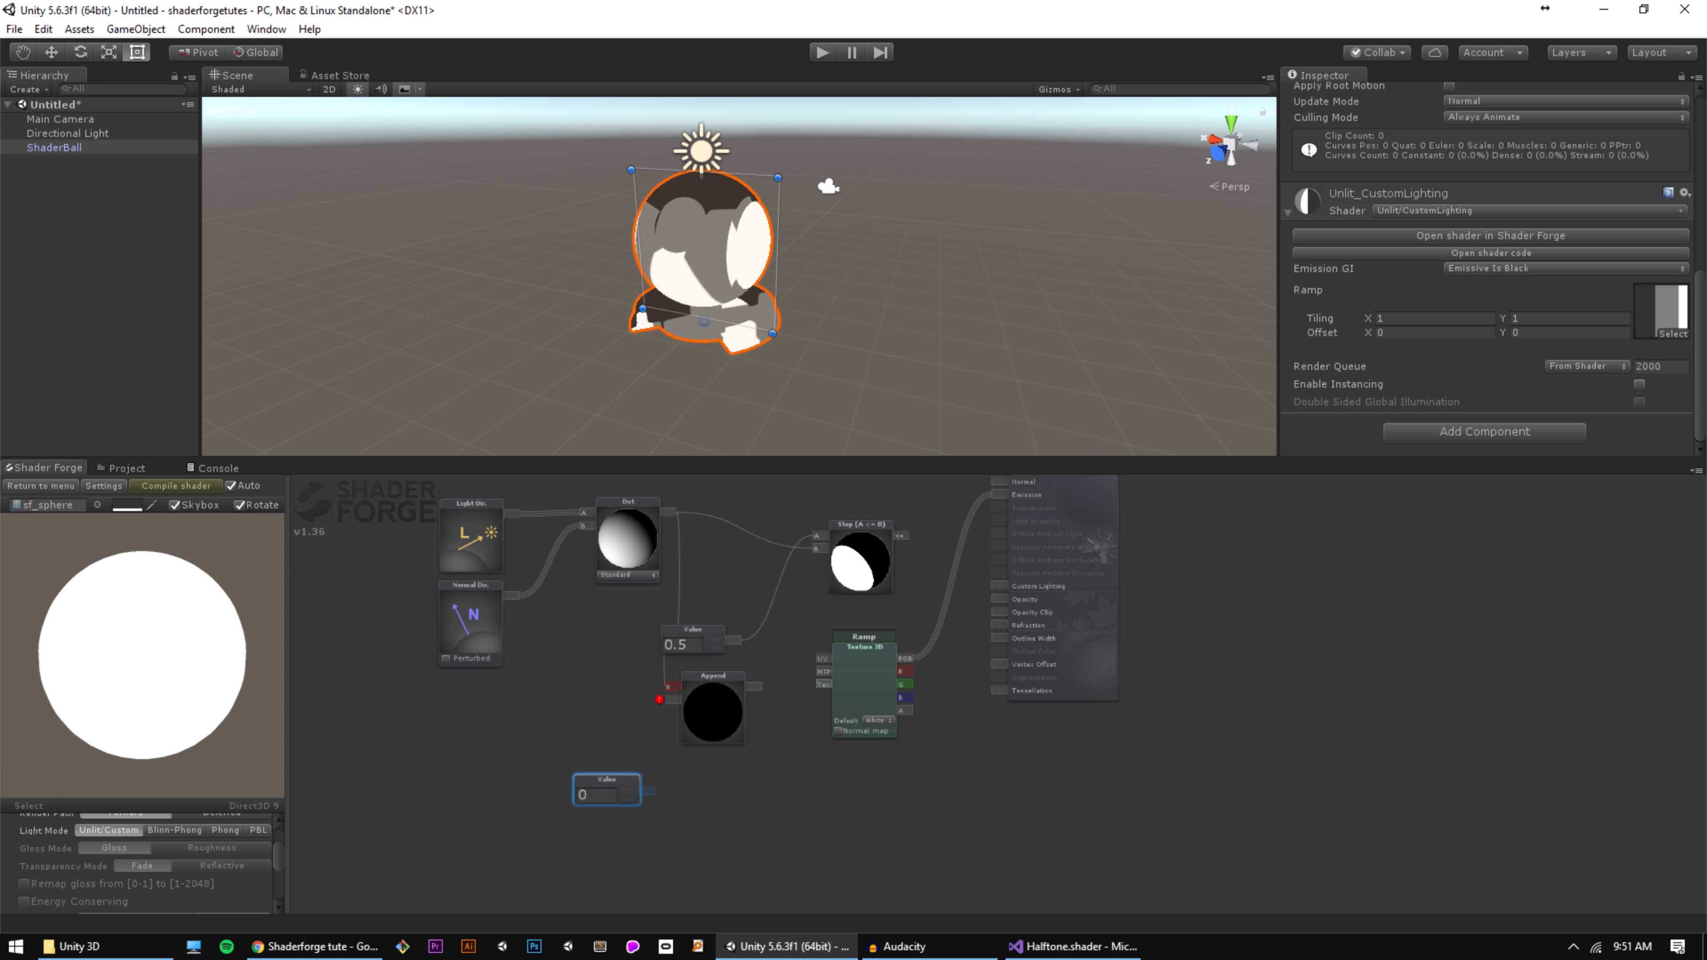
pyautogui.moveTo(648, 790); pyautogui.dragTo(669, 700)
# Step: Connect the Append output to the Ramp texture's UV input
pyautogui.click(126, 468)
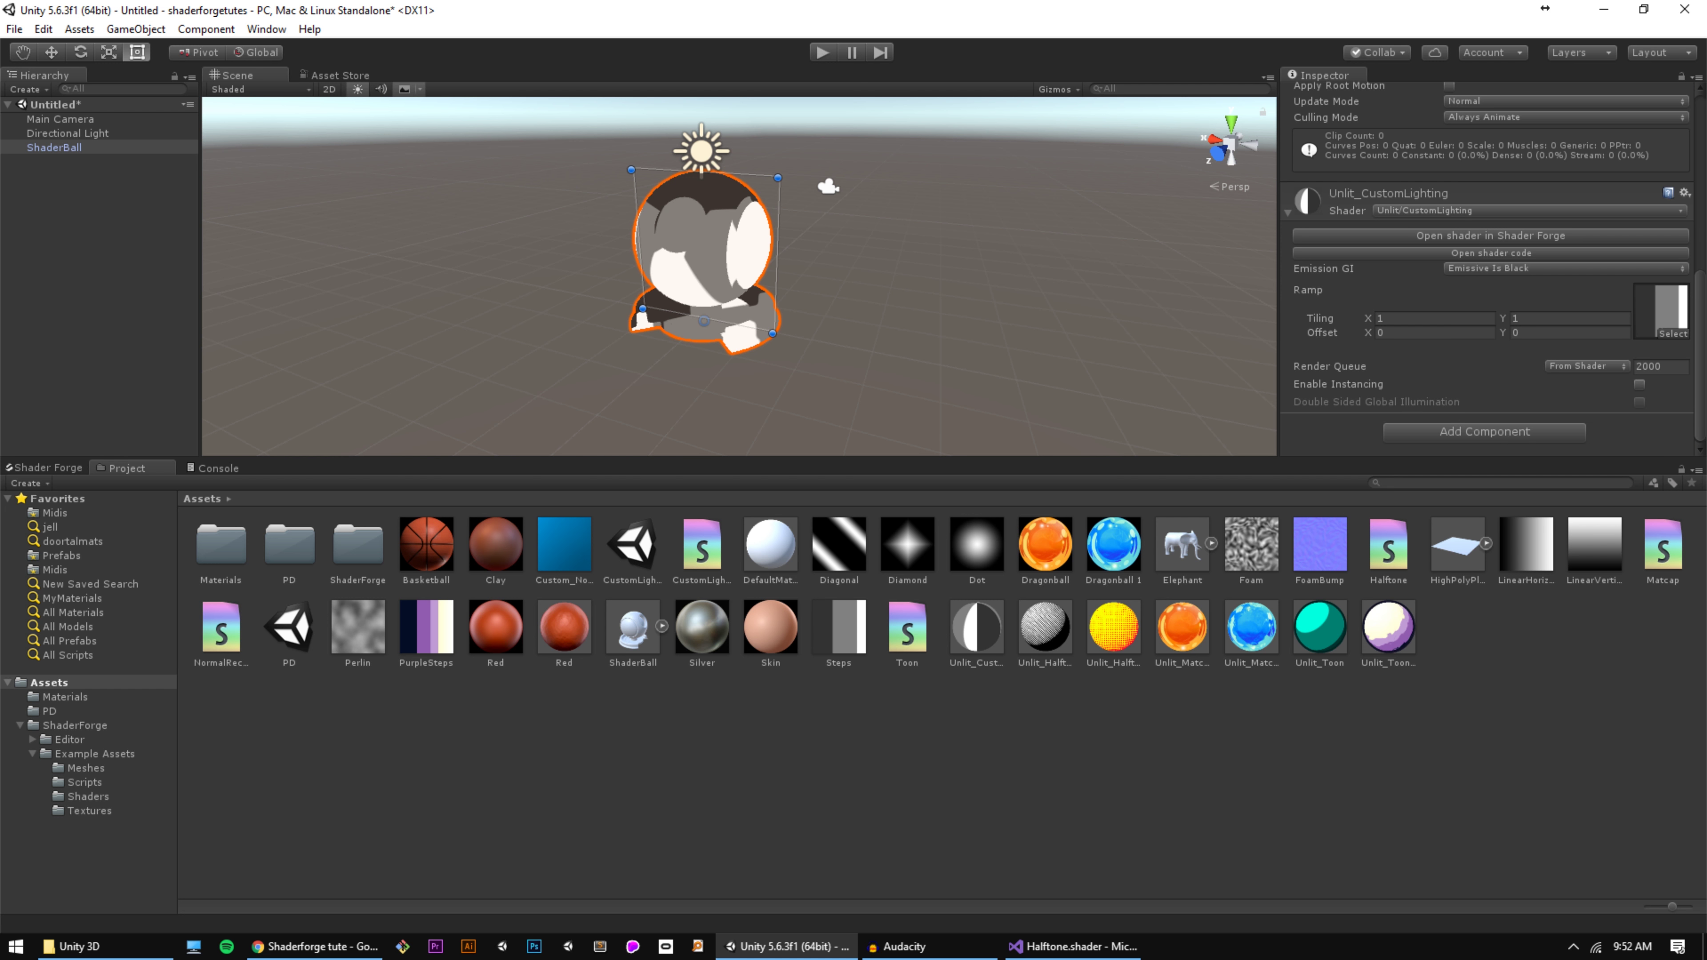
pyautogui.click(45, 468)
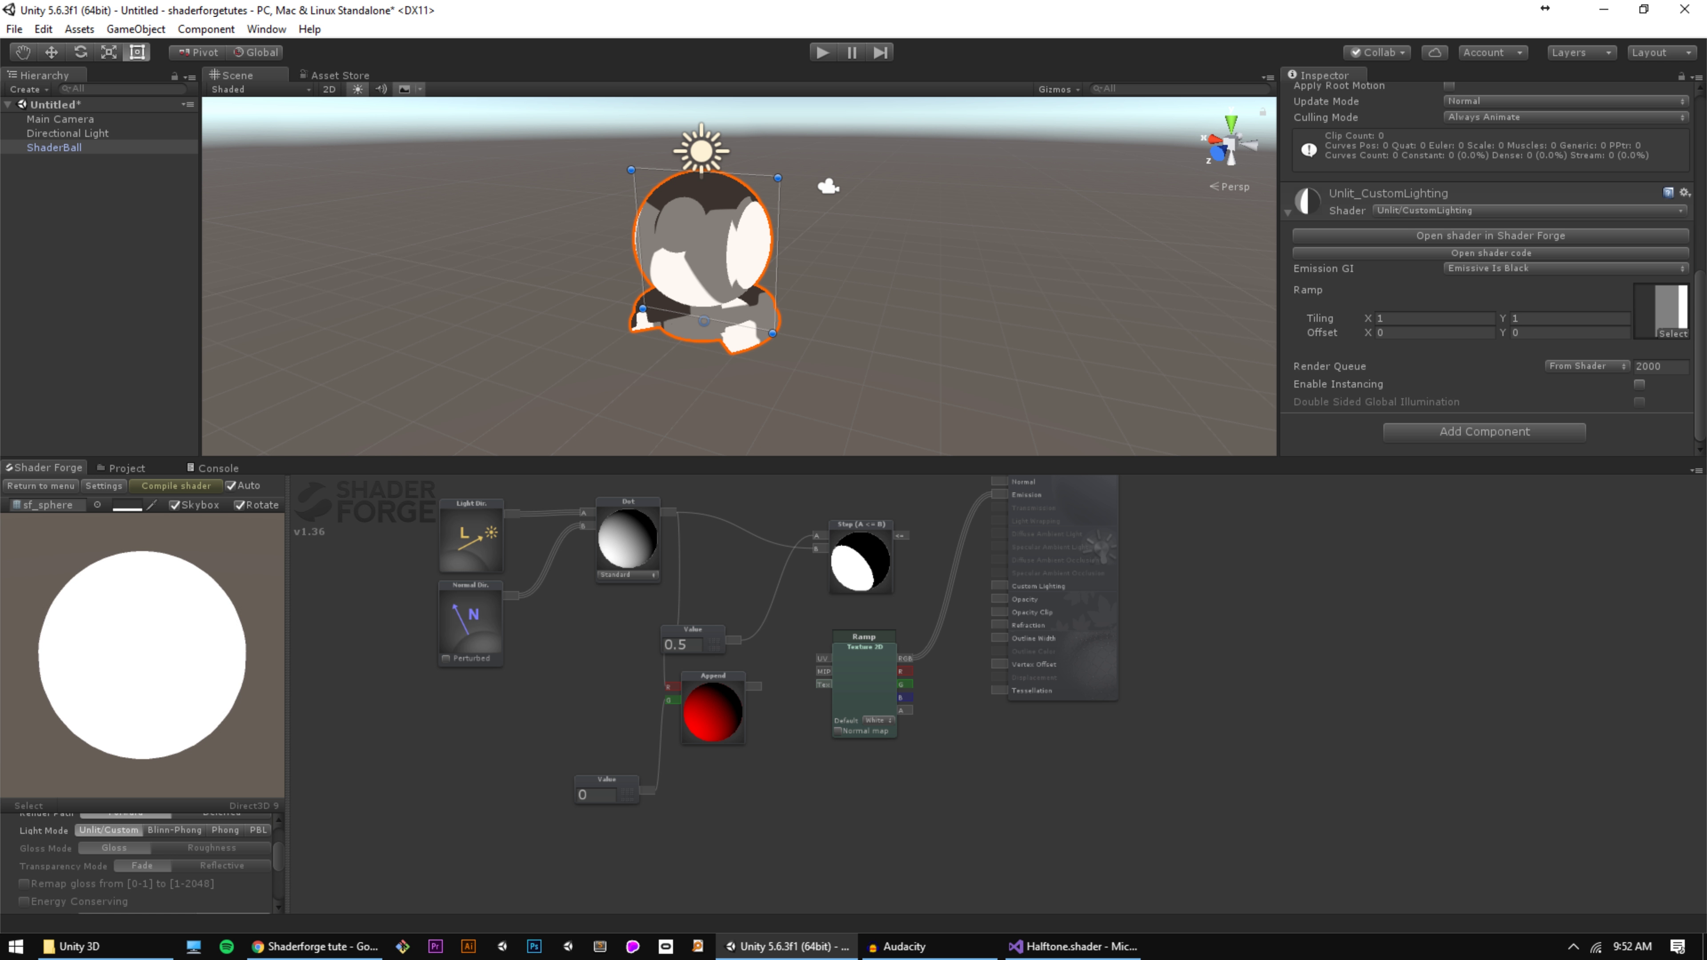
pyautogui.moveTo(753, 686); pyautogui.dragTo(783, 642)
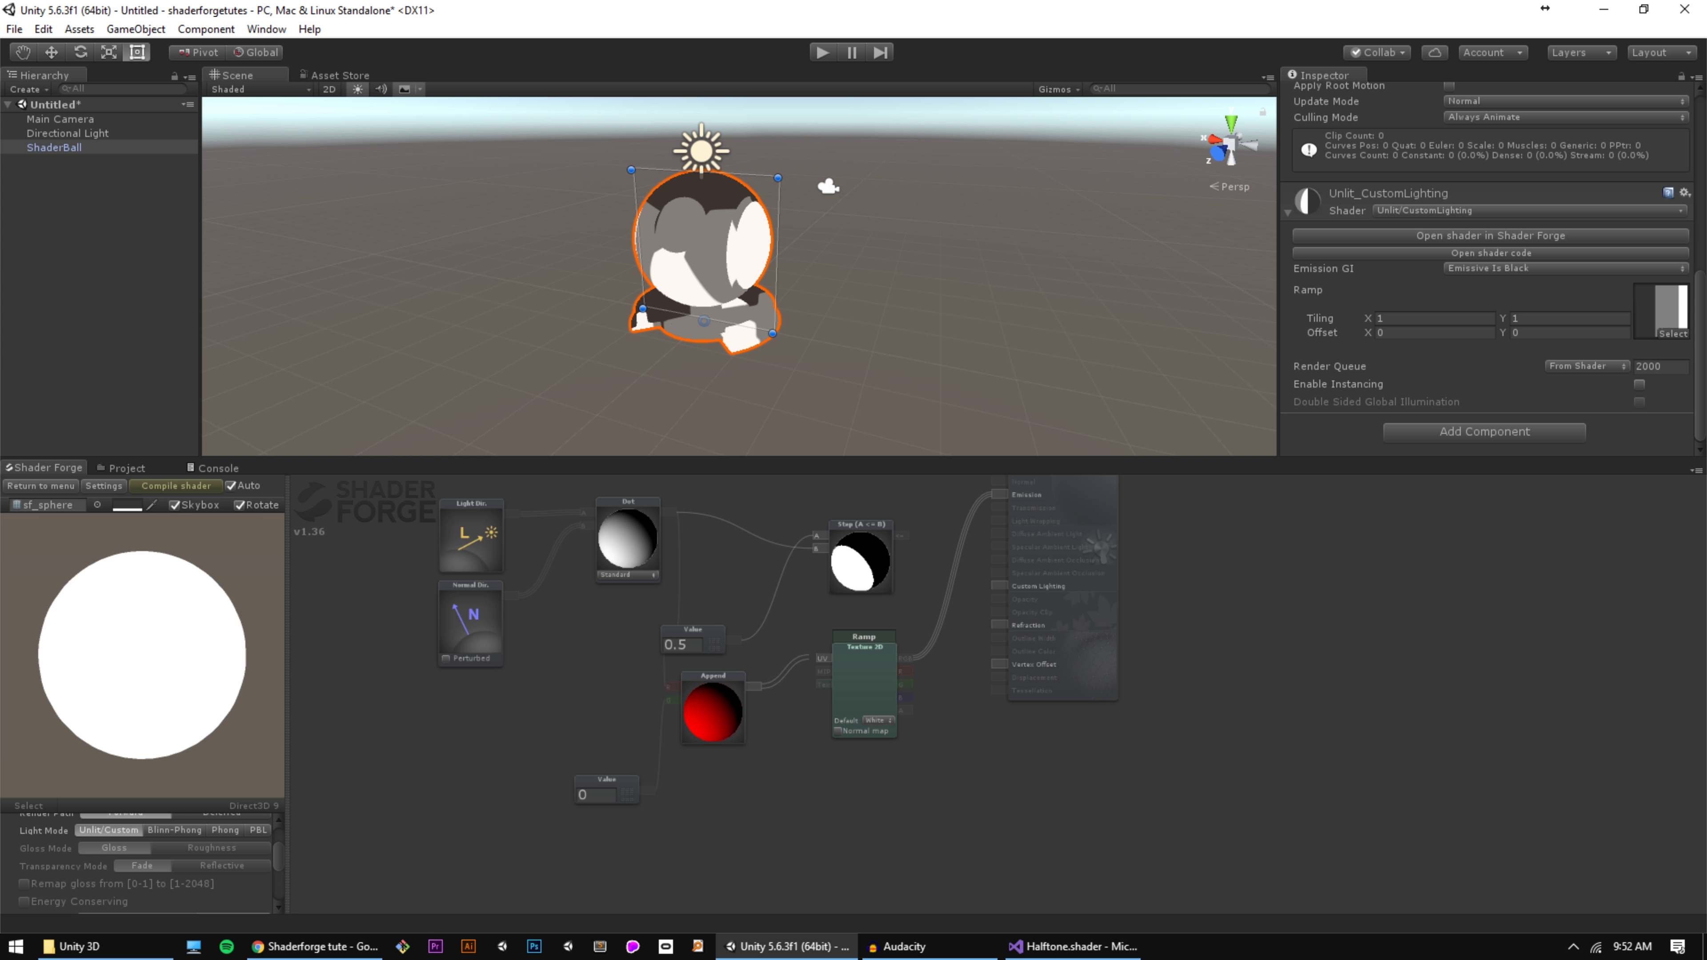
pyautogui.moveTo(816, 659); pyautogui.dragTo(822, 659)
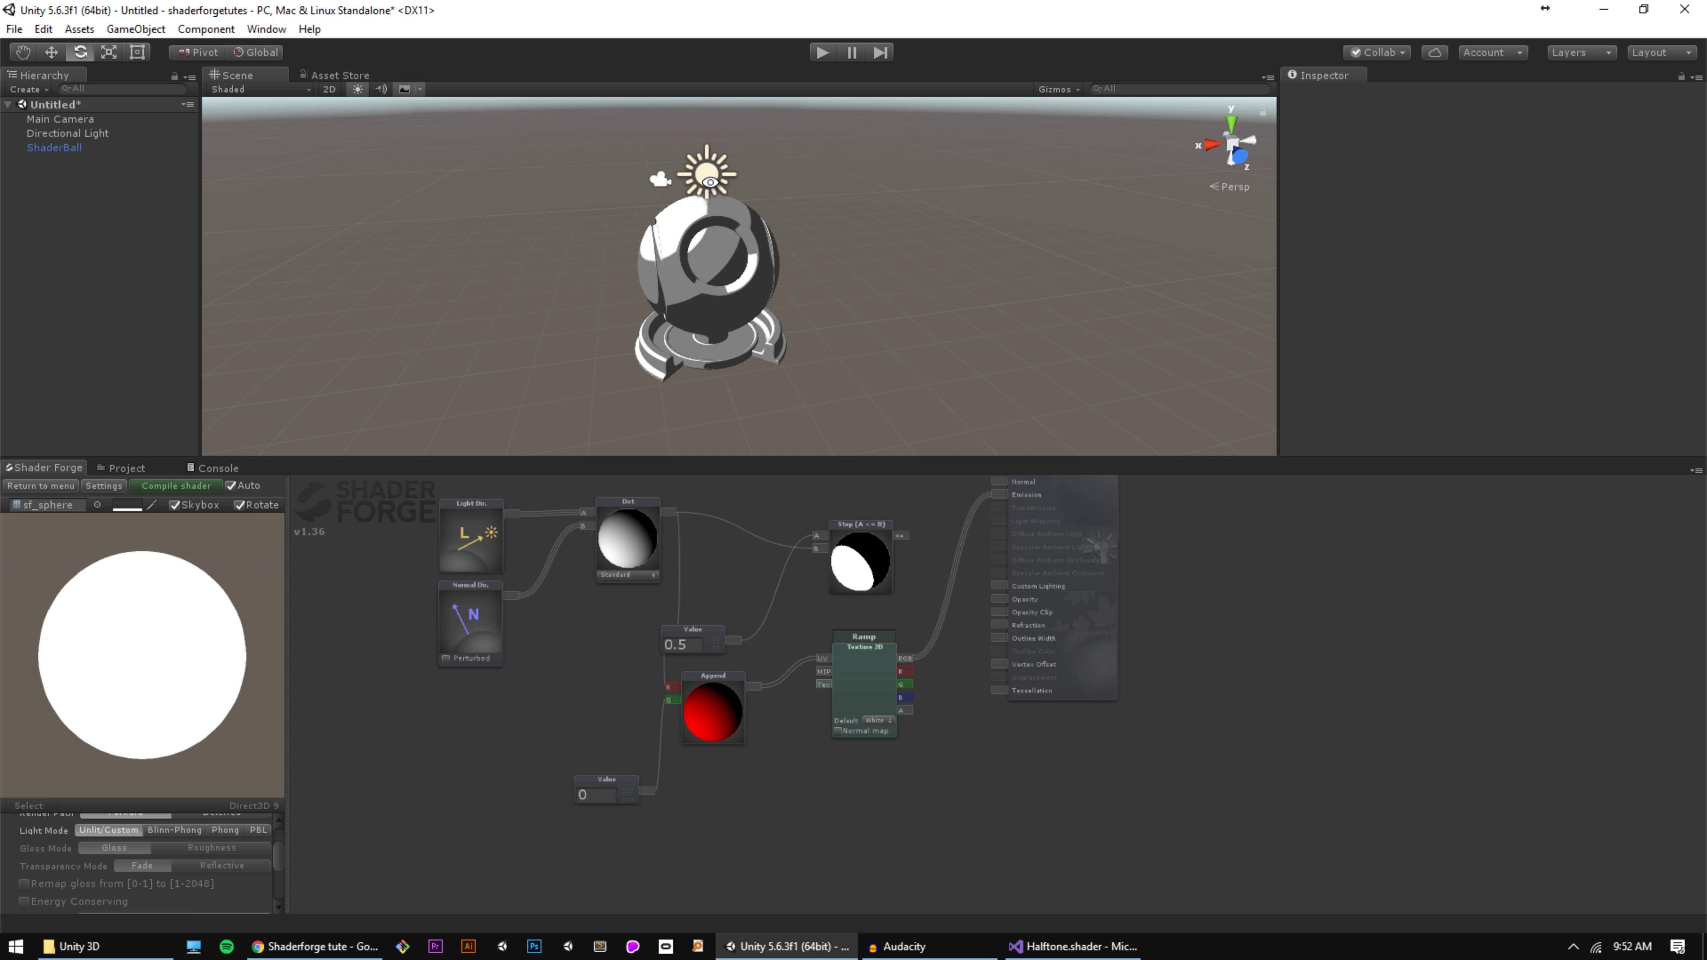
# Step: Rotate the directional light to about X 50, Y 127, Z 94 to test the ramp shading on the ShaderBall
pyautogui.click(711, 182)
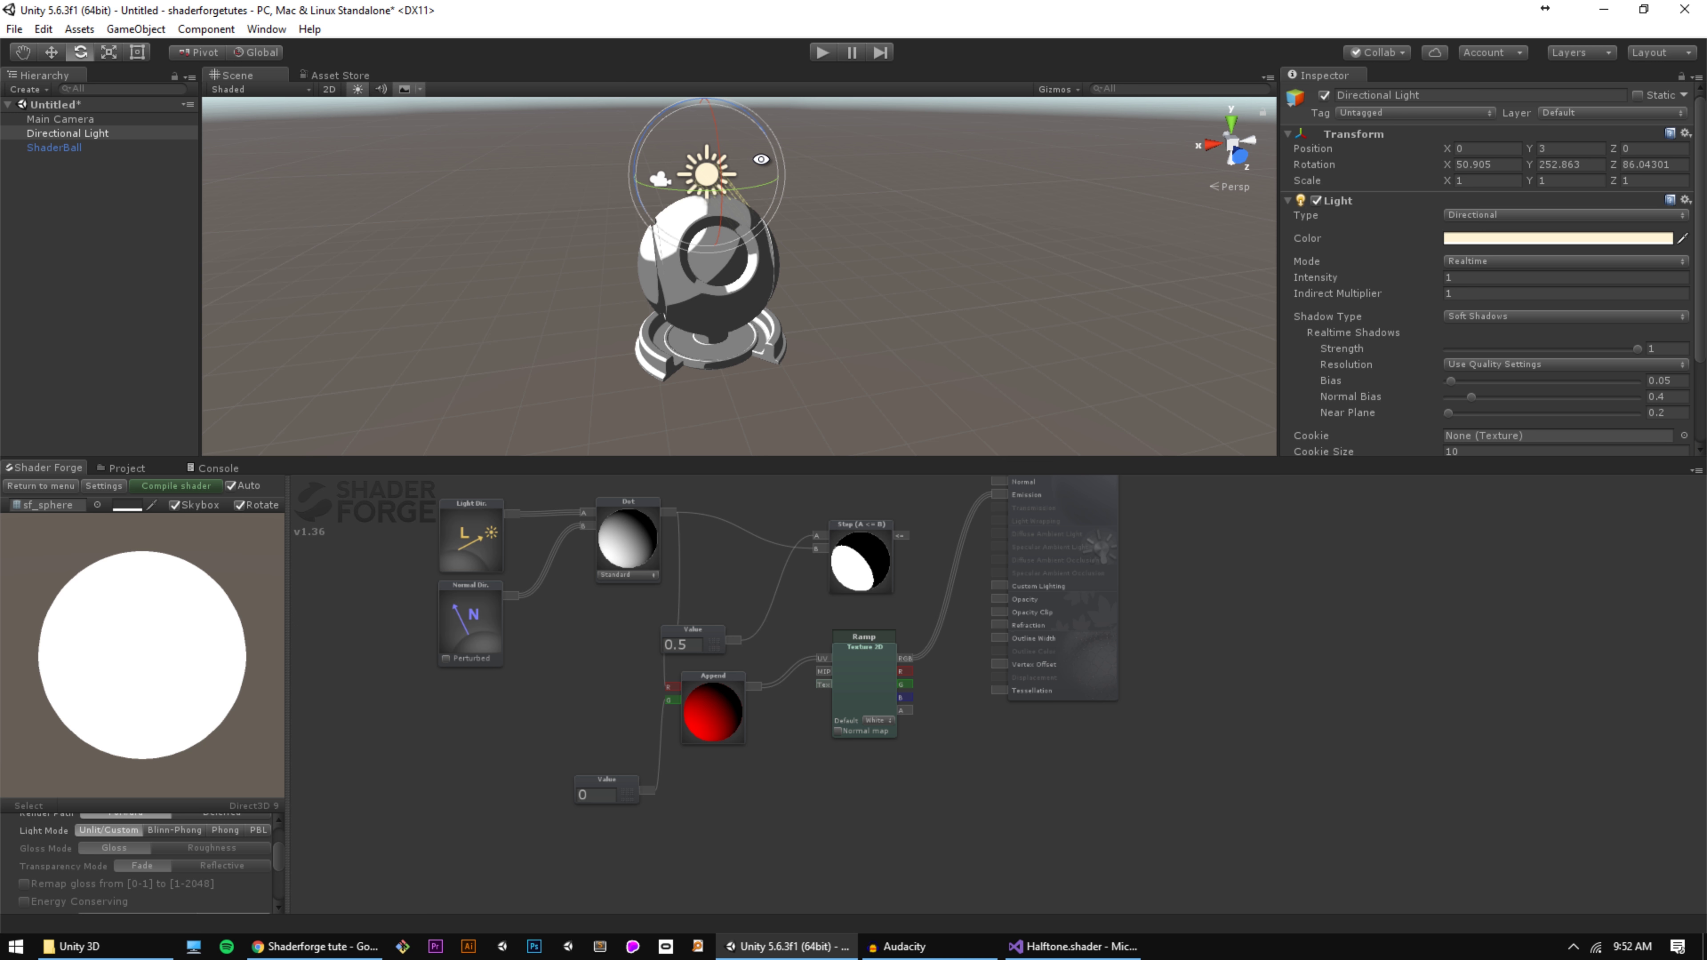
pyautogui.moveTo(760, 159)
pyautogui.mouseDown()
pyautogui.moveTo(820, 155)
pyautogui.moveTo(857, 189)
pyautogui.moveTo(855, 158)
pyautogui.mouseUp()
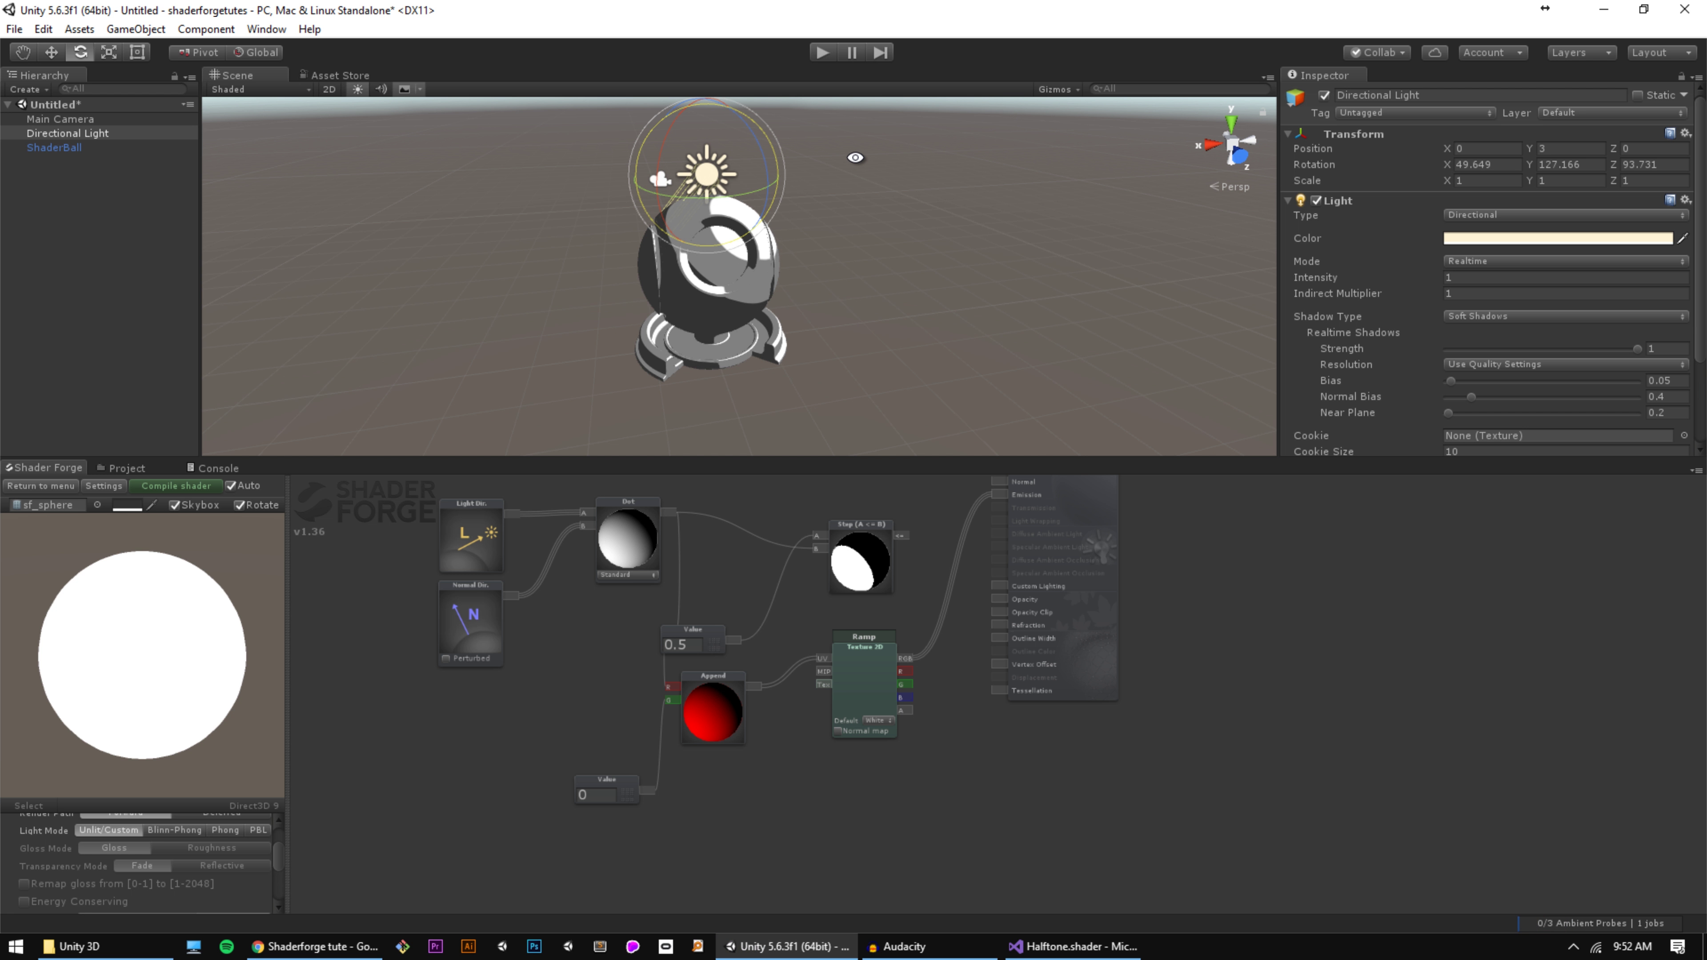
# Step: Assign the PurpleSteps texture to the Ramp slot of the ShaderBall's material and rotate the directional light to test it
pyautogui.click(746, 311)
pyautogui.scroll(-10, 1585, 346)
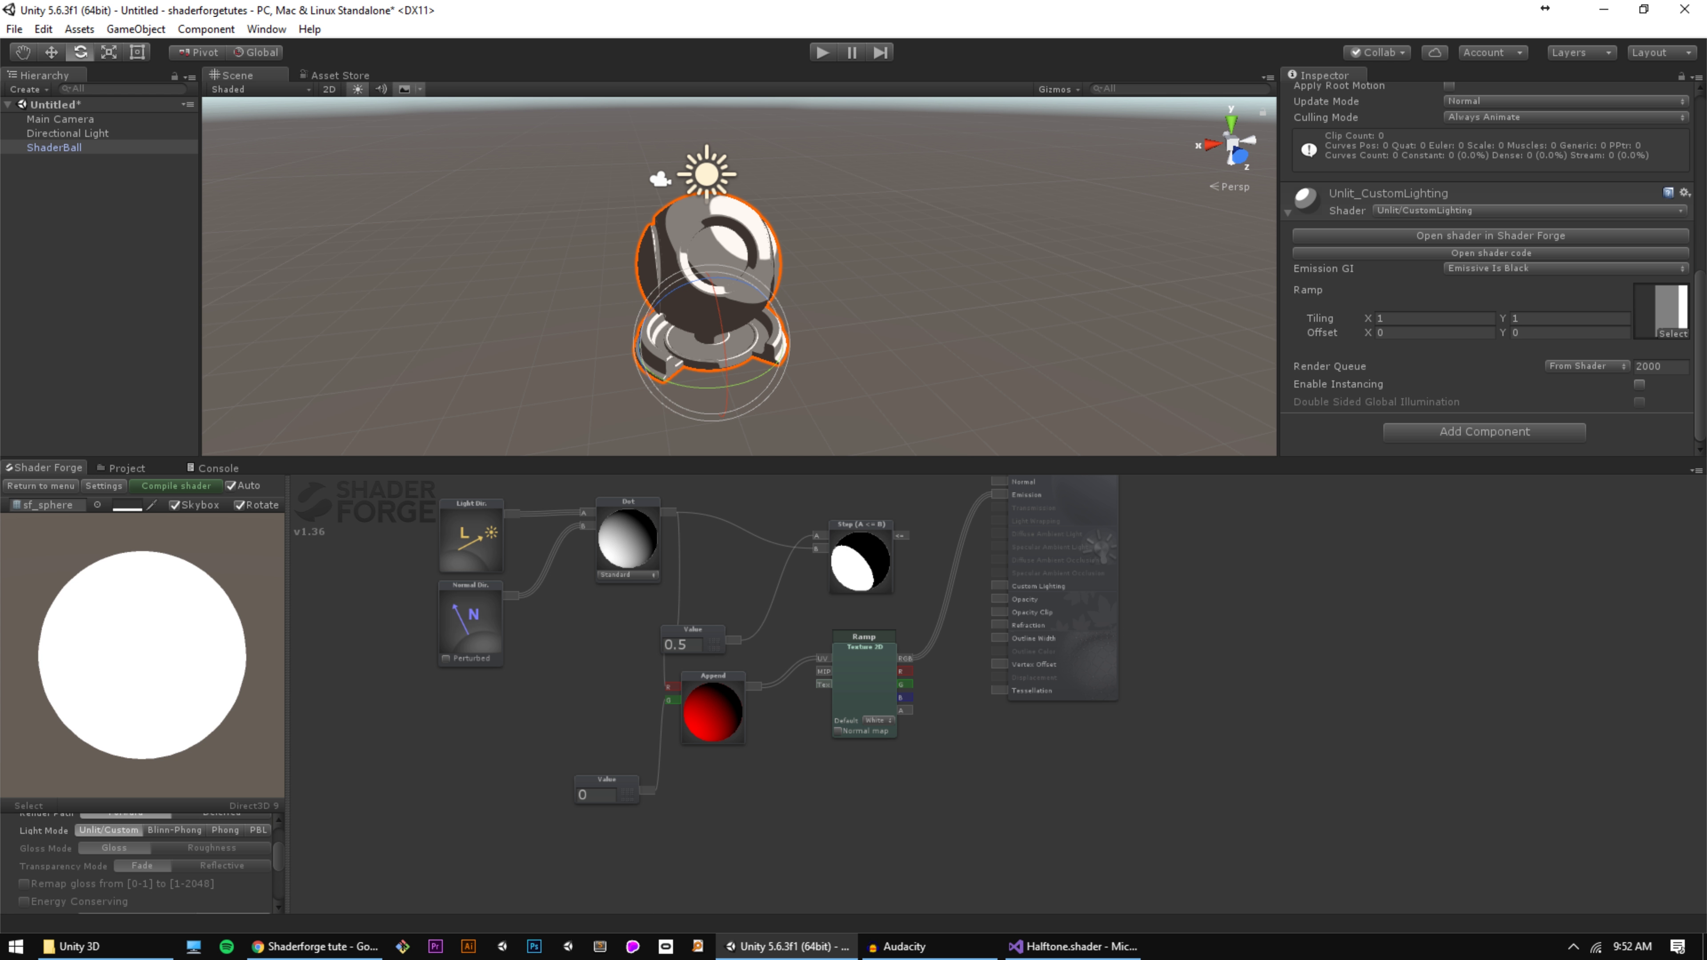
pyautogui.click(1672, 335)
pyautogui.doubleClick(1324, 183)
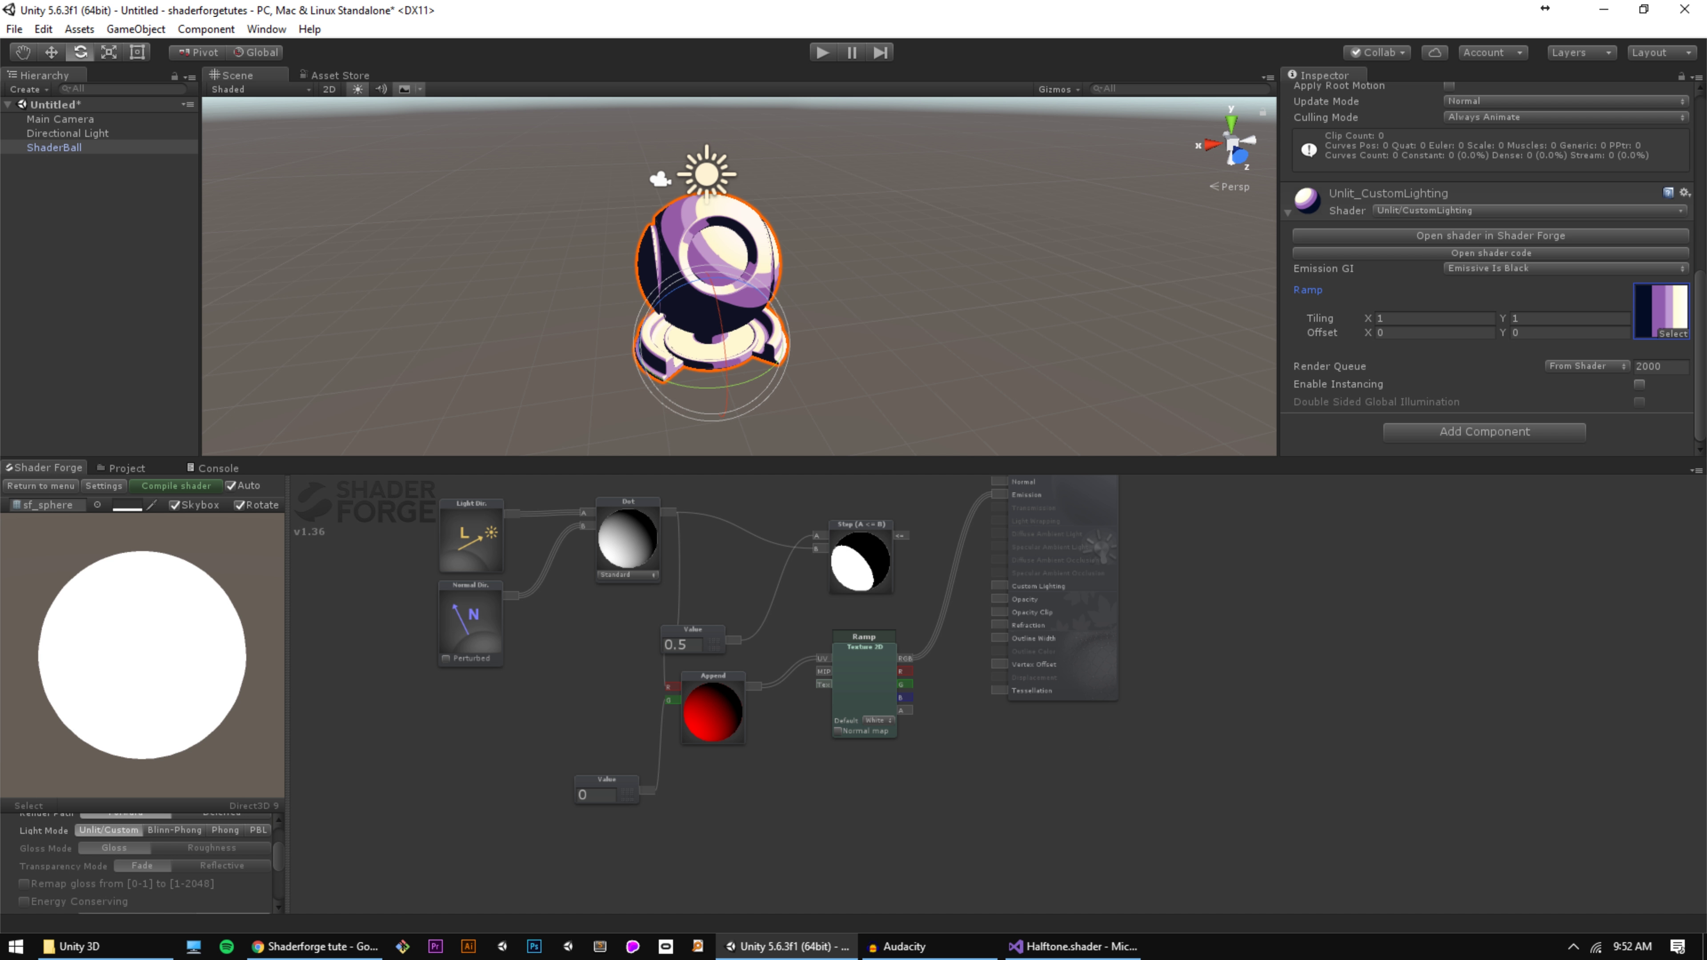
pyautogui.click(707, 175)
pyautogui.moveTo(710, 189)
pyautogui.mouseDown()
pyautogui.moveTo(686, 185)
pyautogui.moveTo(722, 188)
pyautogui.moveTo(704, 190)
pyautogui.mouseUp()
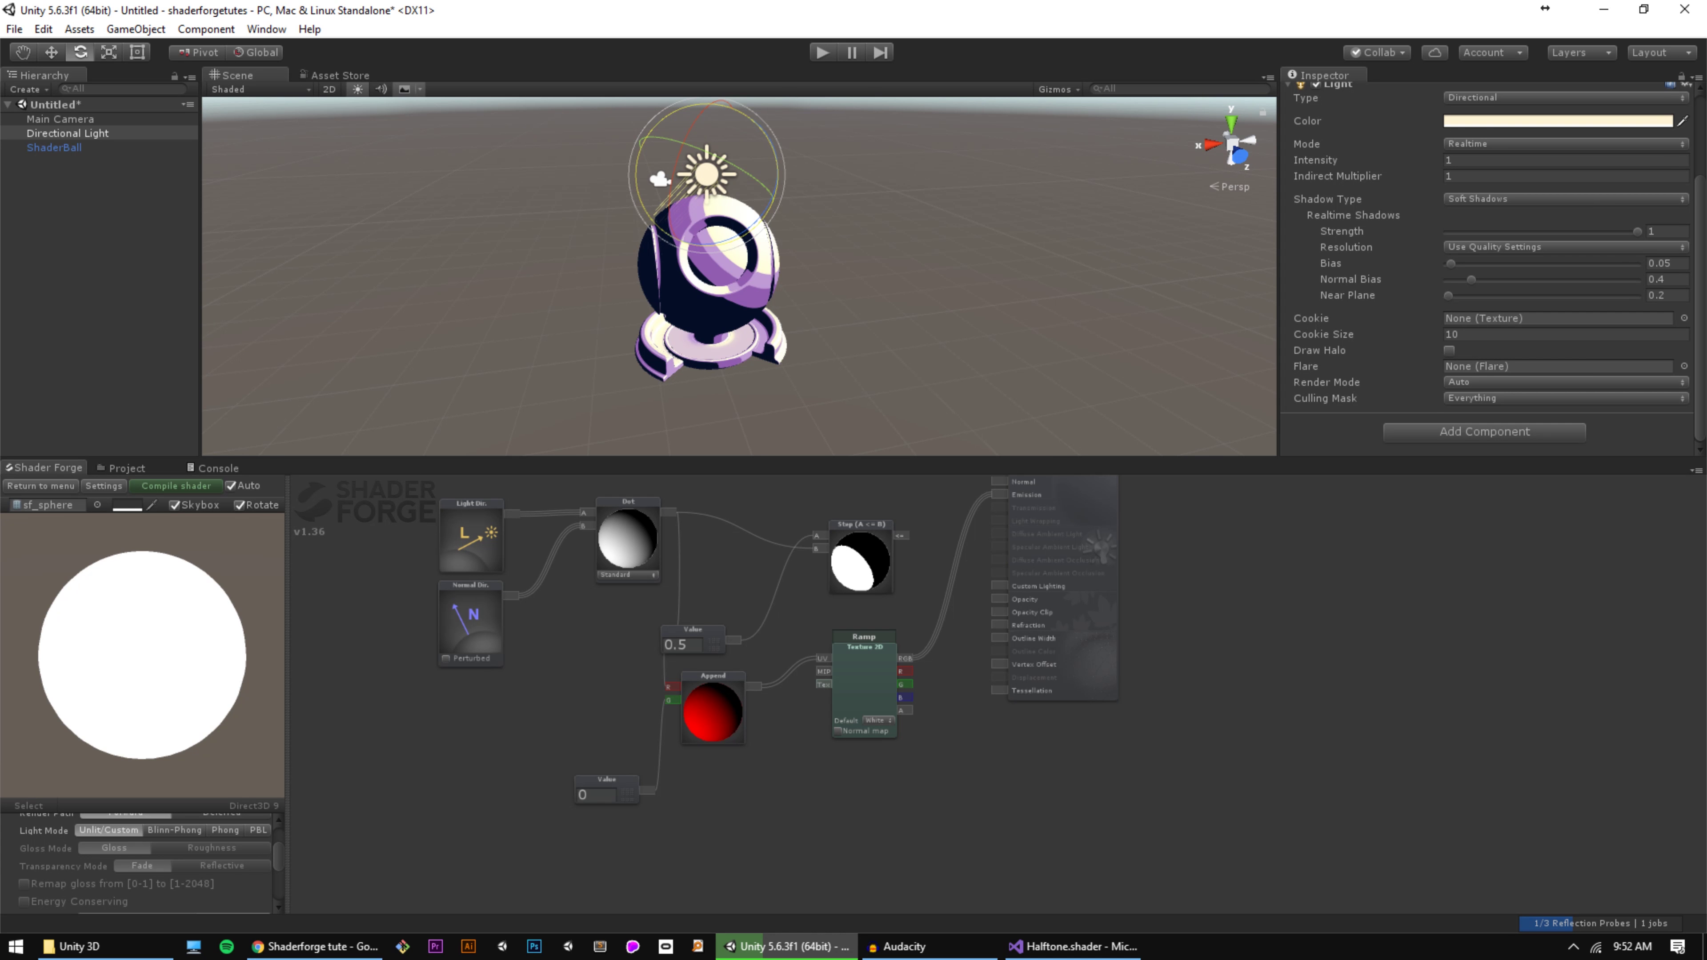
# Step: Move the Main node farther from the Ramp node and add a Value property node beside its outline inputs
pyautogui.moveTo(954, 760); pyautogui.dragTo(735, 748, button='middle')
pyautogui.moveTo(847, 592); pyautogui.dragTo(1083, 637)
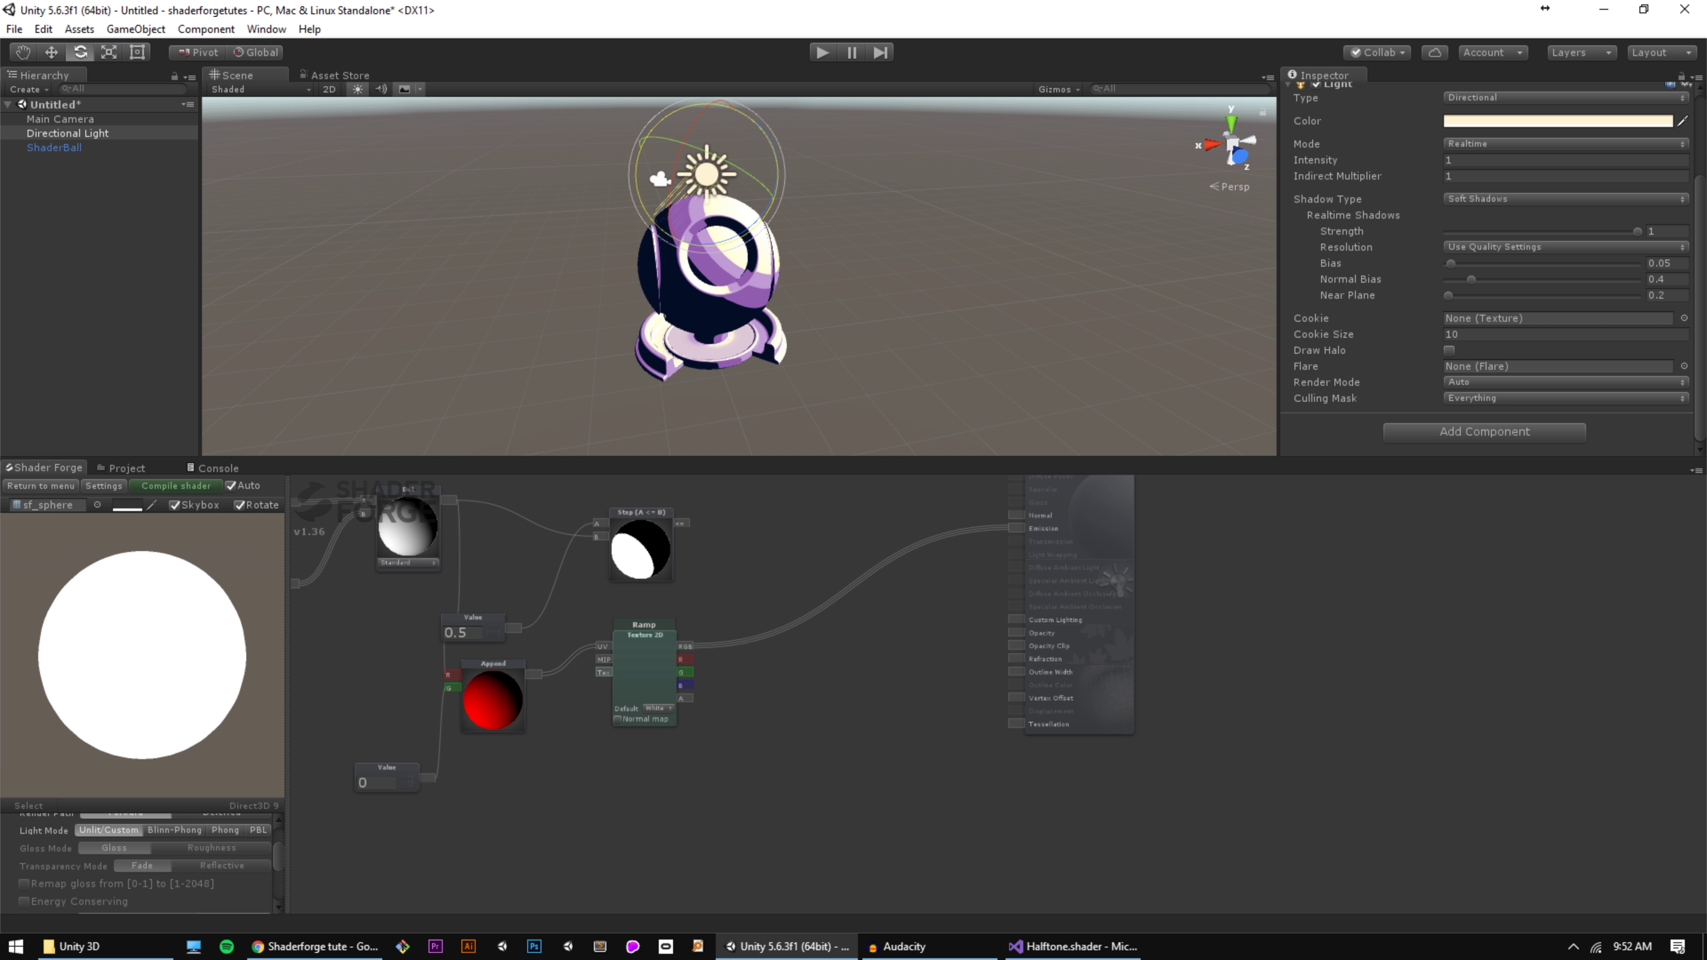
pyautogui.moveTo(824, 677); pyautogui.dragTo(821, 603, button='middle')
pyautogui.scroll(5, 821, 603)
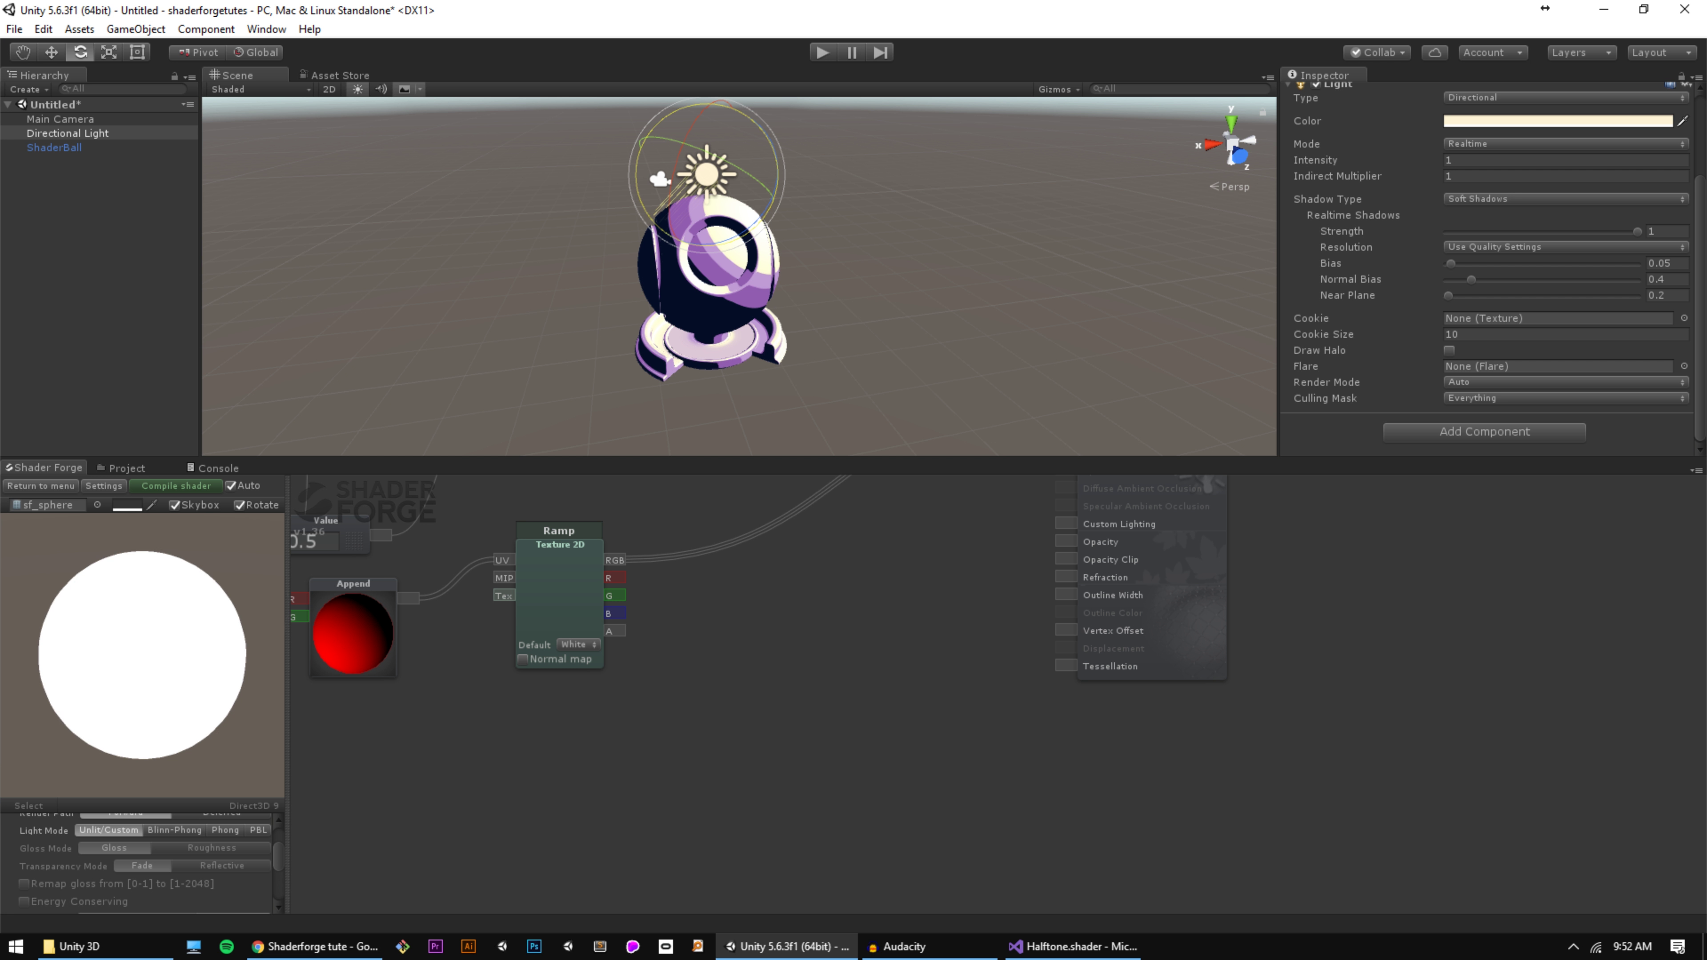
pyautogui.press('v')
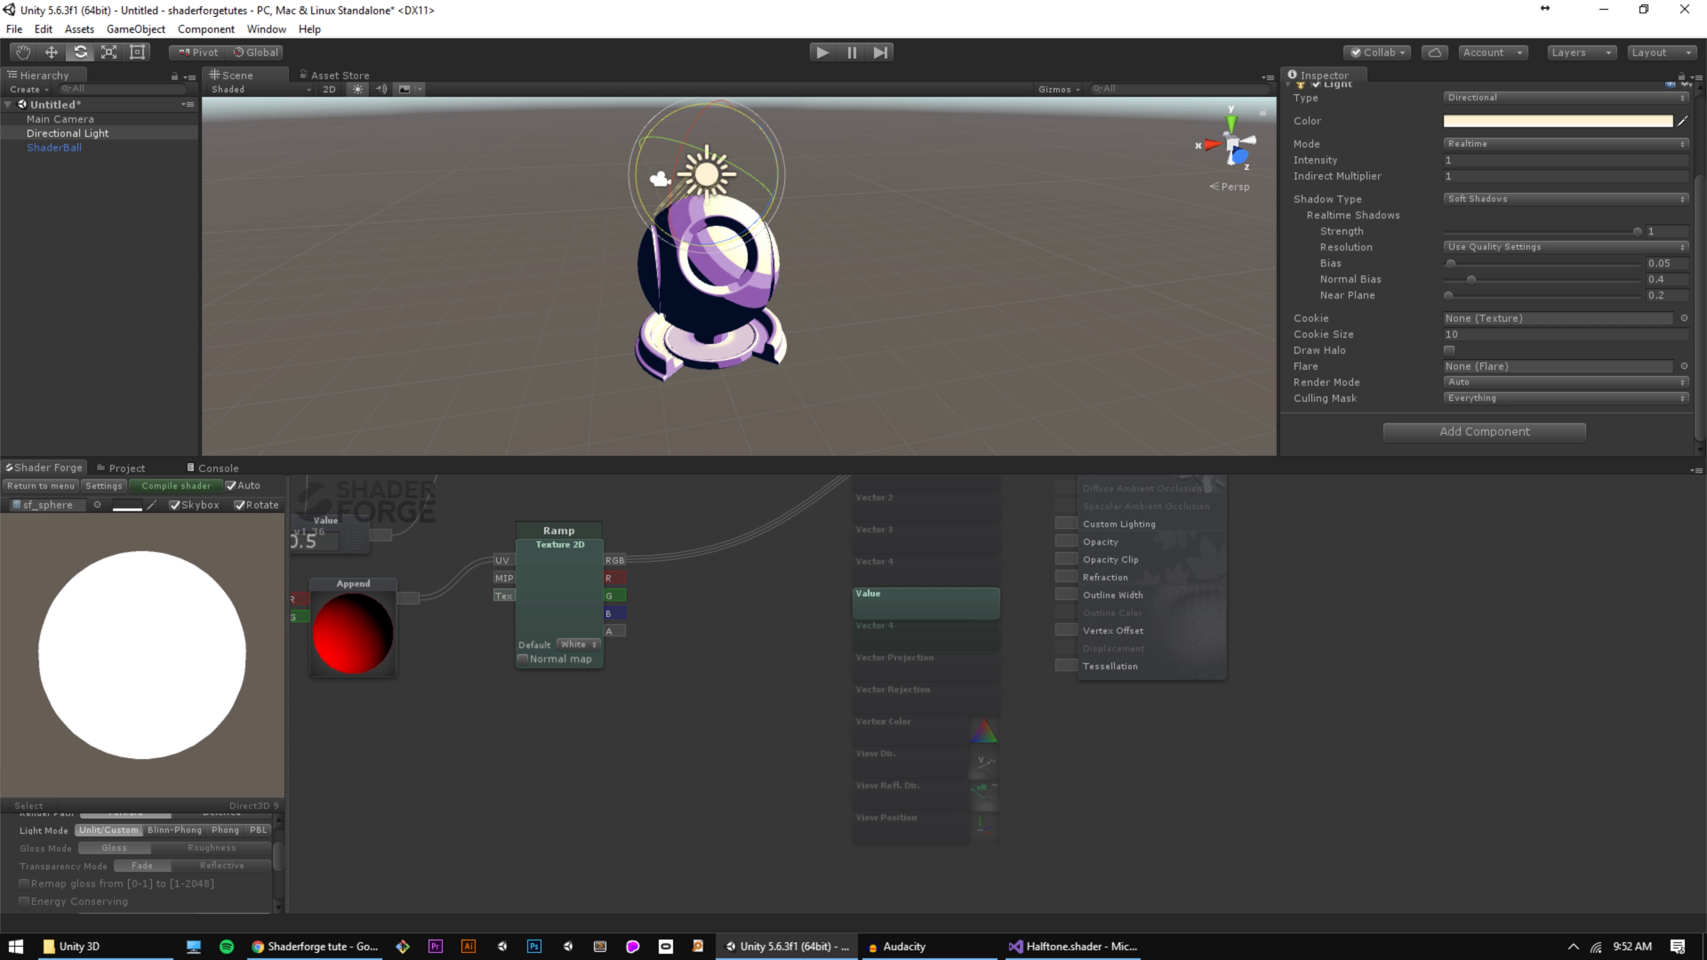
pyautogui.click(926, 603)
pyautogui.click(927, 596)
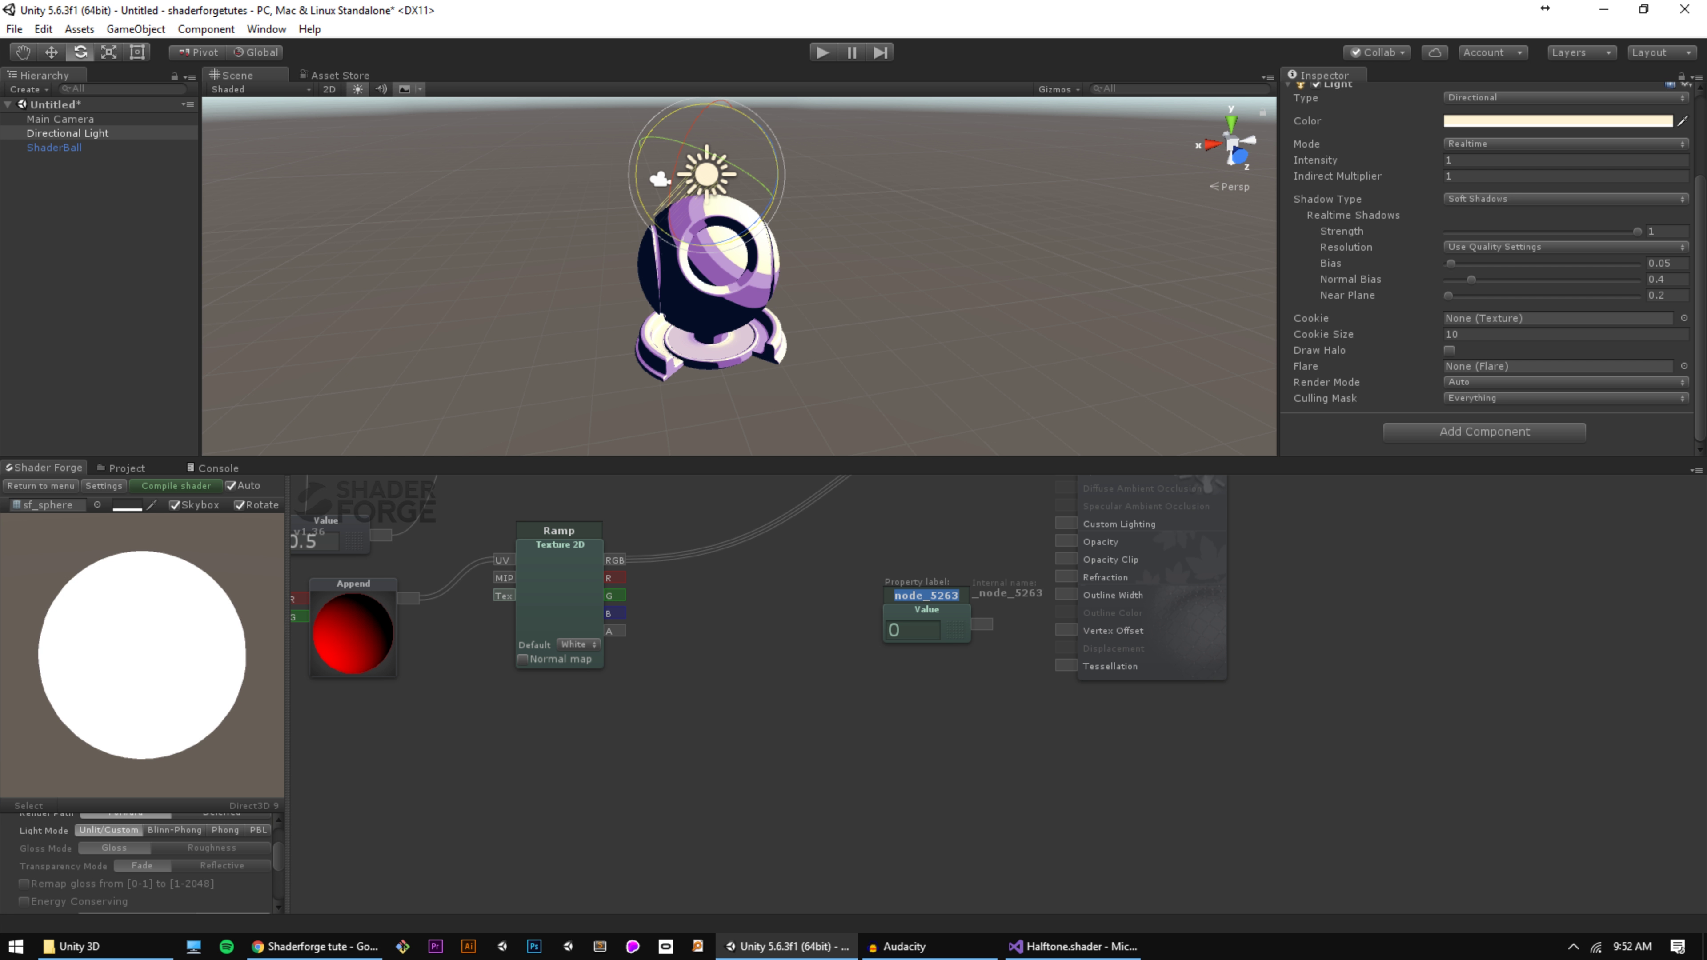
# Step: Name the new Value property "Outline Width" and set its value to 0.05
pyautogui.write('Outline Width')
pyautogui.press('Tab')
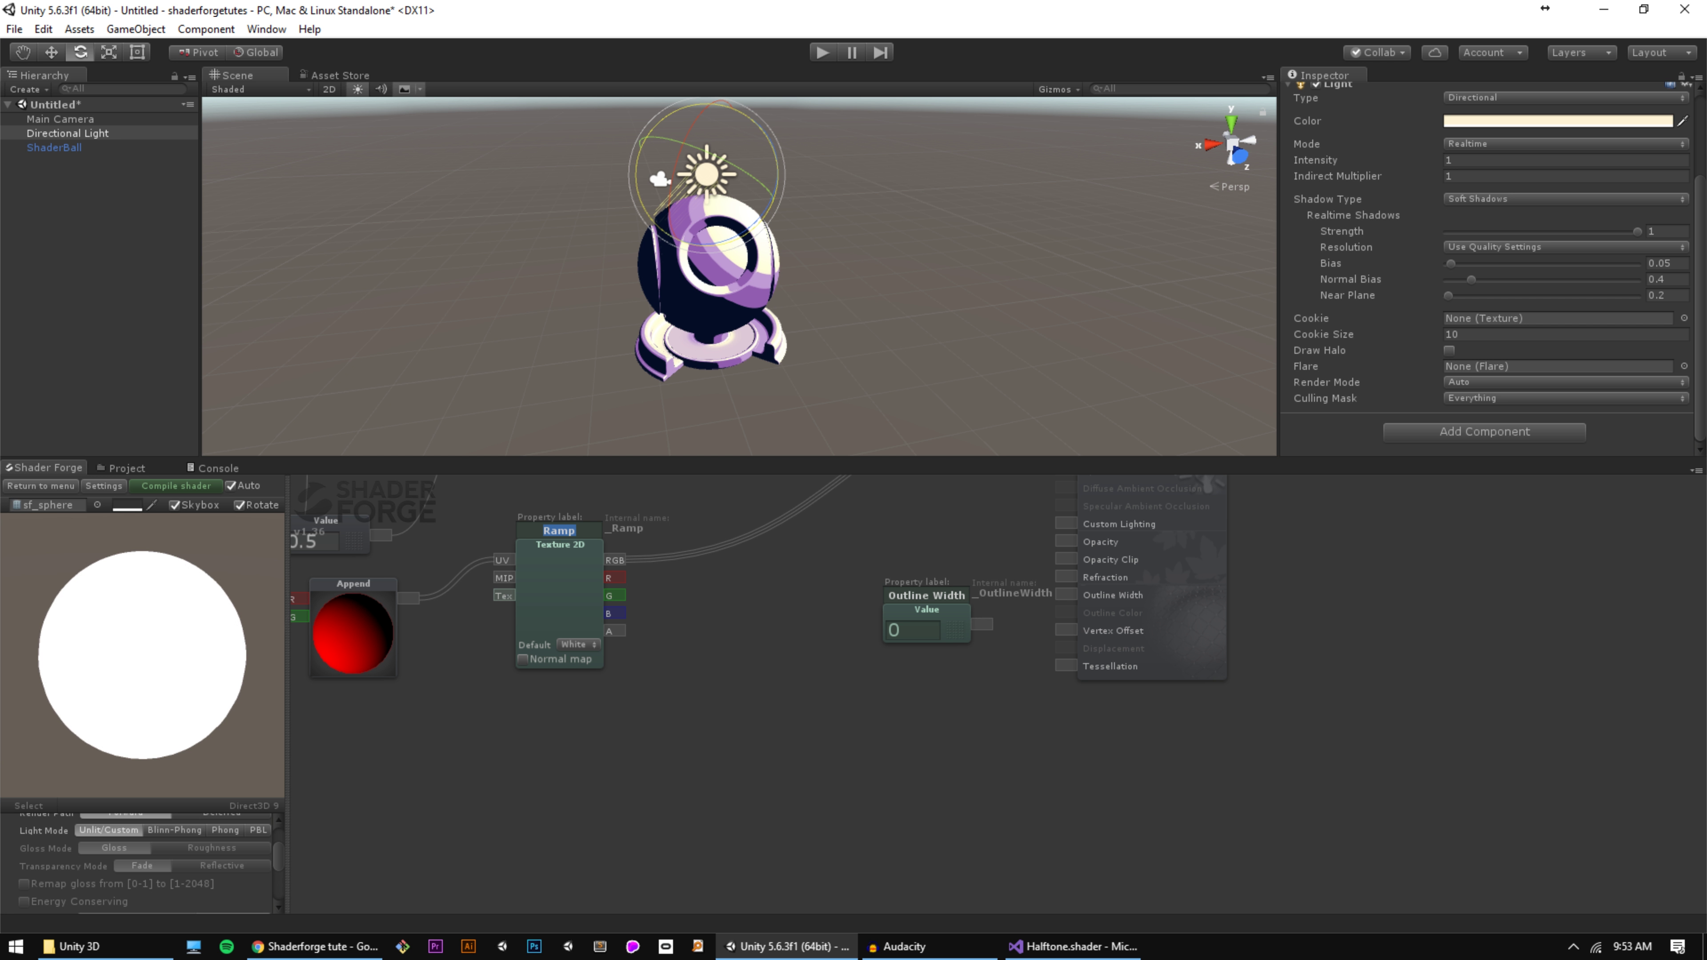
pyautogui.press('Tab')
pyautogui.write('0.05')
pyautogui.press('Tab')
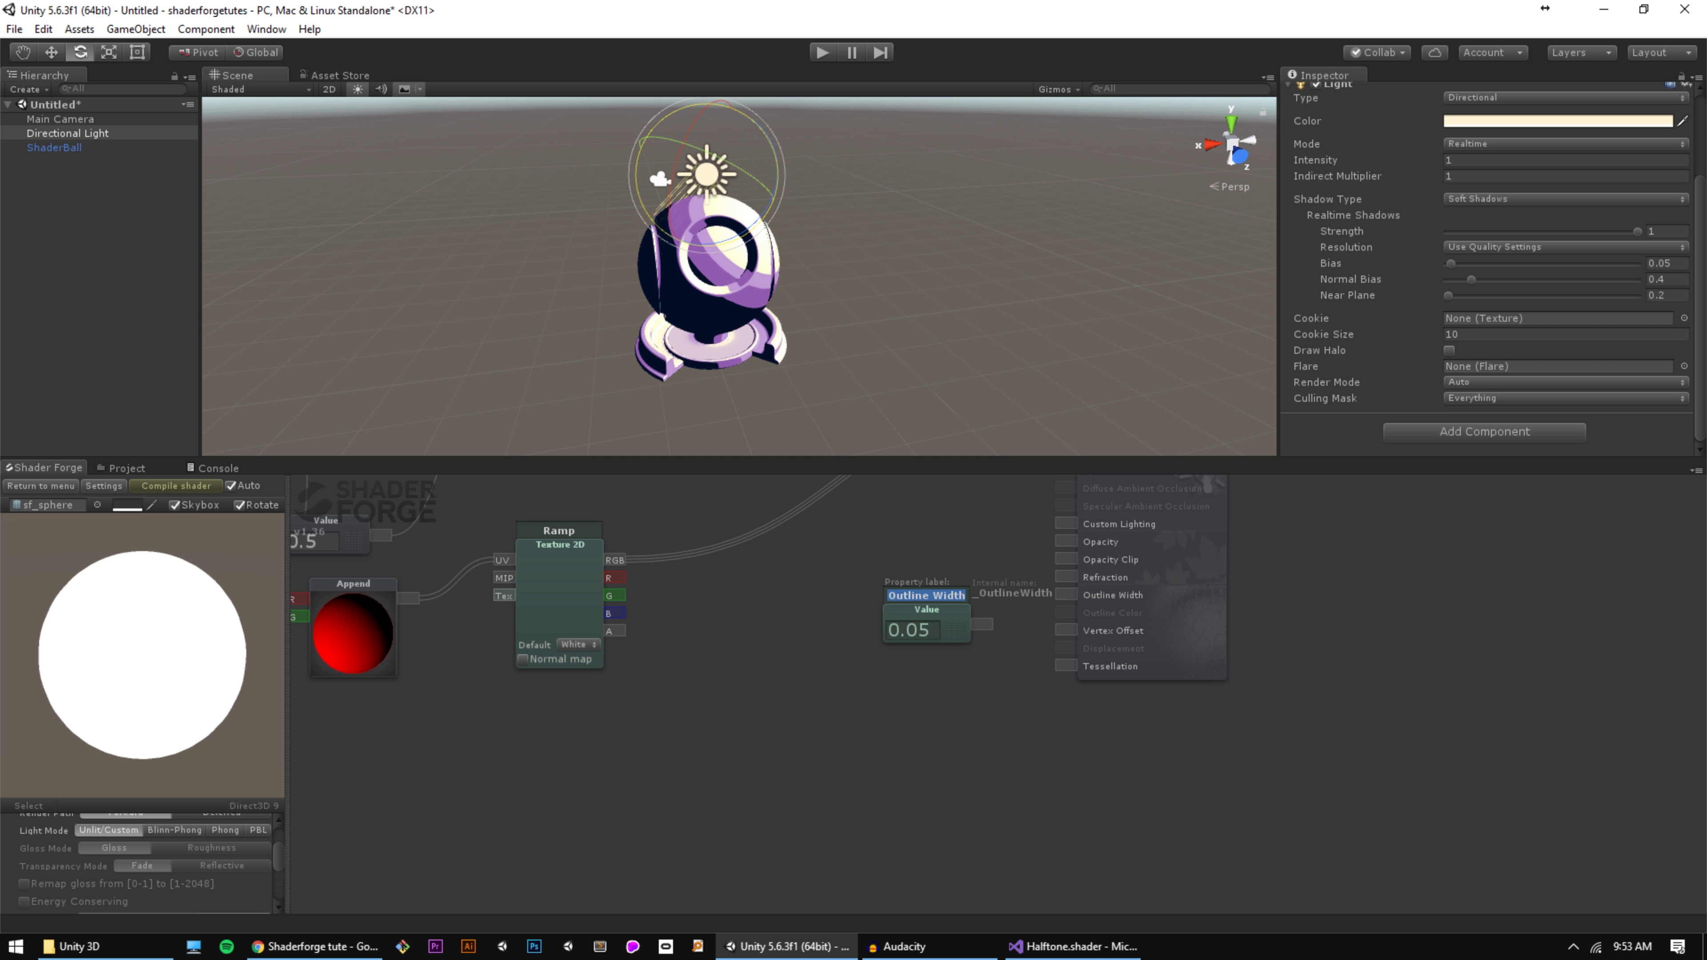
pyautogui.press('Return')
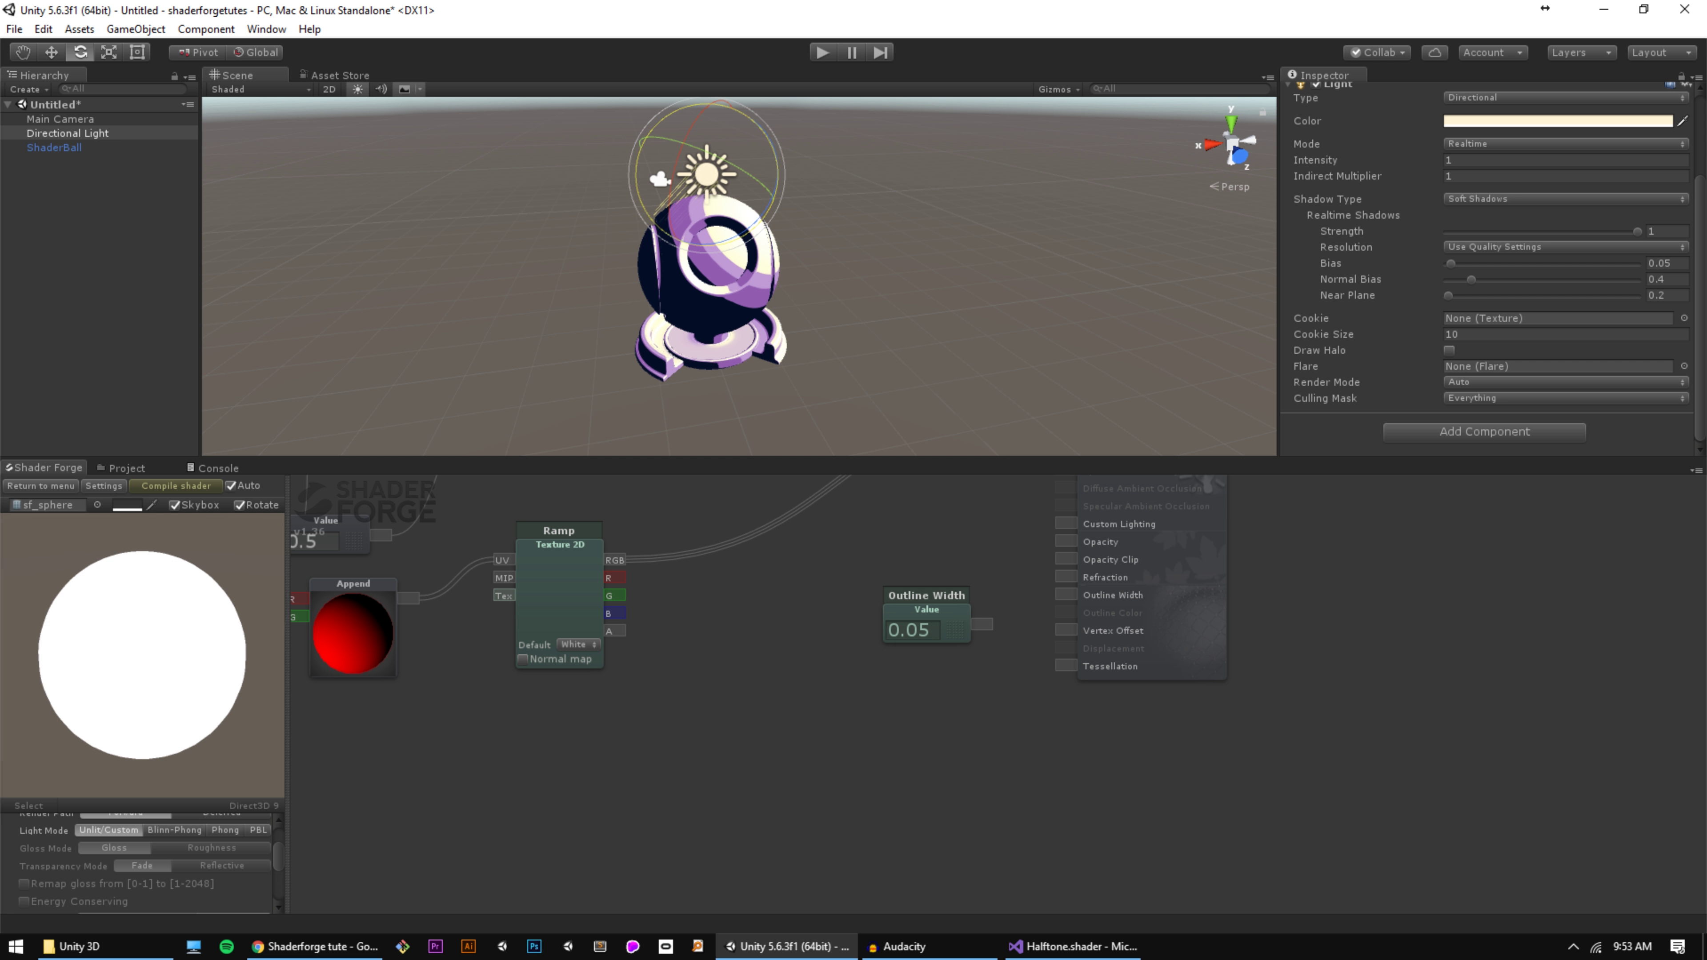
# Step: Add a Color property node named "Outline Color" and connect it and Outline Width to the matching Main node inputs
pyautogui.press('c')
pyautogui.scroll(-5, 958, 736)
pyautogui.click(958, 743)
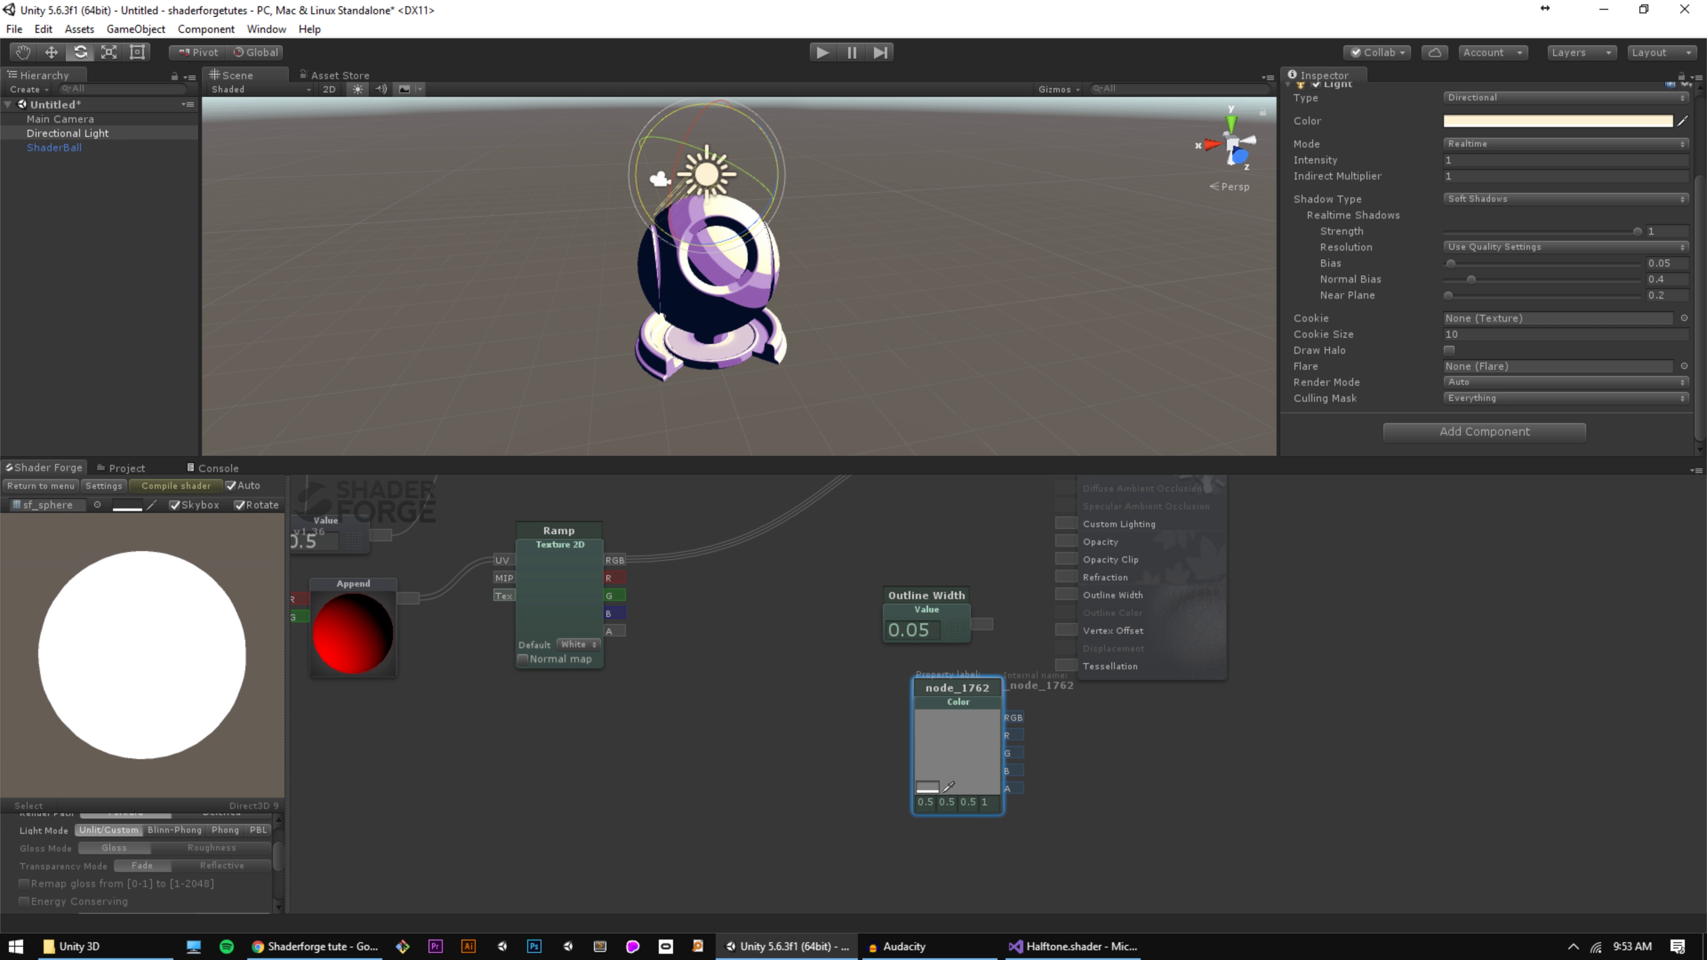
pyautogui.click(958, 688)
pyautogui.write('Outline Color')
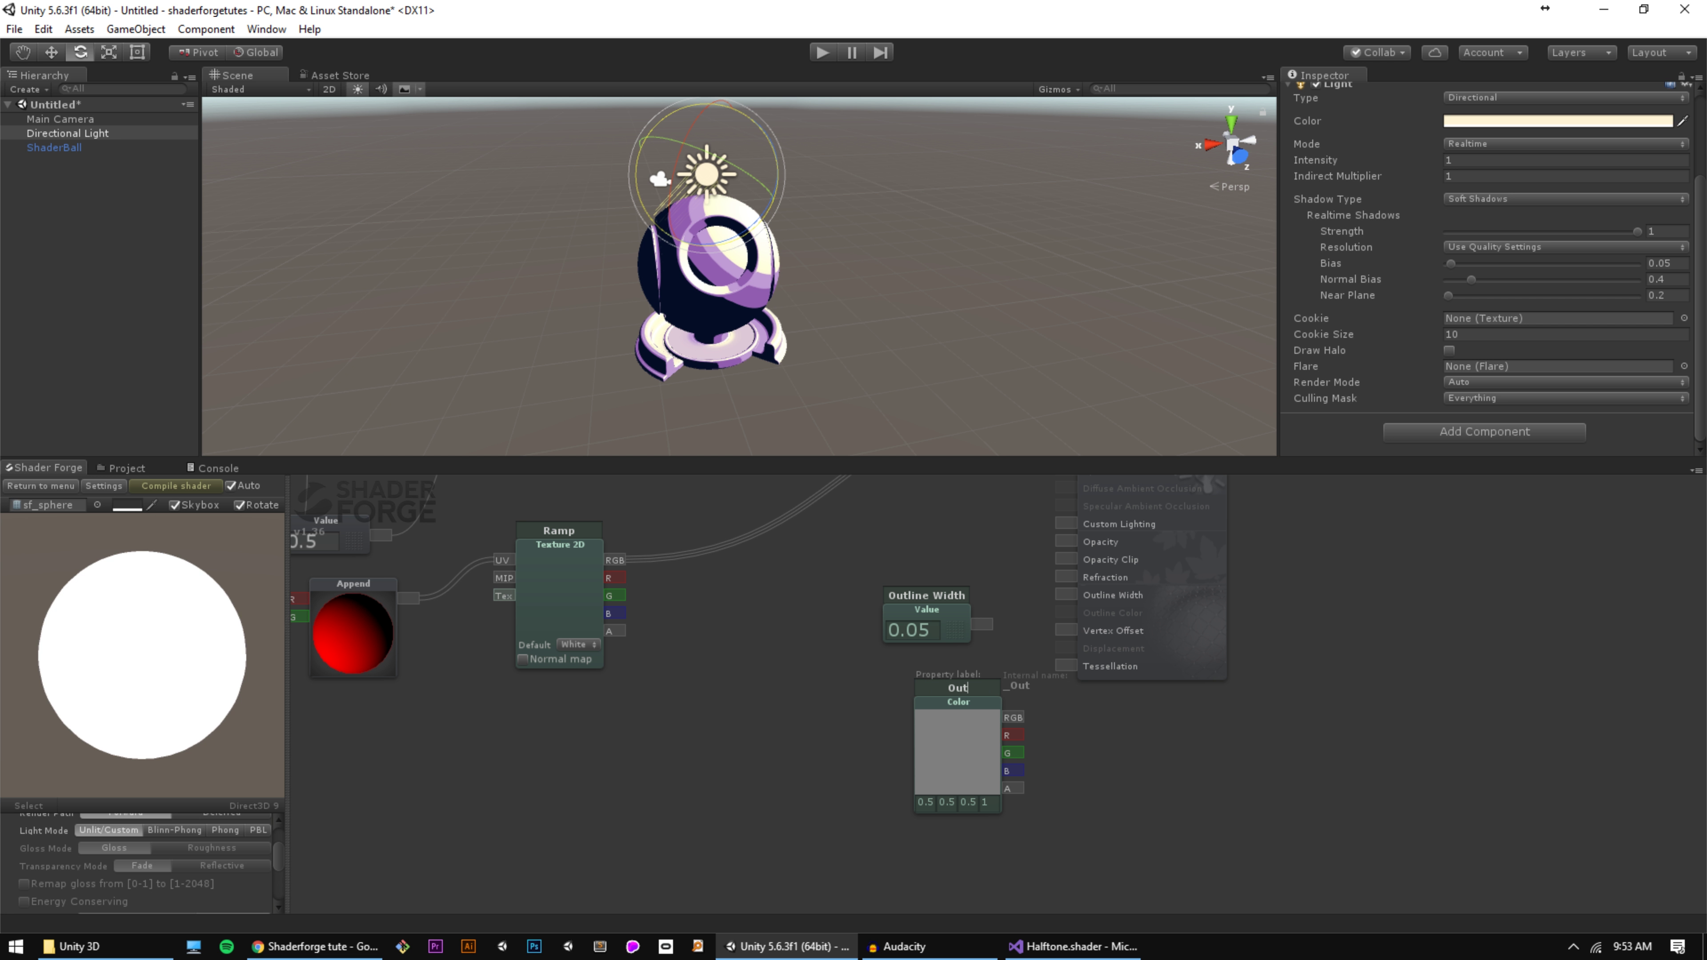
pyautogui.press('Tab')
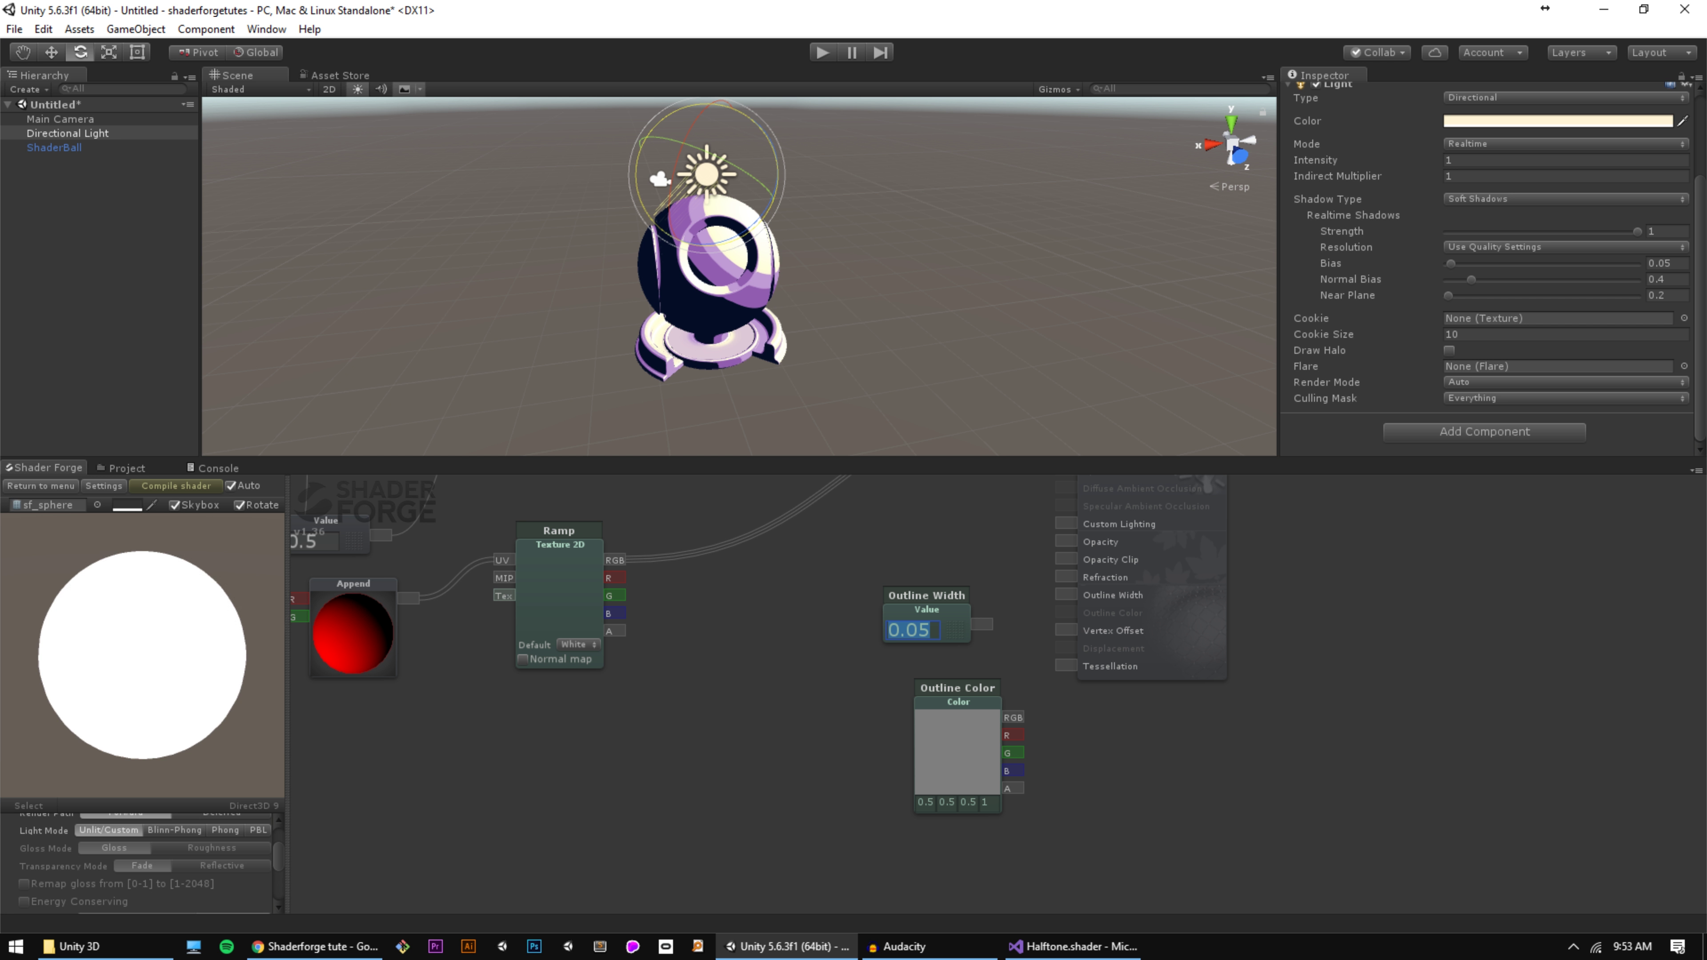
pyautogui.moveTo(983, 625); pyautogui.dragTo(1065, 595)
pyautogui.moveTo(1014, 718); pyautogui.dragTo(1065, 612)
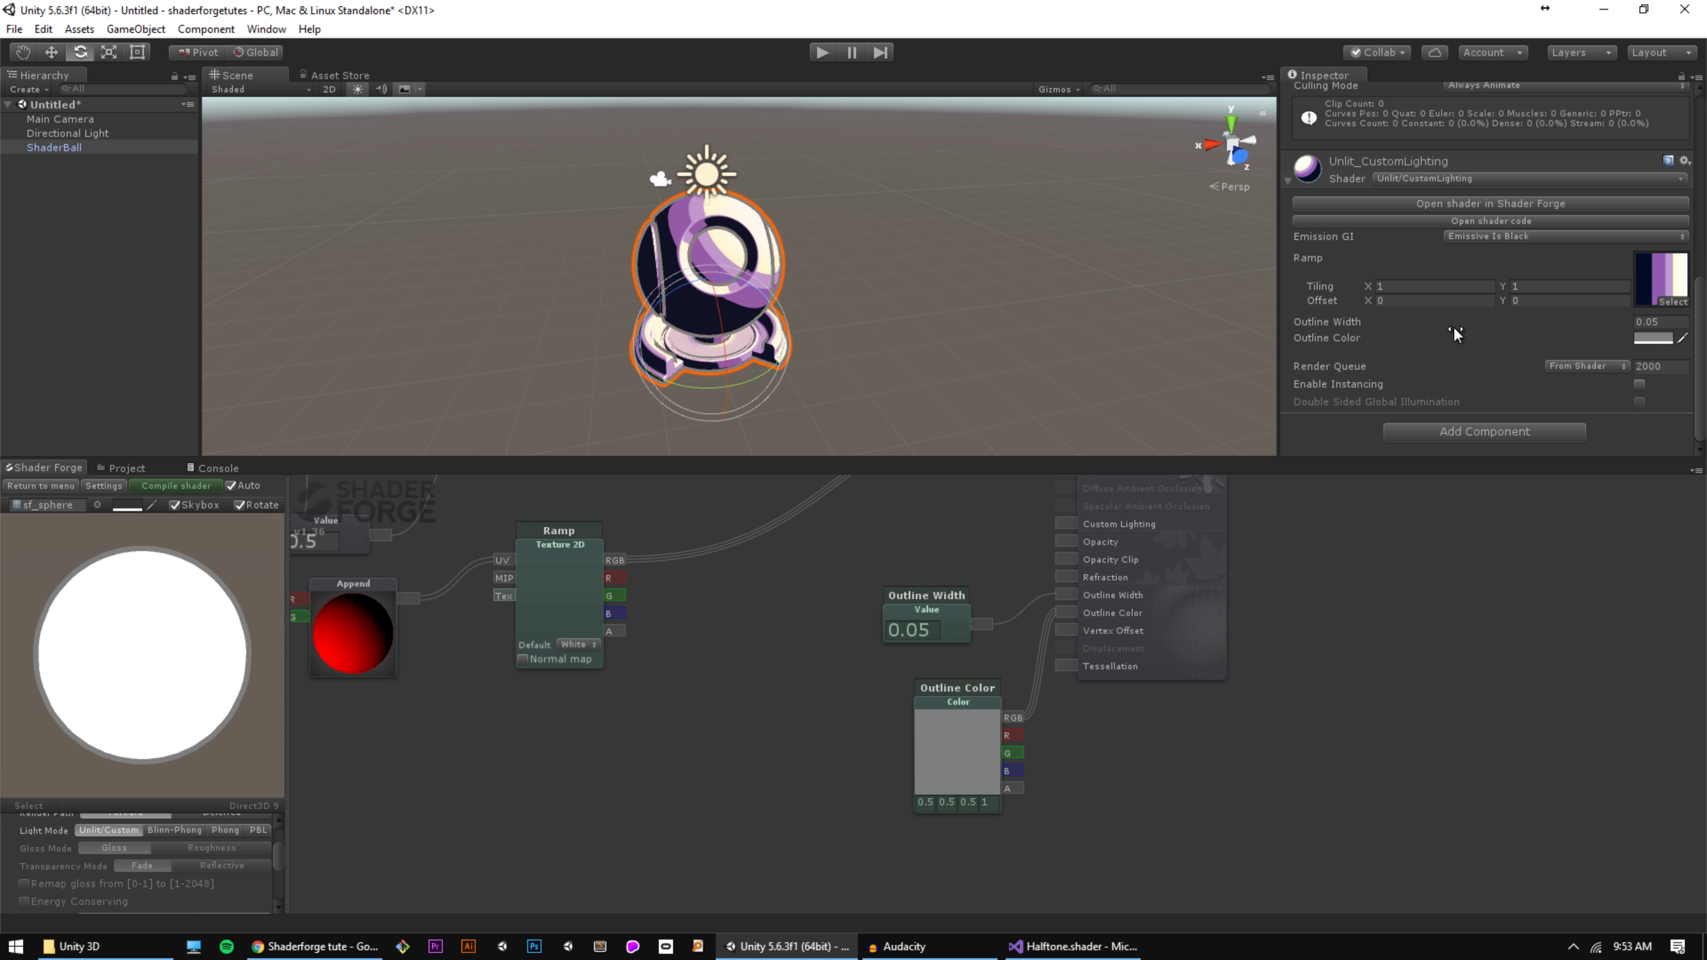
# Step: Try a black outline on the ShaderBall's material, and sample the ramp's dark navy as the Outline Color
pyautogui.keyDown('alt'); pyautogui.moveTo(1435, 329); pyautogui.dragTo(1444, 331); pyautogui.keyUp('alt')
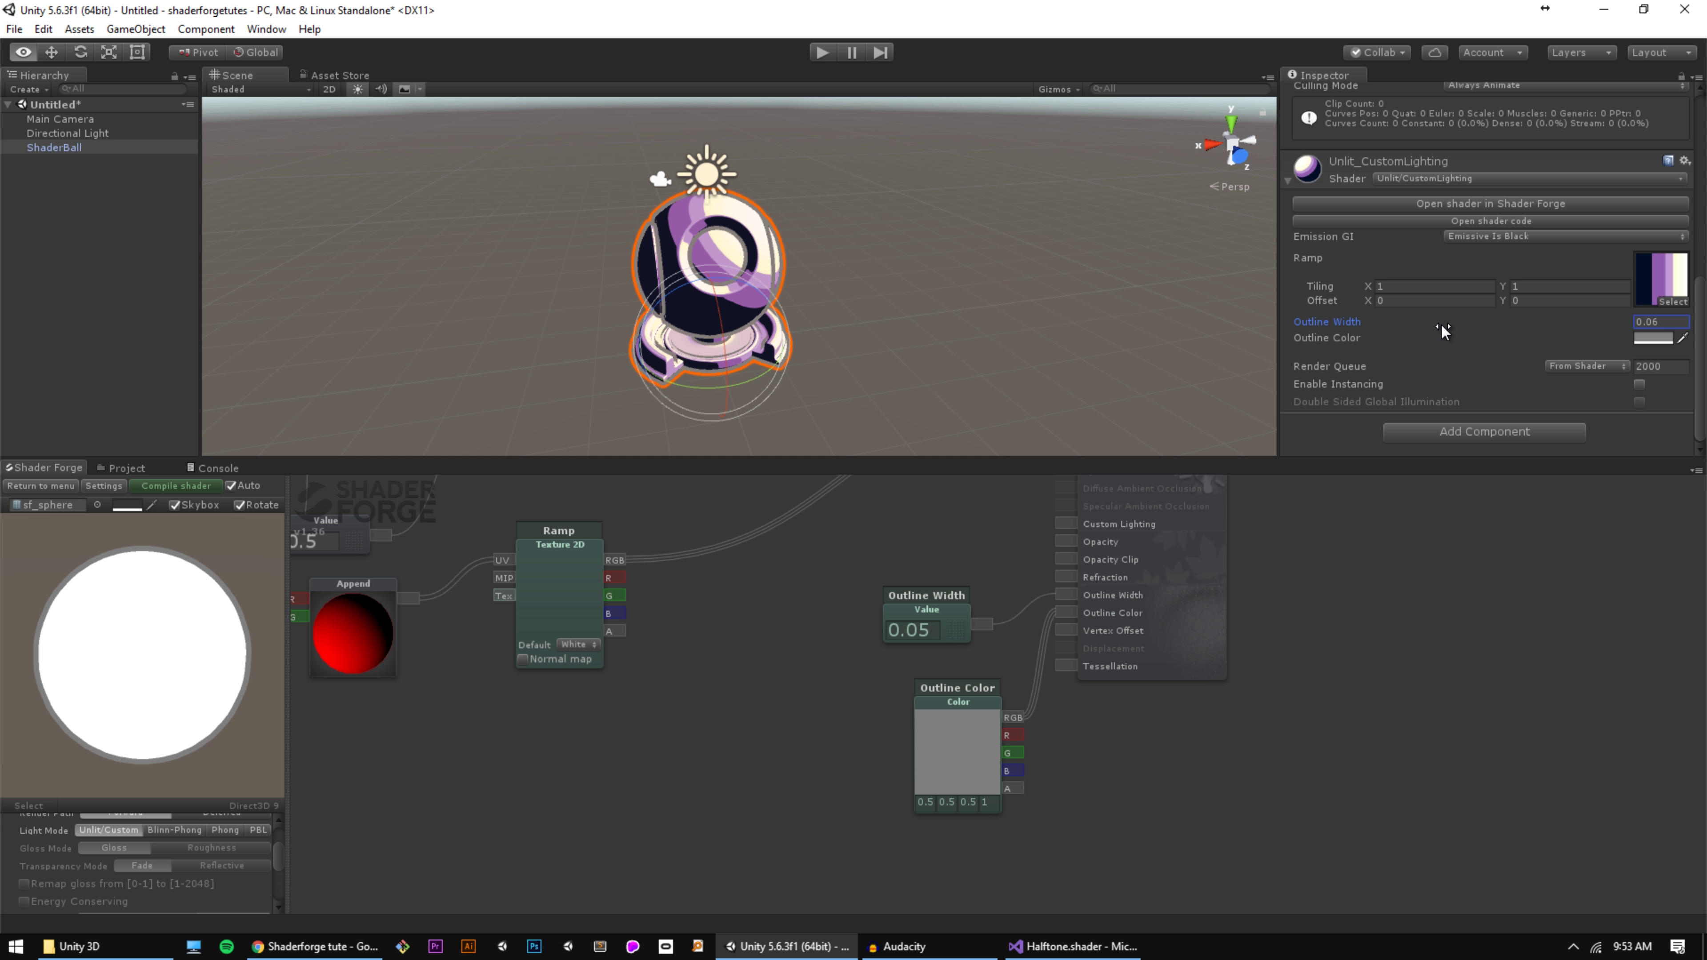
pyautogui.click(1659, 339)
pyautogui.moveTo(1474, 715)
pyautogui.mouseDown()
pyautogui.moveTo(1483, 657)
pyautogui.moveTo(1517, 737)
pyautogui.mouseUp()
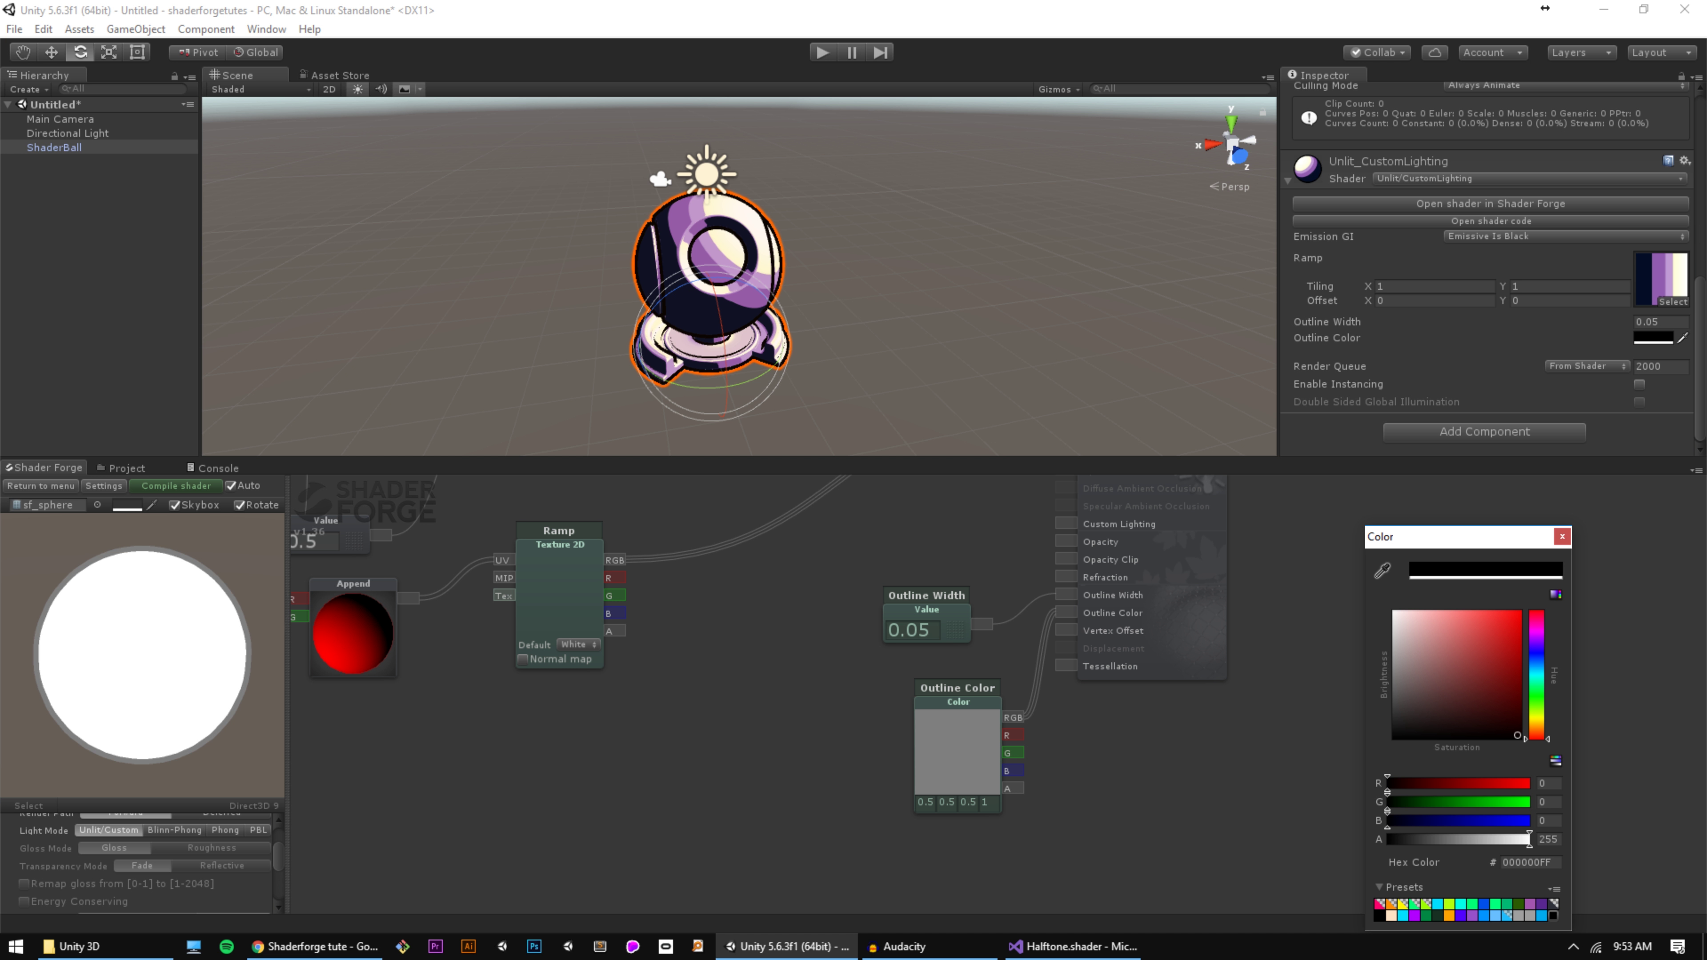
pyautogui.click(1682, 339)
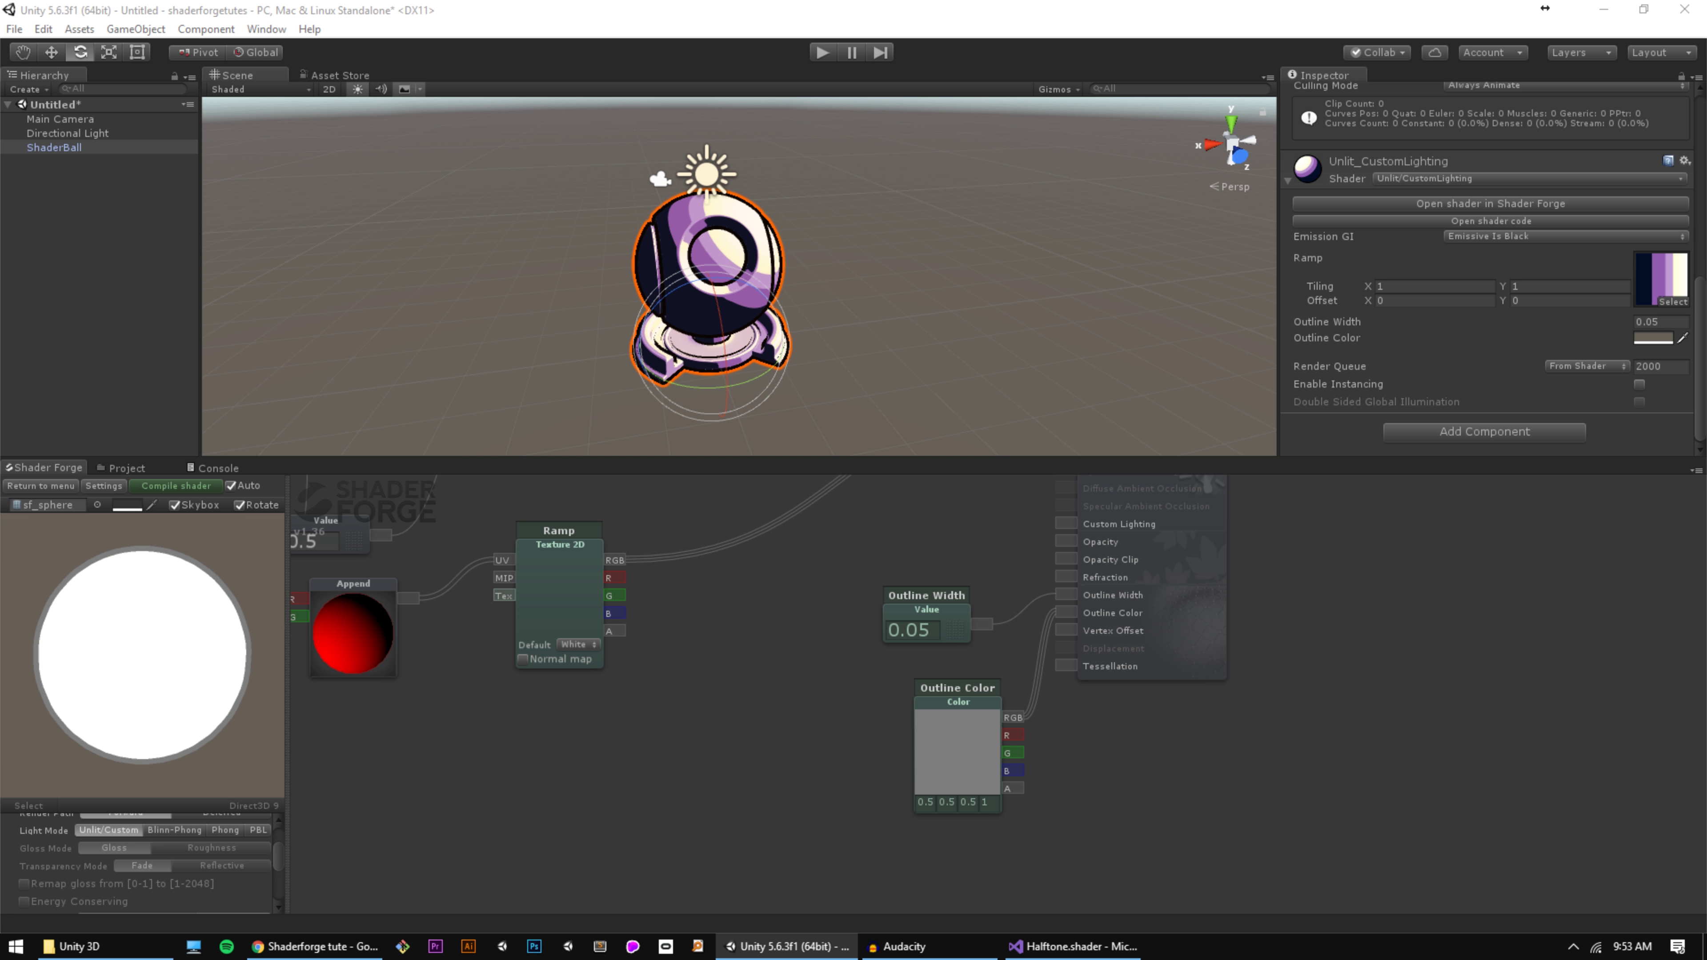
pyautogui.click(1643, 279)
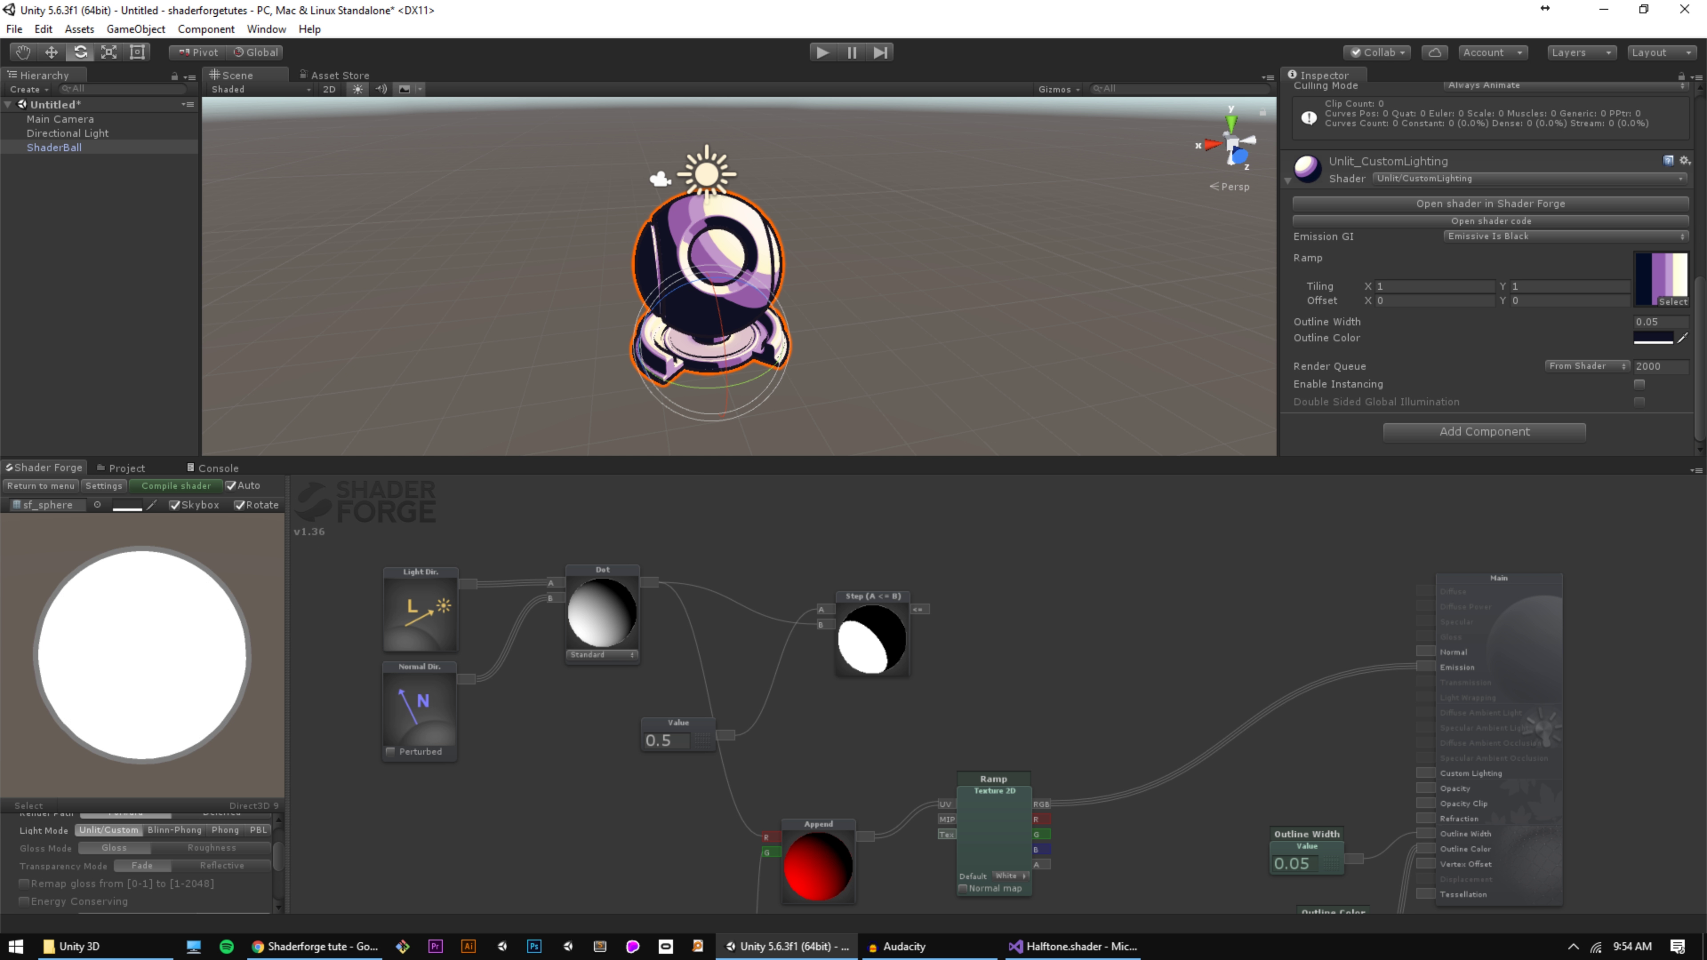
# Step: Preview the Unlit_Halftone material from the project assets on the ShaderBall
pyautogui.moveTo(1156, 747); pyautogui.dragTo(1181, 698, button='middle')
pyautogui.click(126, 469)
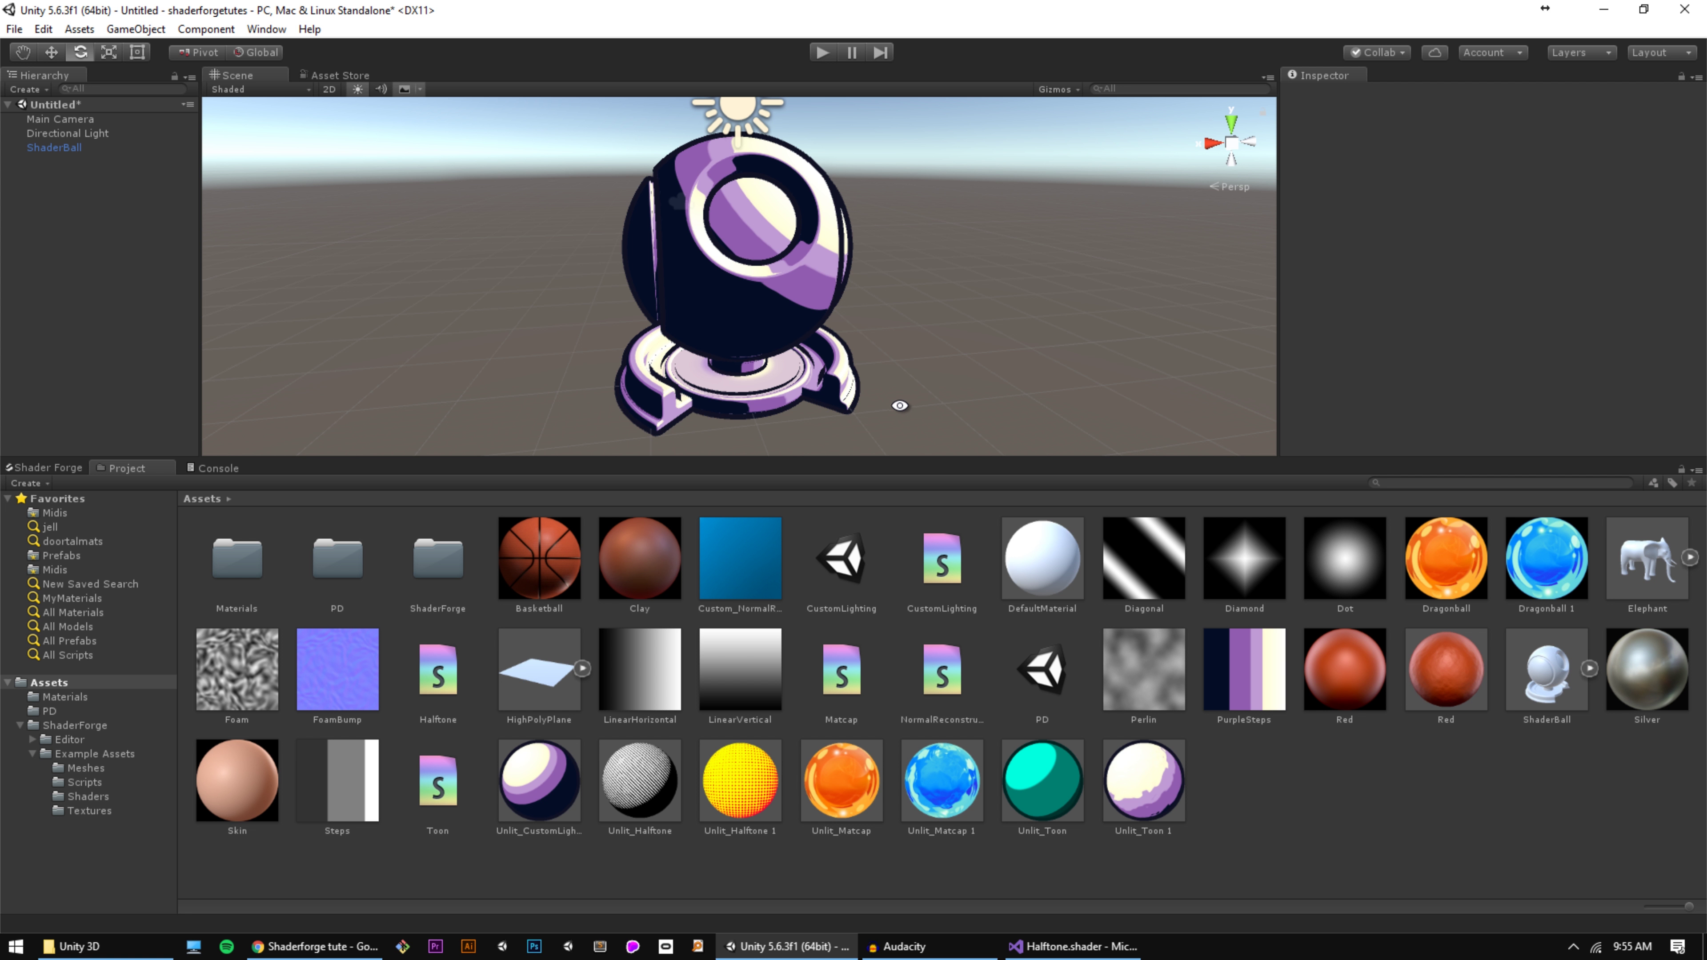
pyautogui.moveTo(742, 787); pyautogui.dragTo(878, 154)
pyautogui.moveTo(673, 740); pyautogui.dragTo(522, 380)
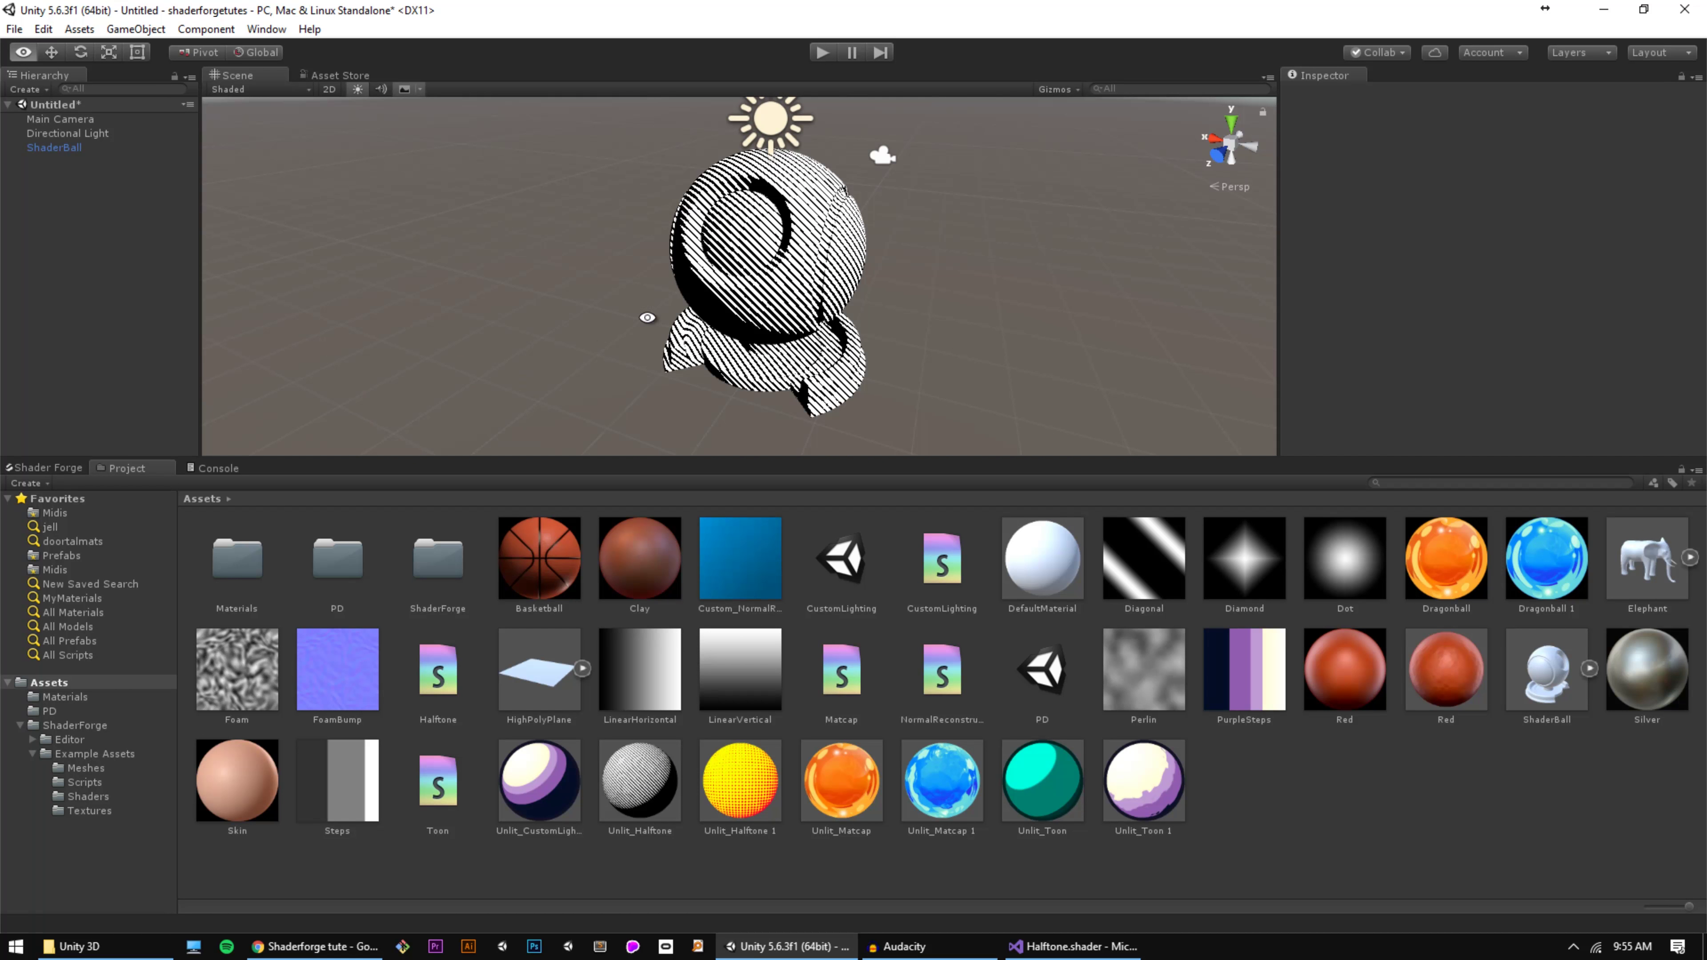
# Step: Rotate the directional light to about X 68, Y 53, Z 14
pyautogui.press('e')
pyautogui.click(773, 121)
pyautogui.moveTo(787, 127); pyautogui.dragTo(706, 189)
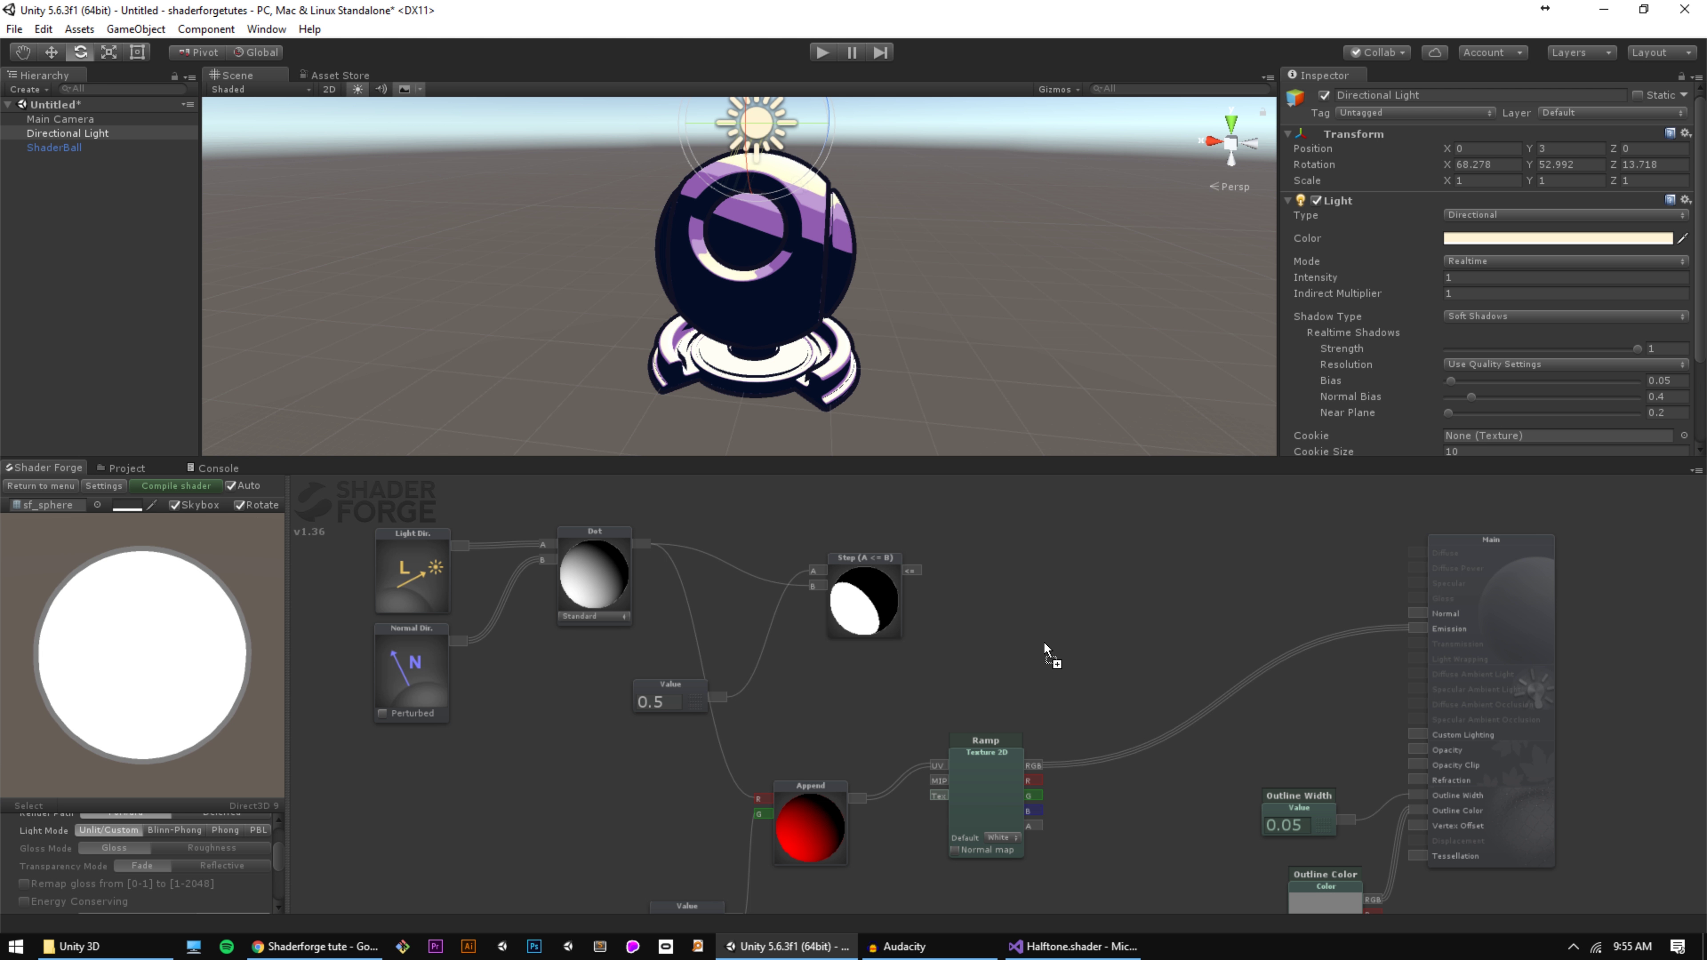
# Step: Add a Texture 2D node in the empty area beyond the Step node and name it "Pattern"
pyautogui.moveTo(1044, 643); pyautogui.dragTo(1028, 631)
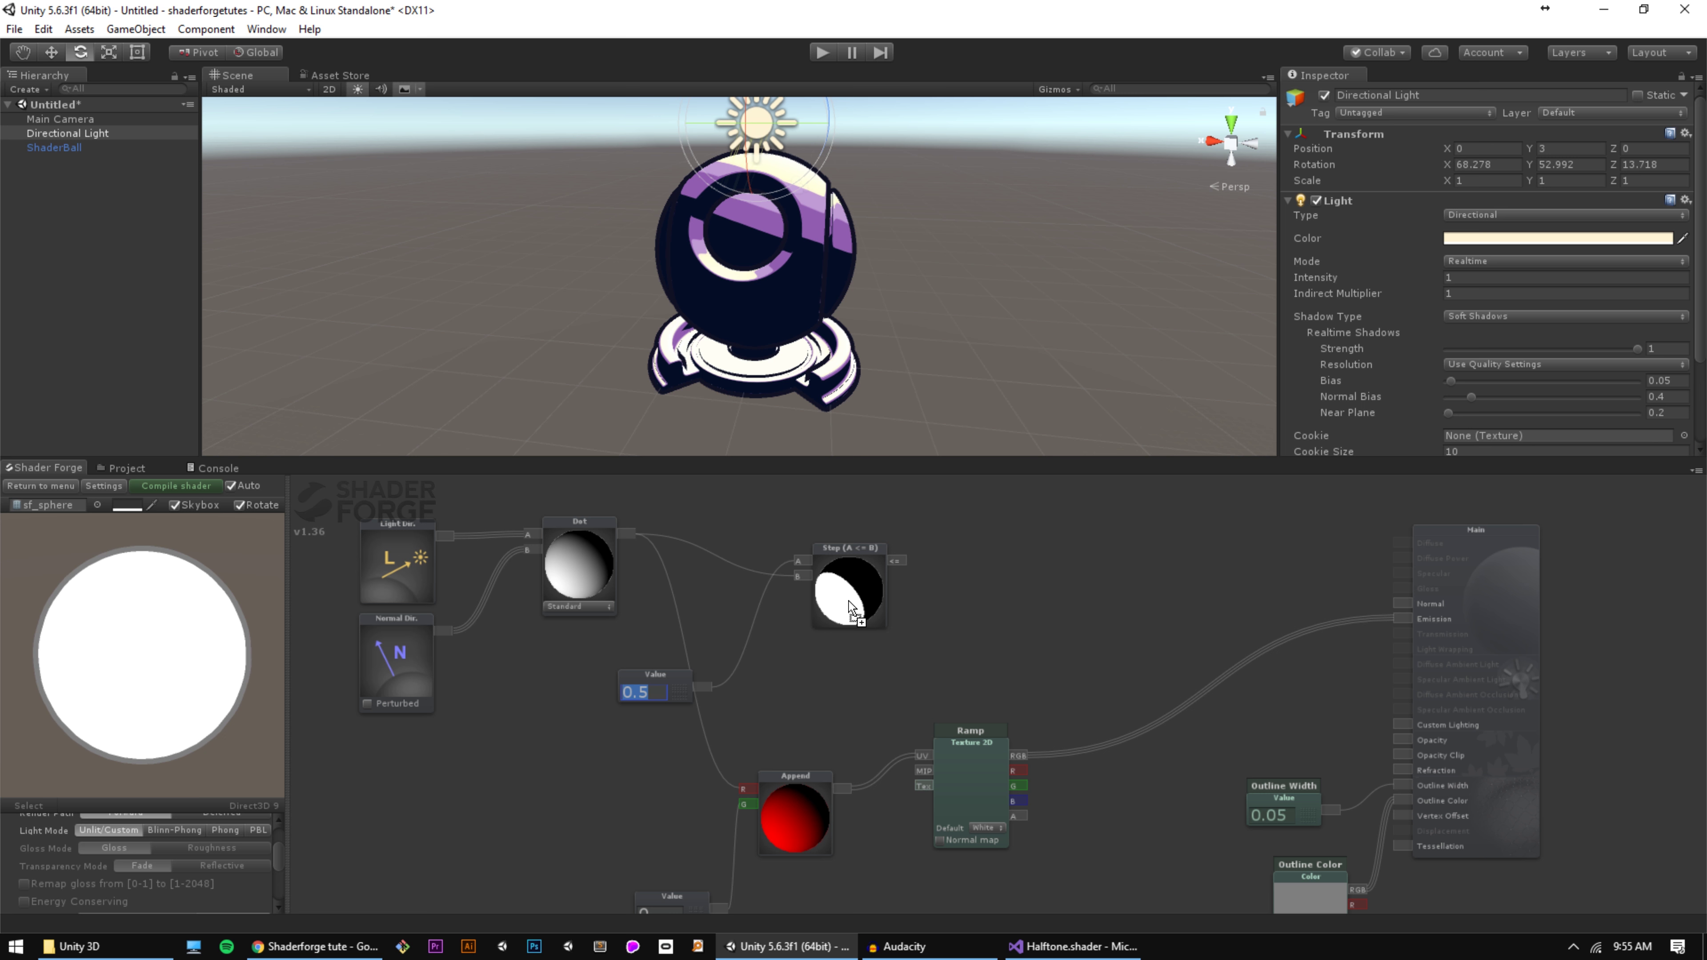
pyautogui.click(992, 659)
pyautogui.moveTo(1040, 567); pyautogui.dragTo(966, 618)
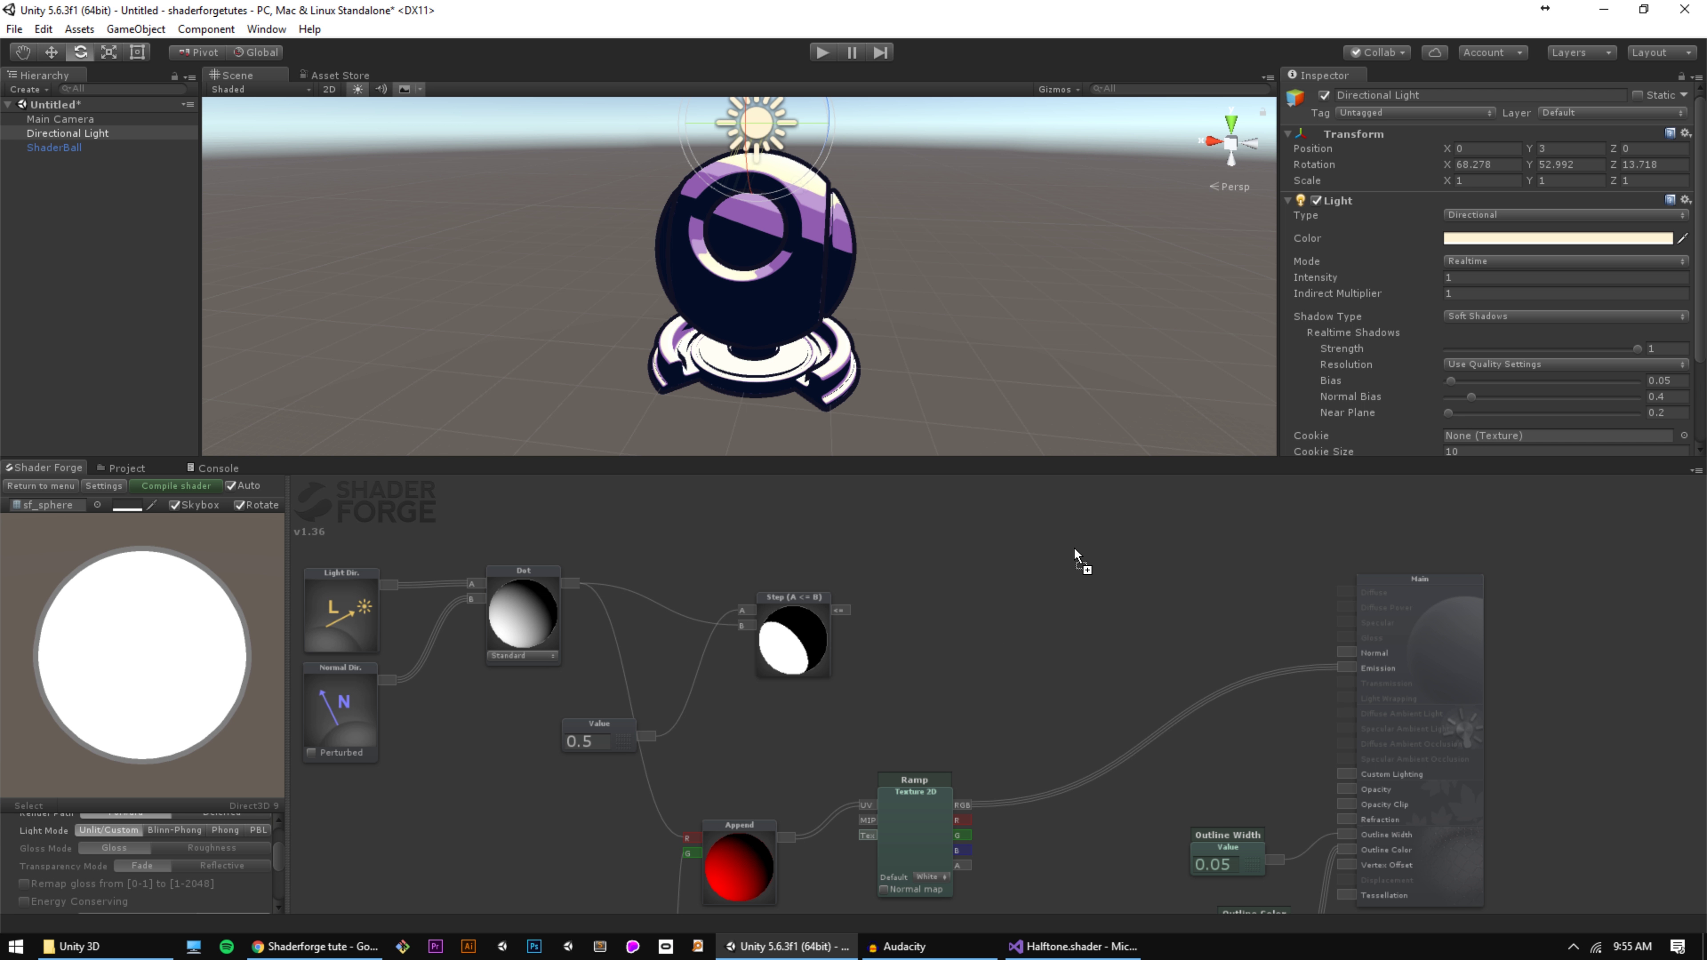
pyautogui.moveTo(1076, 552); pyautogui.dragTo(1079, 594)
pyautogui.press('t')
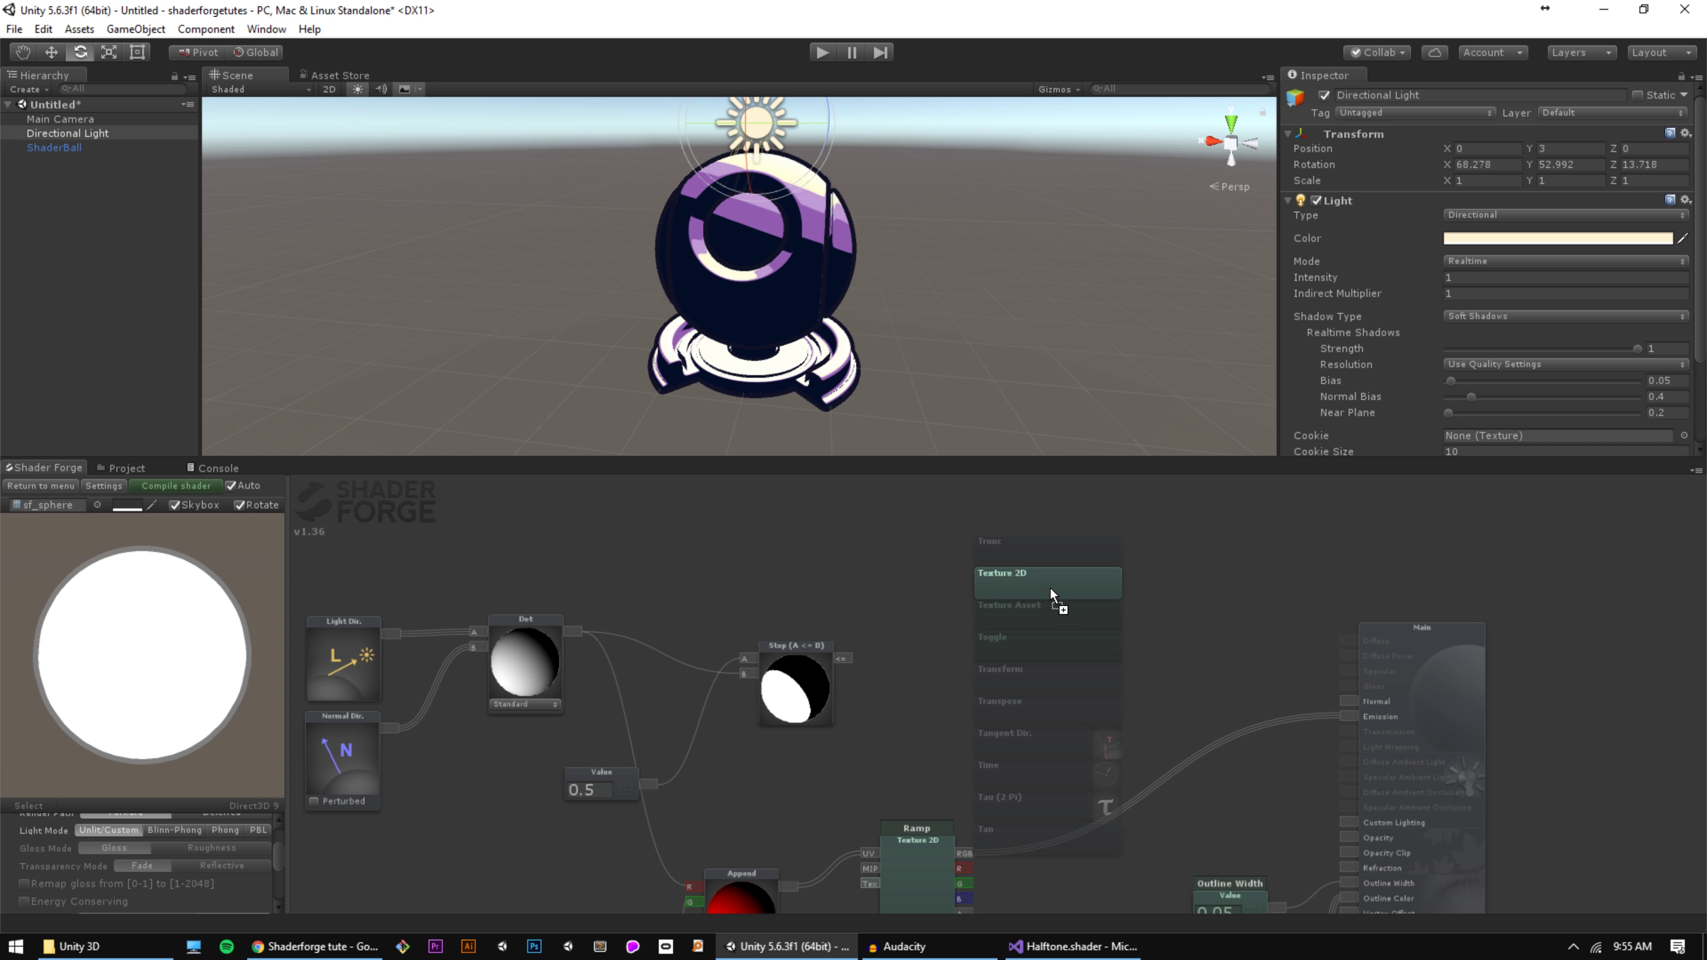
pyautogui.click(1050, 588)
pyautogui.write('P')
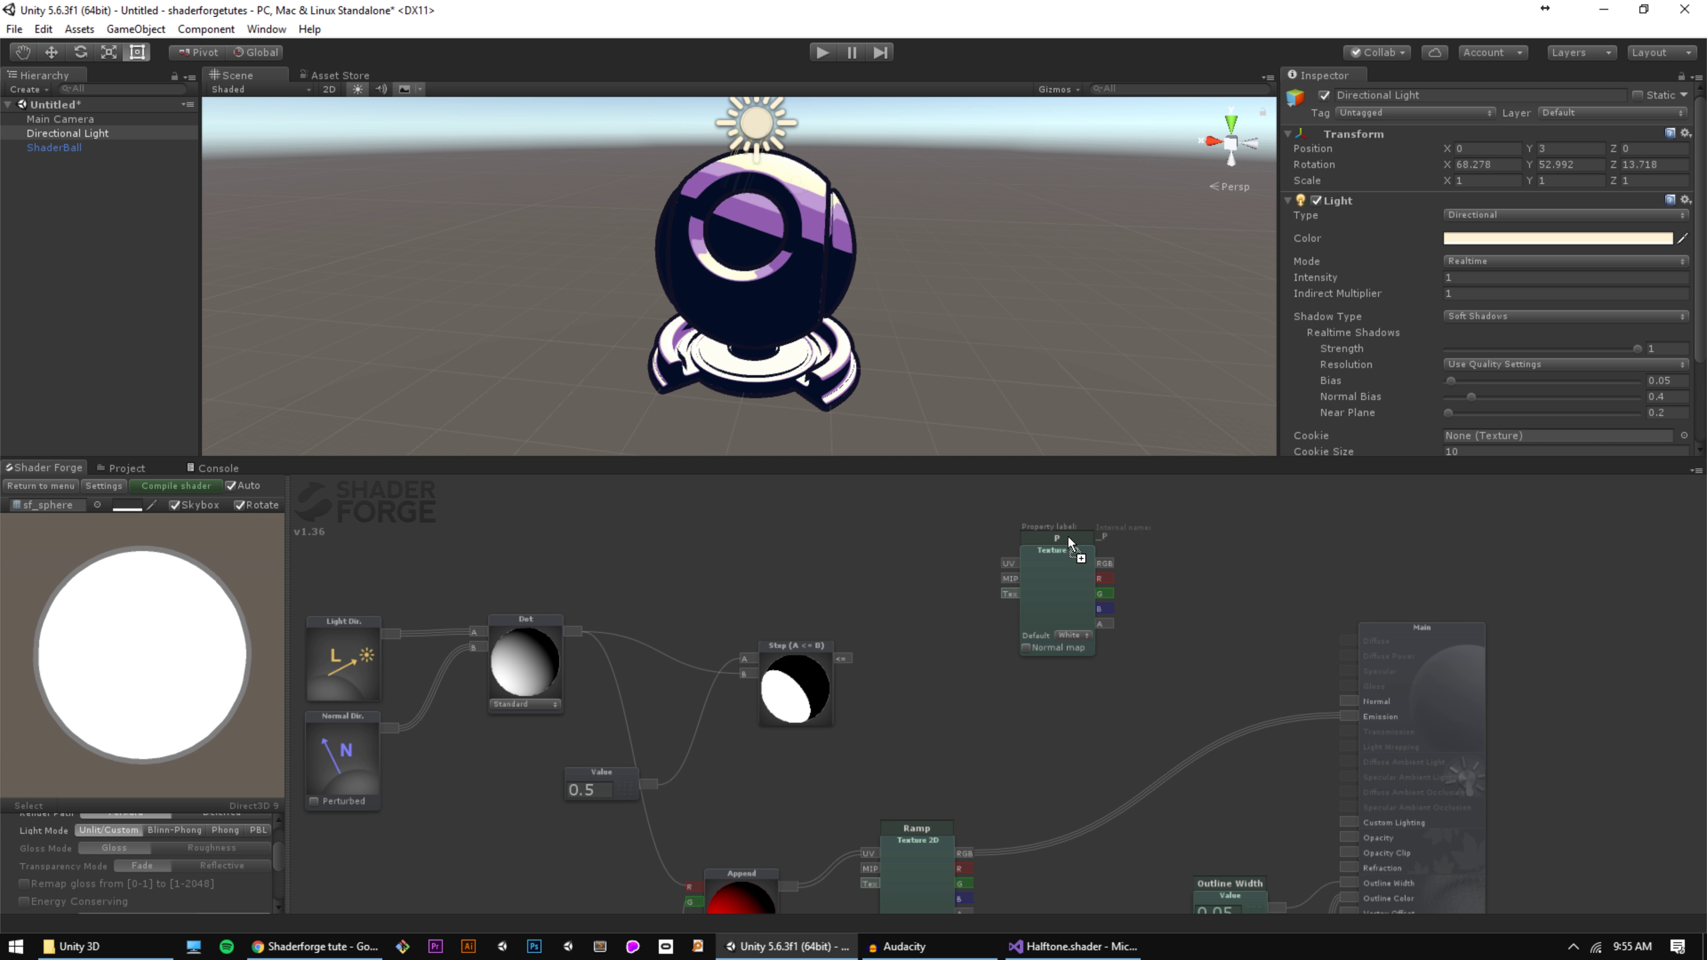
pyautogui.write('attern')
pyautogui.press('Return')
# Step: Place the Pattern node above the Step node and connect its R output to Step's A input
pyautogui.moveTo(1029, 554); pyautogui.dragTo(725, 513)
pyautogui.moveTo(909, 530); pyautogui.dragTo(728, 684)
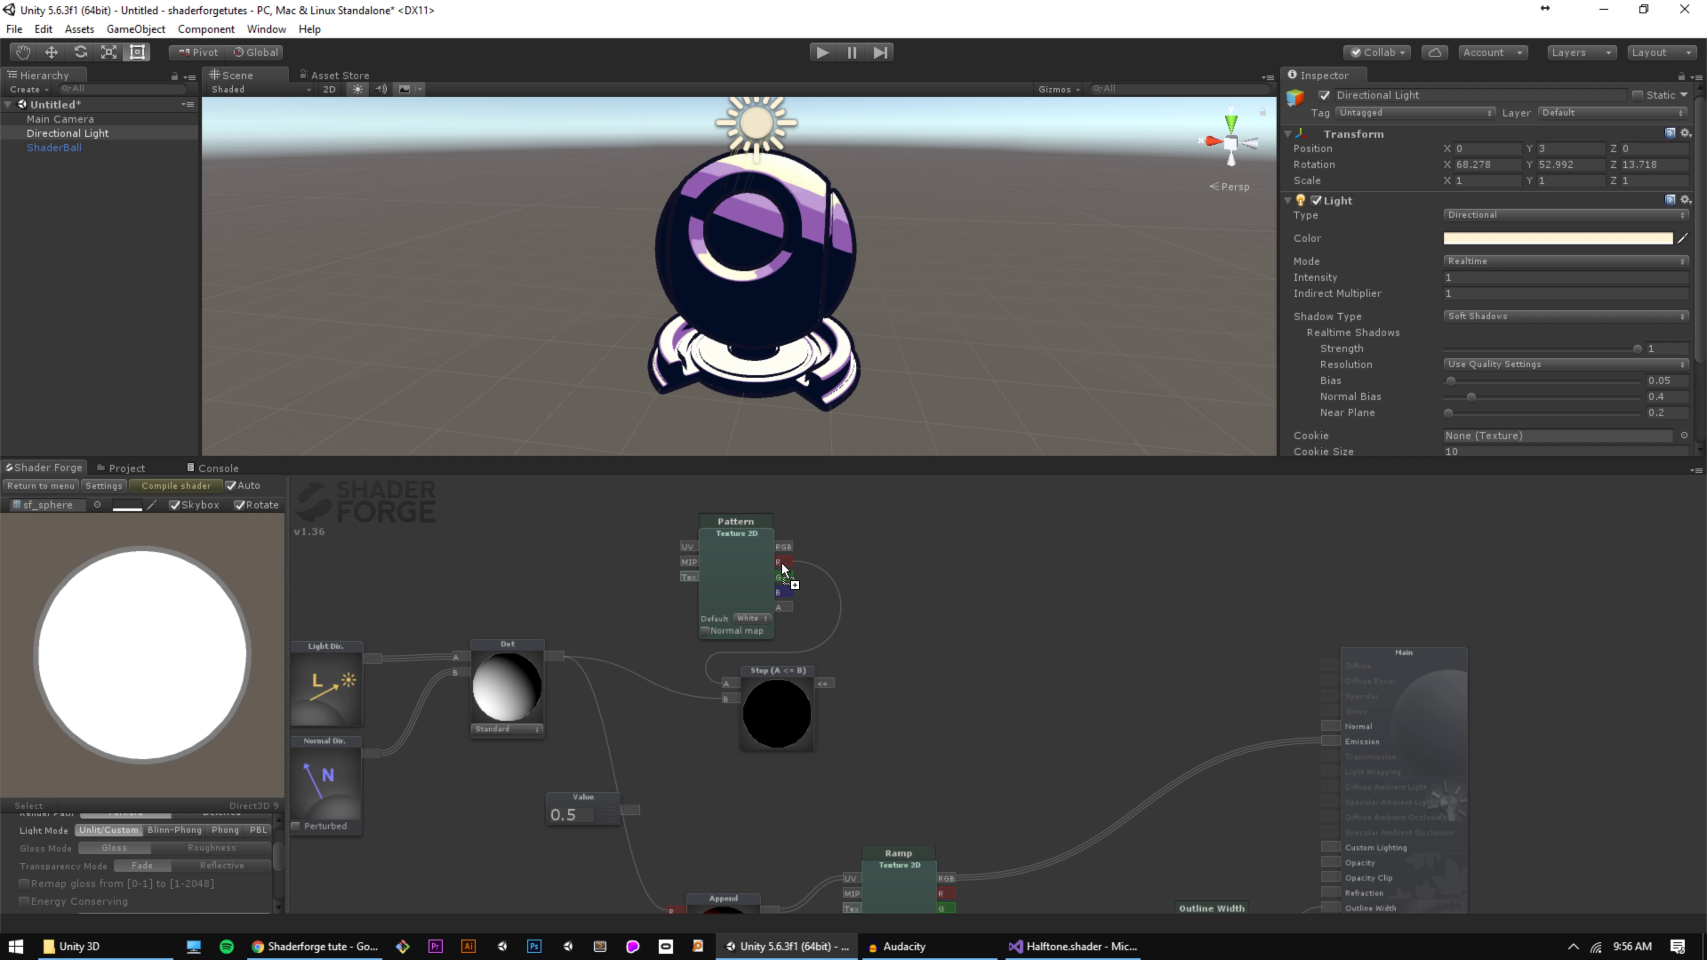
pyautogui.click(737, 543)
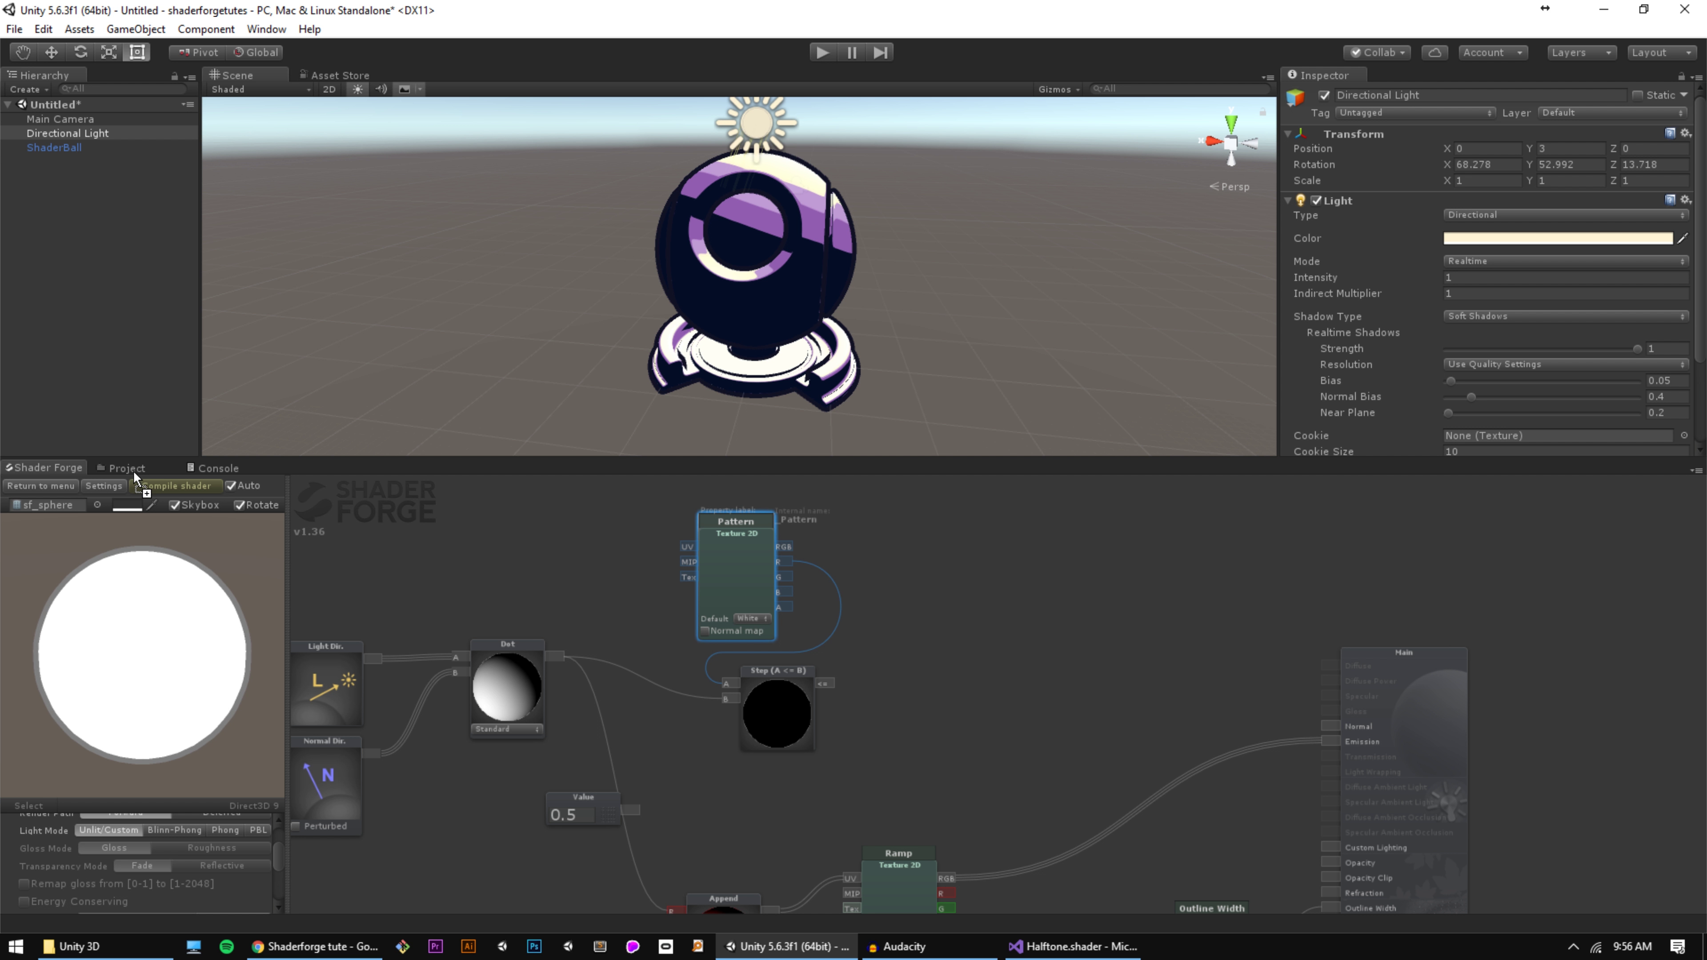
# Step: Look over the pattern textures in the project assets, select the ShaderBall, and connect the Step output to Main's Emission input
pyautogui.moveTo(138, 469); pyautogui.dragTo(1257, 578)
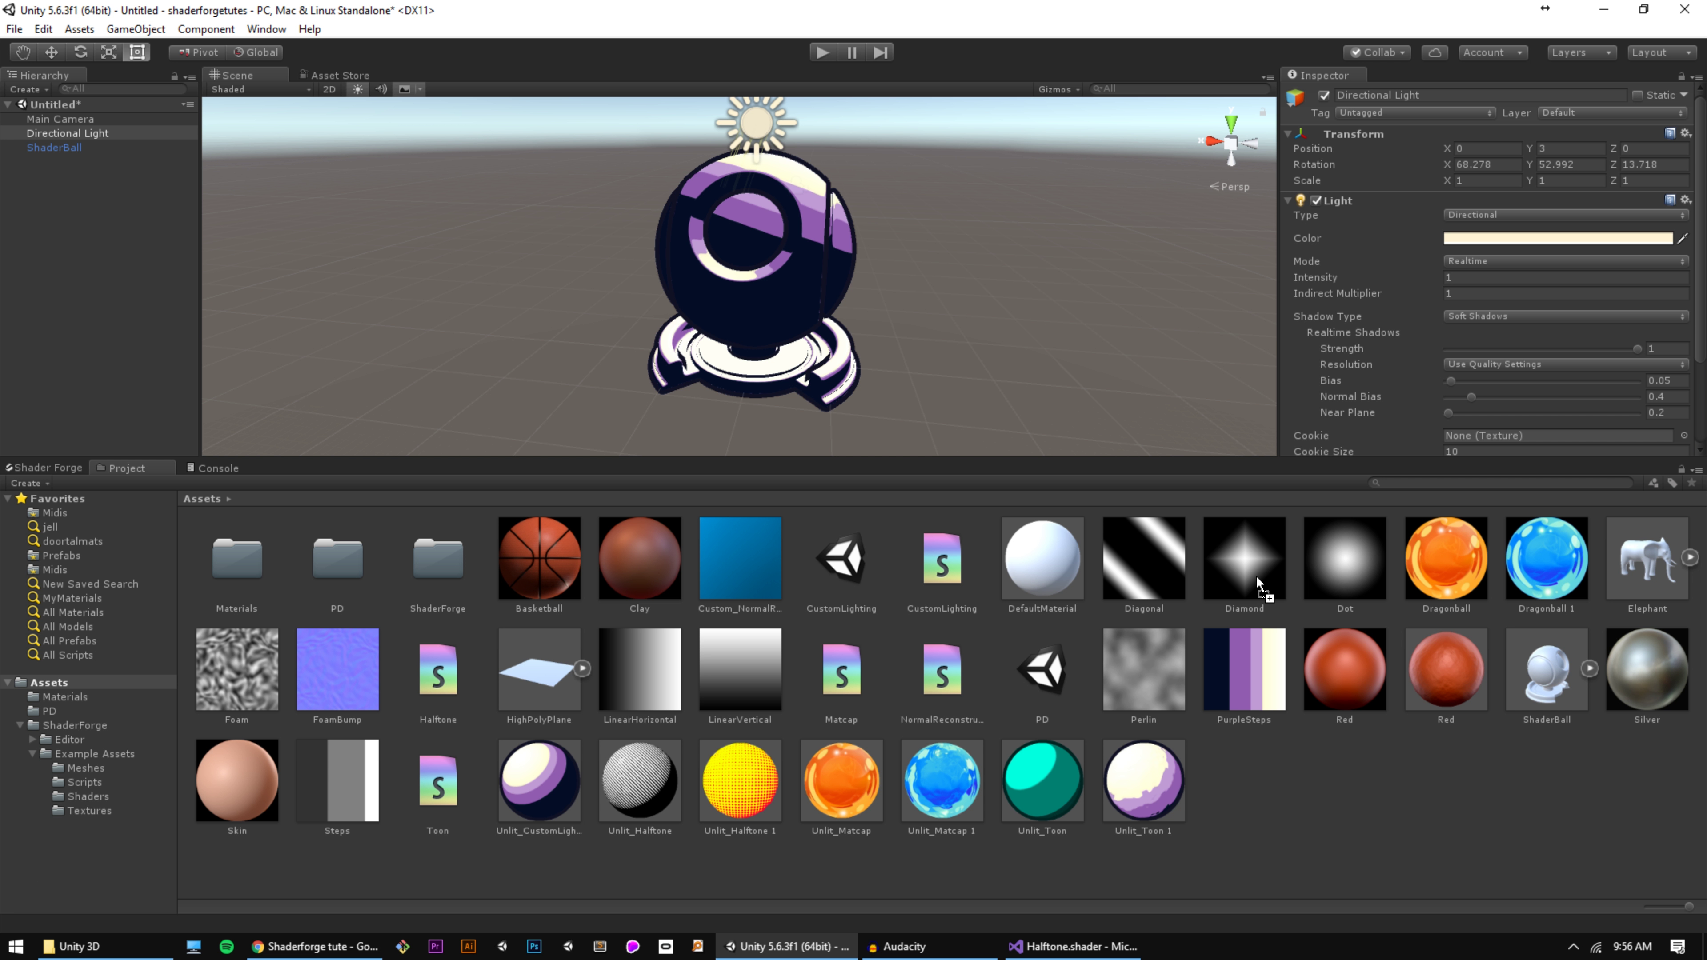
pyautogui.click(831, 252)
pyautogui.scroll(-8, 1381, 180)
pyautogui.moveTo(1348, 243); pyautogui.dragTo(1183, 715)
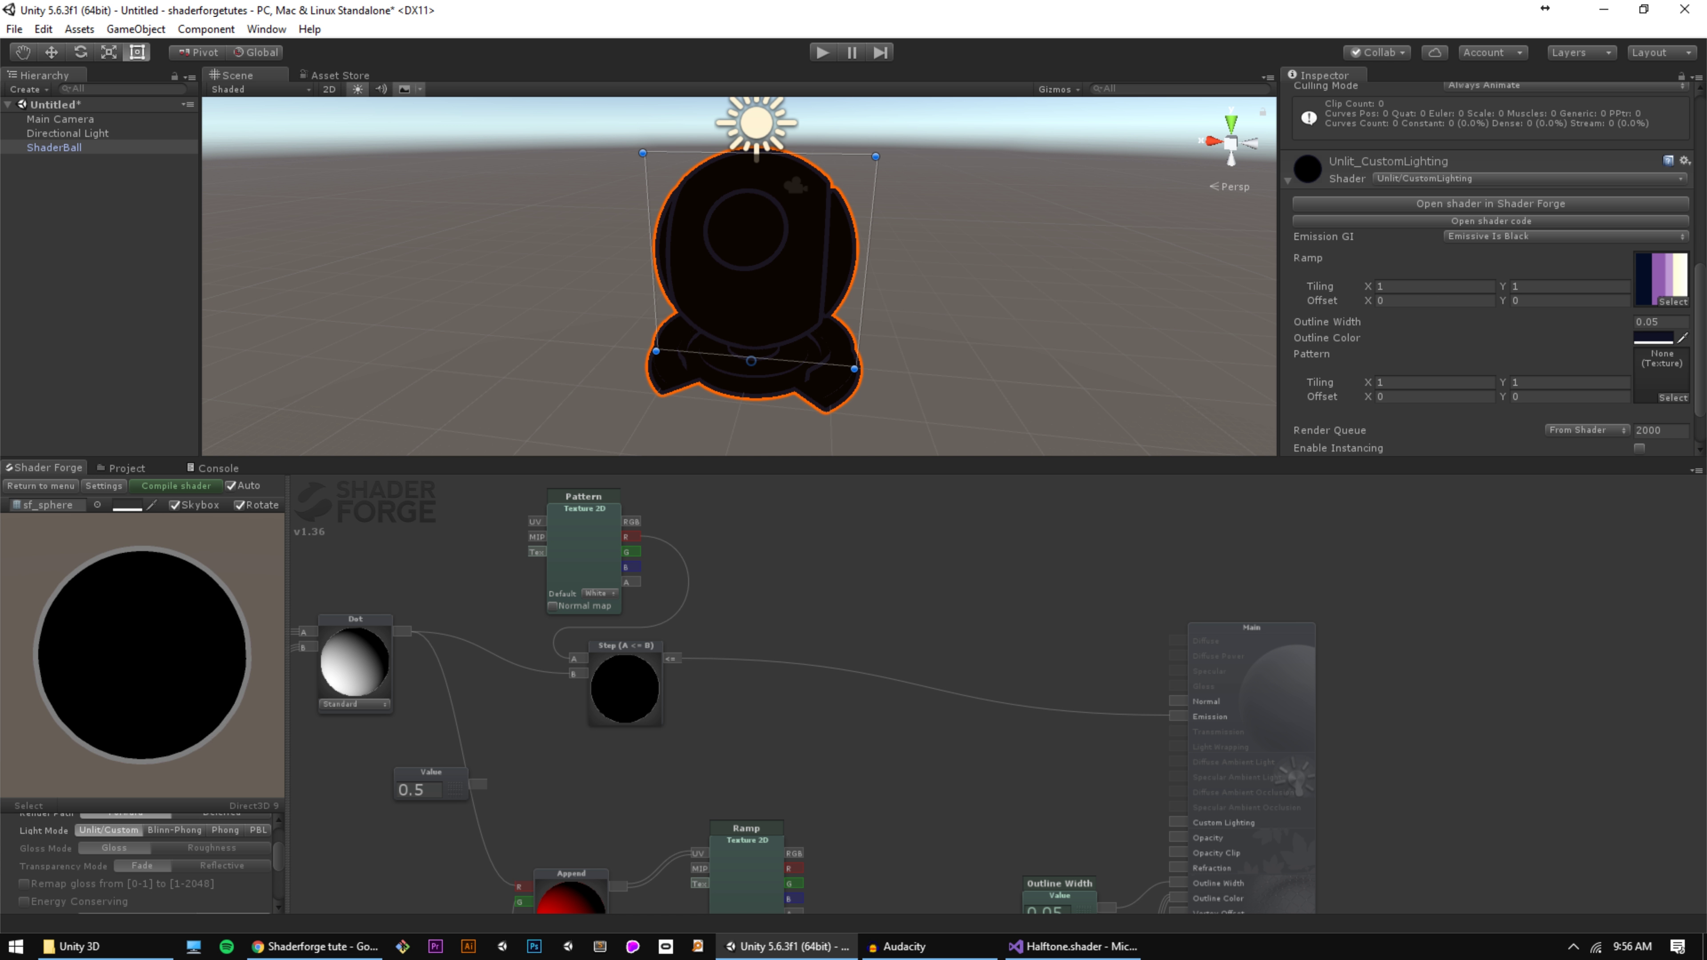
# Step: Assign the Dot texture to the material's Pattern slot and set its tiling to X 10, Y 10
pyautogui.click(1673, 398)
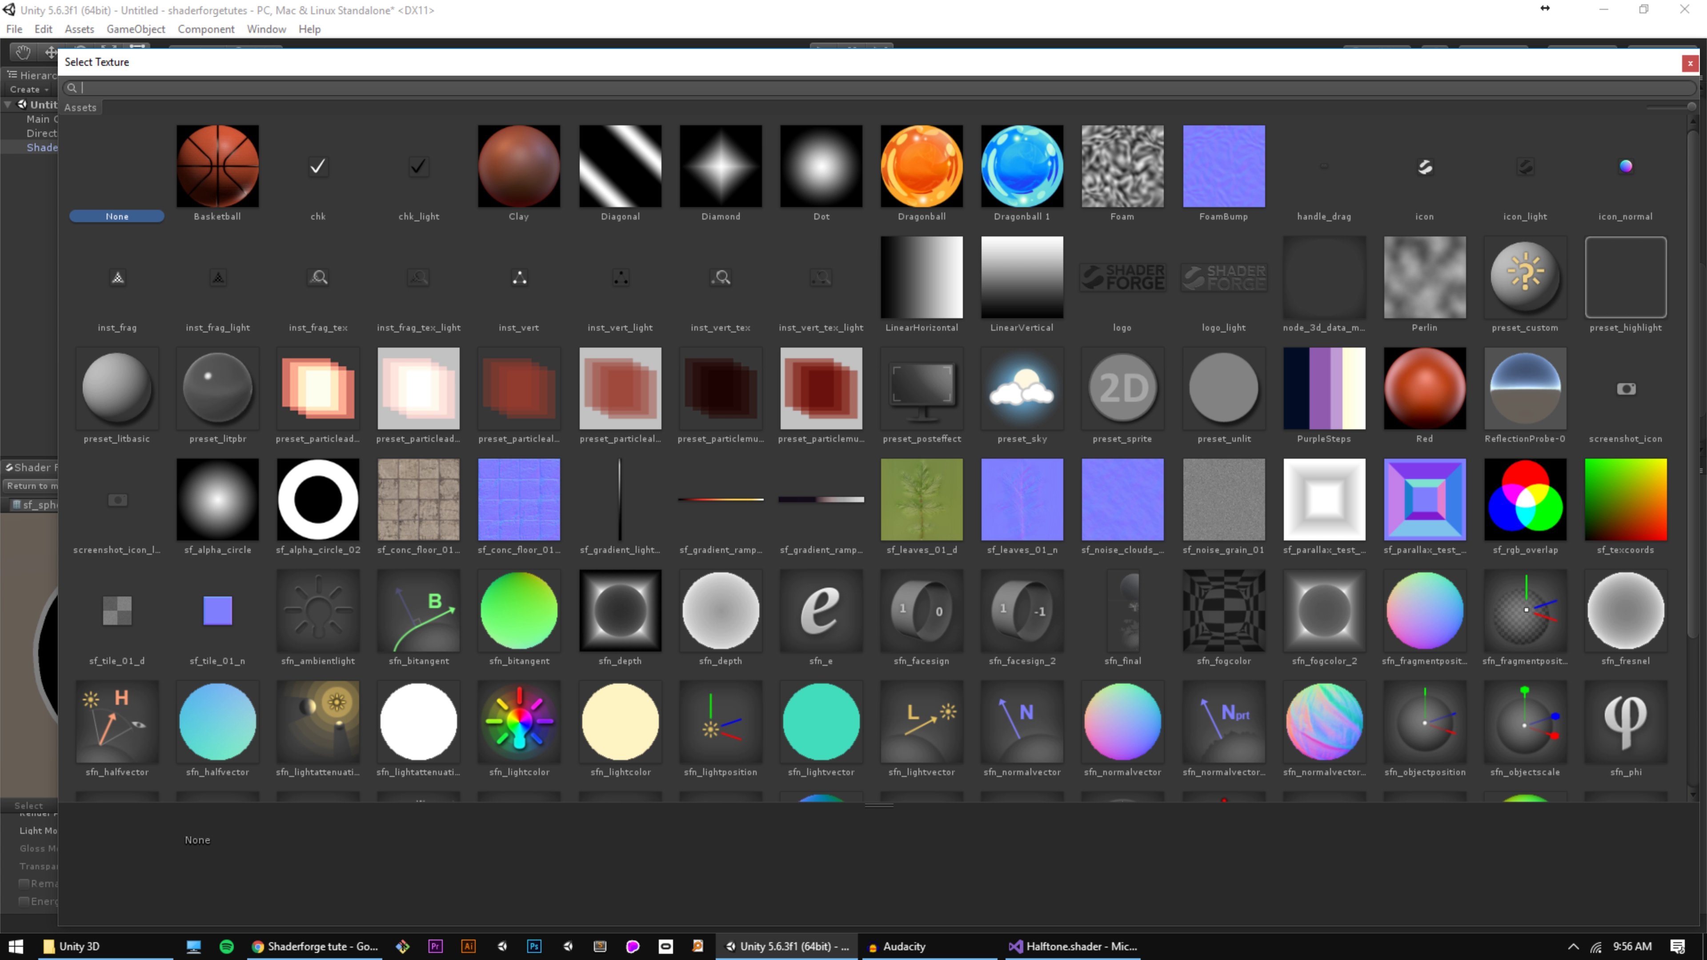
pyautogui.doubleClick(803, 180)
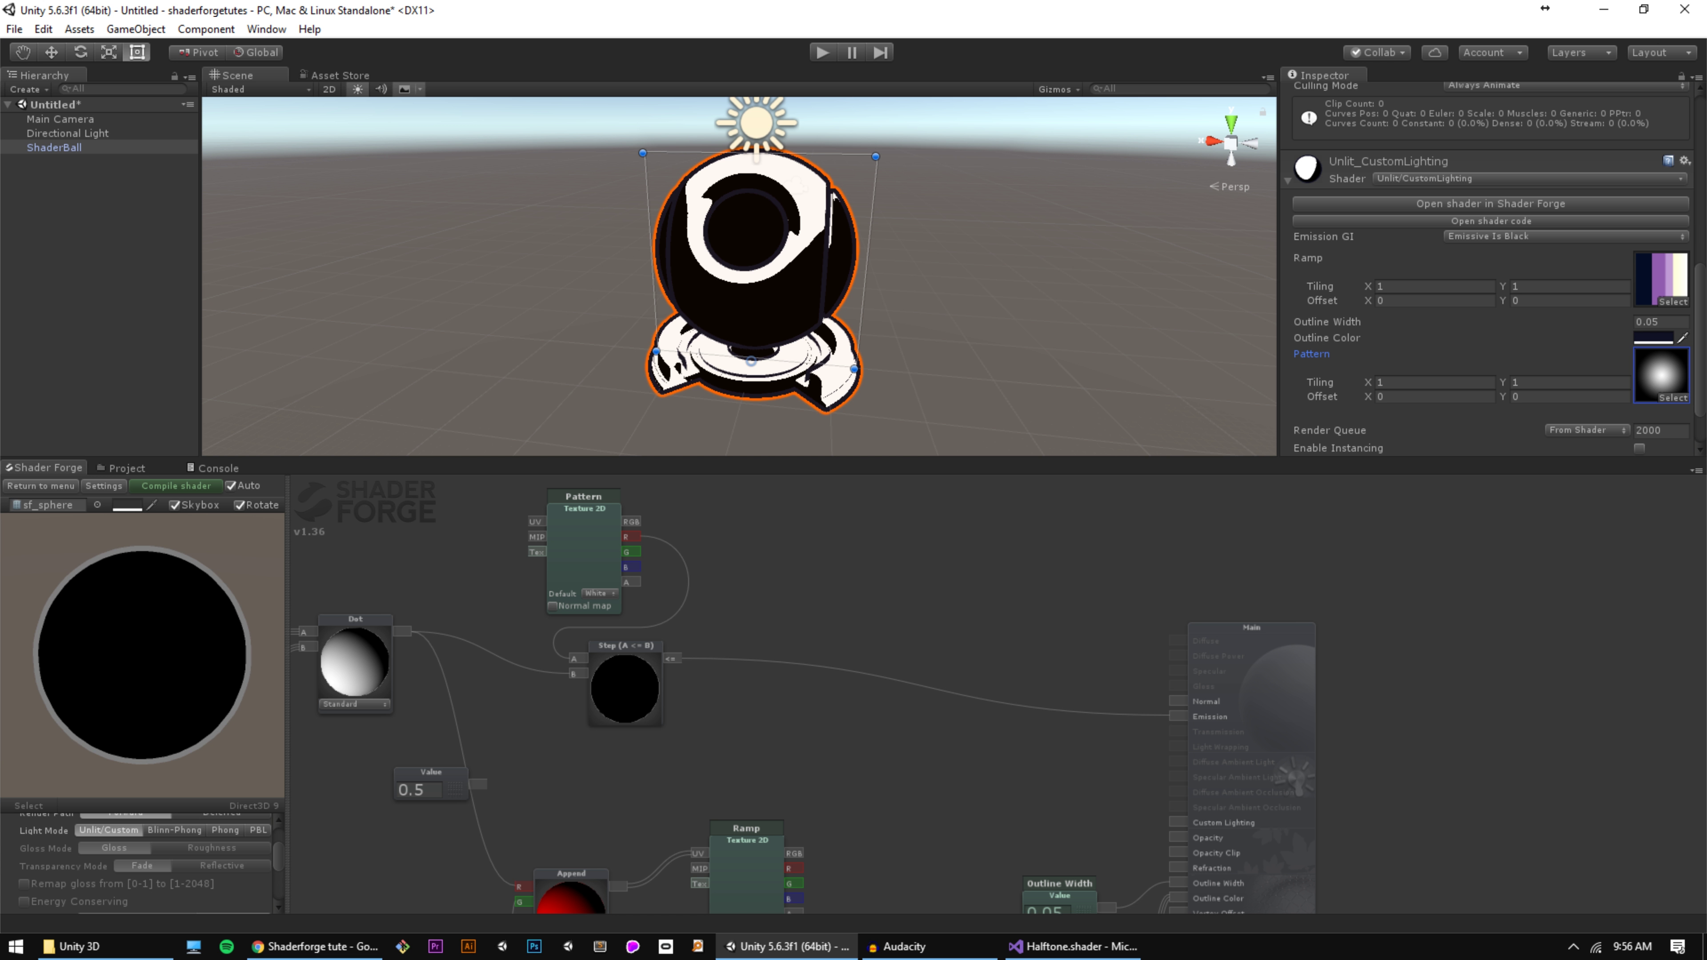
pyautogui.click(1344, 386)
pyautogui.write('10')
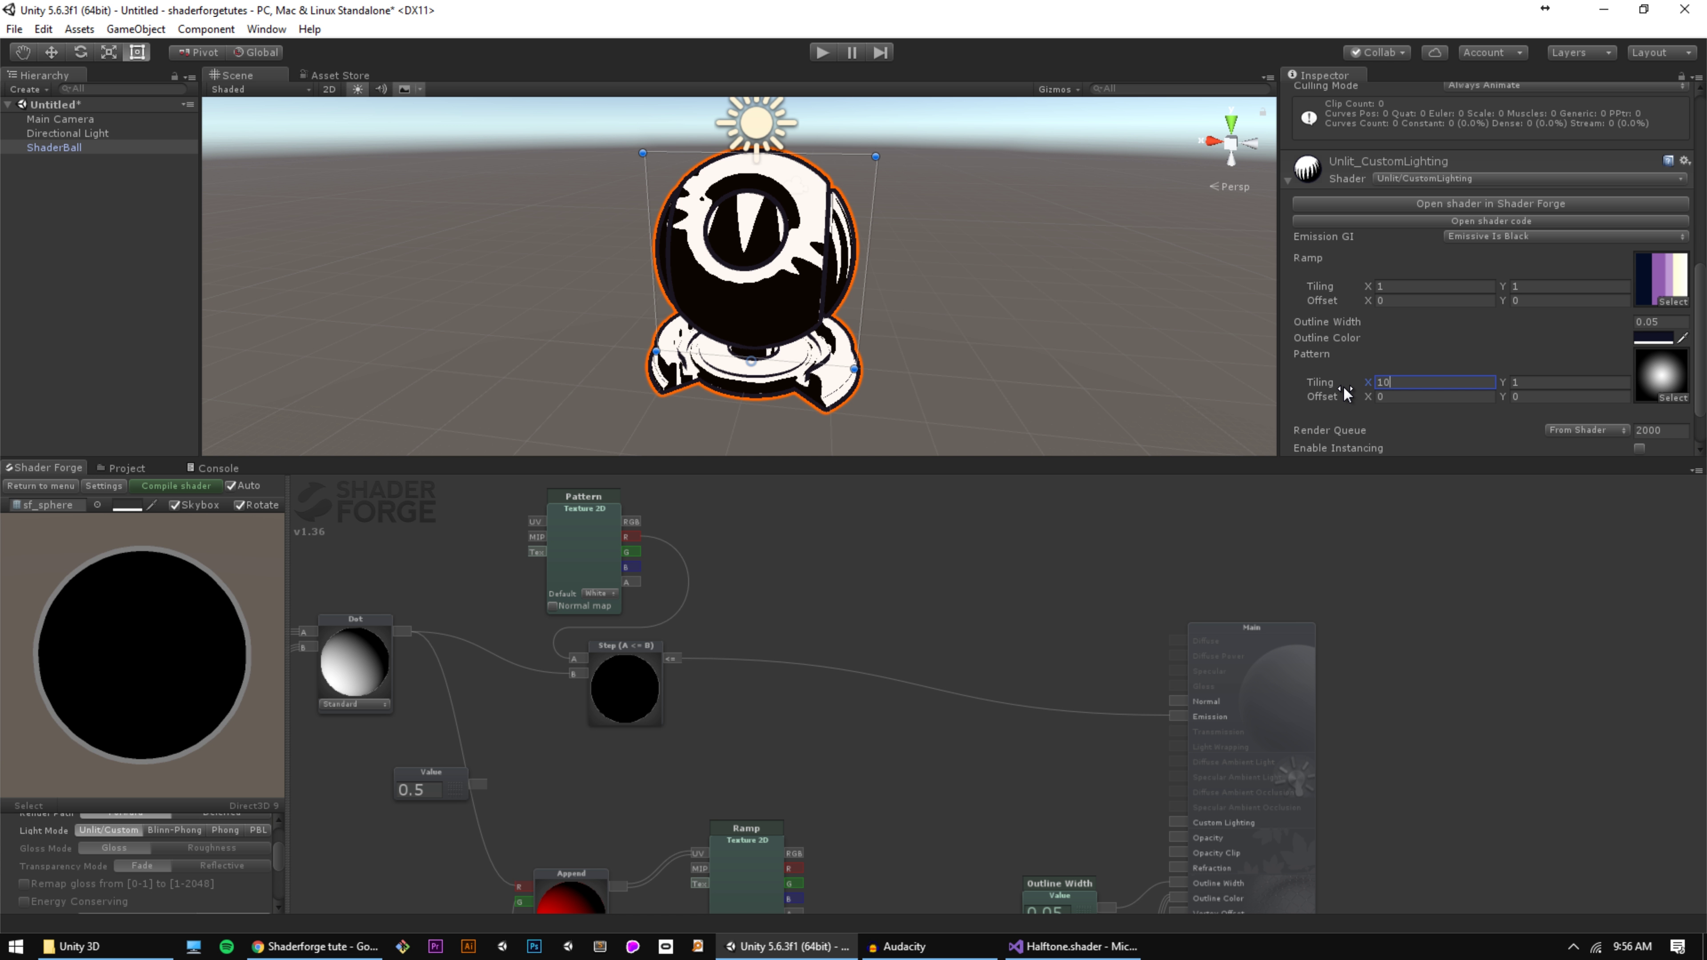
pyautogui.press('Tab')
pyautogui.write('10')
pyautogui.press('Tab')
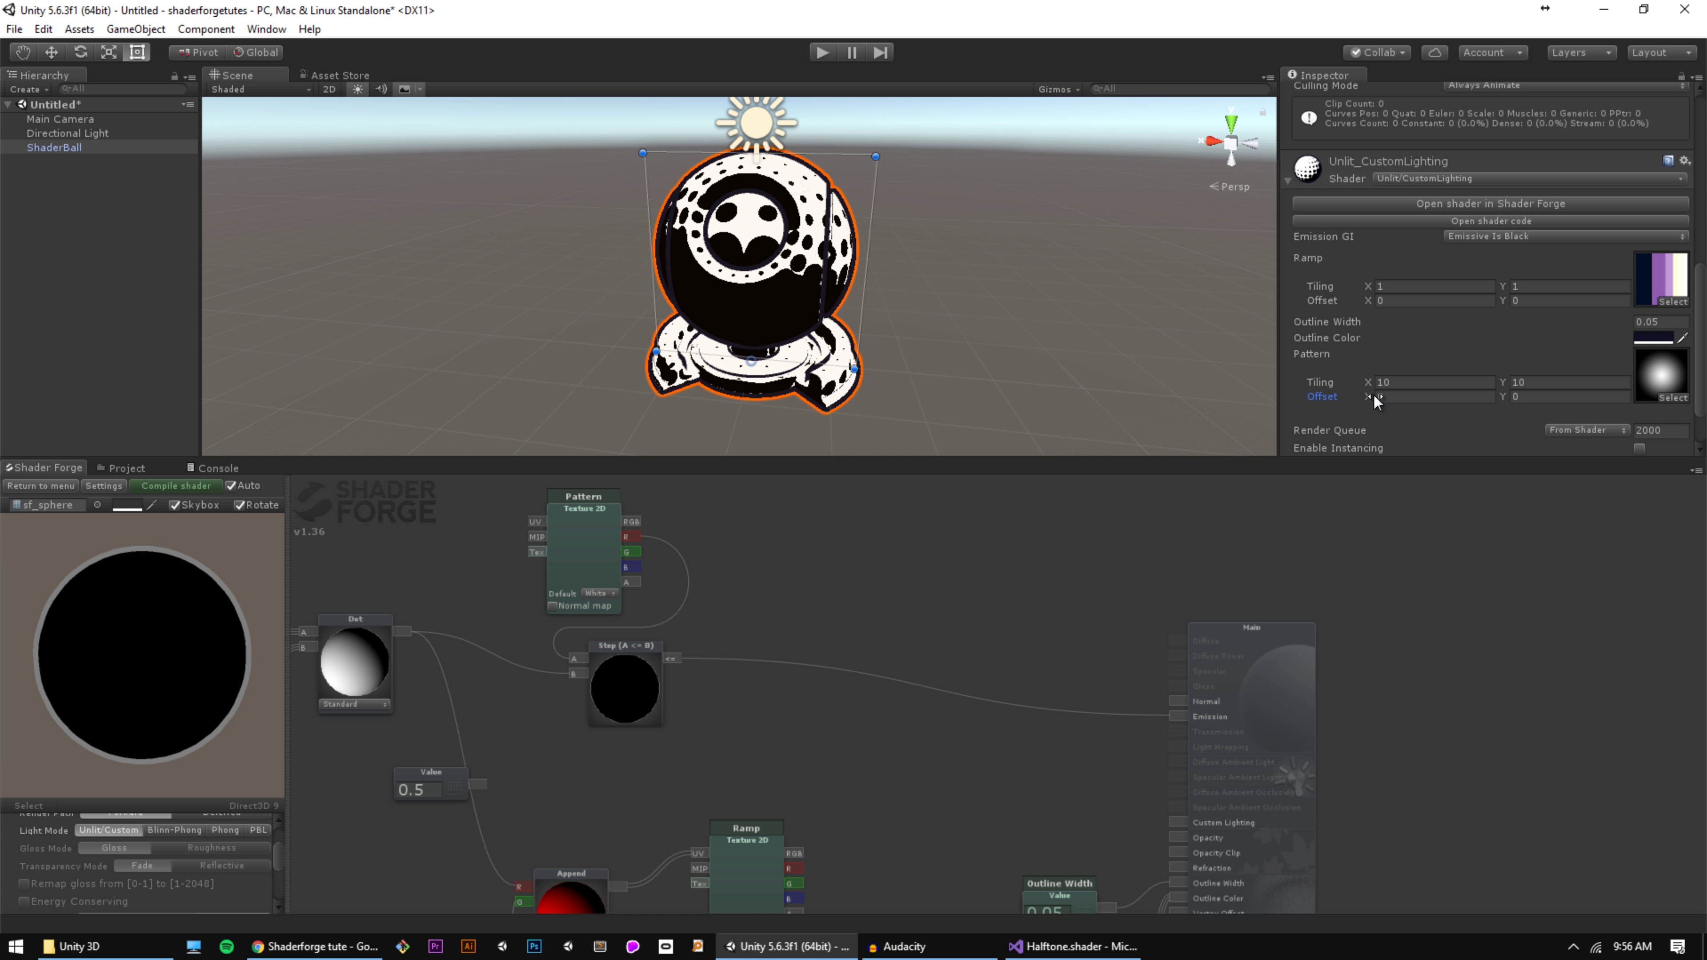
# Step: Inspect the dot pattern on the ShaderBall from other angles and select the Pattern node
pyautogui.keyDown('alt'); pyautogui.moveTo(908, 358); pyautogui.dragTo(827, 275); pyautogui.keyUp('alt')
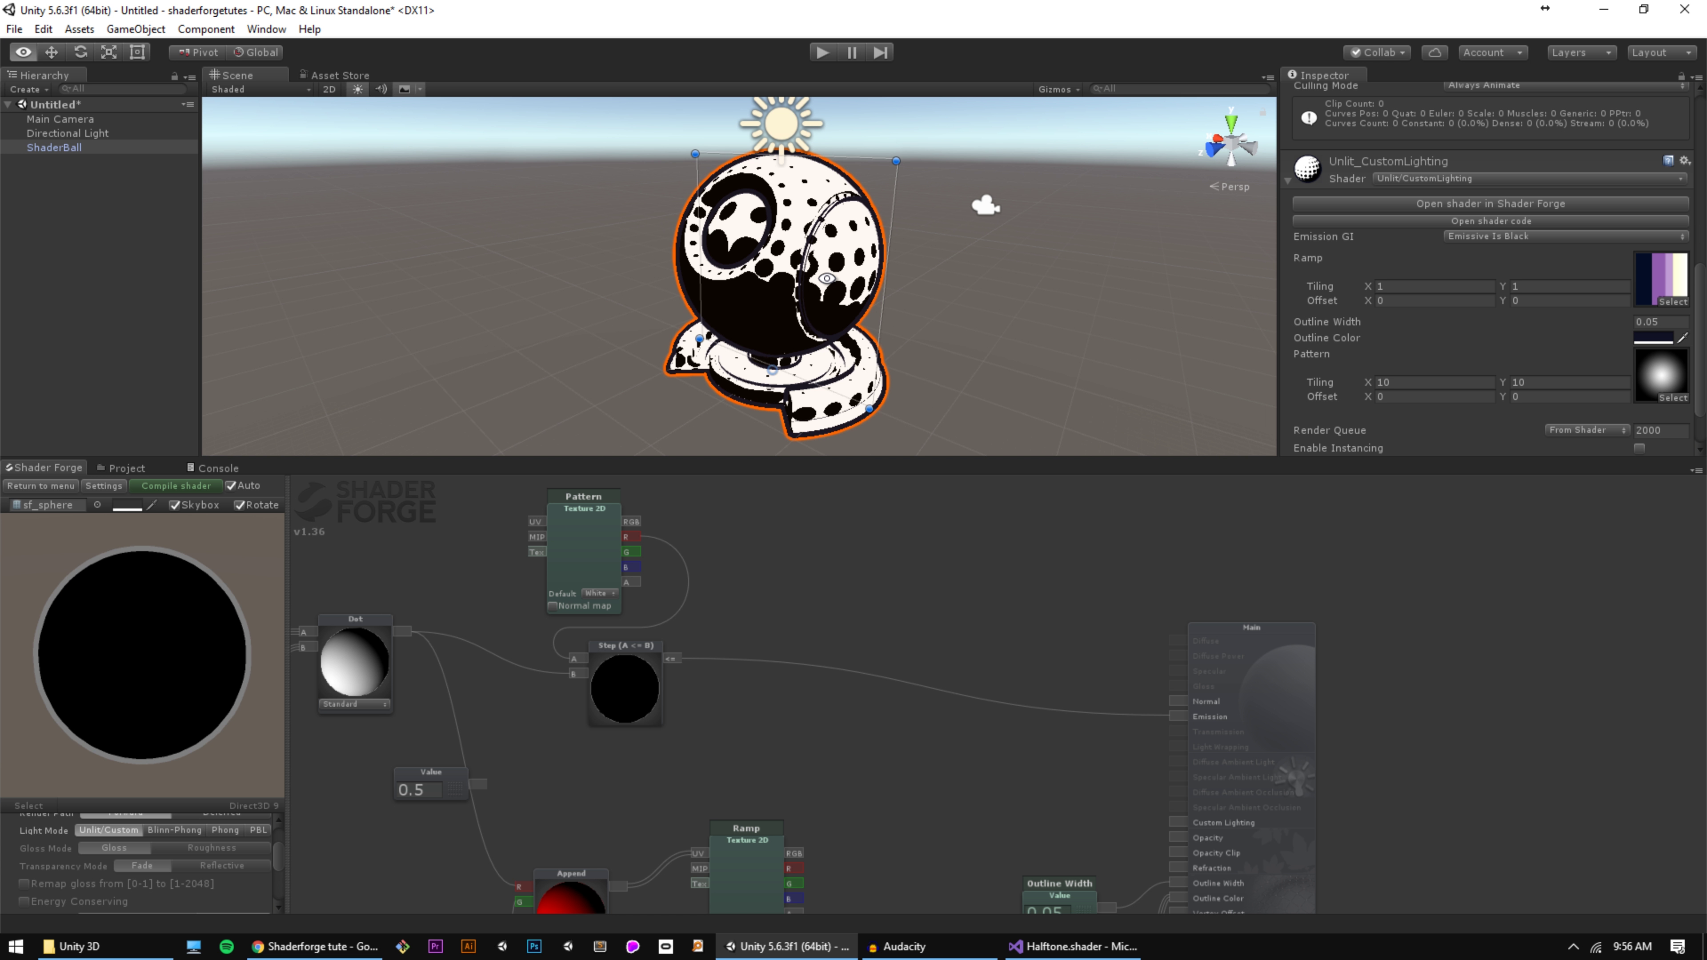
pyautogui.keyDown('alt'); pyautogui.moveTo(827, 274); pyautogui.dragTo(805, 277, button='right'); pyautogui.keyUp('alt')
pyautogui.keyDown('alt'); pyautogui.moveTo(804, 277); pyautogui.dragTo(703, 242); pyautogui.keyUp('alt')
pyautogui.click(599, 529)
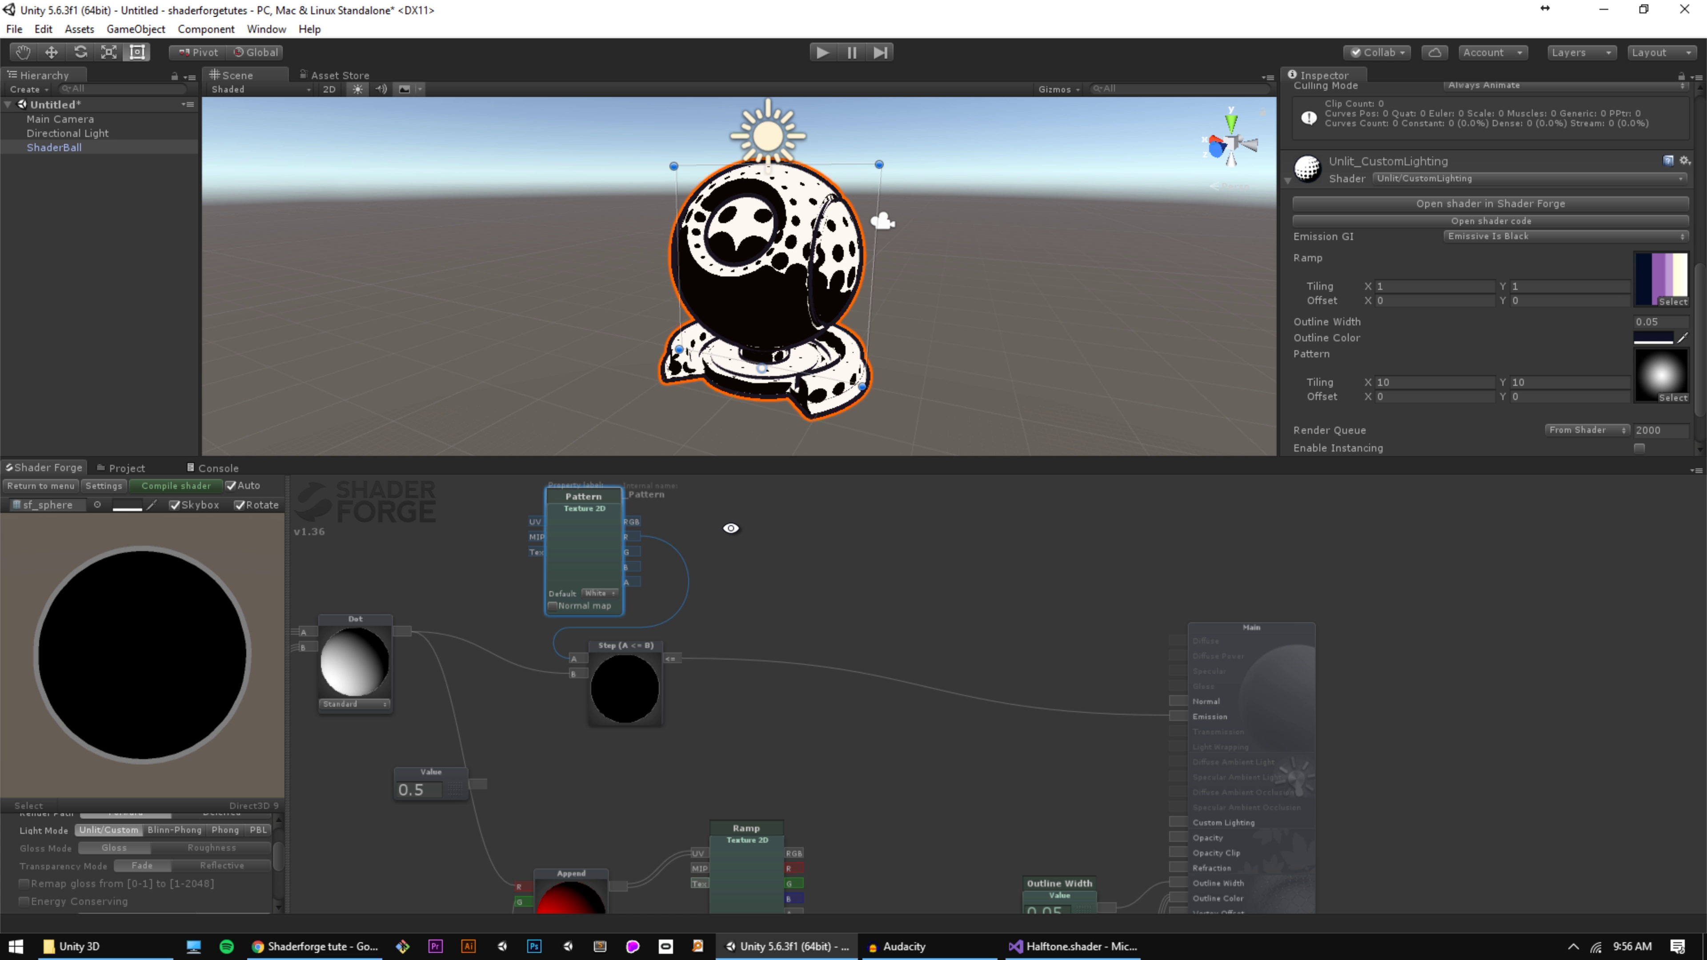
# Step: Add a Screen Position node to the left of Pattern and connect its UV output to Pattern's UV input
pyautogui.keyDown('alt'); pyautogui.moveTo(767, 532); pyautogui.dragTo(1063, 551); pyautogui.keyUp('alt')
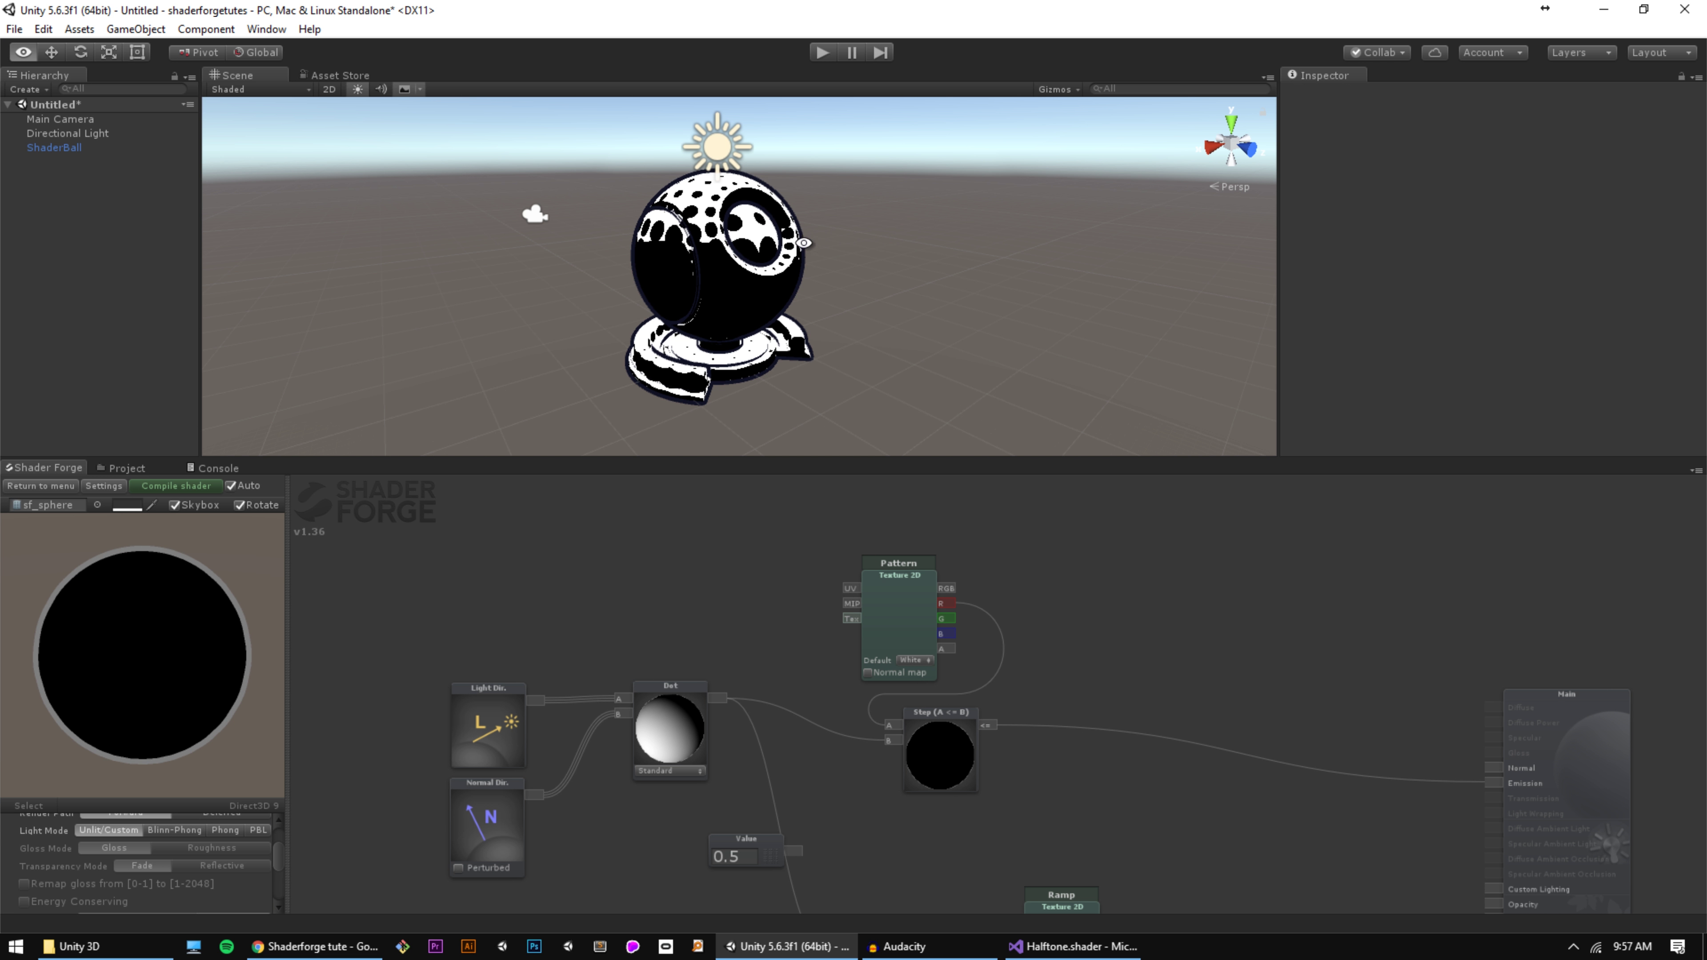
pyautogui.keyDown('alt'); pyautogui.moveTo(746, 270); pyautogui.dragTo(666, 272); pyautogui.keyUp('alt')
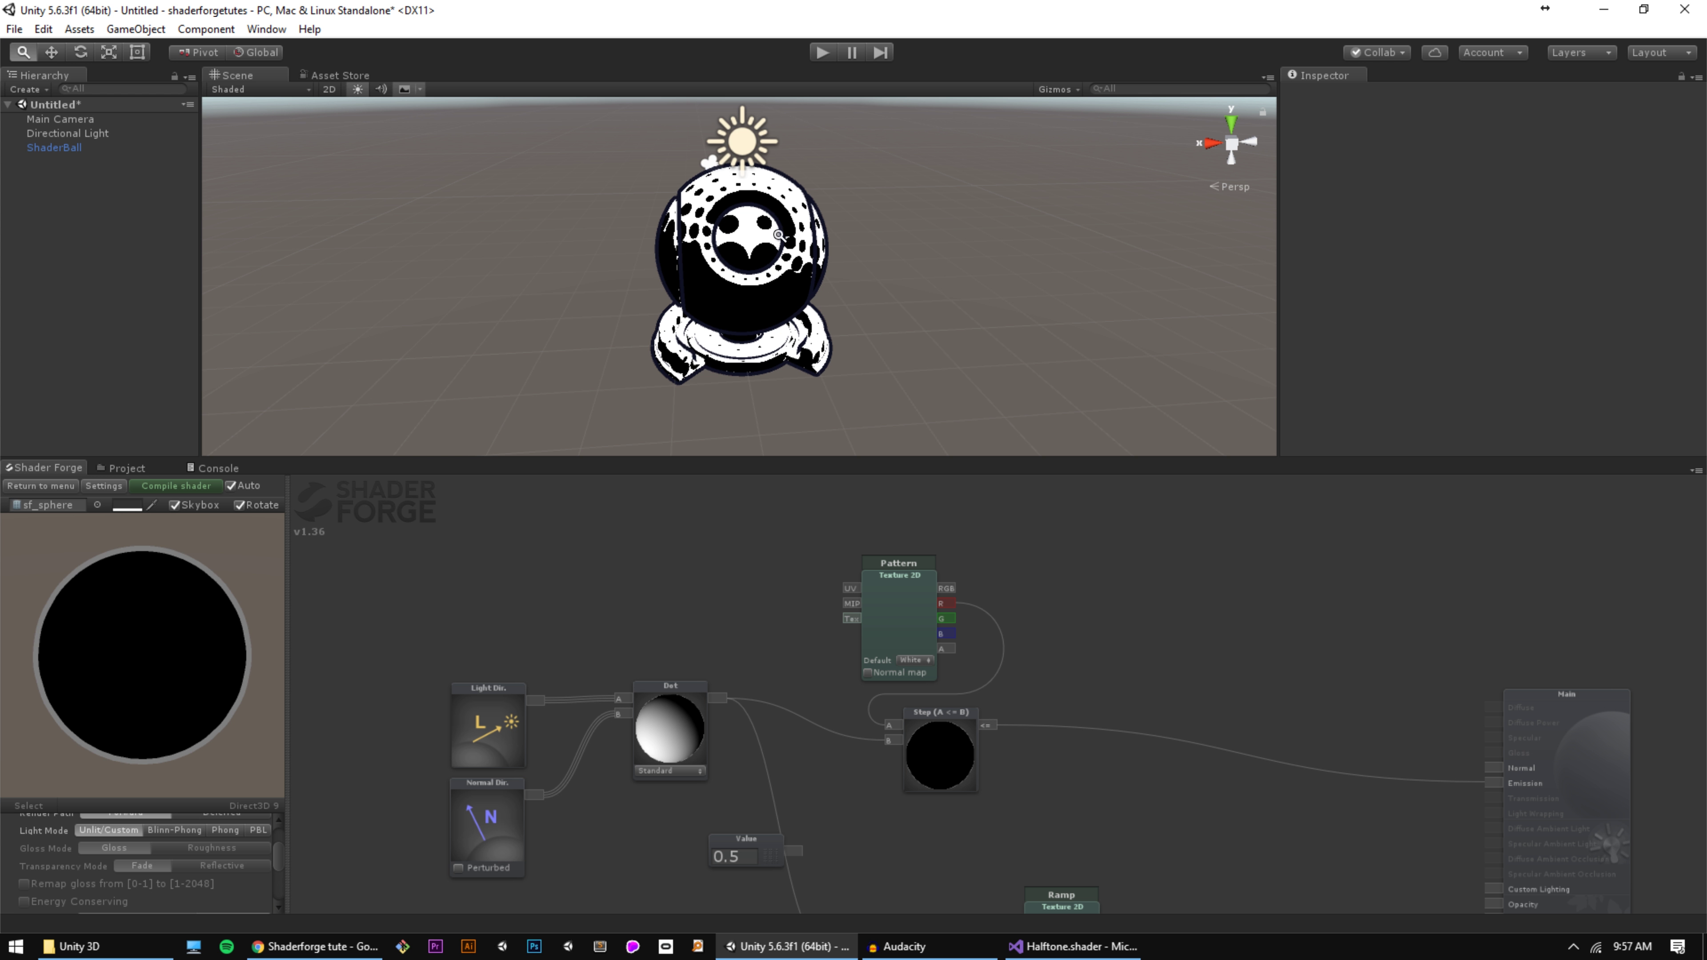
pyautogui.keyDown('alt'); pyautogui.moveTo(786, 235); pyautogui.dragTo(558, 228); pyautogui.keyUp('alt')
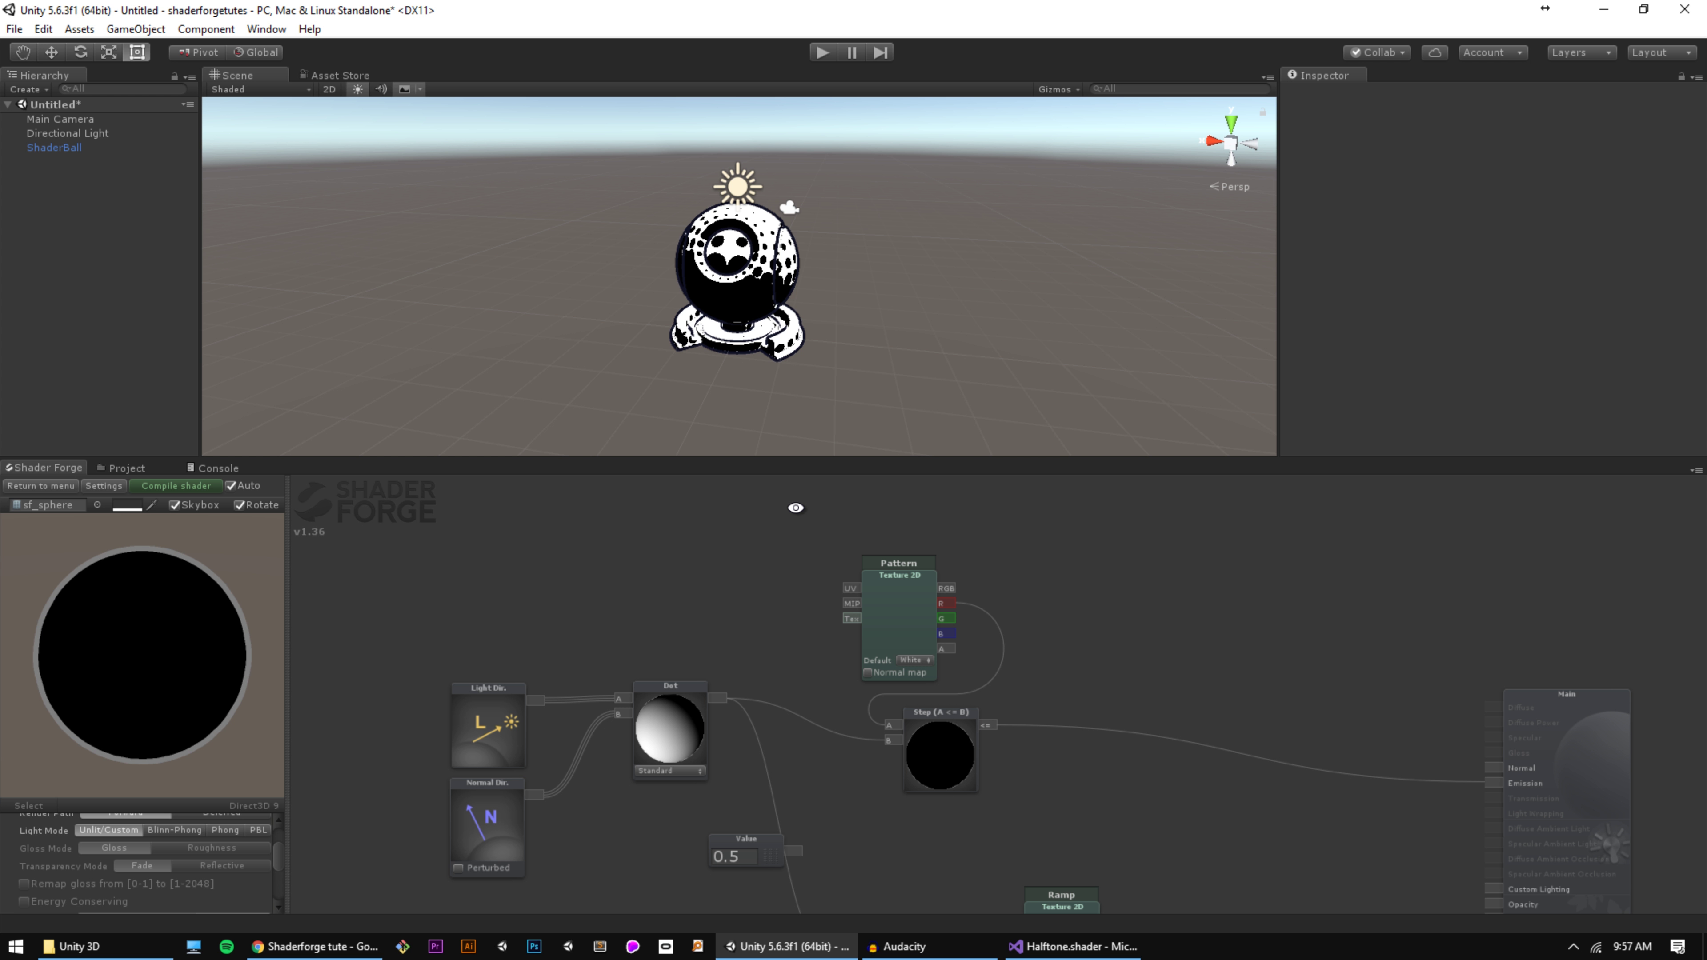
pyautogui.press('s')
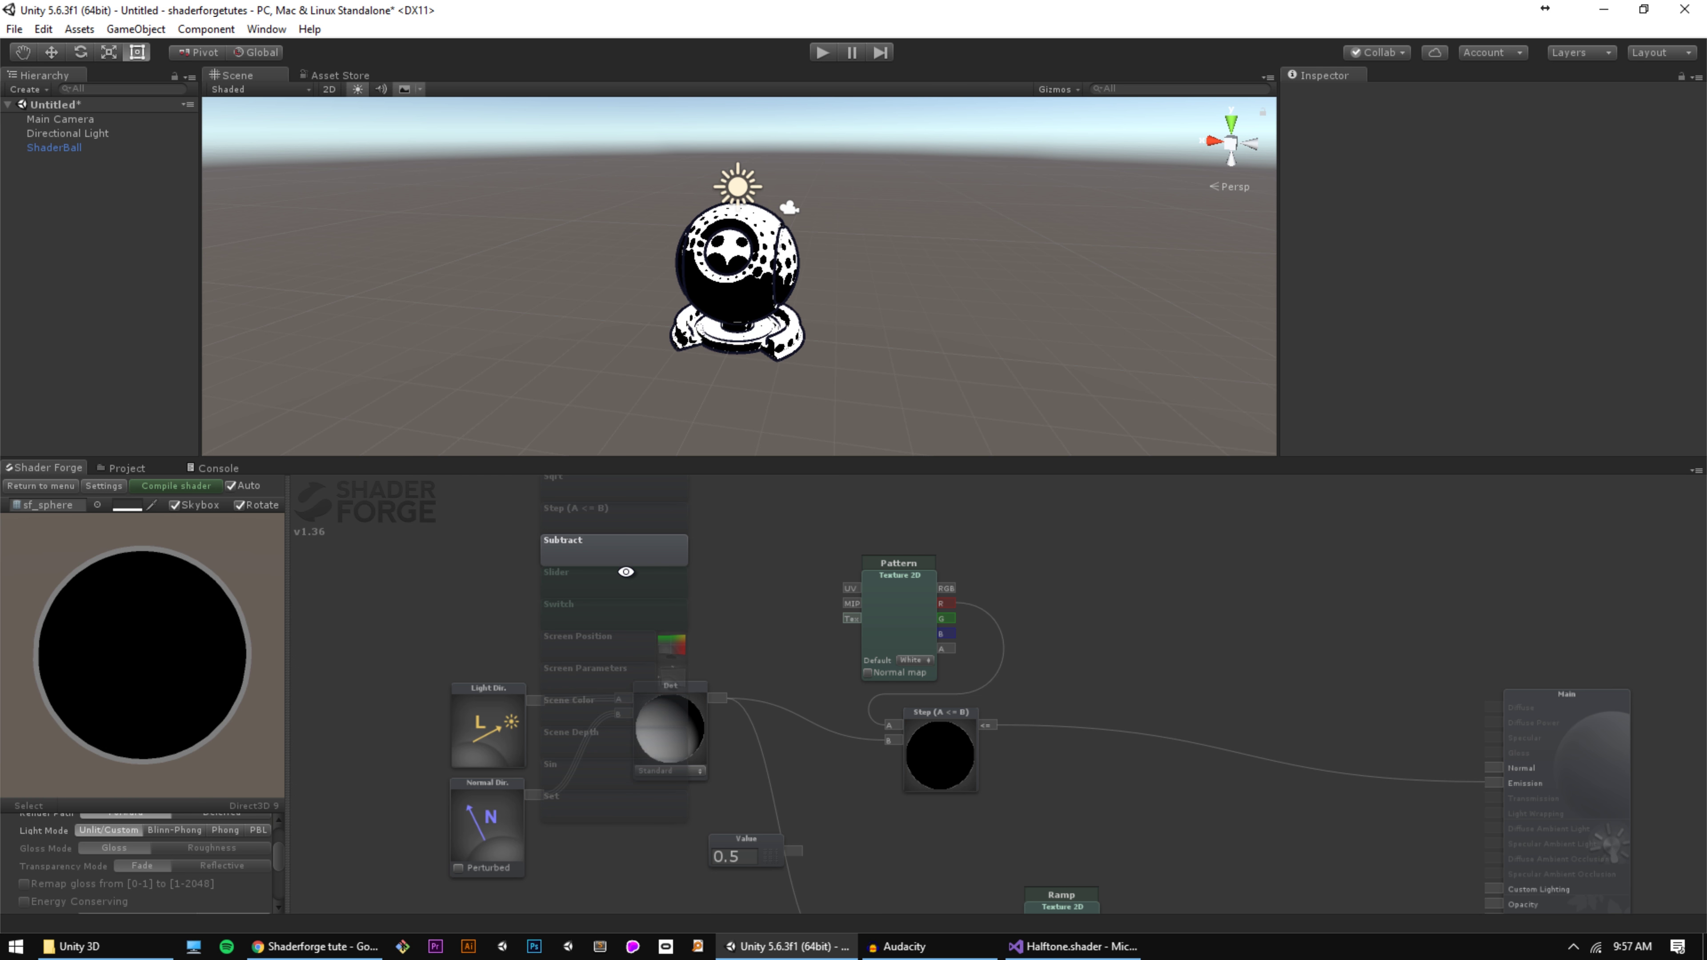
pyautogui.click(629, 572)
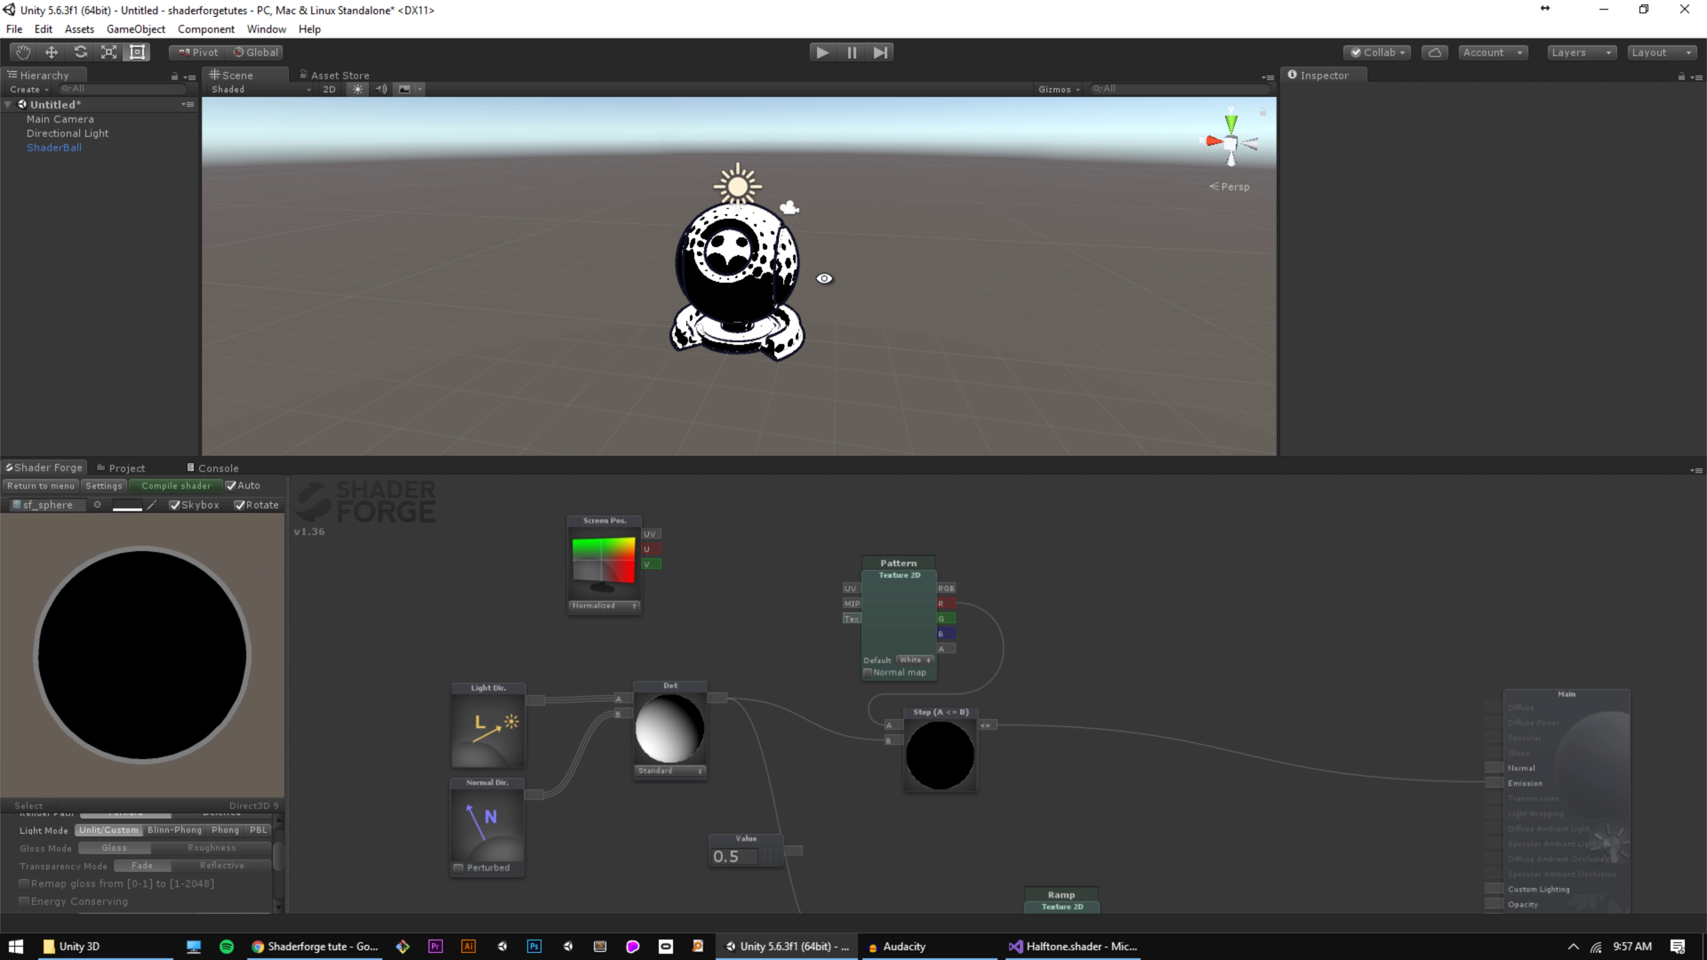
pyautogui.moveTo(900, 522); pyautogui.dragTo(900, 585)
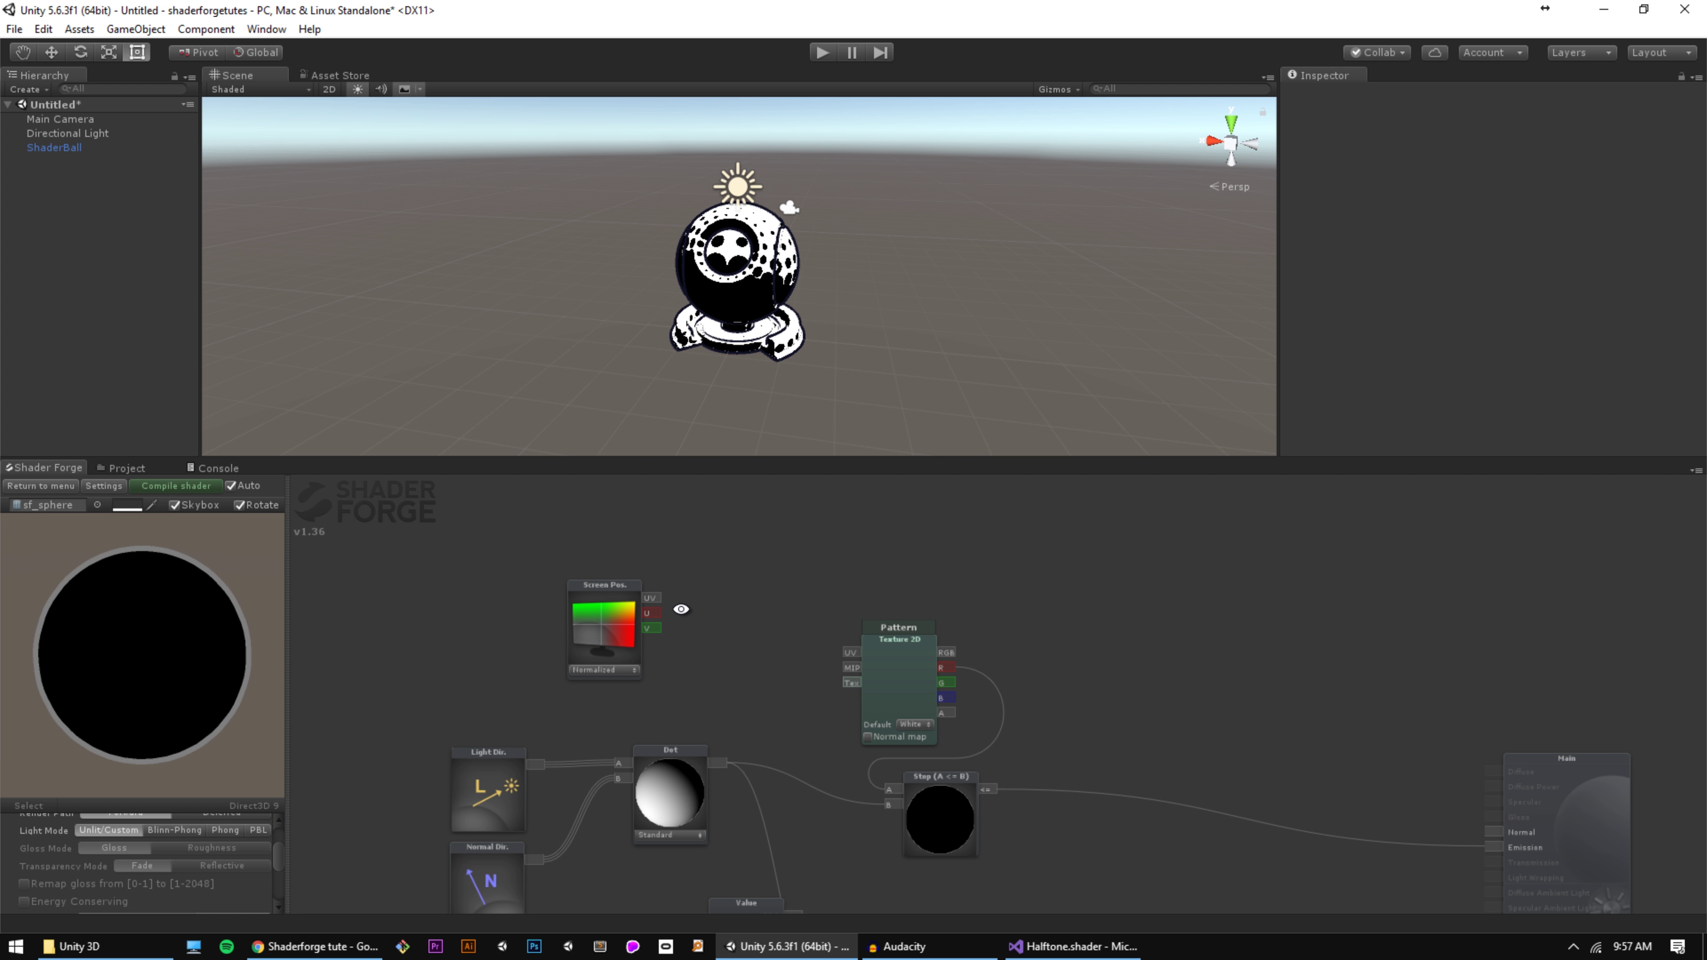
pyautogui.moveTo(661, 598); pyautogui.dragTo(849, 666)
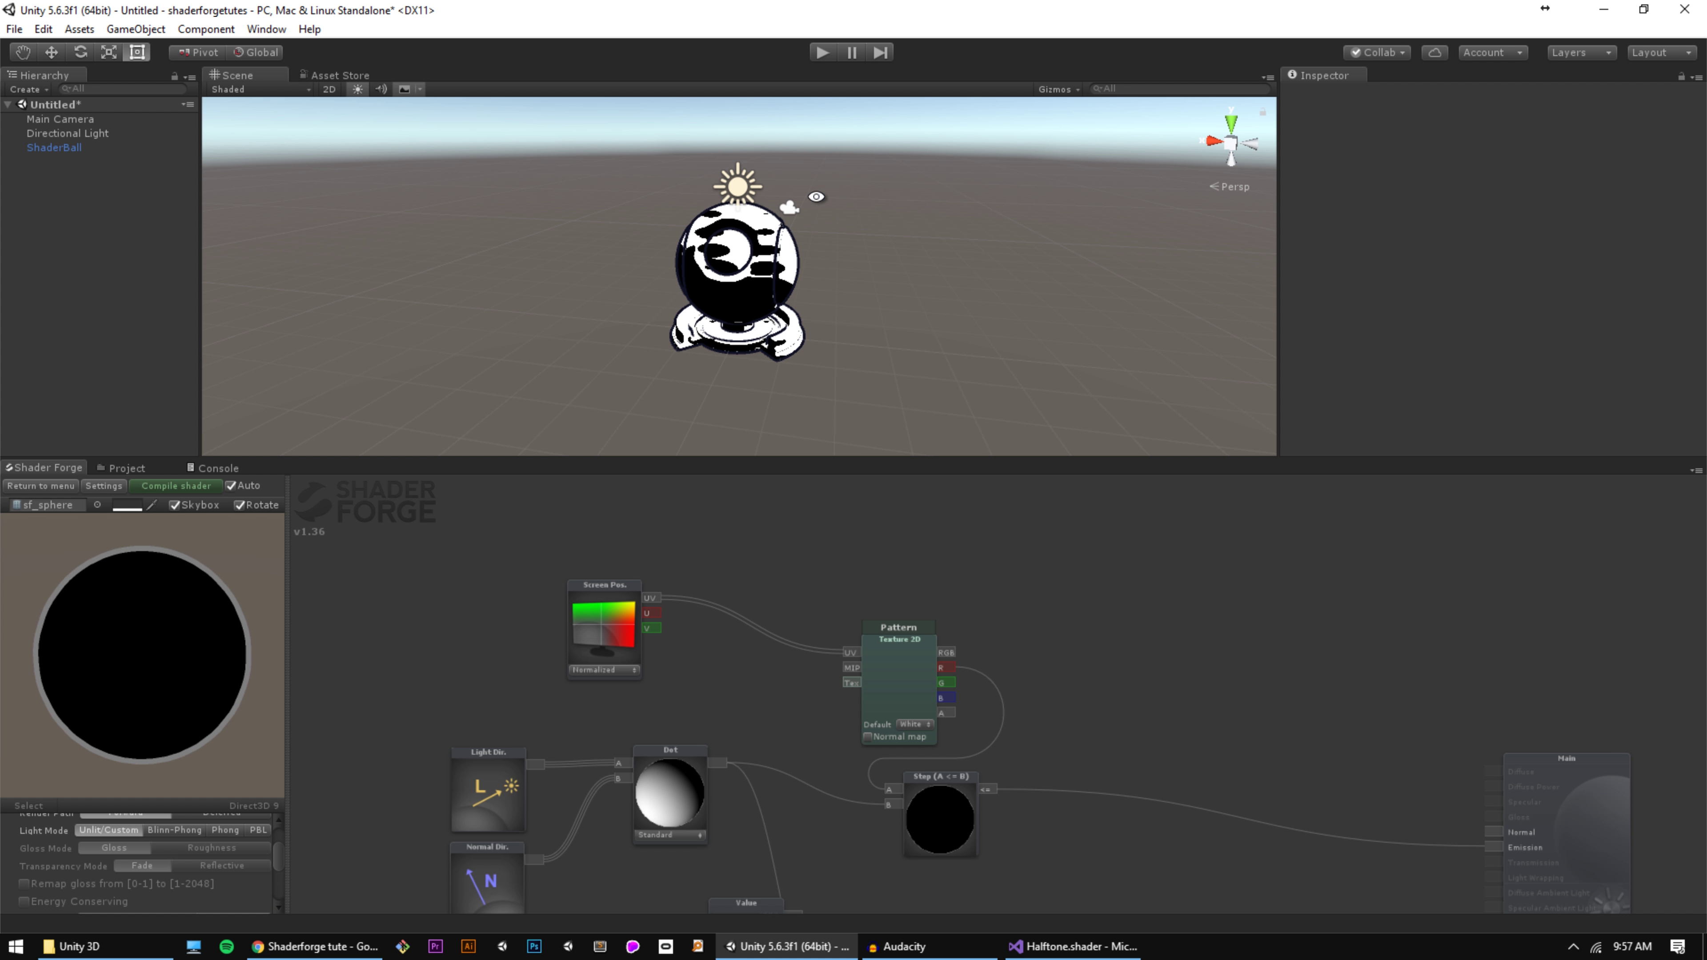
# Step: Switch the Screen Position node to Tiled and check the dots on the ShaderBall from several angles
pyautogui.scroll(3, 741, 266)
pyautogui.keyDown('alt'); pyautogui.moveTo(741, 265); pyautogui.dragTo(695, 412); pyautogui.keyUp('alt')
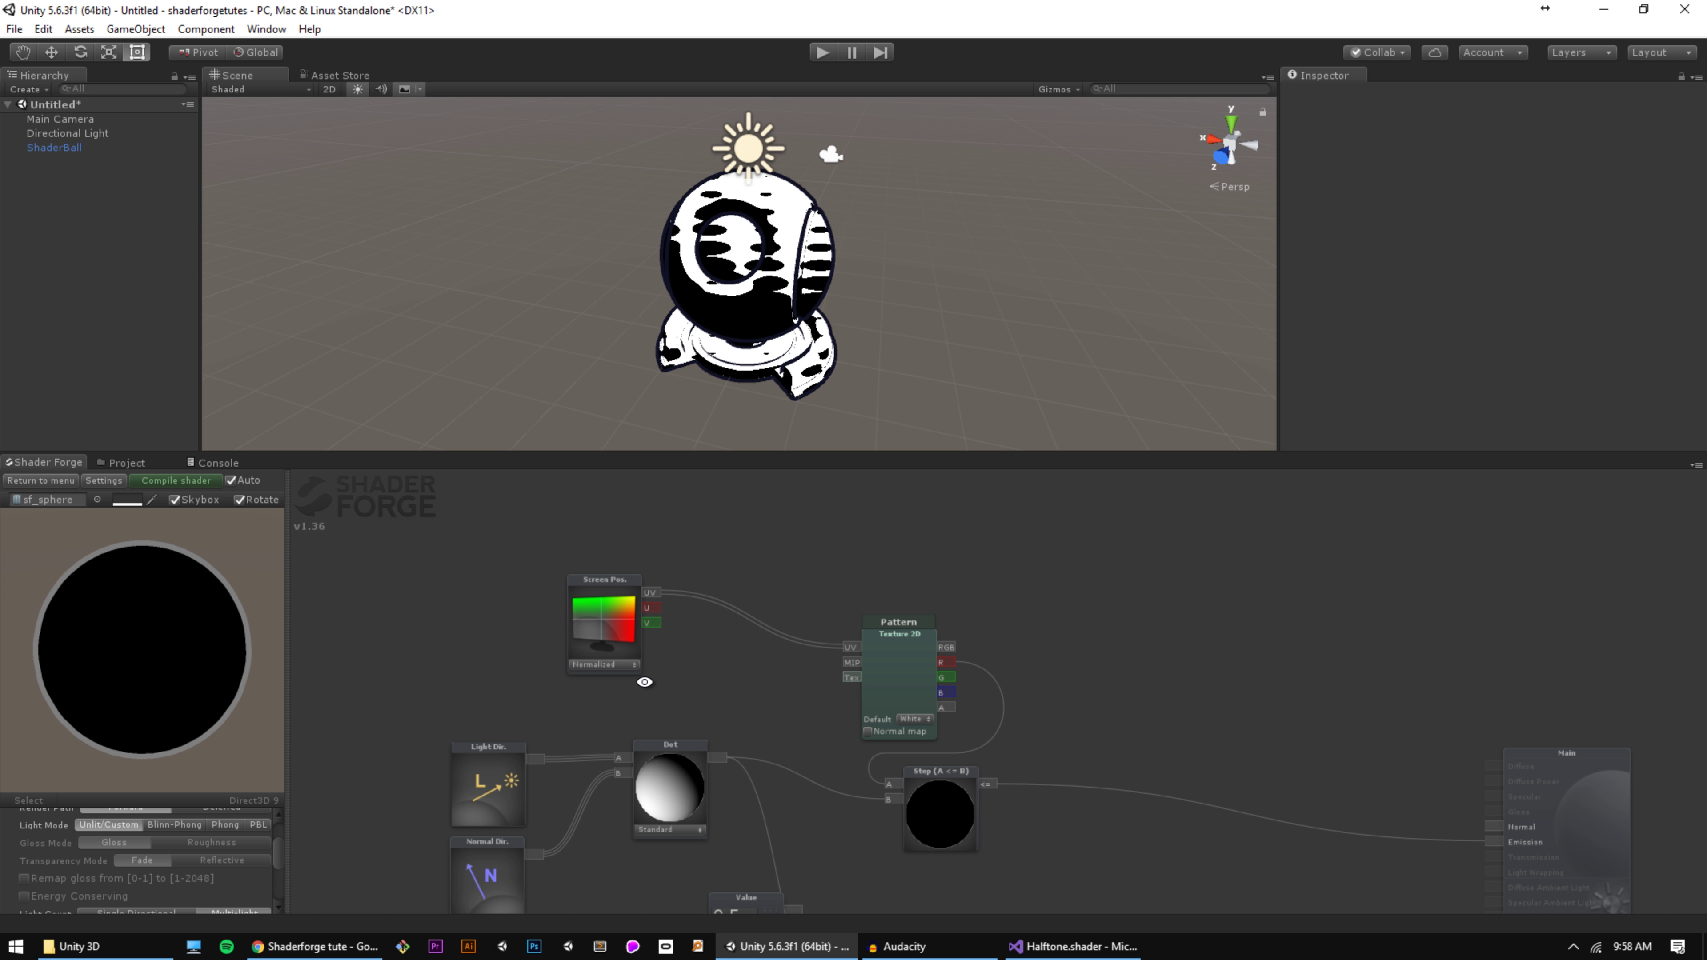
pyautogui.click(635, 673)
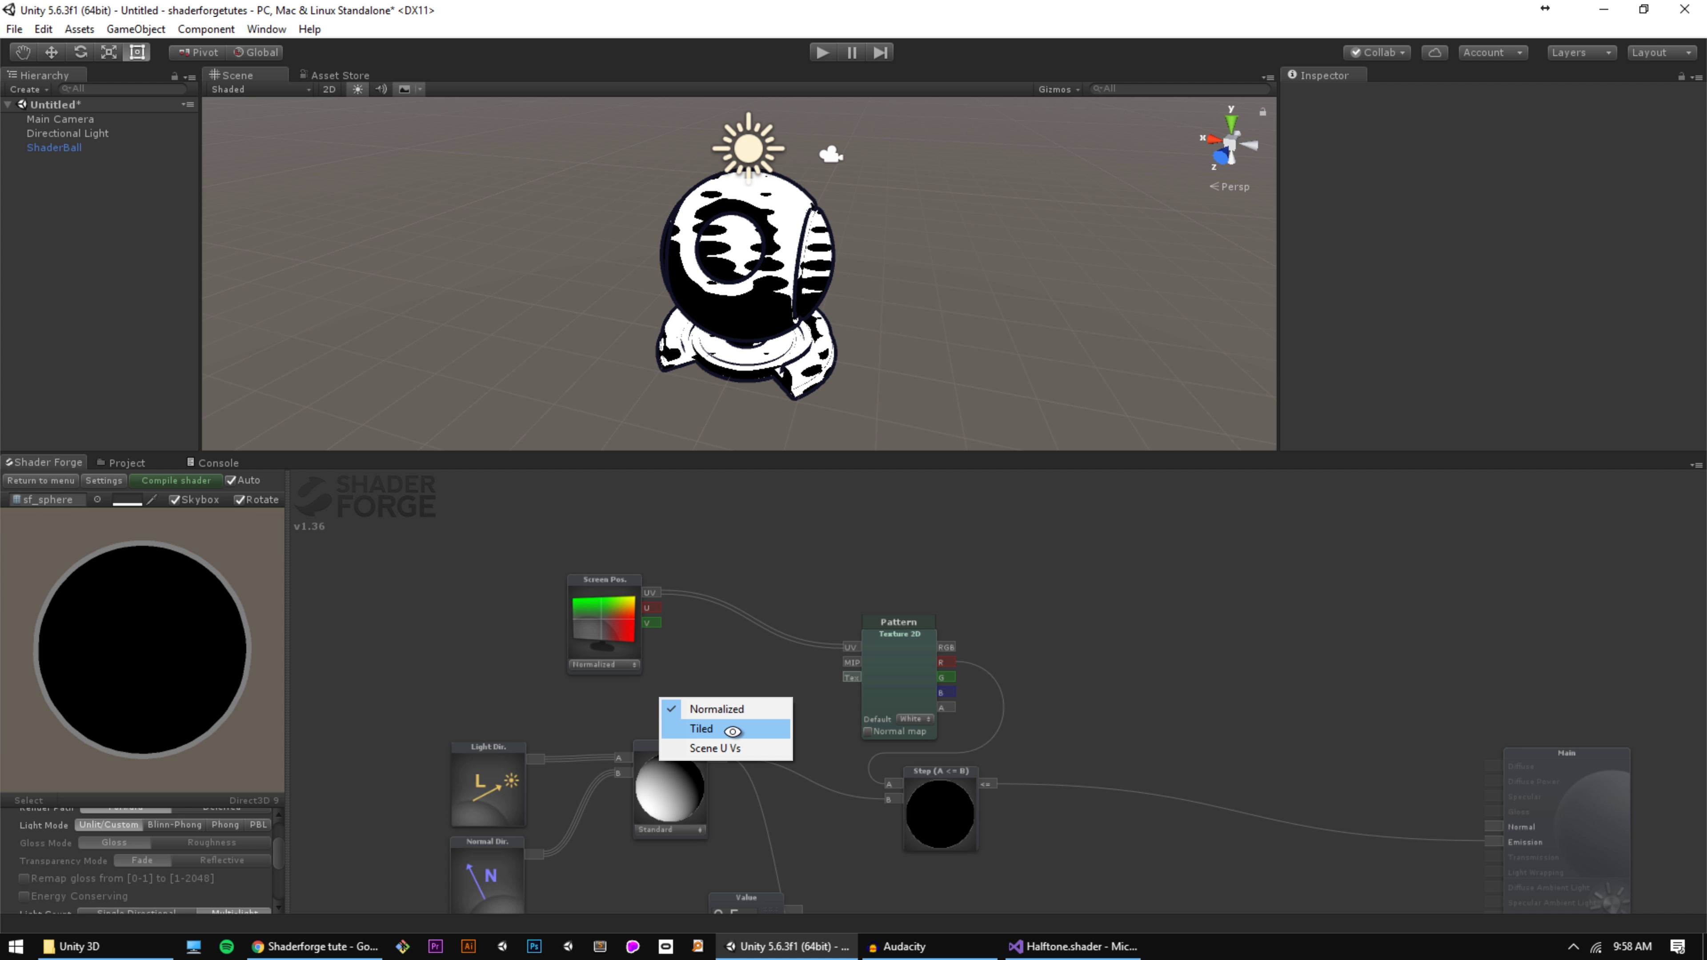
pyautogui.click(702, 729)
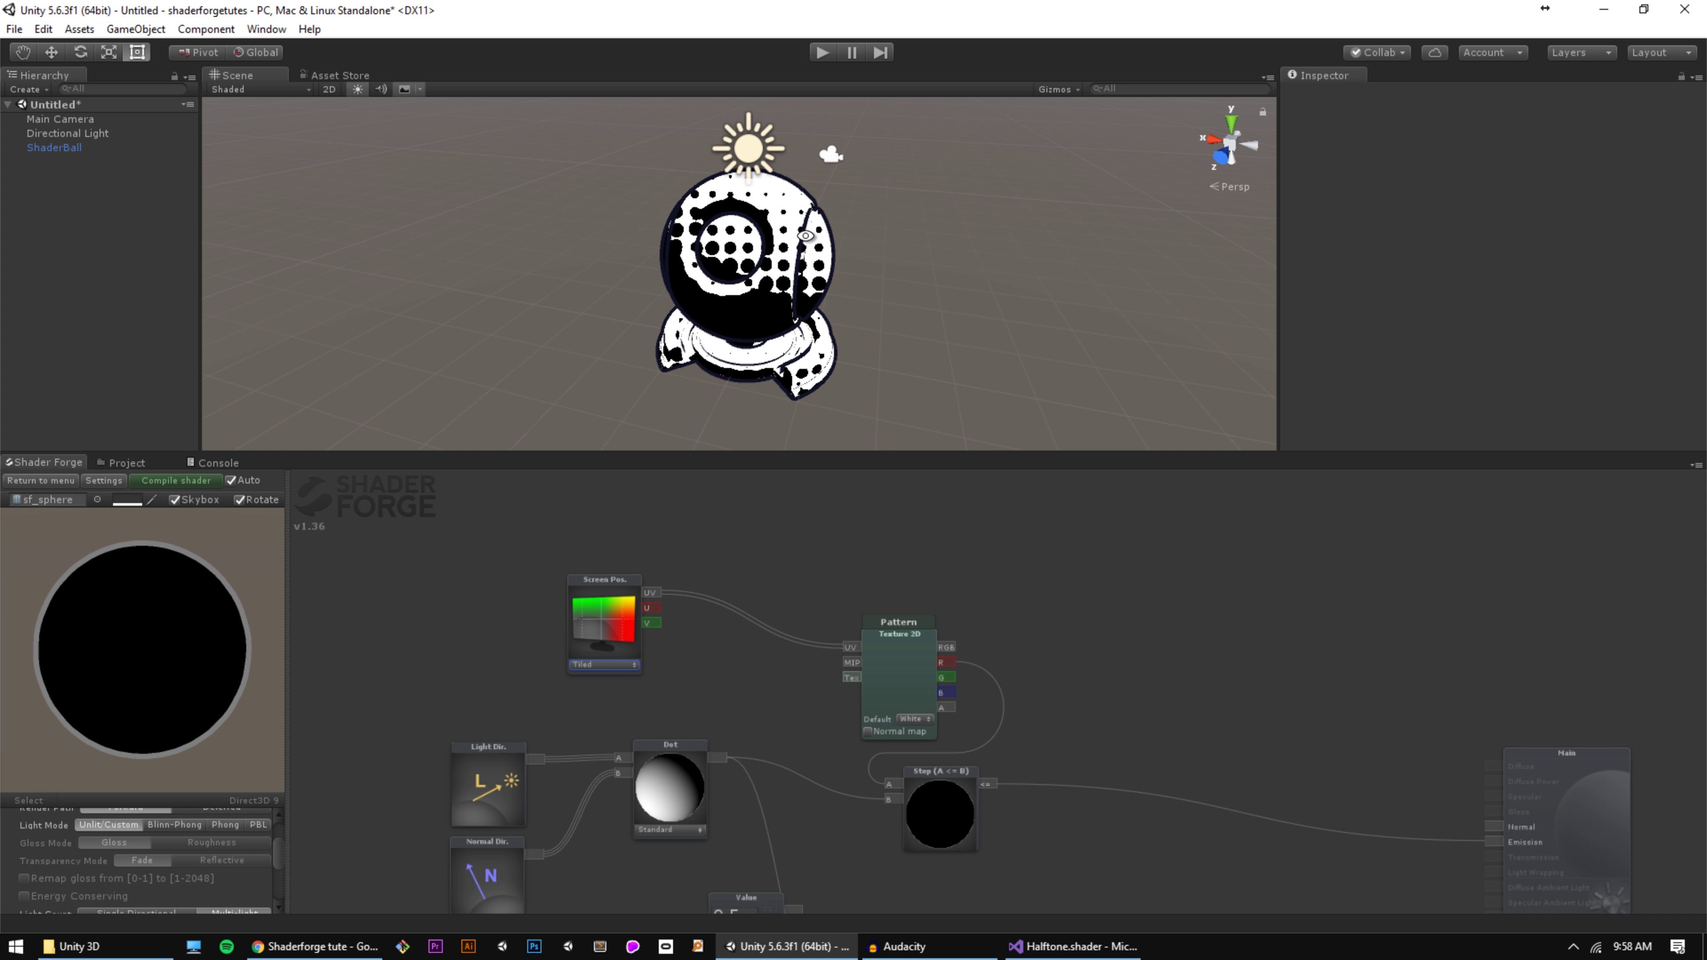
pyautogui.keyDown('alt'); pyautogui.moveTo(828, 102); pyautogui.dragTo(803, 363); pyautogui.keyUp('alt')
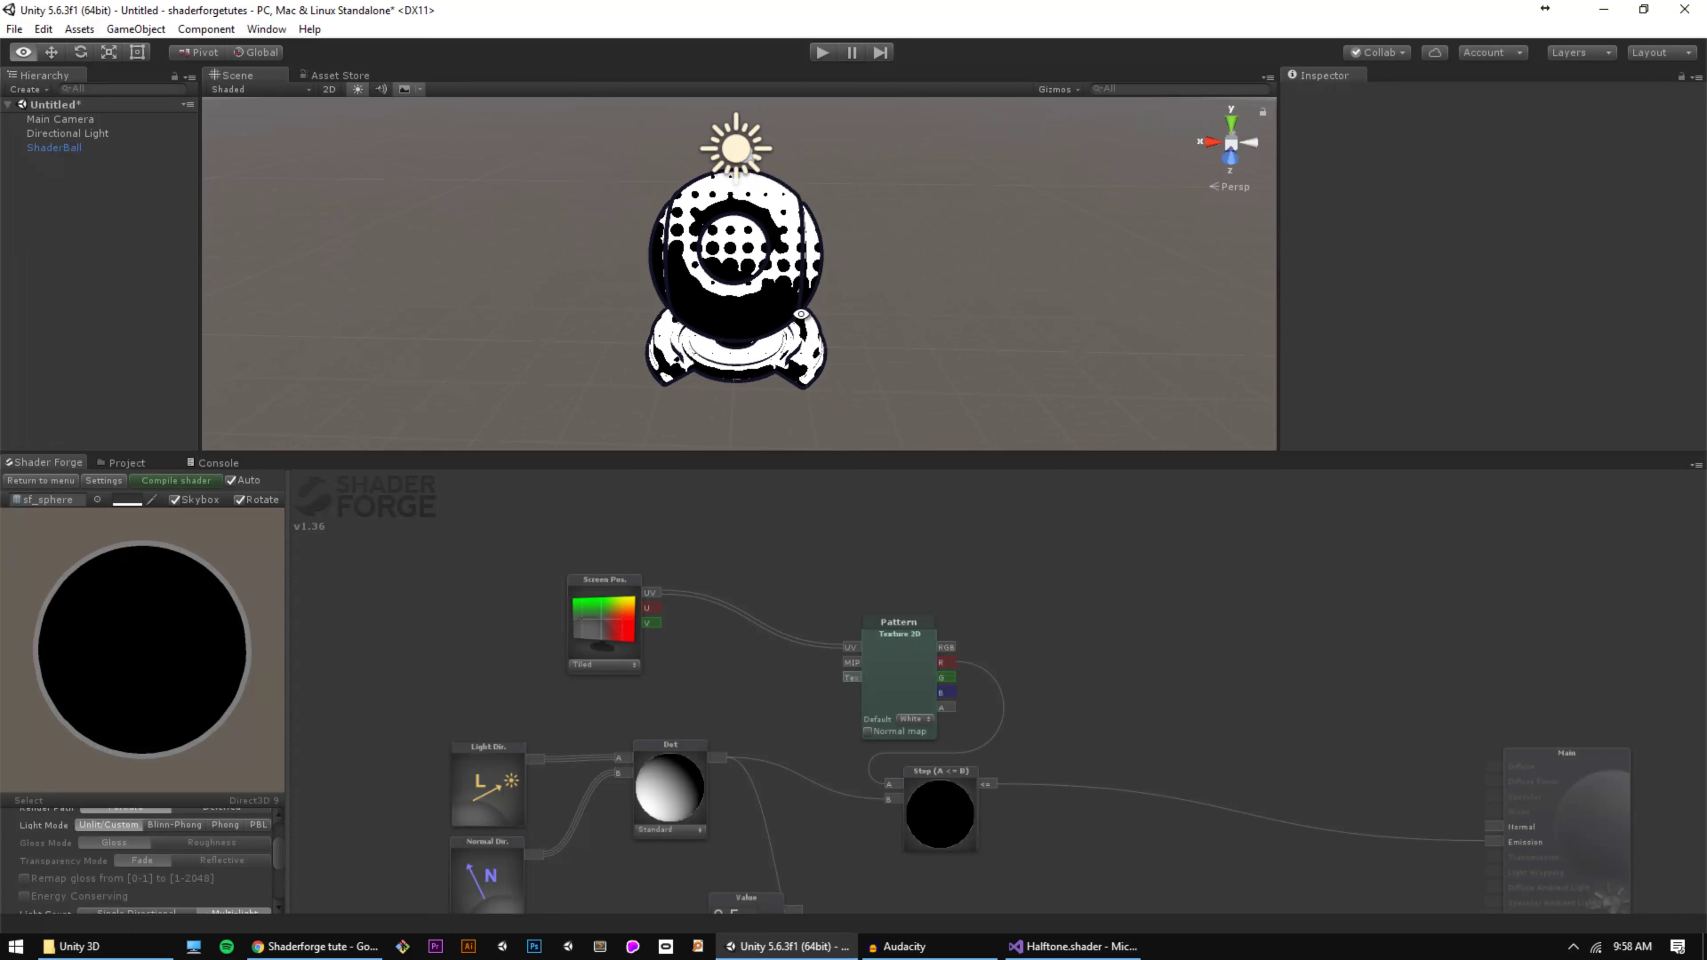
pyautogui.keyDown('alt'); pyautogui.moveTo(1002, 525); pyautogui.dragTo(838, 480); pyautogui.keyUp('alt')
pyautogui.keyDown('alt'); pyautogui.moveTo(849, 274); pyautogui.dragTo(731, 308); pyautogui.keyUp('alt')
# Step: Add a Lerp node in the free space between the Step and Main nodes
pyautogui.scroll(-2, 885, 665)
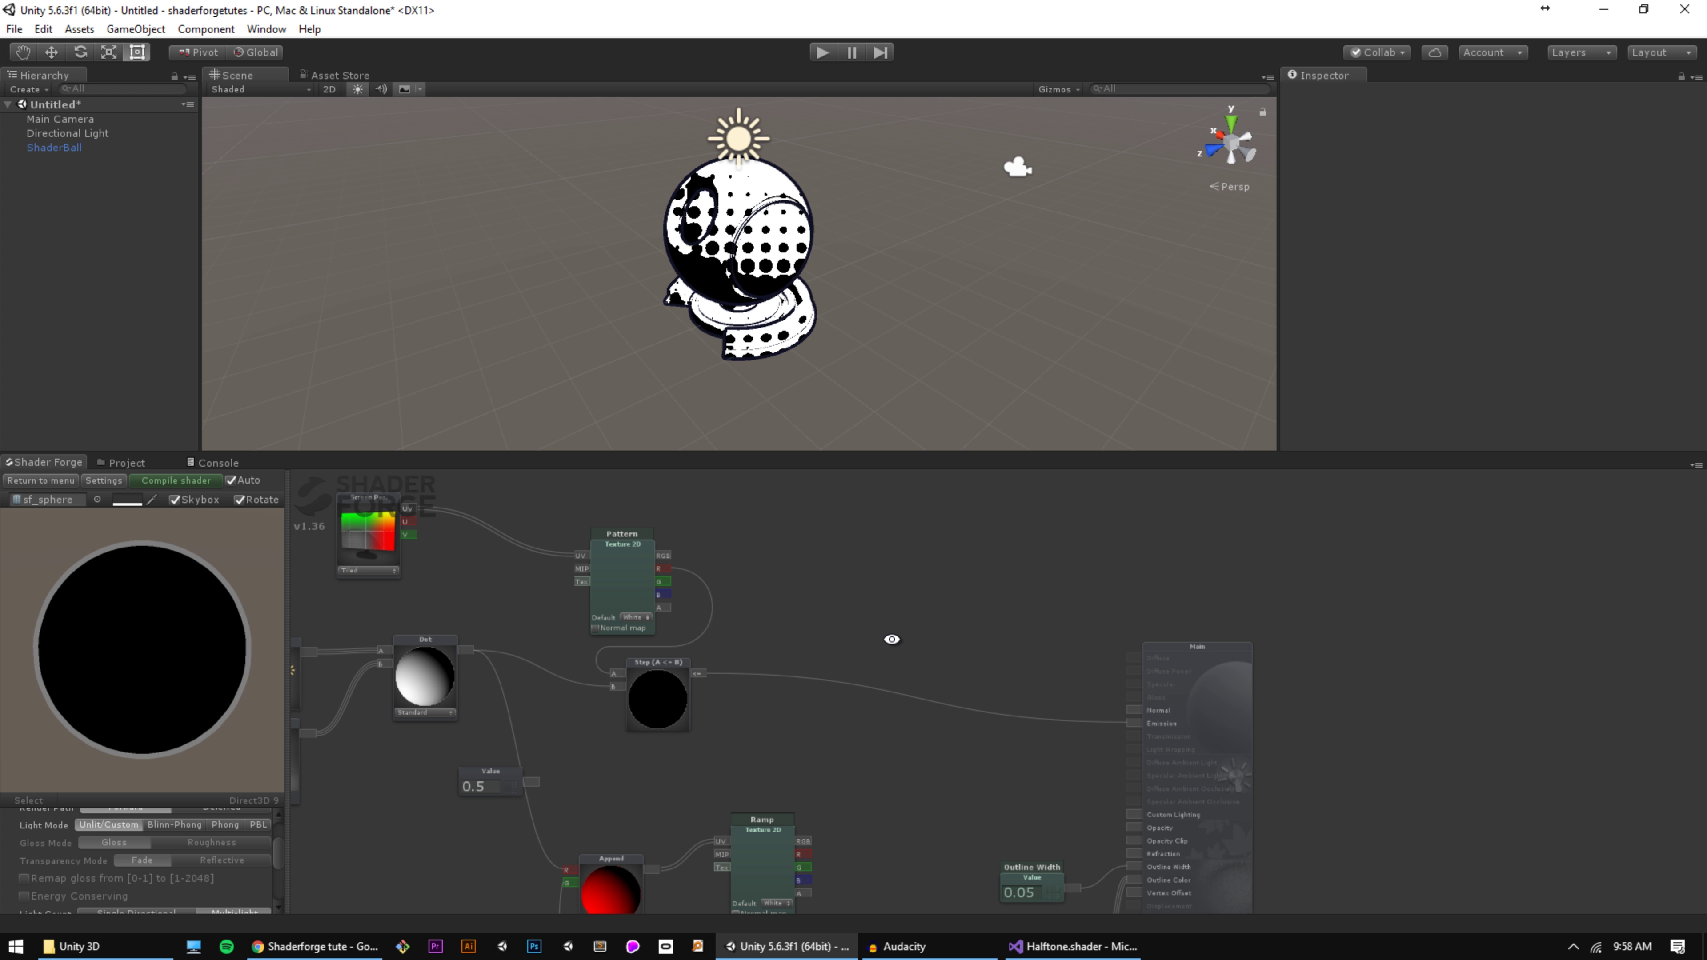
pyautogui.press('l')
pyautogui.click(925, 622)
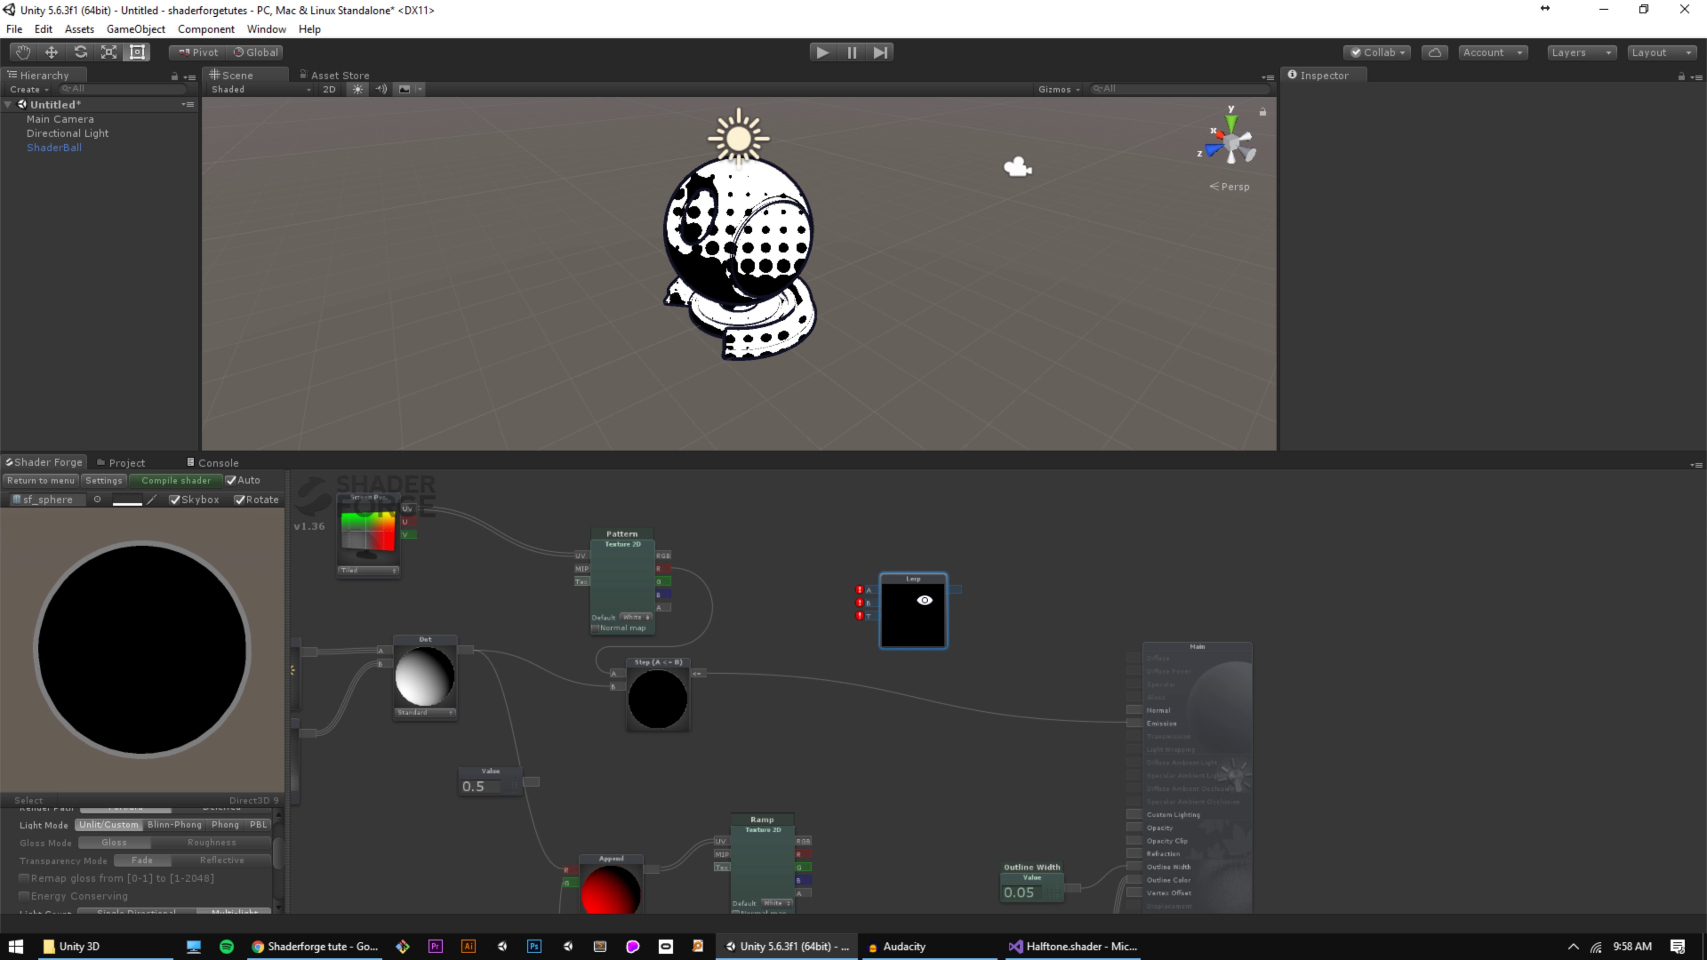
pyautogui.moveTo(925, 592); pyautogui.dragTo(949, 590)
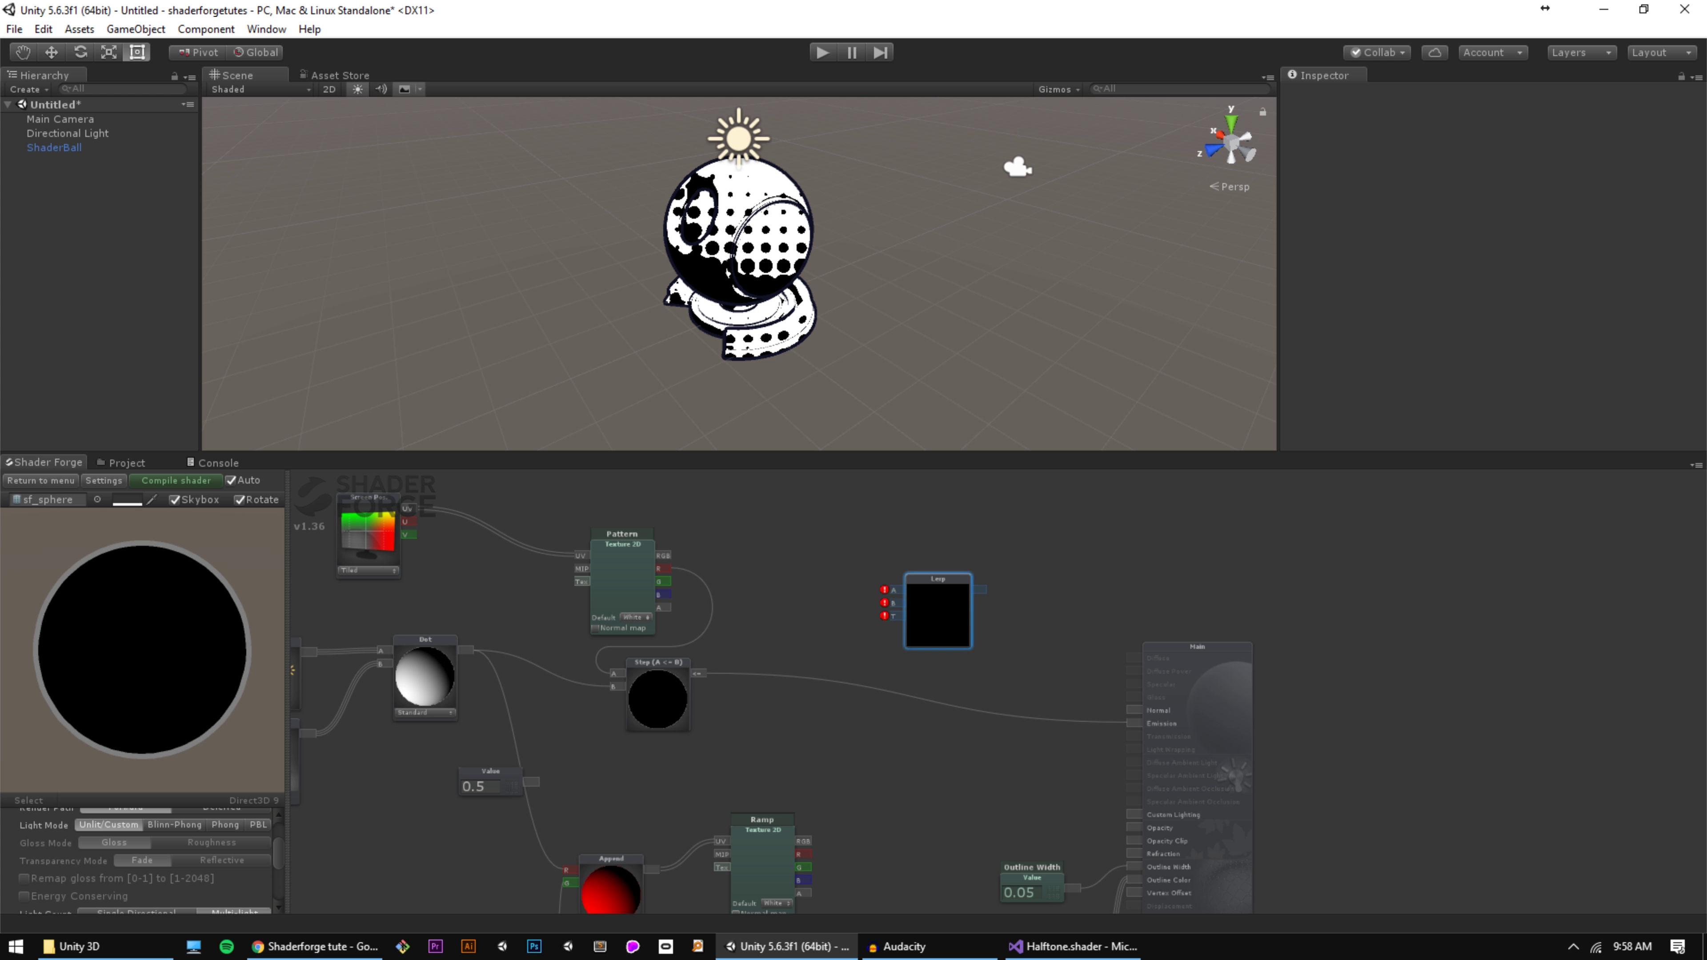
# Step: Add a Color node named Dark and place it to the upper left of the Lerp node
pyautogui.click(824, 579)
pyautogui.press('c')
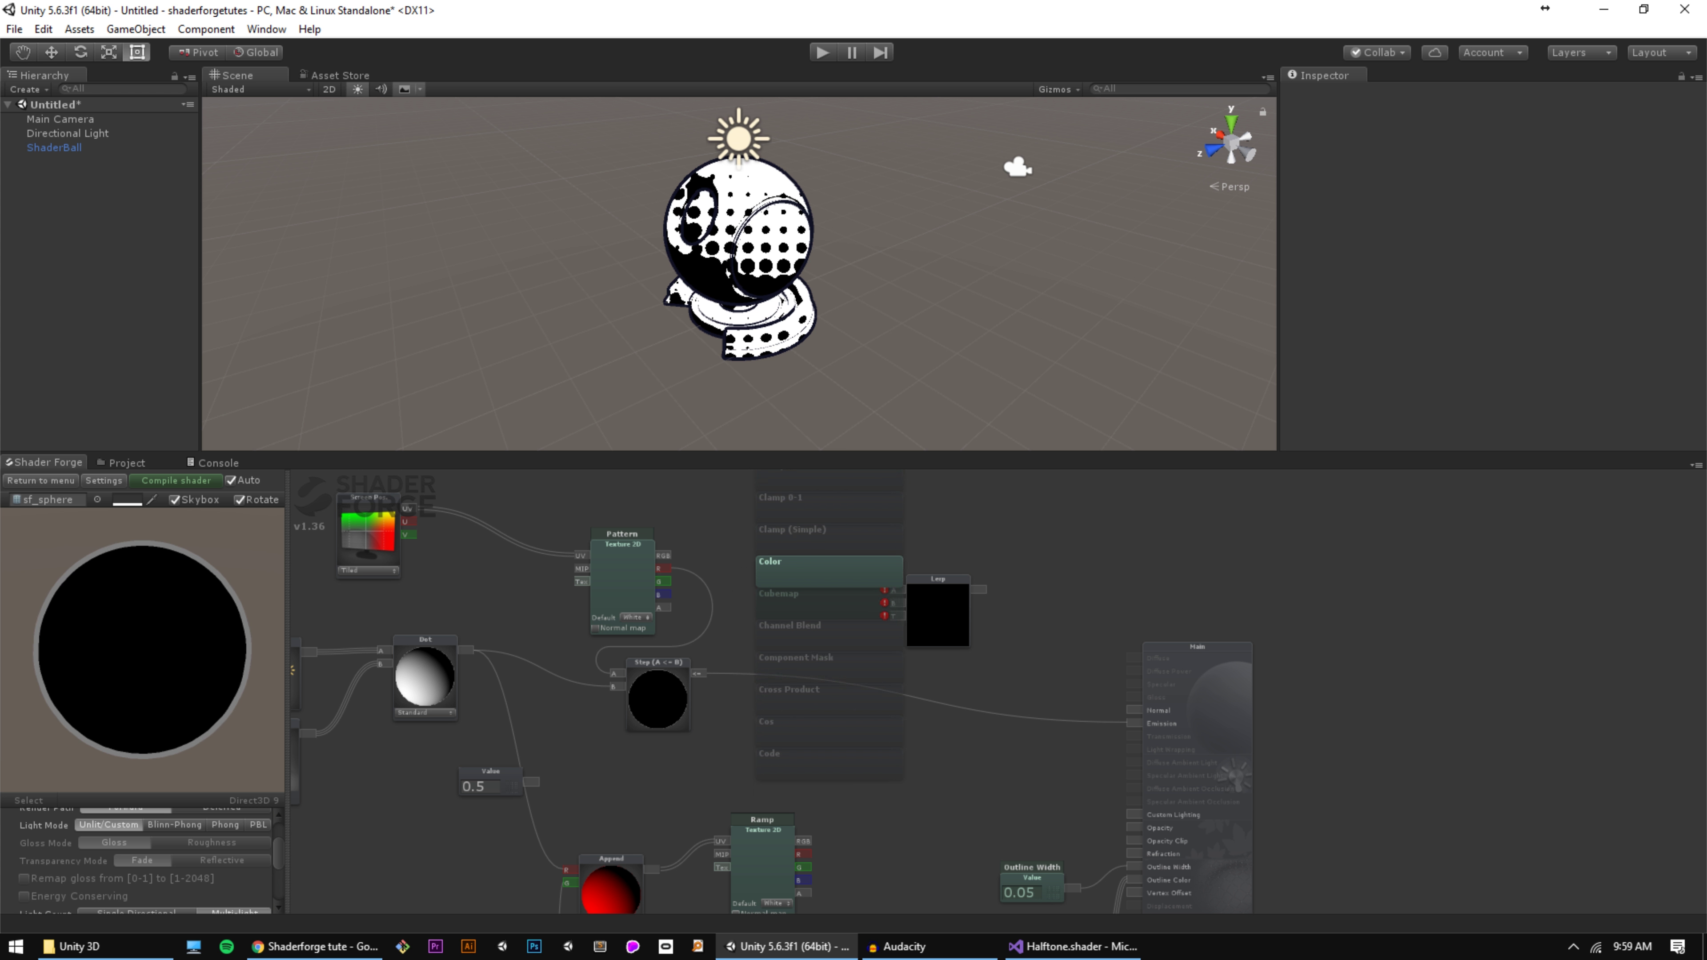
pyautogui.click(831, 604)
pyautogui.doubleClick(830, 567)
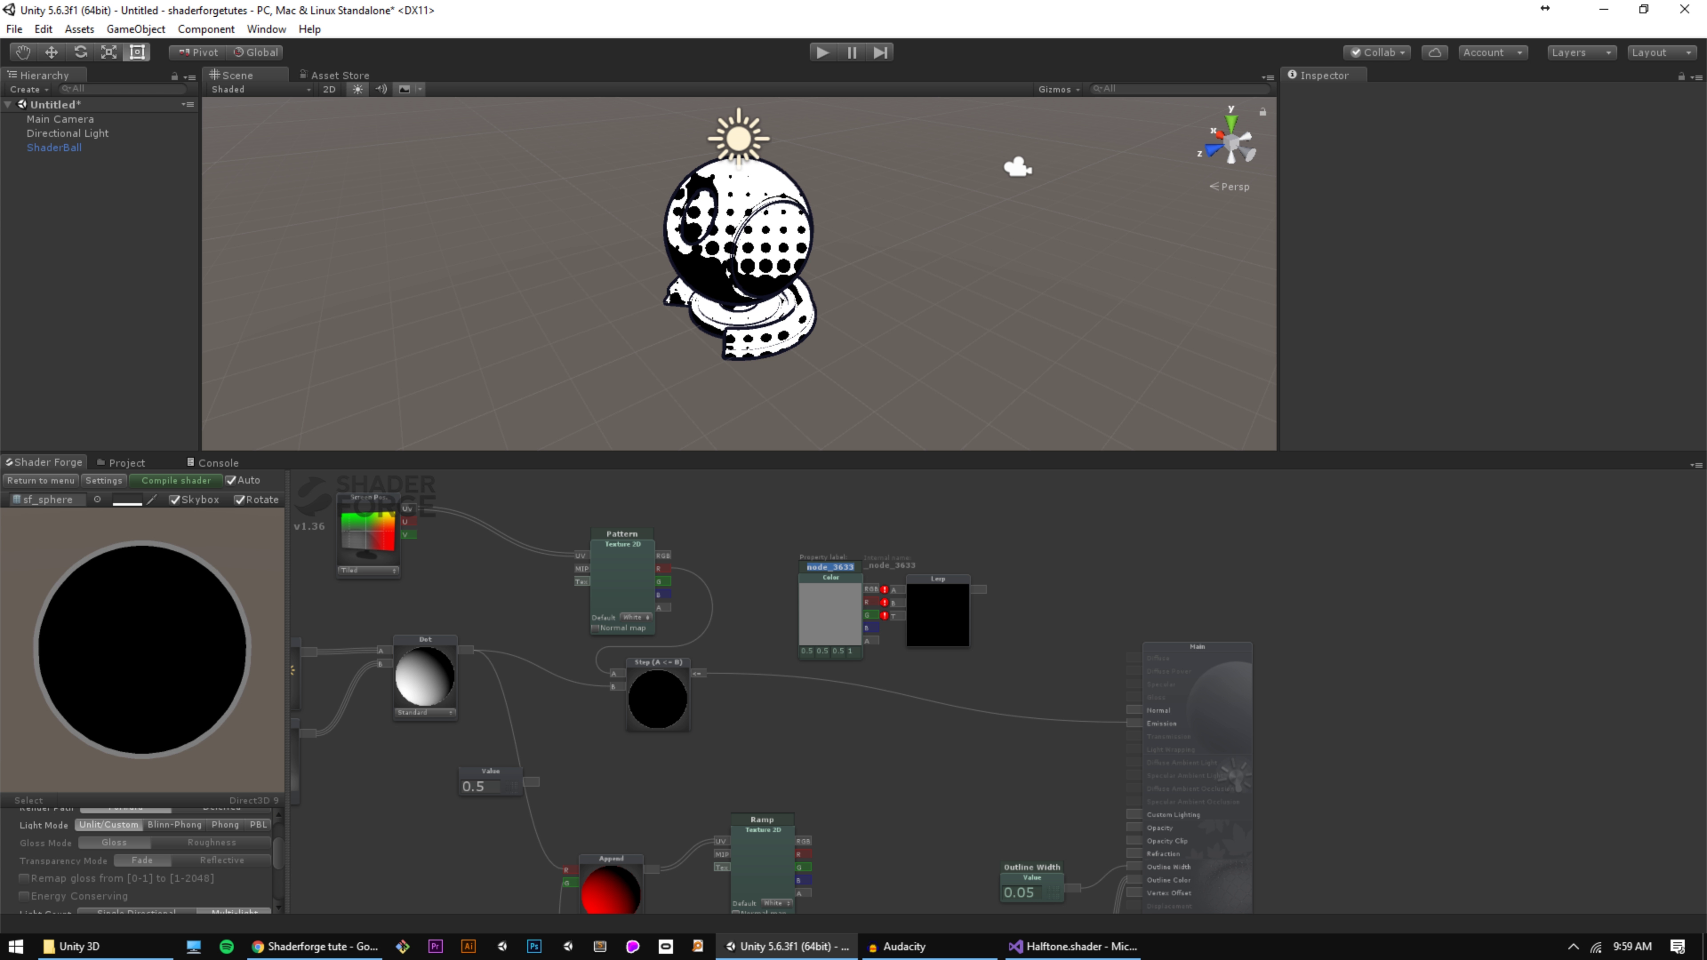
pyautogui.write('Dark')
pyautogui.moveTo(834, 578); pyautogui.dragTo(812, 525)
# Step: Add a second Color node below Dark and name it Light
pyautogui.press('c')
pyautogui.scroll(2, 821, 656)
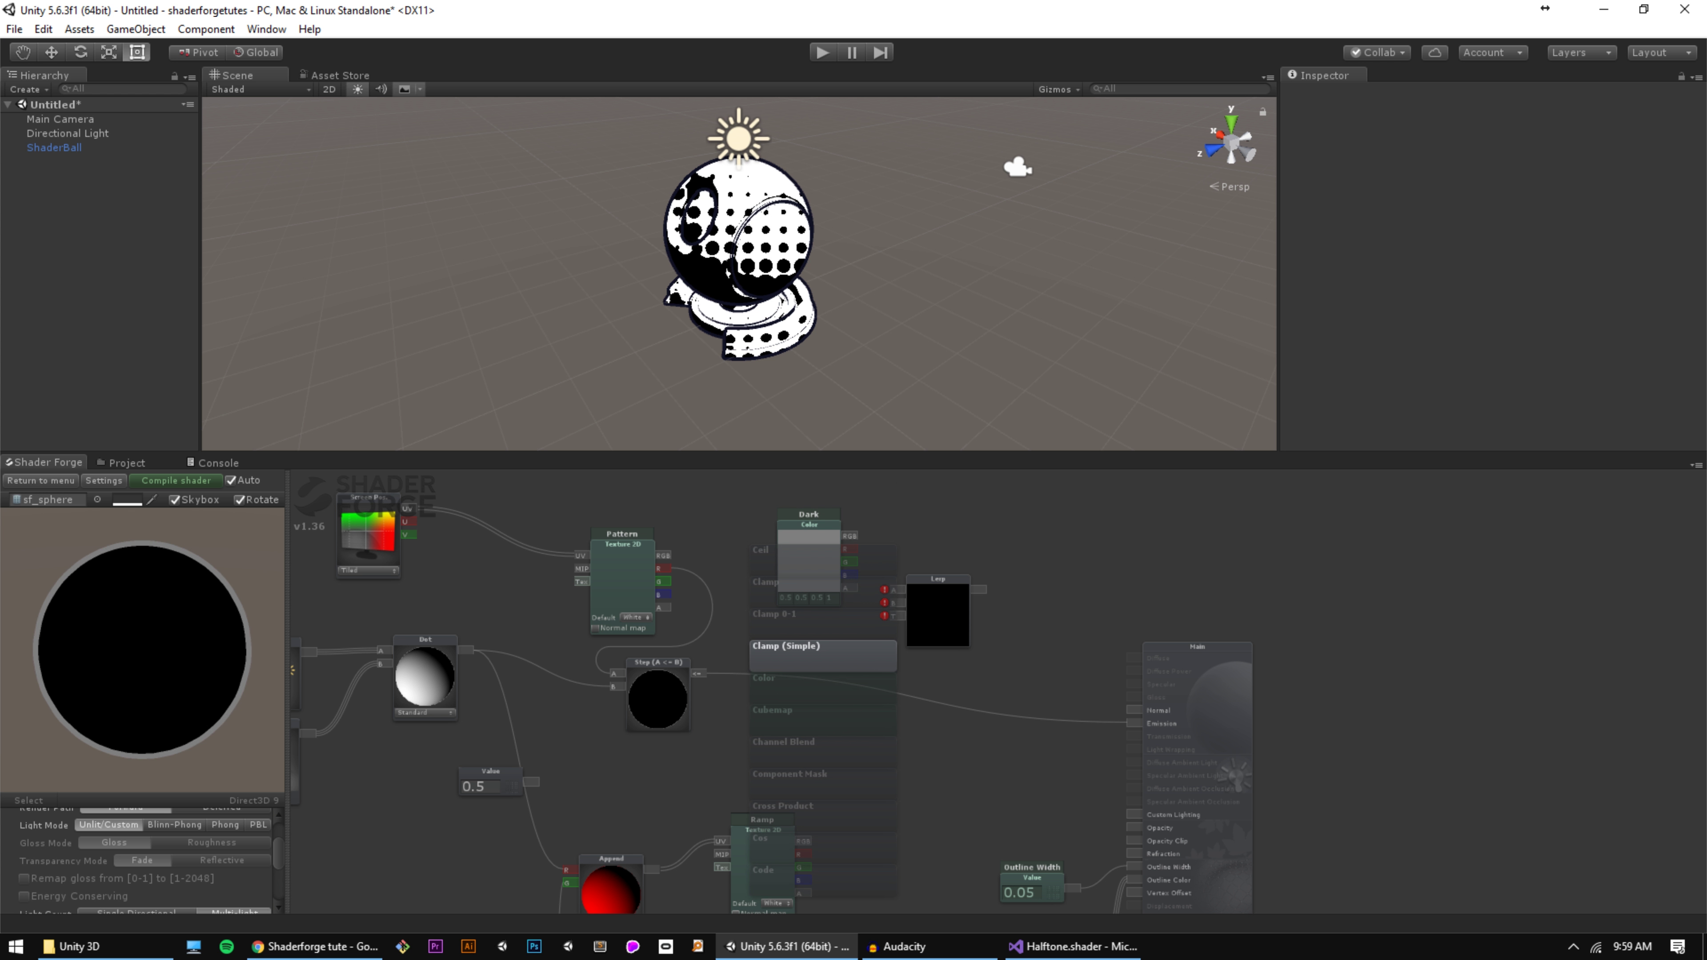
pyautogui.click(806, 622)
pyautogui.click(823, 624)
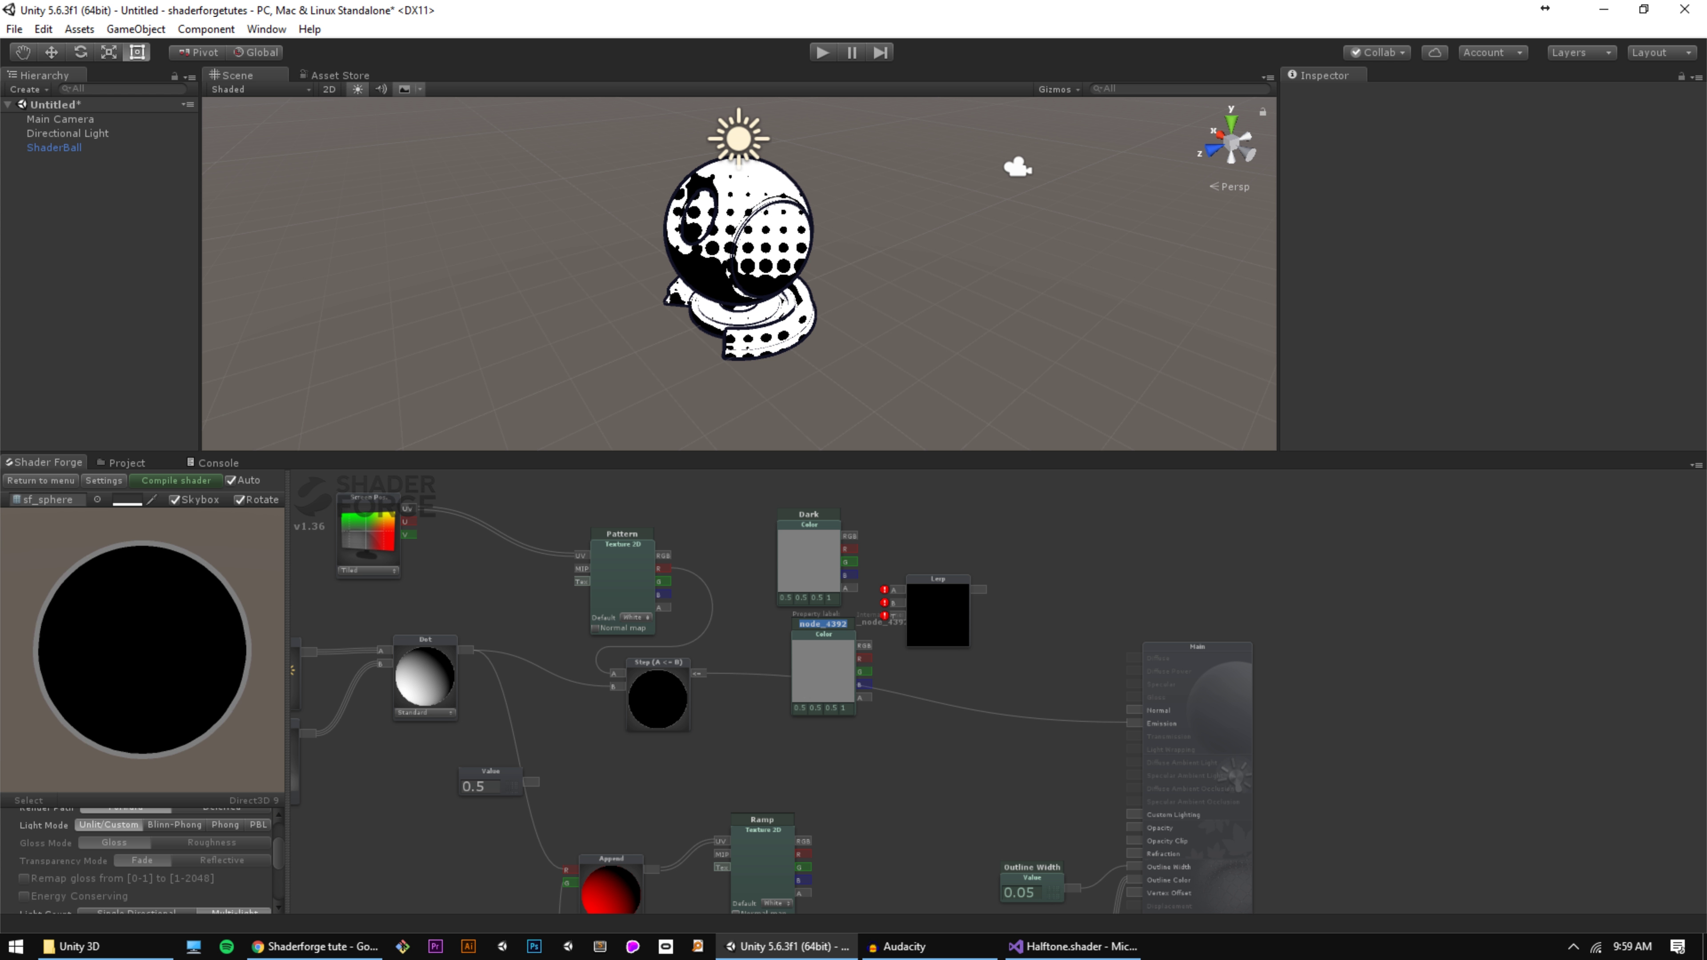
pyautogui.write('Light')
# Step: Wire Dark, Light and the Step output into Lerp's A, B and T inputs, and connect Lerp to Main's Emission
pyautogui.moveTo(850, 536); pyautogui.dragTo(894, 590)
pyautogui.moveTo(824, 634); pyautogui.dragTo(809, 631)
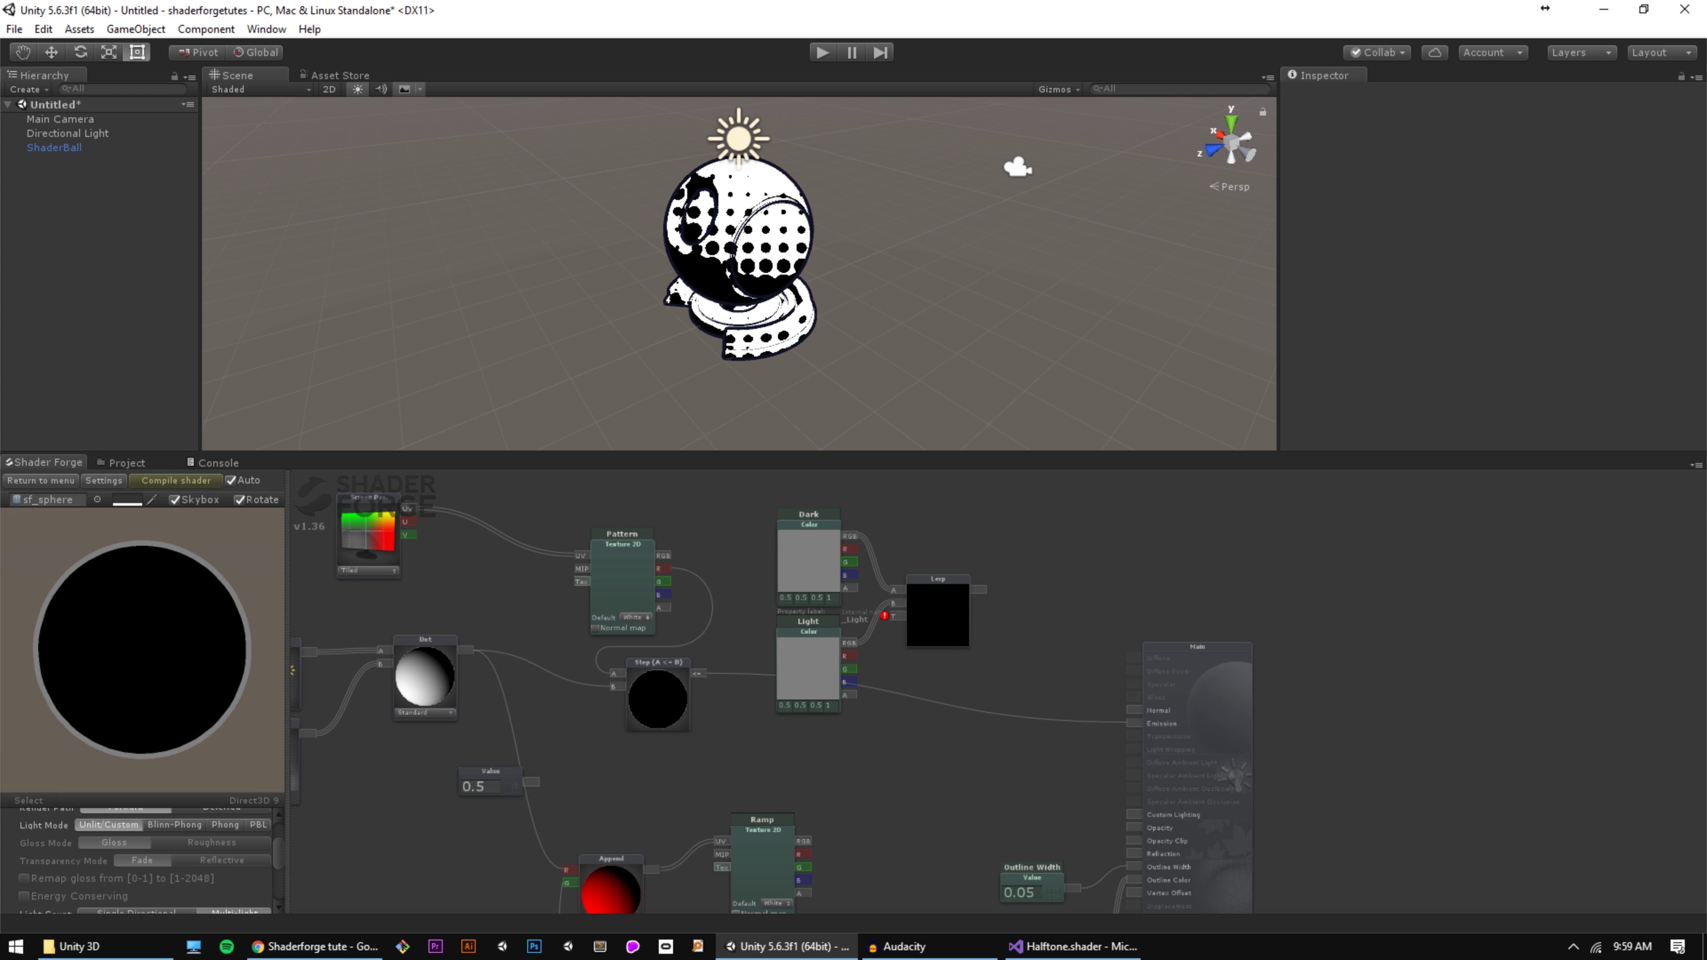
pyautogui.moveTo(699, 673); pyautogui.dragTo(893, 616)
pyautogui.moveTo(978, 589); pyautogui.dragTo(1134, 723)
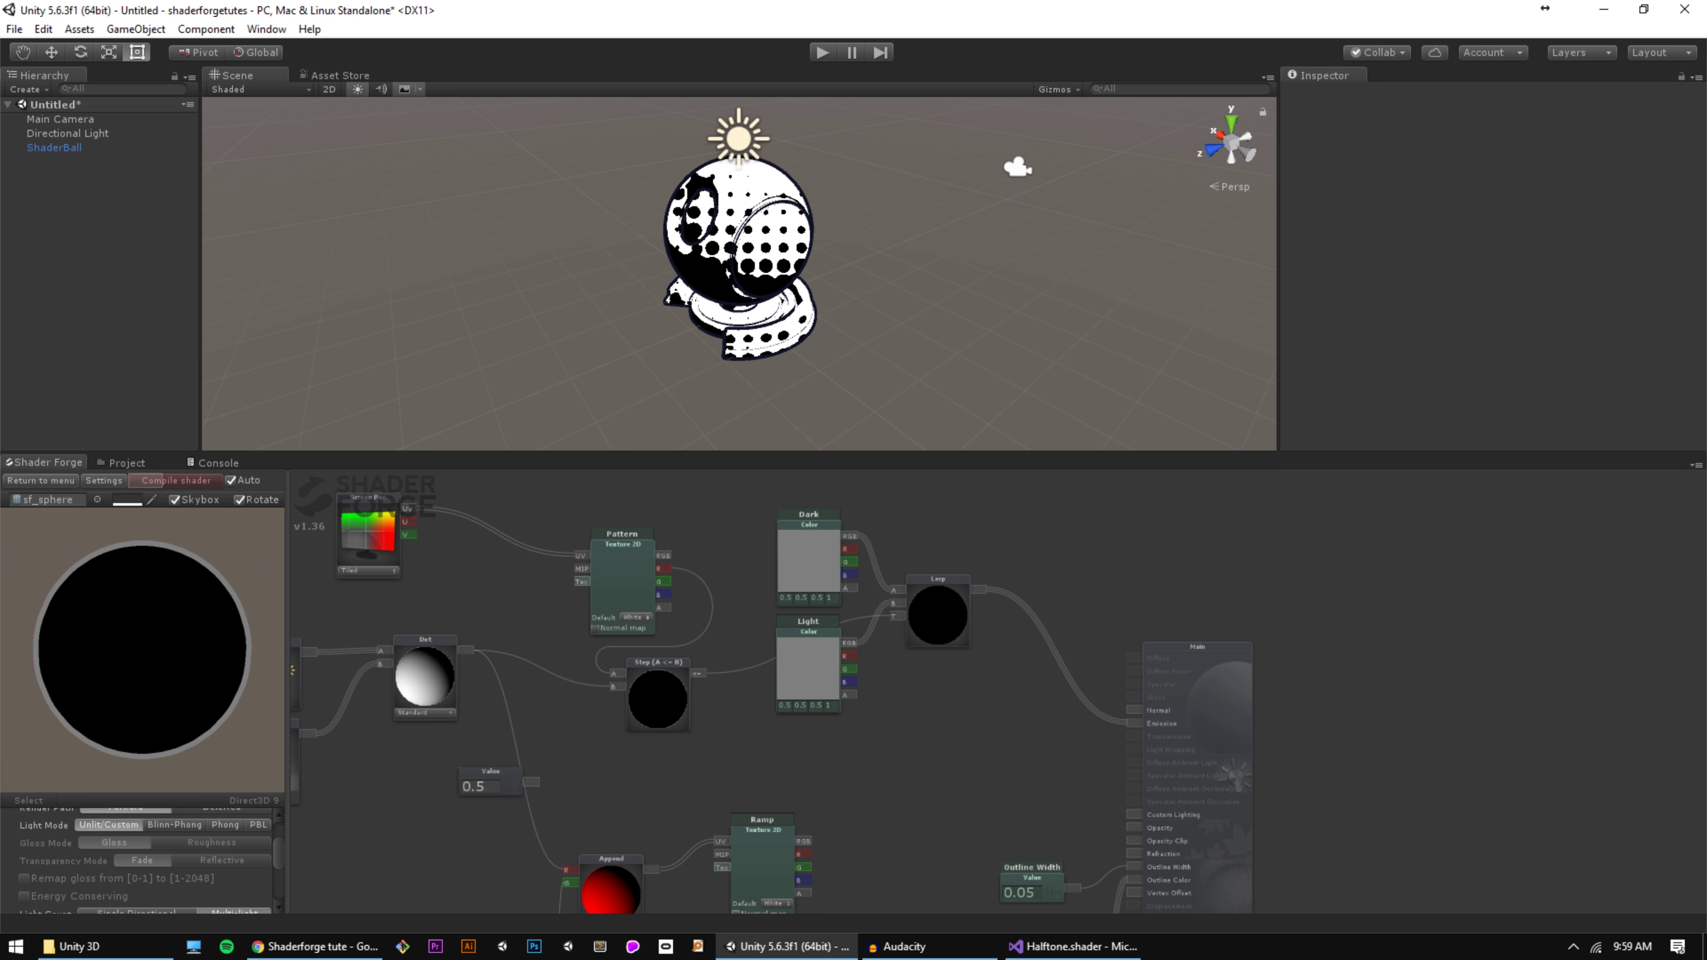
# Step: Select the ShaderBall and set its material's Dark color to pure red (FF0000)
pyautogui.click(766, 256)
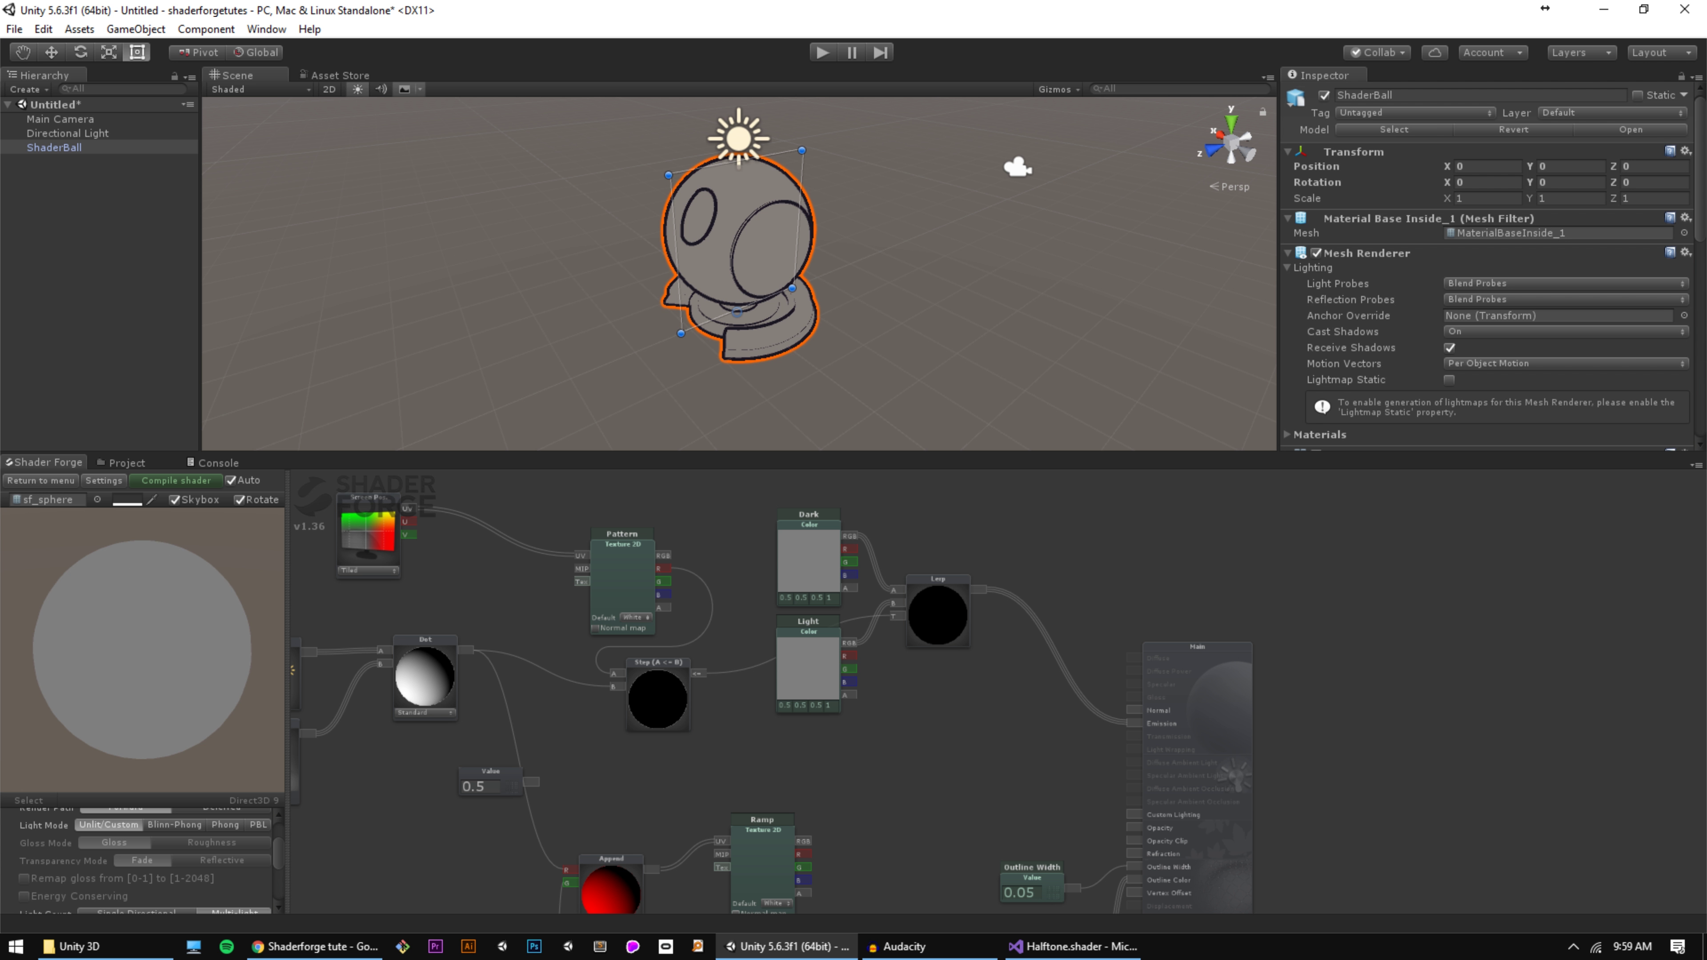
pyautogui.scroll(-10, 1578, 356)
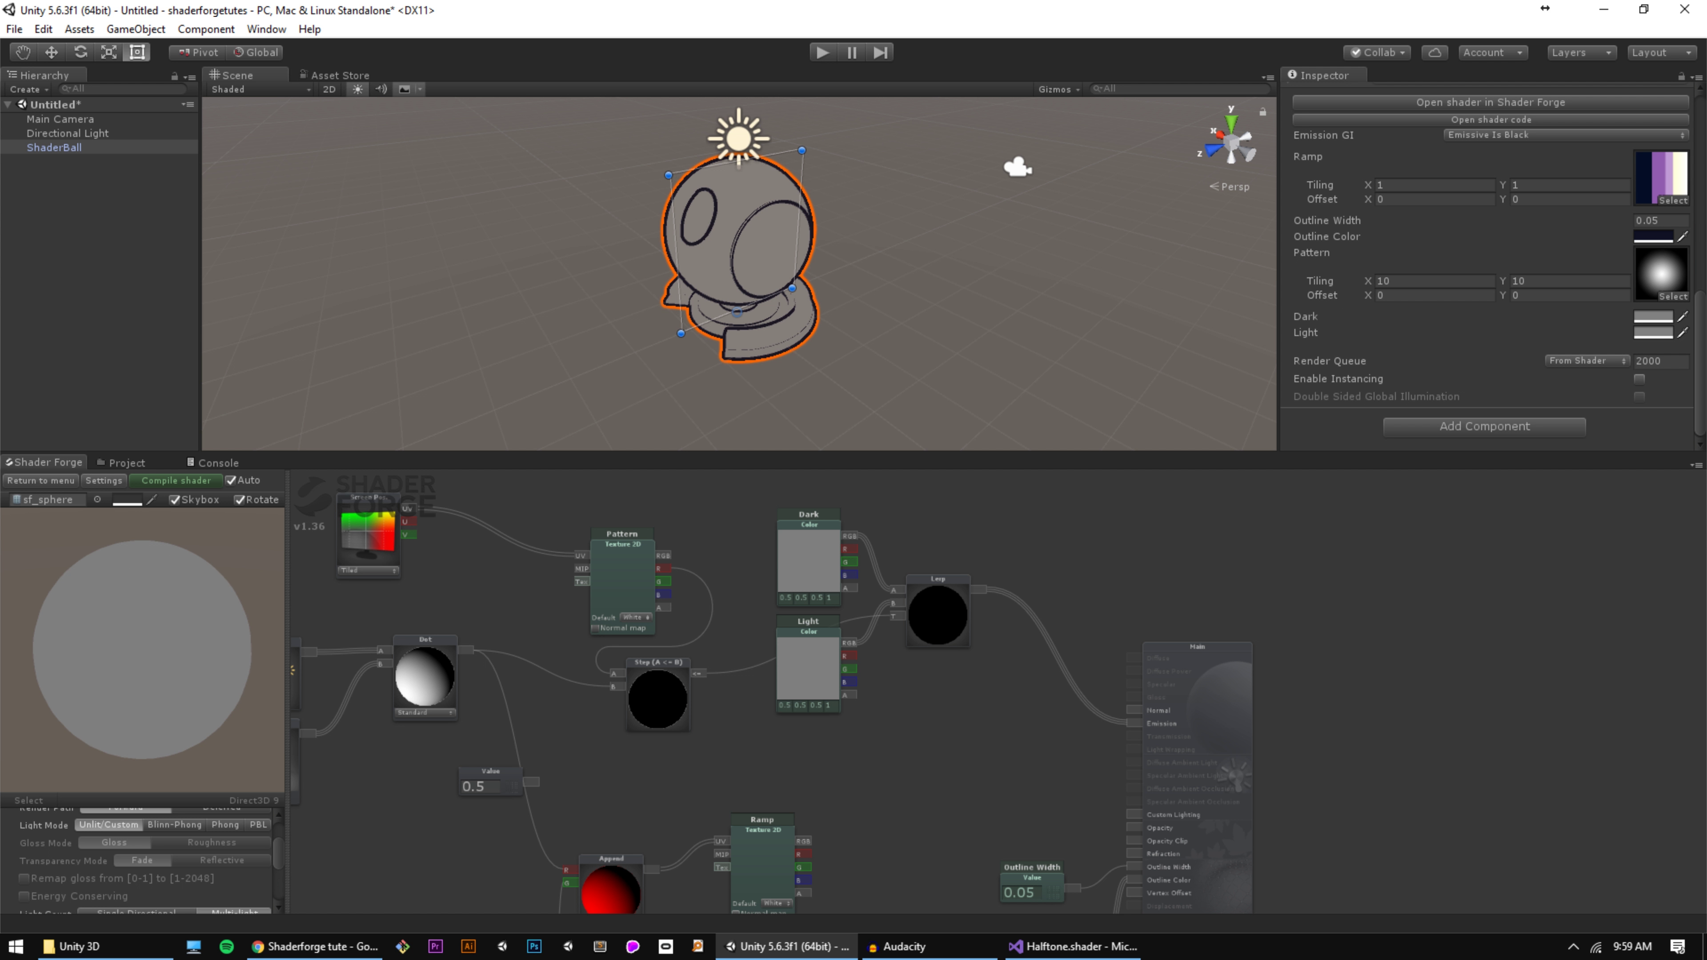
pyautogui.click(1653, 317)
pyautogui.click(1519, 614)
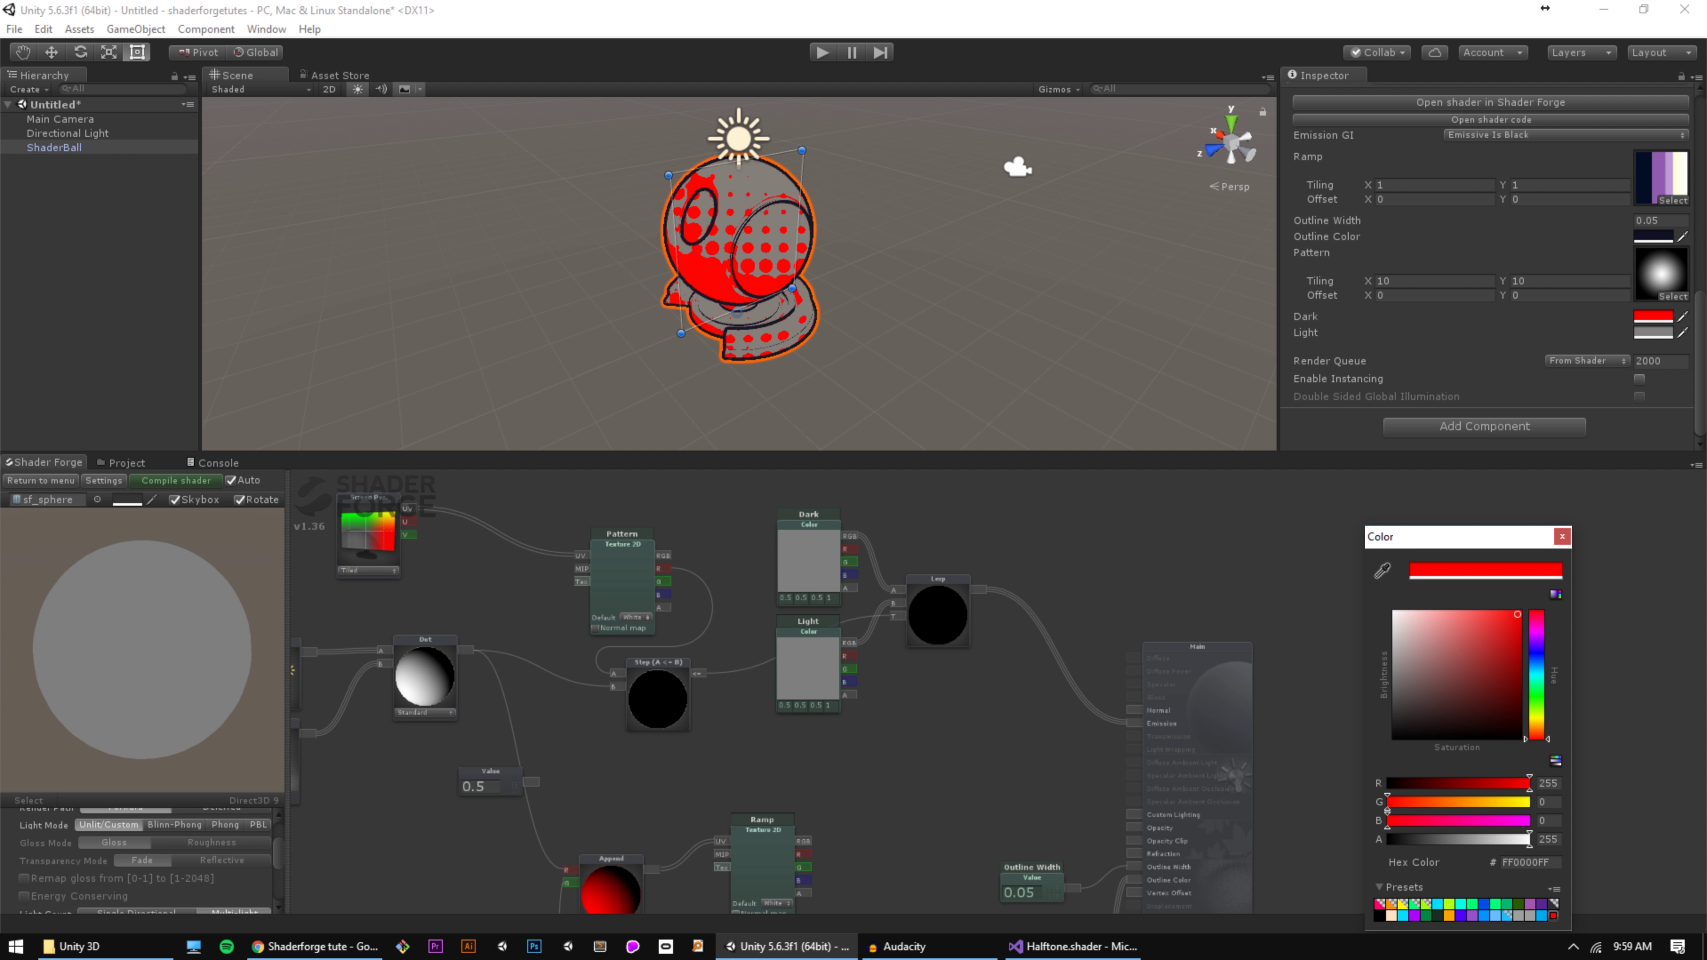
pyautogui.click(1562, 536)
# Step: Set the material's Light color to bright yellow (FBFF00)
pyautogui.click(1653, 332)
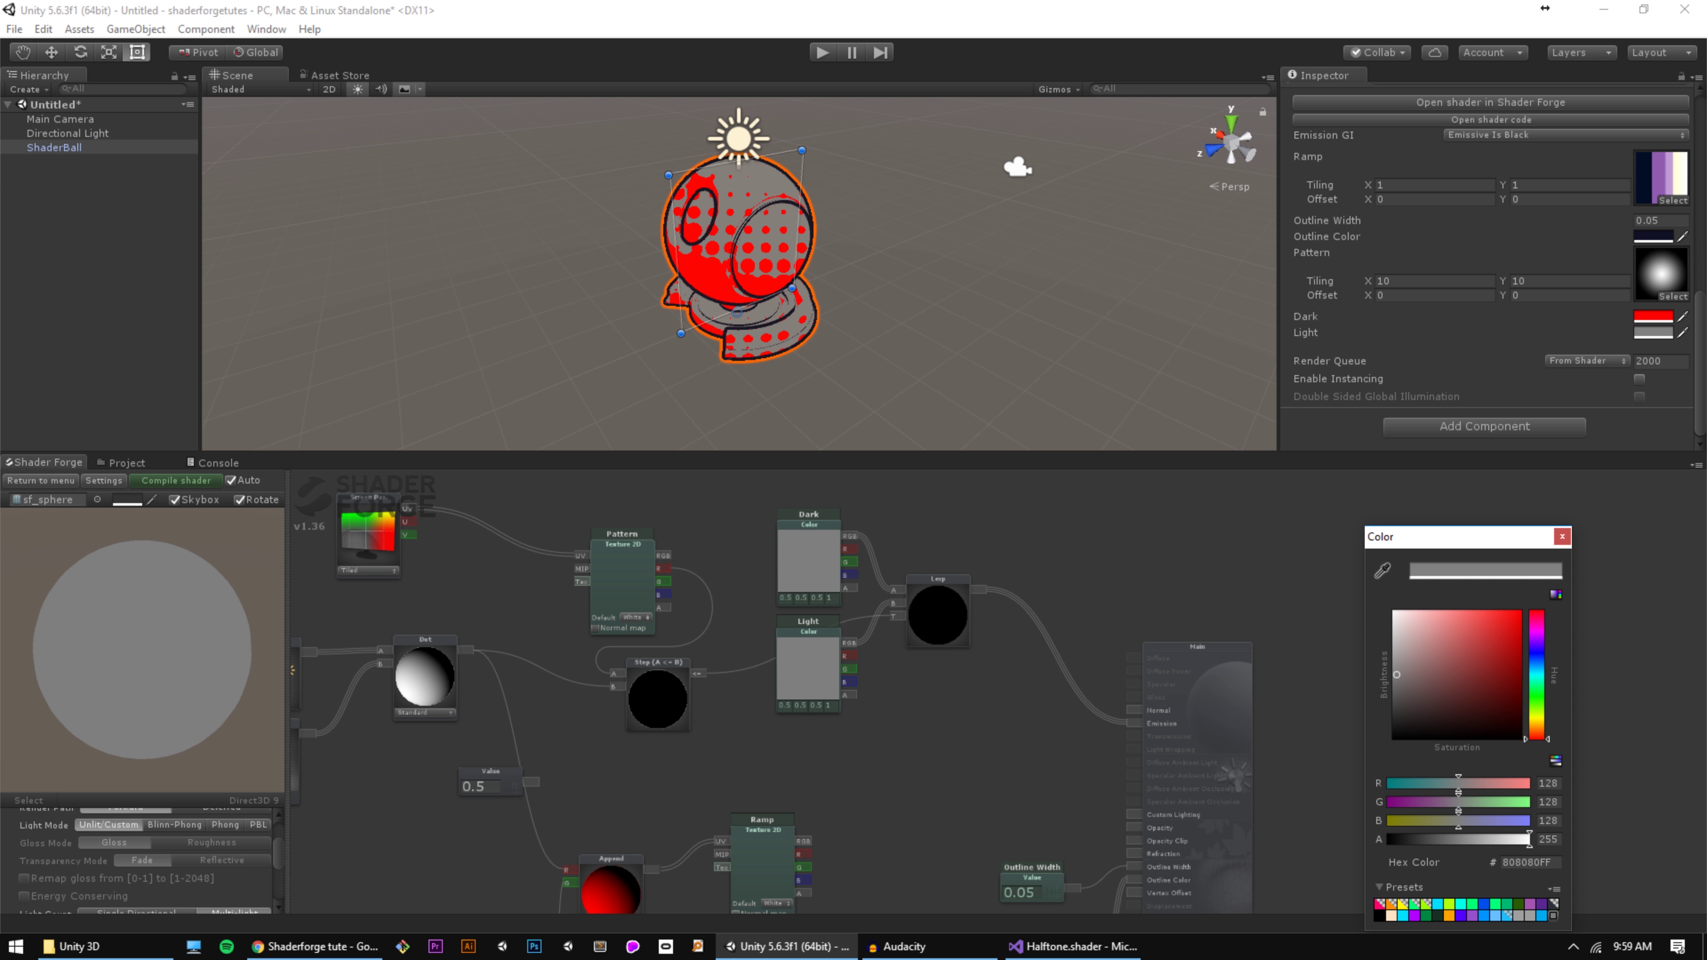
pyautogui.click(1537, 718)
pyautogui.click(1517, 615)
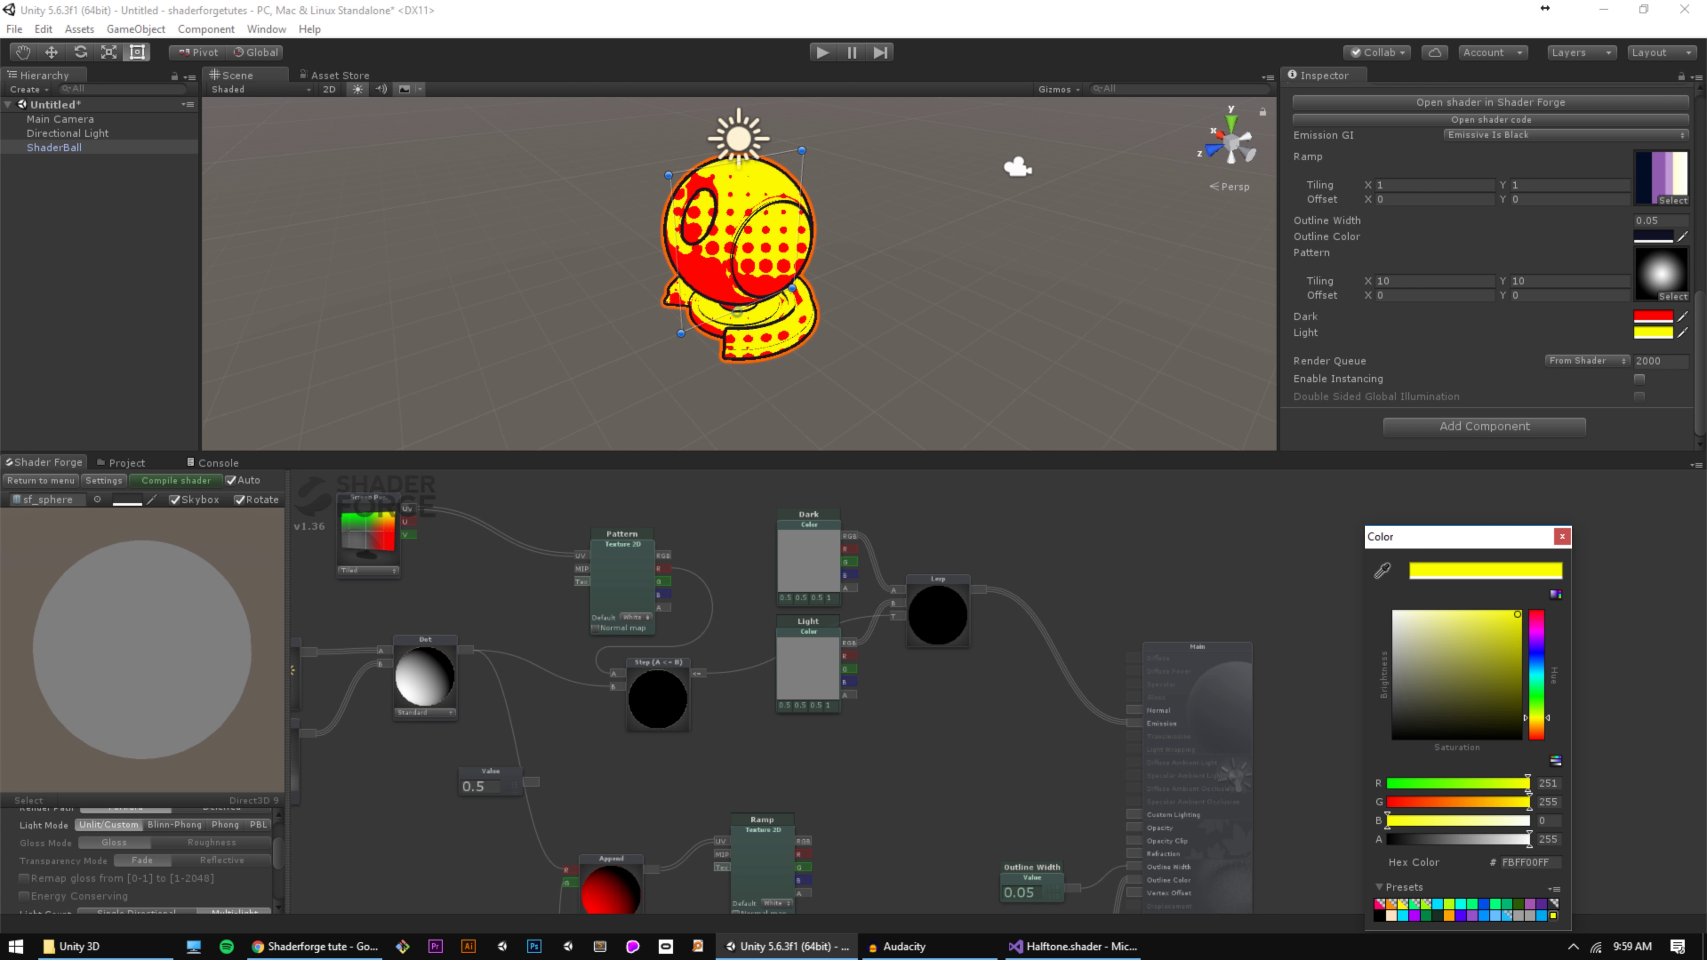
pyautogui.click(1562, 536)
# Step: Examine how the red and yellow halftone dots behave on the ShaderBall from different angles and distances
pyautogui.keyDown('alt'); pyautogui.moveTo(846, 288); pyautogui.dragTo(611, 281); pyautogui.keyUp('alt')
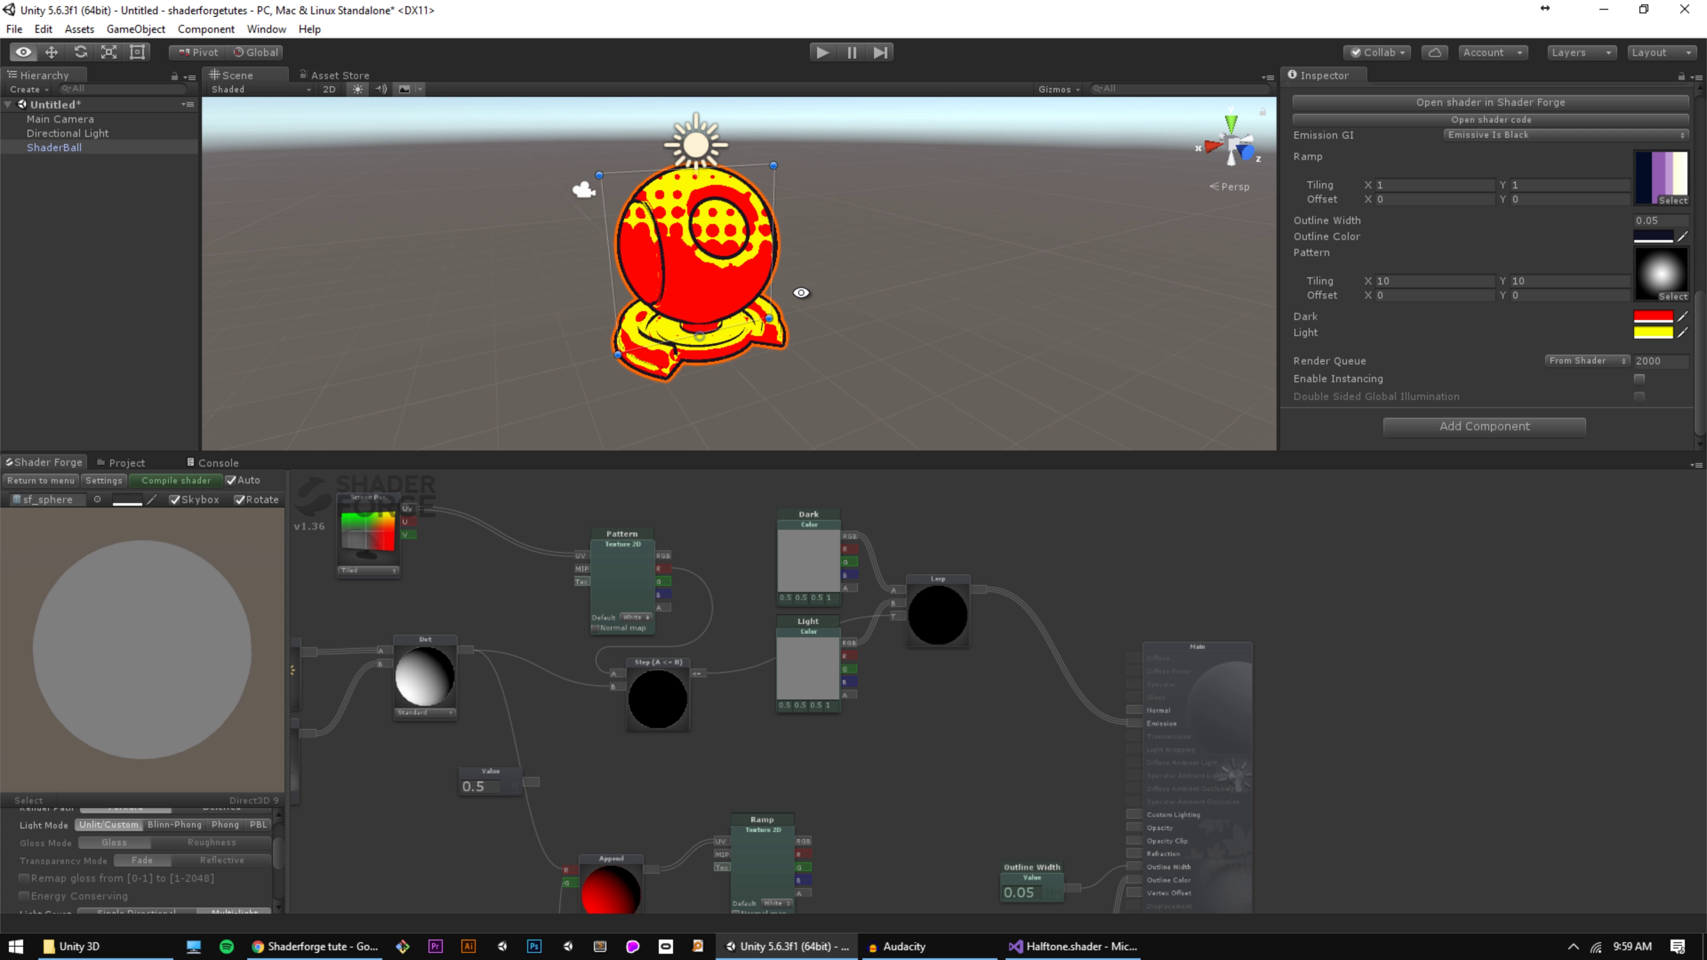
pyautogui.keyDown('alt'); pyautogui.moveTo(801, 293); pyautogui.dragTo(884, 308); pyautogui.keyUp('alt')
pyautogui.keyDown('alt'); pyautogui.moveTo(884, 308); pyautogui.dragTo(1098, 283, button='right'); pyautogui.keyUp('alt')
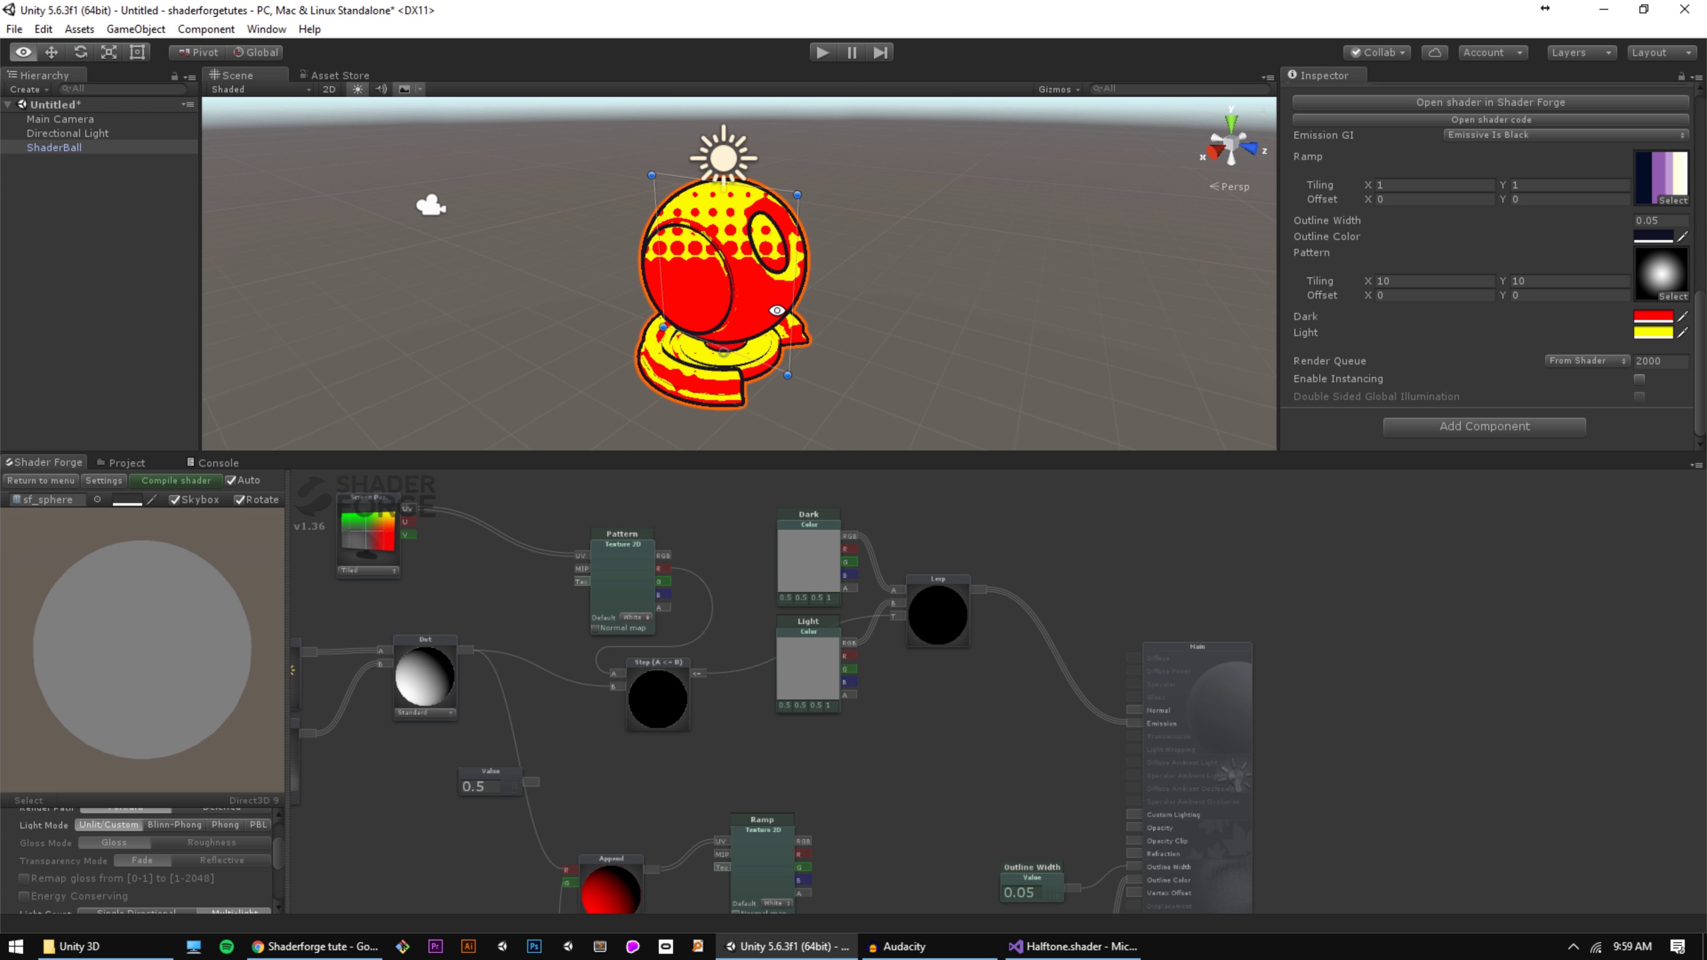
pyautogui.keyDown('alt'); pyautogui.moveTo(778, 310); pyautogui.dragTo(491, 328); pyautogui.keyUp('alt')
pyautogui.keyDown('alt'); pyautogui.moveTo(860, 268); pyautogui.dragTo(925, 290, button='right'); pyautogui.keyUp('alt')
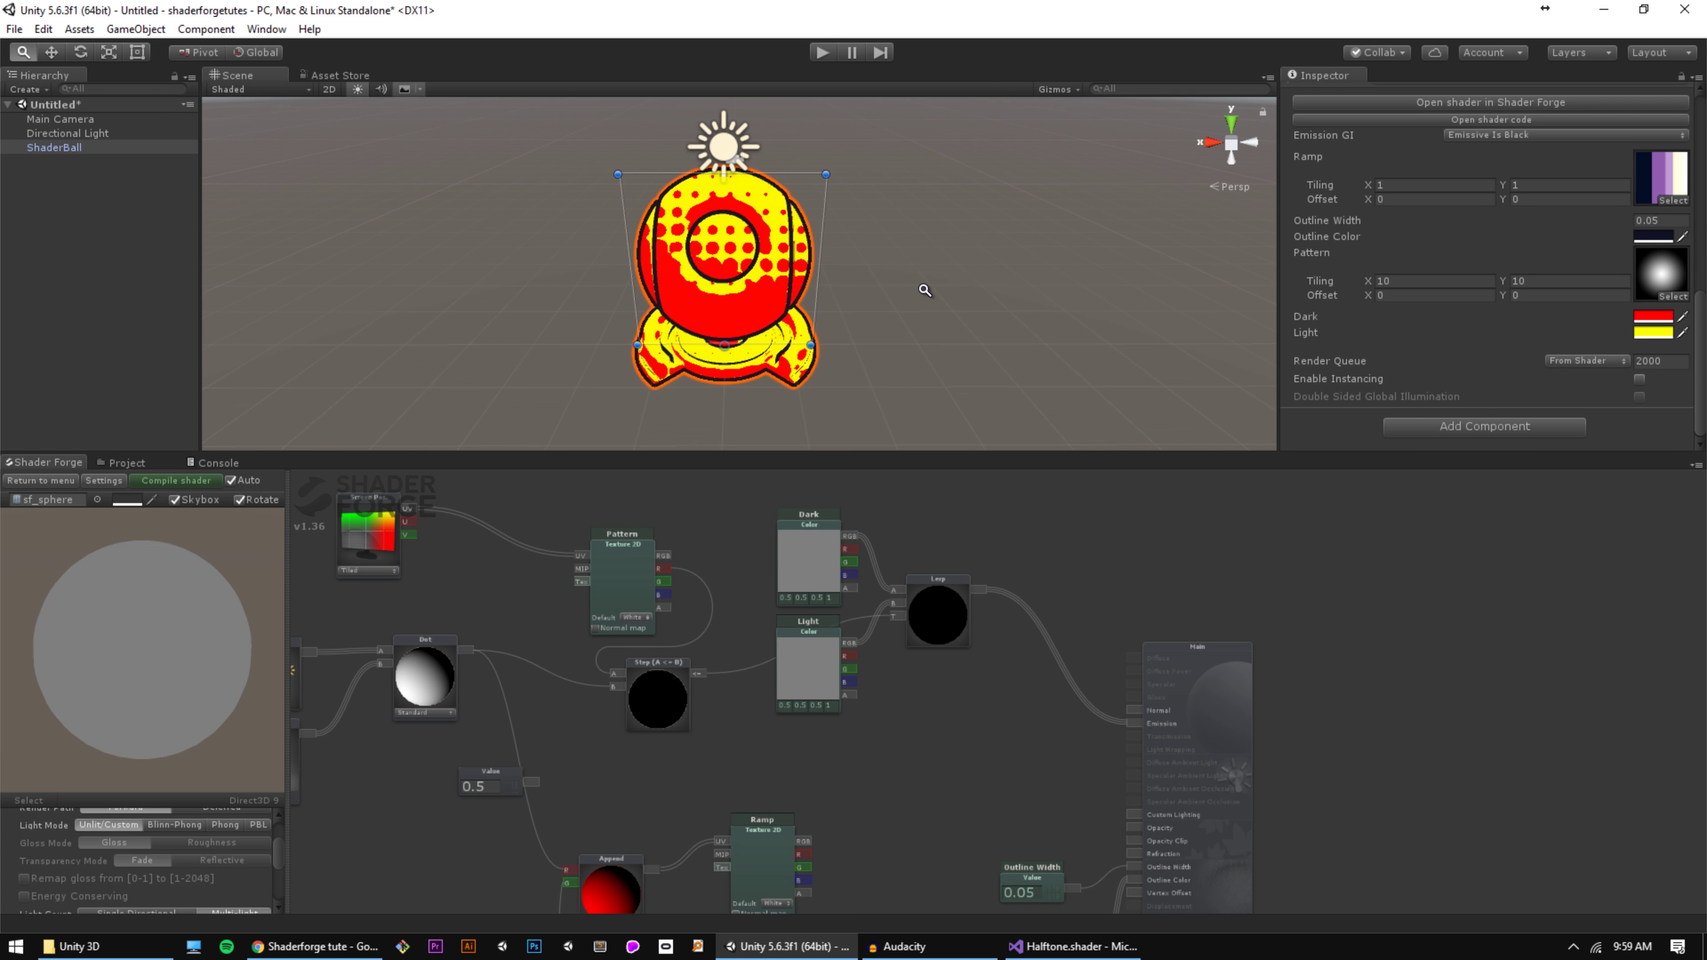
pyautogui.keyDown('alt'); pyautogui.moveTo(901, 324); pyautogui.dragTo(901, 230); pyautogui.keyUp('alt')
pyautogui.scroll(-2, 945, 213)
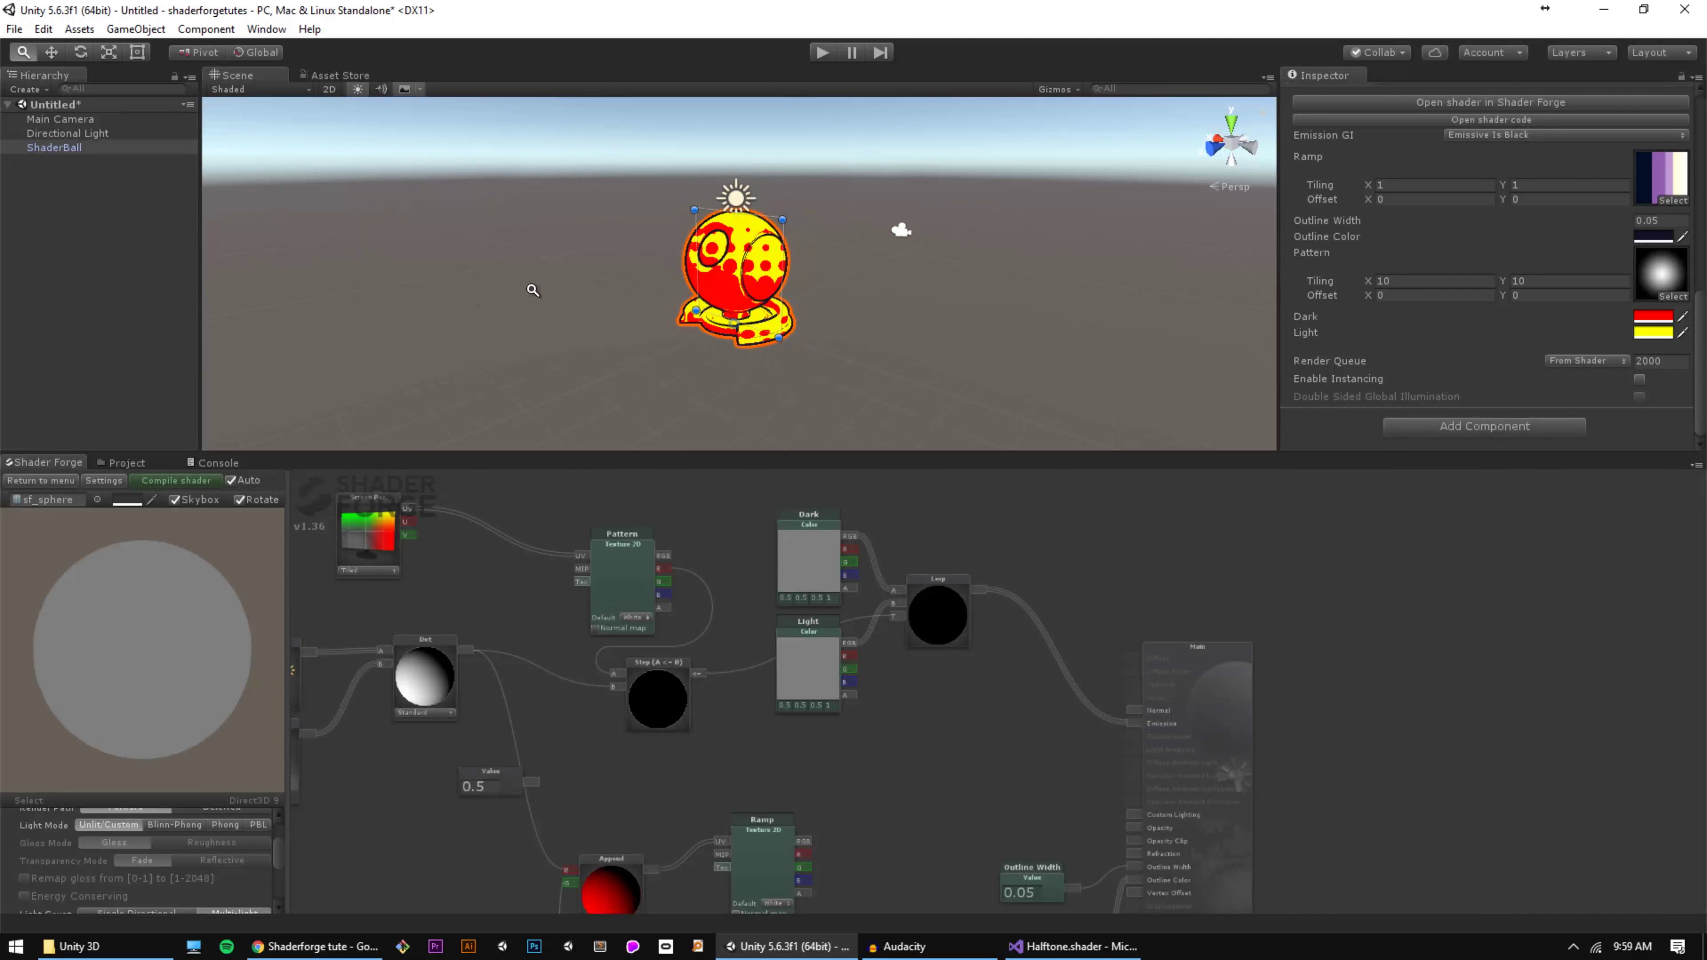
pyautogui.keyDown('alt'); pyautogui.moveTo(901, 230); pyautogui.dragTo(1002, 218, button='right'); pyautogui.keyUp('alt')
pyautogui.keyDown('alt'); pyautogui.moveTo(1002, 218); pyautogui.dragTo(1109, 344); pyautogui.keyUp('alt')
# Step: Add a Depth node below the Screen Position node
pyautogui.press('d')
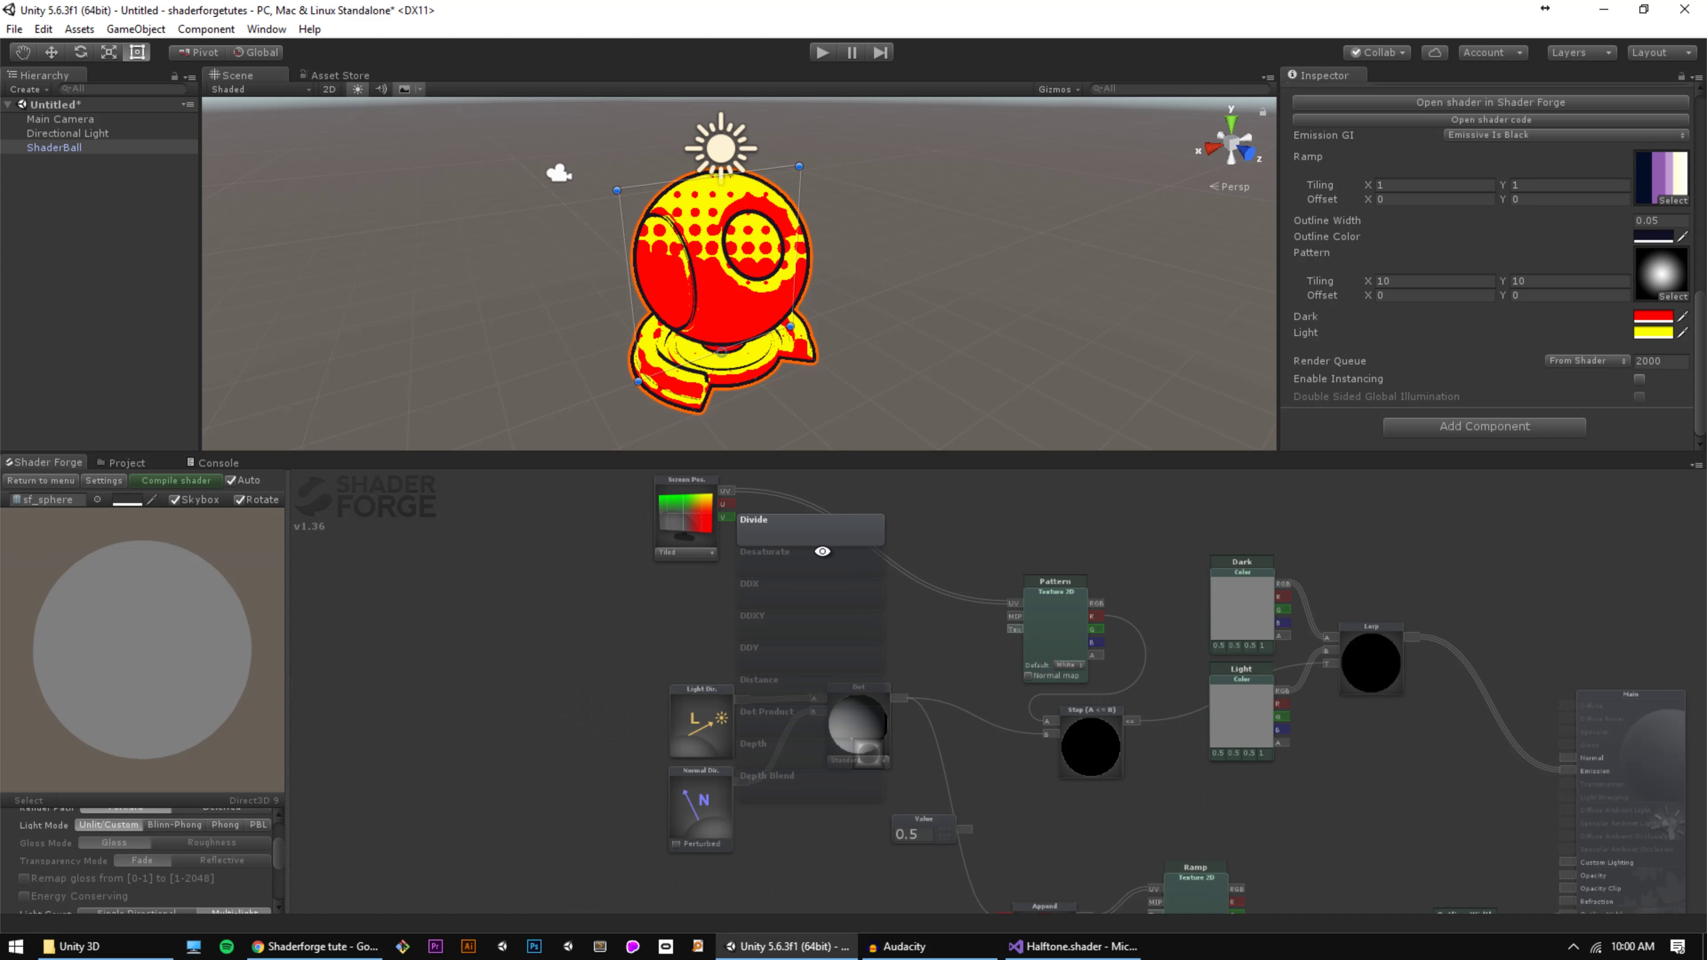
pyautogui.scroll(-3, 822, 551)
pyautogui.scroll(-3, 822, 551)
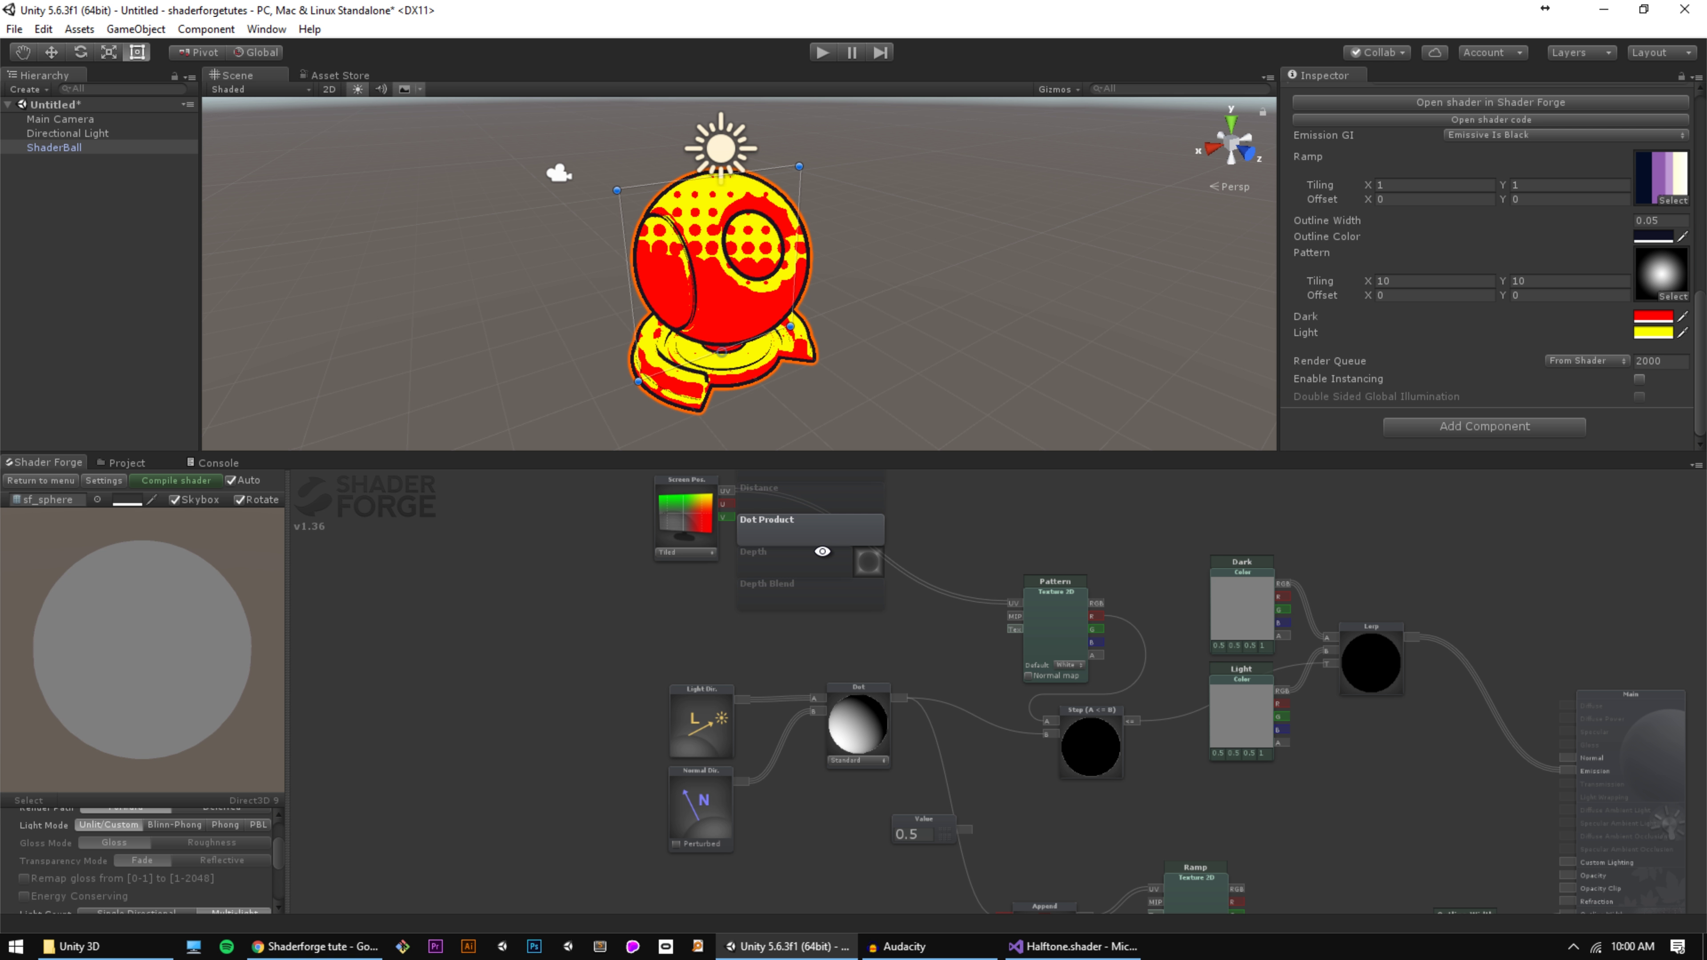
pyautogui.moveTo(822, 551); pyautogui.dragTo(813, 608)
# Step: Add a Multiply node combining Screen Position's UV (A) with Depth (B), and connect its output to Pattern's UV input
pyautogui.press('m')
pyautogui.click(809, 598)
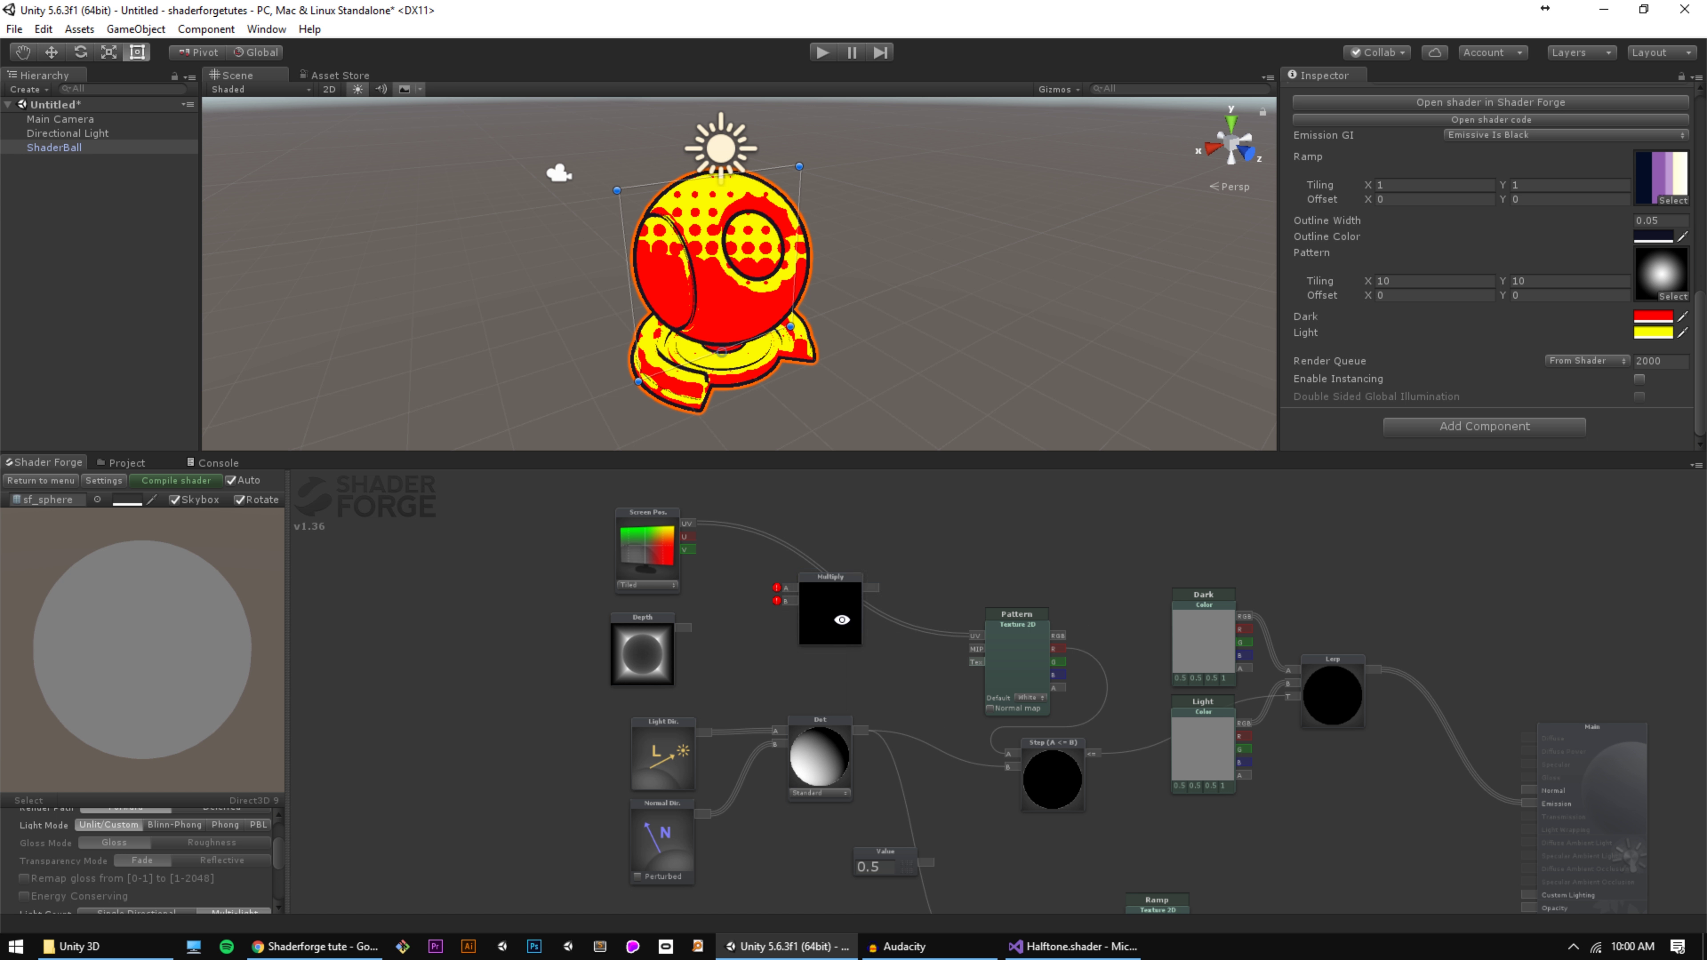
pyautogui.moveTo(785, 600); pyautogui.dragTo(684, 627)
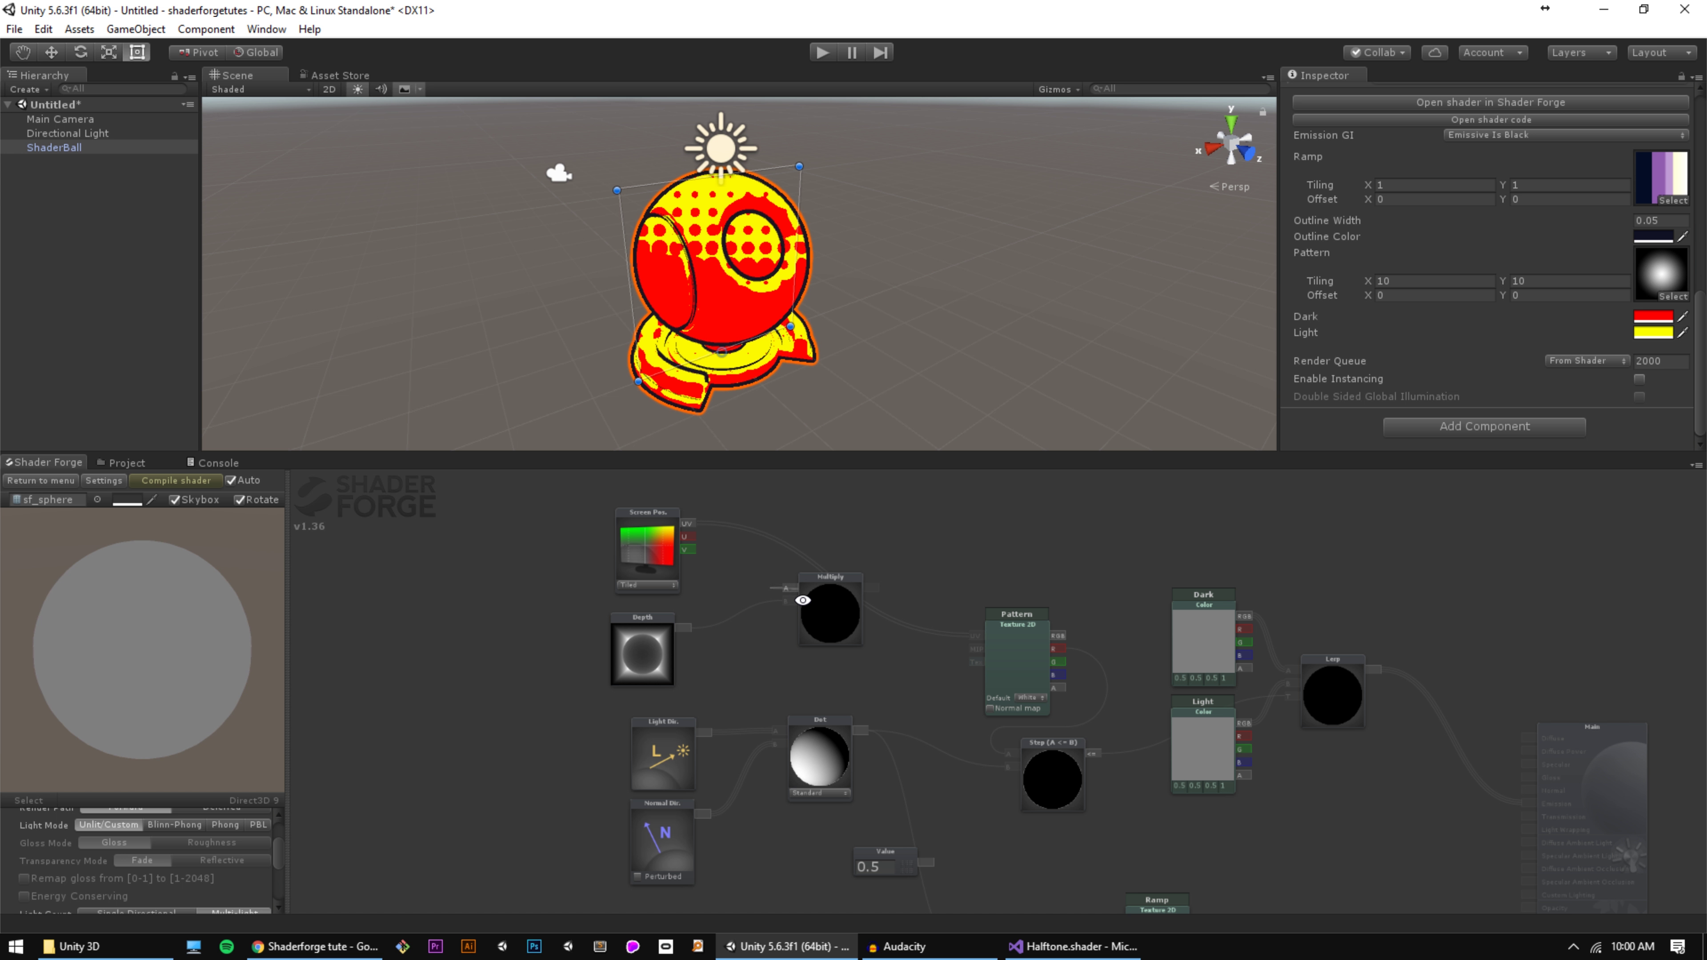
pyautogui.moveTo(786, 588); pyautogui.dragTo(685, 523)
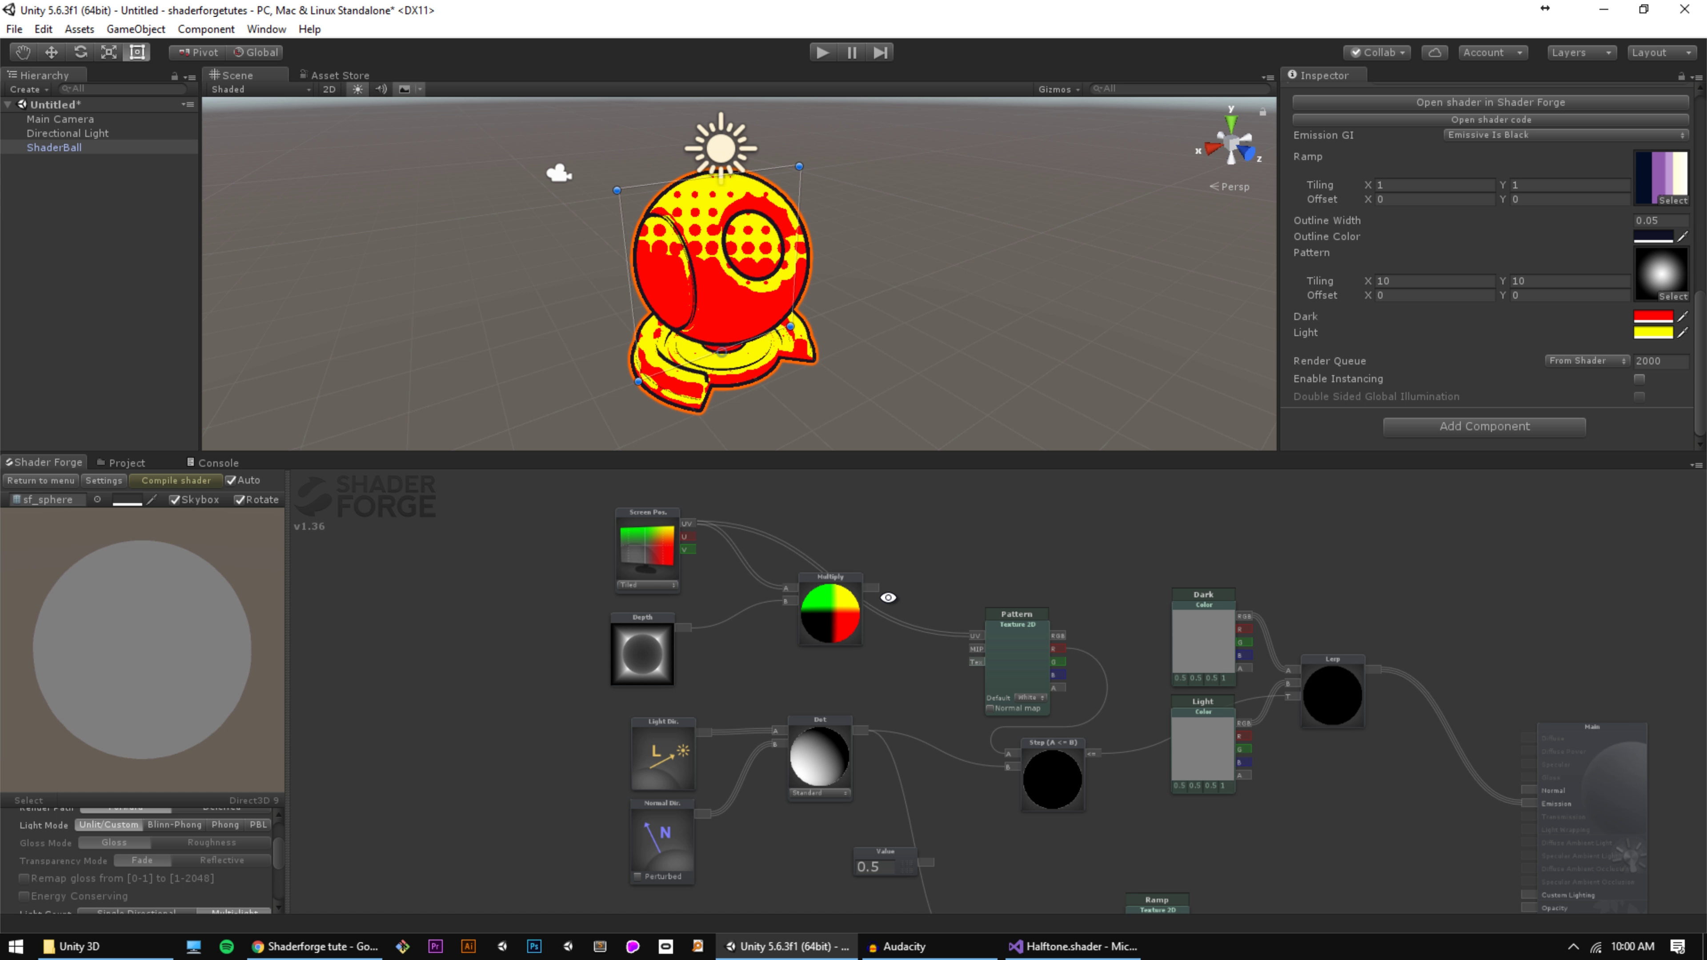
pyautogui.moveTo(888, 597); pyautogui.dragTo(978, 639)
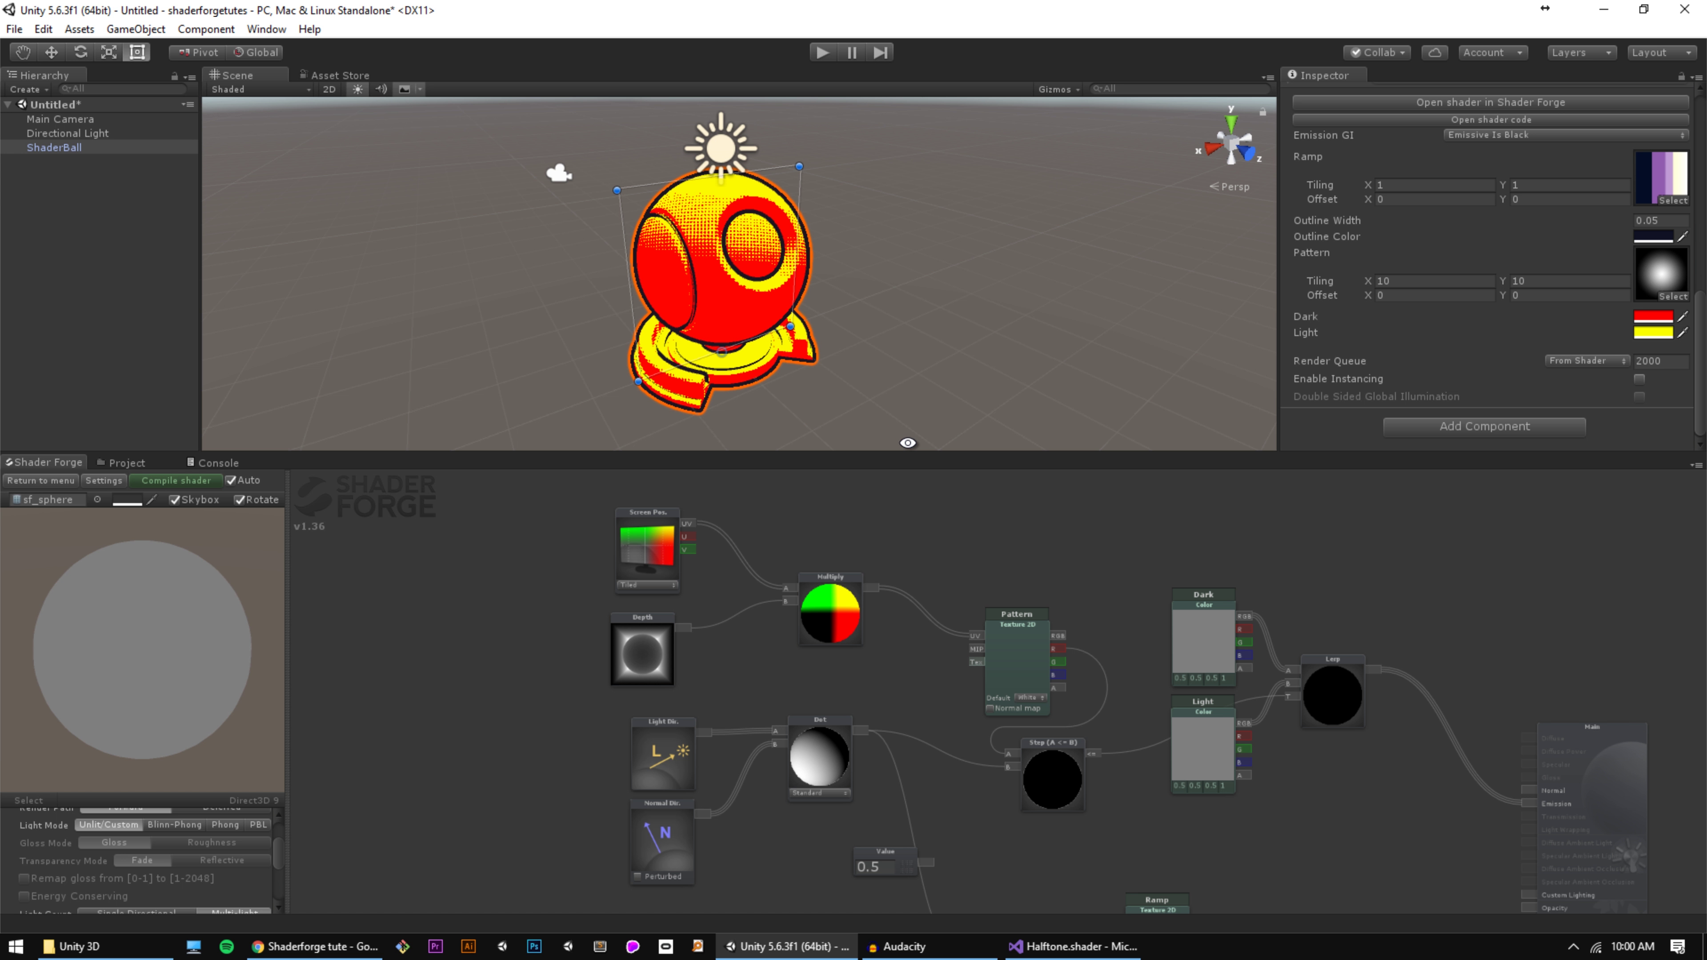
# Step: Lower the Pattern texture's X and Y tiling to enlarge the halftone dots, and check them on the ShaderBall at different distances
pyautogui.keyDown('alt'); pyautogui.moveTo(727, 256); pyautogui.dragTo(696, 279, button='right'); pyautogui.keyUp('alt')
pyautogui.keyDown('alt'); pyautogui.moveTo(696, 279); pyautogui.dragTo(633, 290); pyautogui.keyUp('alt')
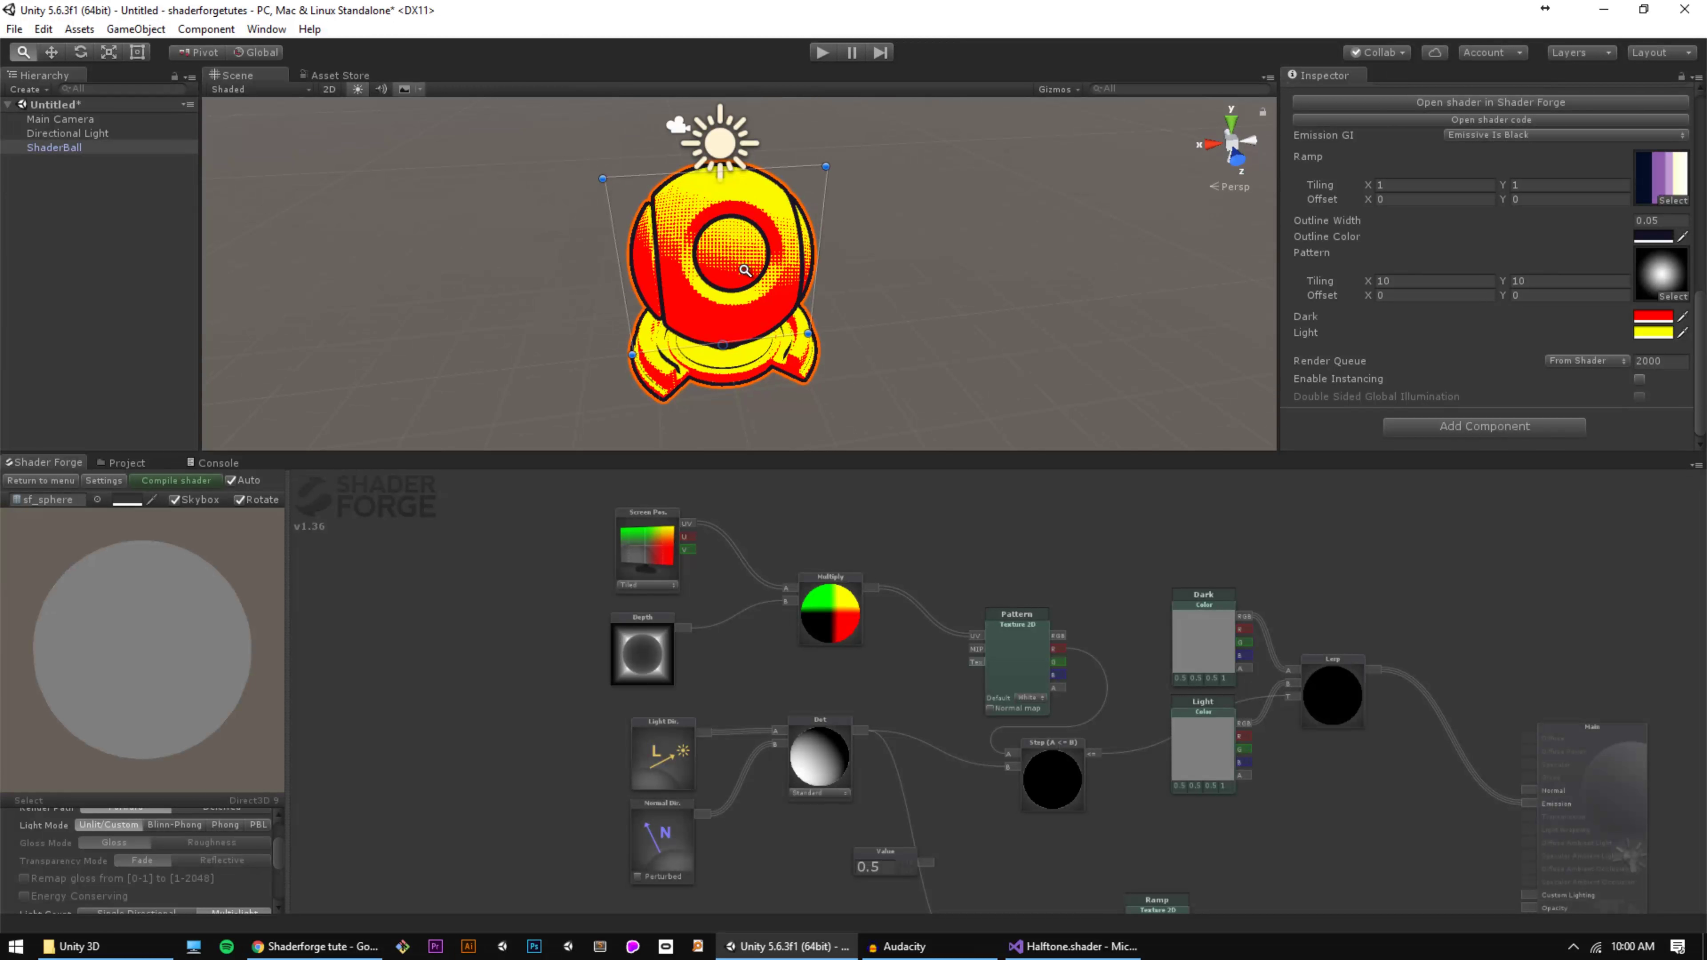
pyautogui.keyDown('alt'); pyautogui.moveTo(633, 290); pyautogui.dragTo(776, 270, button='right'); pyautogui.keyUp('alt')
pyautogui.click(1325, 282)
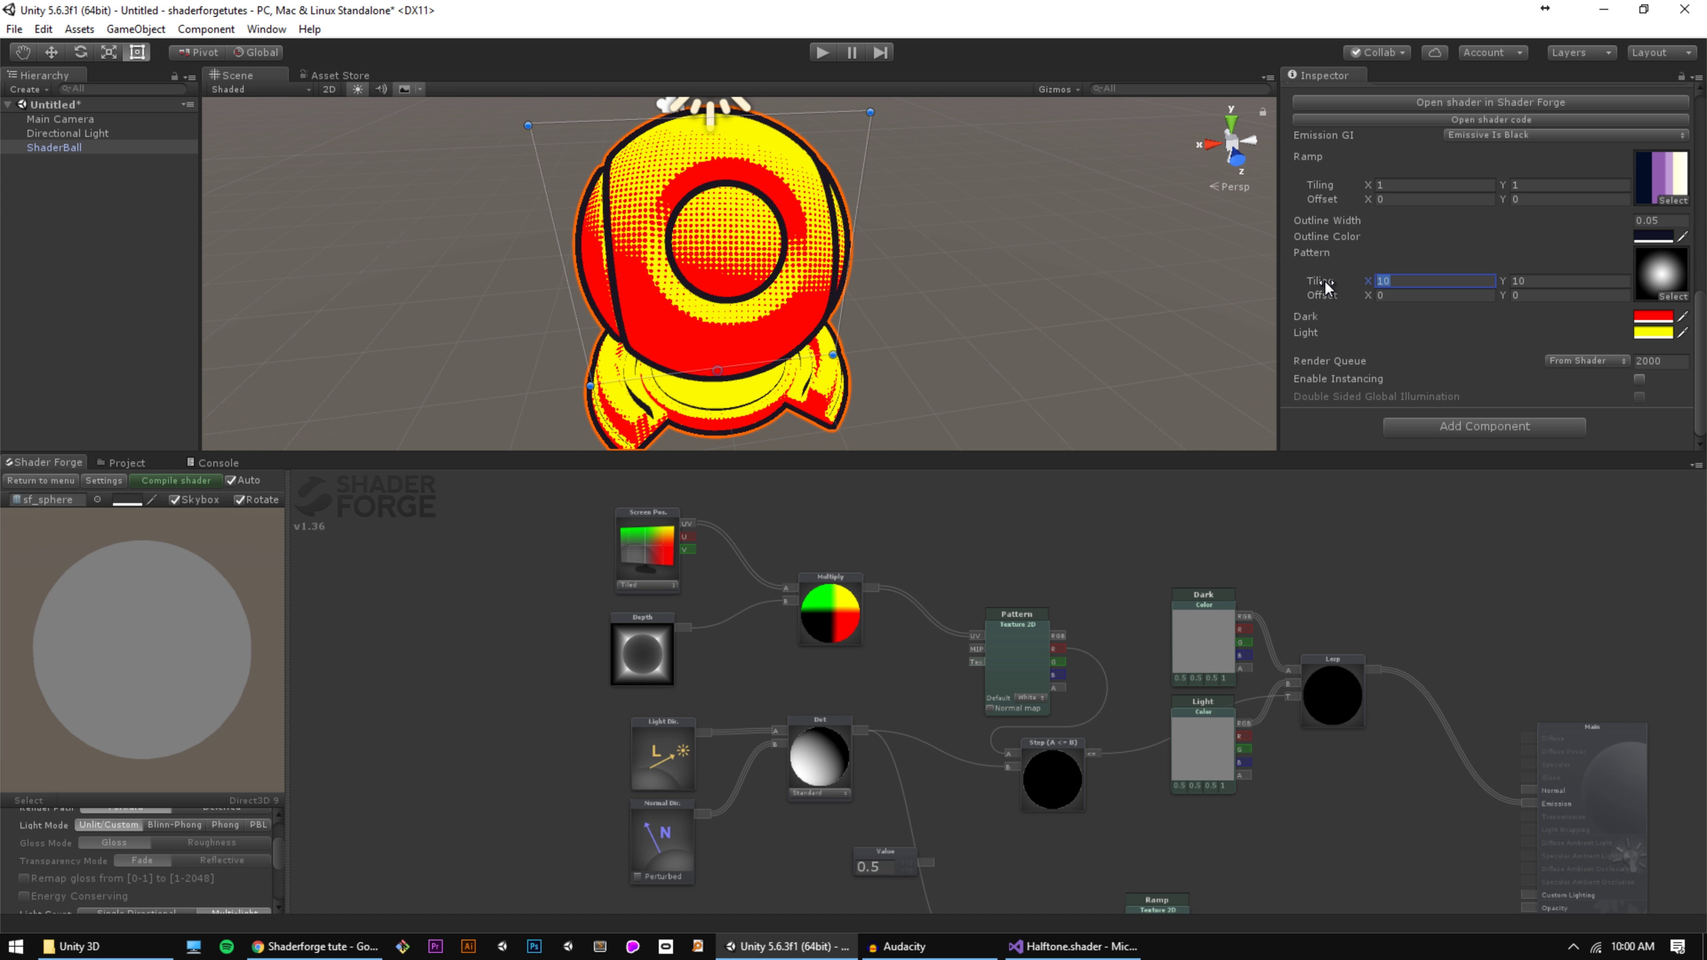
pyautogui.write('1')
pyautogui.press('Tab')
pyautogui.write('1')
pyautogui.keyDown('alt'); pyautogui.moveTo(904, 301); pyautogui.dragTo(839, 309, button='right'); pyautogui.keyUp('alt')
pyautogui.keyDown('alt'); pyautogui.moveTo(736, 312); pyautogui.dragTo(811, 230); pyautogui.keyUp('alt')
pyautogui.moveTo(728, 257)
pyautogui.keyDown('alt'); pyautogui.mouseDown(button='right')
pyautogui.moveTo(675, 286)
pyautogui.moveTo(721, 284)
pyautogui.mouseUp(button='right'); pyautogui.keyUp('alt')
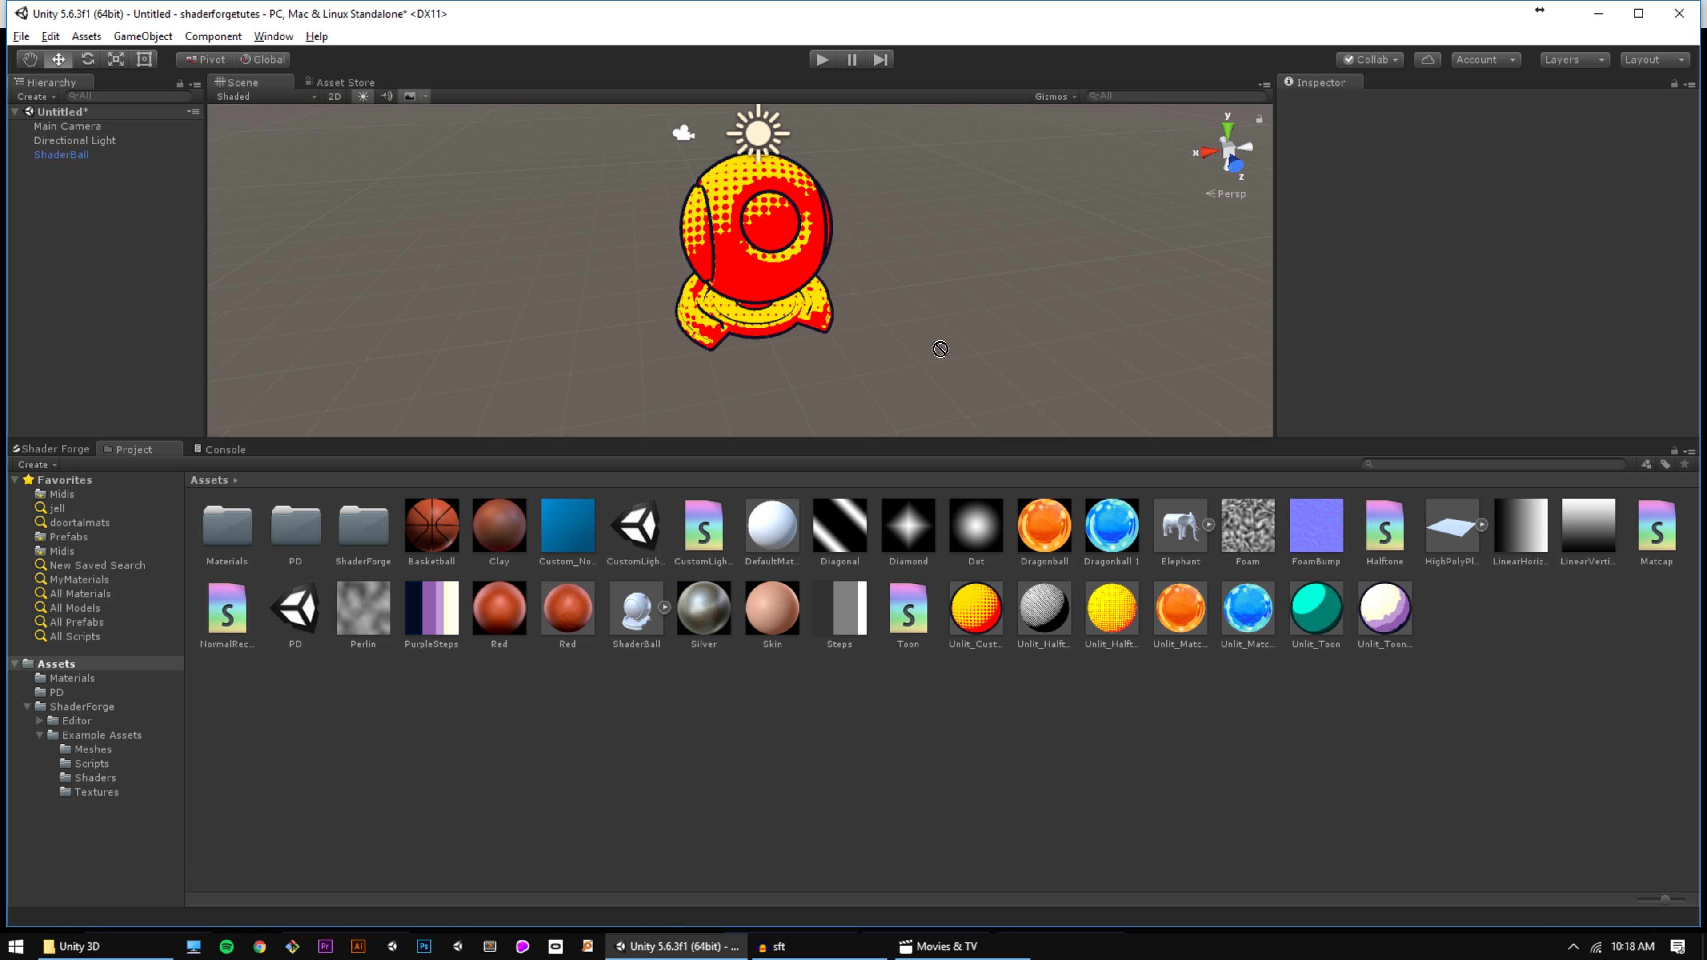
# Step: Preview the red Unlit/Matcap material on the ShaderBall and inspect its shading and material properties
pyautogui.click(1198, 619)
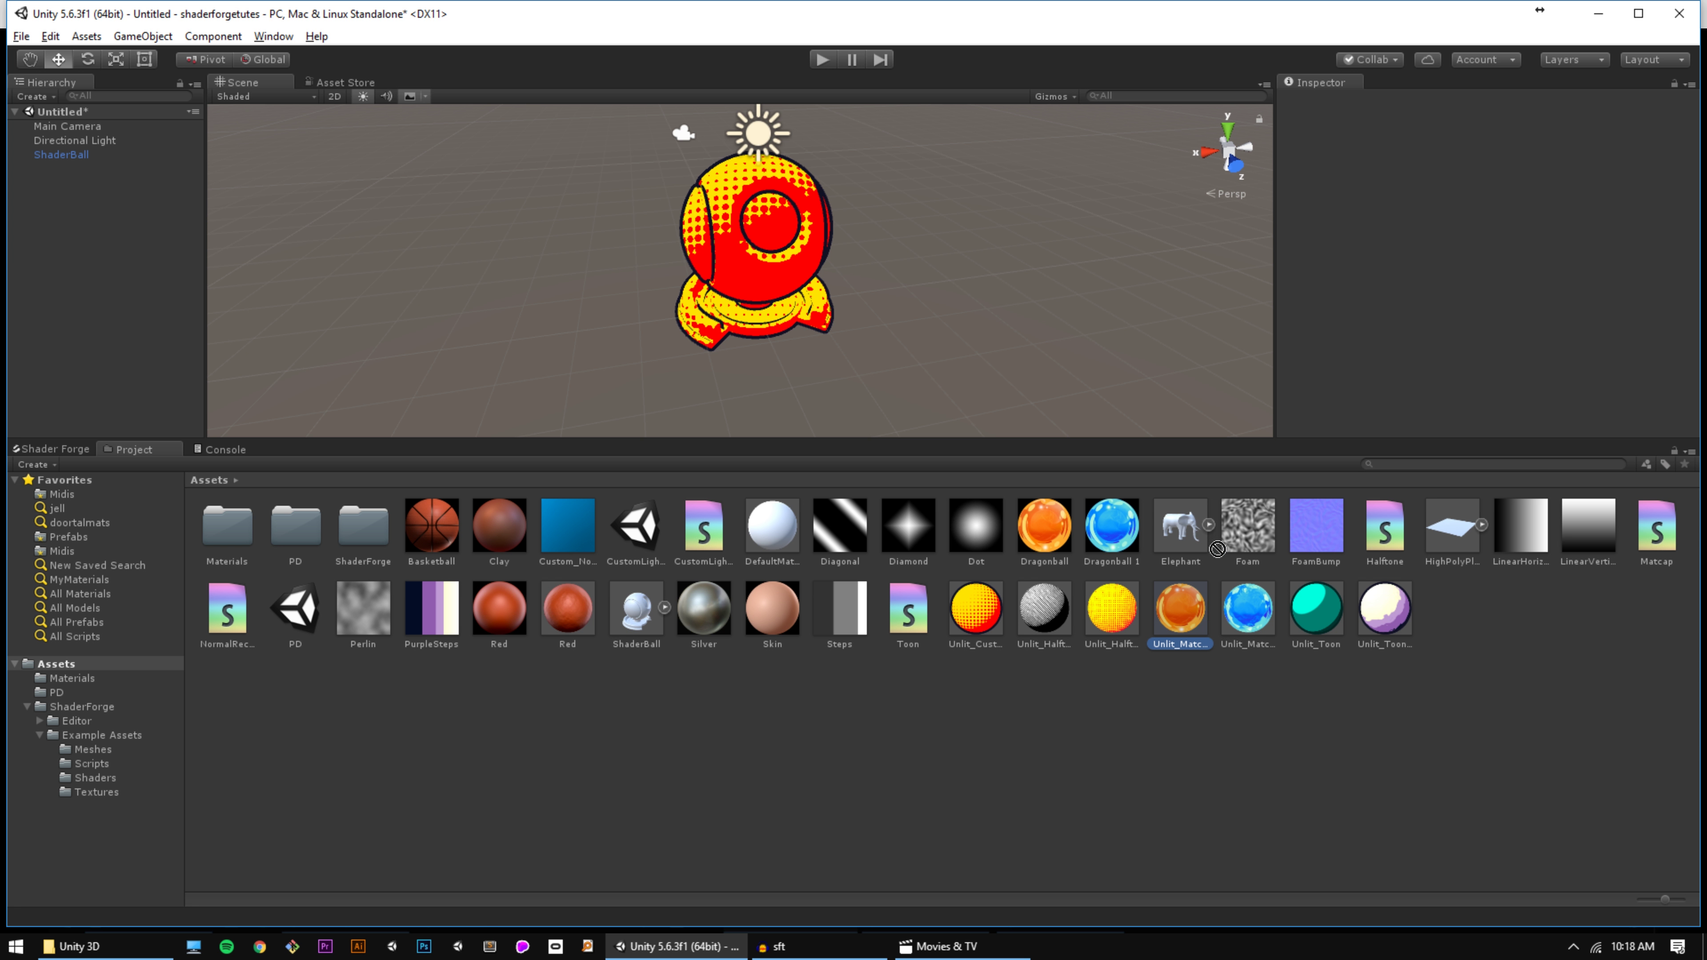
pyautogui.moveTo(1197, 619); pyautogui.dragTo(808, 215)
pyautogui.press('alt')
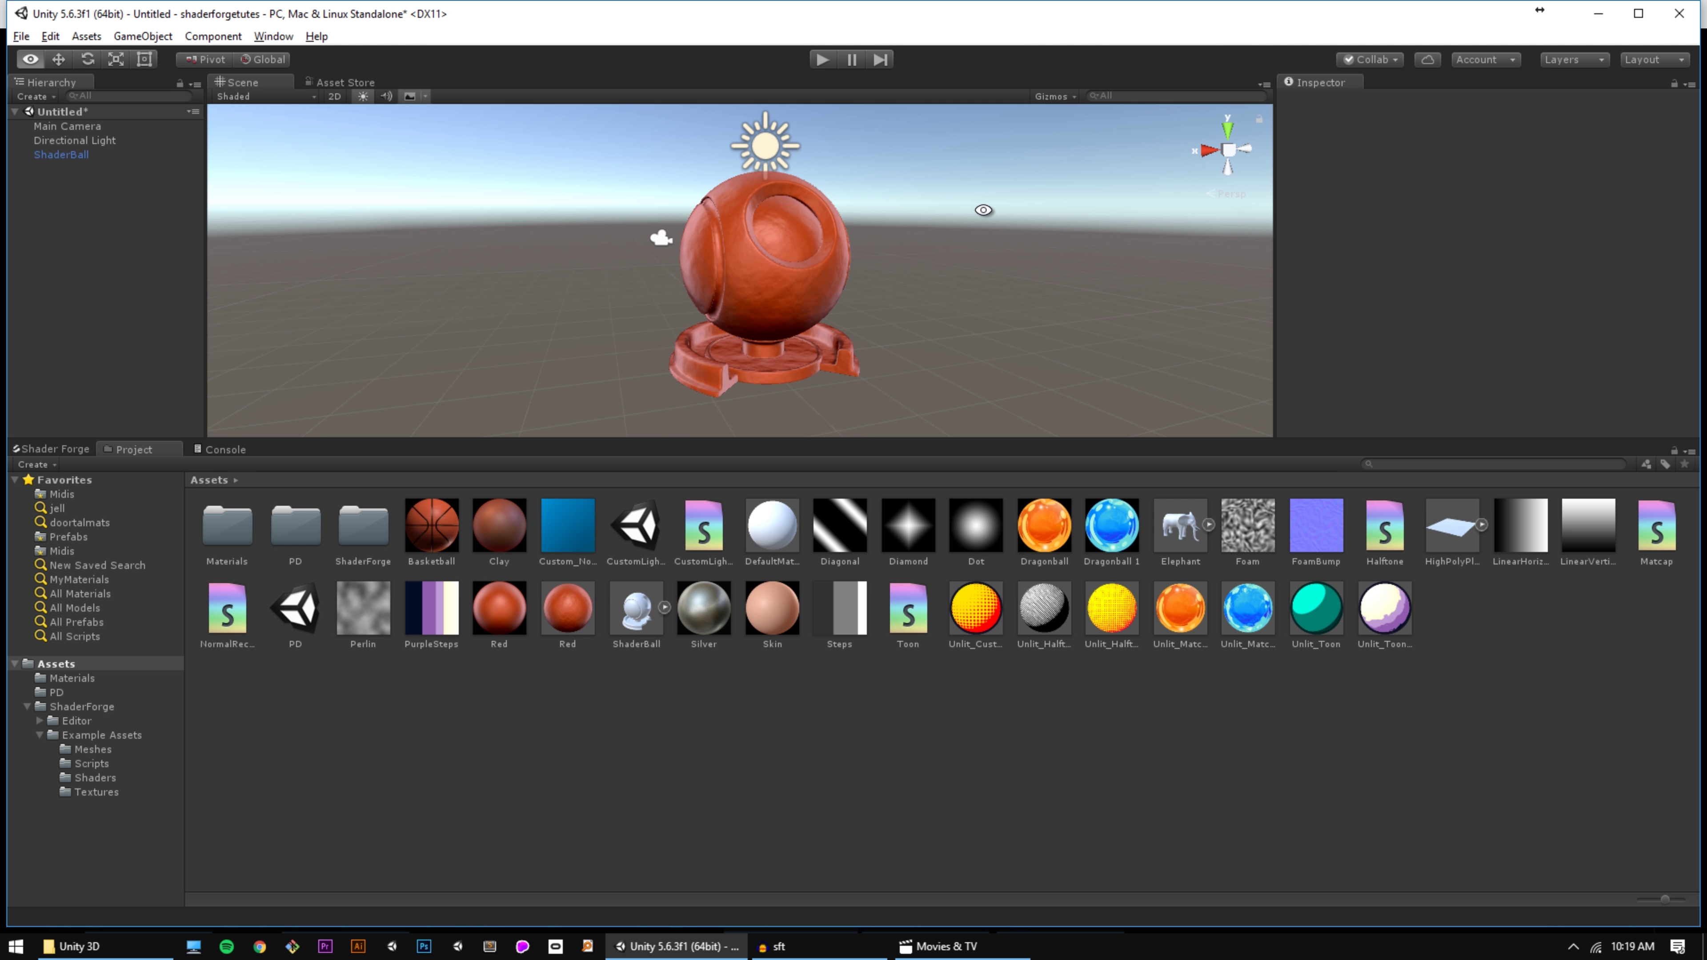
pyautogui.keyDown('alt'); pyautogui.moveTo(983, 210); pyautogui.dragTo(800, 276); pyautogui.keyUp('alt')
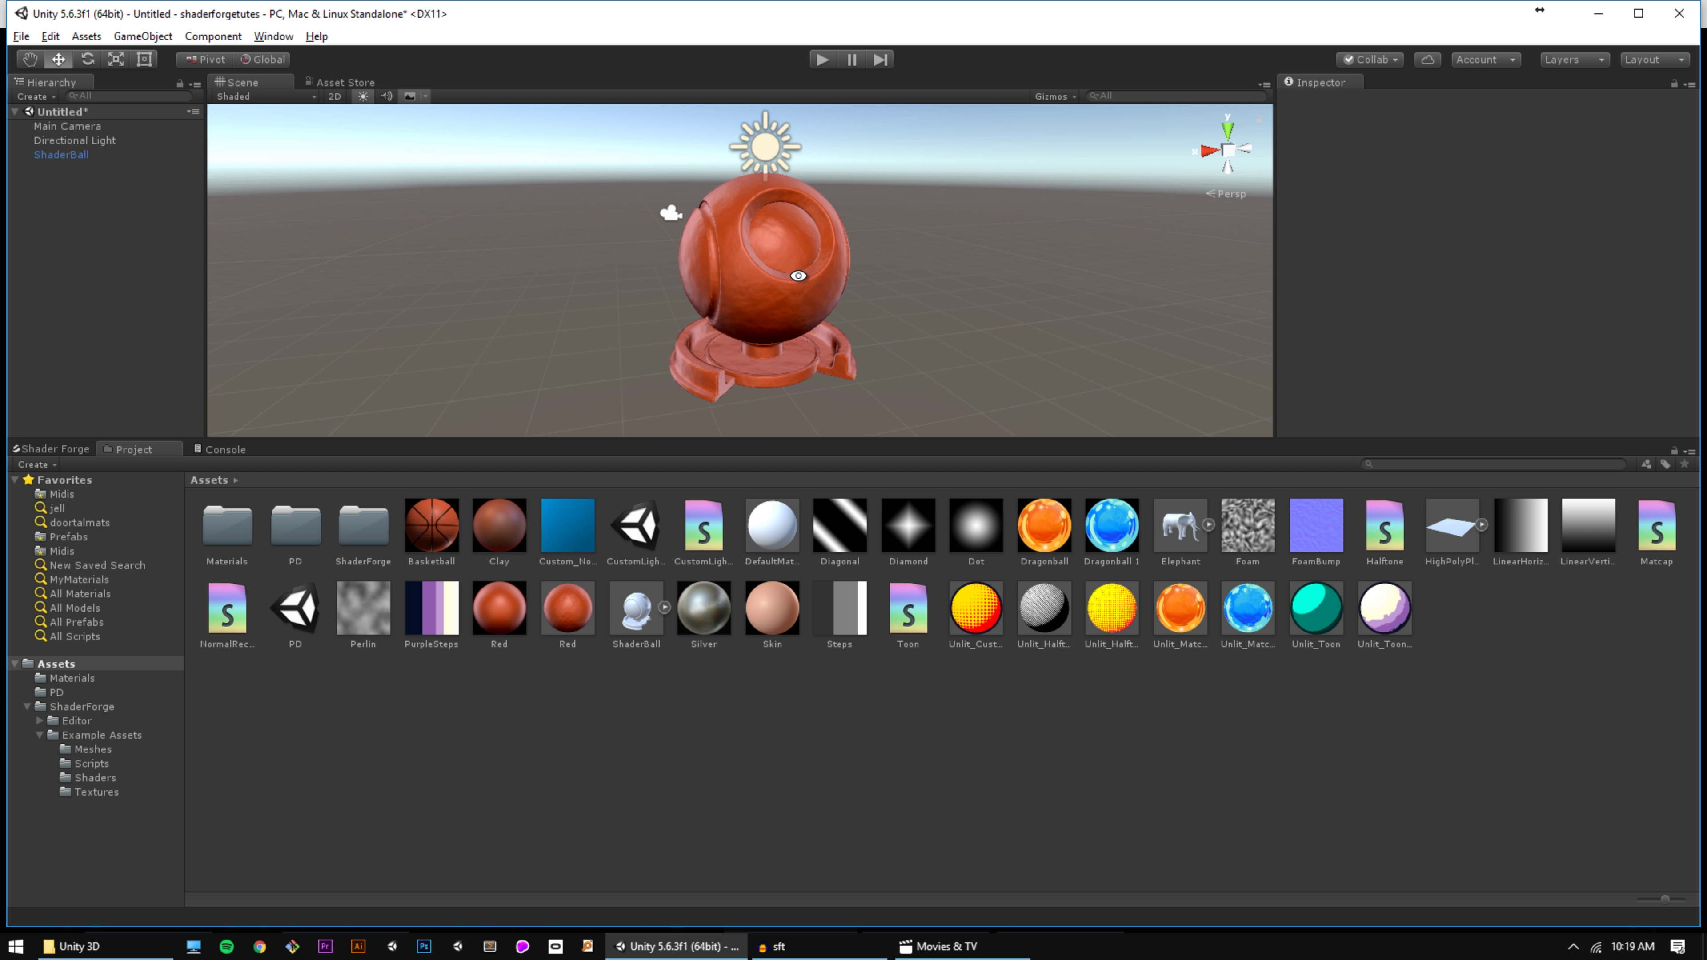
pyautogui.click(800, 276)
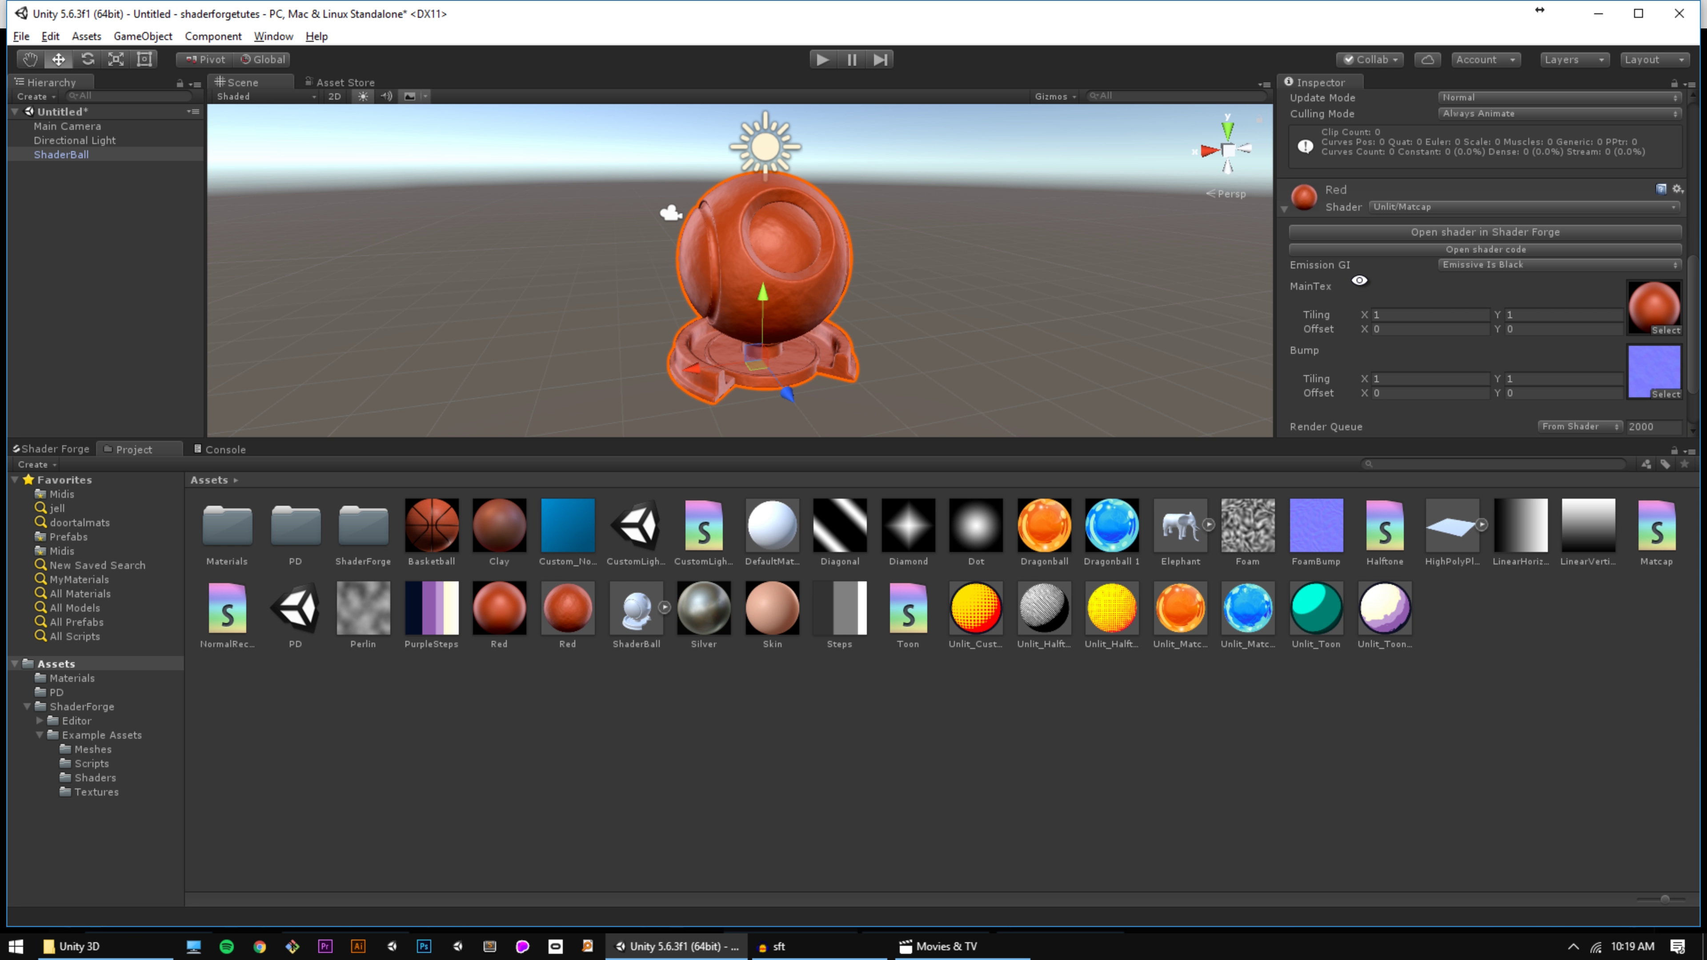
pyautogui.scroll(-2, 1360, 280)
# Step: Examine the Silver.png and Red.png sphere images used as matcap textures at full size
pyautogui.doubleClick(704, 609)
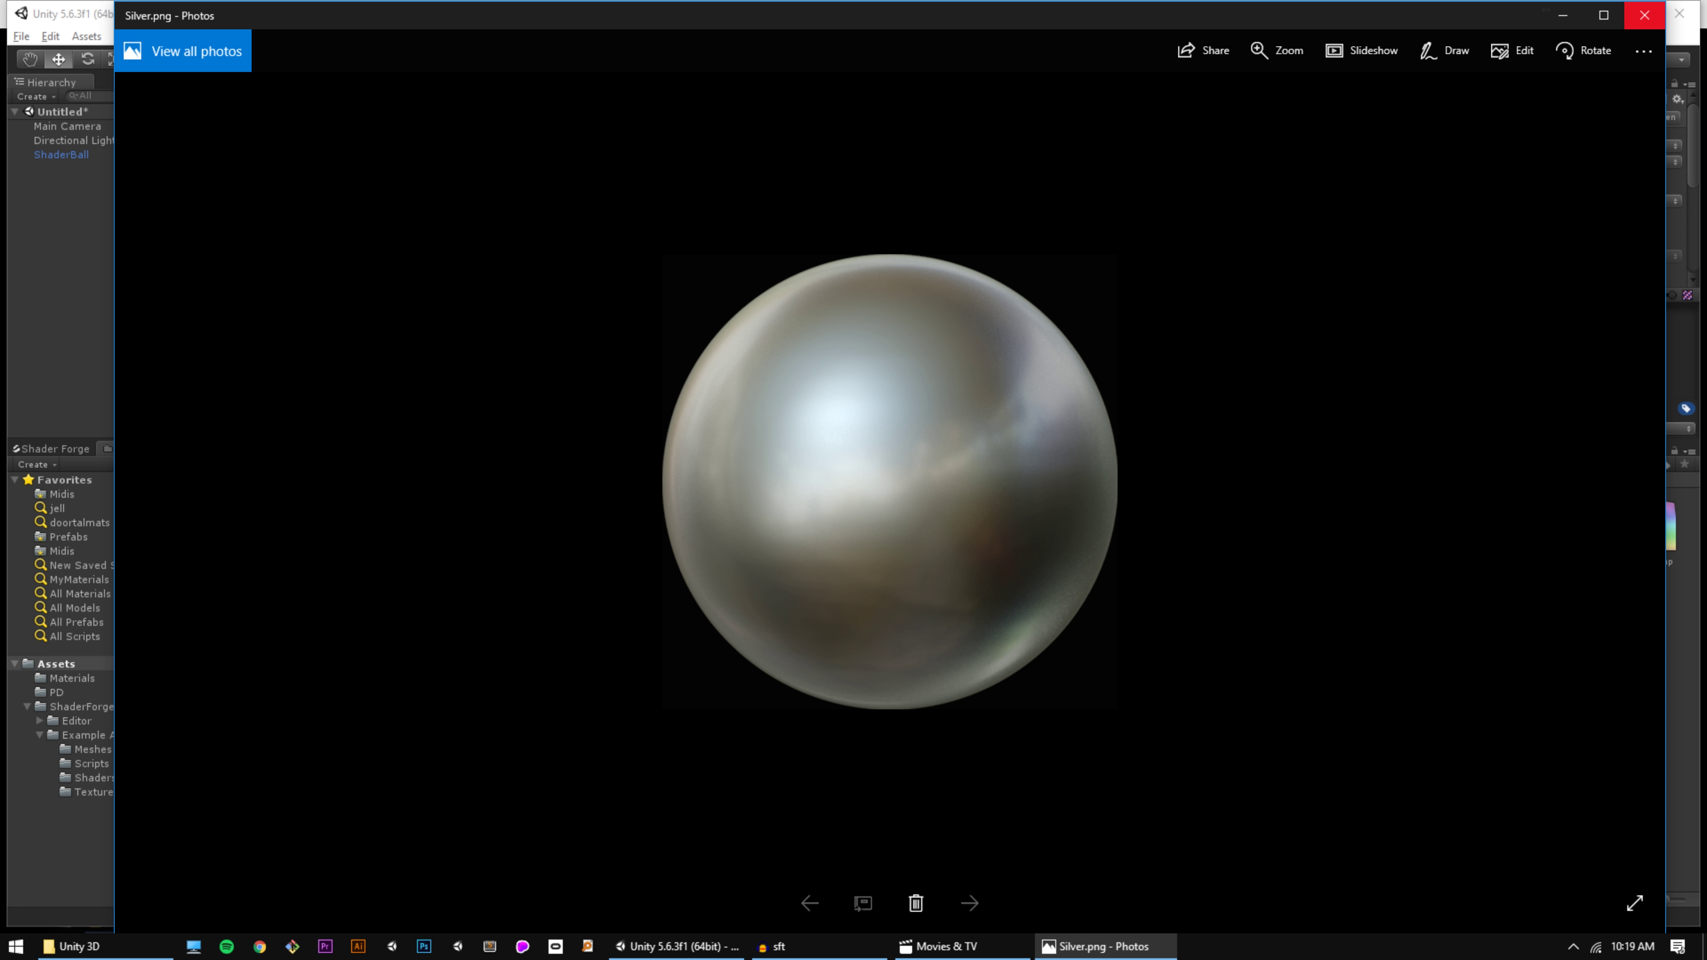
pyautogui.click(1645, 15)
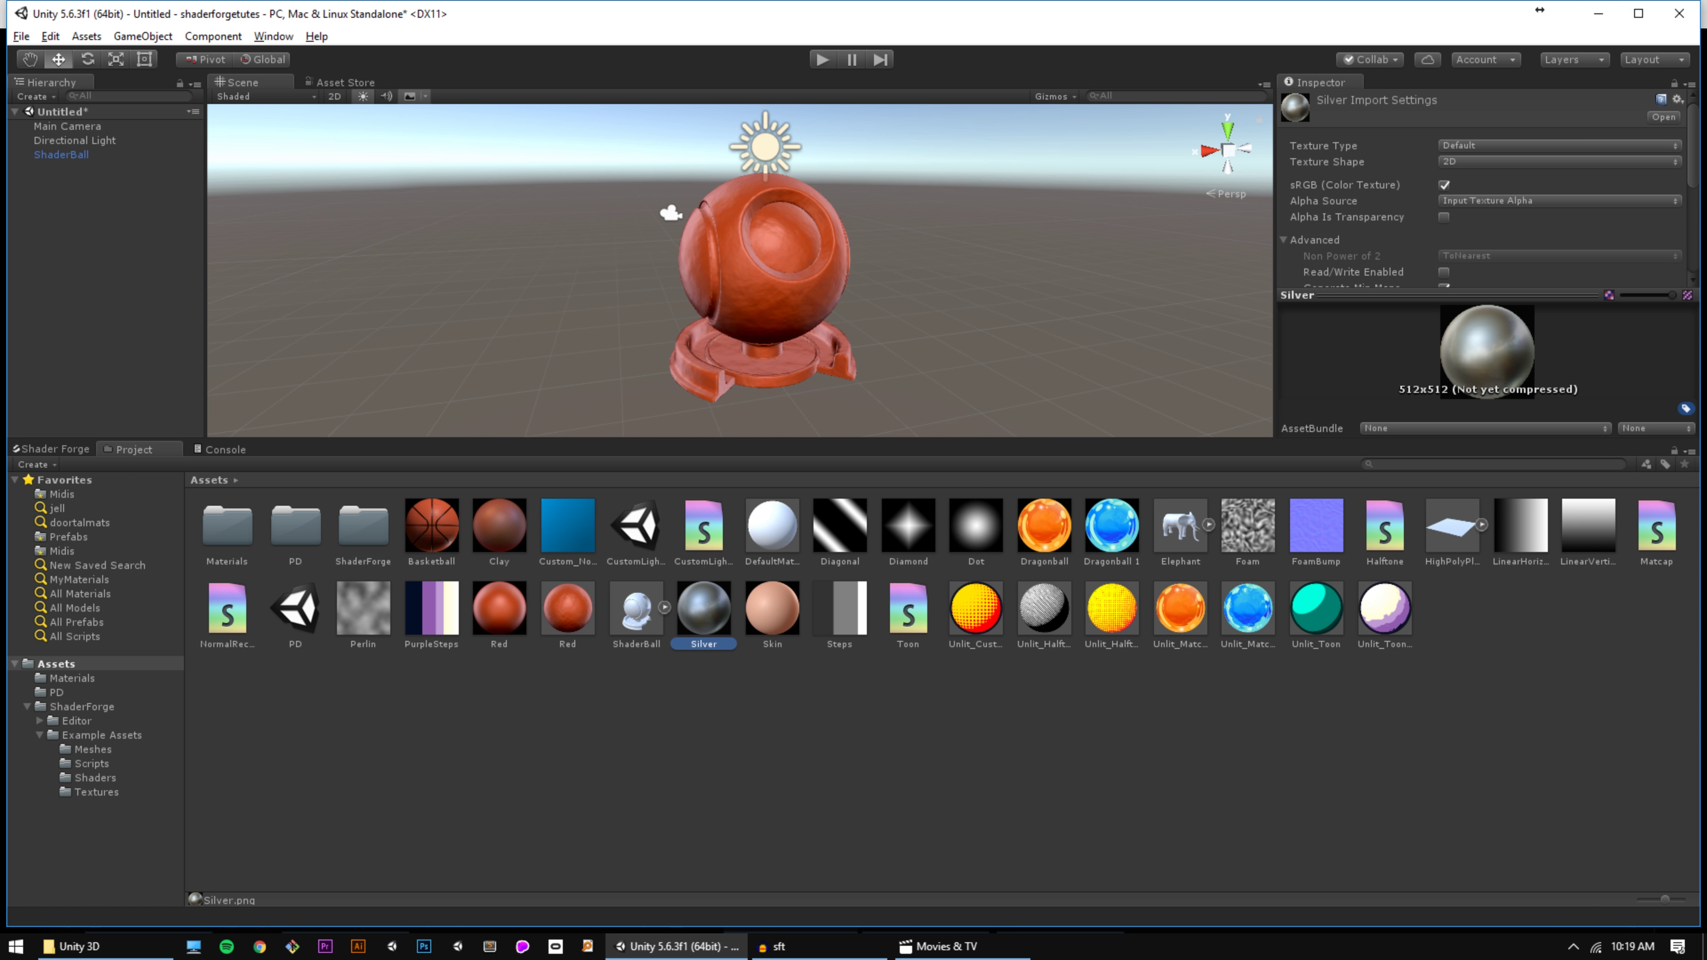
pyautogui.click(499, 608)
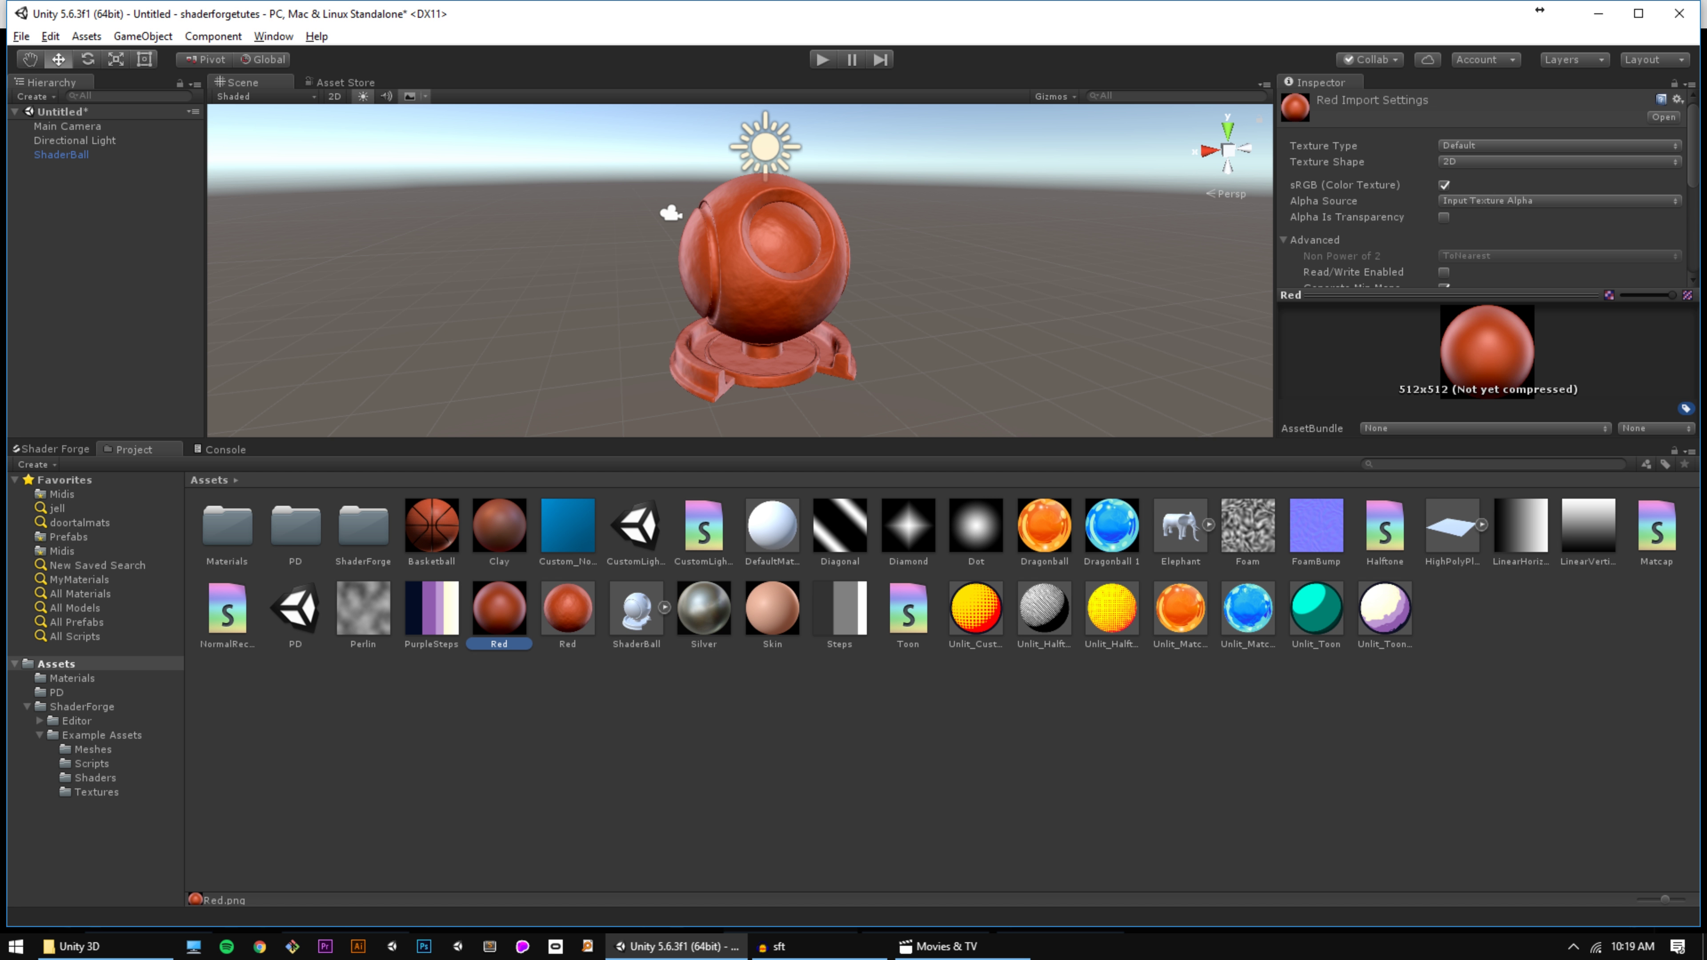
pyautogui.press('Return')
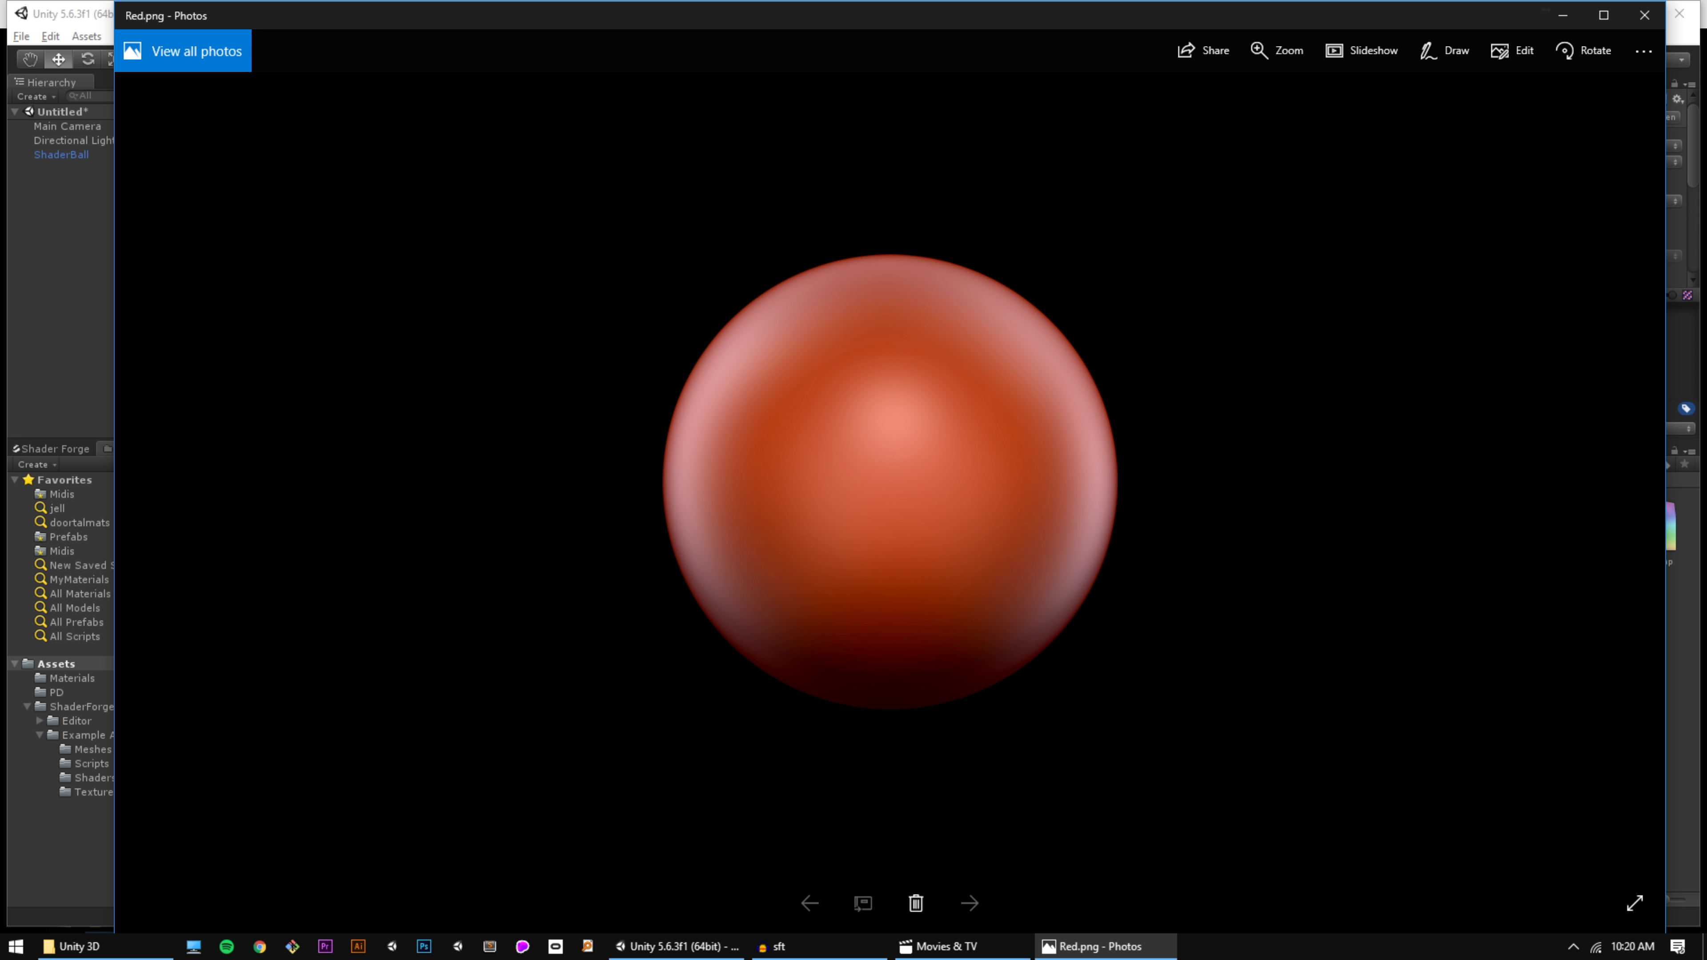
pyautogui.hotkey('alt', 'F4')
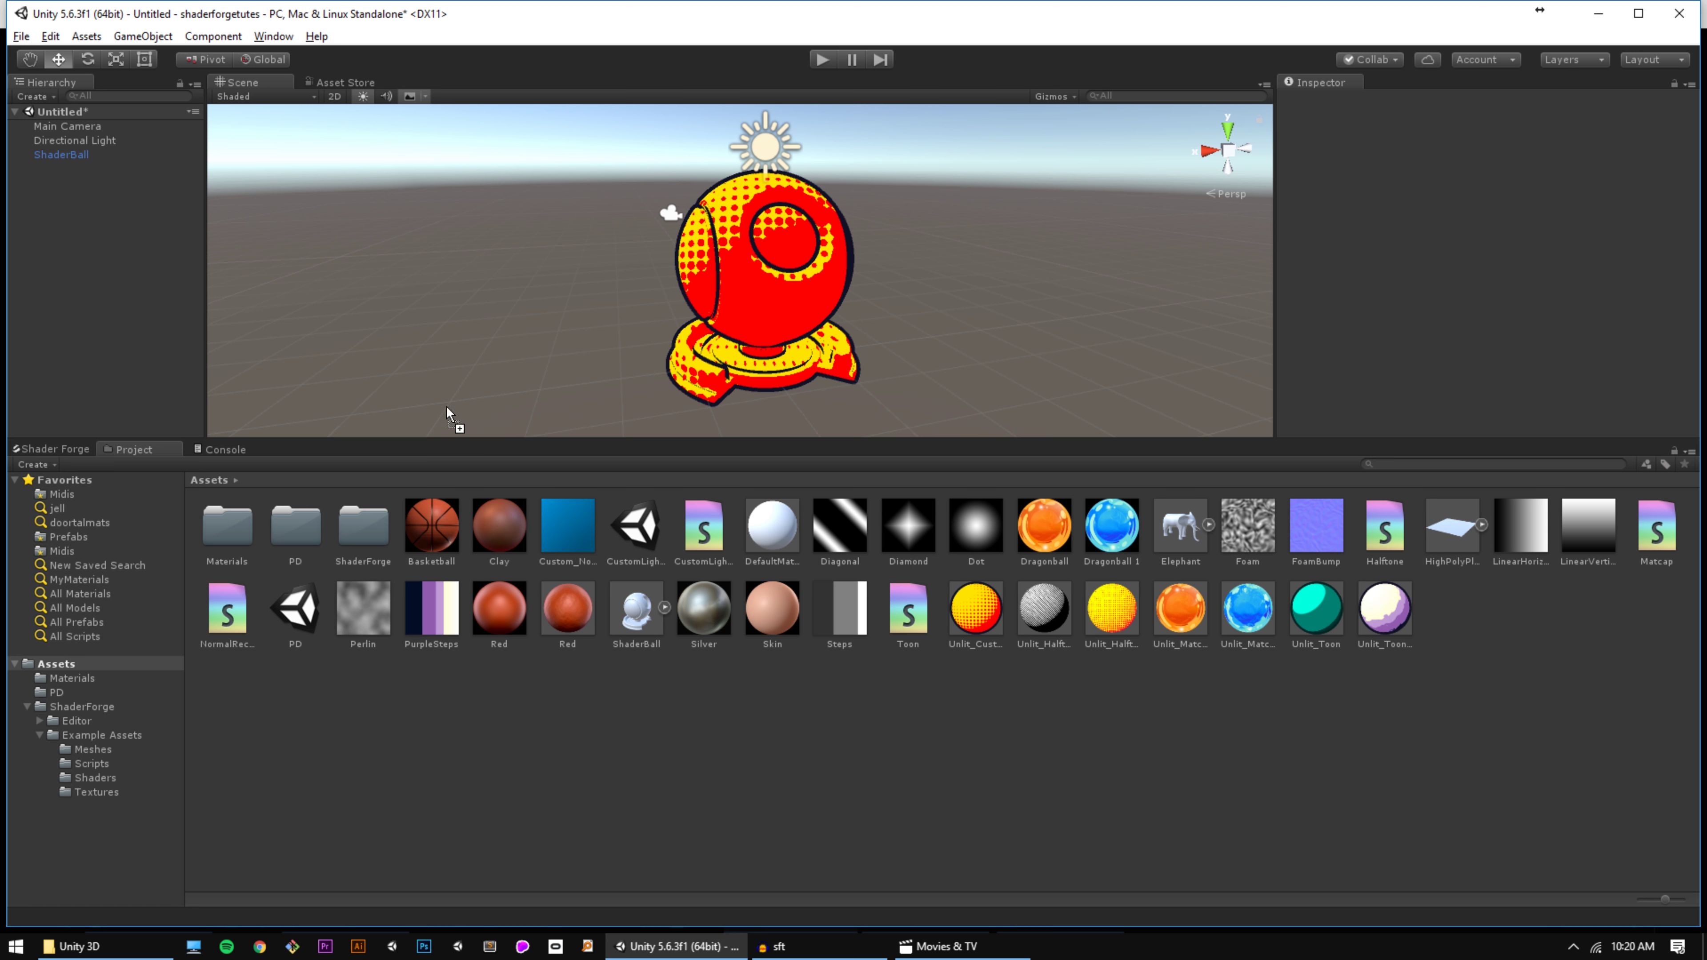
# Step: Delete all halftone nodes from the Shader Forge graph, keeping only the Main node
pyautogui.click(54, 448)
pyautogui.moveTo(982, 870); pyautogui.dragTo(483, 525)
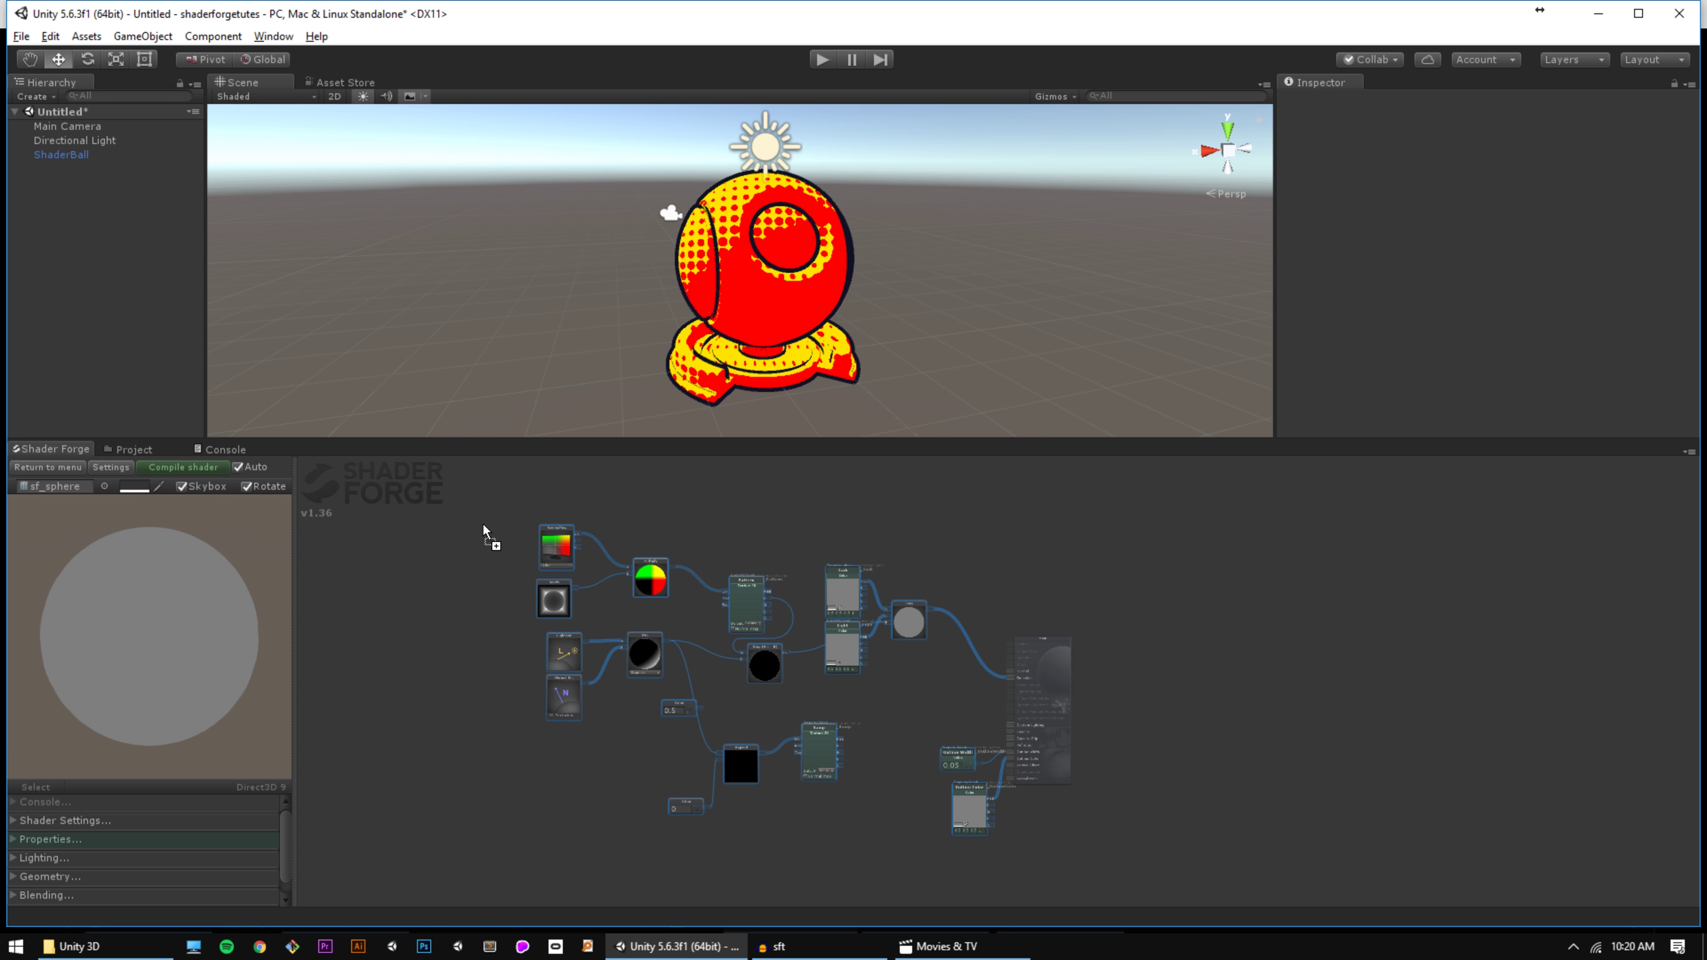
pyautogui.press('Delete')
# Step: Add a Texture 2D node named Matcap and connect its RGB output to Main's Emission input
pyautogui.press('t')
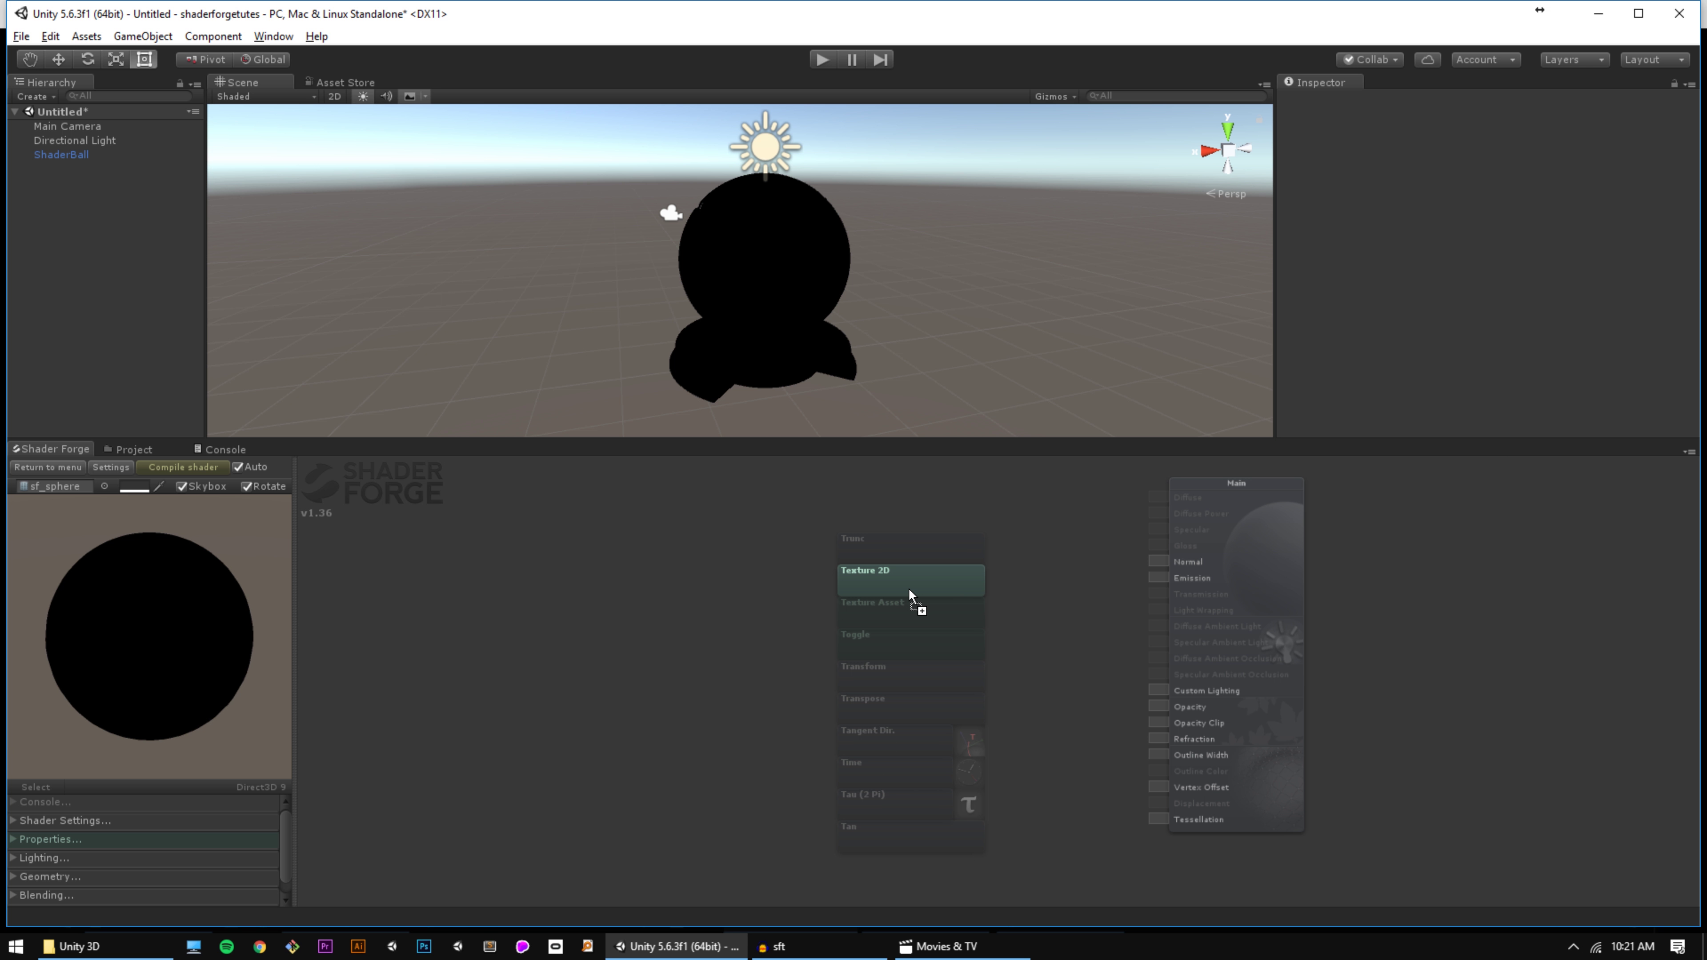
pyautogui.click(908, 589)
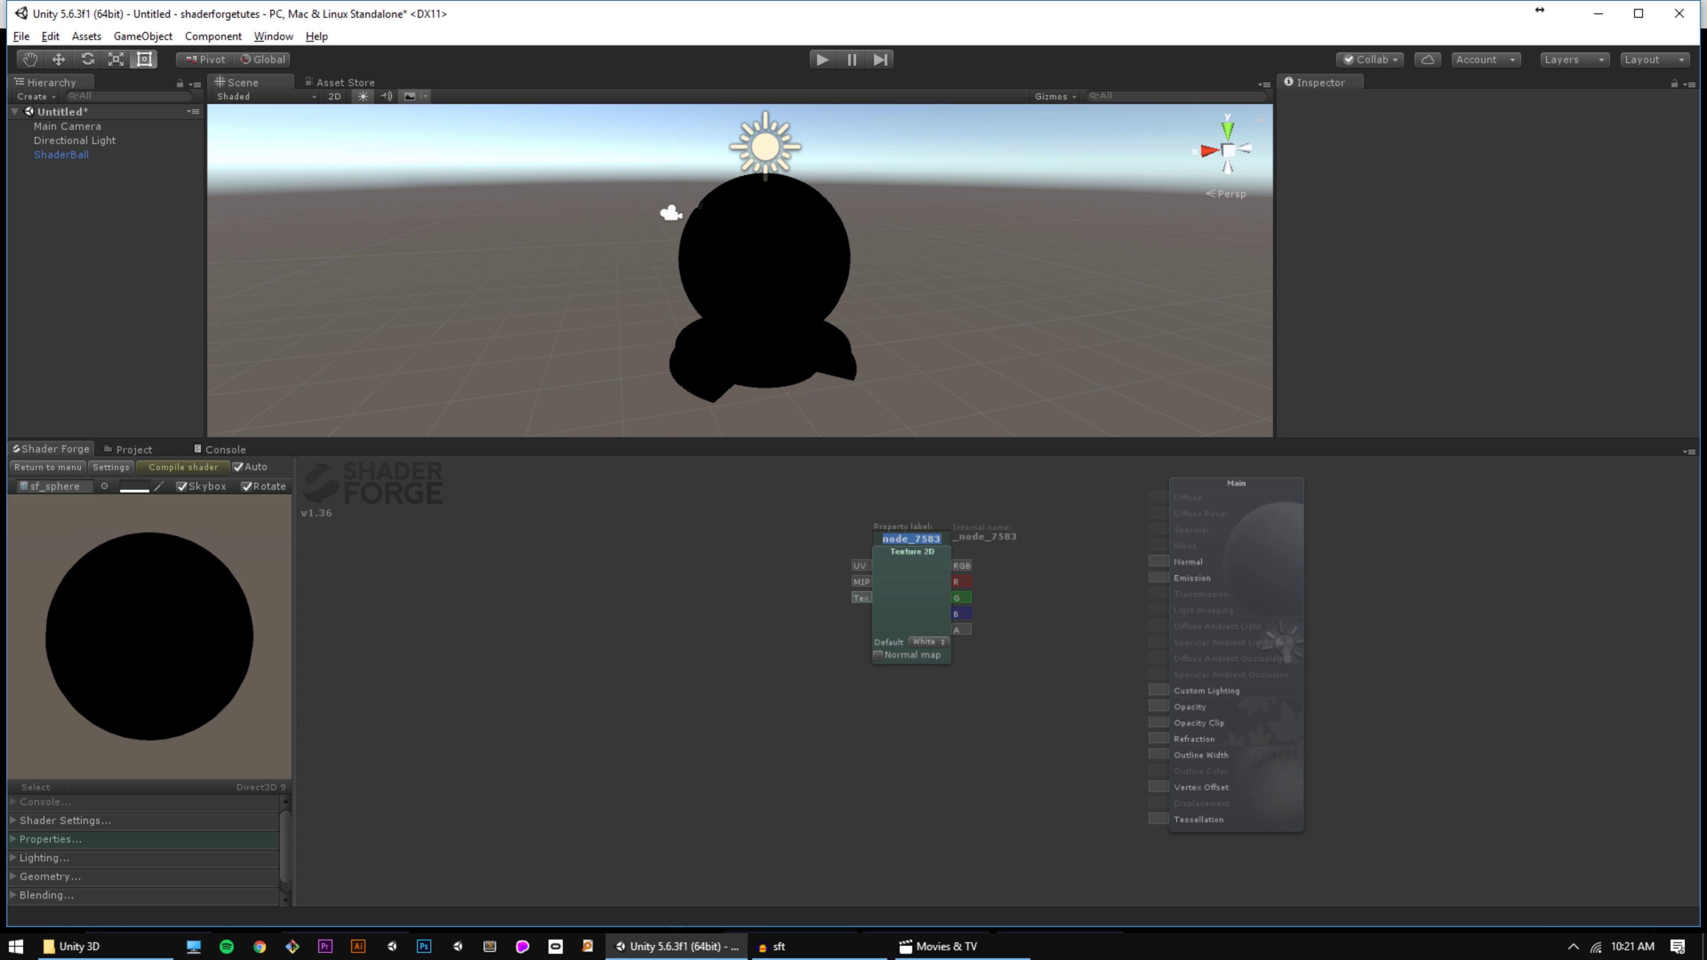
pyautogui.write('R')
pyautogui.moveTo(908, 589); pyautogui.dragTo(1157, 577)
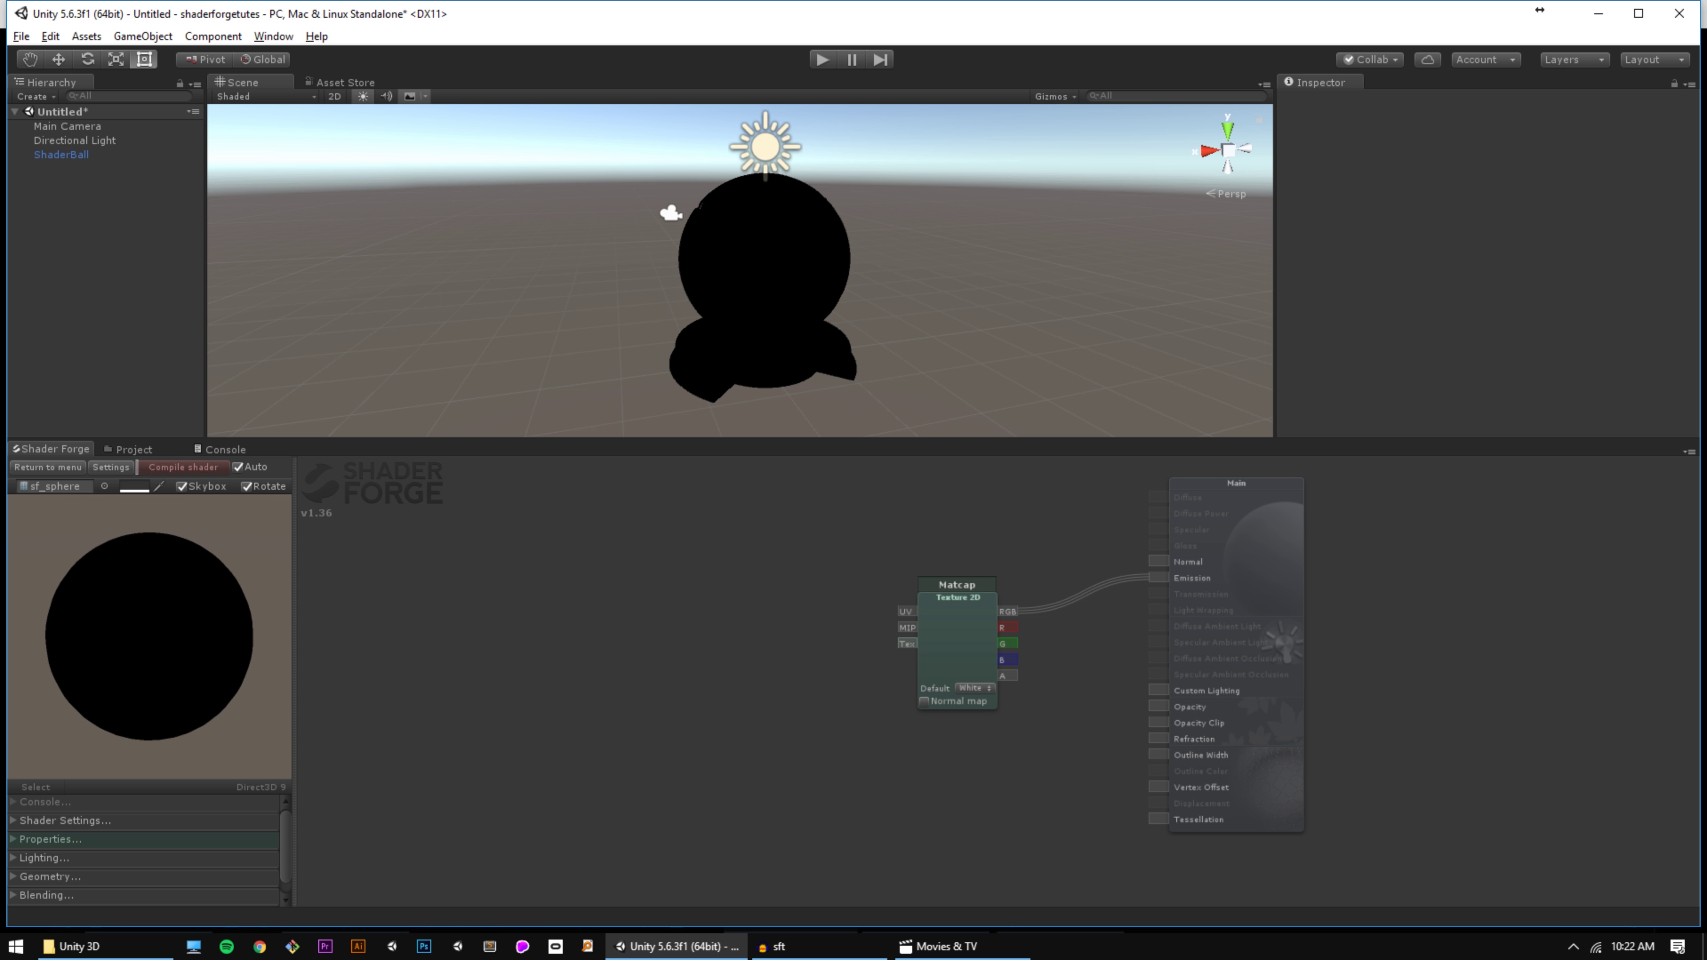
# Step: Assign the orange Dragonball texture to the ShaderBall material's Matcap property and check how it maps from other angles
pyautogui.click(766, 289)
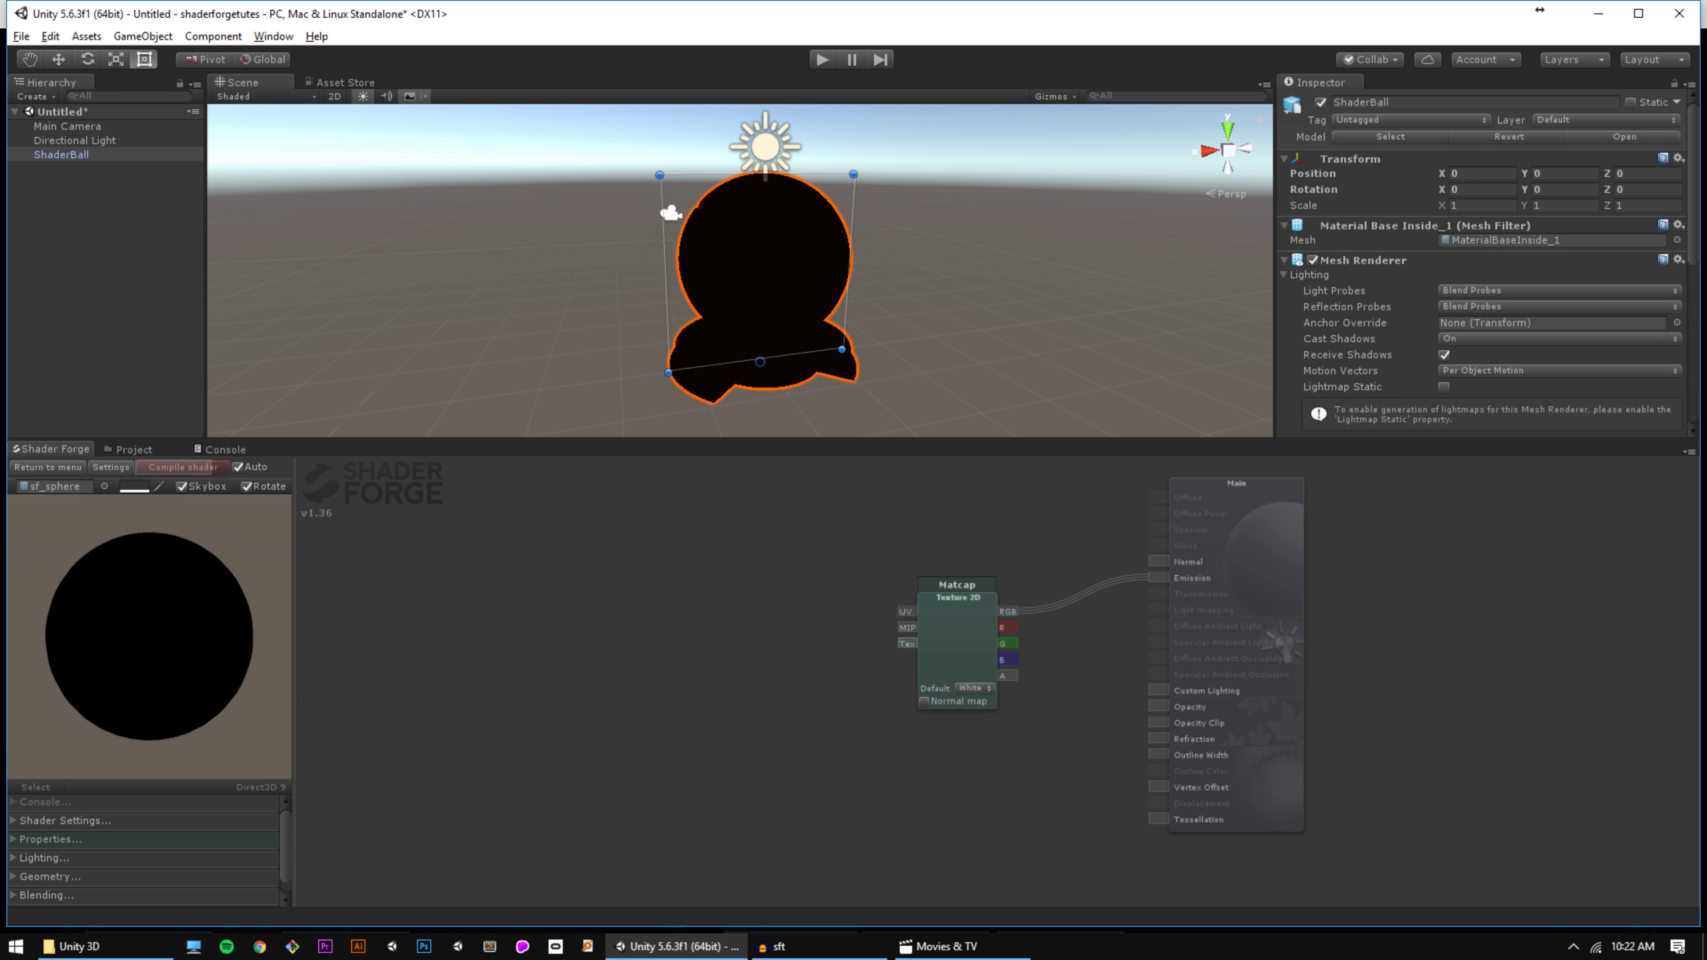
pyautogui.scroll(-10, 1479, 303)
pyautogui.click(1665, 315)
pyautogui.keyDown('alt'); pyautogui.moveTo(907, 195); pyautogui.dragTo(786, 246); pyautogui.keyUp('alt')
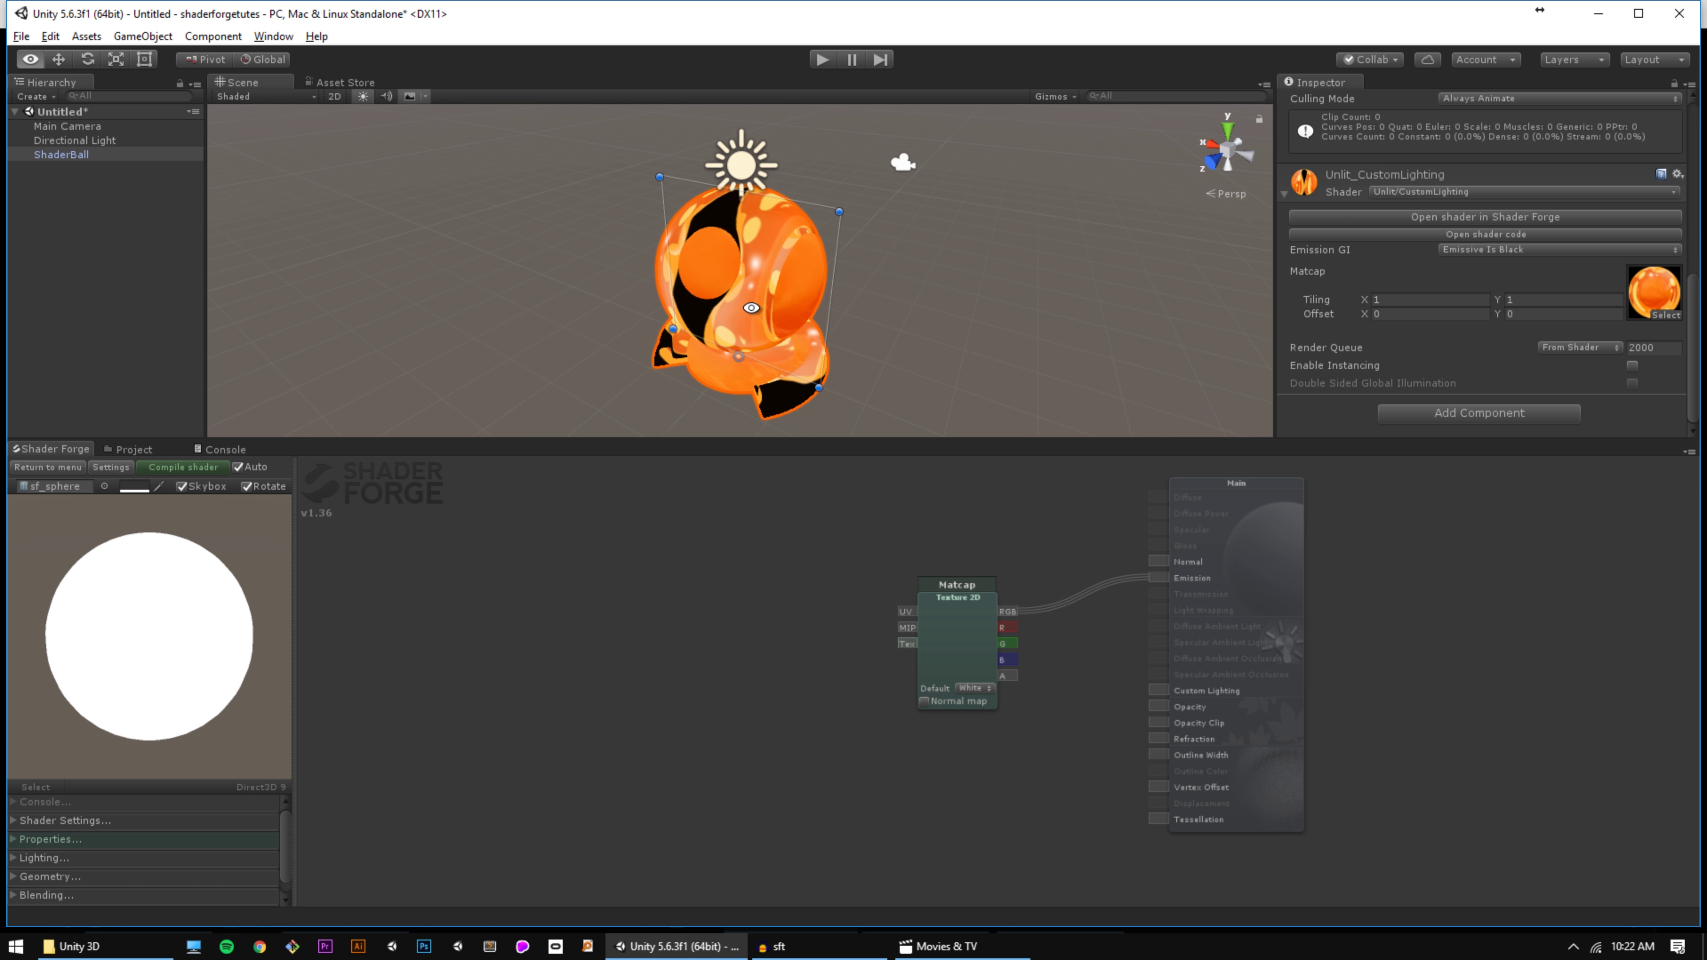
pyautogui.keyDown('alt'); pyautogui.moveTo(753, 310); pyautogui.dragTo(760, 265); pyautogui.keyUp('alt')
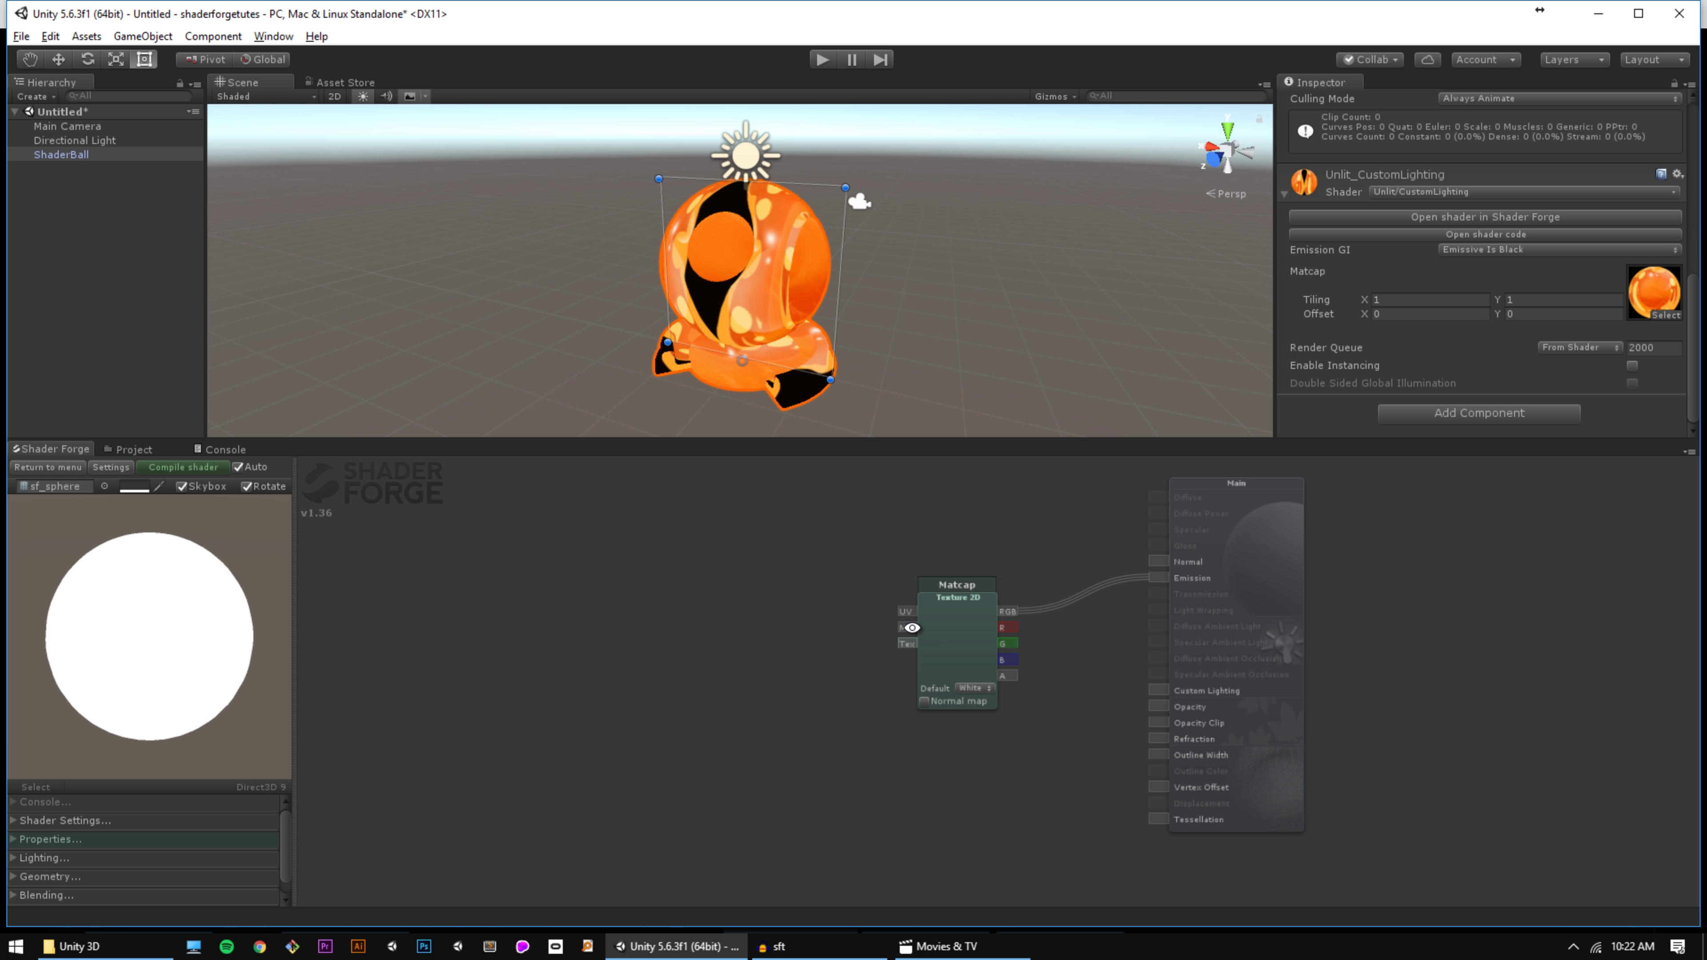
# Step: Add a Normal Dir. node to the left of the Matcap texture node, leaving room between them
pyautogui.moveTo(743, 658); pyautogui.dragTo(901, 639)
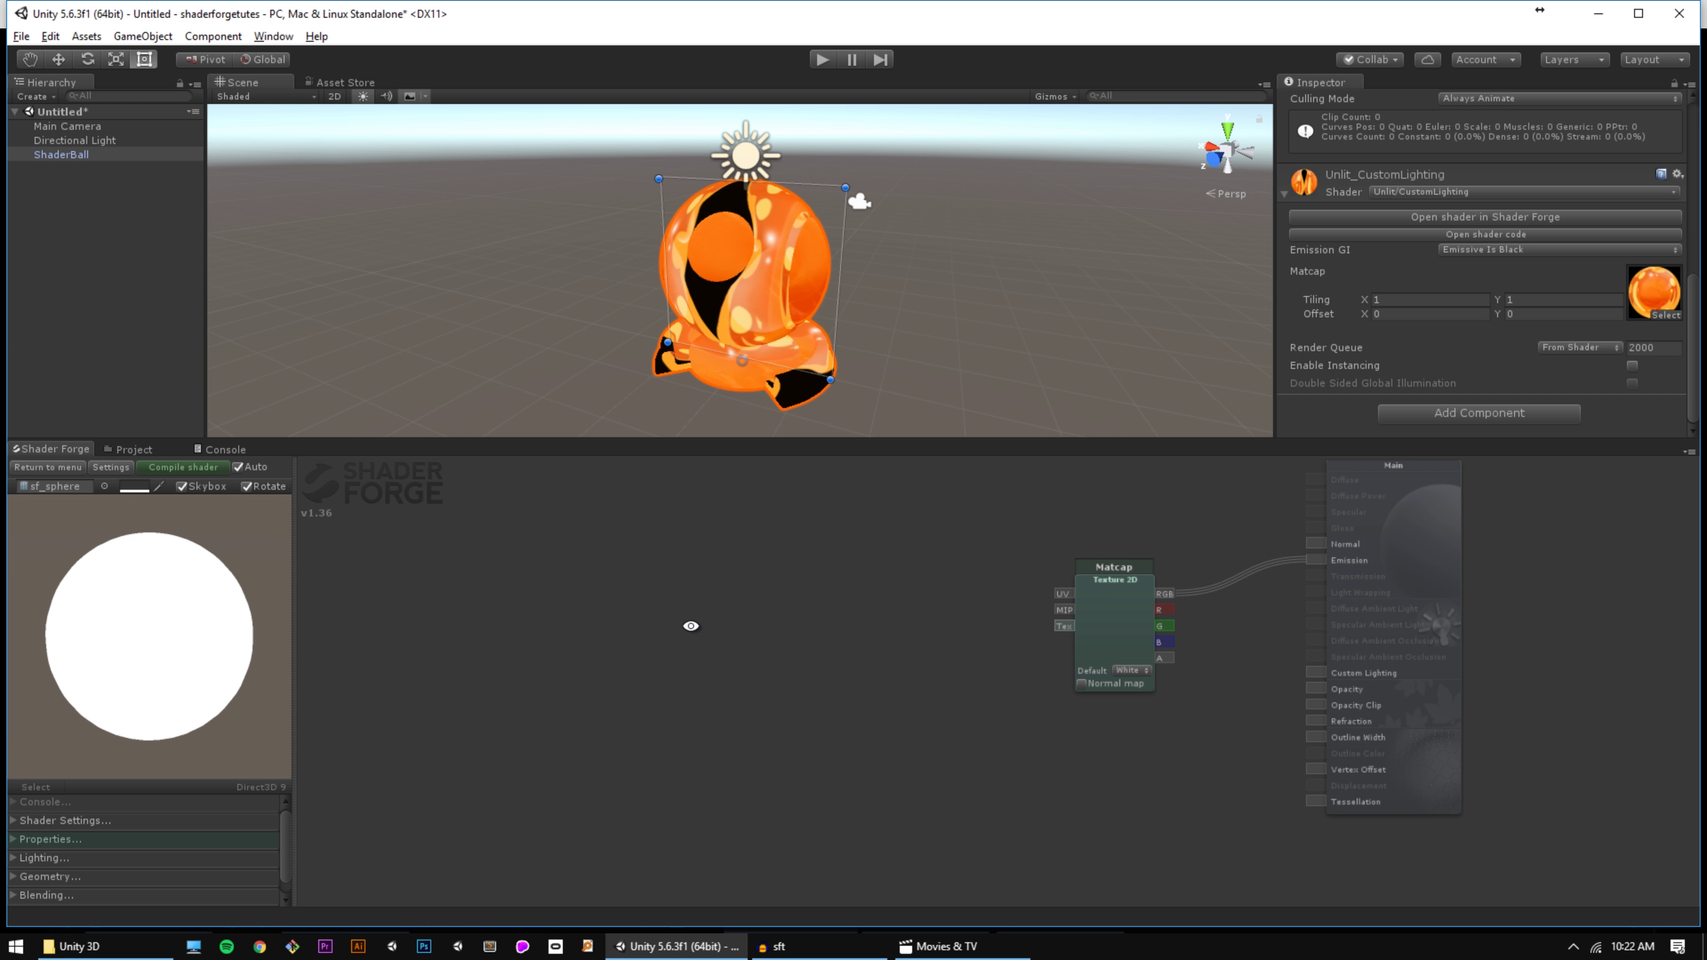
pyautogui.keyDown('alt'); pyautogui.moveTo(881, 330); pyautogui.dragTo(854, 333); pyautogui.keyUp('alt')
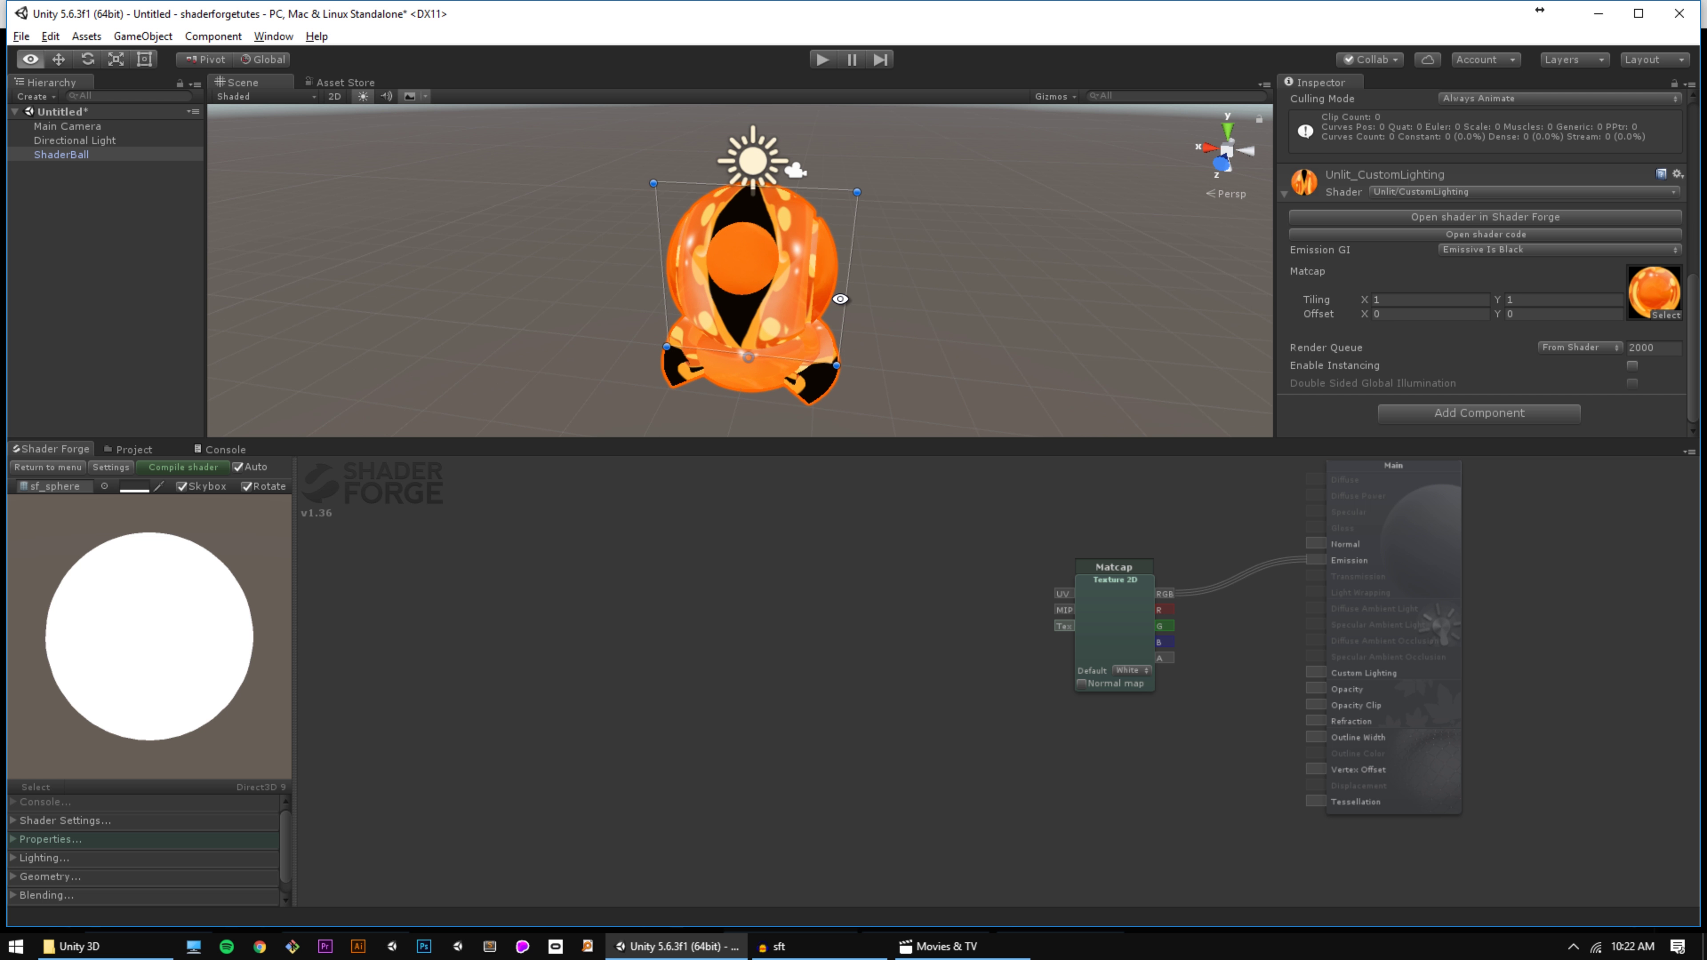
pyautogui.press('n')
pyautogui.scroll(-4, 671, 648)
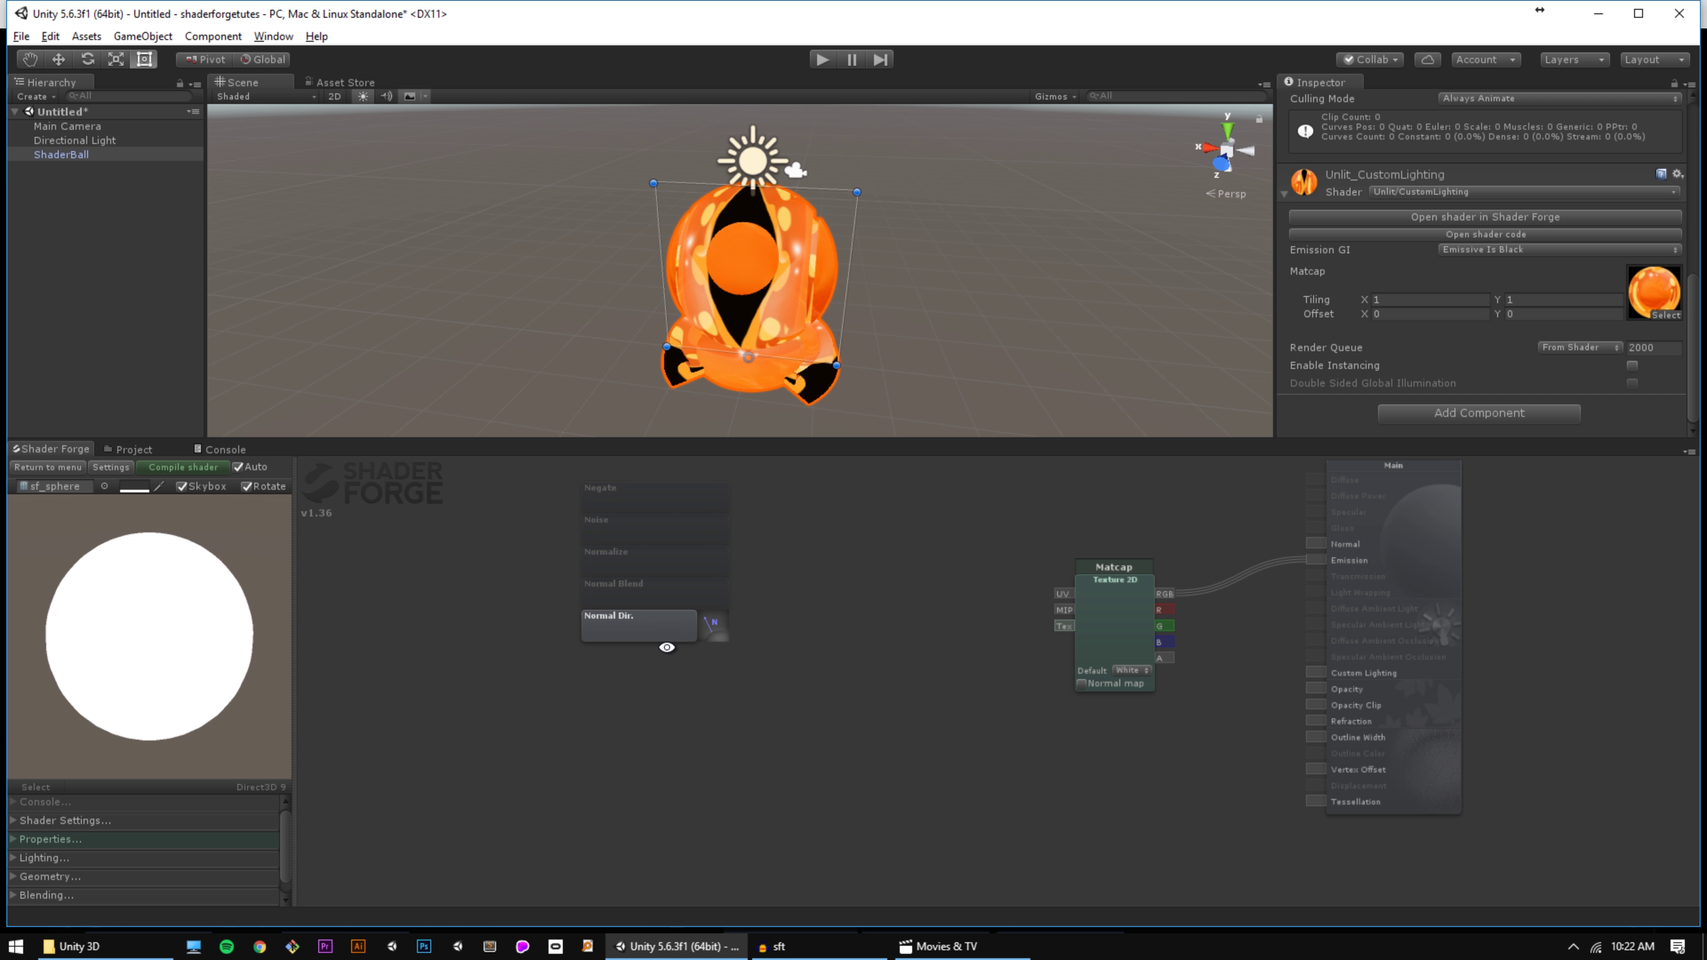
pyautogui.click(666, 642)
pyautogui.moveTo(656, 599); pyautogui.dragTo(879, 666)
pyautogui.click(793, 658)
# Step: Add a Component Mask node fed by Normal Dir. and set it to output the R and G channels
pyautogui.press('c')
pyautogui.click(933, 635)
pyautogui.moveTo(594, 611)
pyautogui.mouseDown()
pyautogui.moveTo(702, 621)
pyautogui.moveTo(878, 602)
pyautogui.mouseUp()
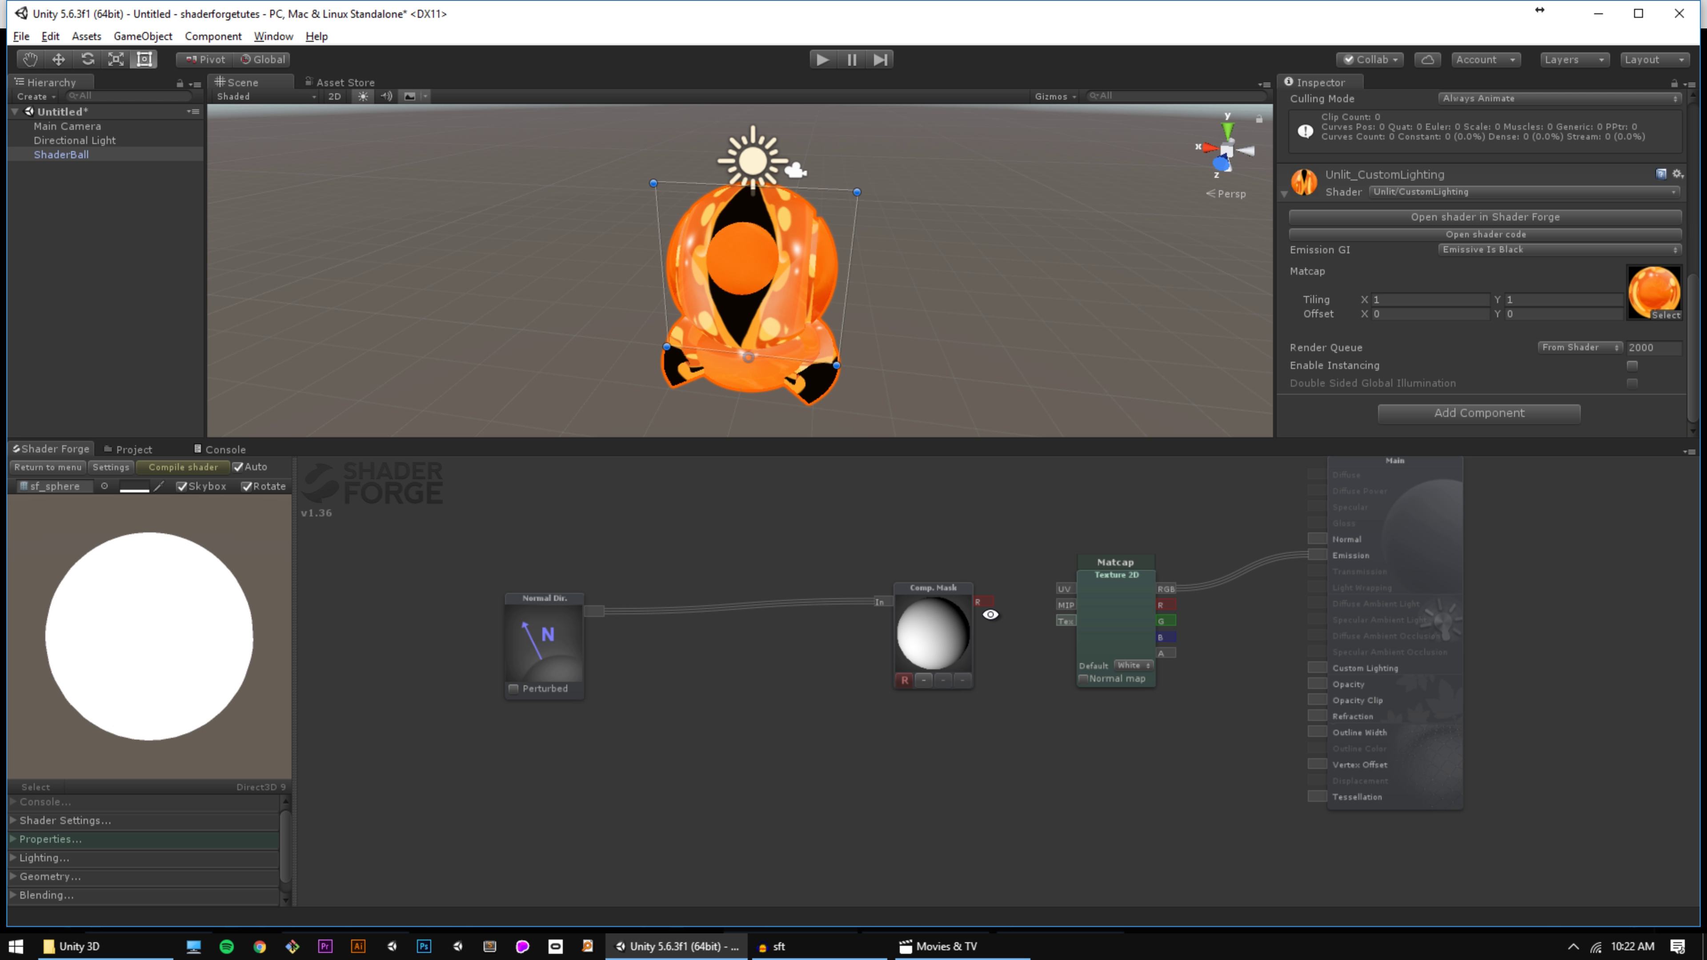
pyautogui.click(943, 680)
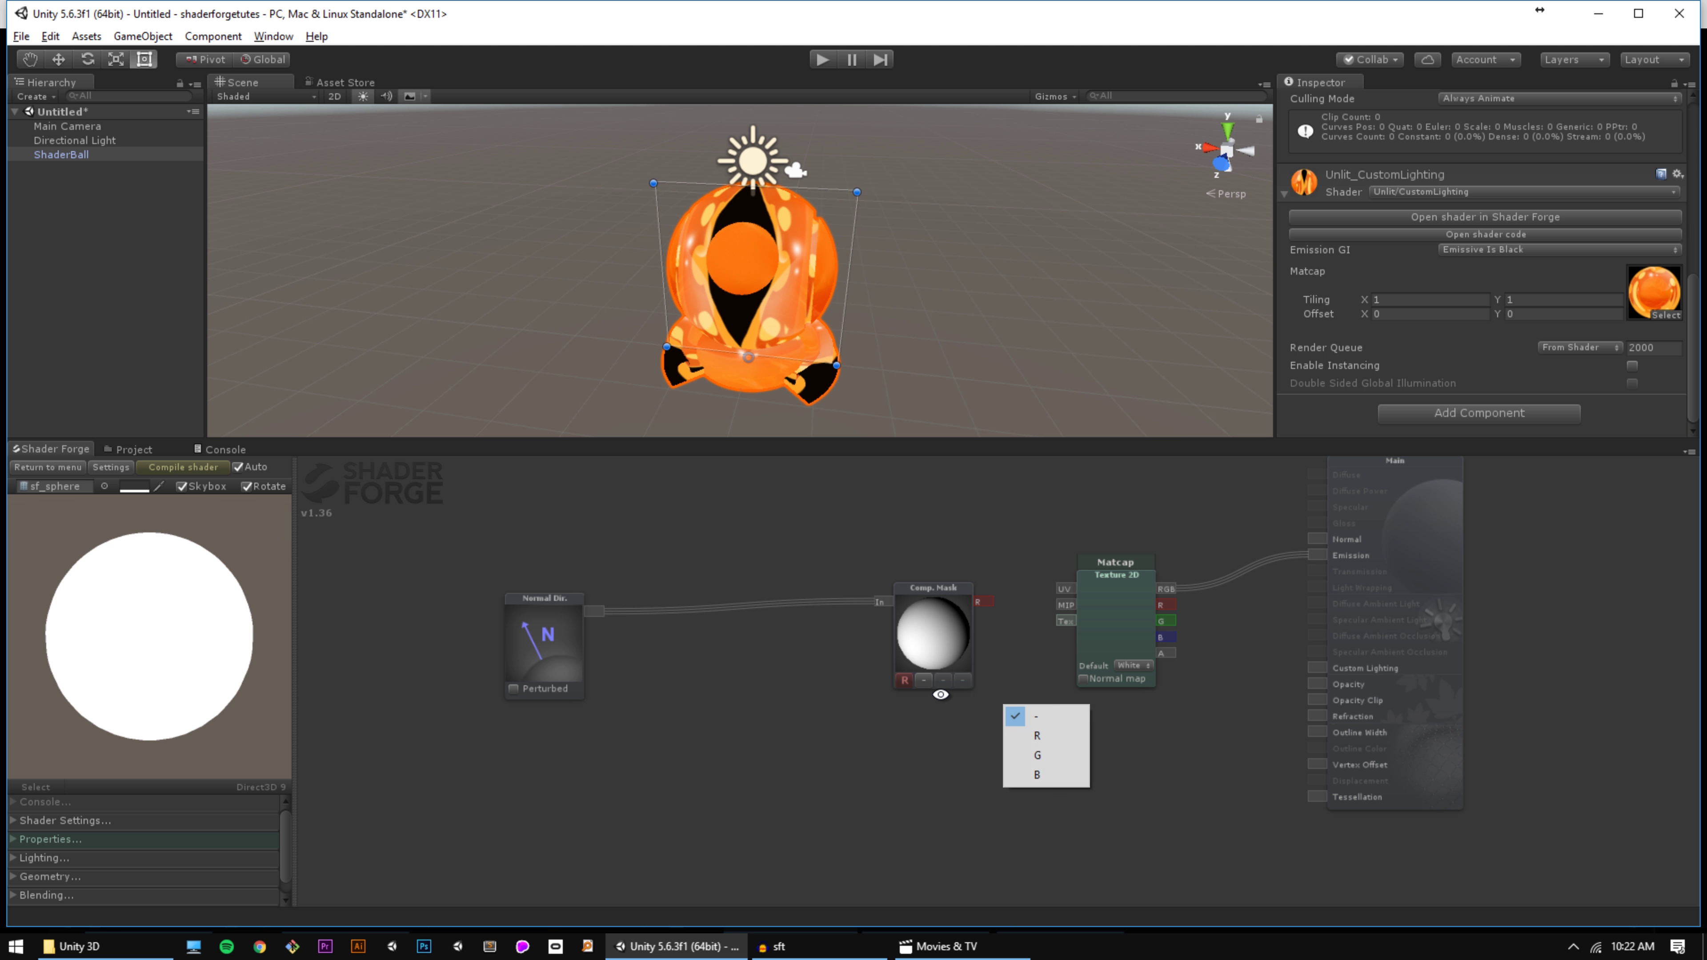
pyautogui.click(1080, 759)
# Step: Connect the Component Mask's RG output to Matcap's UV input and check the mapping around the ShaderBall
pyautogui.moveTo(983, 602); pyautogui.dragTo(1066, 589)
pyautogui.keyDown('alt'); pyautogui.moveTo(874, 283); pyautogui.dragTo(746, 303); pyautogui.keyUp('alt')
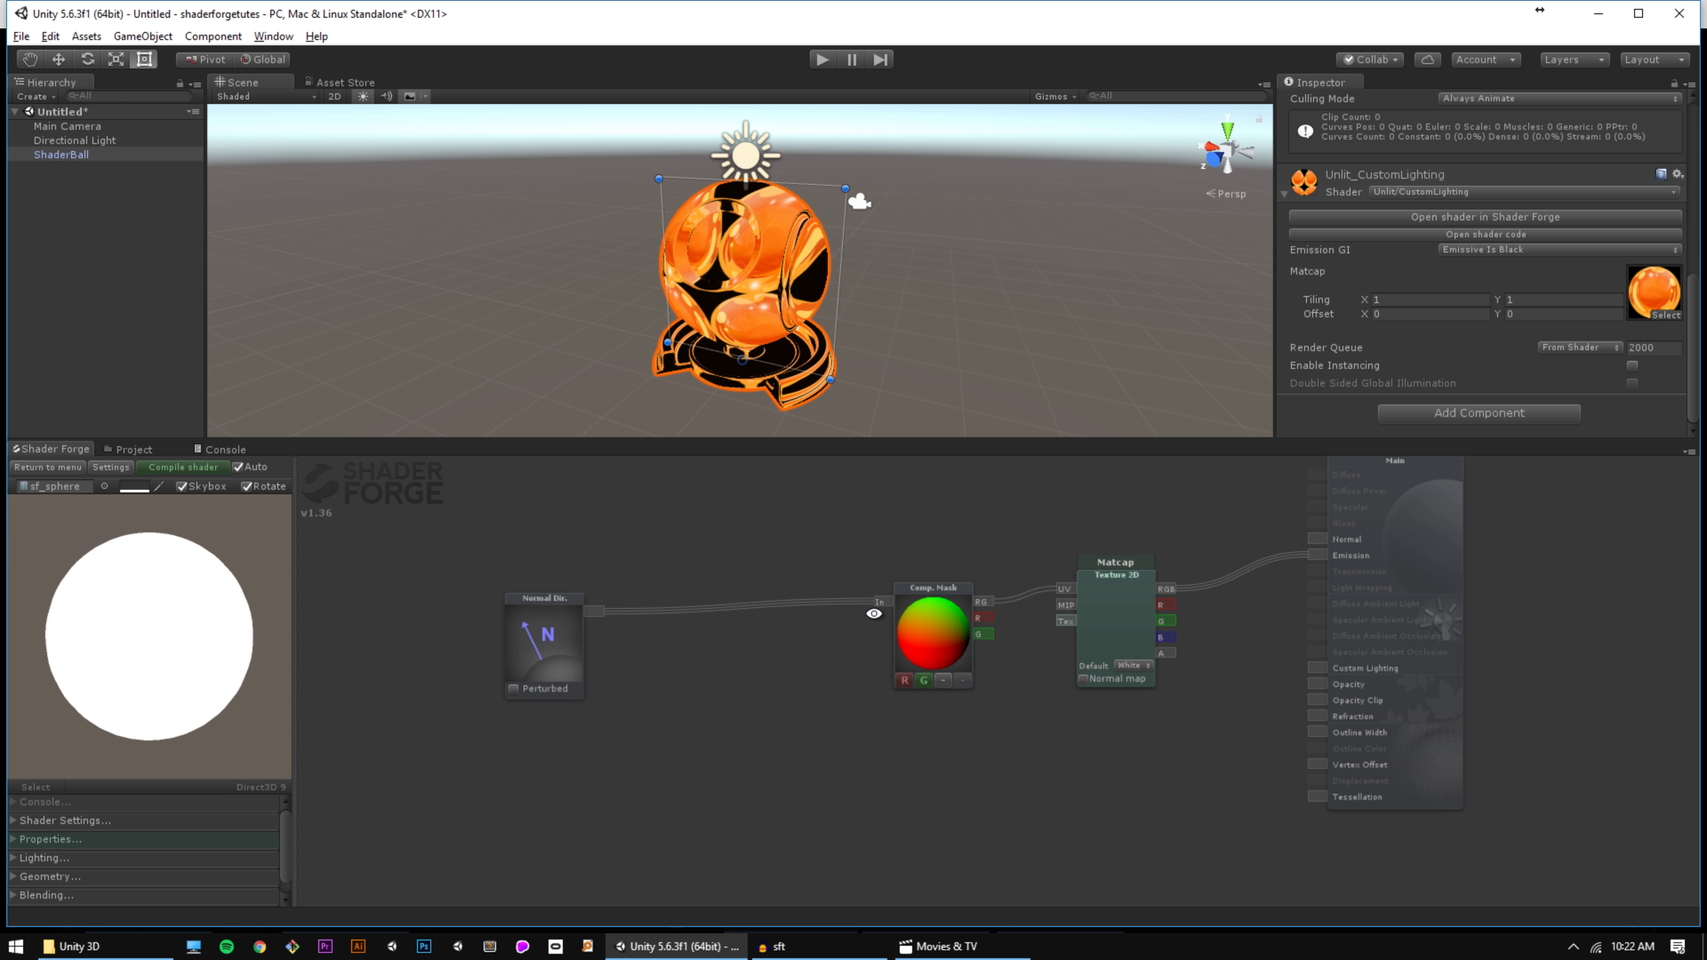
pyautogui.keyDown('alt'); pyautogui.moveTo(876, 616); pyautogui.dragTo(826, 595); pyautogui.keyUp('alt')
pyautogui.keyDown('alt'); pyautogui.moveTo(787, 319); pyautogui.dragTo(739, 298); pyautogui.keyUp('alt')
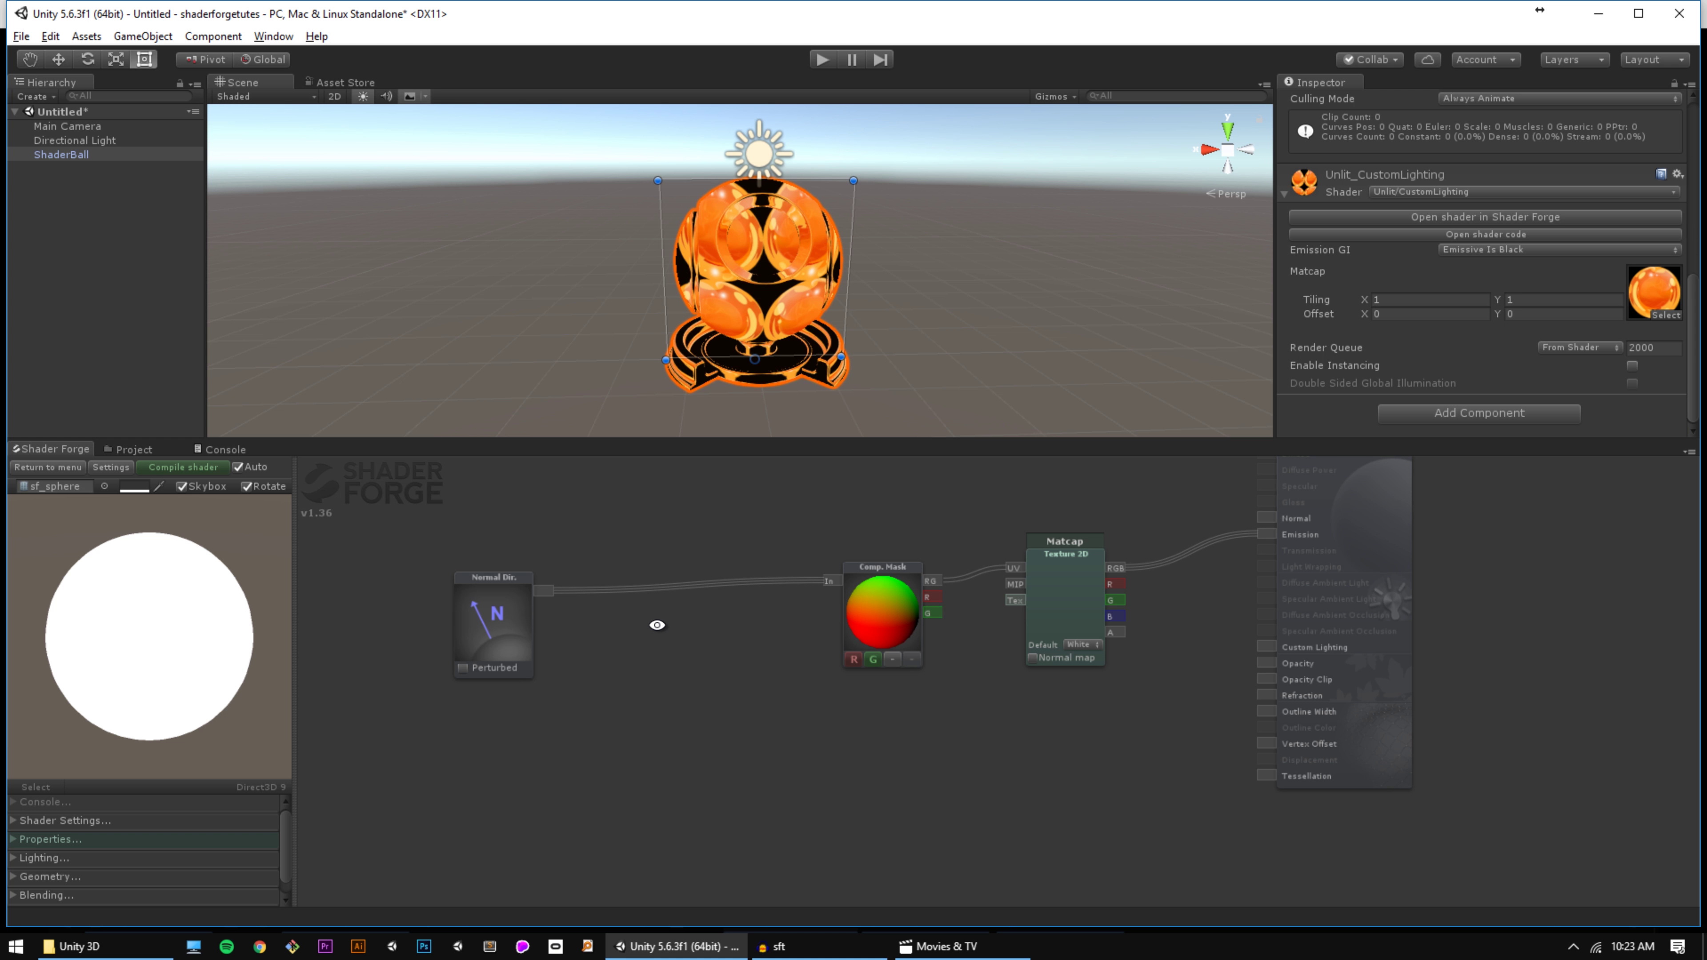
# Step: Add a Transform node between Normal Dir. and the Component Mask, with Normal Dir. as its input
pyautogui.press('t')
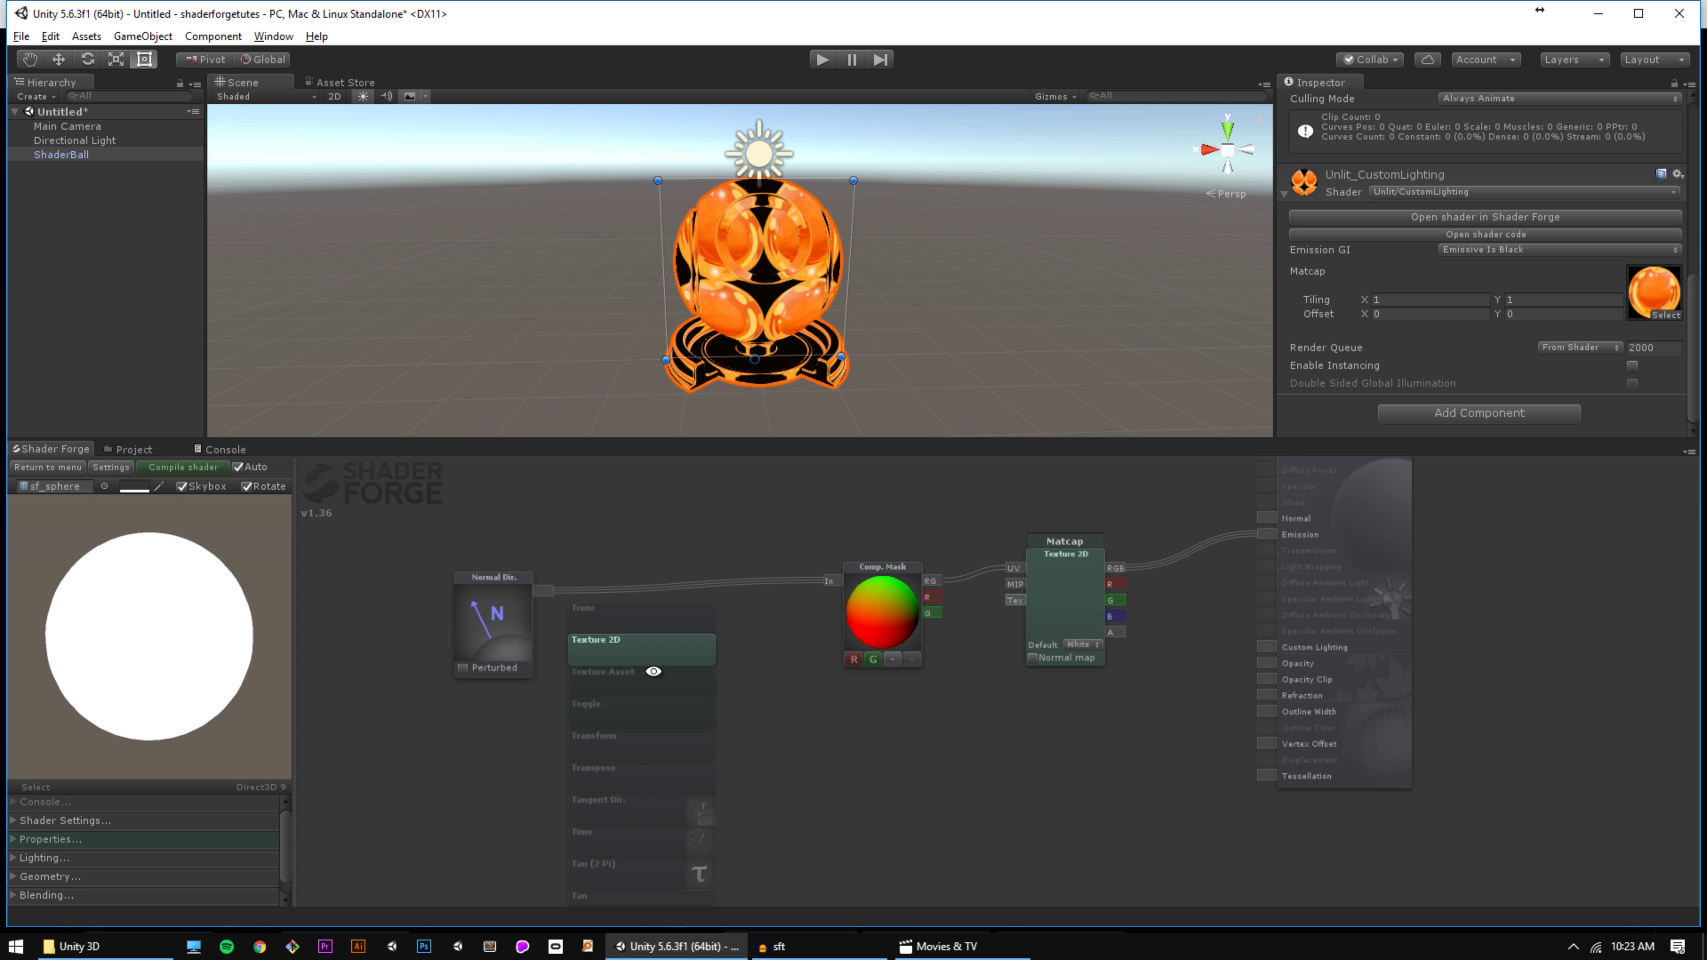
pyautogui.scroll(-5, 732, 610)
pyautogui.scroll(2, 733, 642)
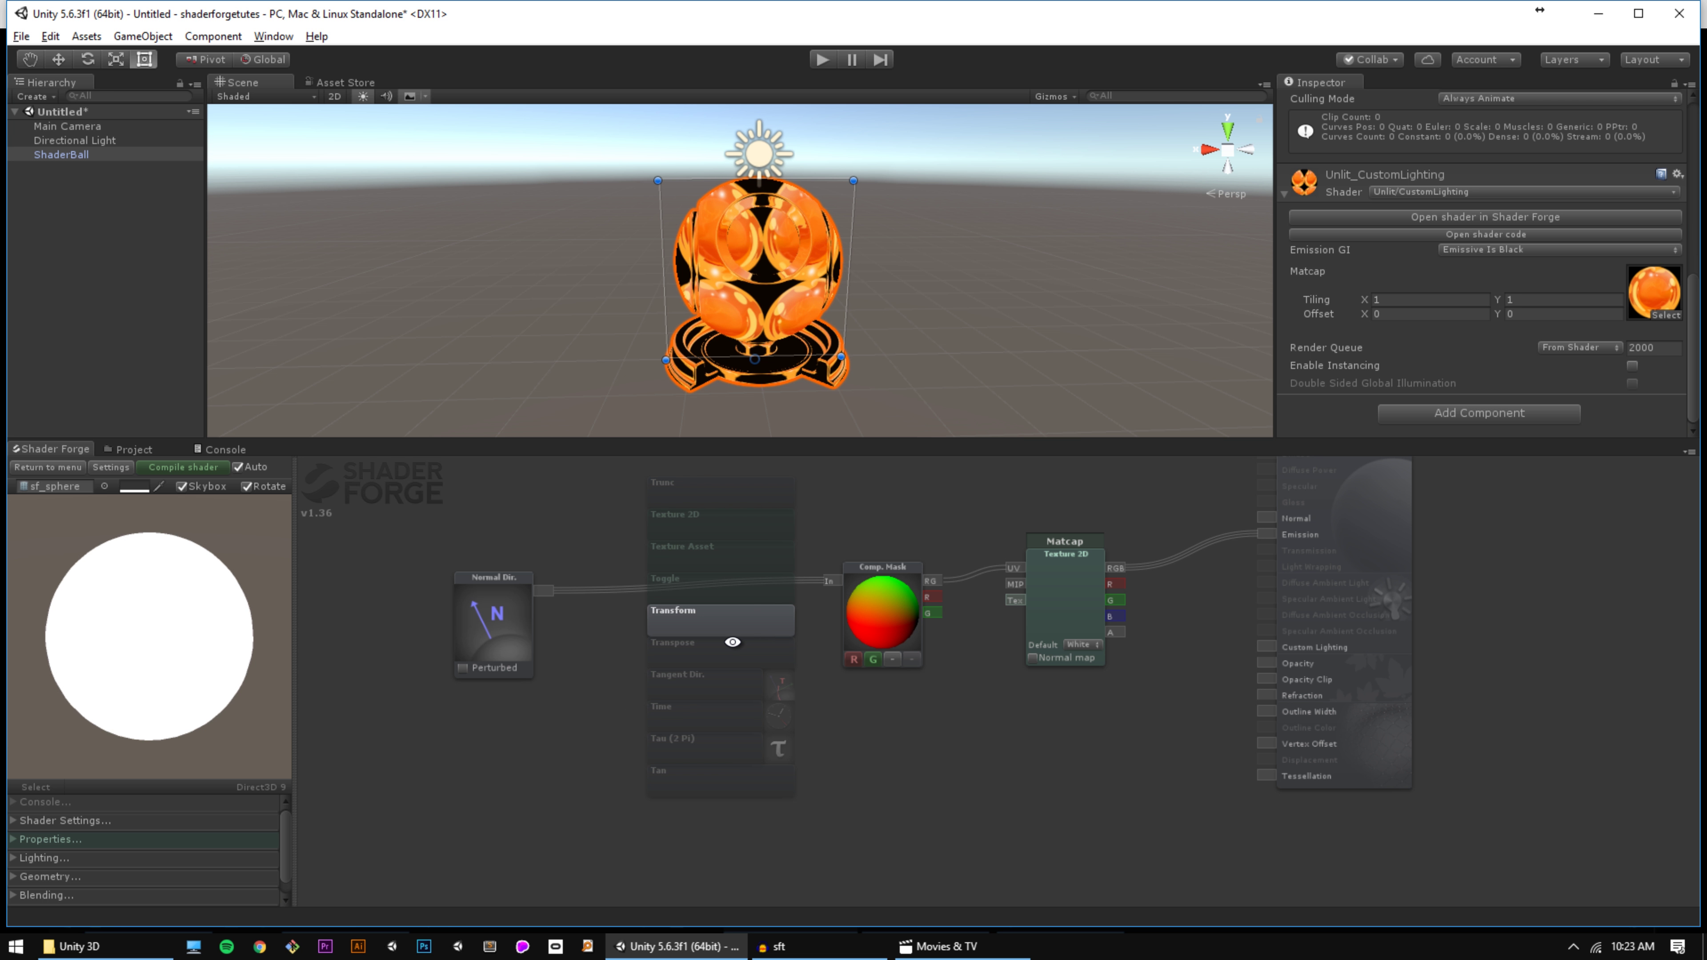
pyautogui.click(732, 642)
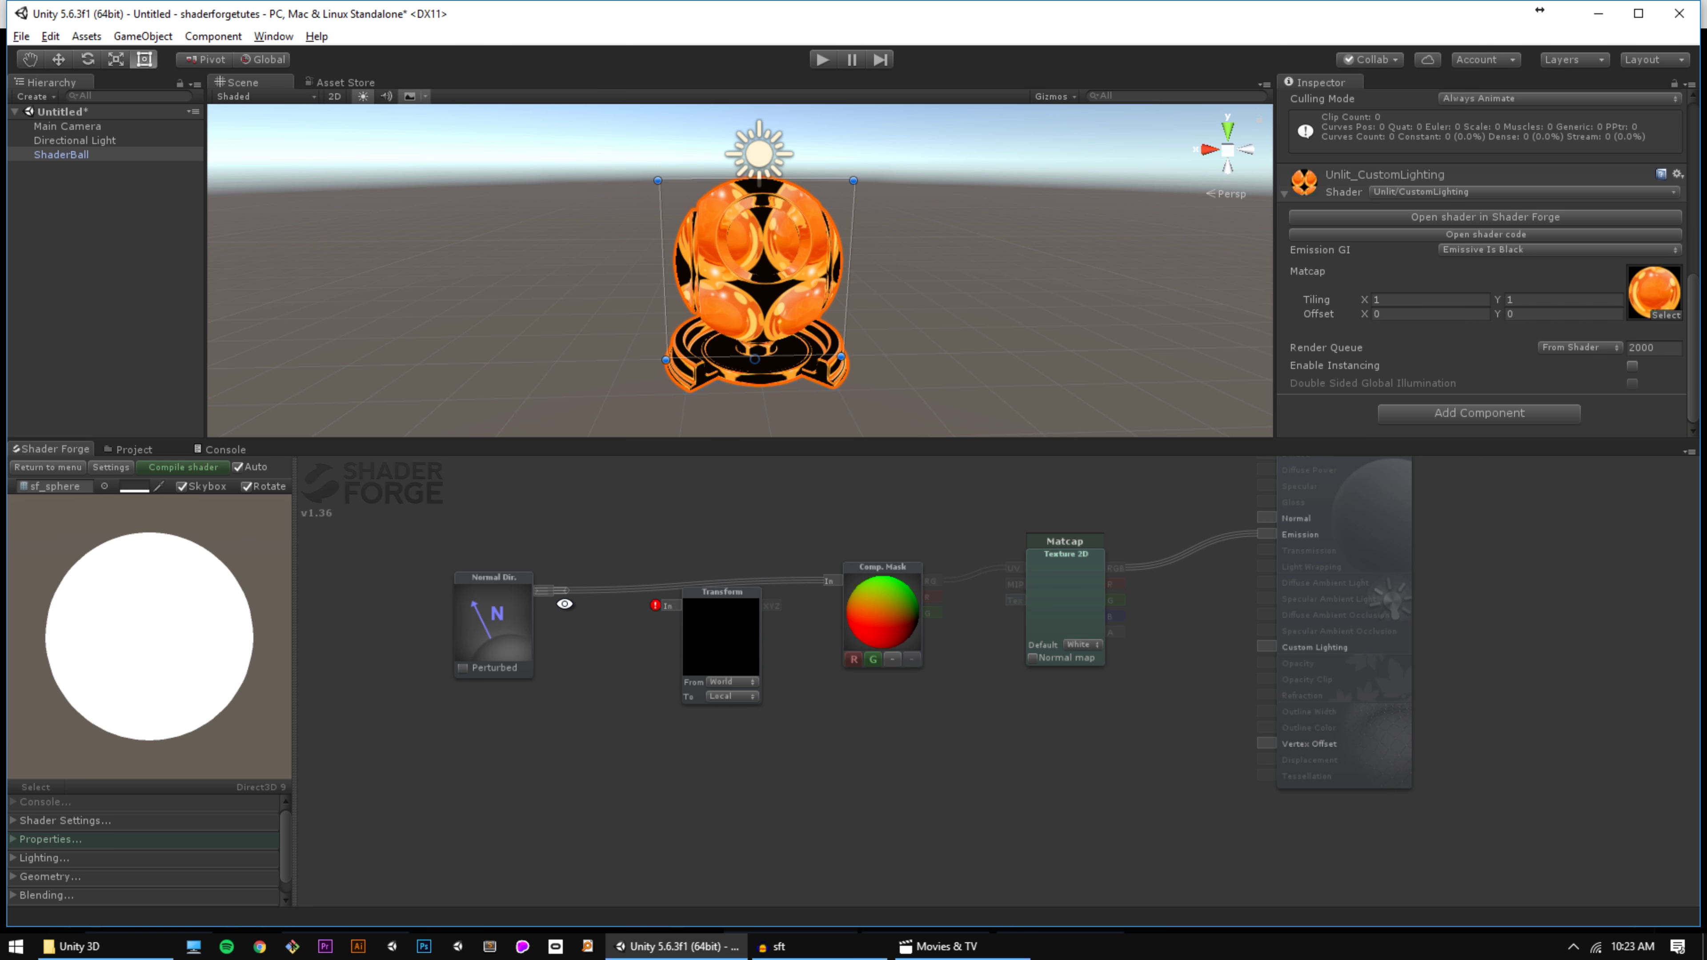
pyautogui.moveTo(545, 592); pyautogui.dragTo(669, 606)
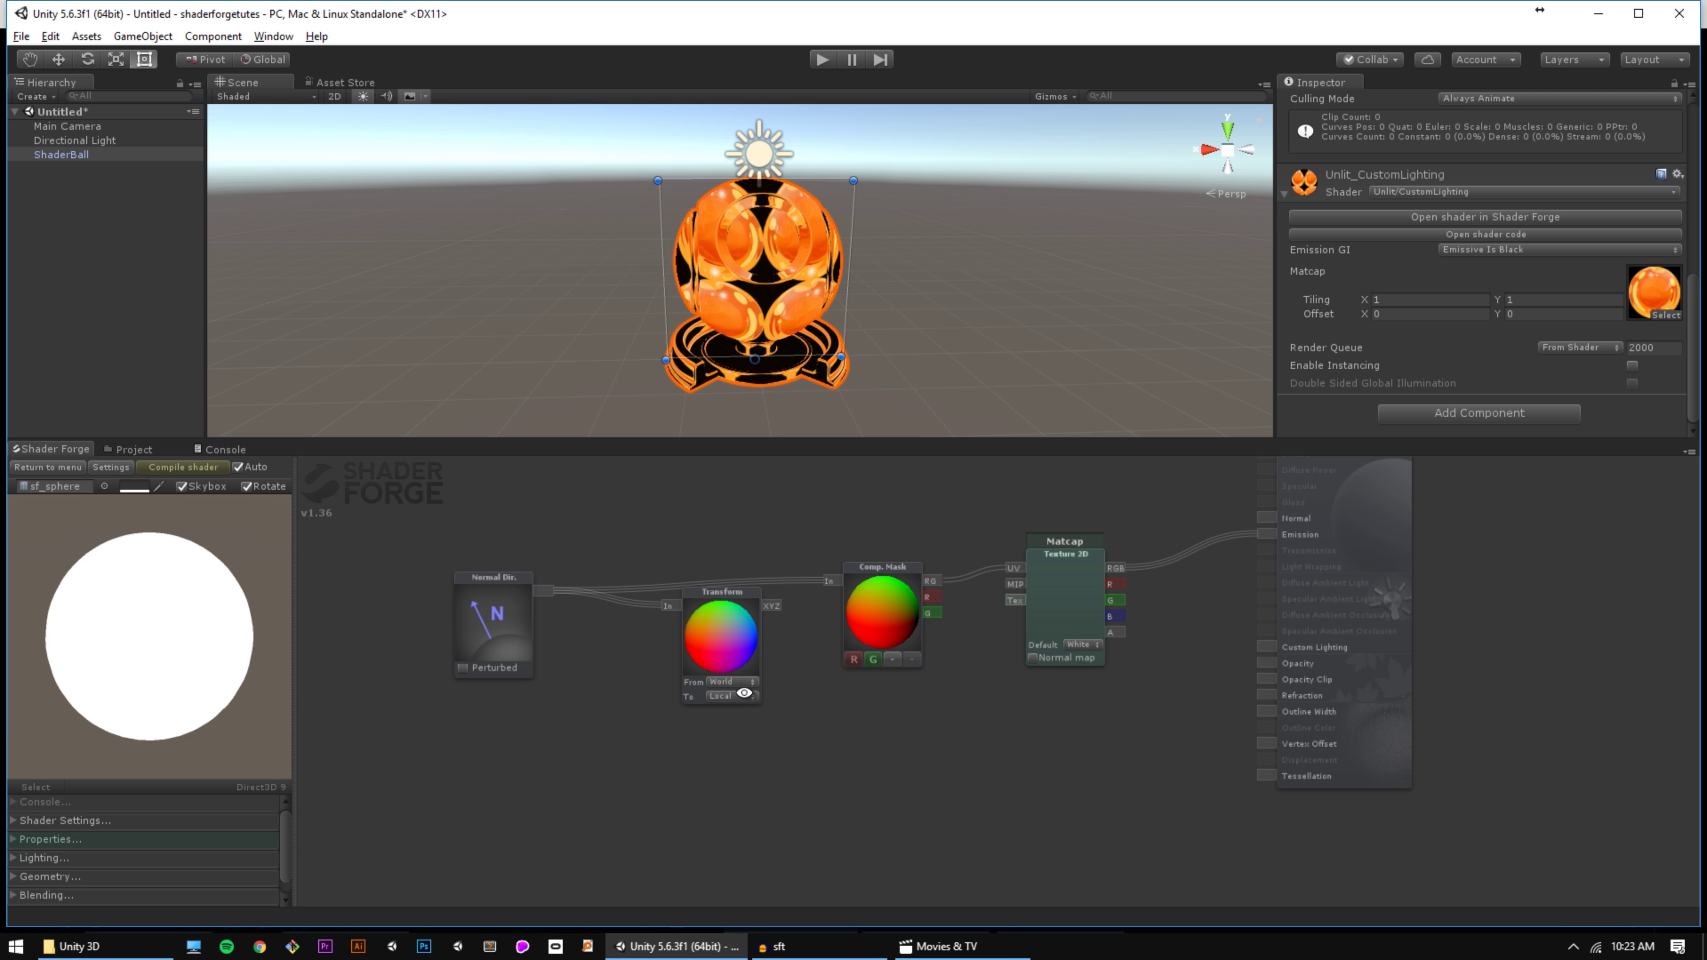
# Step: Set the Transform node to convert from World to View and connect its XYZ output to the Component Mask's input
pyautogui.click(742, 698)
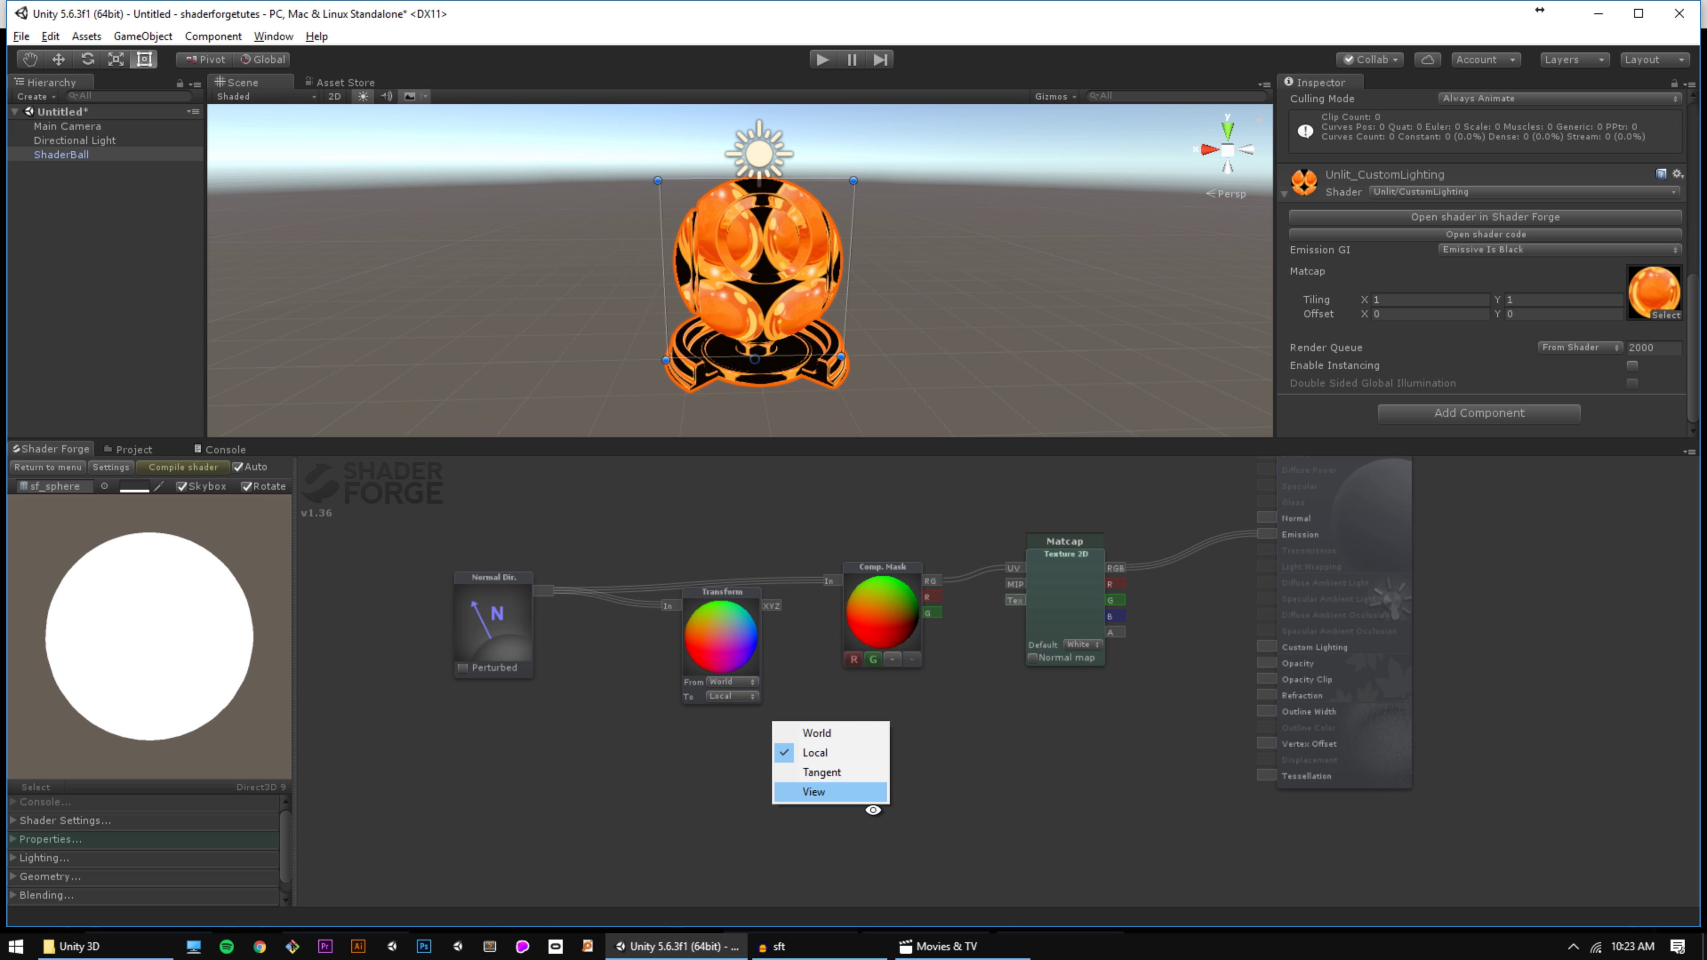
pyautogui.click(871, 799)
pyautogui.moveTo(742, 609); pyautogui.dragTo(830, 582)
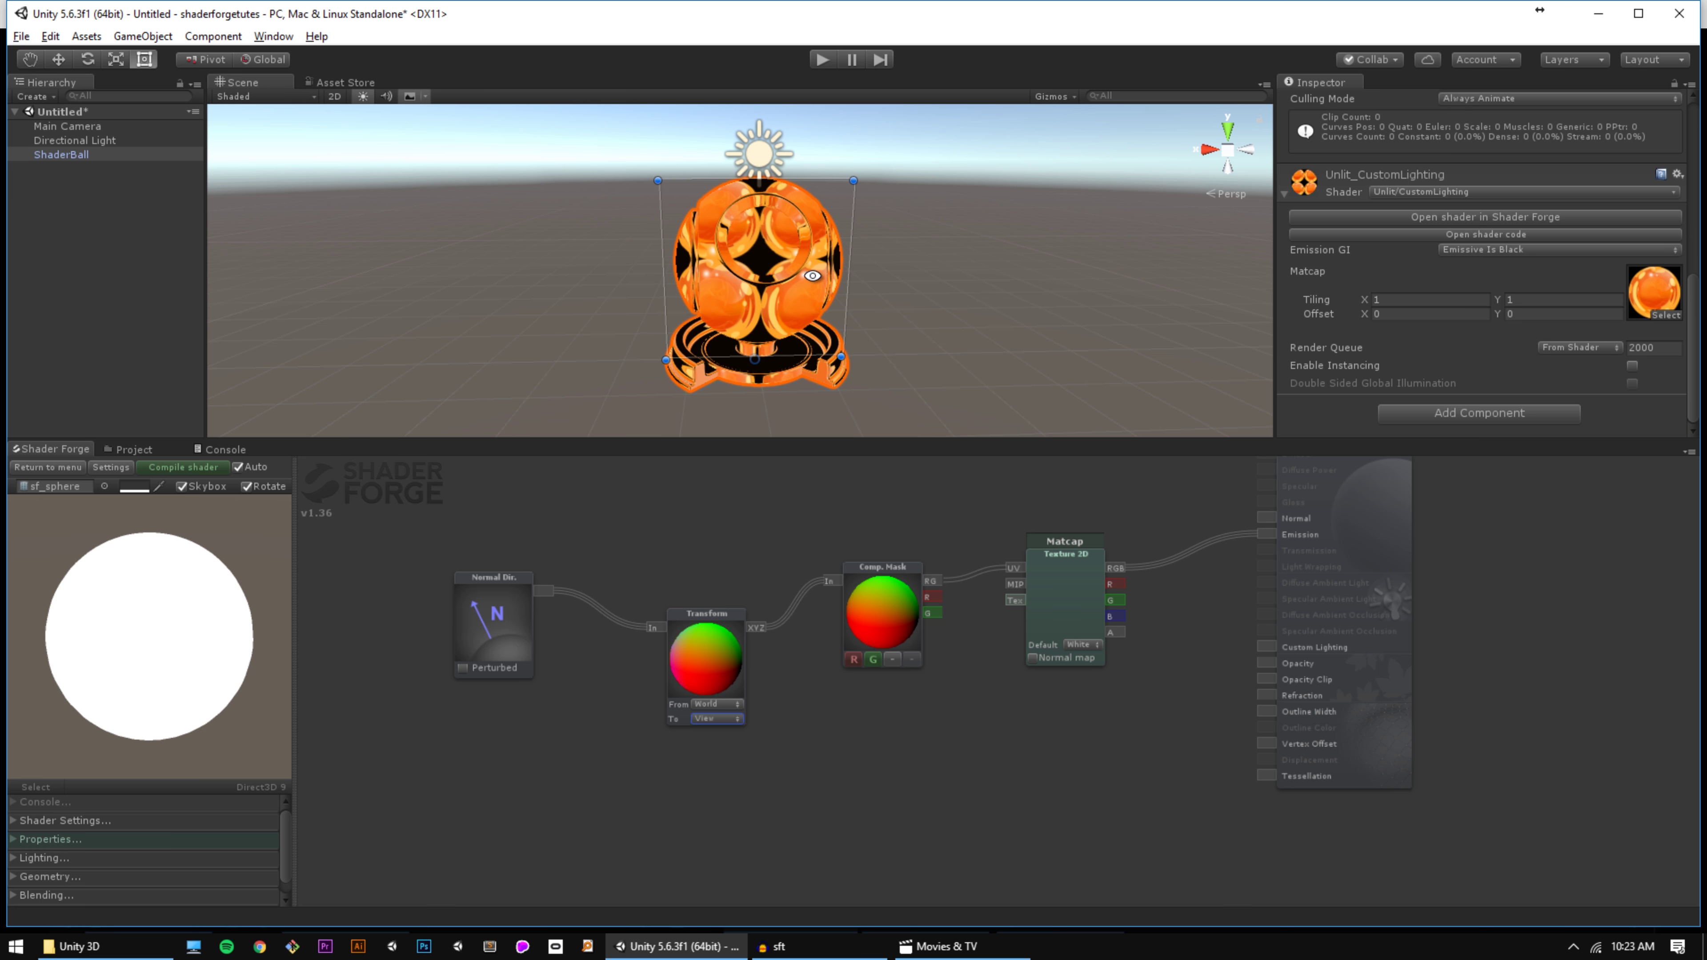
pyautogui.keyDown('alt'); pyautogui.moveTo(798, 293); pyautogui.dragTo(1163, 310); pyautogui.keyUp('alt')
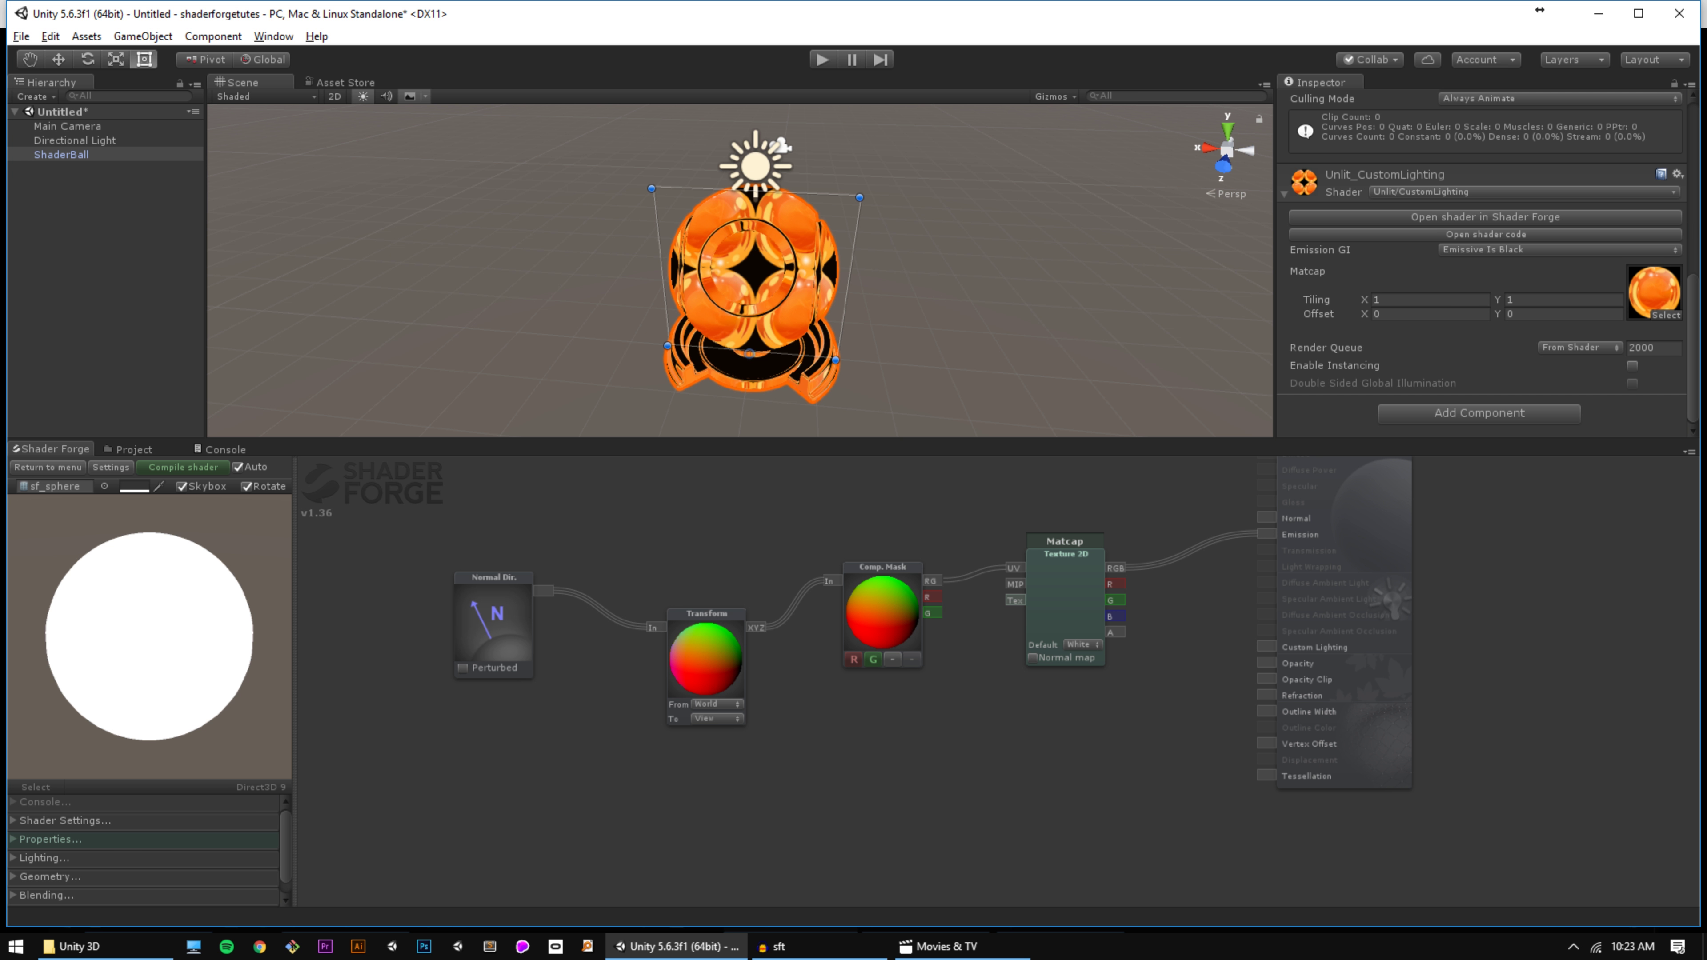
pyautogui.keyDown('alt'); pyautogui.moveTo(824, 330); pyautogui.dragTo(857, 275); pyautogui.keyUp('alt')
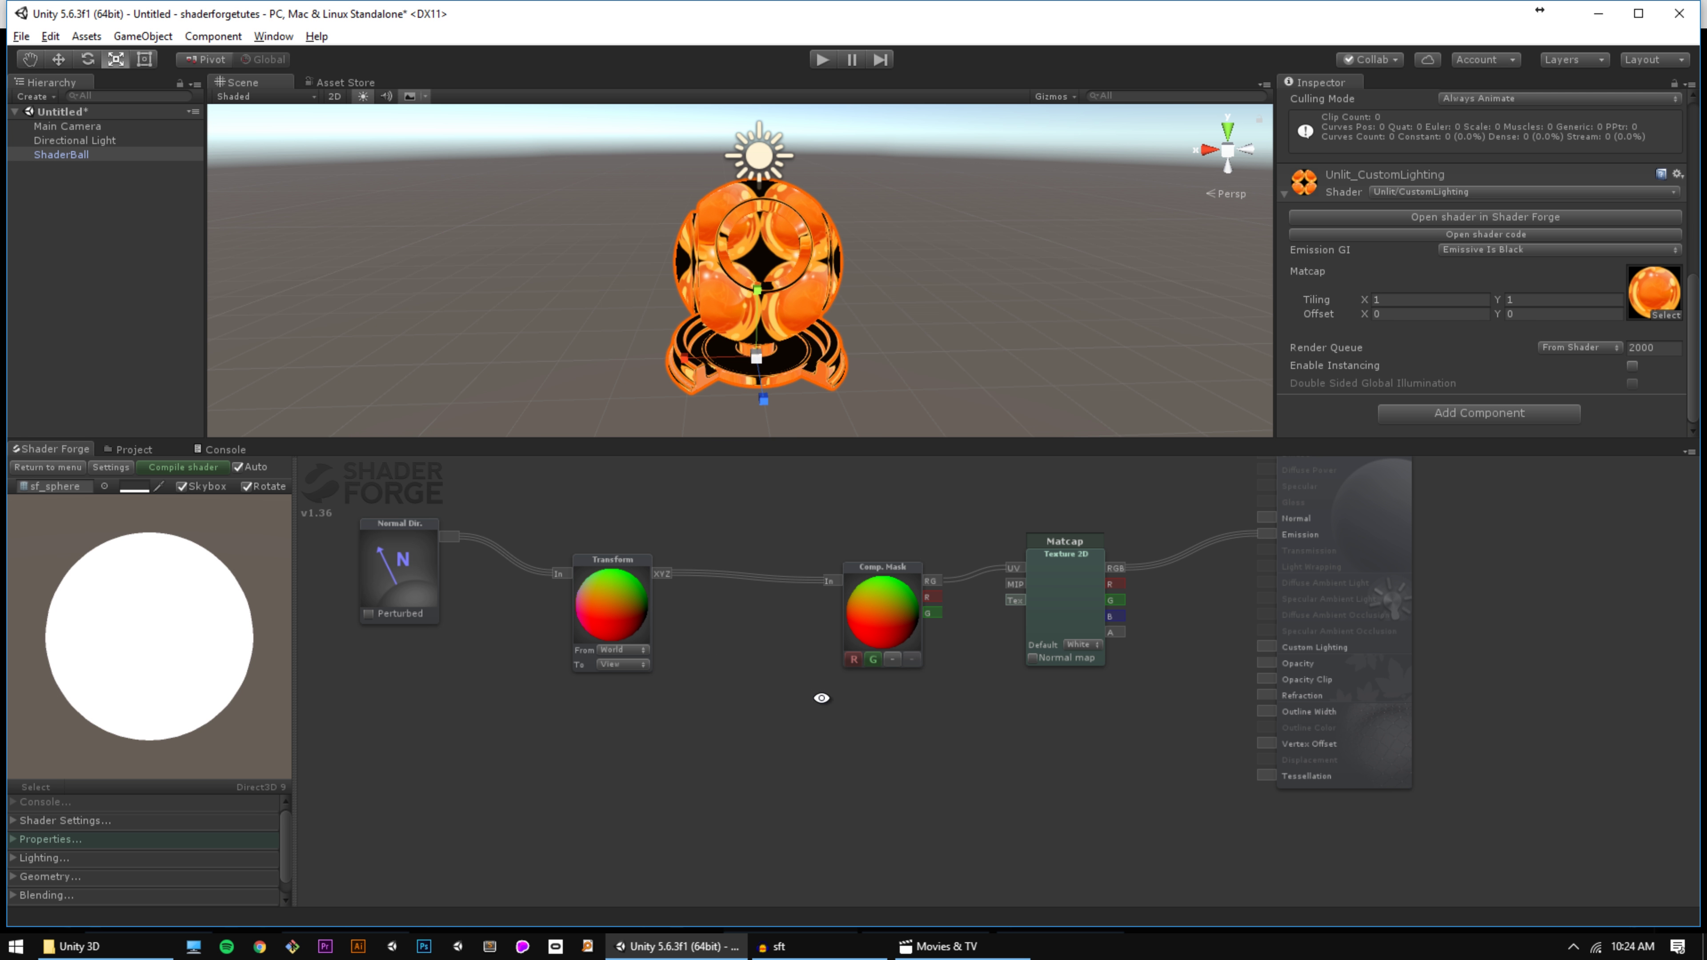
# Step: Add a Remap (Simple) node and feed it from the Transform node's XYZ output
pyautogui.press('r')
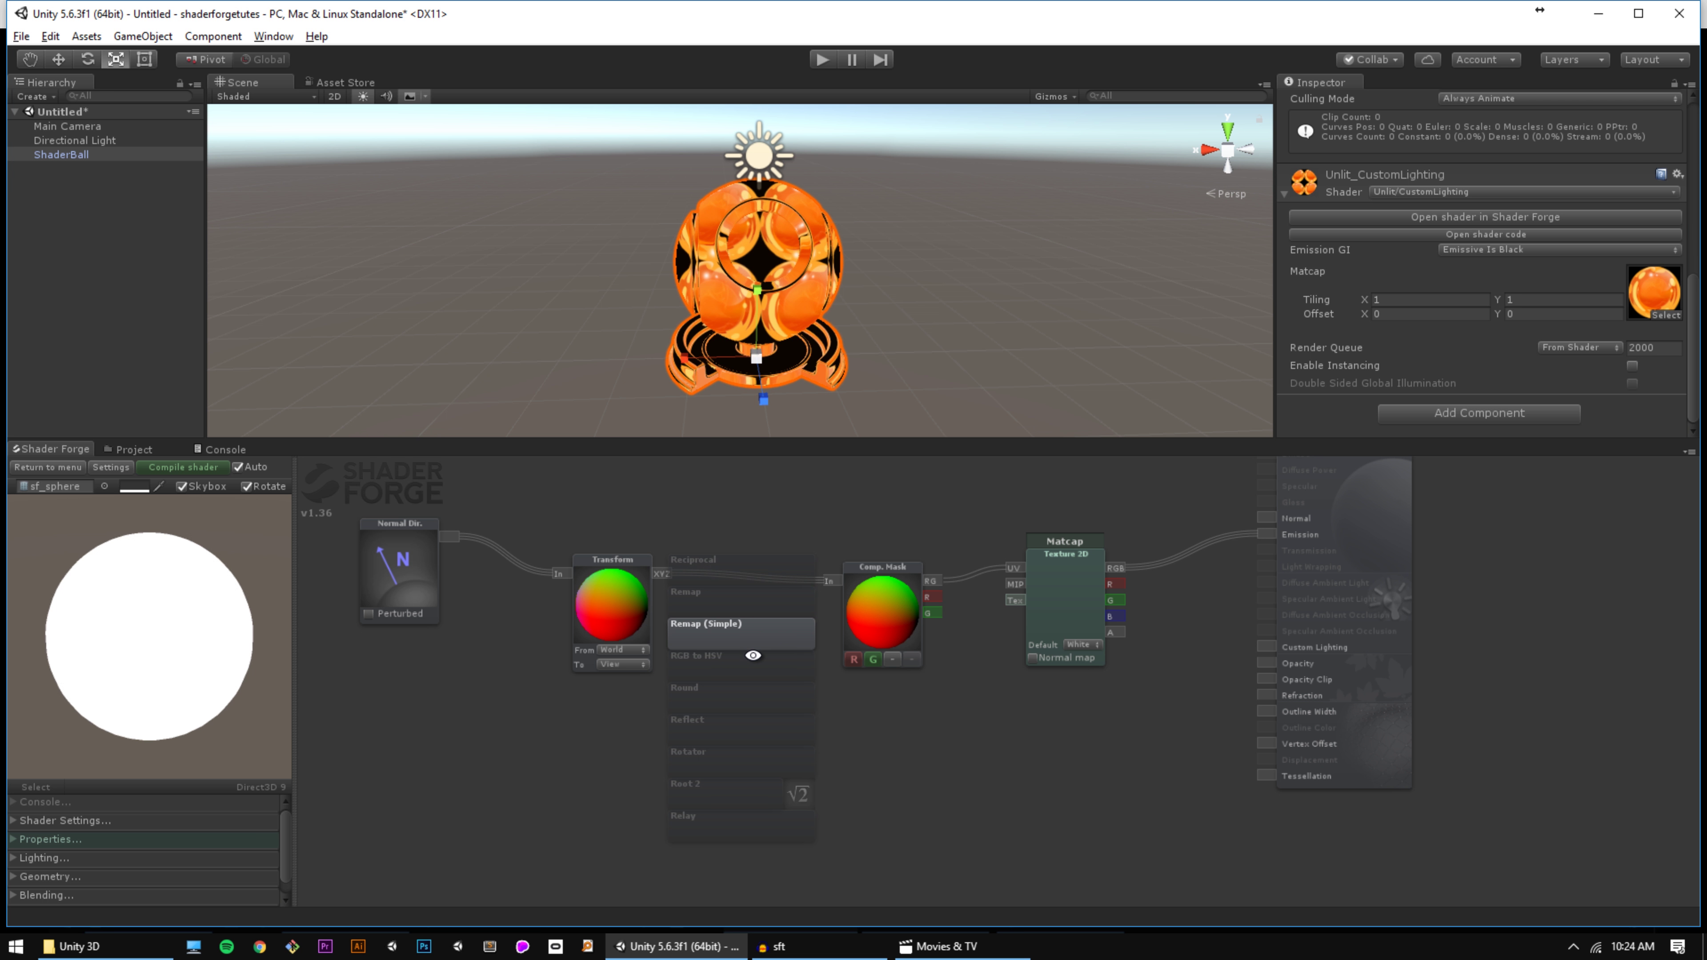
pyautogui.click(770, 698)
pyautogui.moveTo(664, 573); pyautogui.dragTo(721, 662)
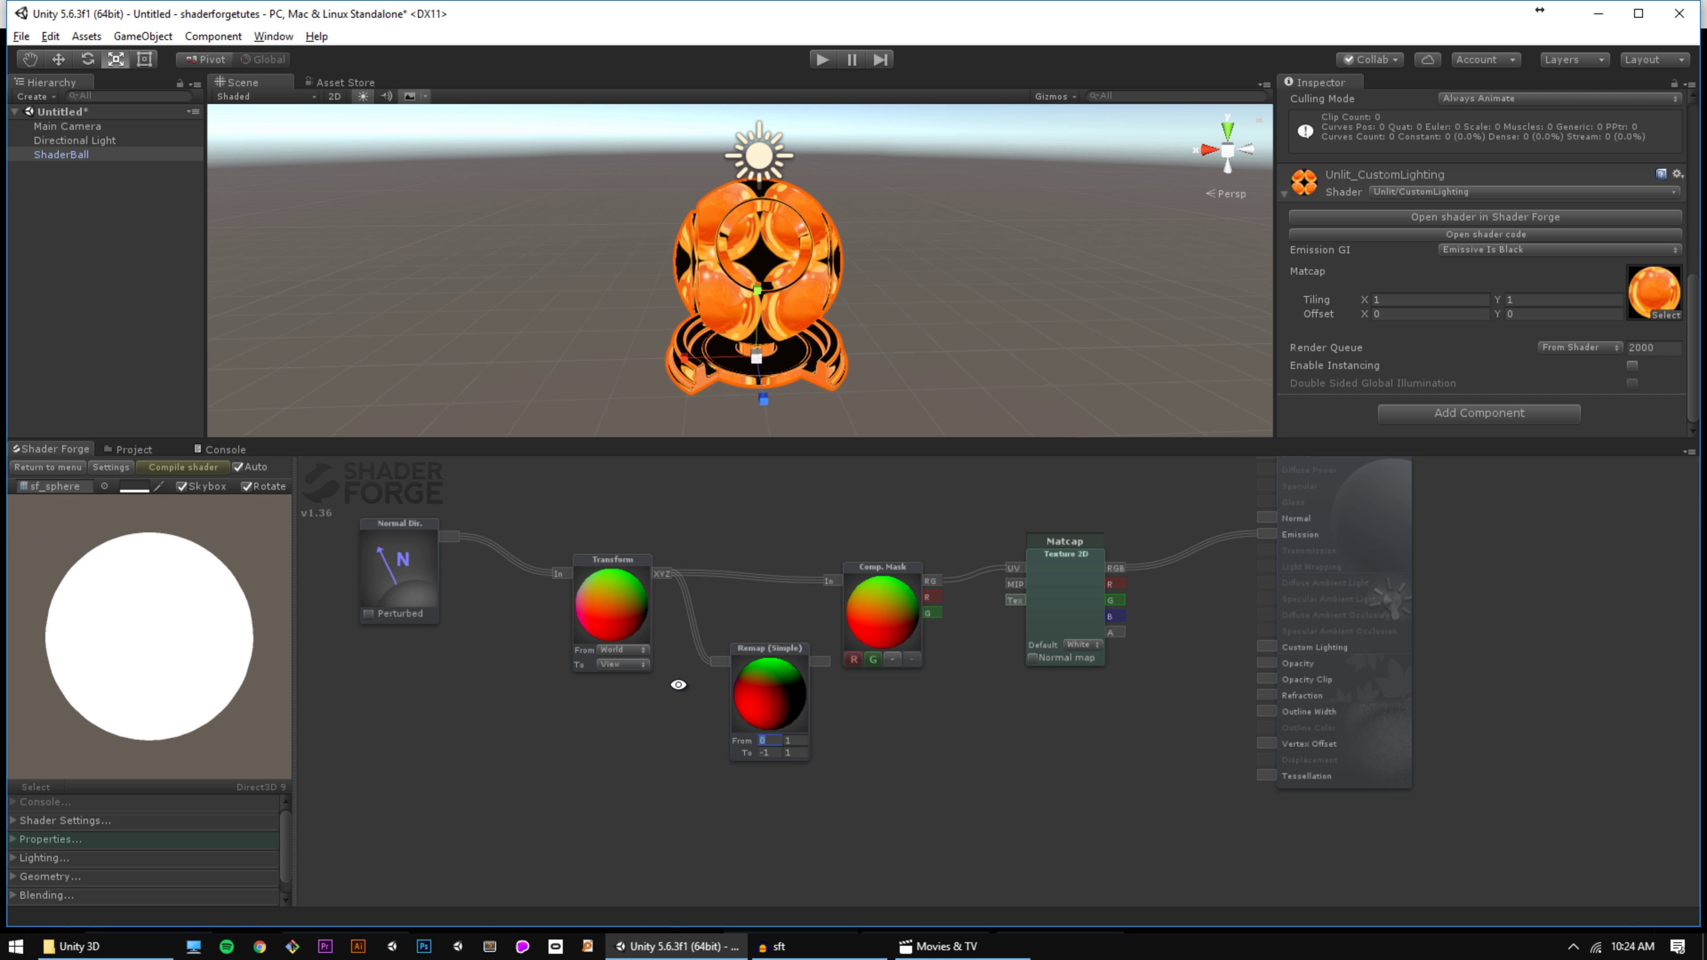
# Step: Set the Remap node to convert -1 to 1 into 0 to 1, and connect its output to the Component Mask's input
pyautogui.write('-1')
pyautogui.press('Tab')
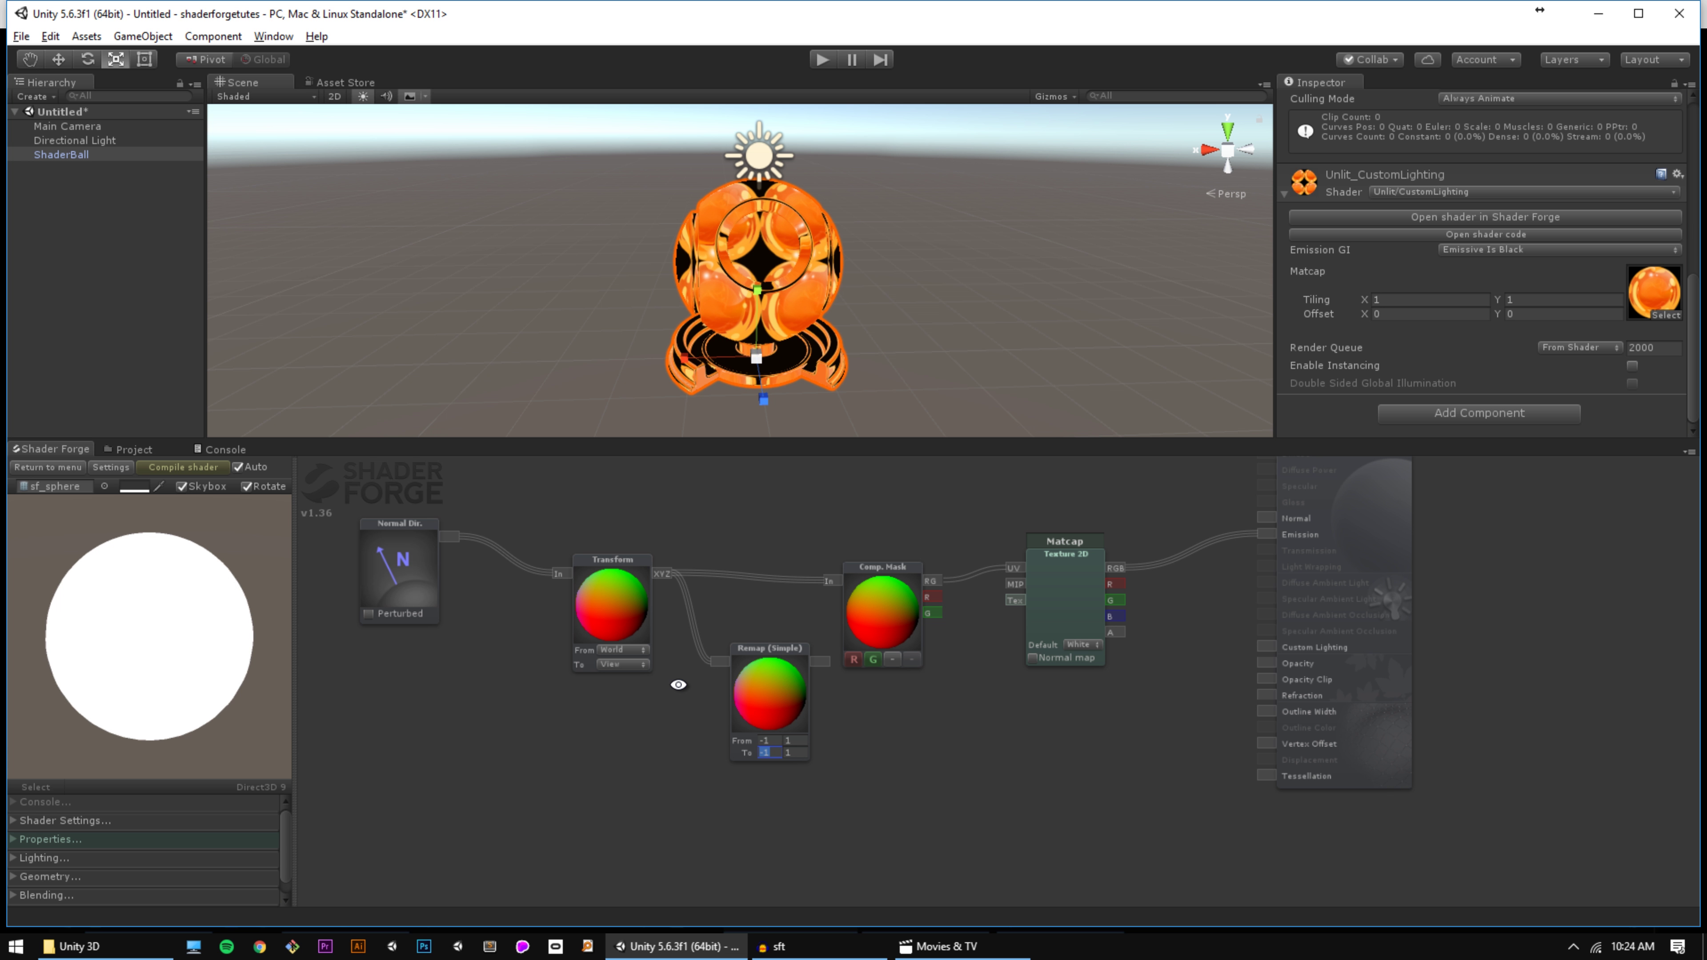
pyautogui.write('0')
pyautogui.press('Tab')
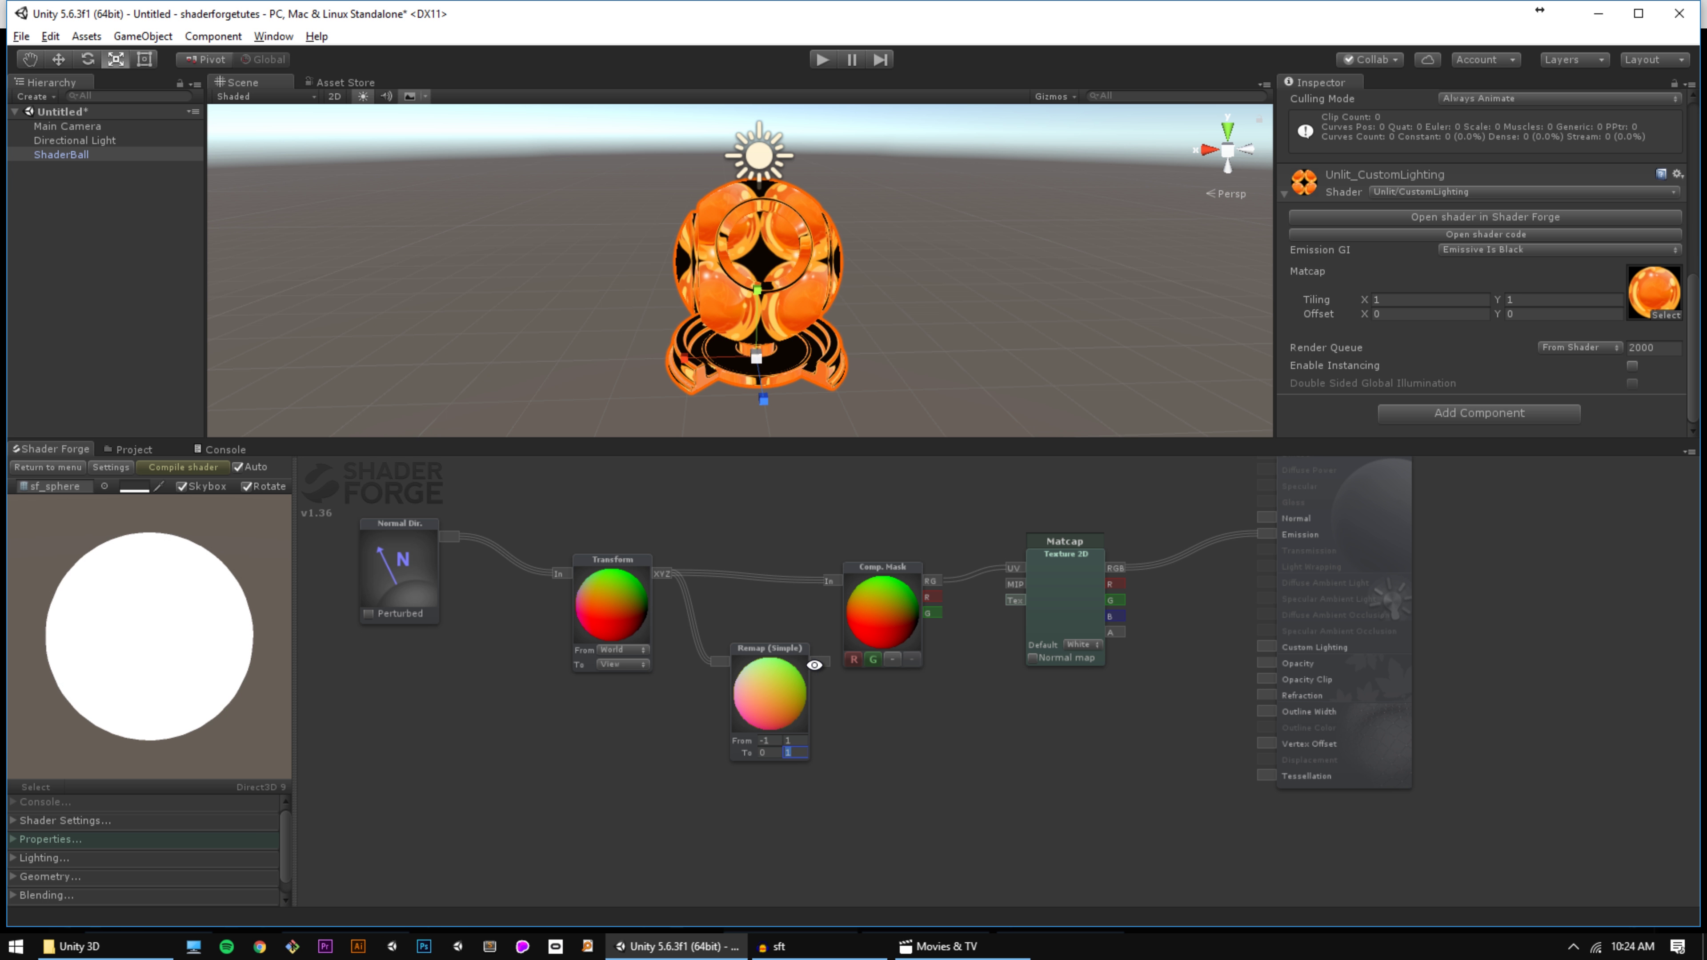
pyautogui.moveTo(820, 662); pyautogui.dragTo(844, 592)
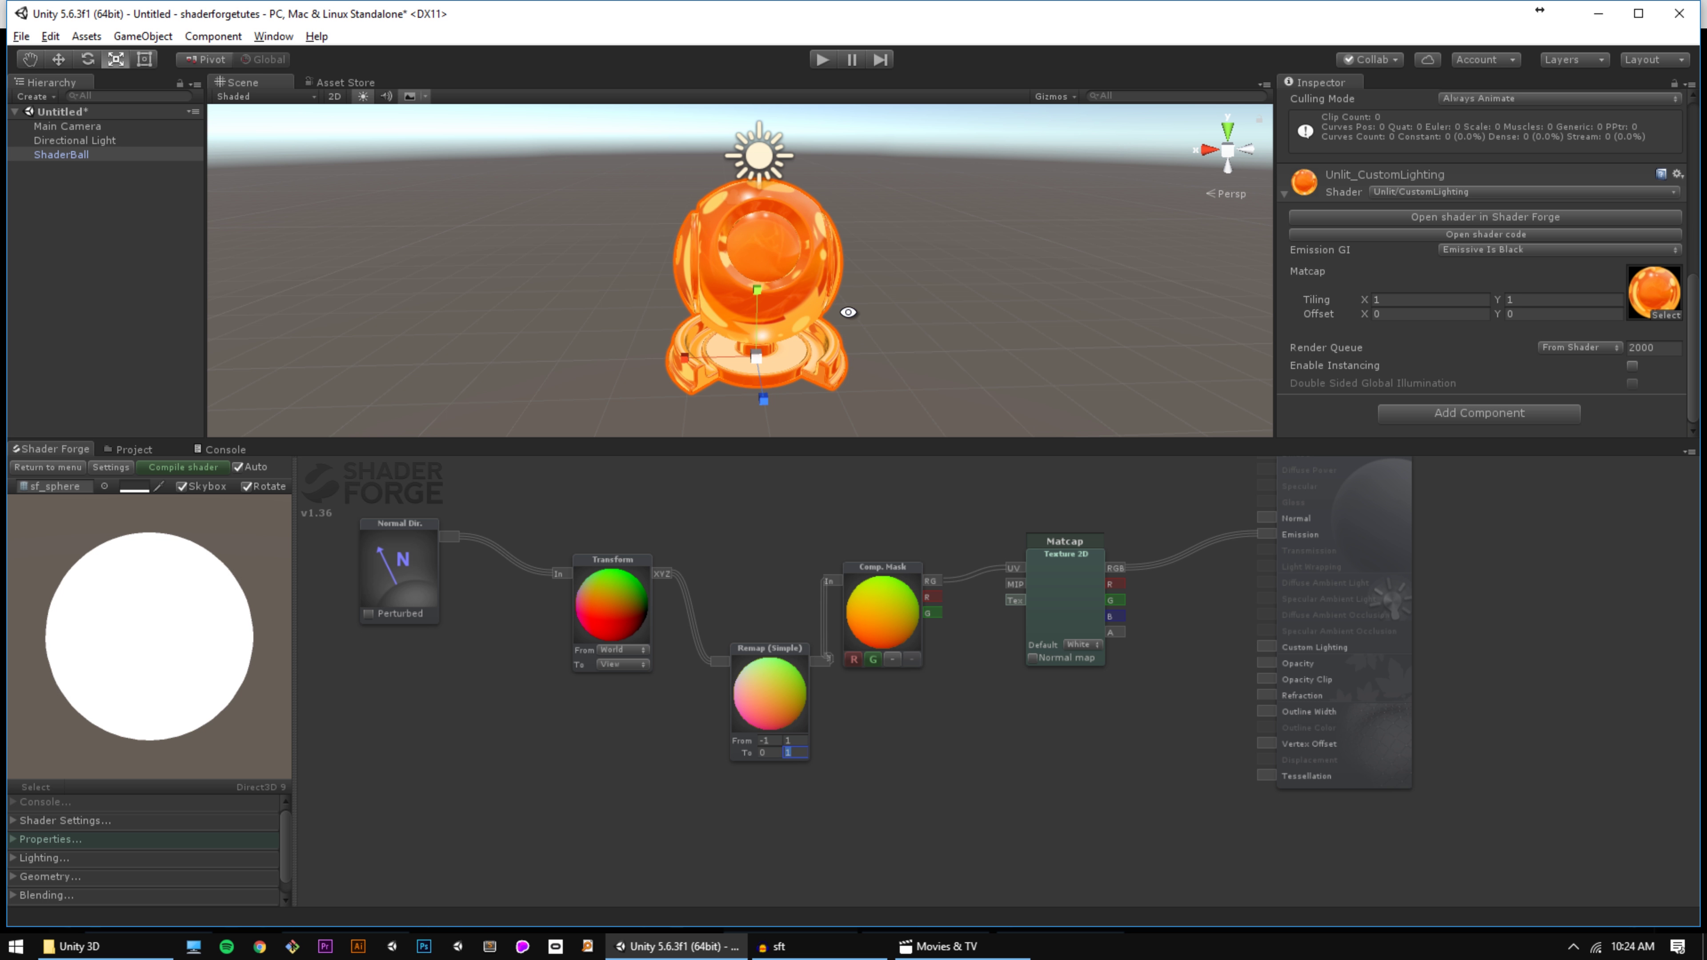
pyautogui.keyDown('alt'); pyautogui.moveTo(849, 312); pyautogui.dragTo(924, 313); pyautogui.keyUp('alt')
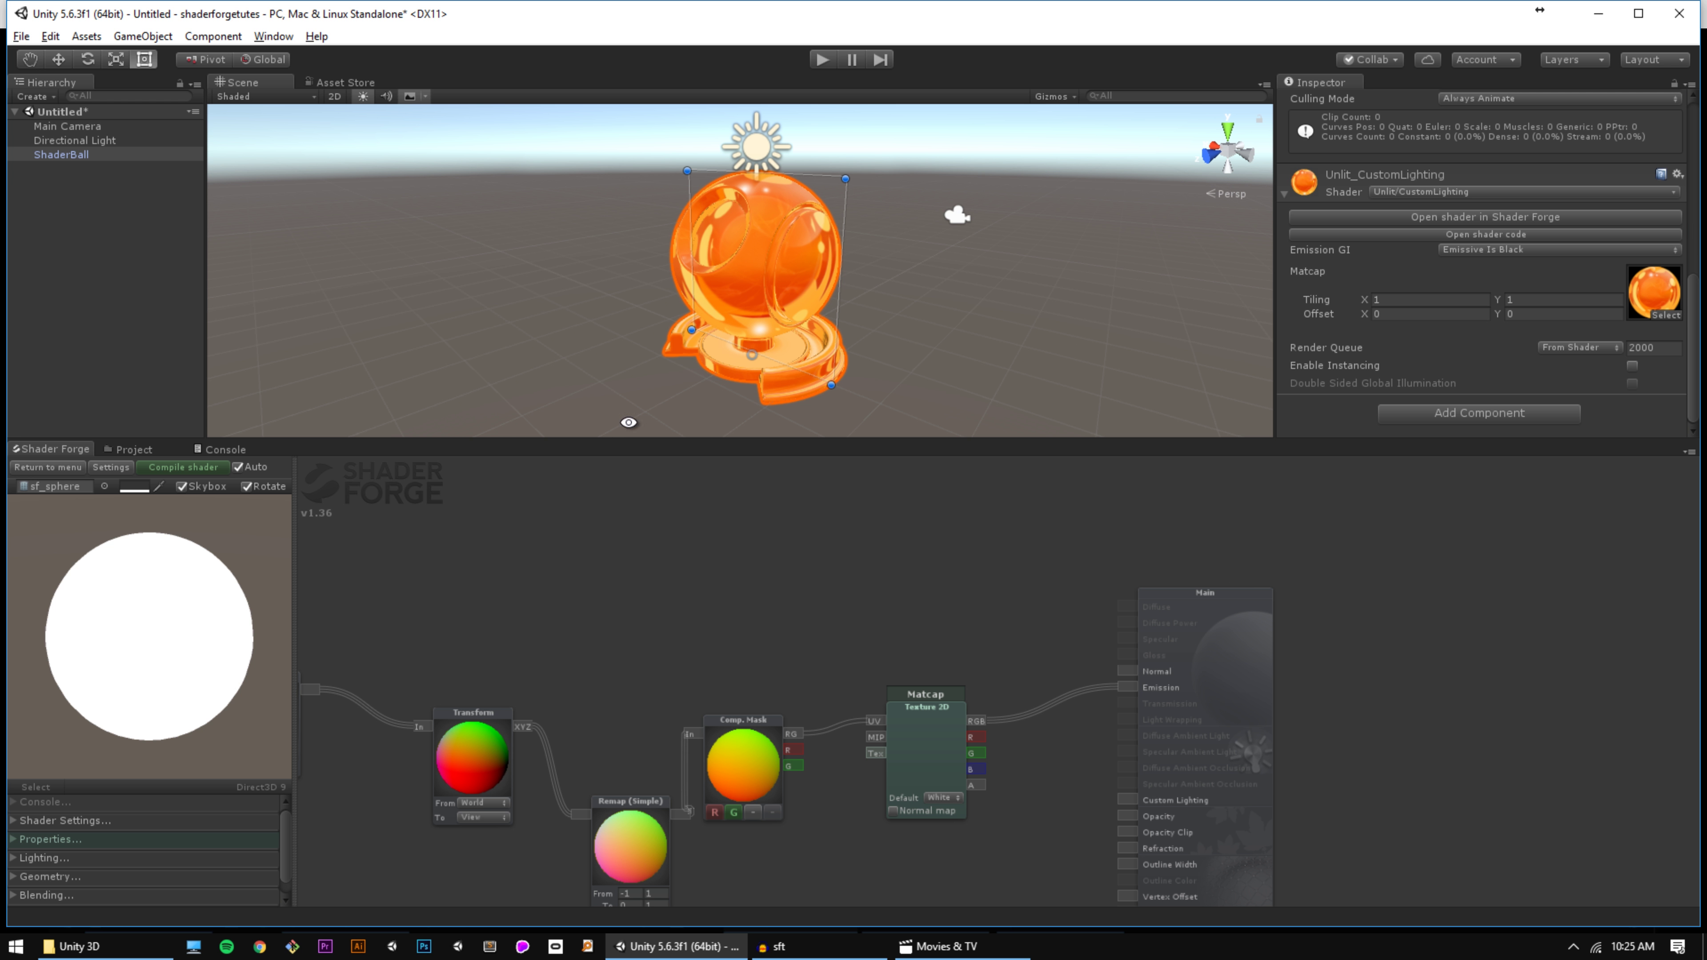
# Step: Examine the FoamBump normal map among the project assets, then return to the shader graph
pyautogui.click(156, 453)
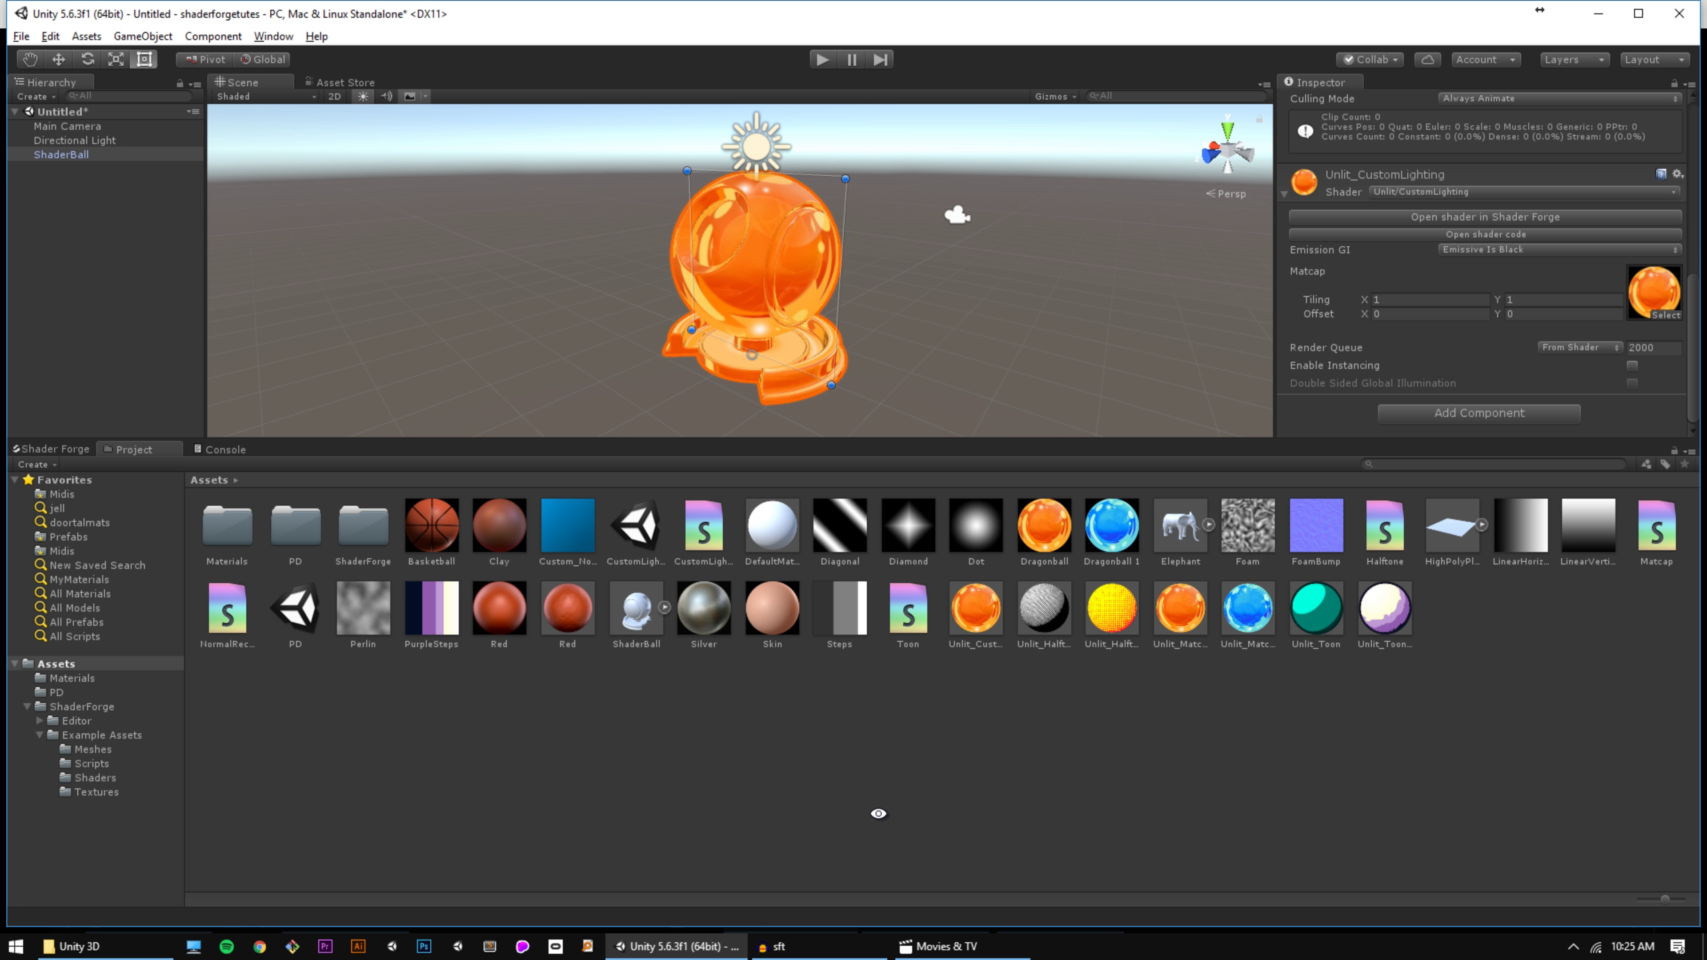
pyautogui.click(1316, 526)
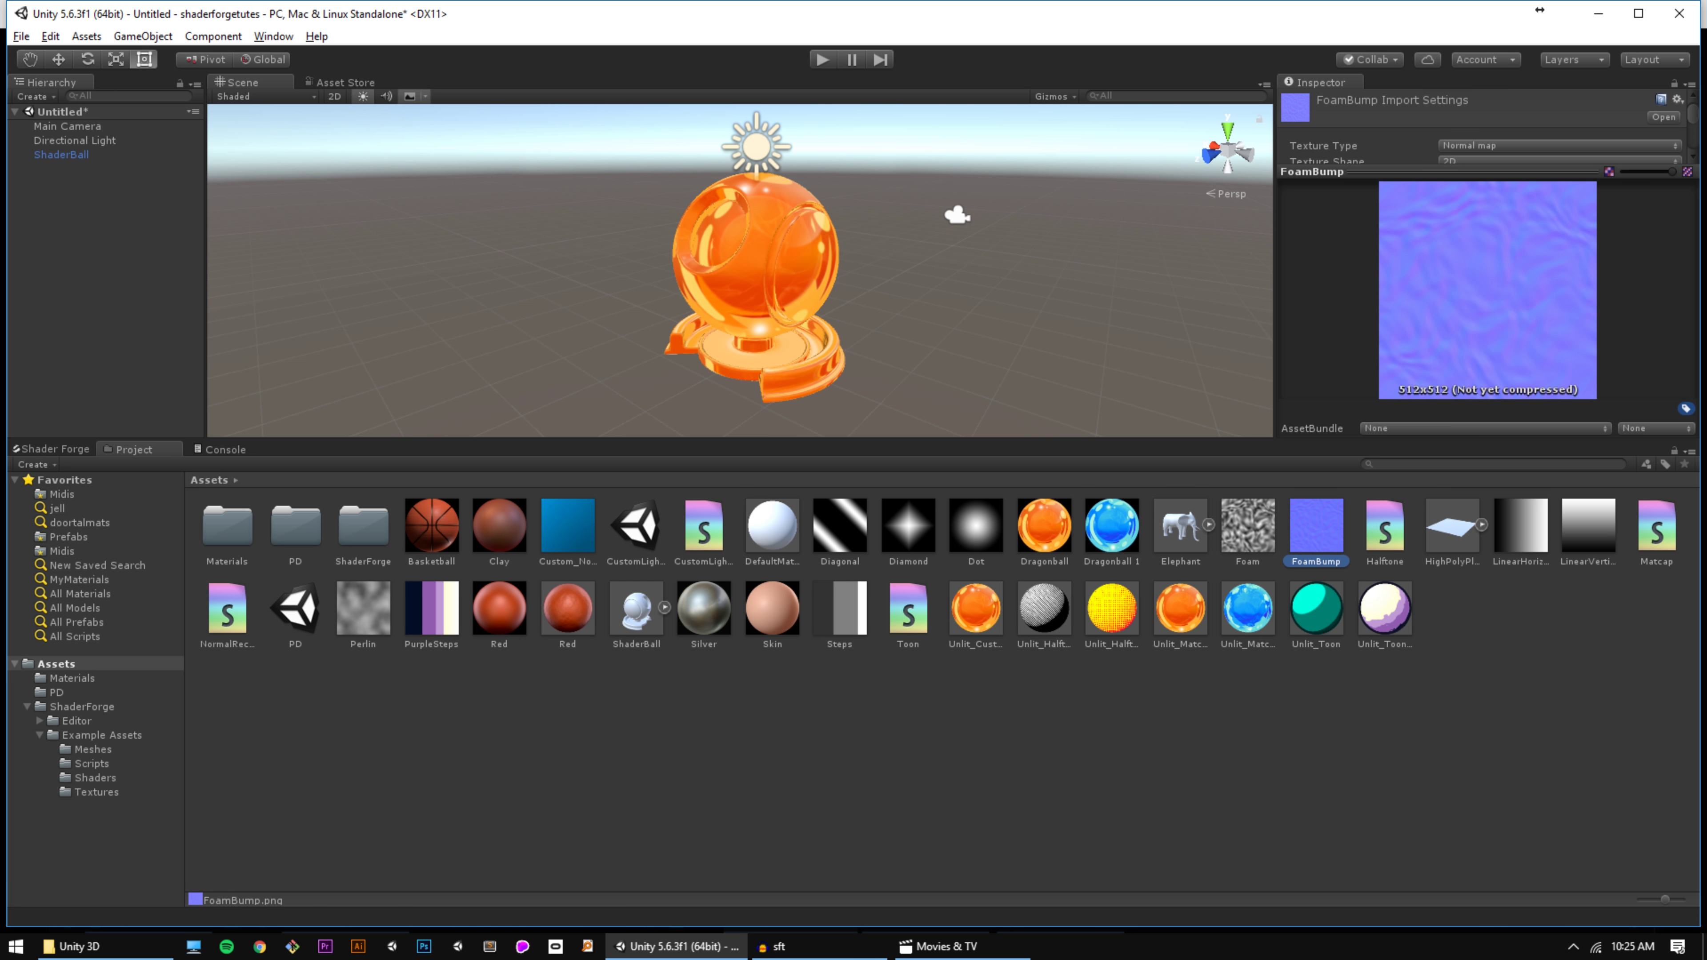
pyautogui.click(53, 449)
# Step: Add a Texture 2D node named Bump, mark it as a normal map and connect its RGB output to Main's Normal input
pyautogui.moveTo(833, 619); pyautogui.dragTo(819, 665, button='middle')
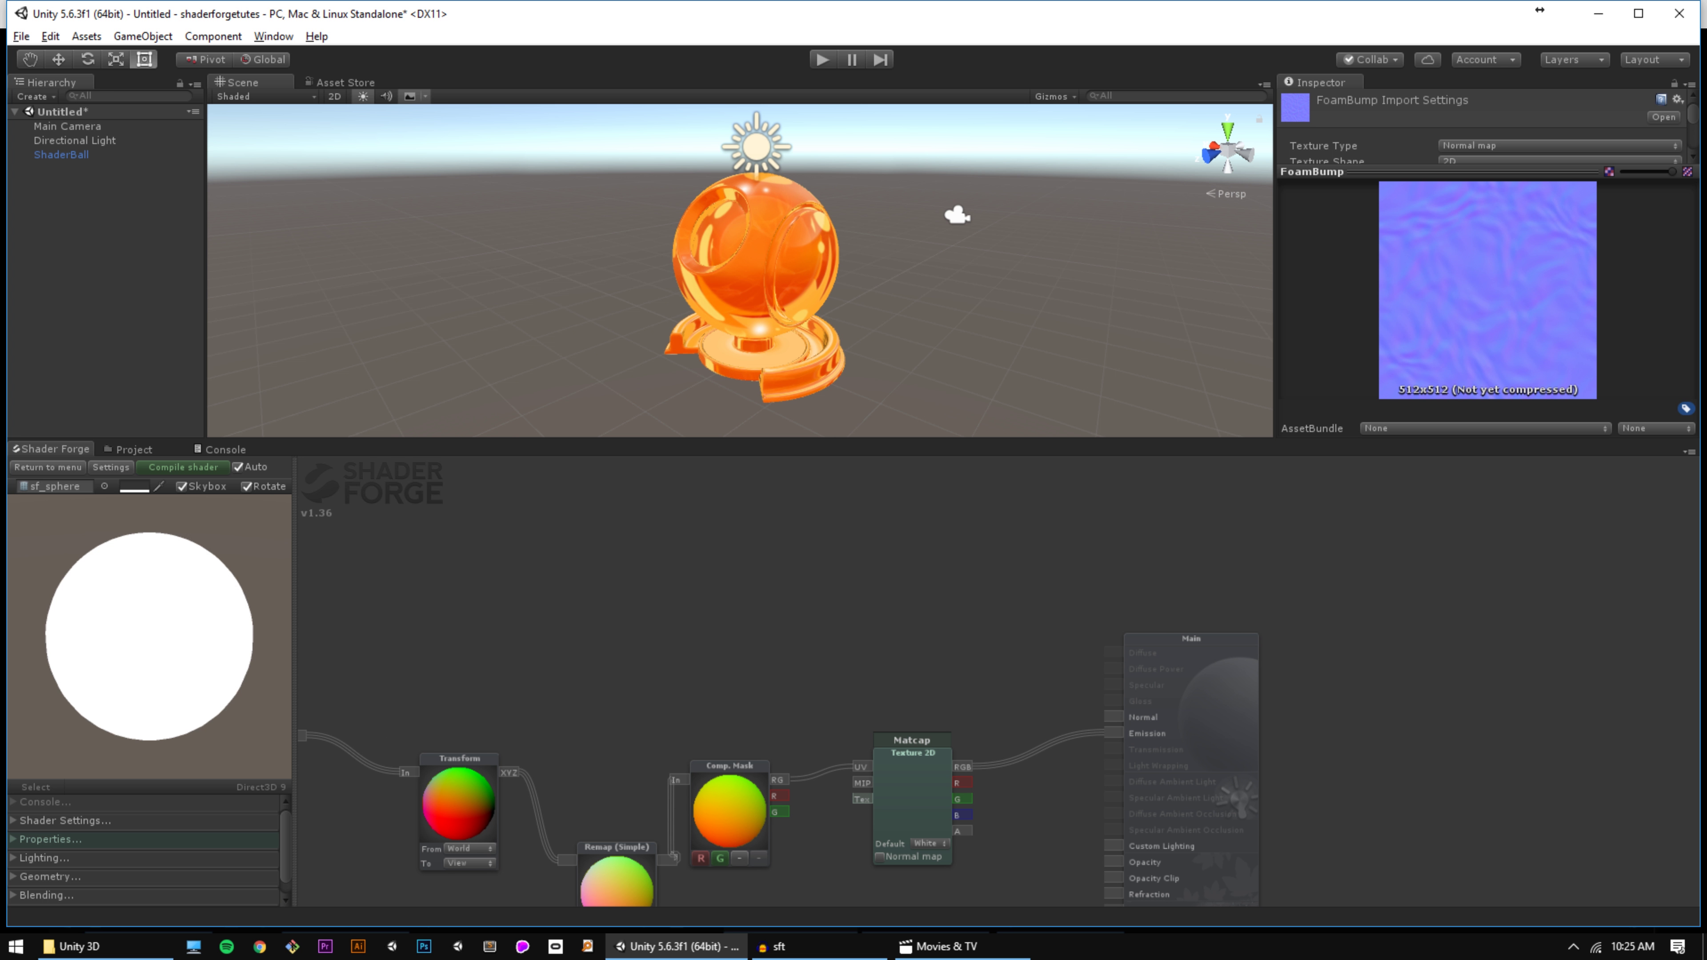
pyautogui.press('t')
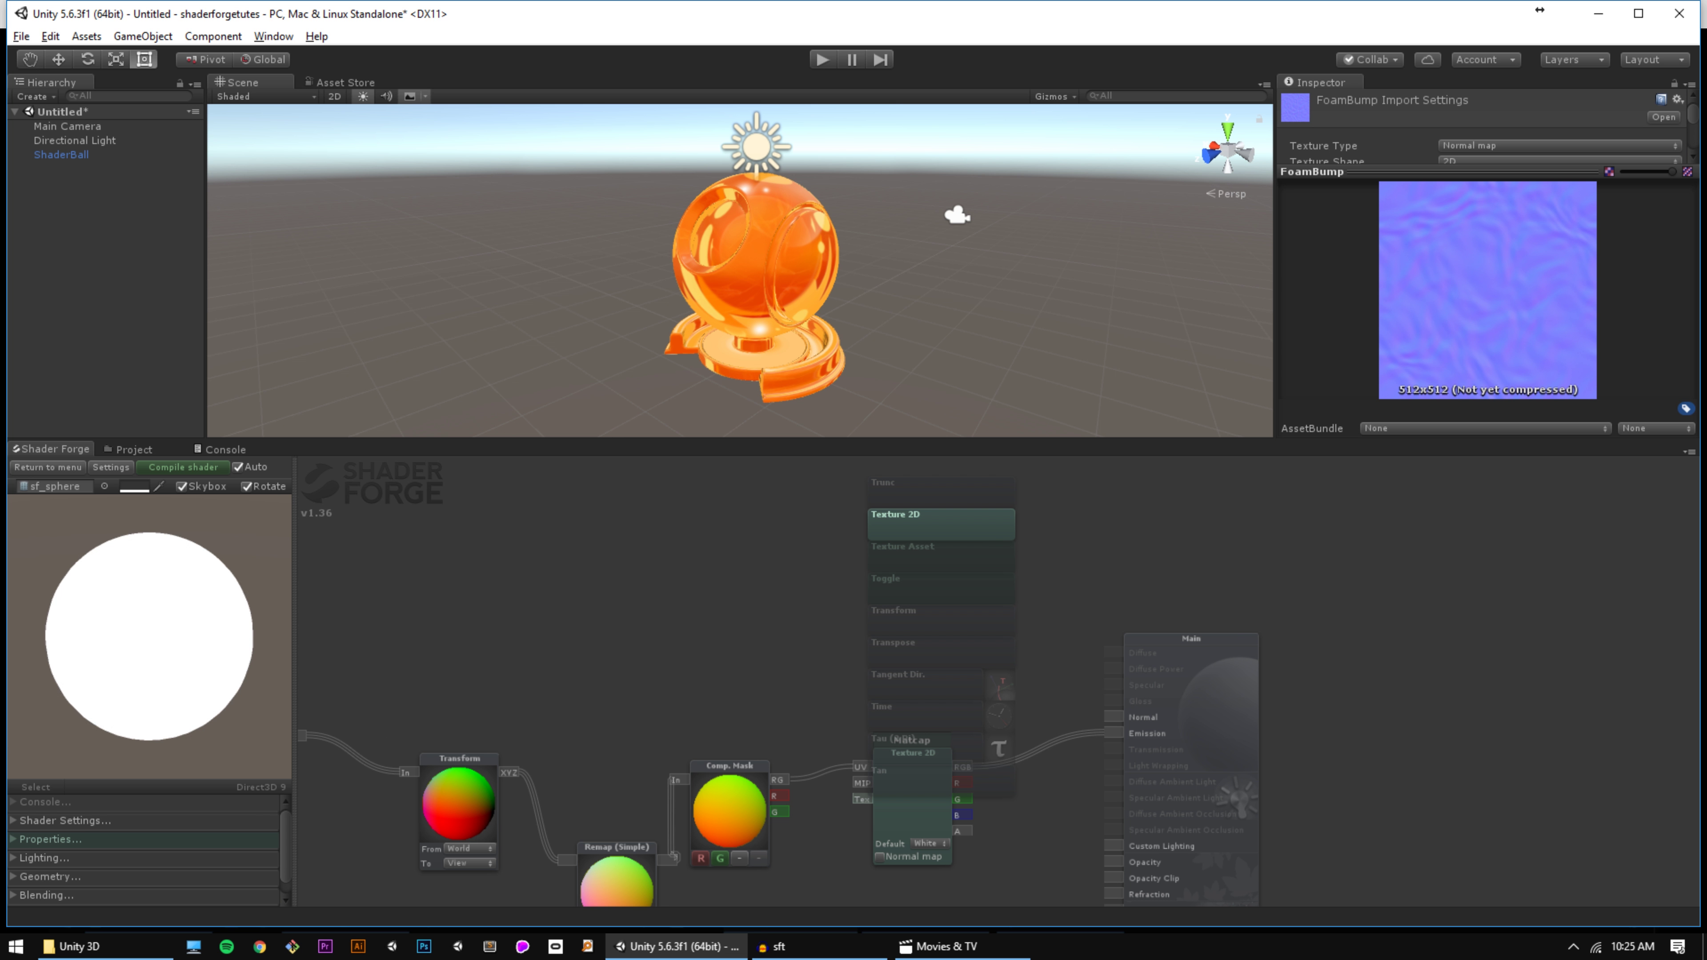
pyautogui.click(980, 528)
pyautogui.click(980, 484)
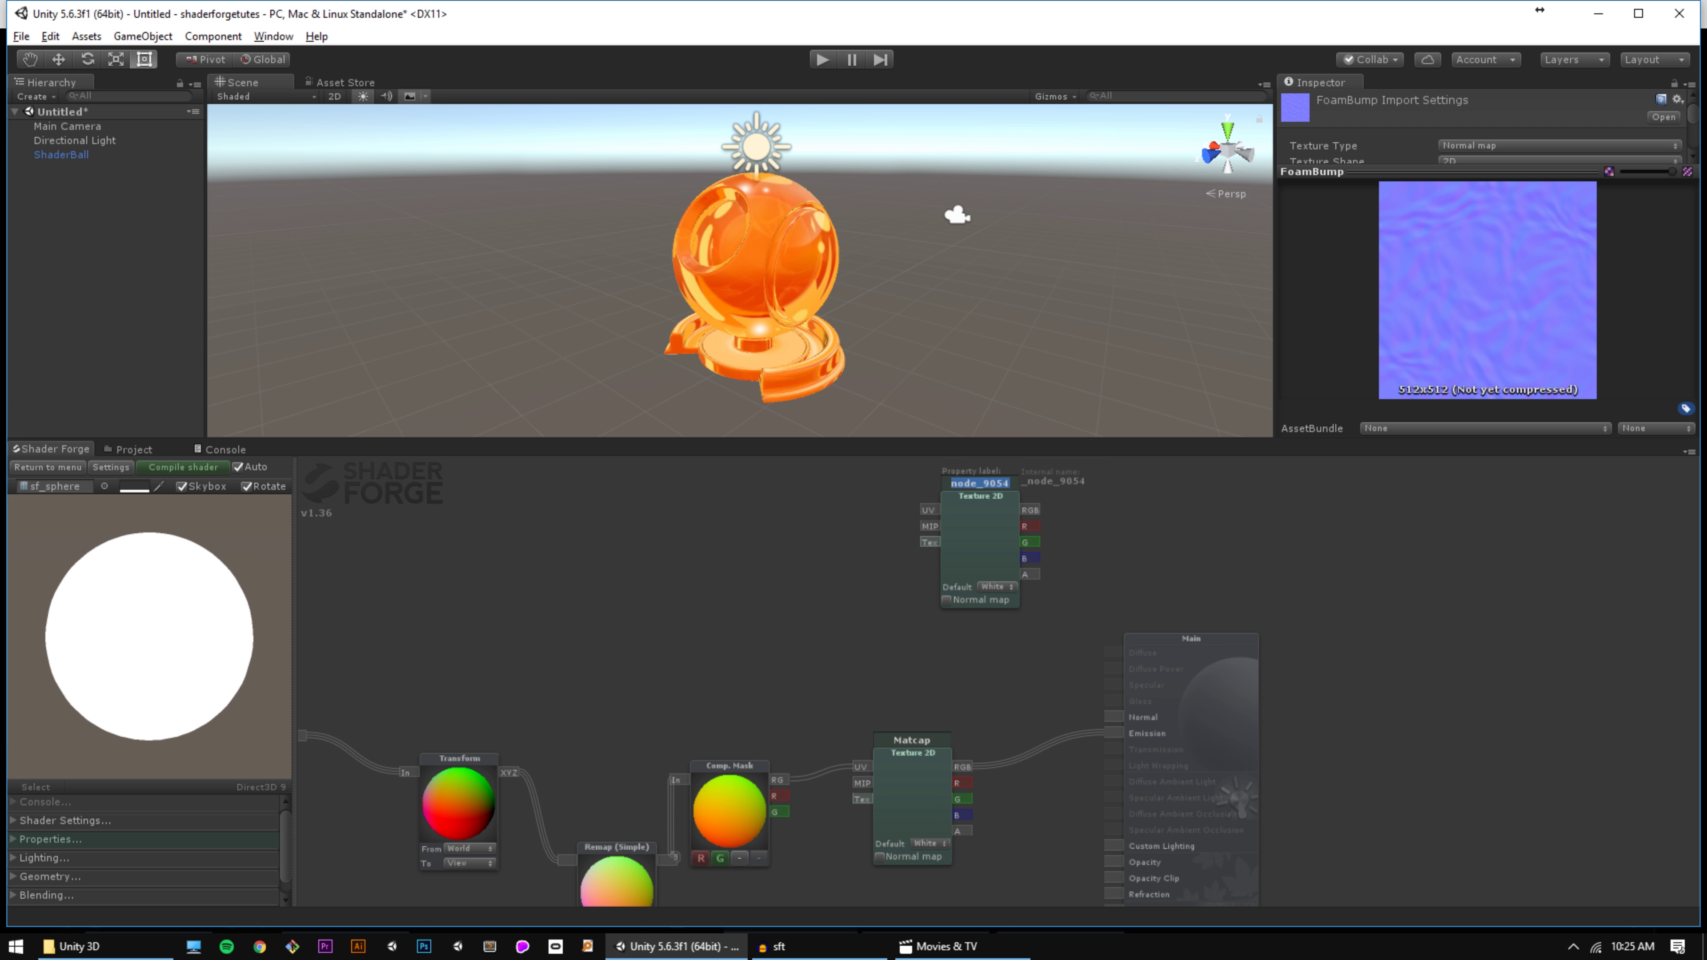
pyautogui.write('Bump')
pyautogui.click(947, 600)
pyautogui.moveTo(1030, 510); pyautogui.dragTo(1115, 717)
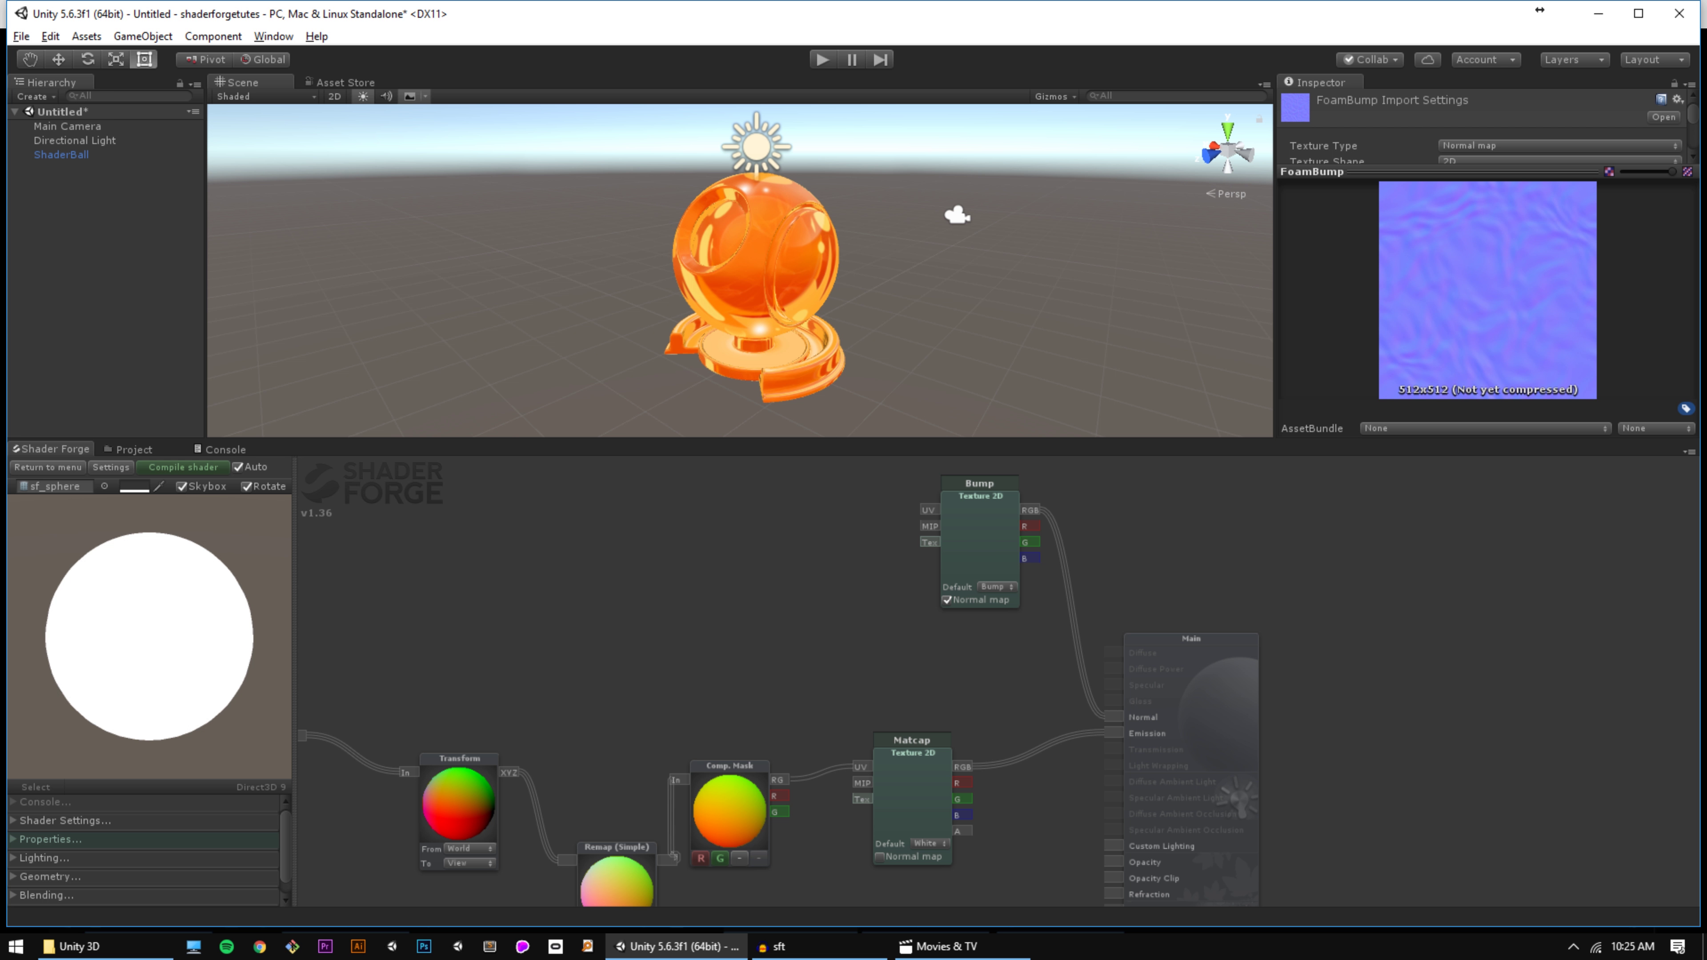
# Step: Assign the FoamBump texture to the Bump property of the ShaderBall's material
pyautogui.click(756, 269)
pyautogui.scroll(-9, 1499, 345)
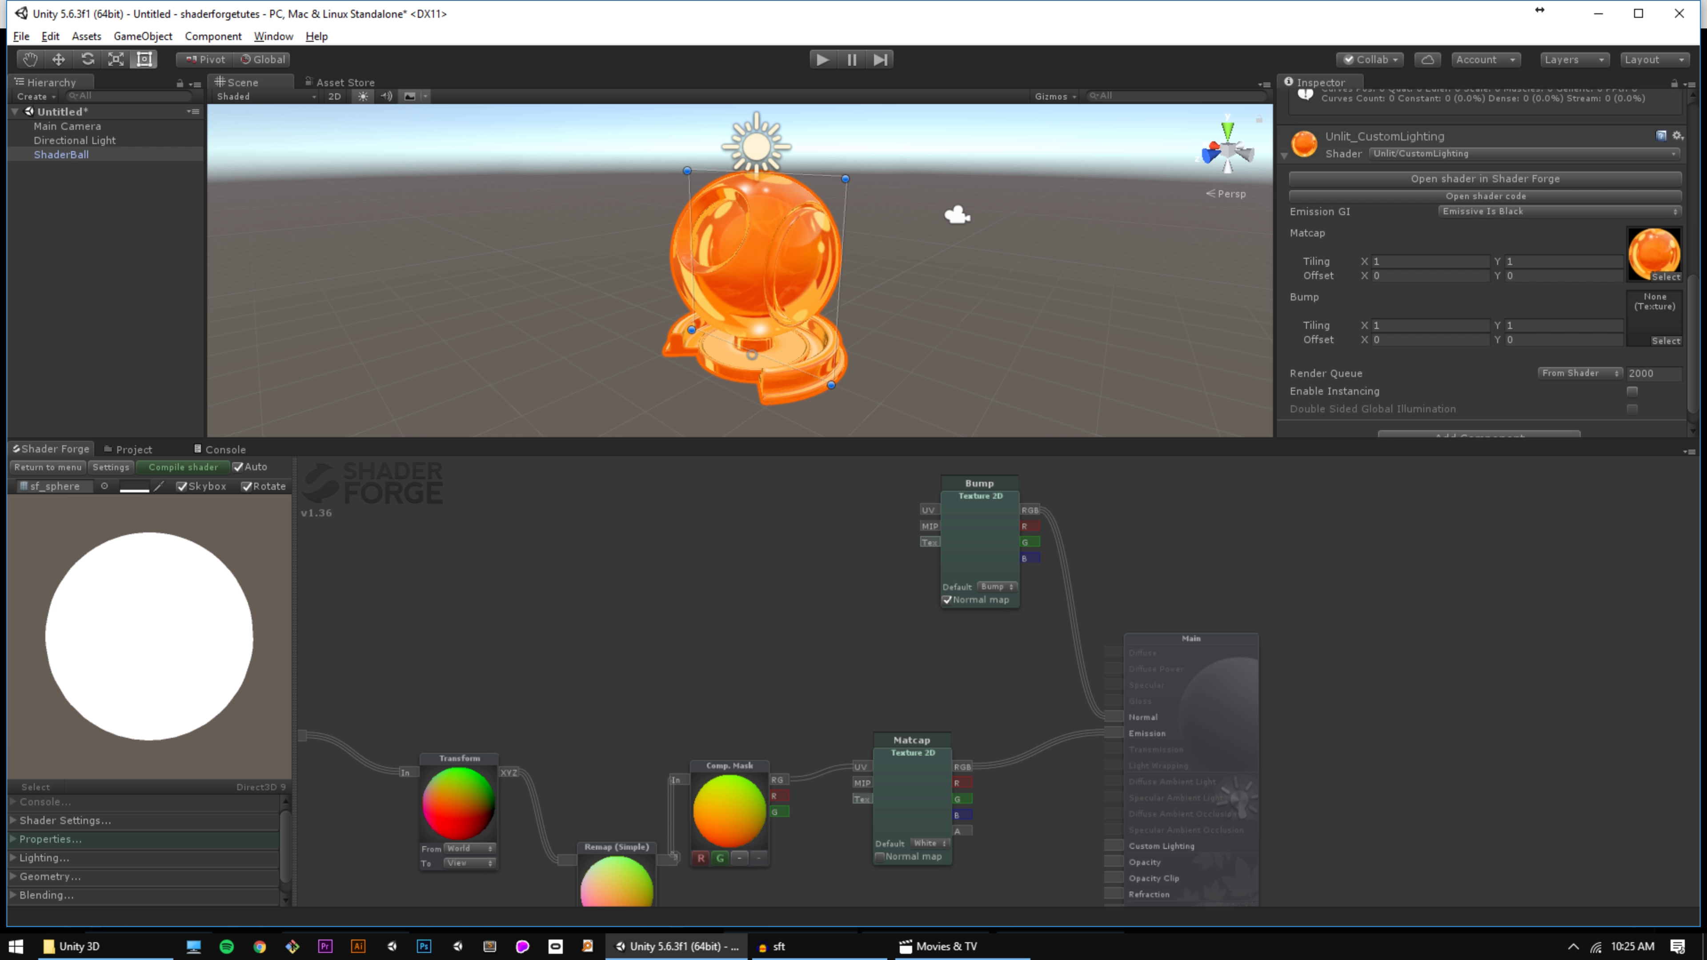
pyautogui.click(1667, 341)
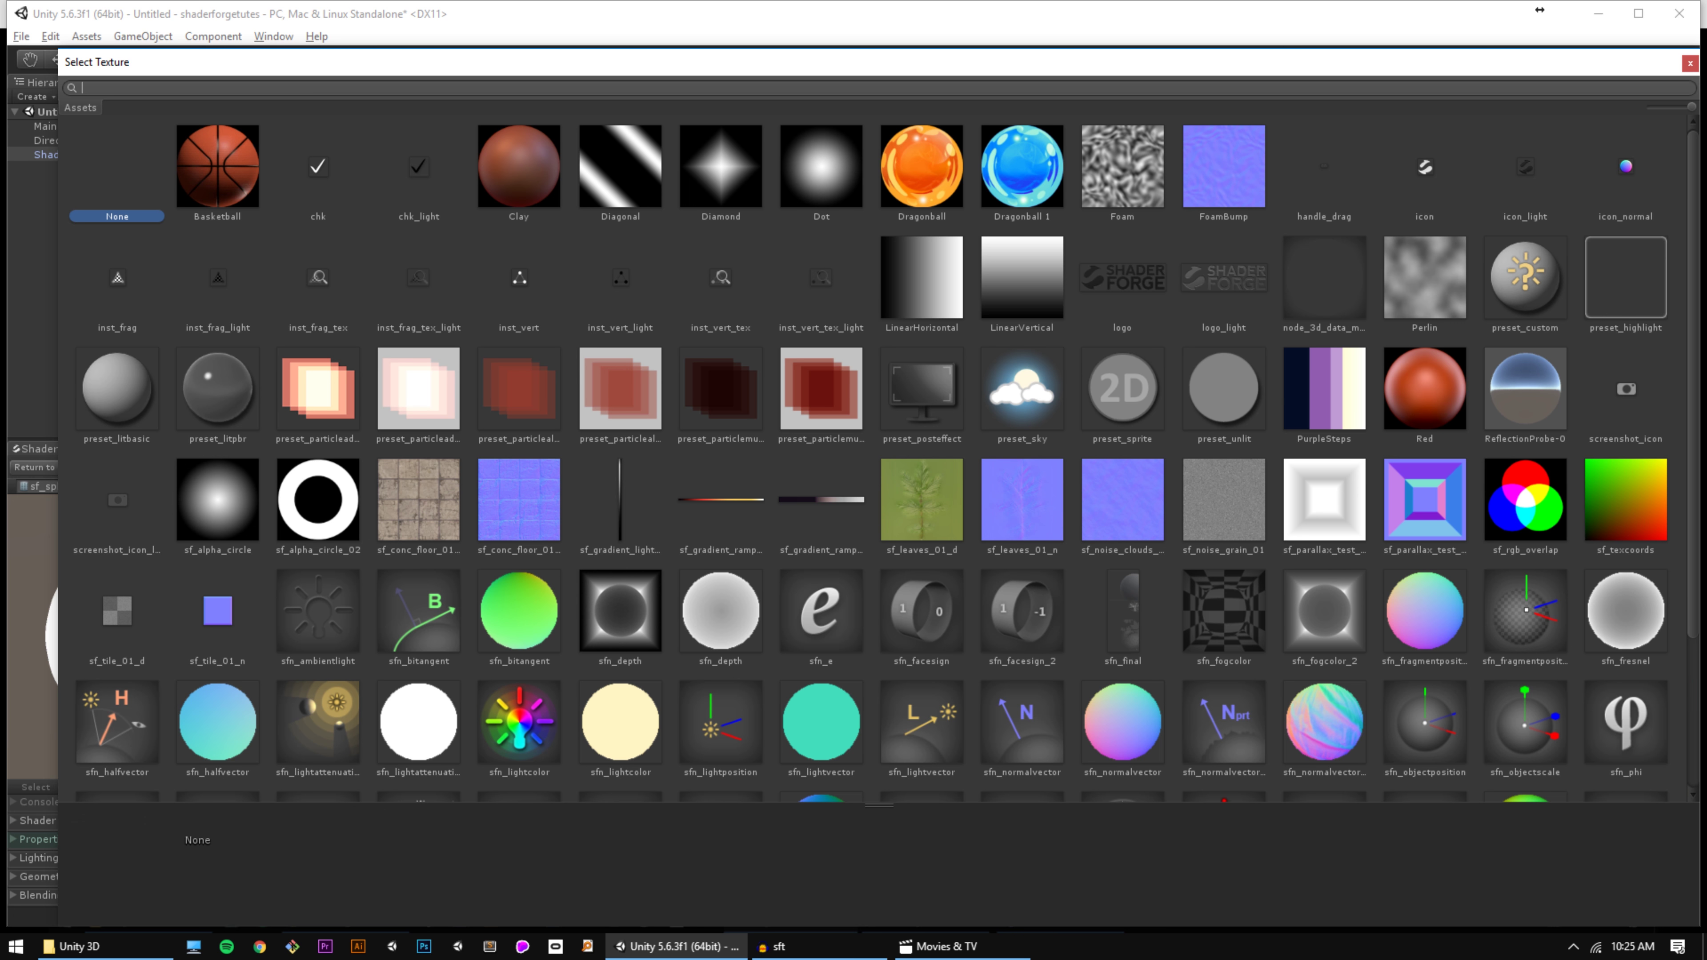
pyautogui.doubleClick(1208, 154)
# Step: Enable Perturbed on the Normal Dir. node and check the bumpy matcap around the ShaderBall
pyautogui.moveTo(719, 639); pyautogui.dragTo(864, 680, button='middle')
pyautogui.scroll(-1, 864, 679)
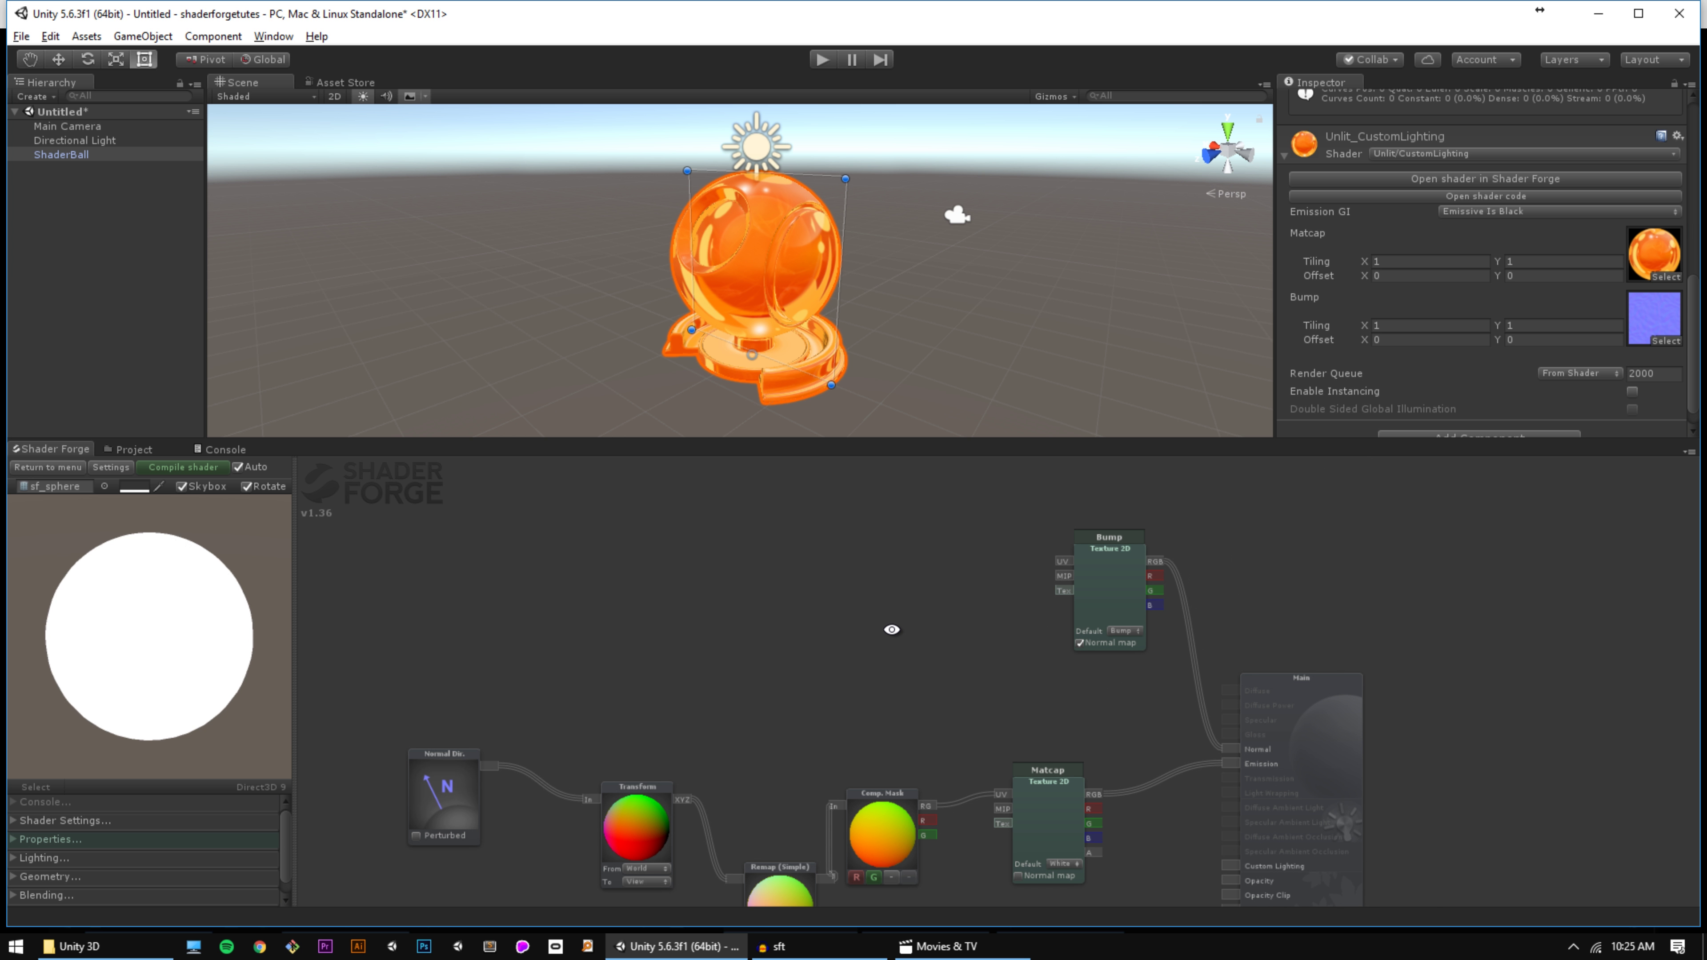
pyautogui.moveTo(885, 713); pyautogui.dragTo(1022, 564)
pyautogui.scroll(2, 673, 710)
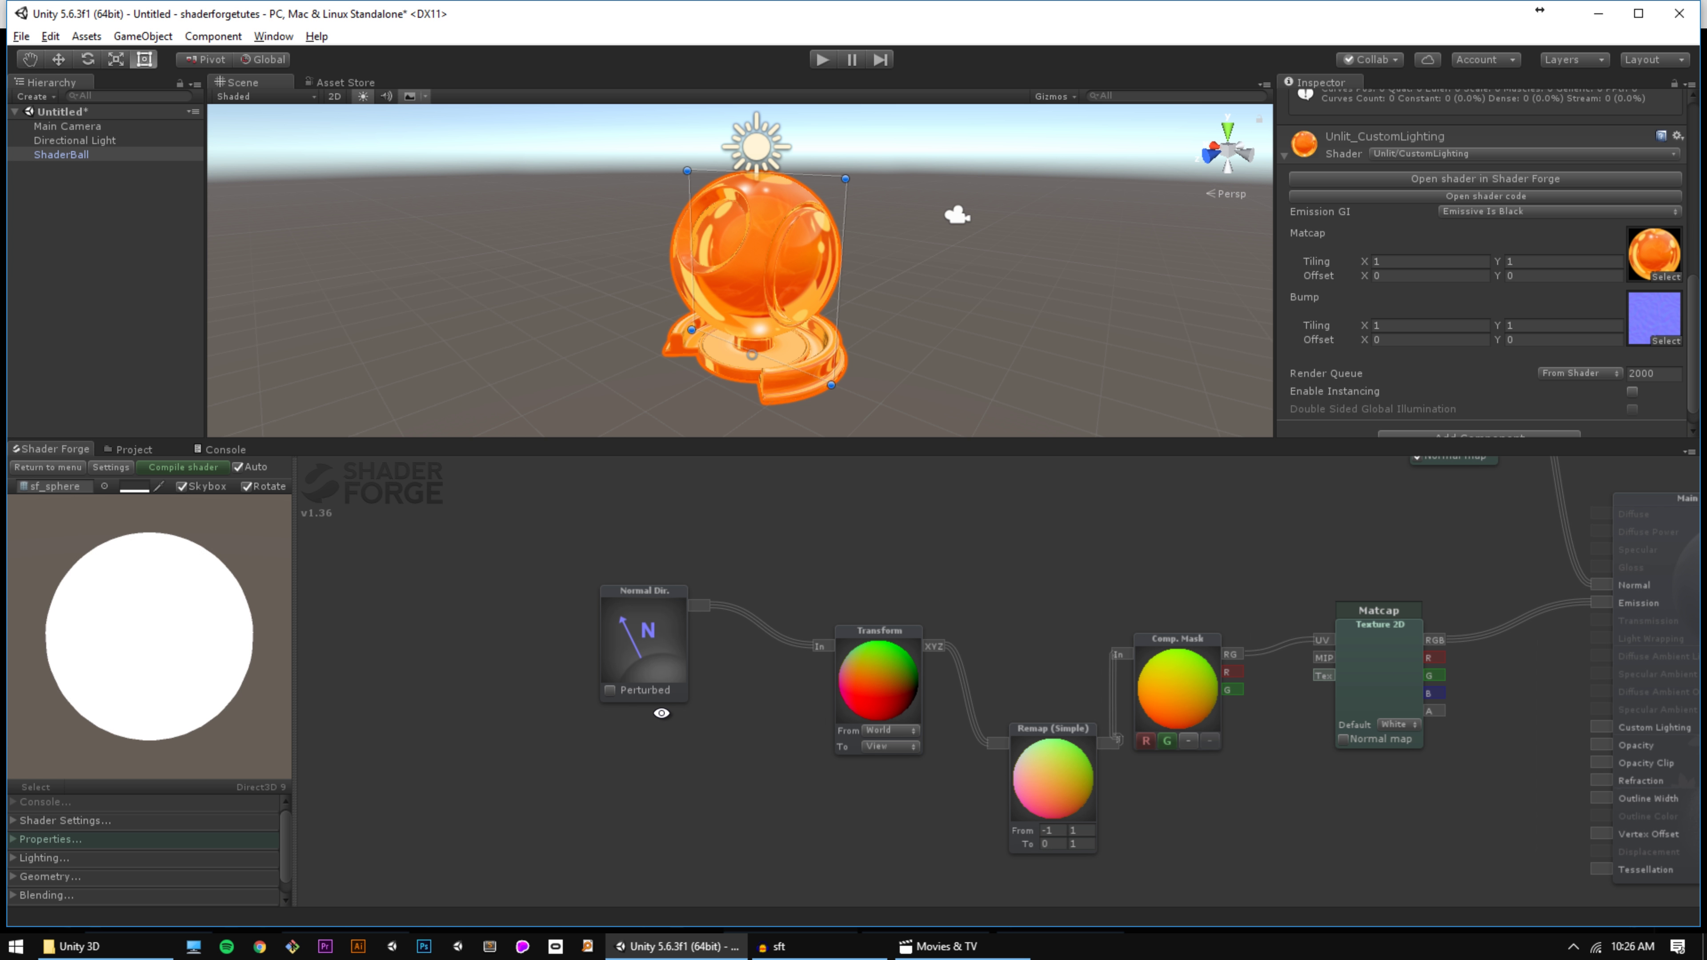
pyautogui.click(639, 635)
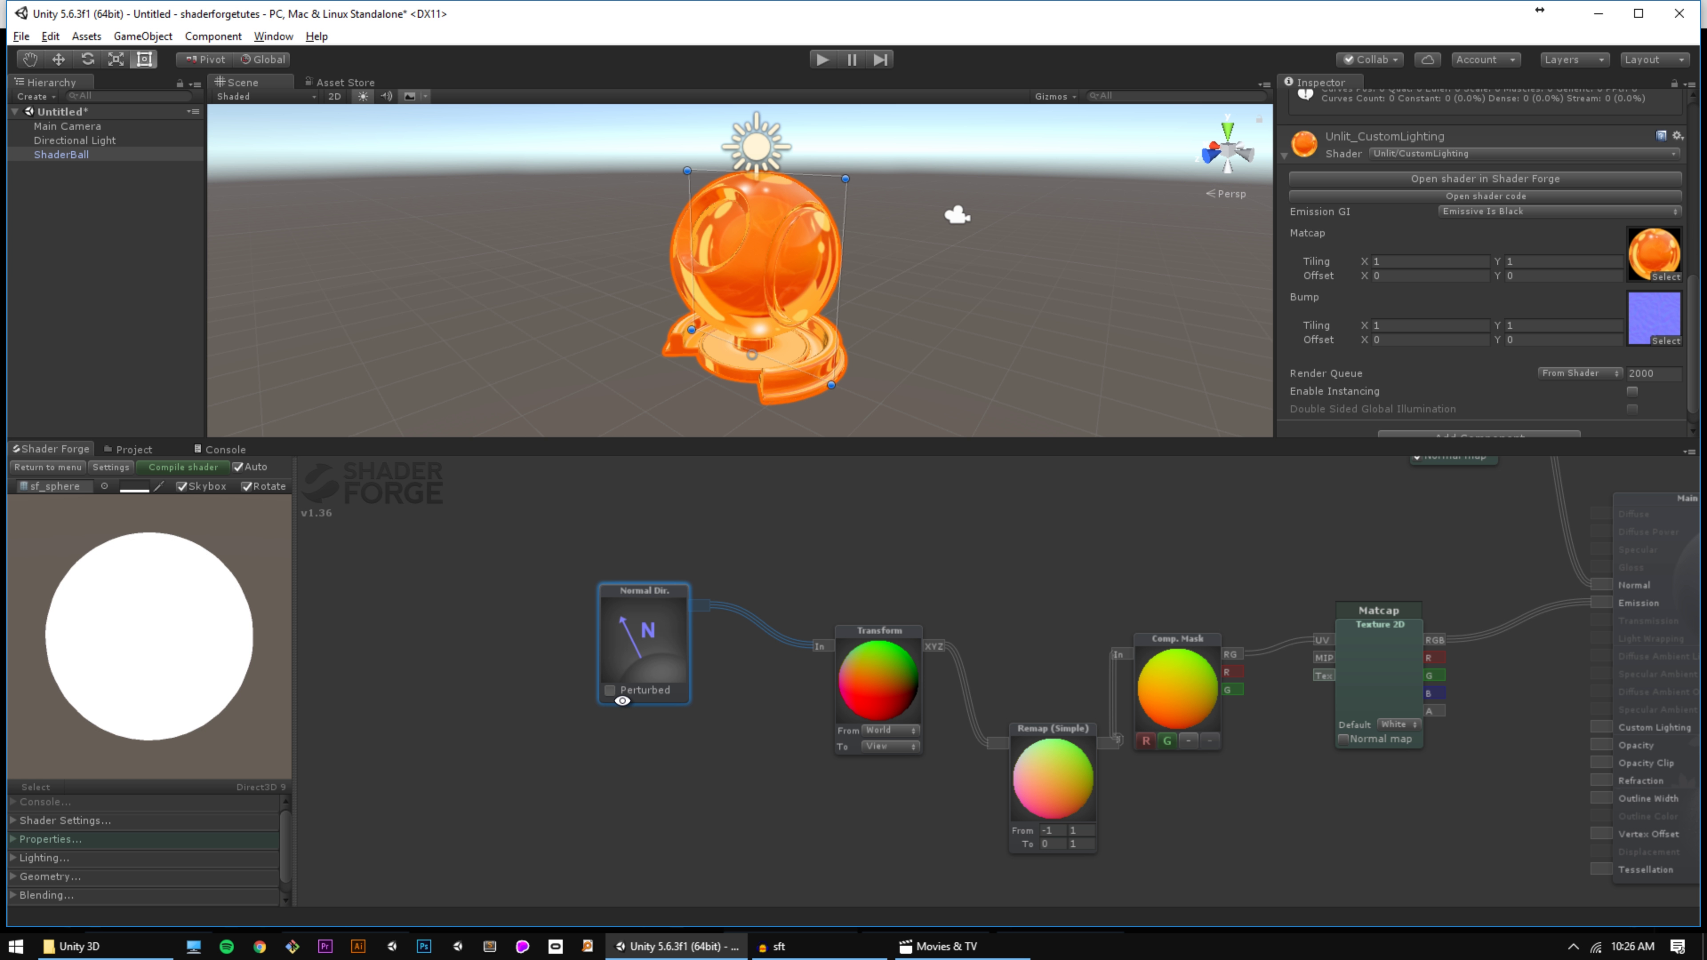
pyautogui.click(611, 690)
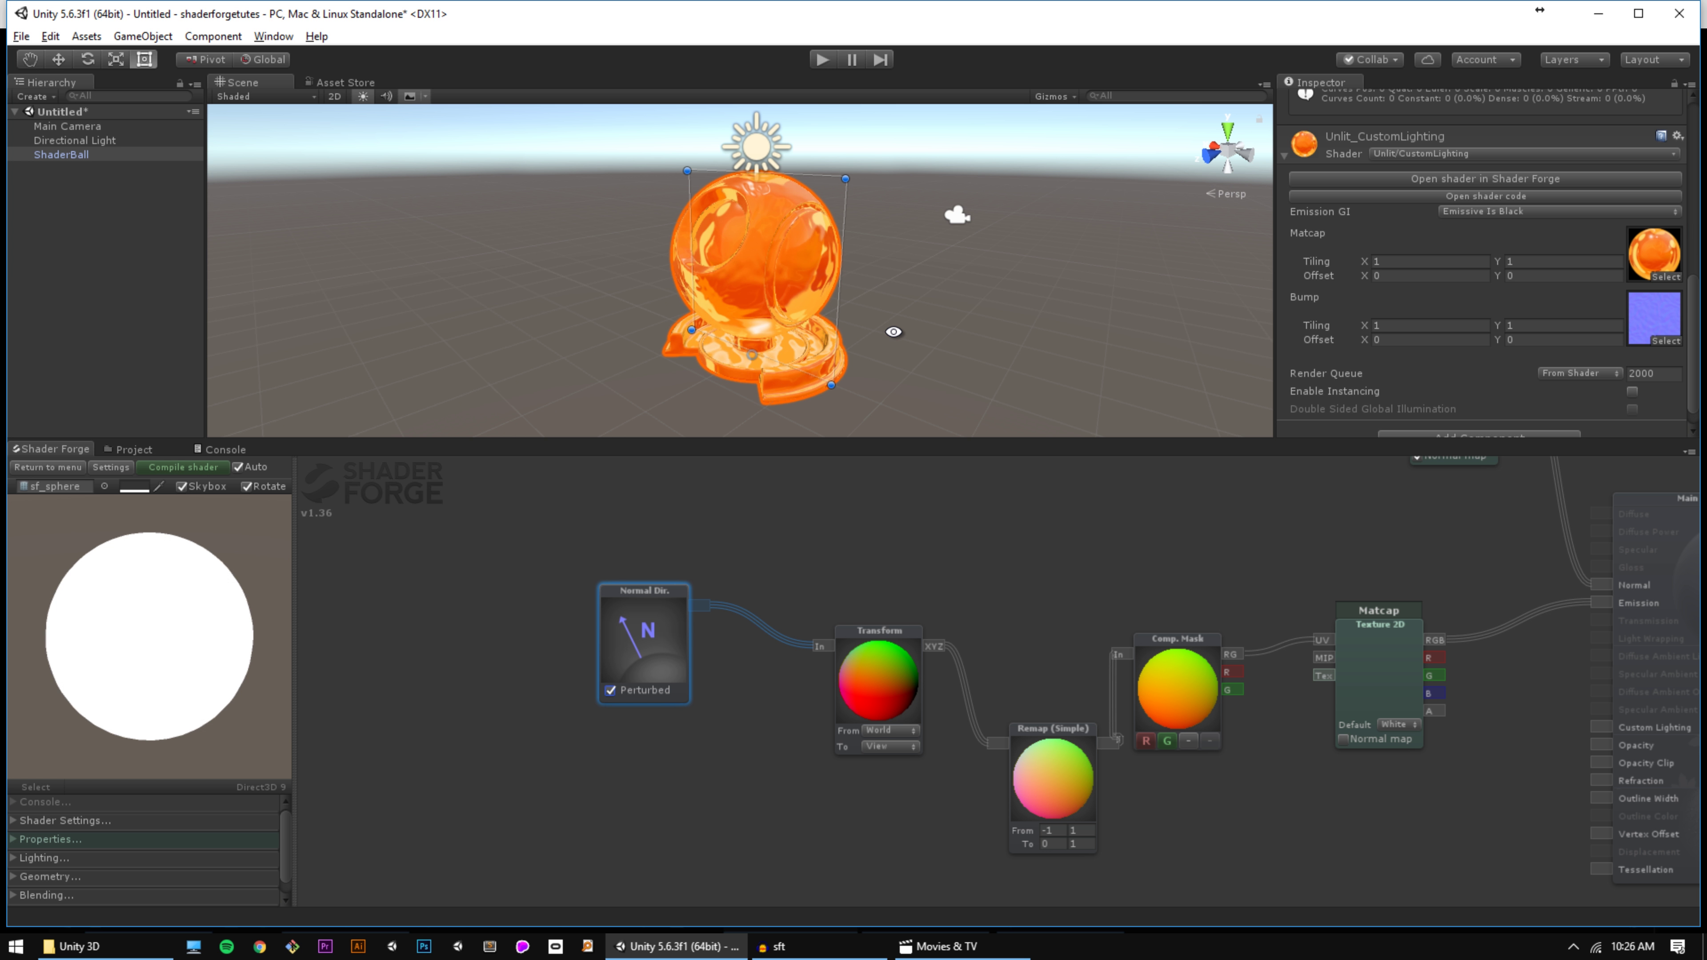
pyautogui.keyDown('alt'); pyautogui.moveTo(893, 332); pyautogui.dragTo(780, 287); pyautogui.keyUp('alt')
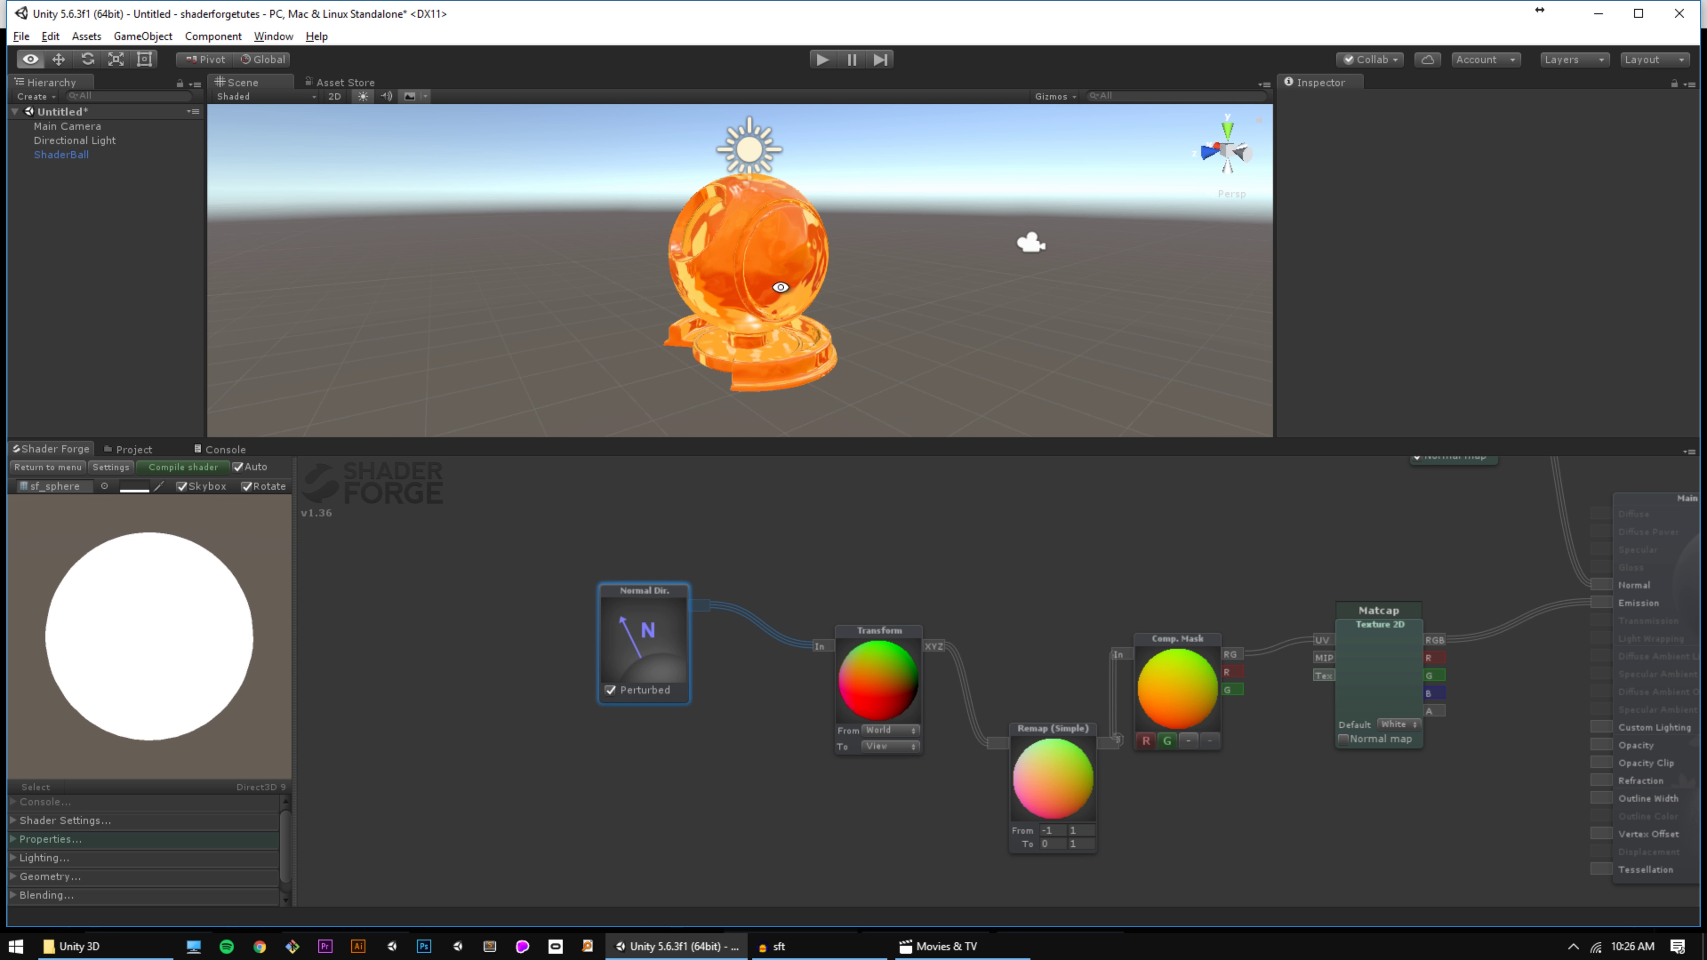
# Step: Examine the Dragonball matcap texture and compare it with the ShaderBall's shading from different angles
pyautogui.click(168, 450)
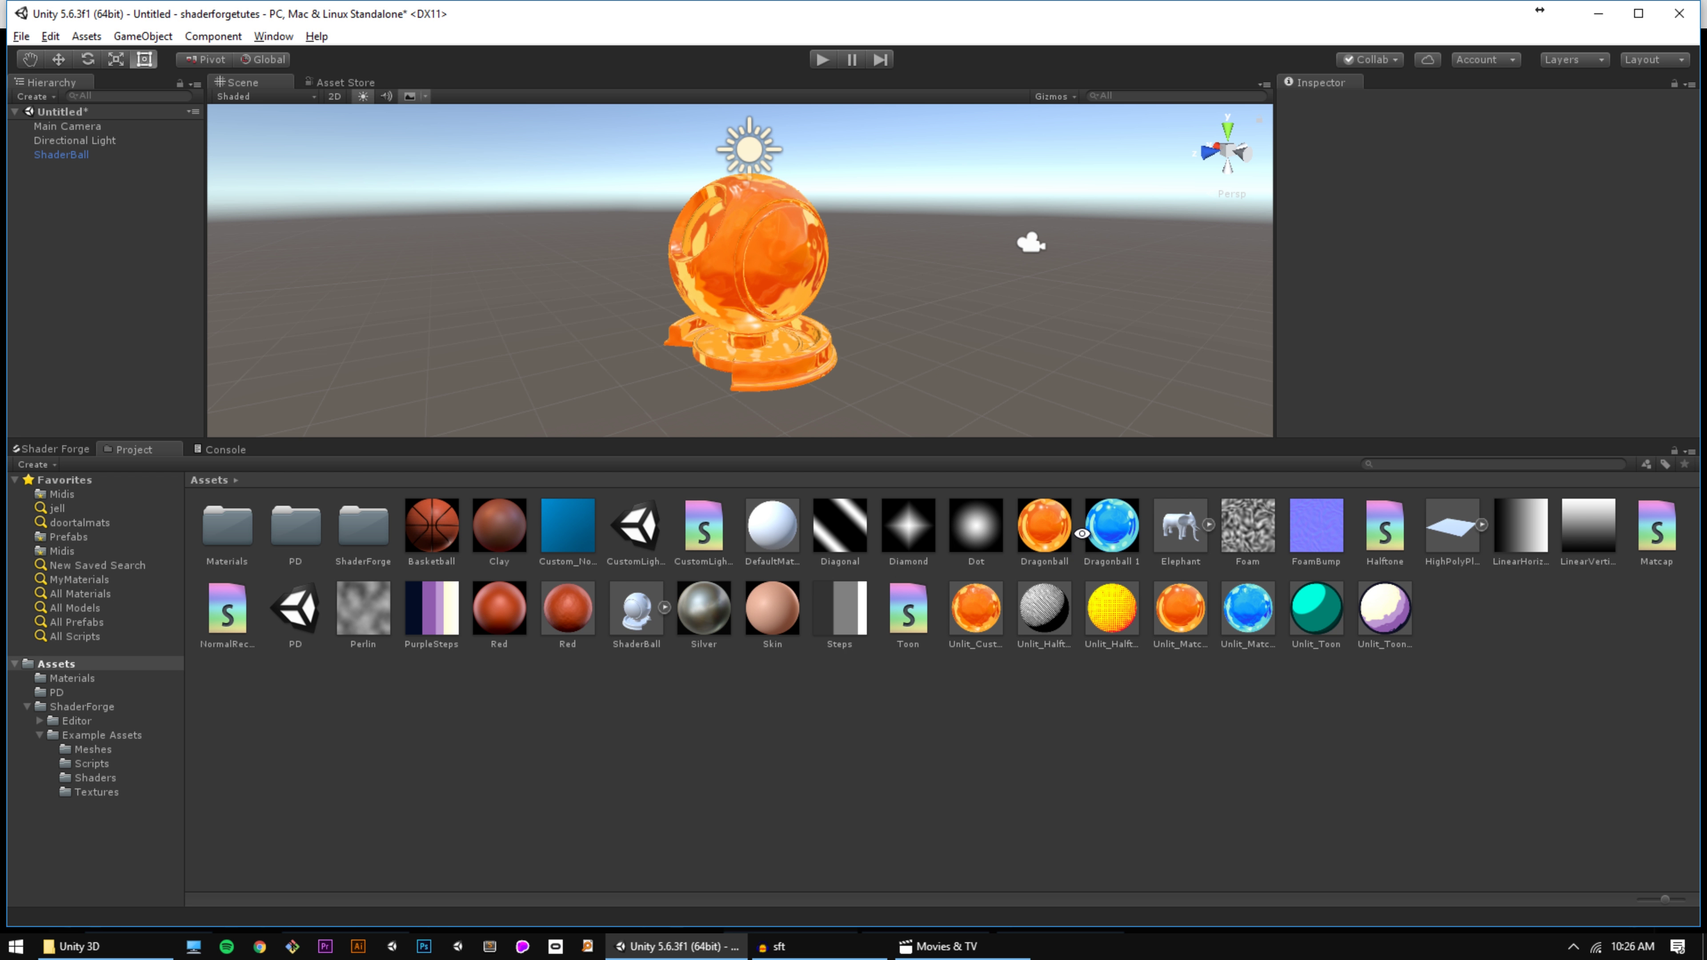
pyautogui.click(1060, 544)
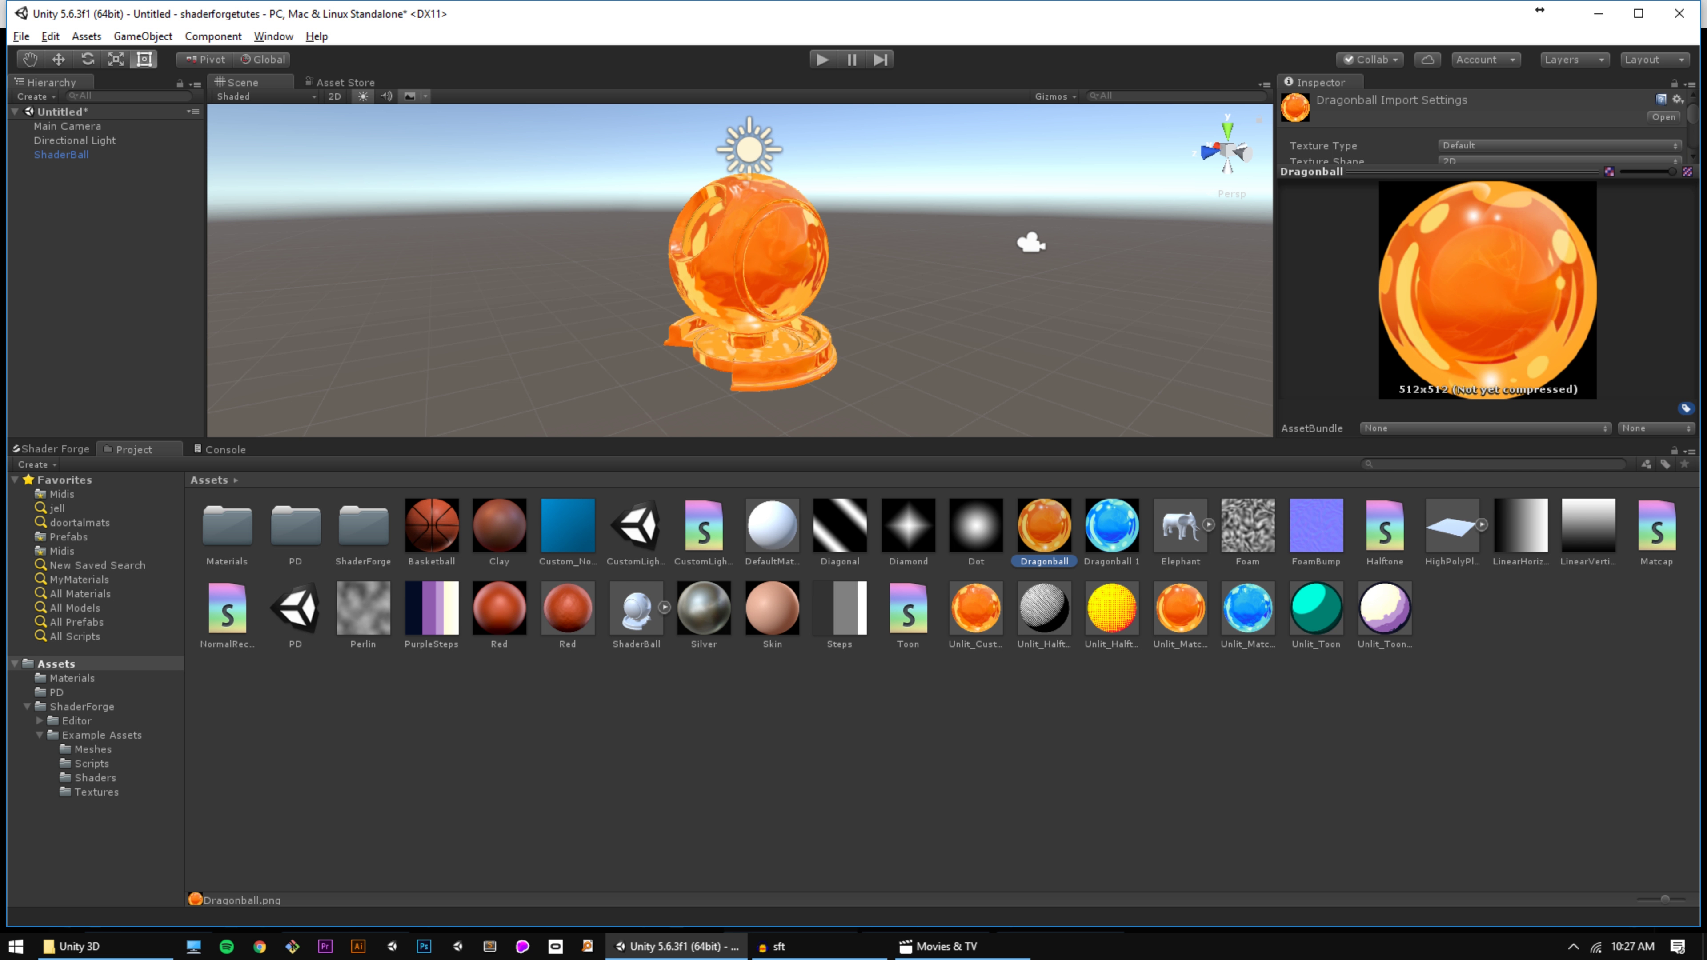
pyautogui.click(797, 258)
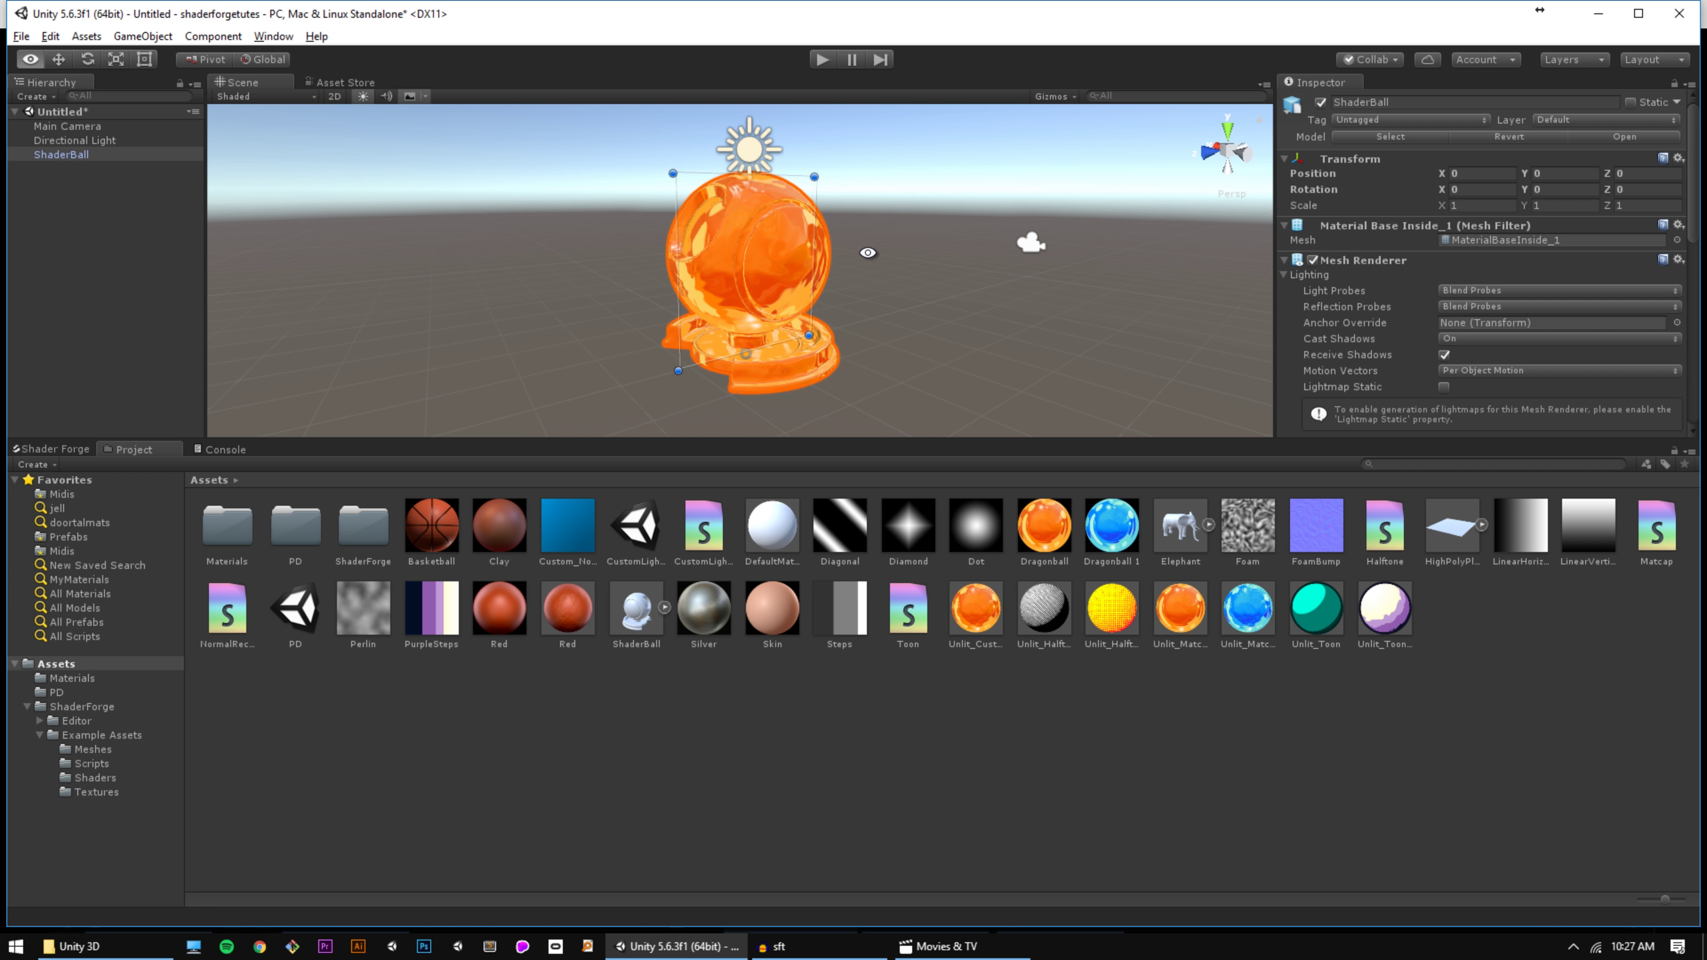
pyautogui.keyDown('alt'); pyautogui.moveTo(866, 251); pyautogui.dragTo(945, 308); pyautogui.keyUp('alt')
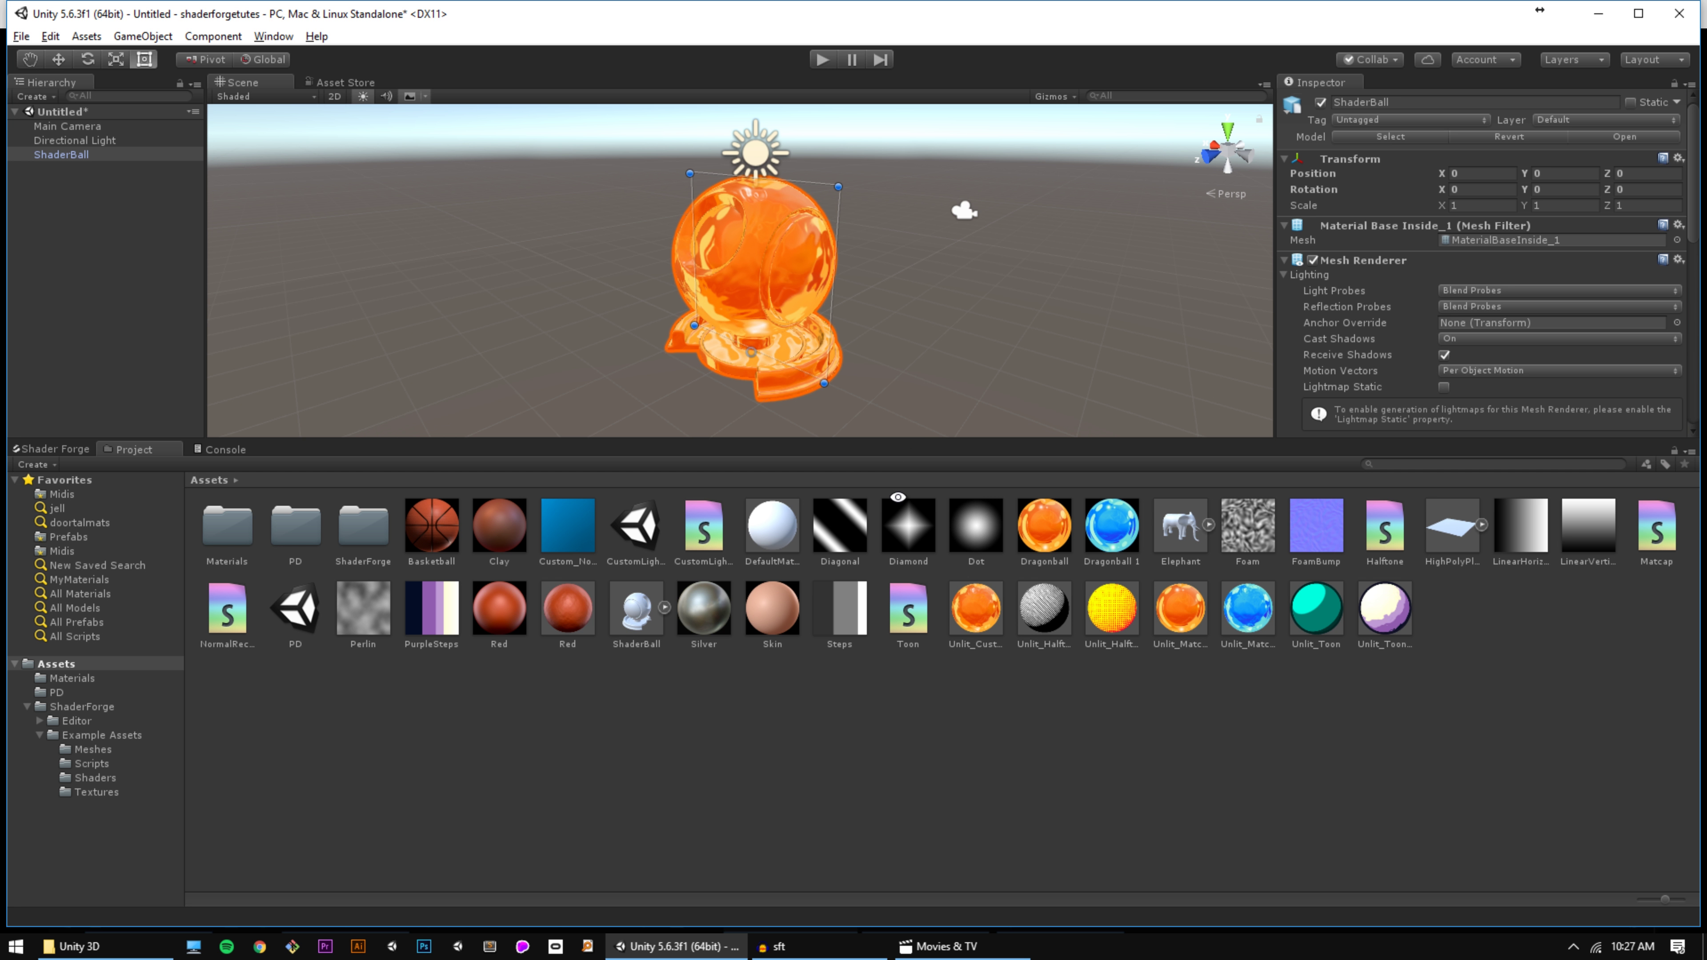
# Step: Apply the Red material to the ShaderBall and set its MainTex texture to Skin
pyautogui.moveTo(599, 630); pyautogui.dragTo(870, 233)
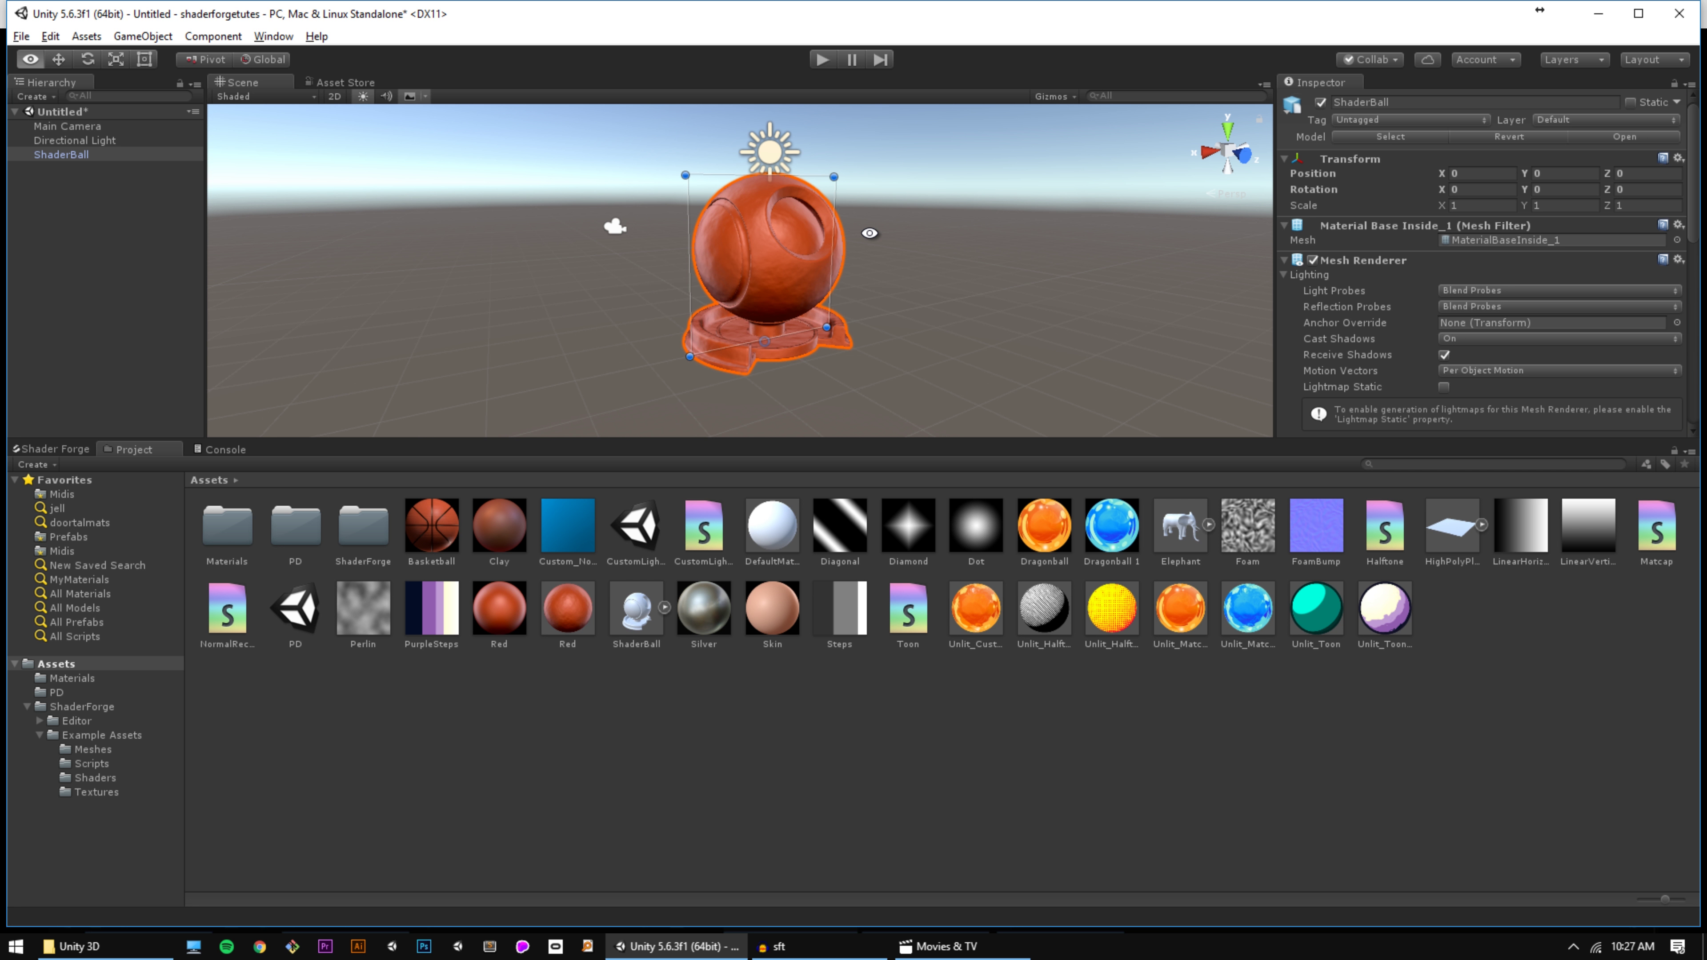
pyautogui.scroll(-1, 838, 434)
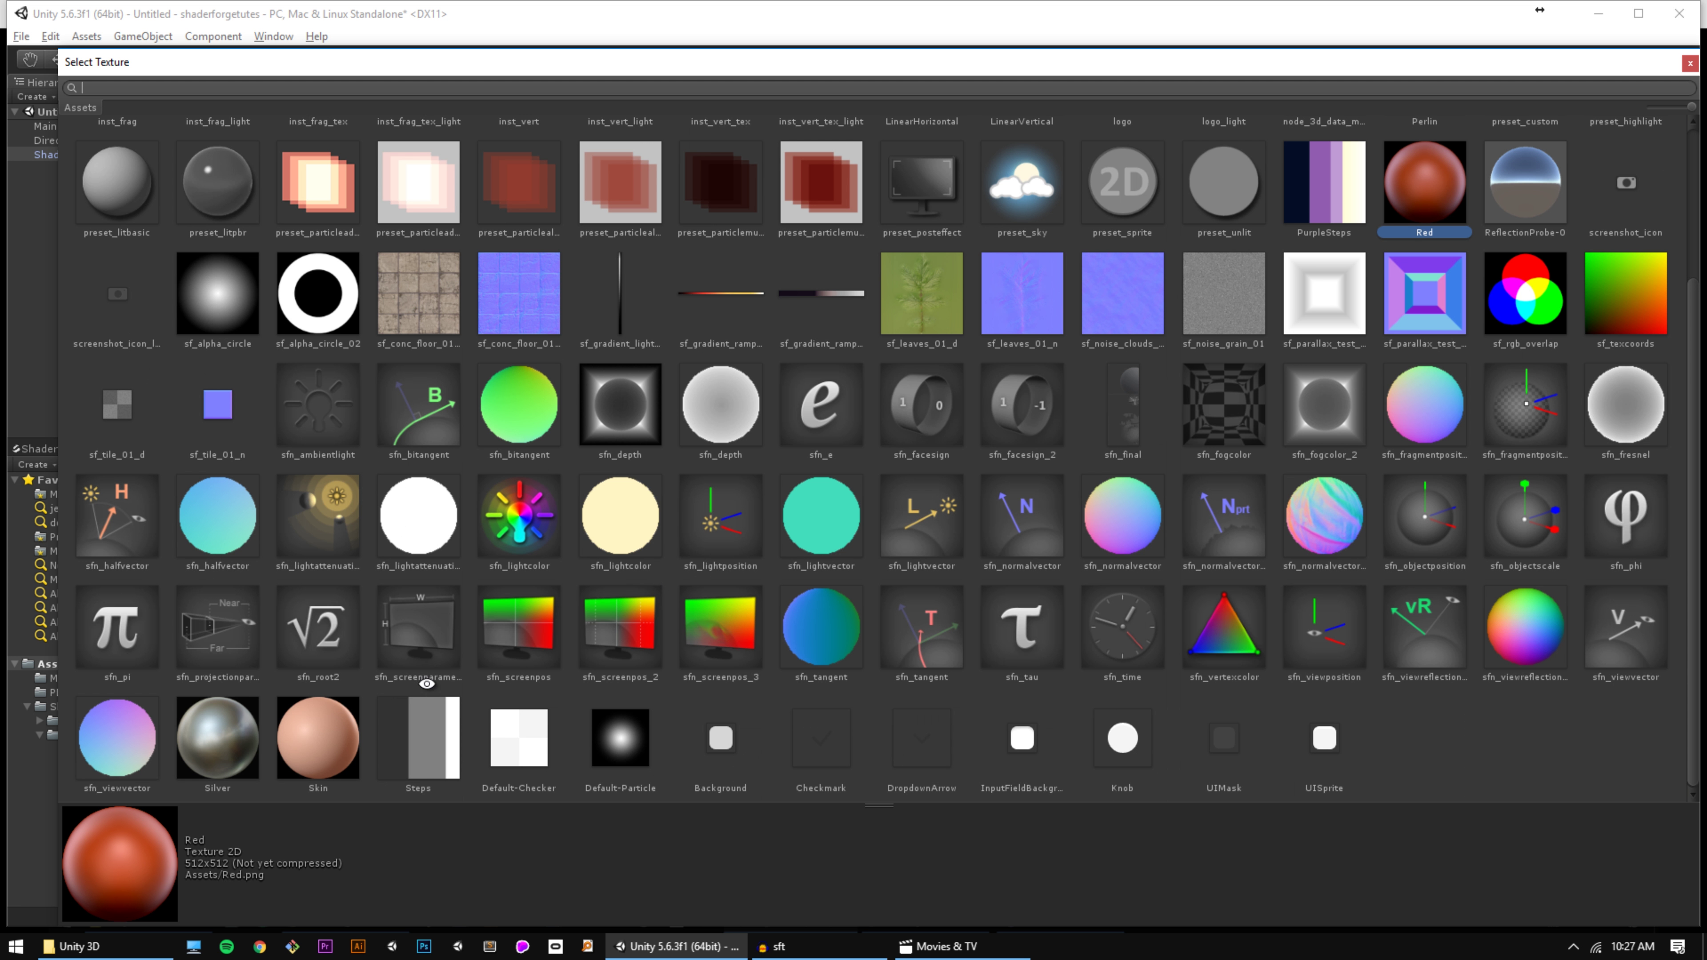
pyautogui.doubleClick(301, 748)
pyautogui.keyDown('alt'); pyautogui.moveTo(892, 231); pyautogui.dragTo(722, 285); pyautogui.keyUp('alt')
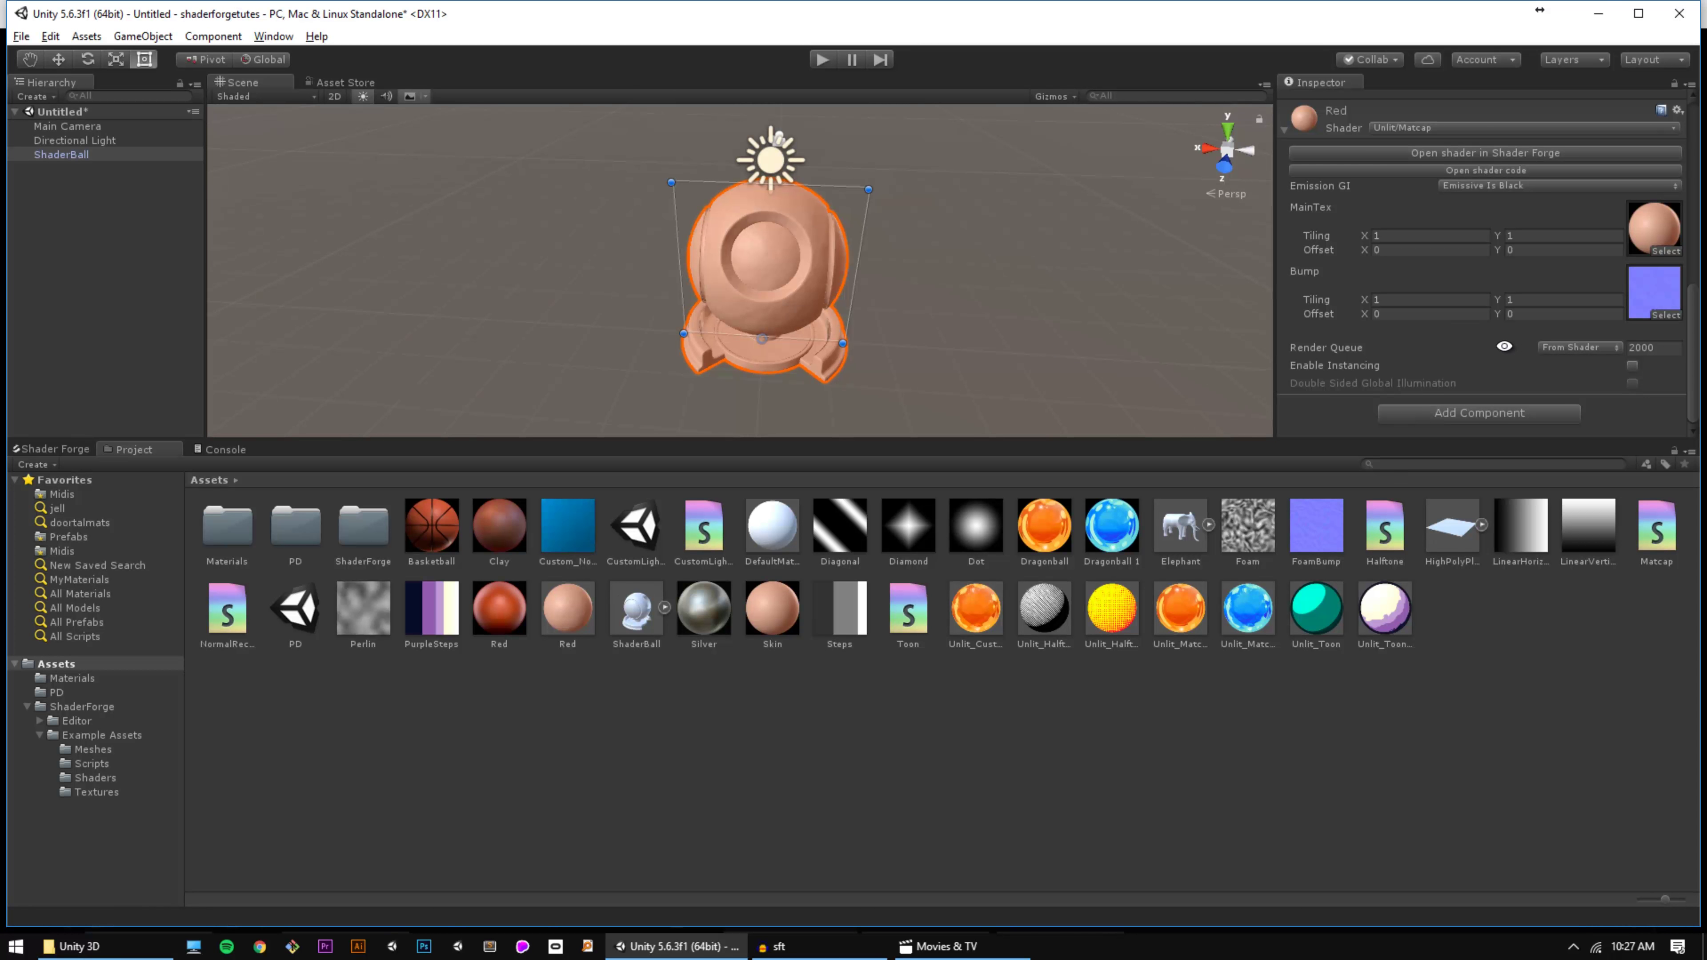
# Step: Set the Red material's MainTex texture to Silver and check the metallic look around the ShaderBall
pyautogui.click(1662, 252)
pyautogui.doubleClick(237, 731)
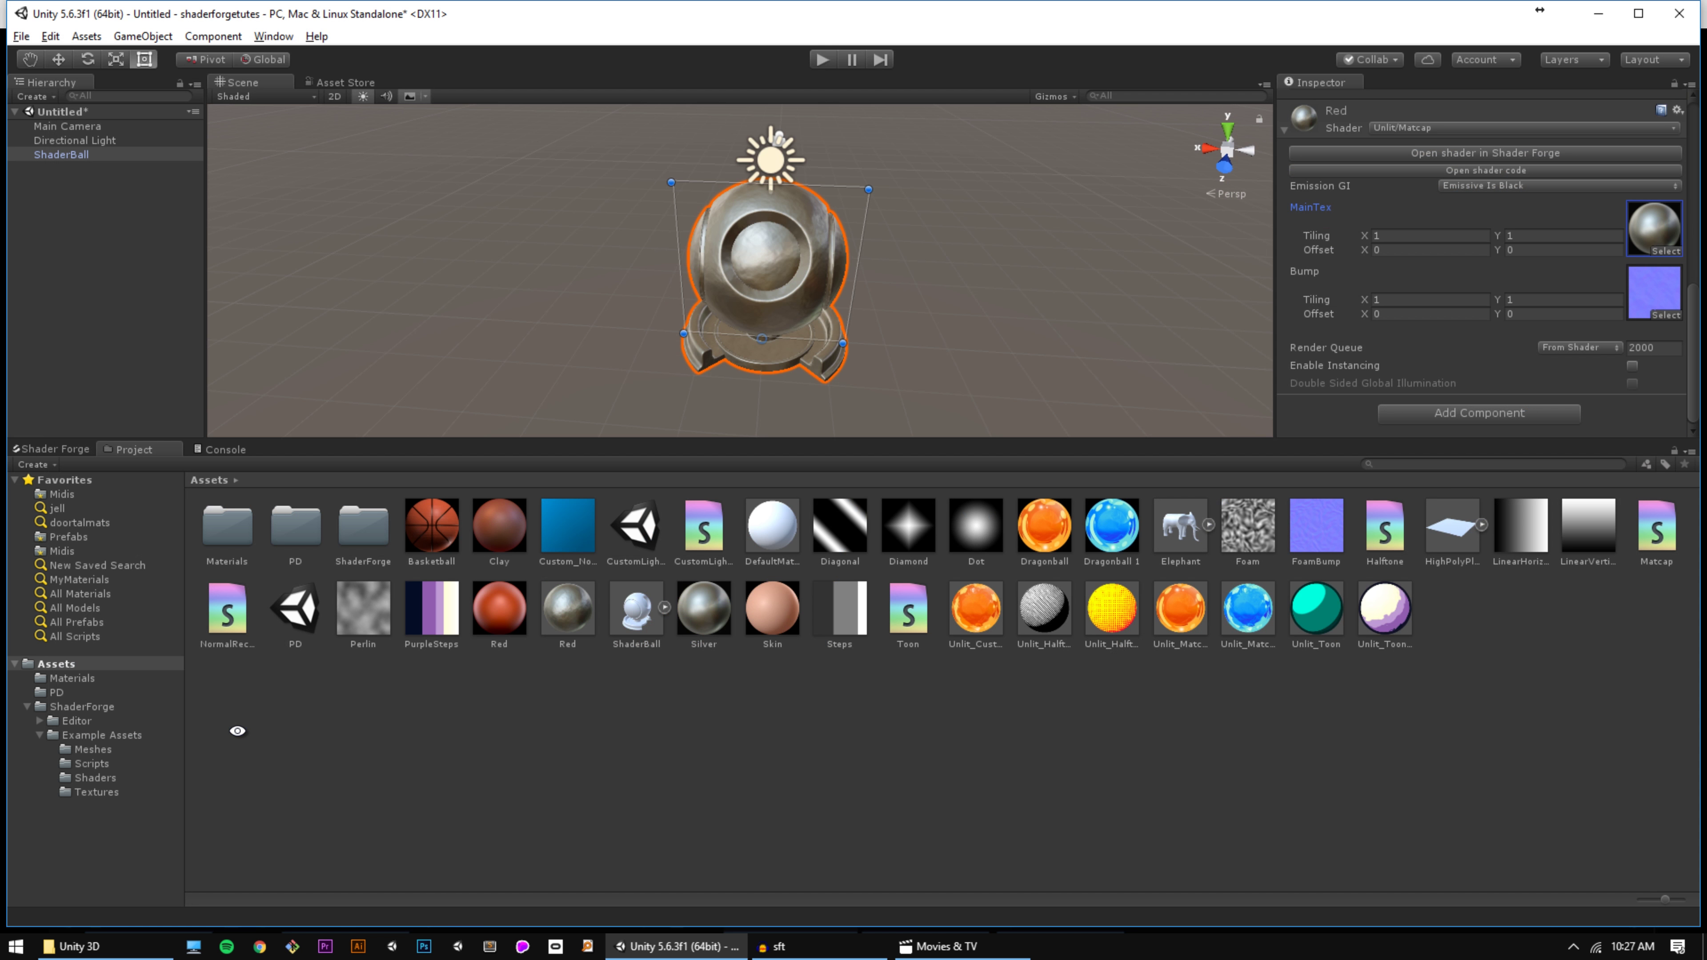
pyautogui.keyDown('alt'); pyautogui.moveTo(840, 269); pyautogui.dragTo(888, 228); pyautogui.keyUp('alt')
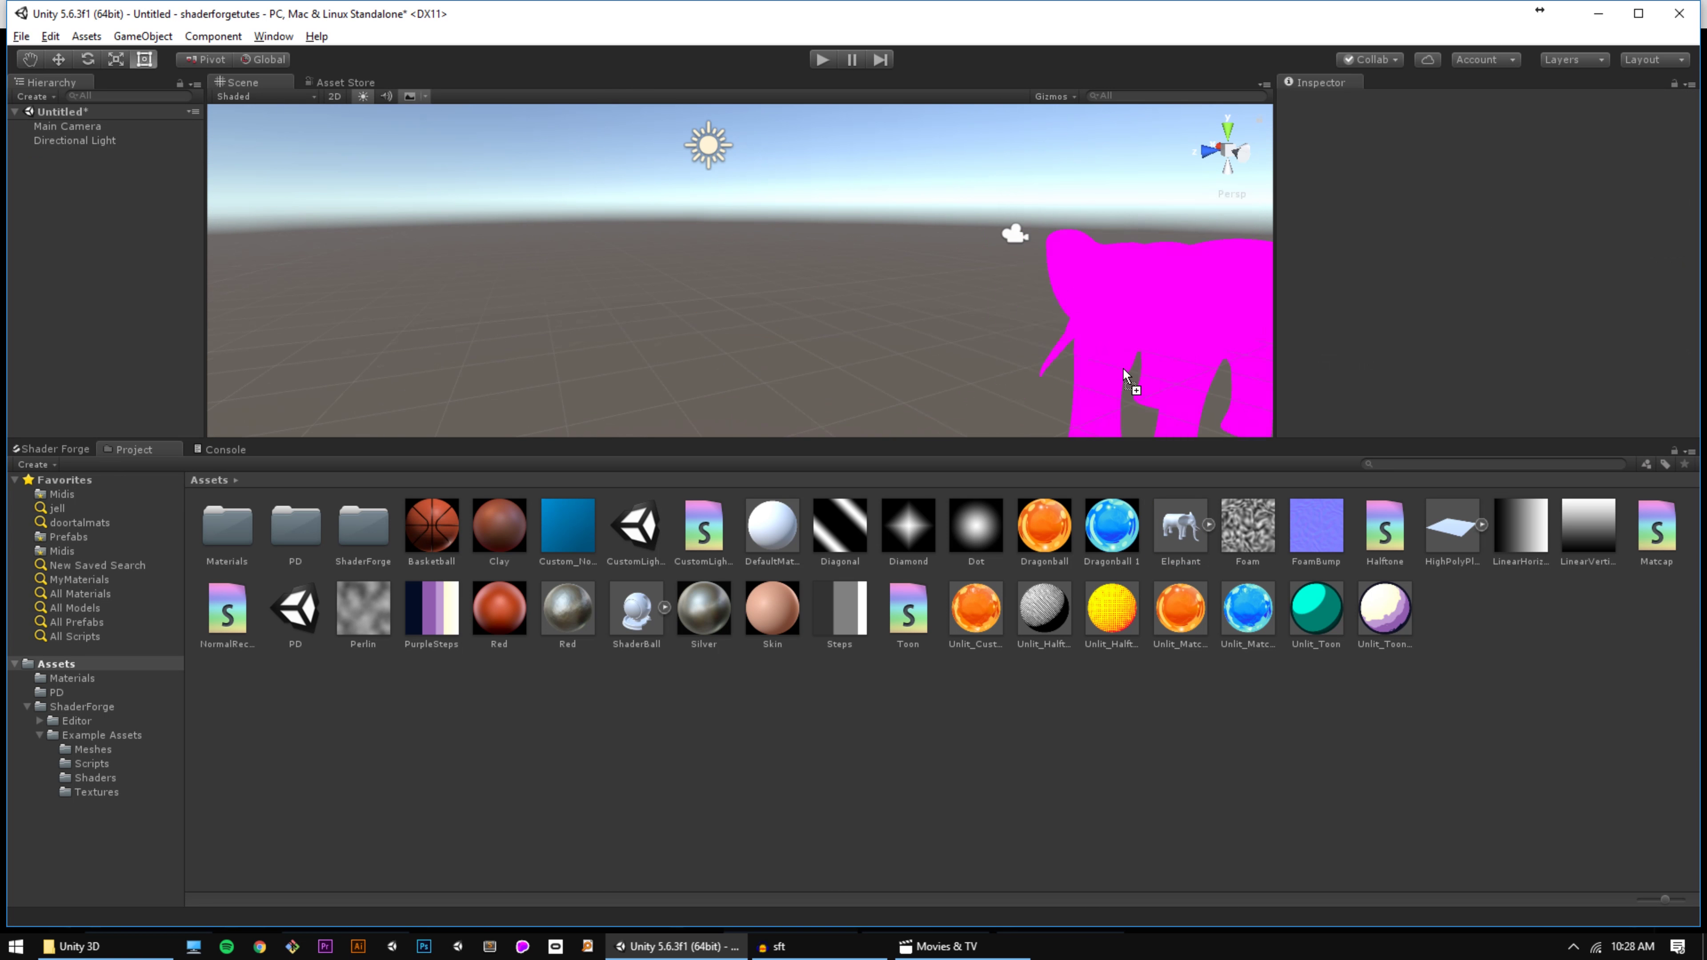
# Step: Place the Elephant model in the scene in place of the ShaderBall
pyautogui.moveTo(1124, 369); pyautogui.dragTo(821, 331)
pyautogui.keyDown('alt'); pyautogui.moveTo(823, 323); pyautogui.dragTo(904, 347); pyautogui.keyUp('alt')
pyautogui.keyDown('alt'); pyautogui.moveTo(806, 316); pyautogui.dragTo(948, 281, button='right'); pyautogui.keyUp('alt')
# Step: Apply the blue Dragonball matcap material to the elephant and inspect its shading from several angles
pyautogui.moveTo(1250, 618); pyautogui.dragTo(863, 246)
pyautogui.keyDown('alt'); pyautogui.moveTo(605, 275); pyautogui.dragTo(803, 252); pyautogui.keyUp('alt')
pyautogui.keyDown('alt'); pyautogui.moveTo(804, 251); pyautogui.dragTo(834, 247, button='right'); pyautogui.keyUp('alt')
pyautogui.keyDown('alt'); pyautogui.moveTo(779, 289); pyautogui.dragTo(872, 323, button='middle'); pyautogui.keyUp('alt')
pyautogui.keyDown('alt'); pyautogui.moveTo(853, 315); pyautogui.dragTo(832, 280); pyautogui.keyUp('alt')
pyautogui.keyDown('alt'); pyautogui.moveTo(915, 277); pyautogui.dragTo(901, 256, button='middle'); pyautogui.keyUp('alt')
pyautogui.keyDown('alt'); pyautogui.moveTo(901, 256); pyautogui.dragTo(833, 290); pyautogui.keyUp('alt')
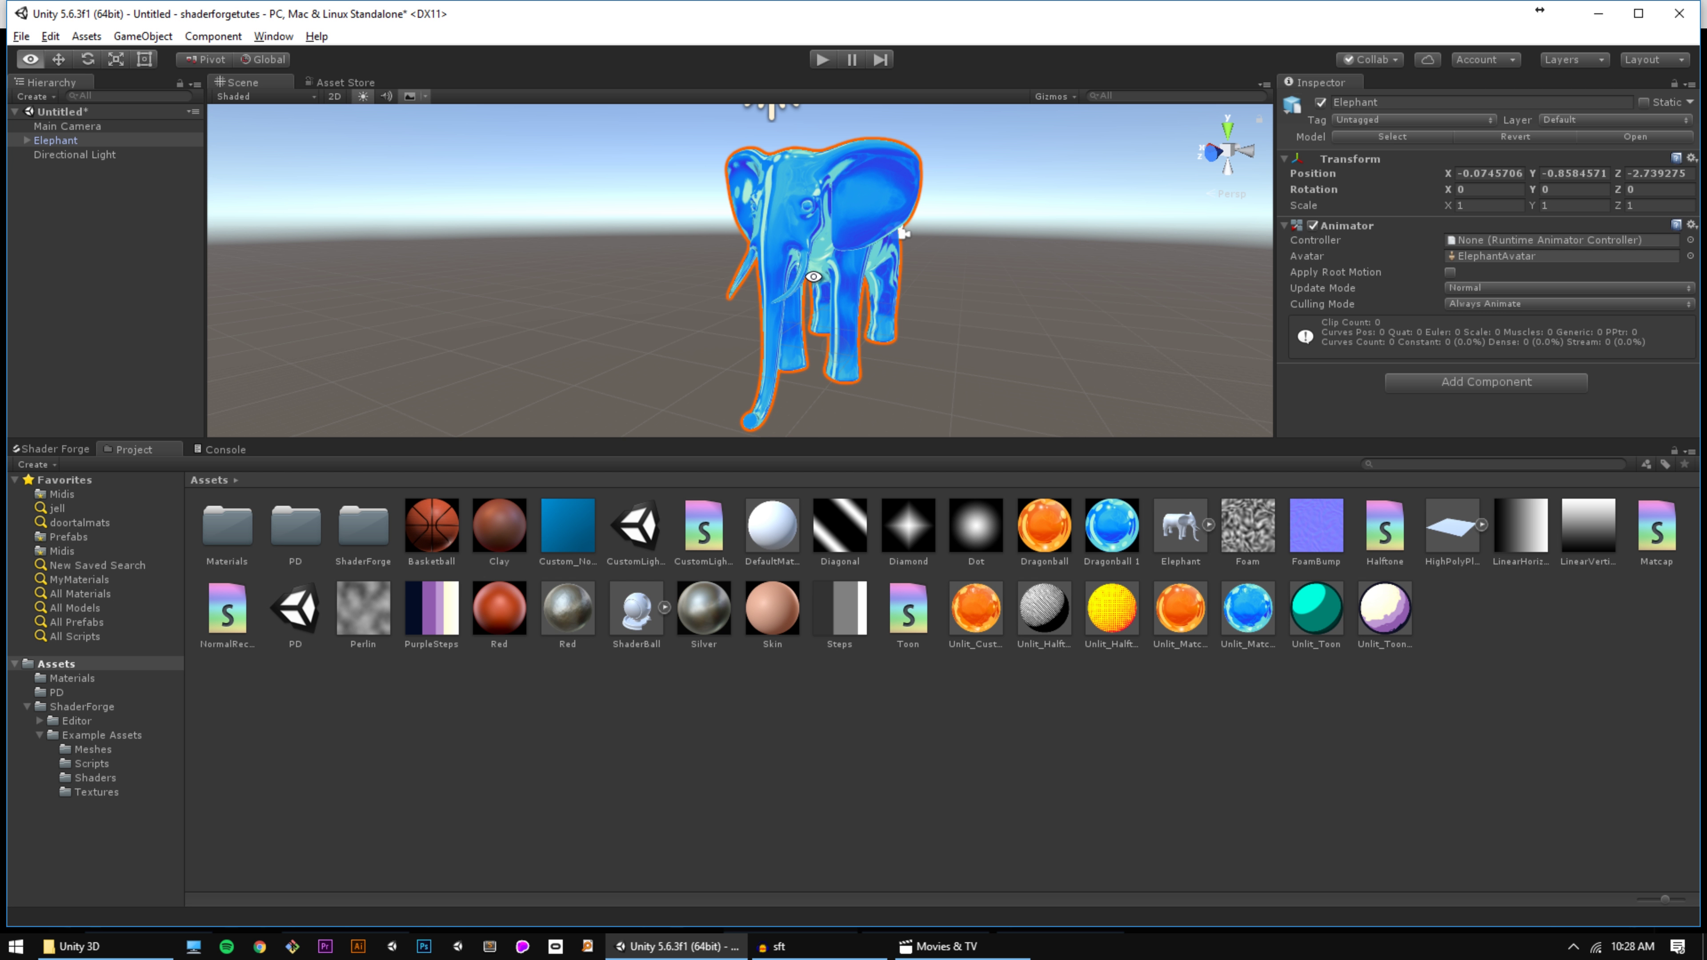